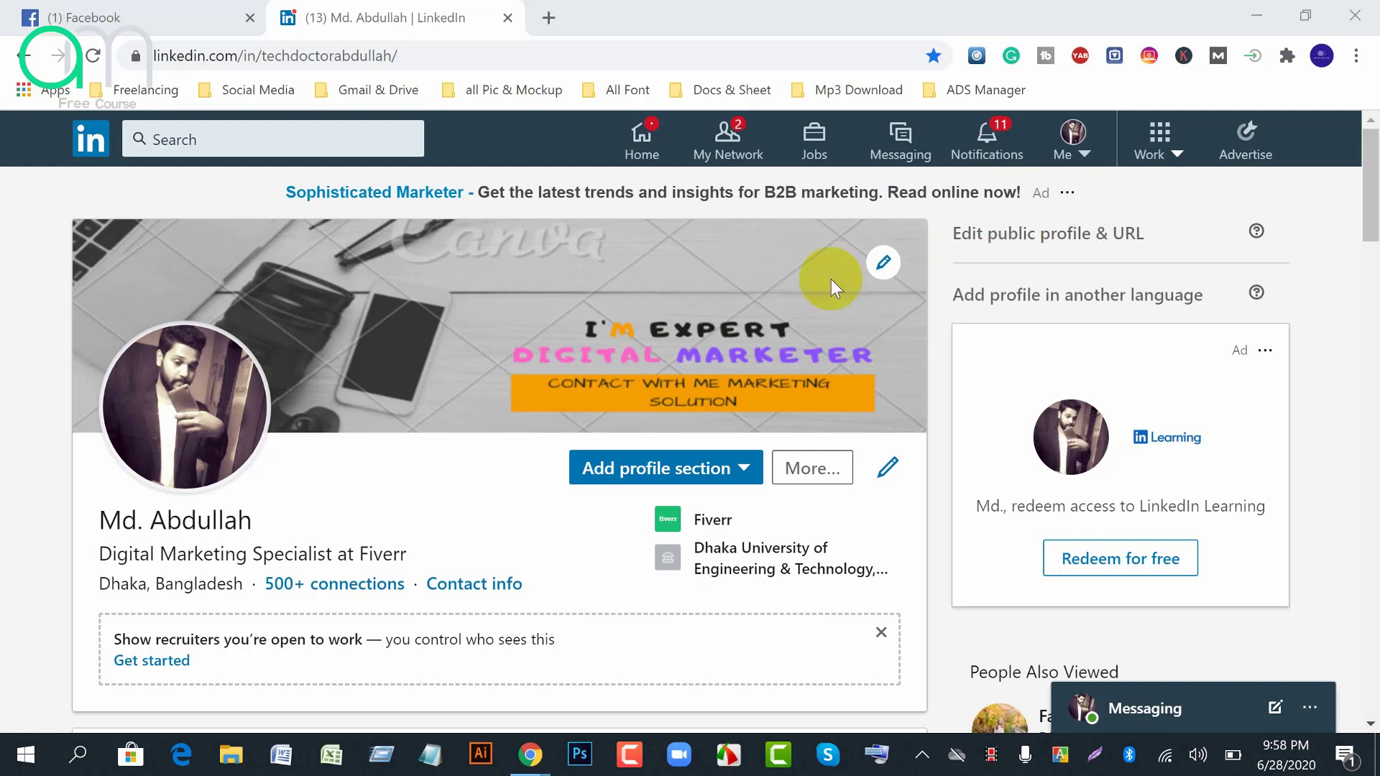
Dismiss the 'Show recruiters you're open to work' card on the LinkedIn profile
{"action": "left_click", "coordinate": [881, 632]}
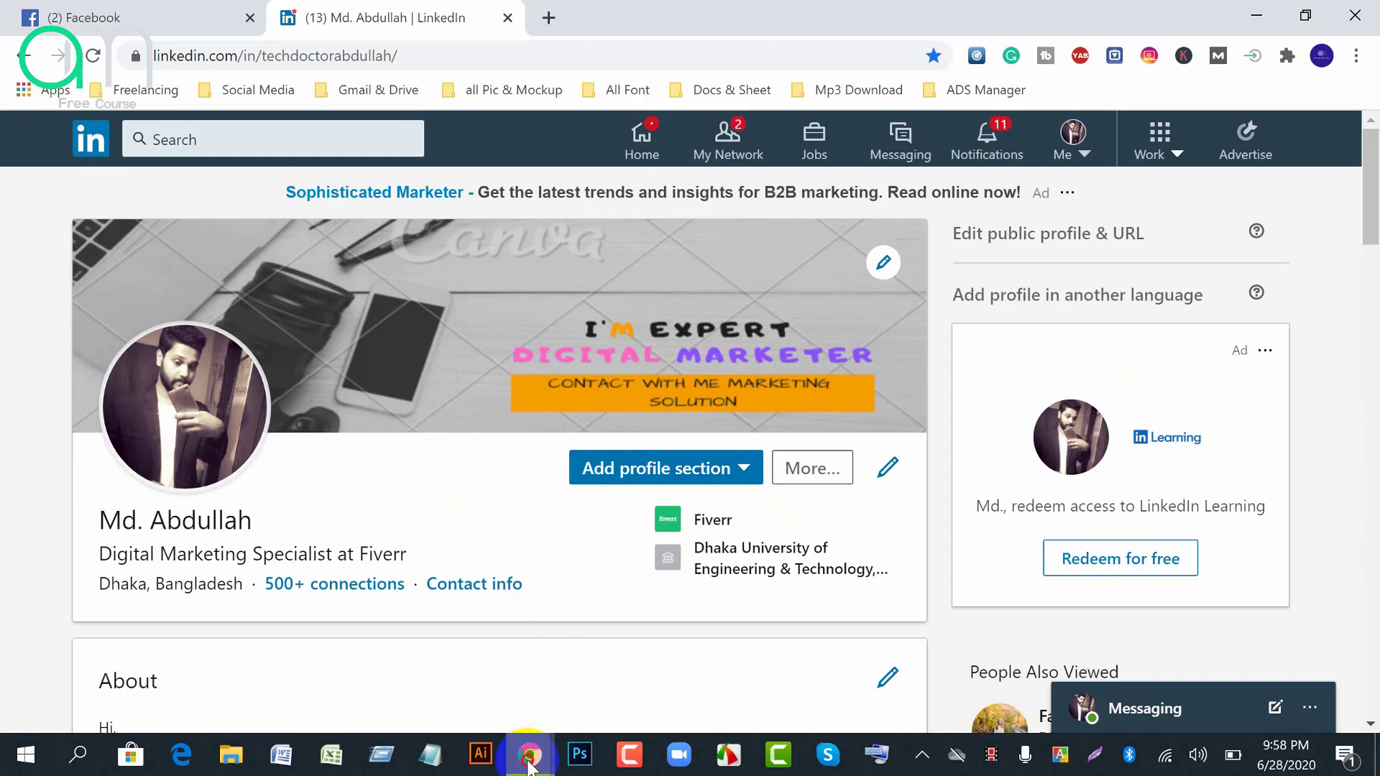
In the Fiverr window, dismiss the cookie notice and open the first LinkedIn business page gig
{"action": "mouse_move", "coordinate": [528, 755]}
{"action": "left_click", "coordinate": [647, 661]}
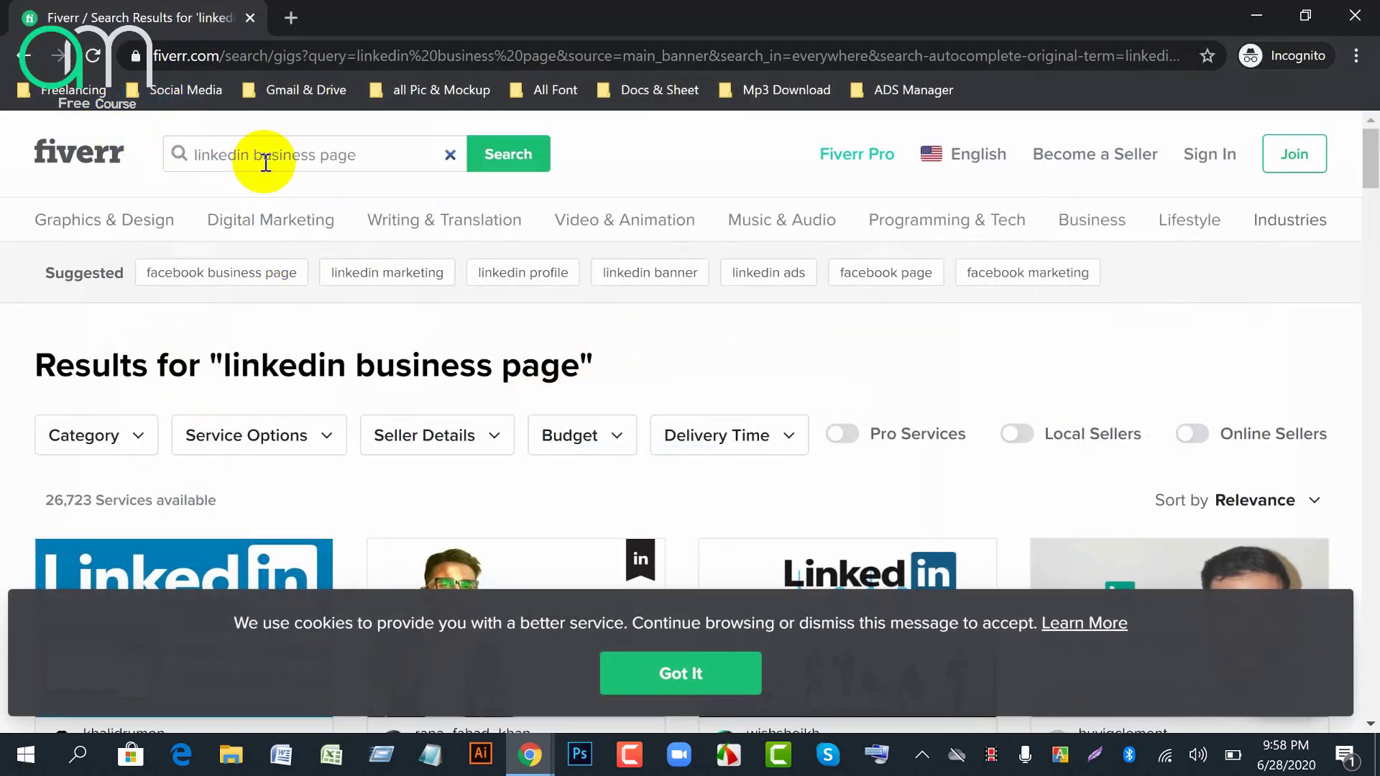
{"action": "left_click", "coordinate": [708, 679]}
{"action": "scroll", "coordinate": [640, 507], "scroll_direction": "down", "scroll_amount": 4}
{"action": "scroll", "coordinate": [642, 507], "scroll_direction": "down", "scroll_amount": 2}
{"action": "scroll", "coordinate": [823, 427], "scroll_direction": "up", "scroll_amount": 2}
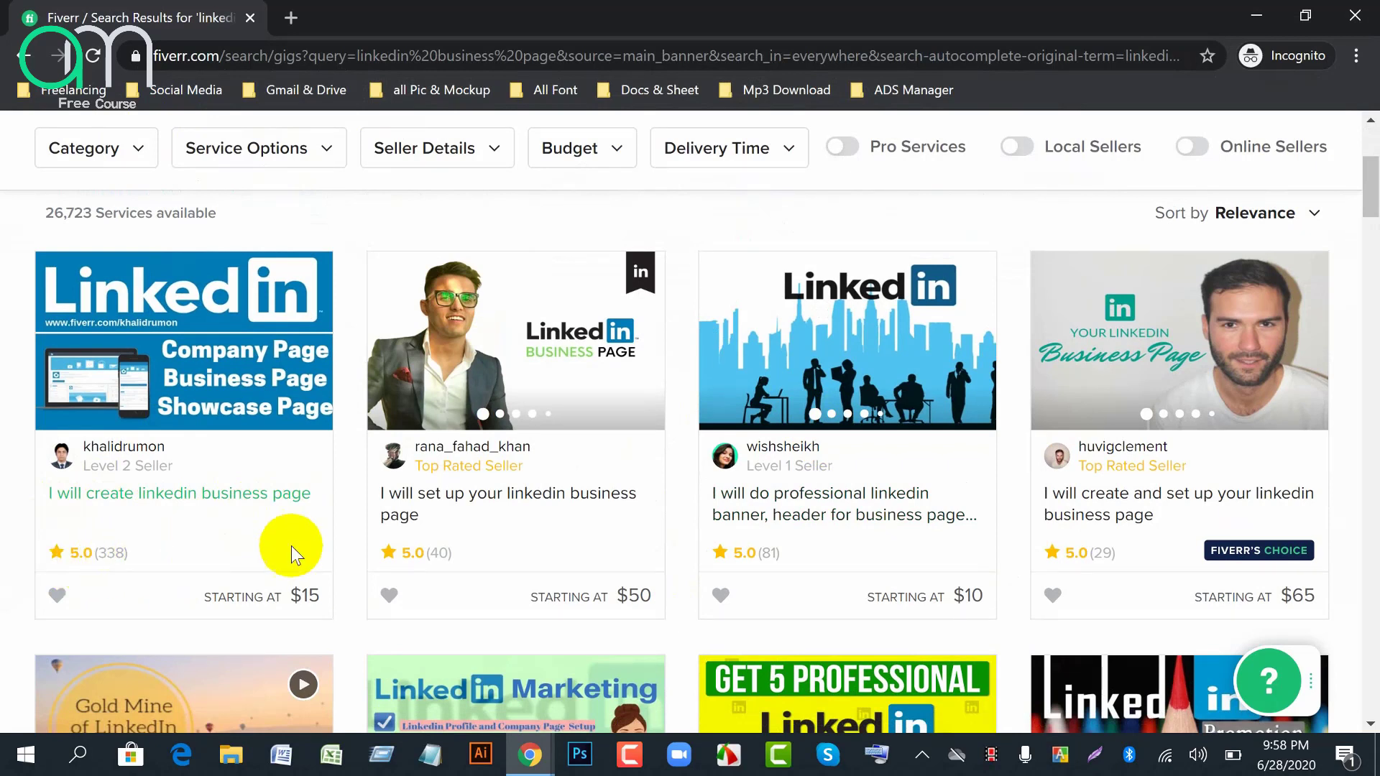
{"action": "left_click", "coordinate": [201, 495]}
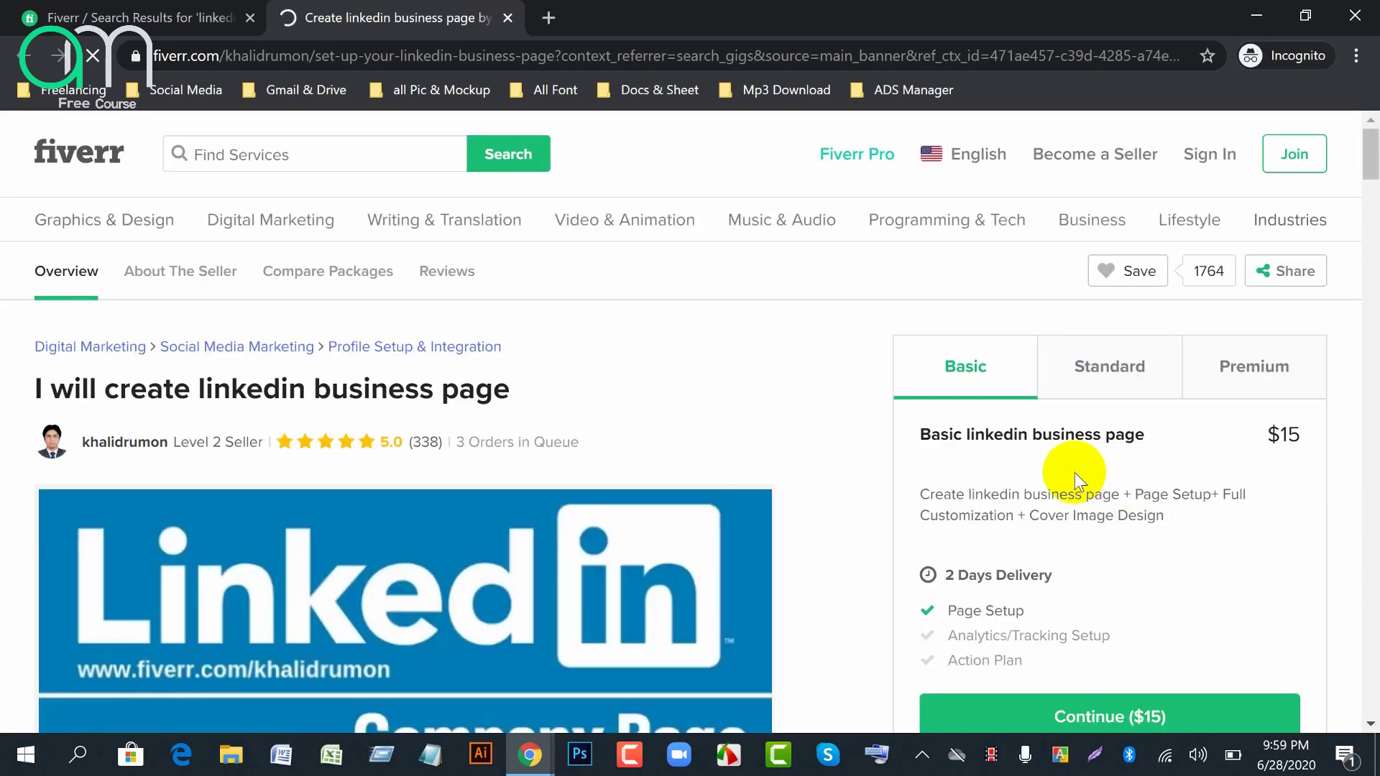
Compare the gig's Basic, Standard and Premium packages, closing the sign-up prompt
{"action": "left_click", "coordinate": [1145, 378]}
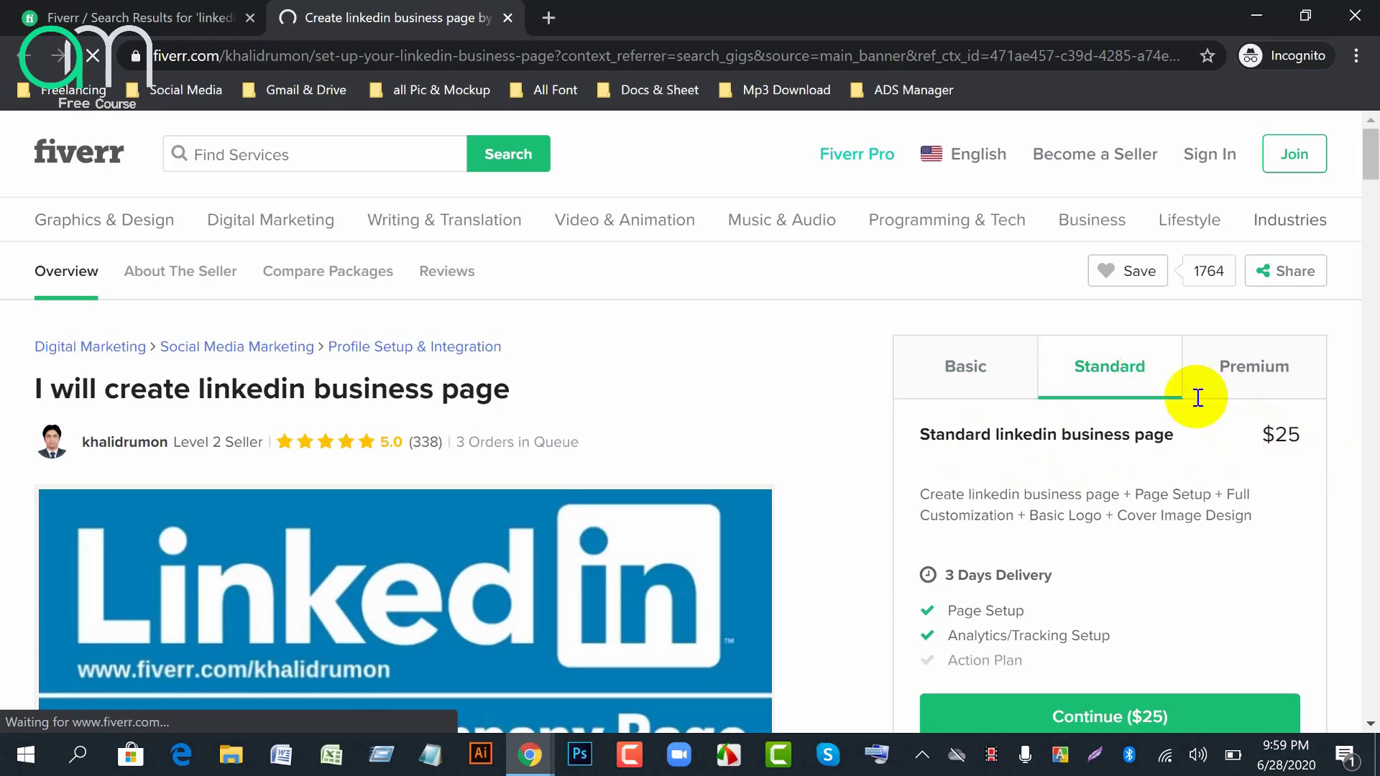
{"action": "left_click", "coordinate": [1011, 378]}
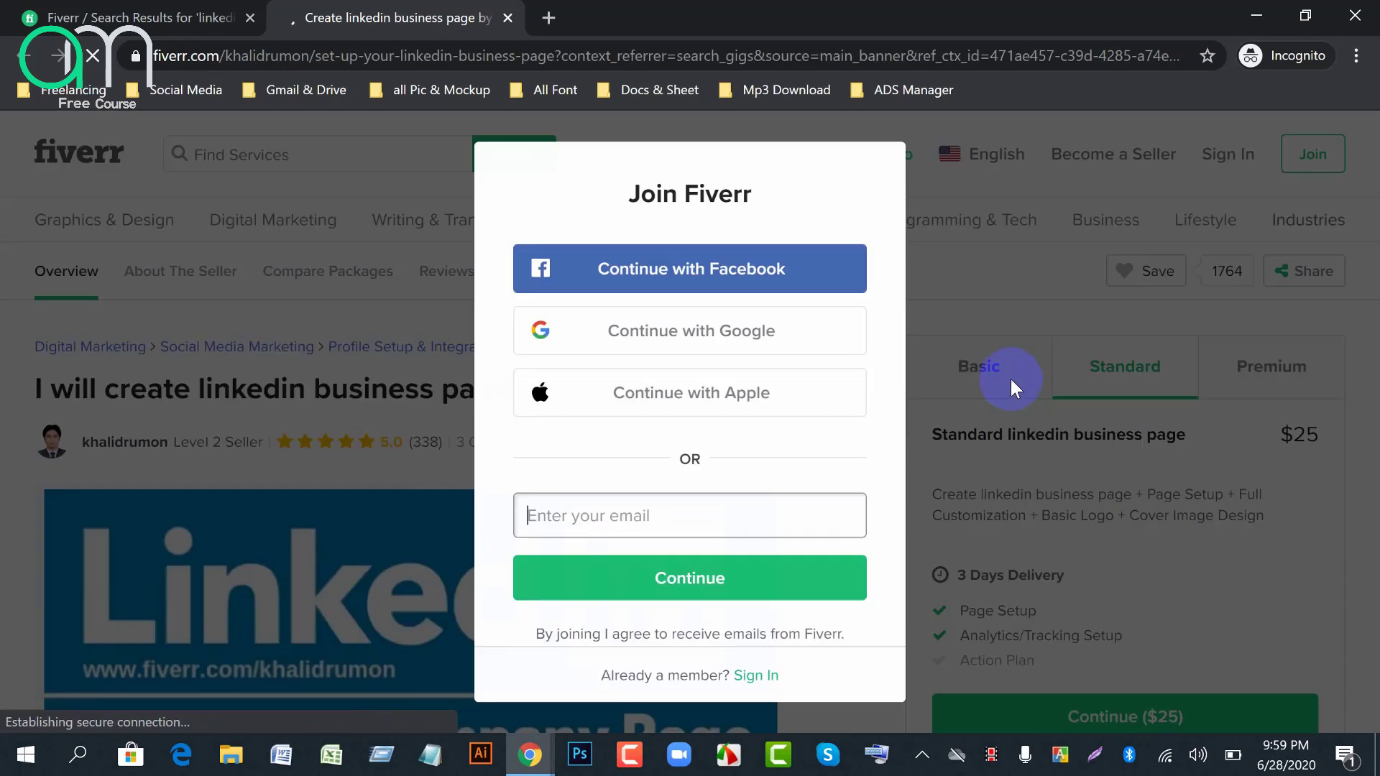
{"action": "left_click", "coordinate": [1018, 388]}
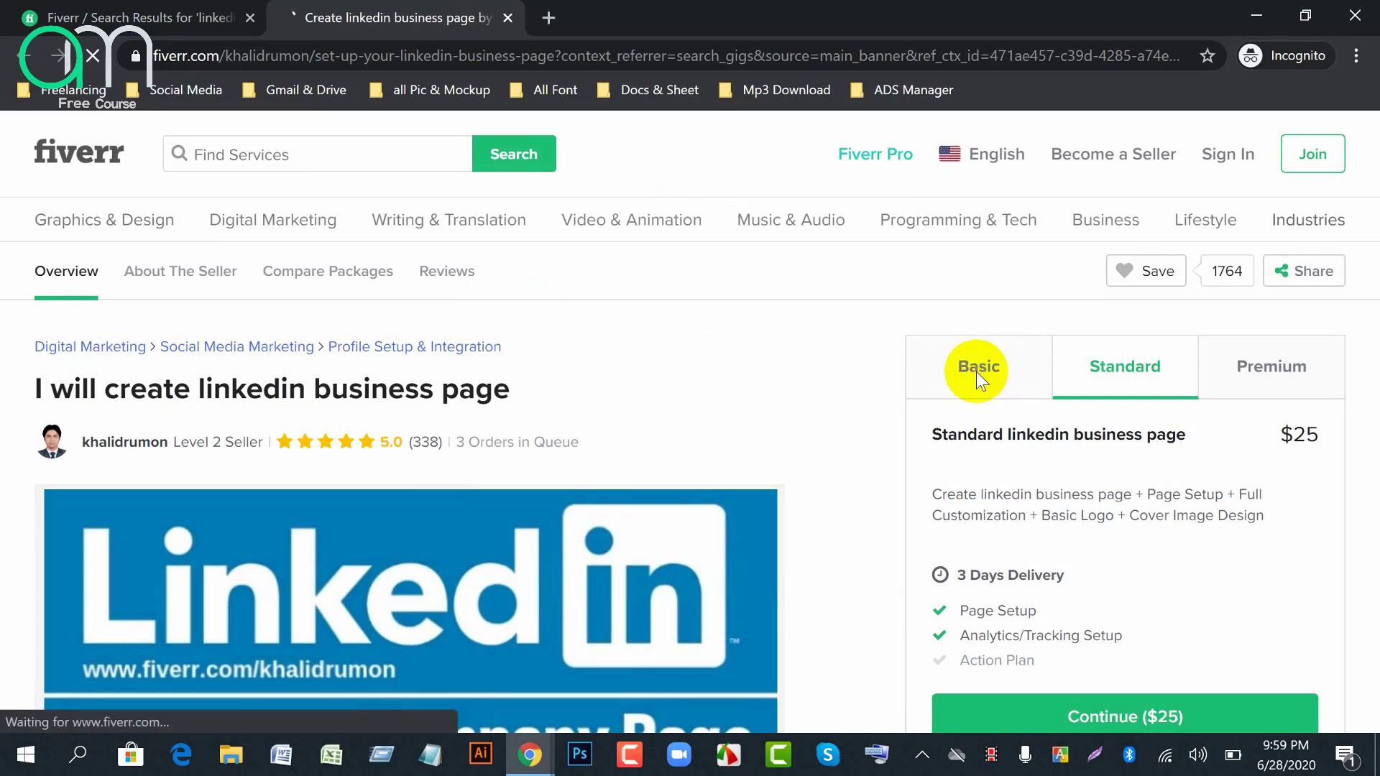
{"action": "left_click", "coordinate": [976, 373]}
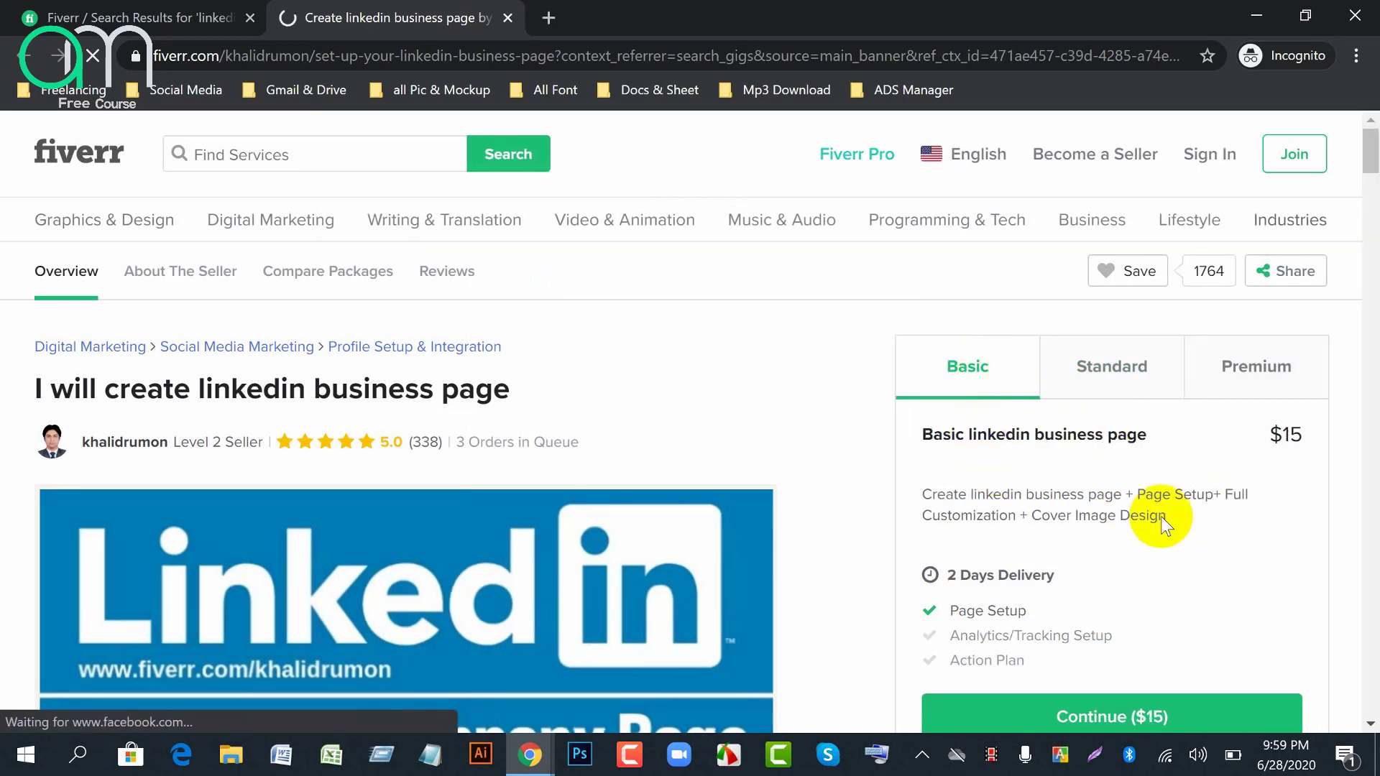
{"action": "left_click", "coordinate": [1112, 370]}
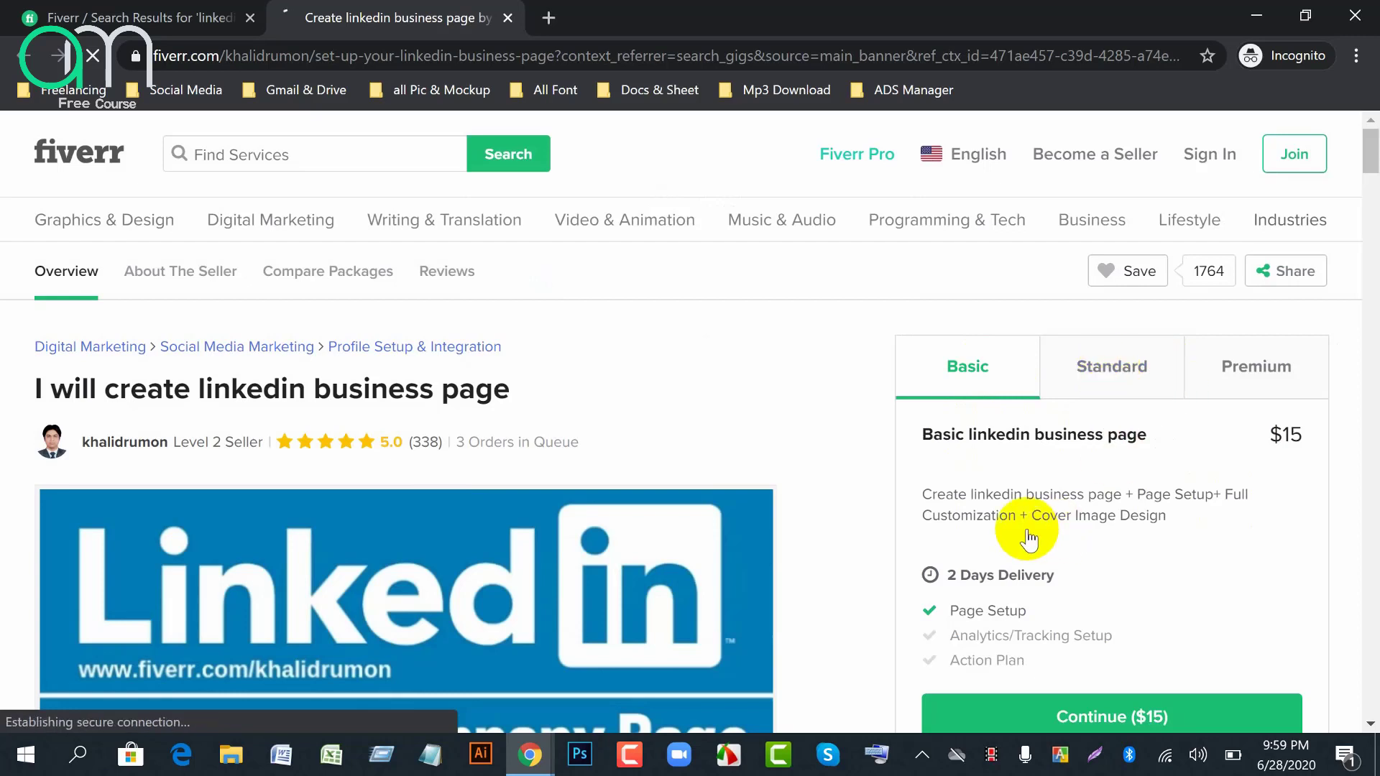
{"action": "left_click", "coordinate": [1291, 393]}
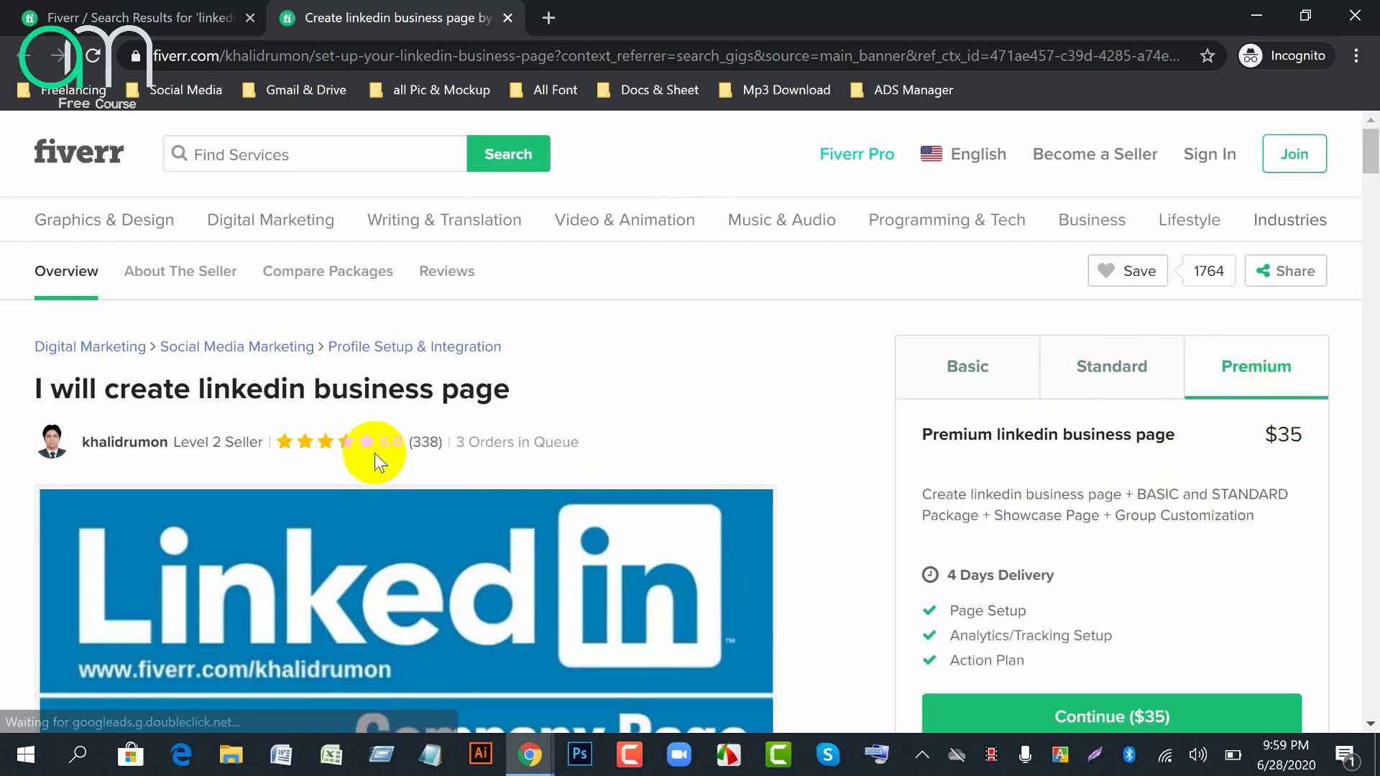
Review the gig page, highlighting '3 Orders in Queue', then close the Fiverr window
{"action": "scroll", "coordinate": [693, 464], "scroll_direction": "down", "scroll_amount": 2}
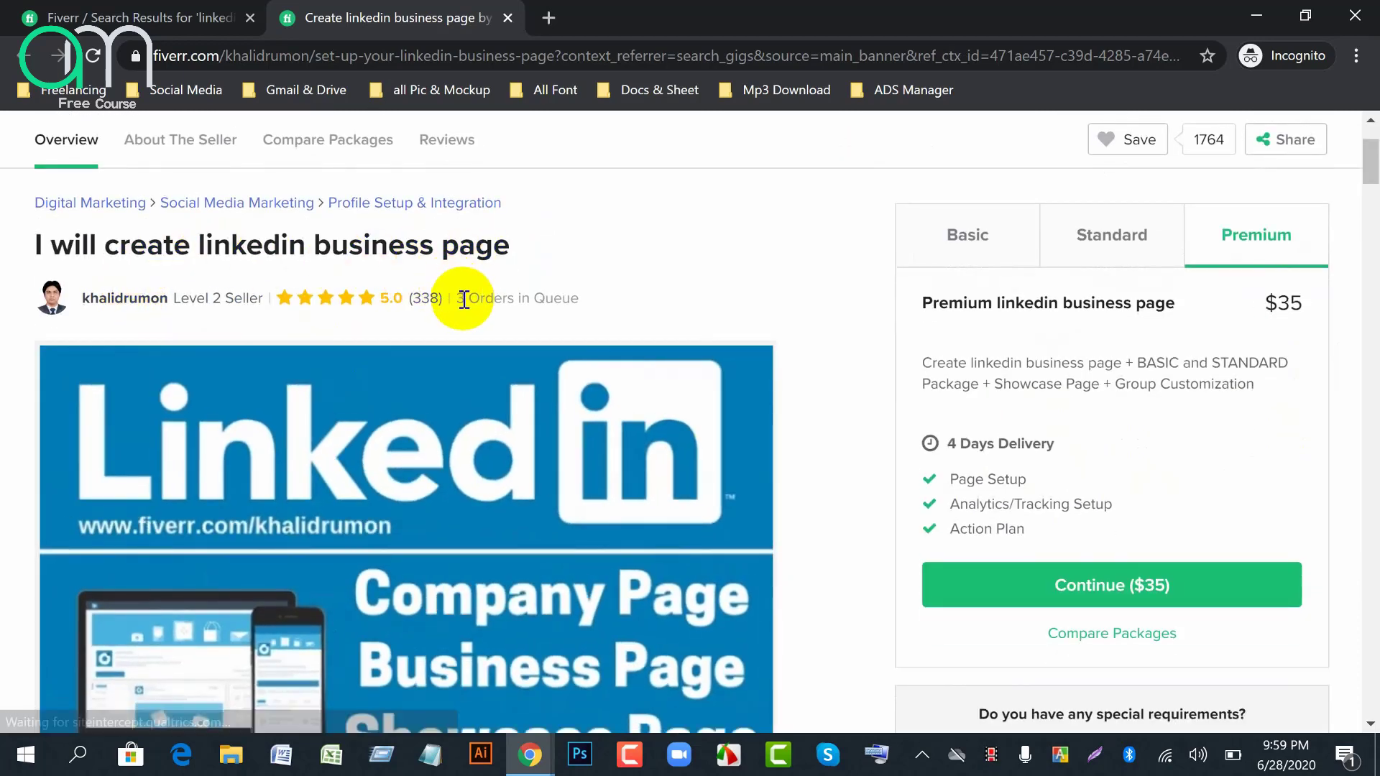
{"action": "left_click_drag", "start_coordinate": [456, 298], "coordinate": [589, 301]}
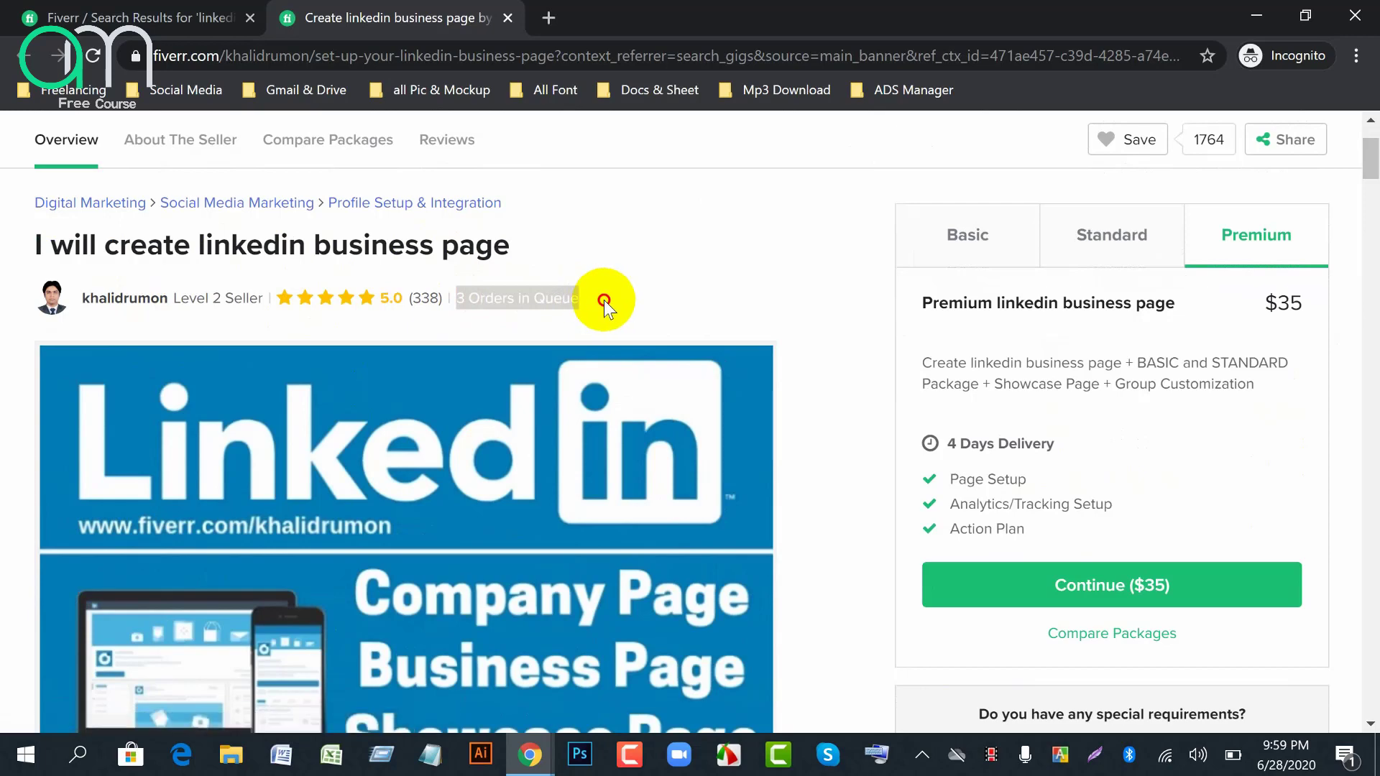
{"action": "scroll", "coordinate": [923, 477], "scroll_direction": "down", "scroll_amount": 2}
{"action": "scroll", "coordinate": [935, 496], "scroll_direction": "up", "scroll_amount": 4}
{"action": "scroll", "coordinate": [931, 496], "scroll_direction": "up", "scroll_amount": 1}
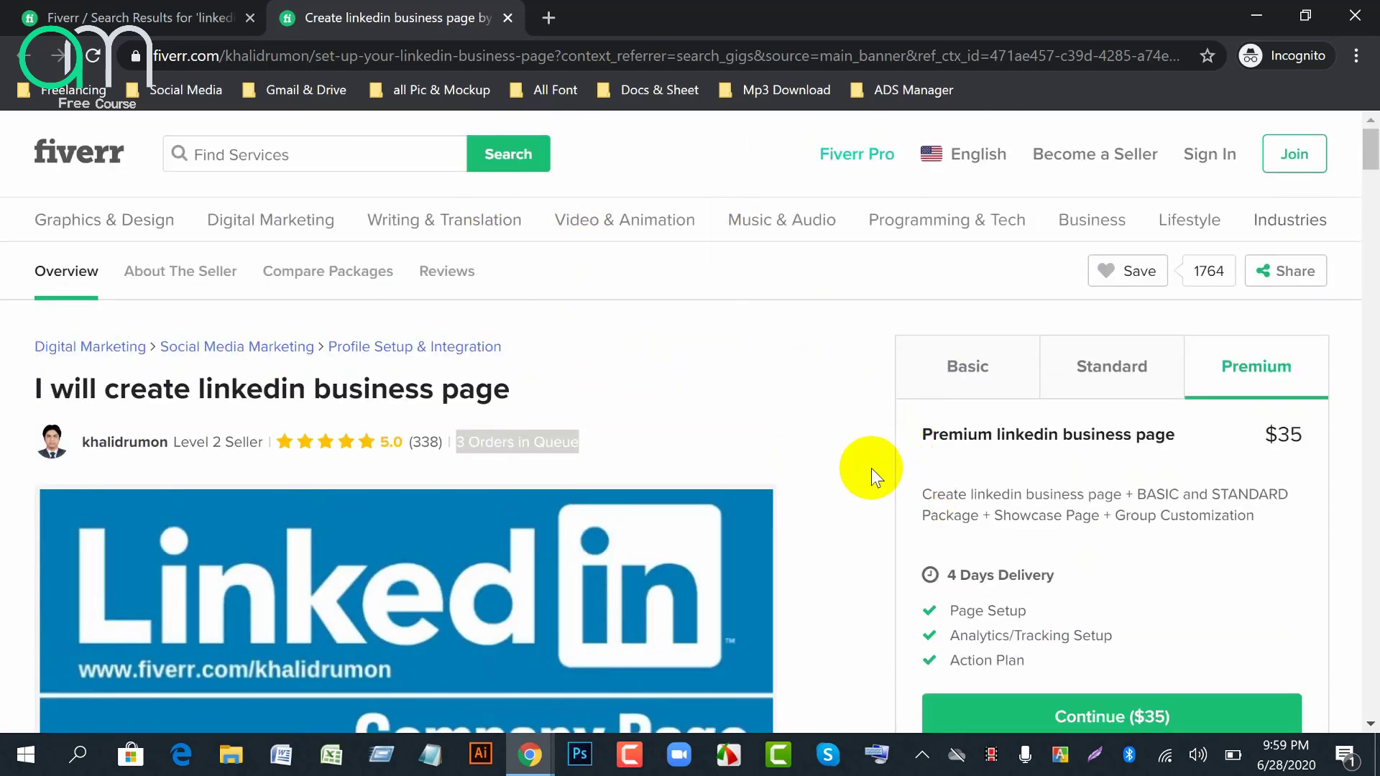
{"action": "scroll", "coordinate": [871, 469], "scroll_direction": "down", "scroll_amount": 2}
{"action": "scroll", "coordinate": [873, 468], "scroll_direction": "up", "scroll_amount": 2}
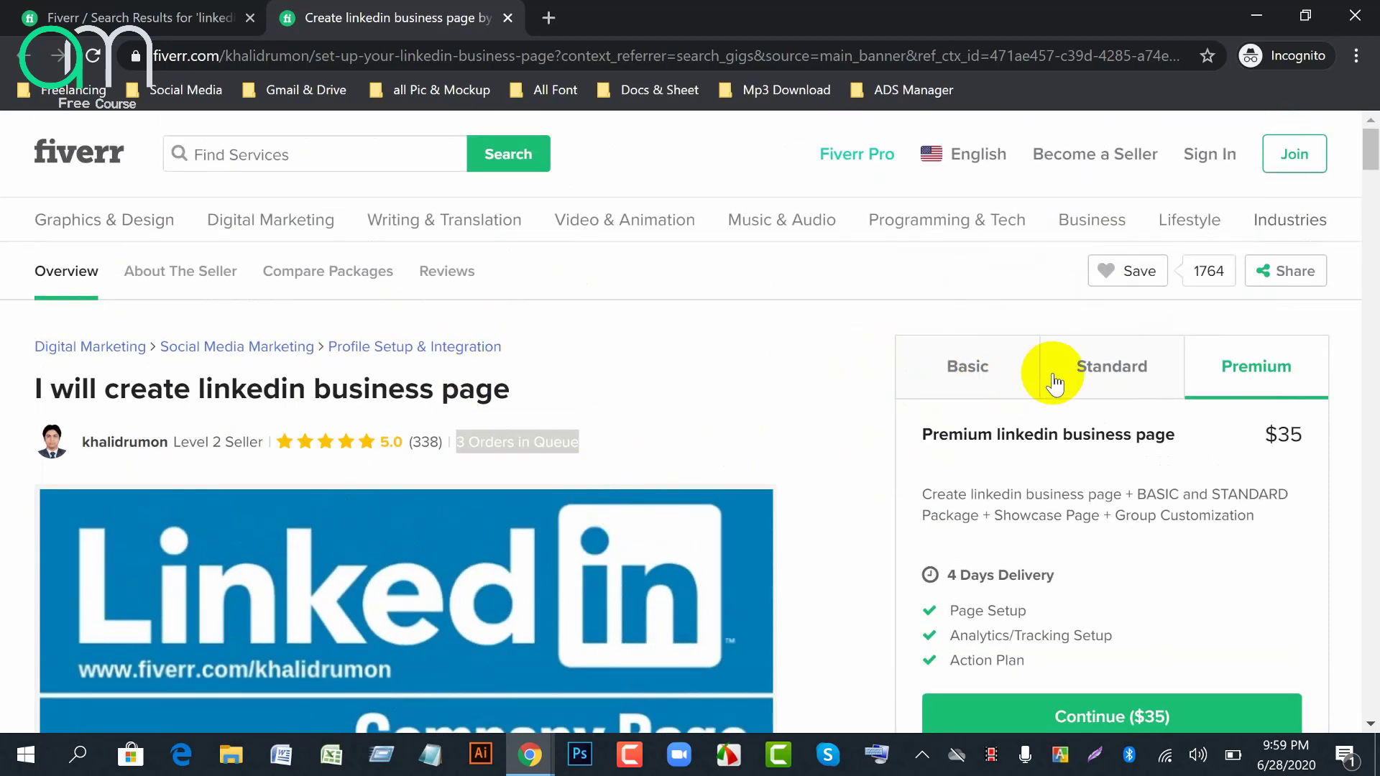
{"action": "left_click", "coordinate": [1355, 16]}
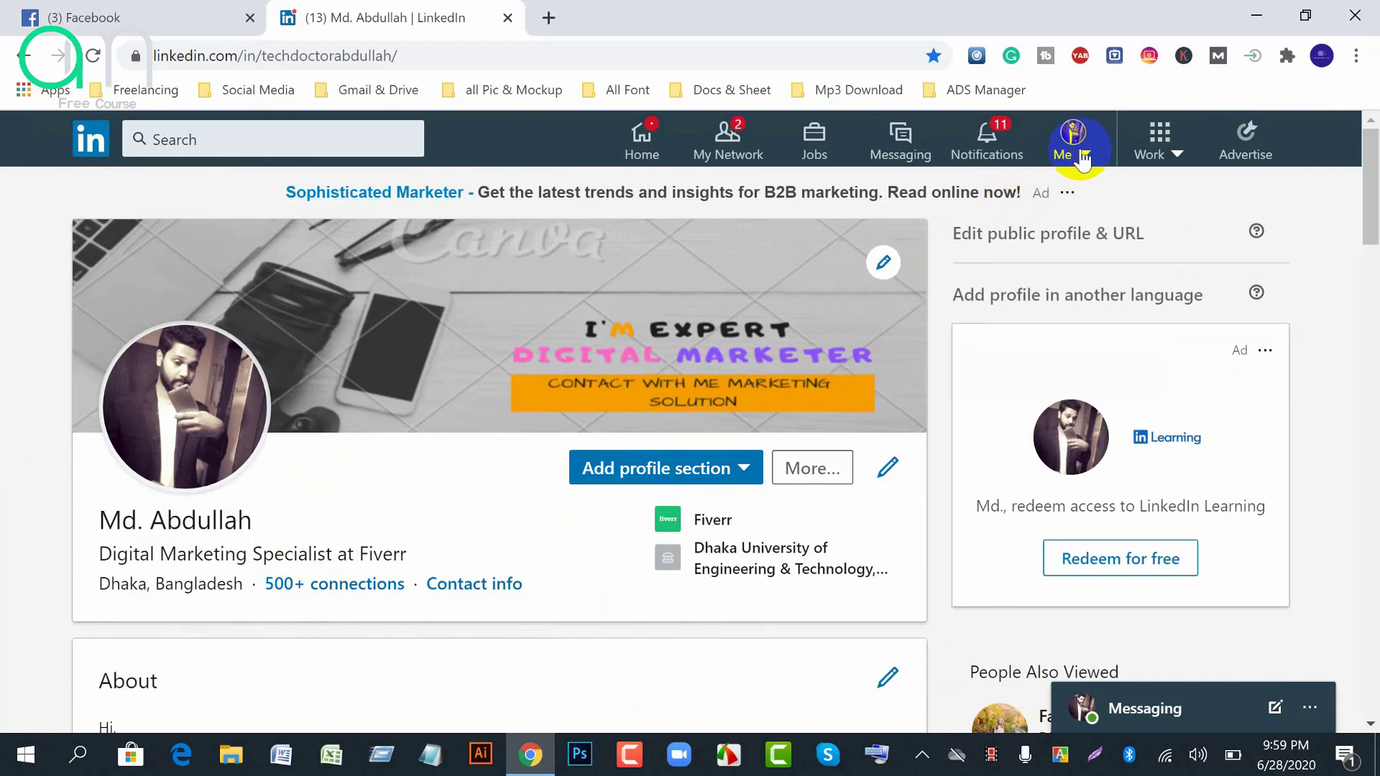
From the Work panel, choose 'Create a Company Page +'
{"action": "left_click", "coordinate": [1163, 156]}
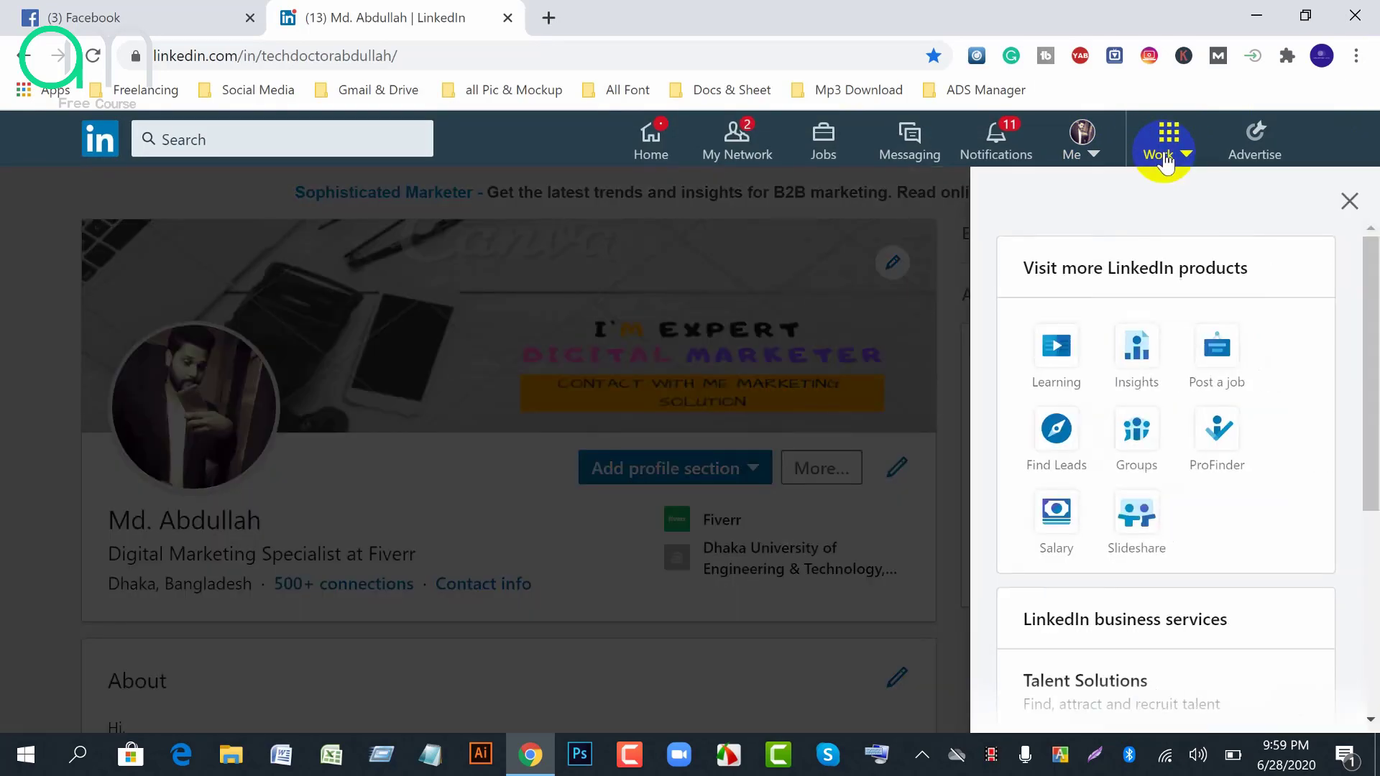
{"action": "scroll", "coordinate": [1229, 594], "scroll_direction": "down", "scroll_amount": 5}
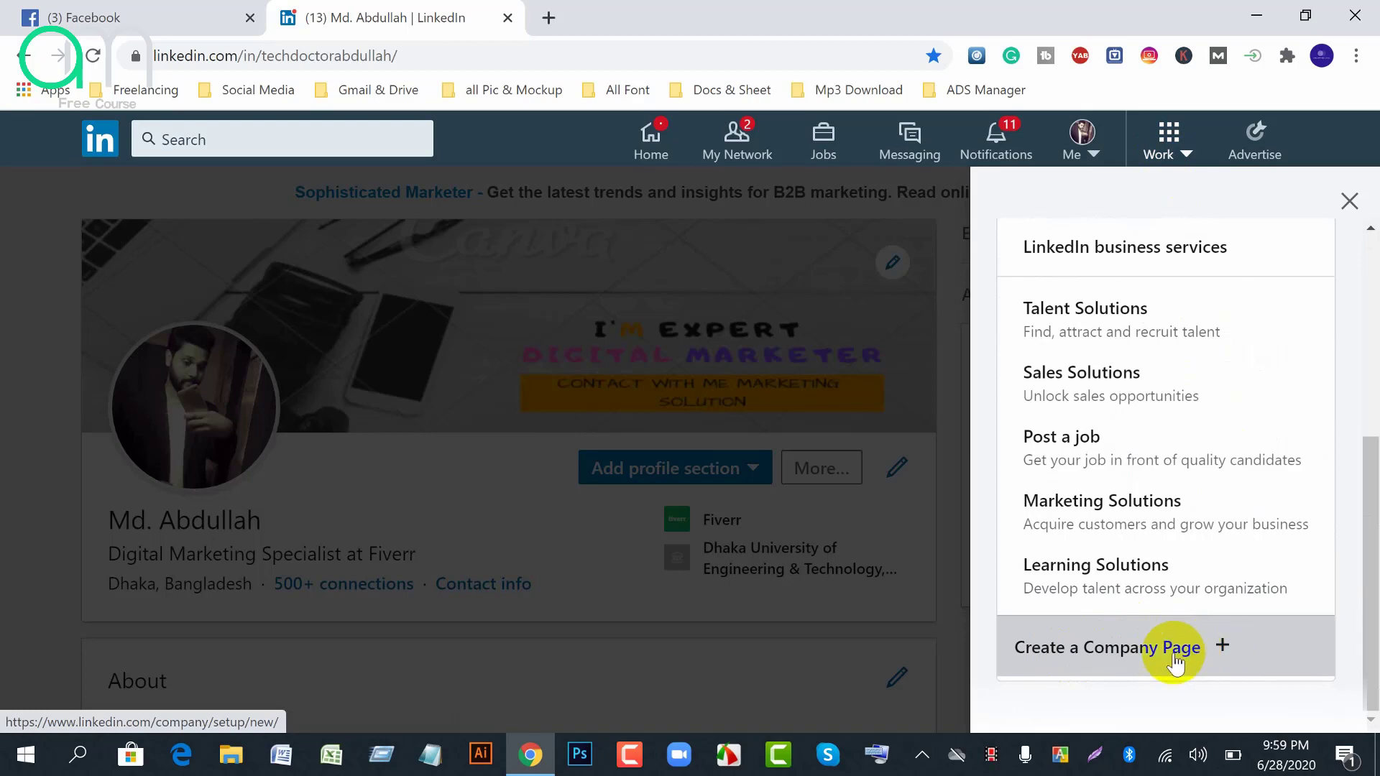
{"action": "left_click", "coordinate": [1225, 655]}
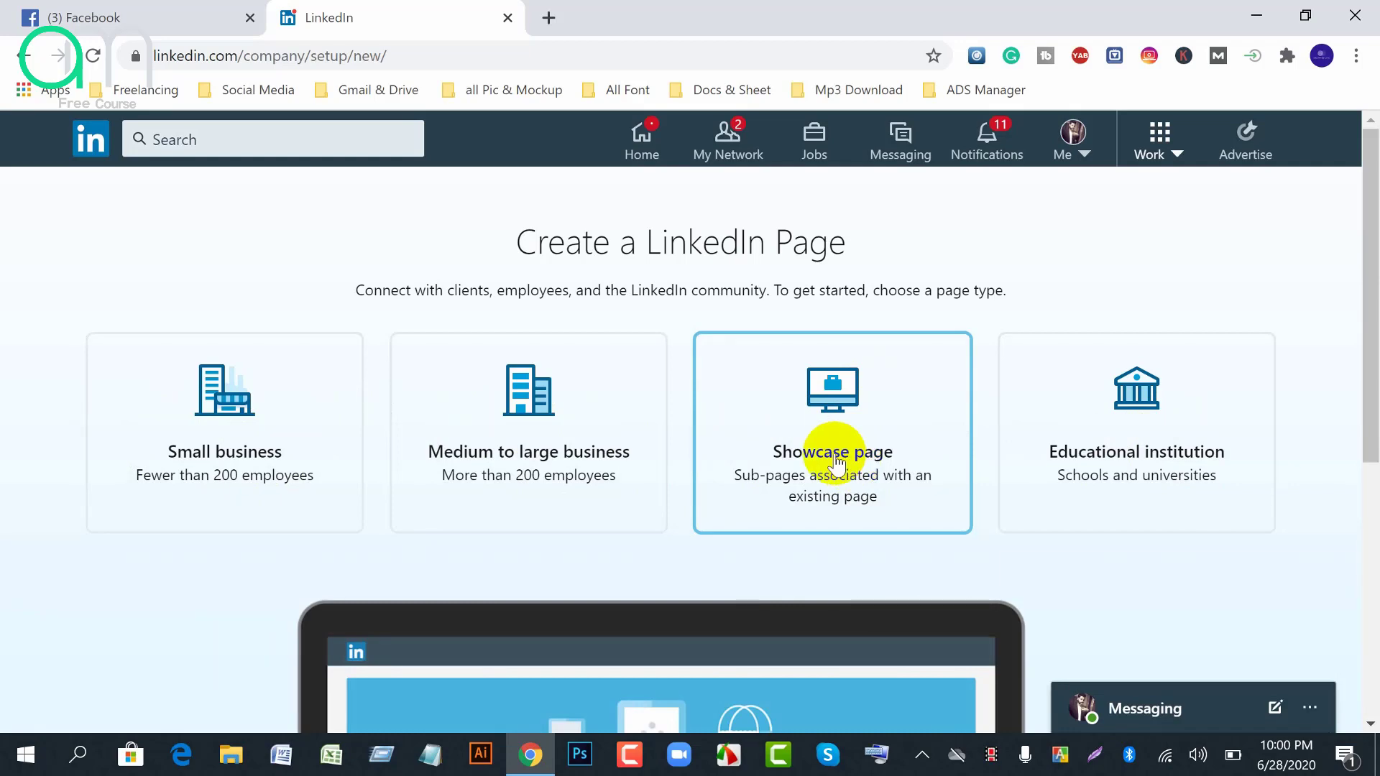
Choose Small business and name the page 'Digital Marketing Free course', correcting the typo
{"action": "scroll", "coordinate": [834, 463], "scroll_direction": "down", "scroll_amount": 2}
{"action": "scroll", "coordinate": [324, 446], "scroll_direction": "up", "scroll_amount": 2}
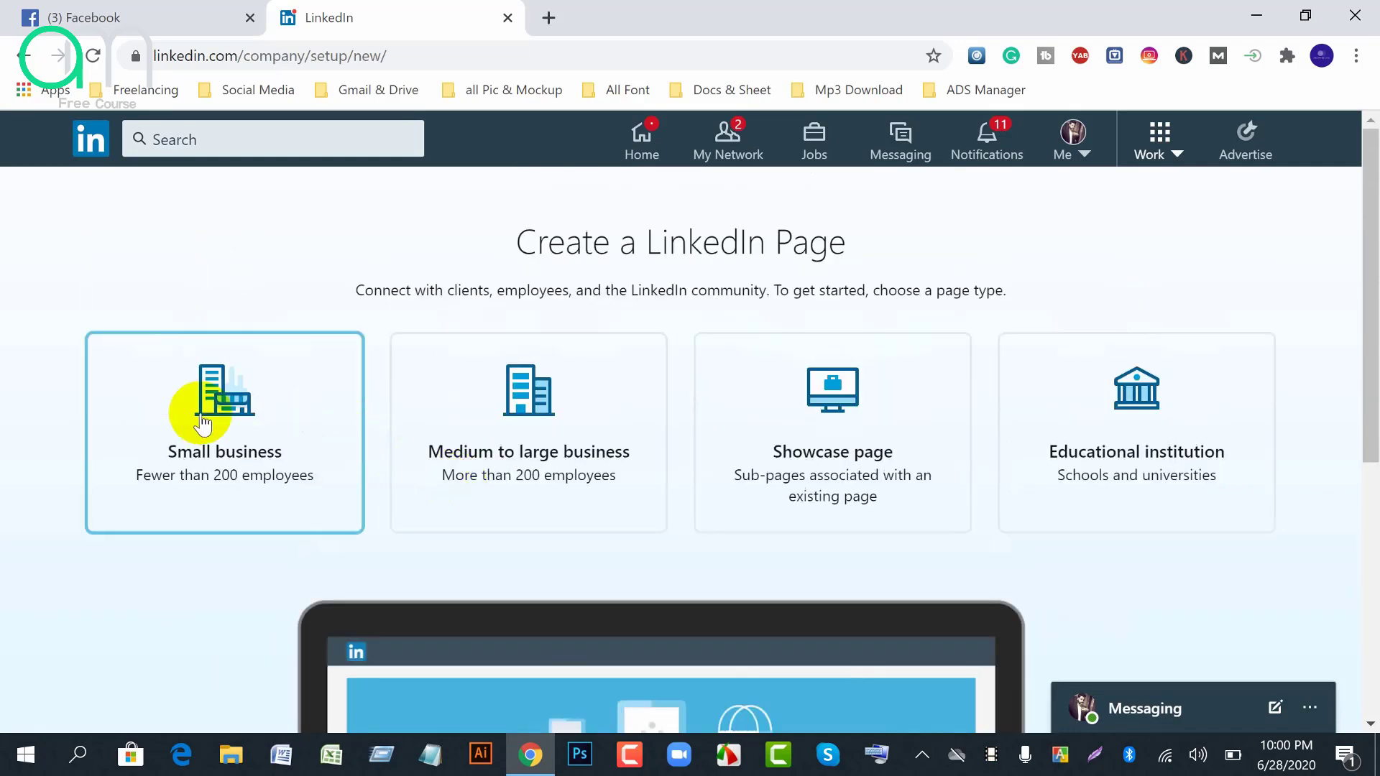
{"action": "left_click", "coordinate": [243, 447]}
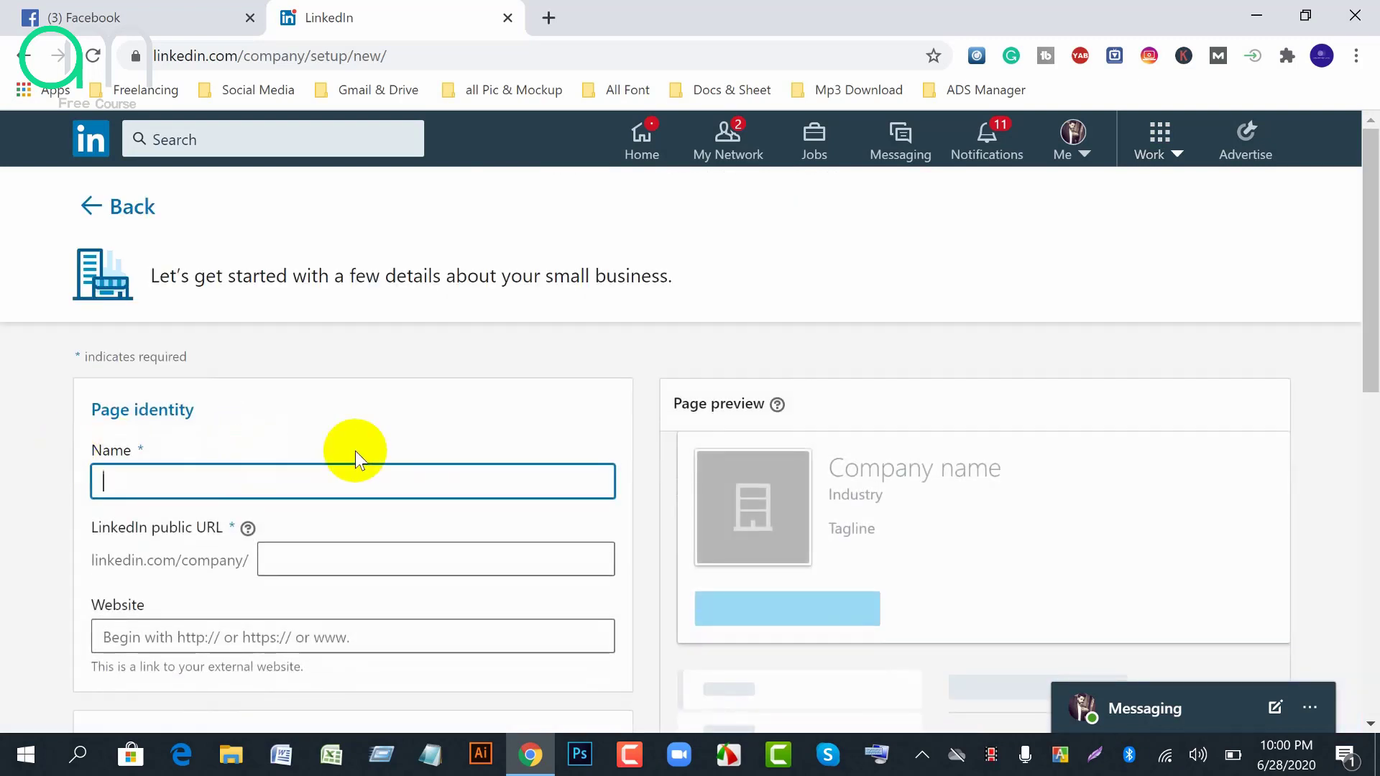
{"action": "scroll", "coordinate": [355, 450], "scroll_direction": "down", "scroll_amount": 2}
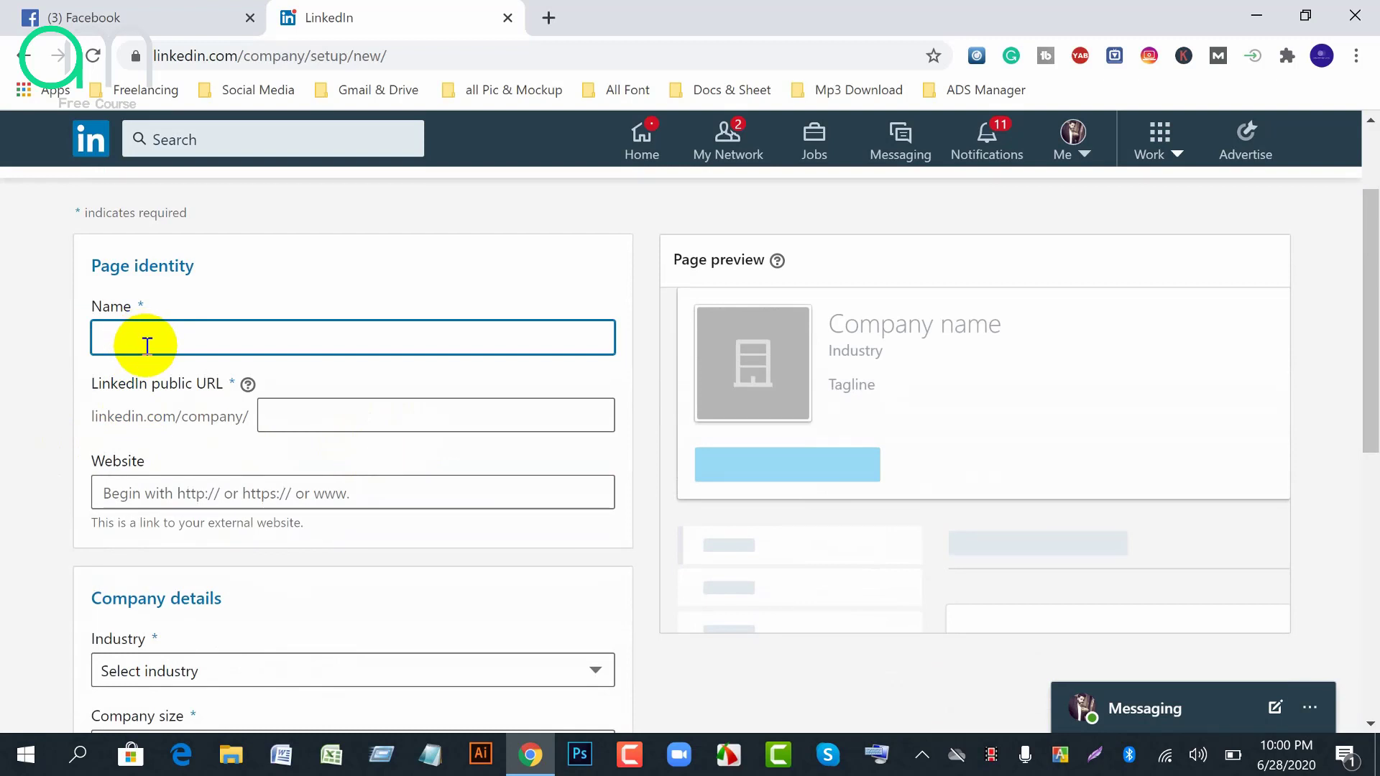
{"action": "type", "text": "Digi"}
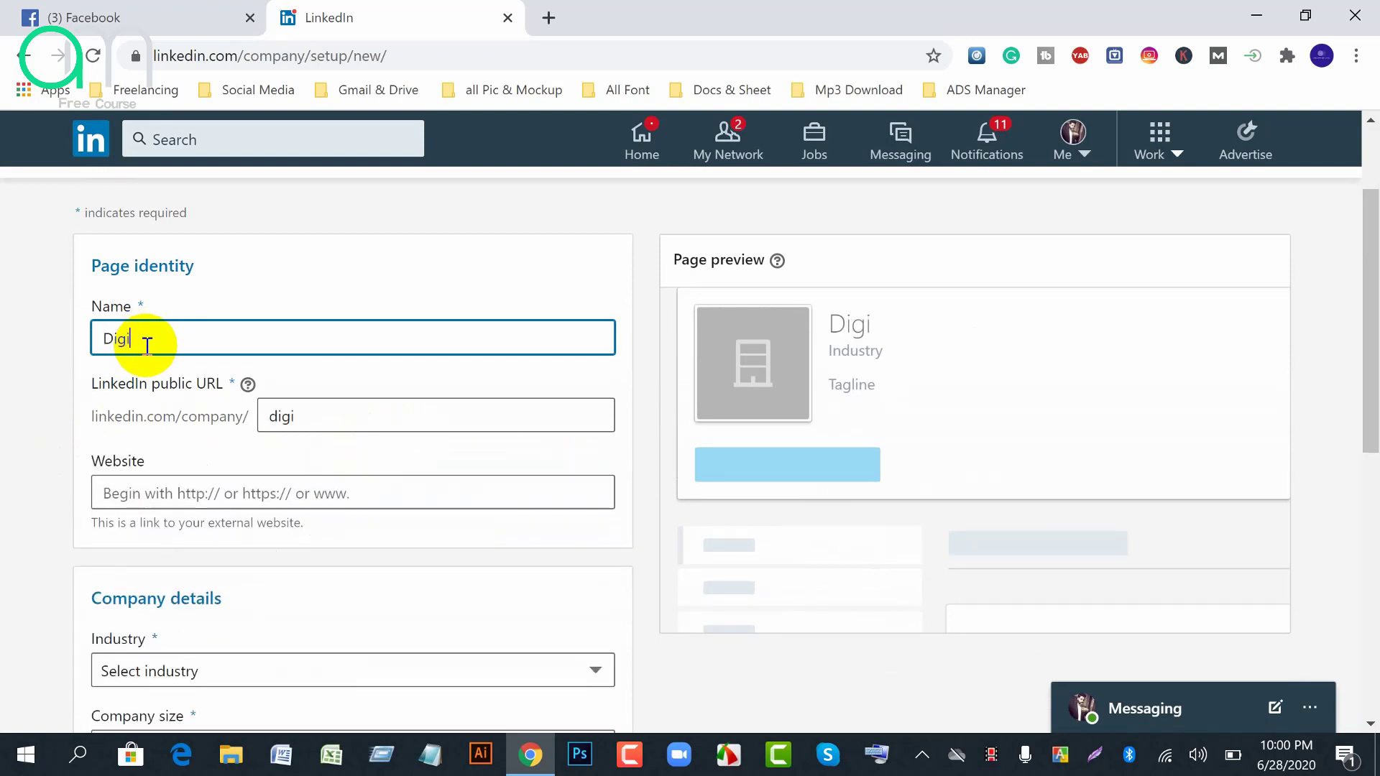
{"action": "type", "text": "tal"}
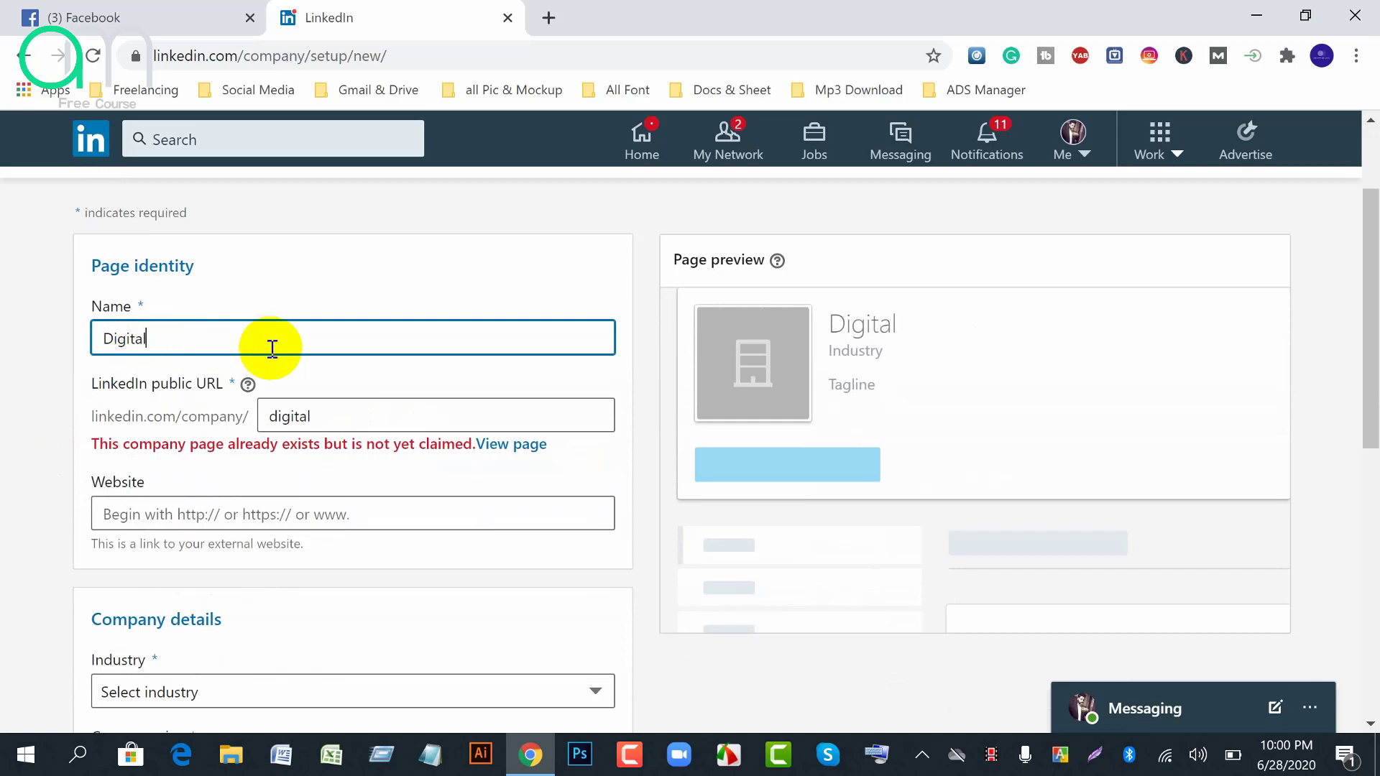
{"action": "type", "text": "k M"}
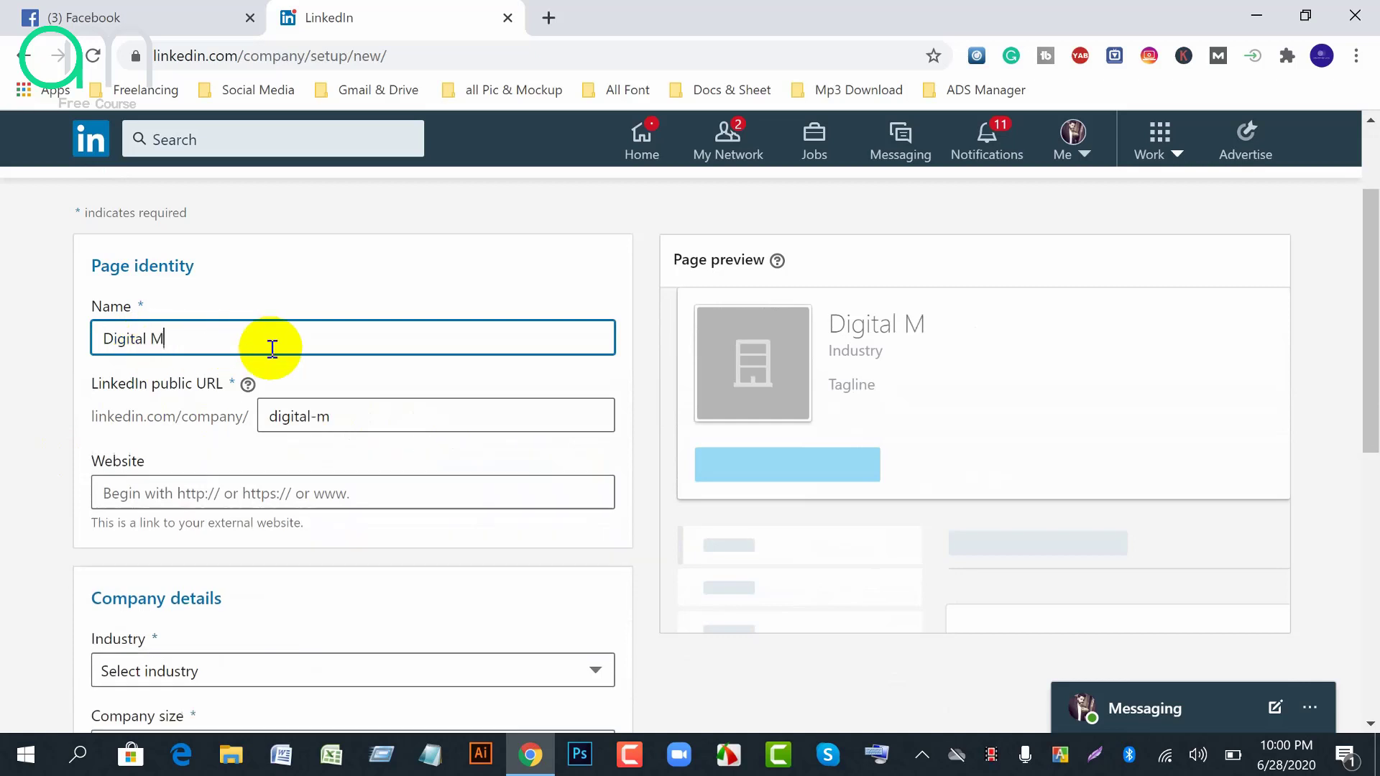
{"action": "type", "text": "arket"}
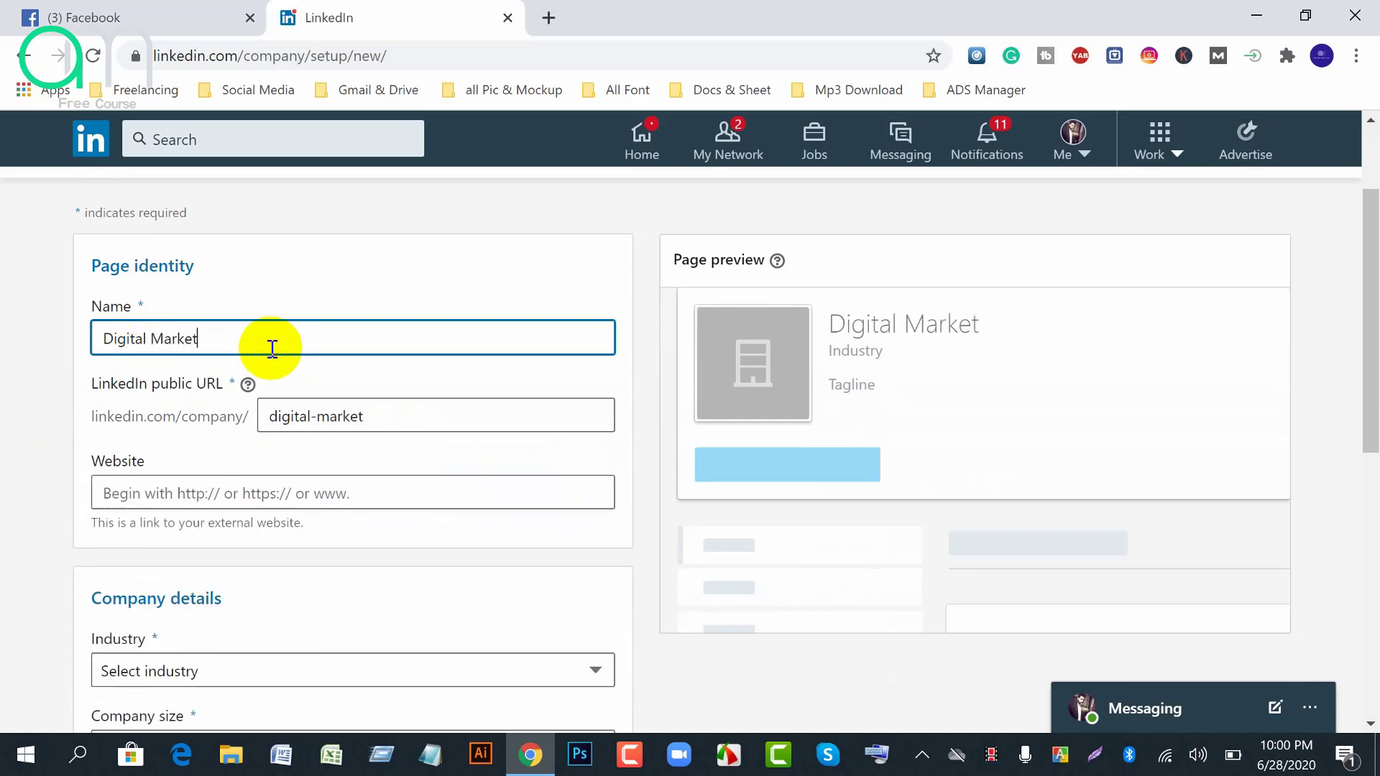
{"action": "type", "text": "ing Free"}
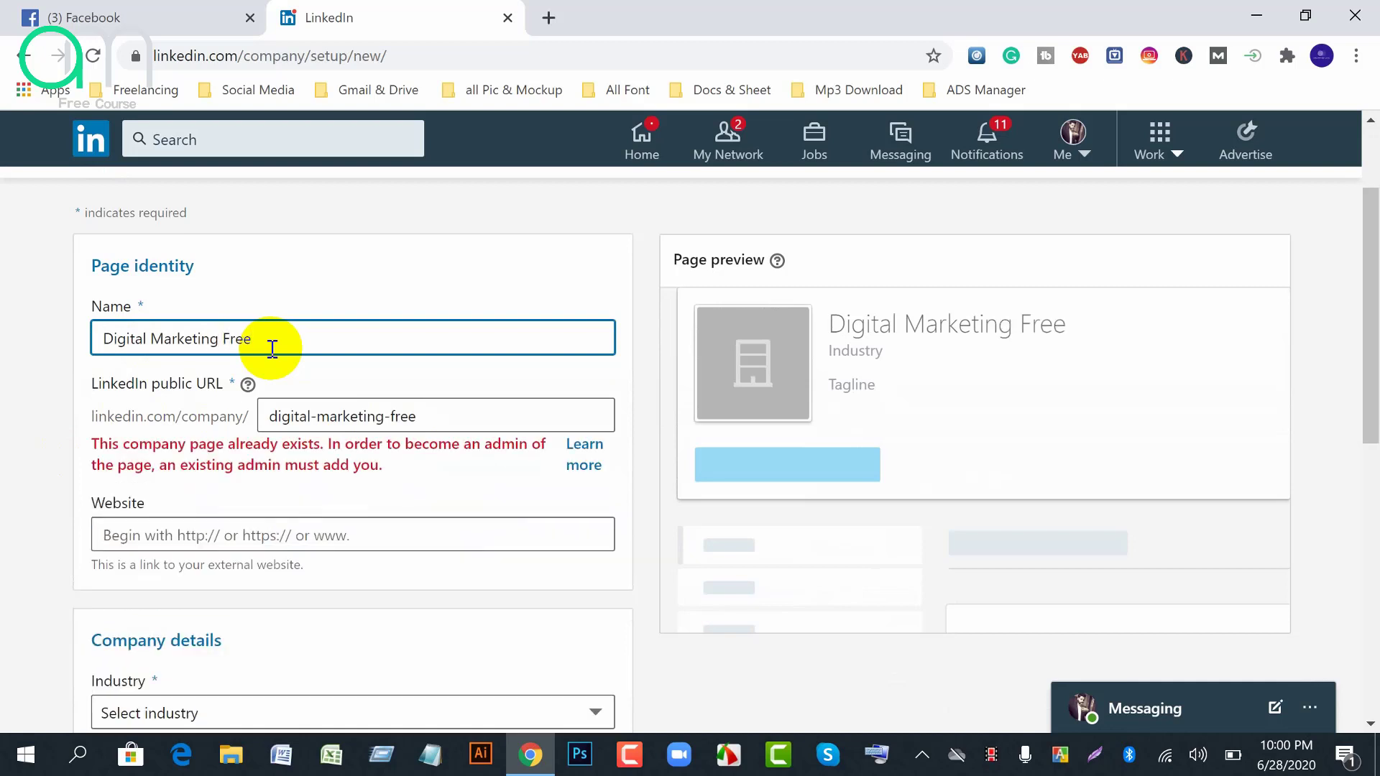
{"action": "type", "text": " coiurse"}
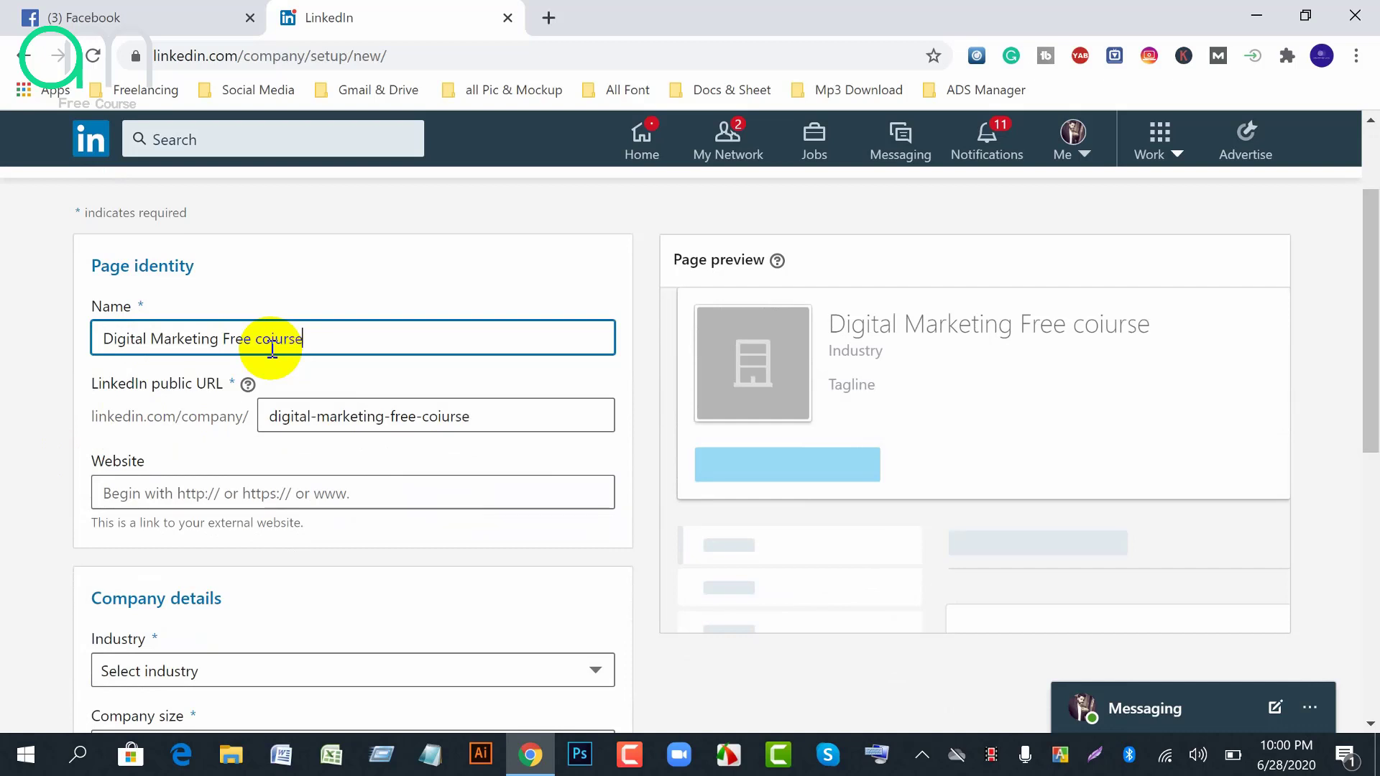
{"action": "key", "text": "BackSpace"}
{"action": "key", "text": "BackSpace"}
{"action": "key", "text": "BackSpace"}
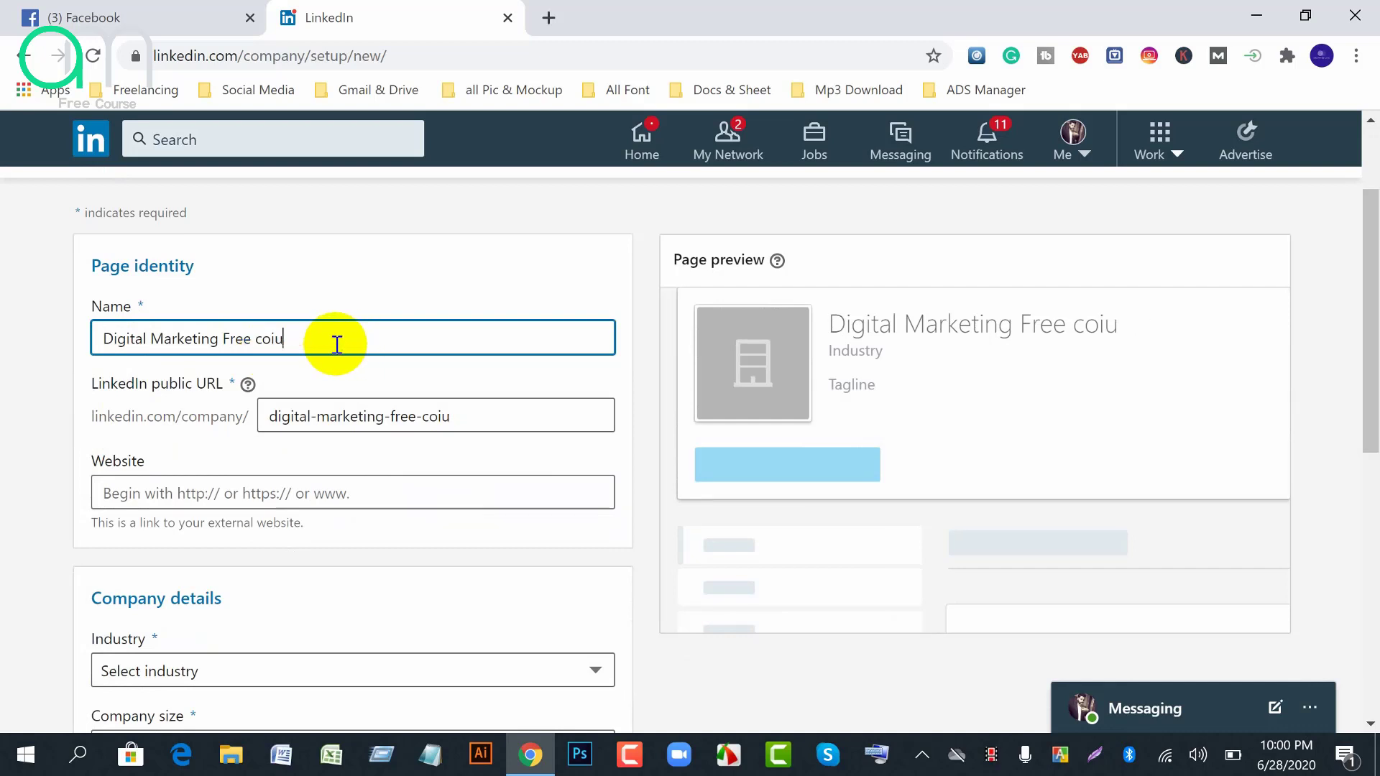
{"action": "type", "text": "urse"}
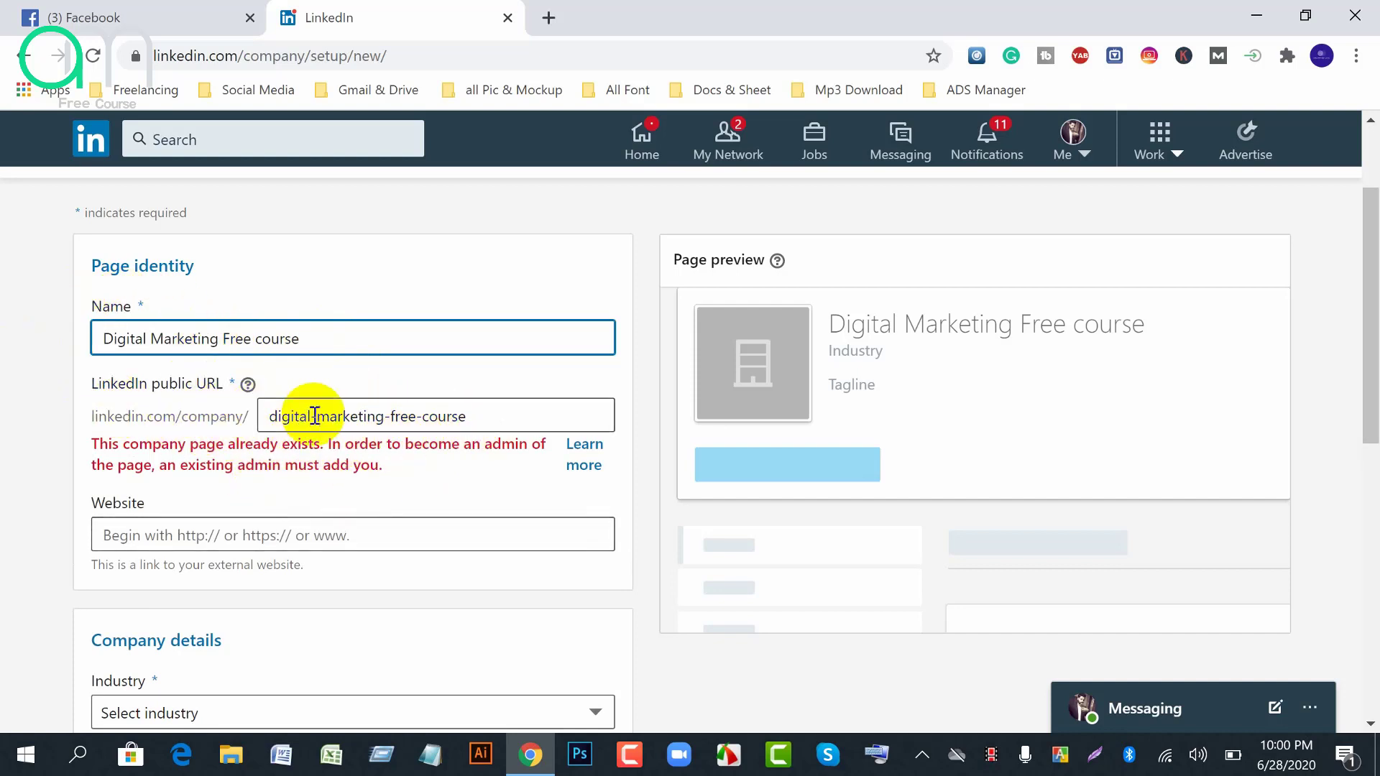
{"action": "left_click", "coordinate": [477, 415]}
{"action": "type", "text": "s"}
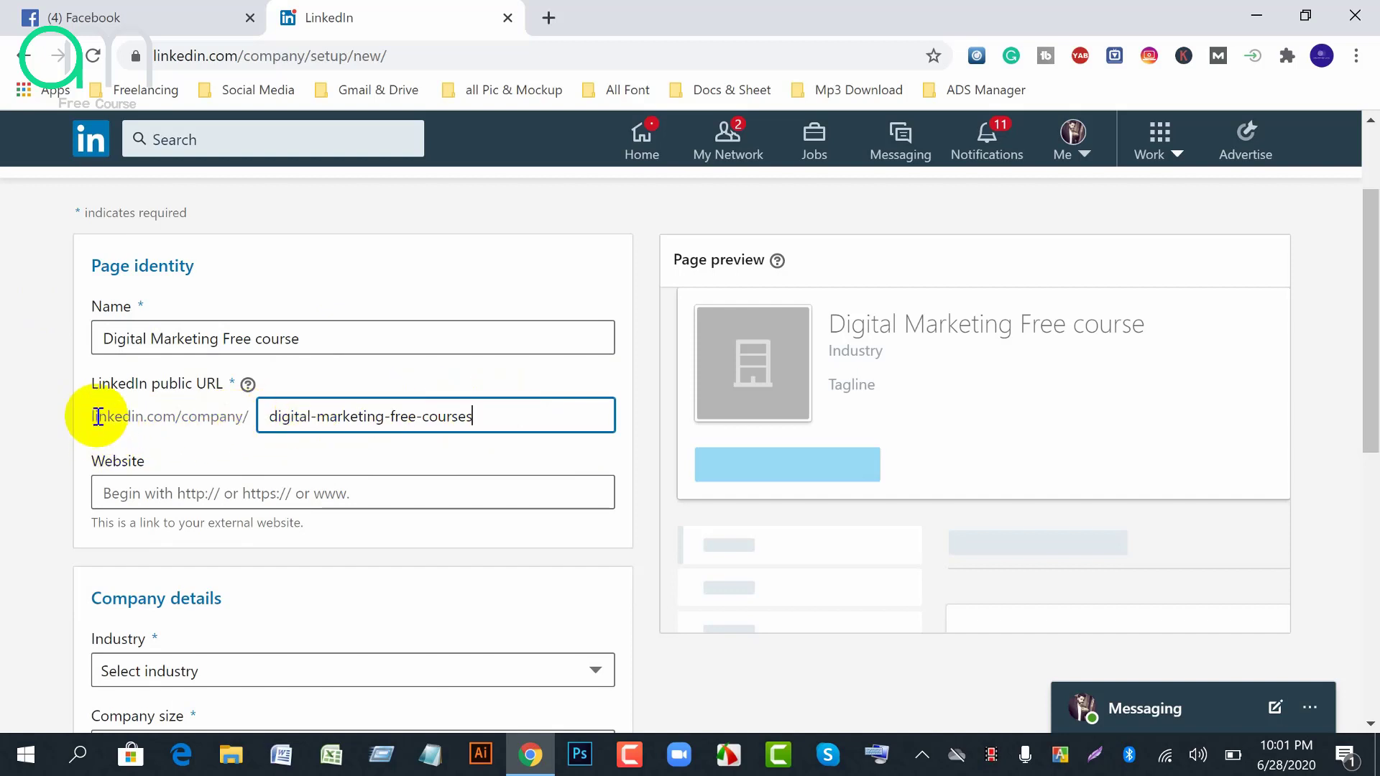
{"action": "left_click_drag", "start_coordinate": [92, 416], "coordinate": [510, 422]}
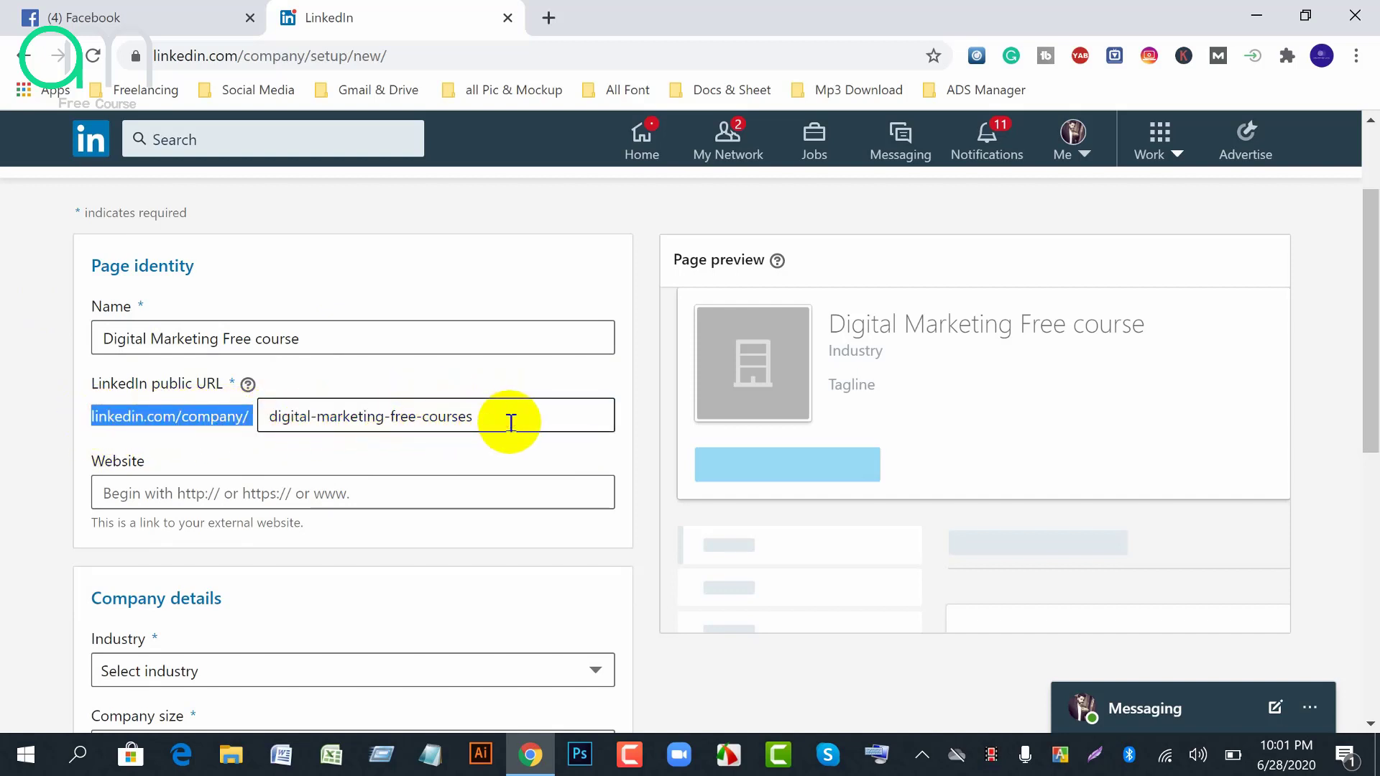
{"action": "left_click", "coordinate": [510, 422]}
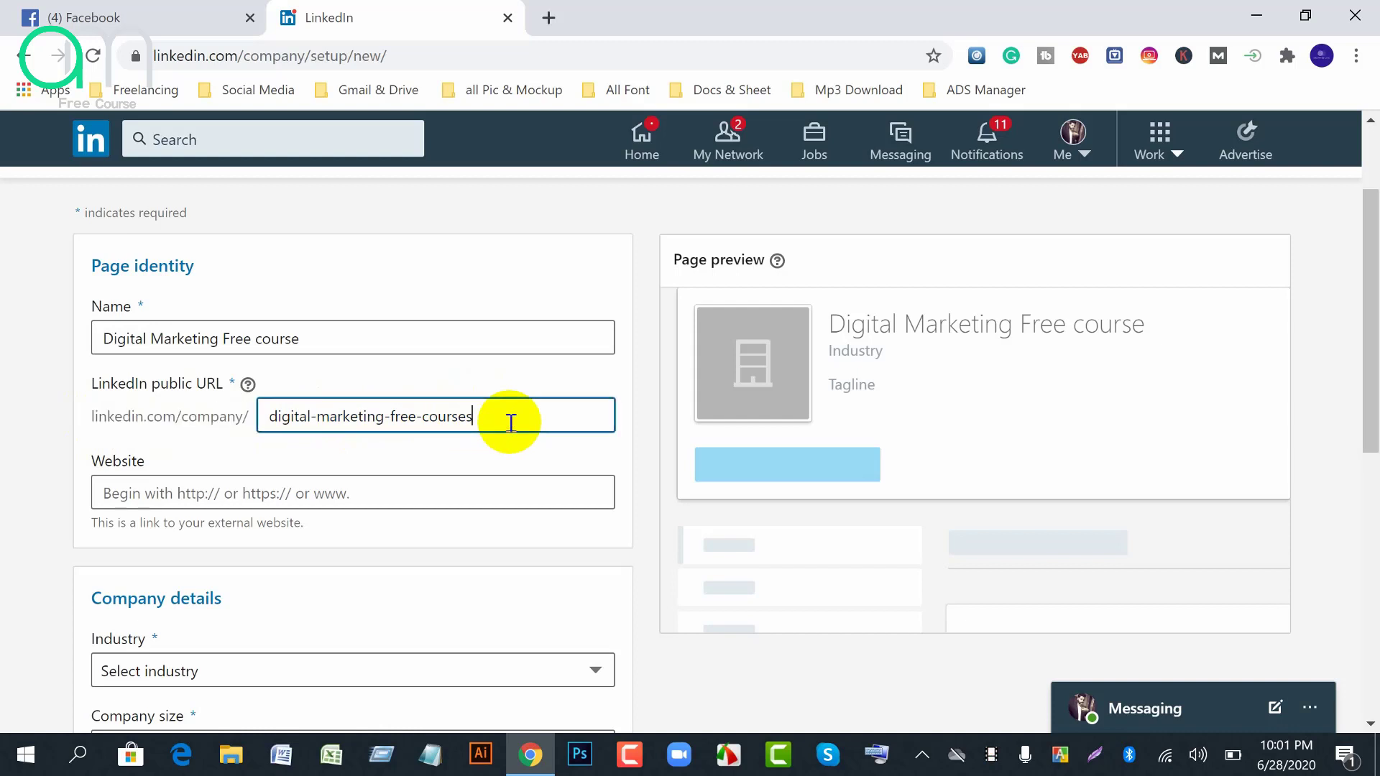
{"action": "left_click", "coordinate": [363, 494]}
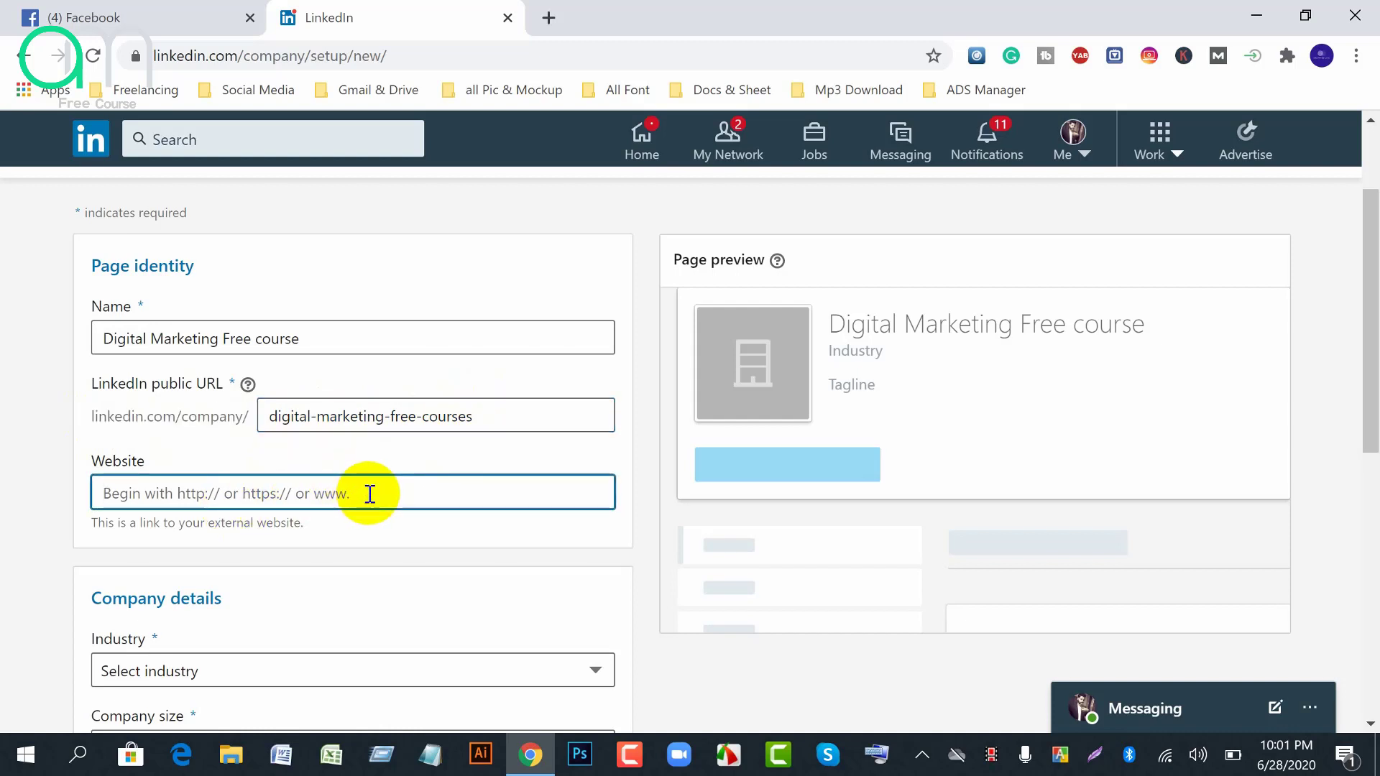
{"action": "type", "text": "ww"}
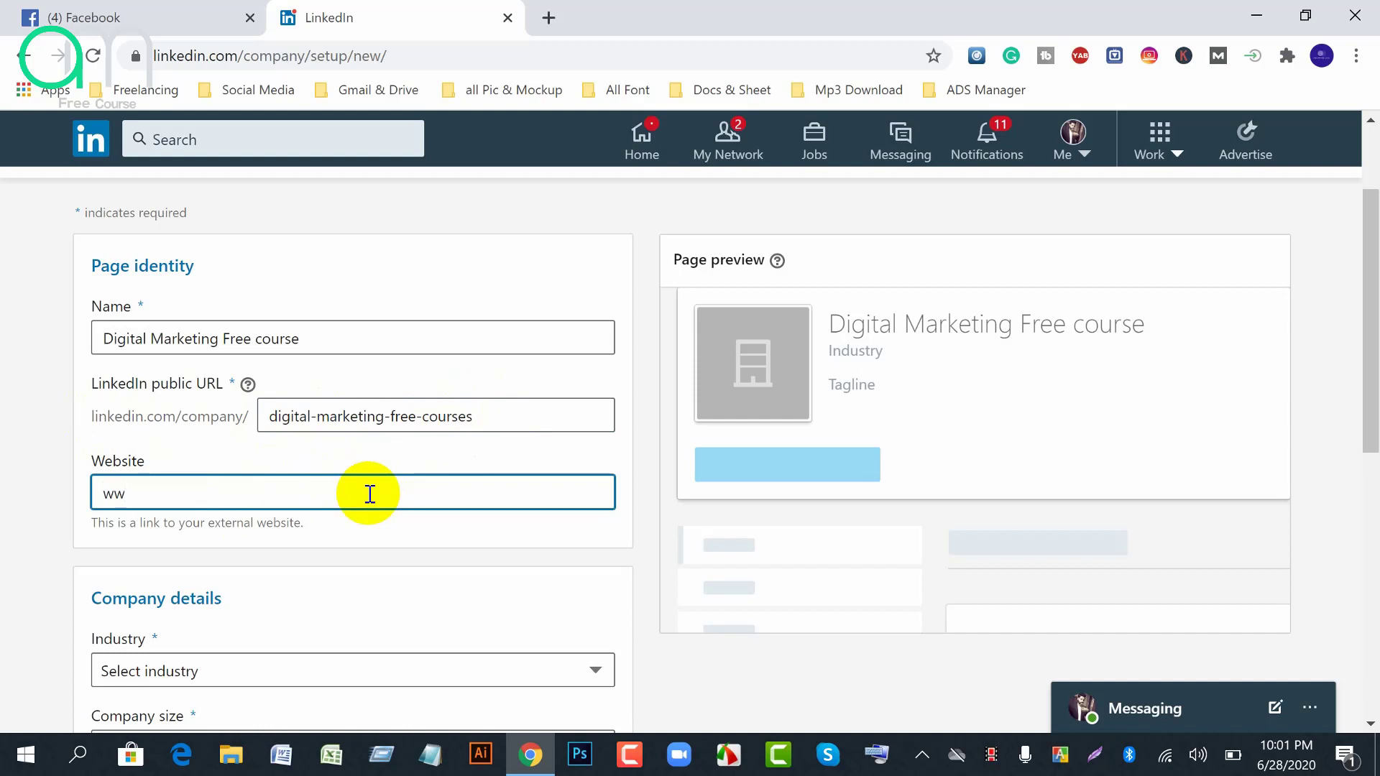
{"action": "type", "text": "w.pte"}
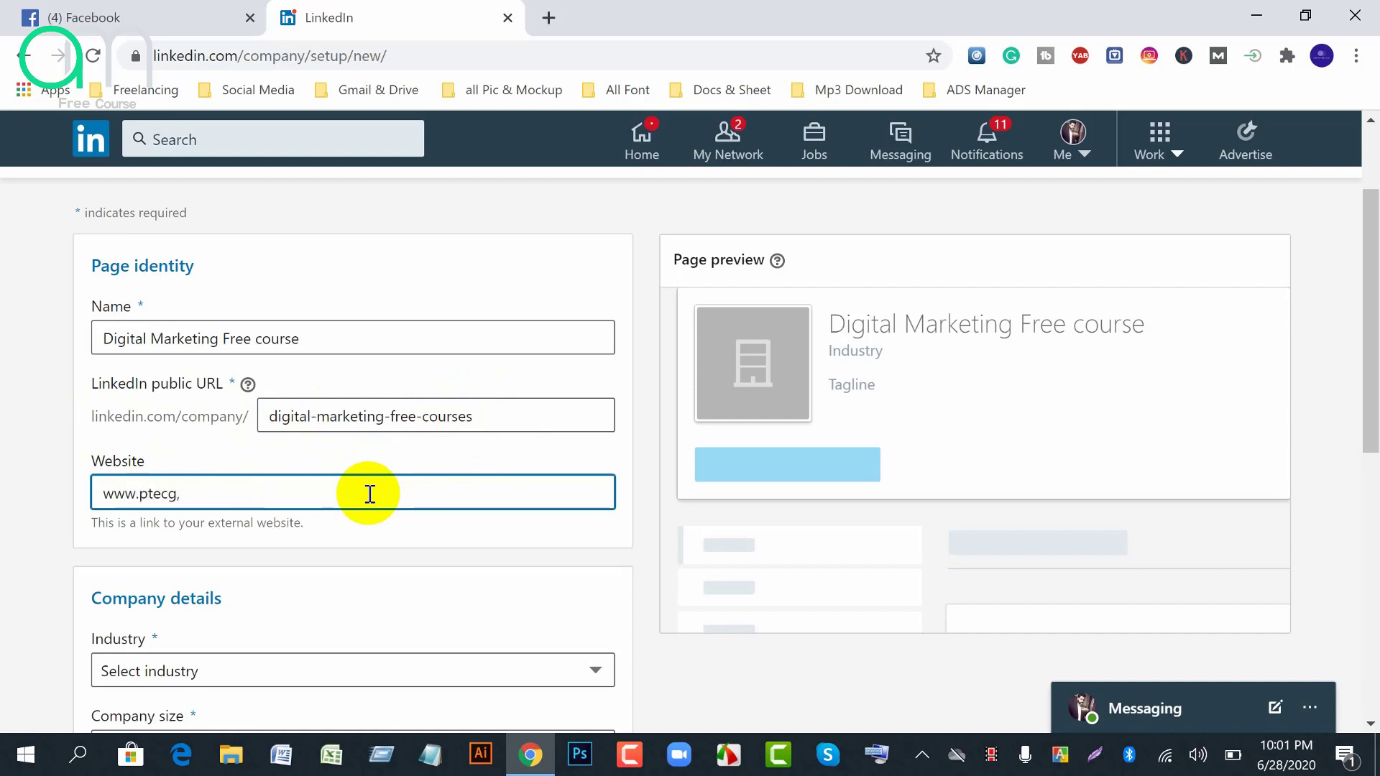
{"action": "type", "text": "cg.com.bd"}
Set the company page's industry to Internet
{"action": "scroll", "coordinate": [183, 691], "scroll_direction": "down", "scroll_amount": 2}
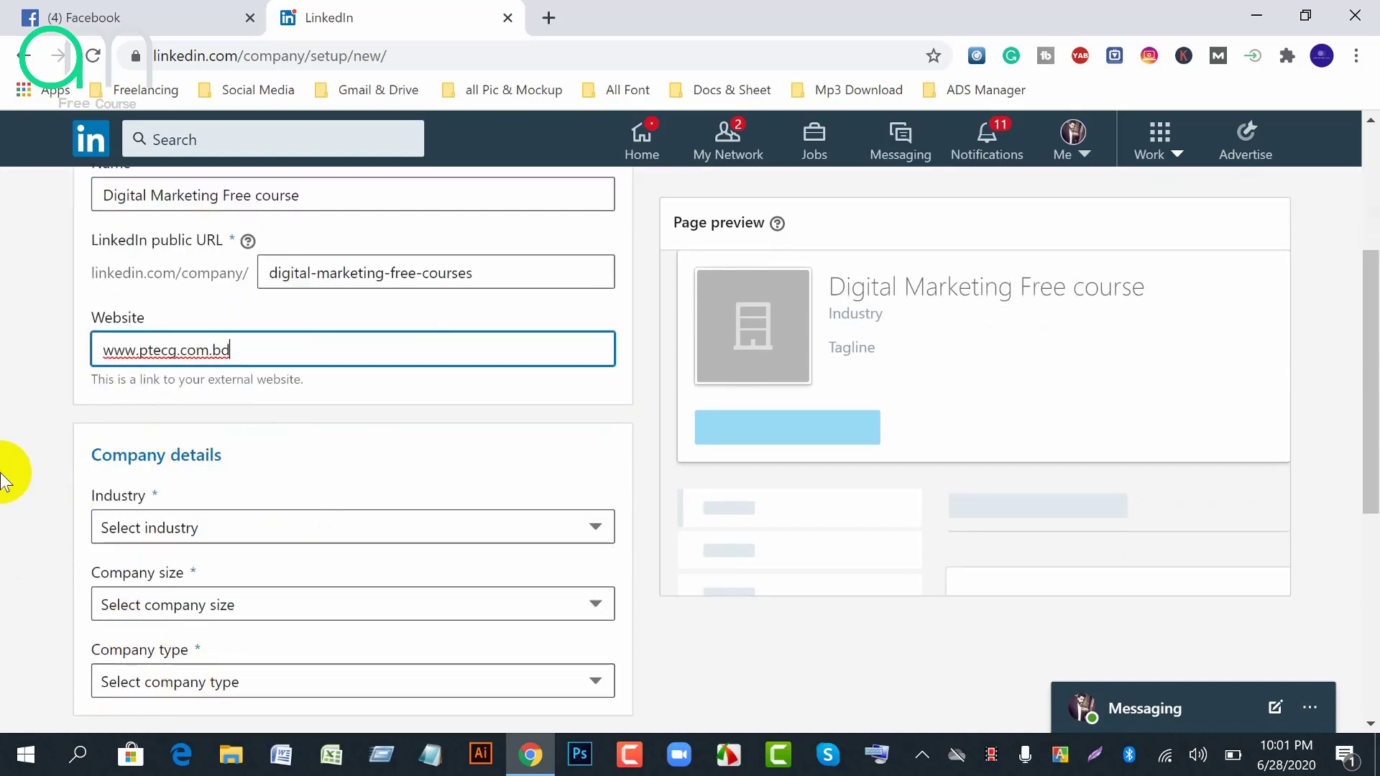
{"action": "left_click", "coordinate": [601, 526]}
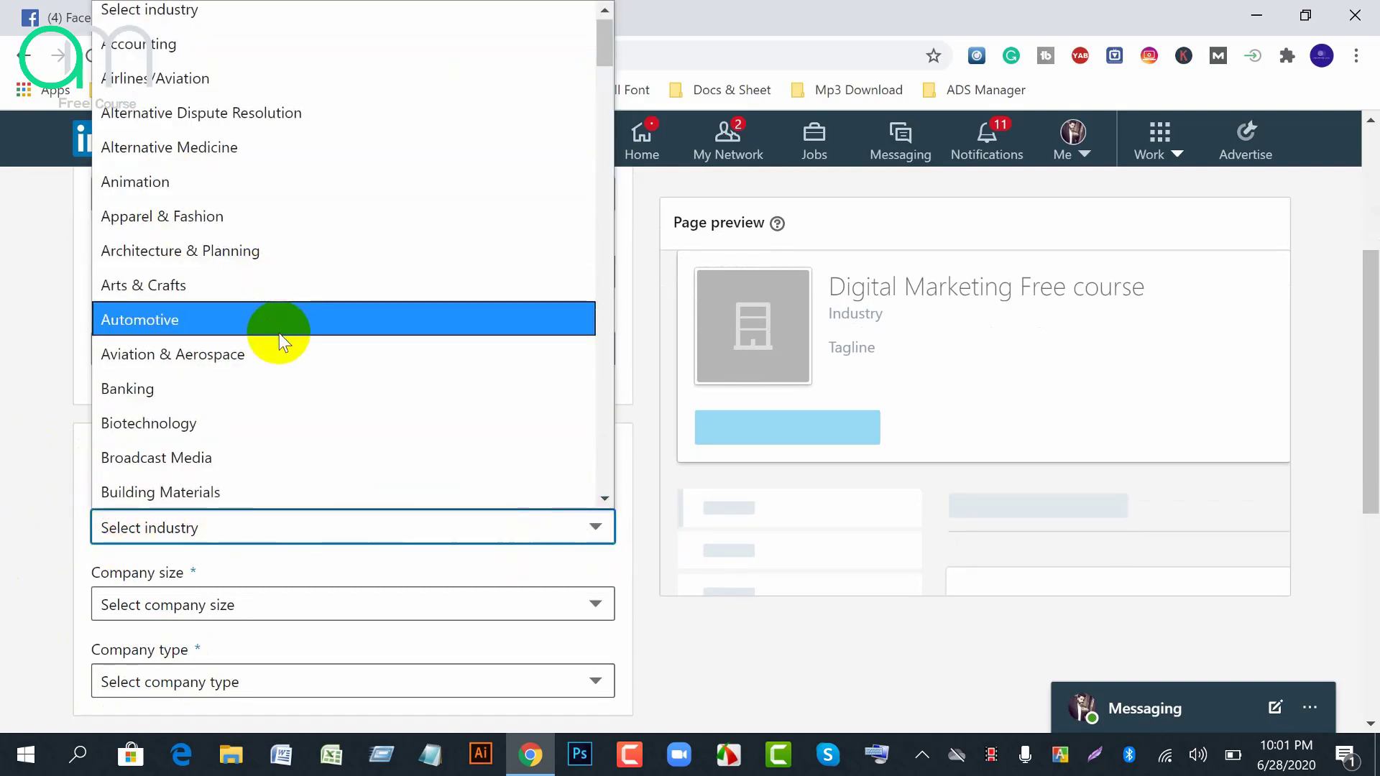
{"action": "scroll", "coordinate": [280, 333], "scroll_direction": "down", "scroll_amount": 6}
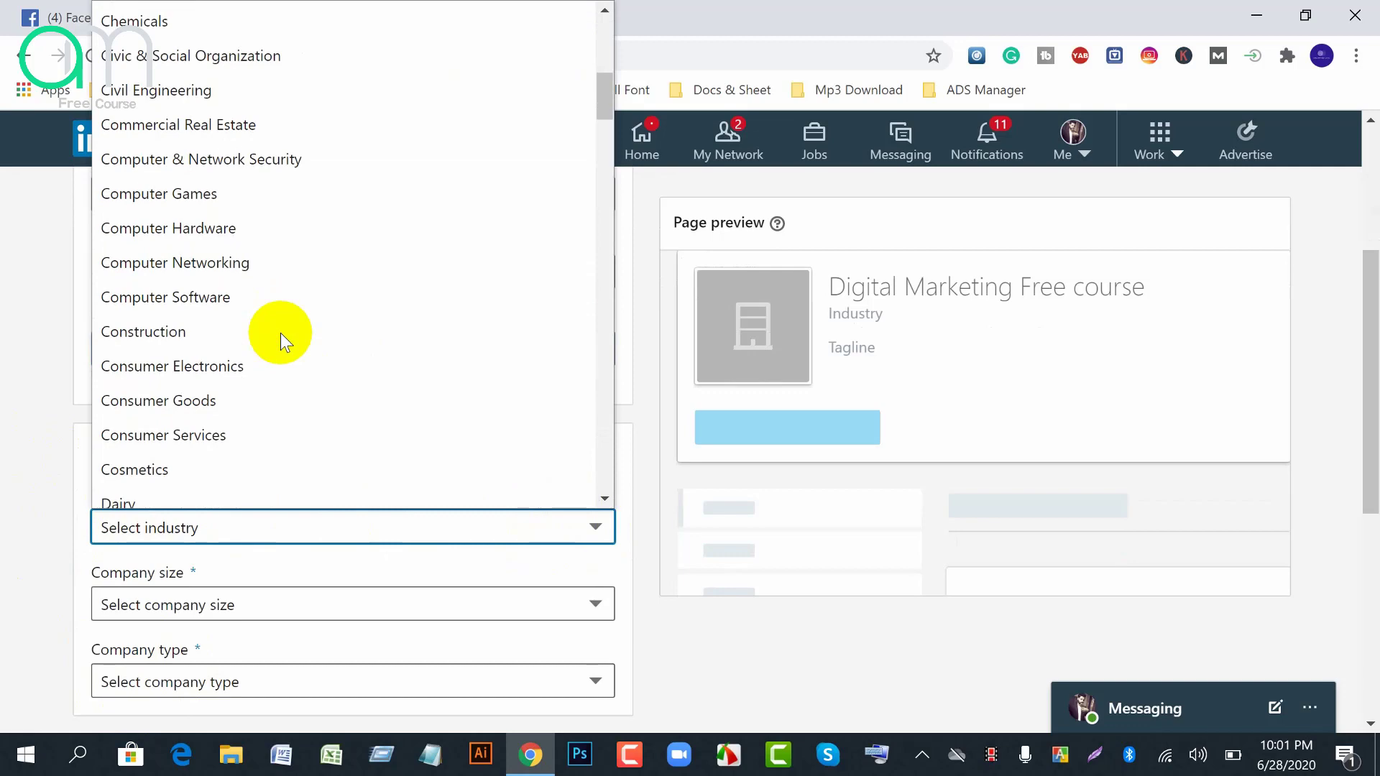
{"action": "scroll", "coordinate": [280, 333], "scroll_direction": "down", "scroll_amount": 12}
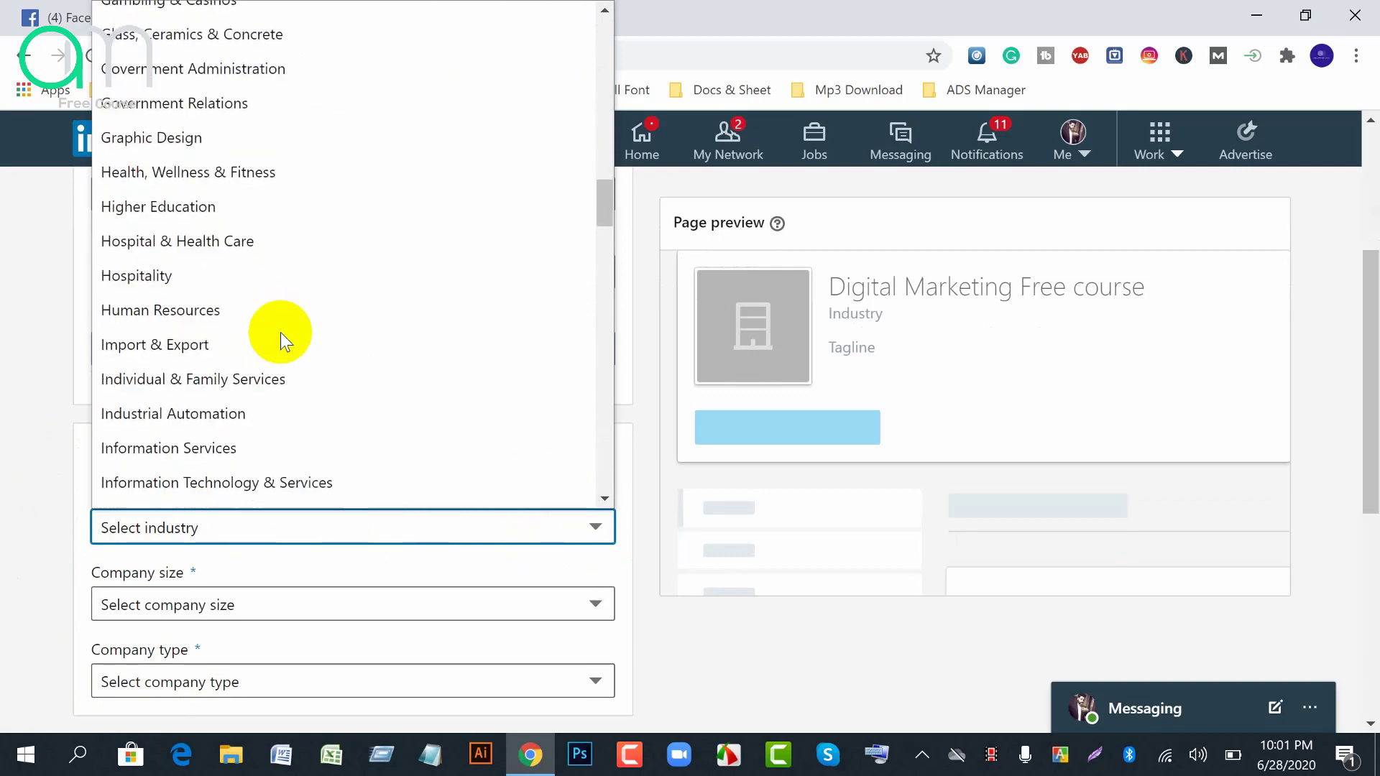
{"action": "scroll", "coordinate": [280, 332], "scroll_direction": "down", "scroll_amount": 12}
{"action": "scroll", "coordinate": [274, 331], "scroll_direction": "up", "scroll_amount": 4}
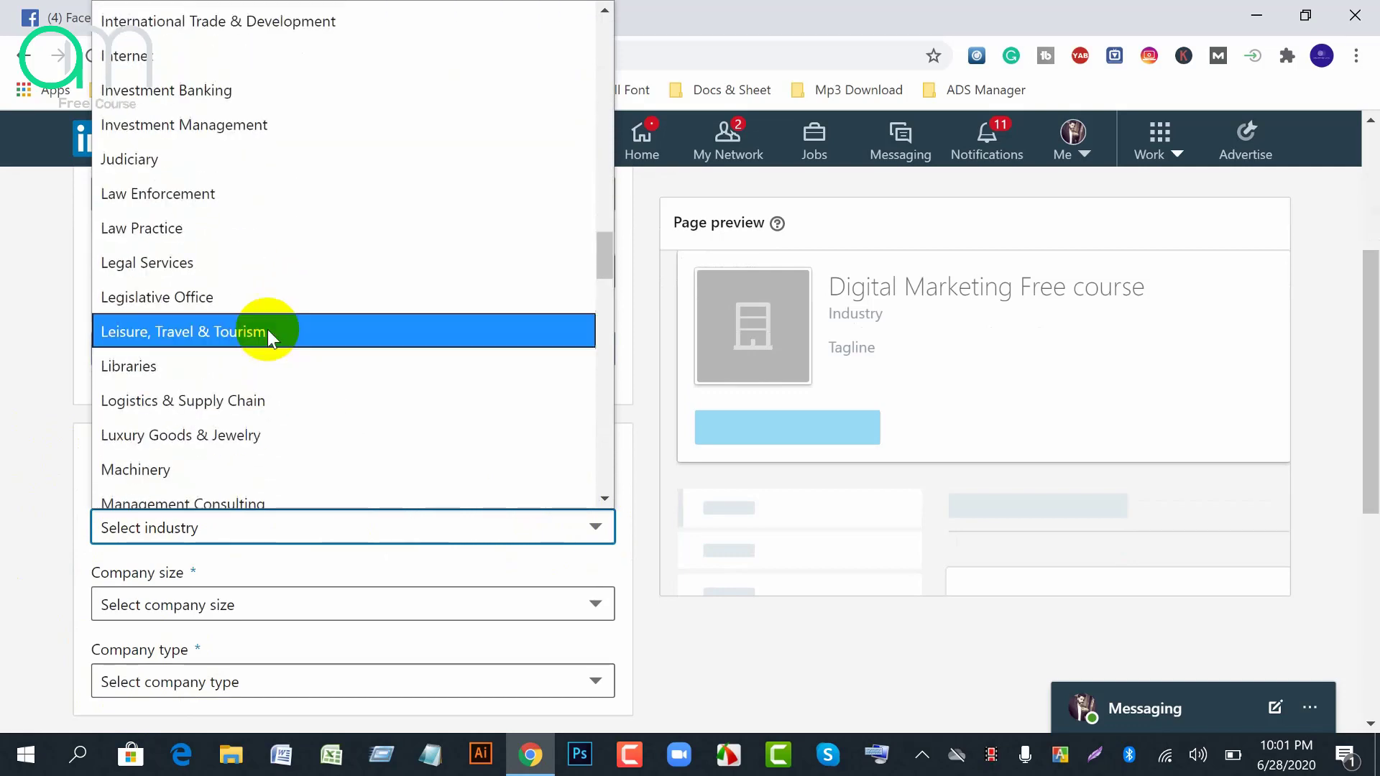
{"action": "left_click", "coordinate": [165, 67]}
Set company size to 2–10 employees and company type to Public company
{"action": "scroll", "coordinate": [596, 544], "scroll_direction": "down", "scroll_amount": 2}
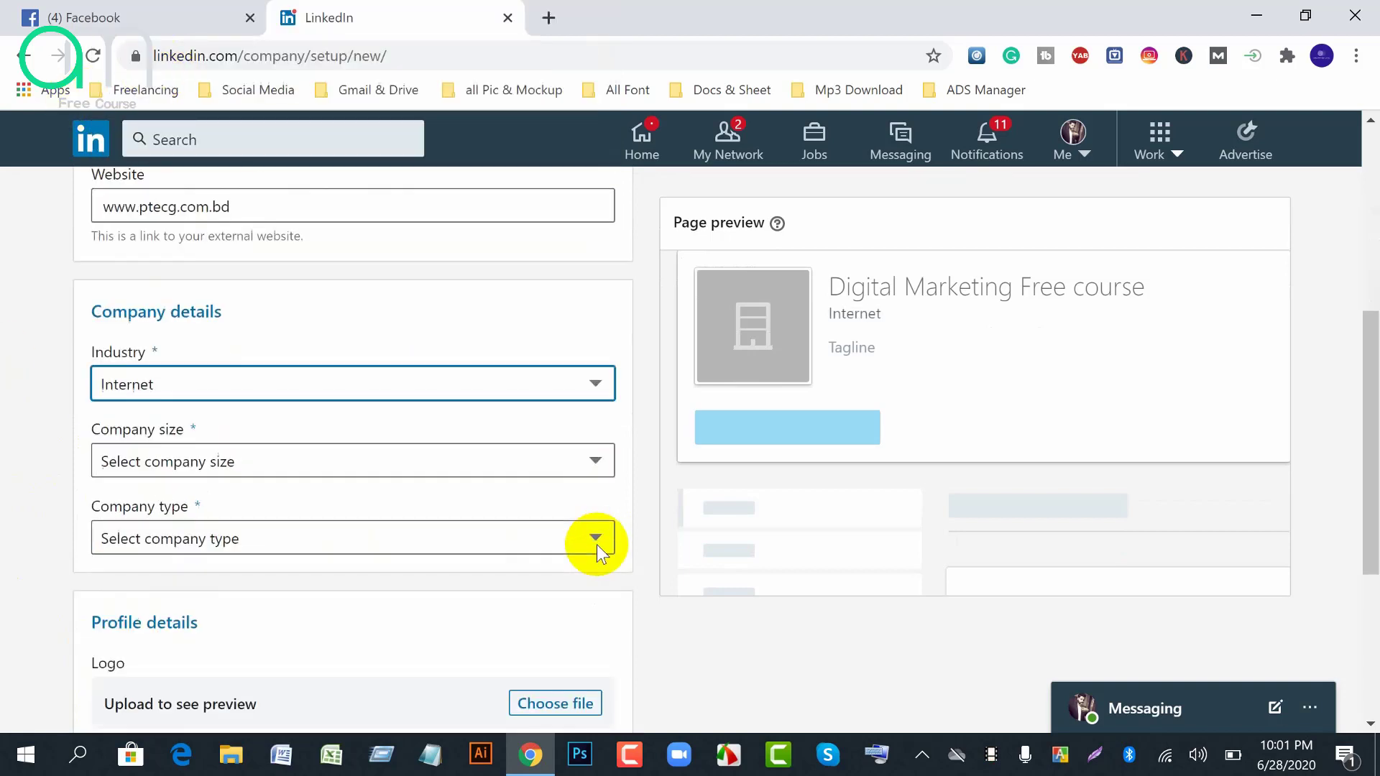
{"action": "left_click", "coordinate": [597, 464]}
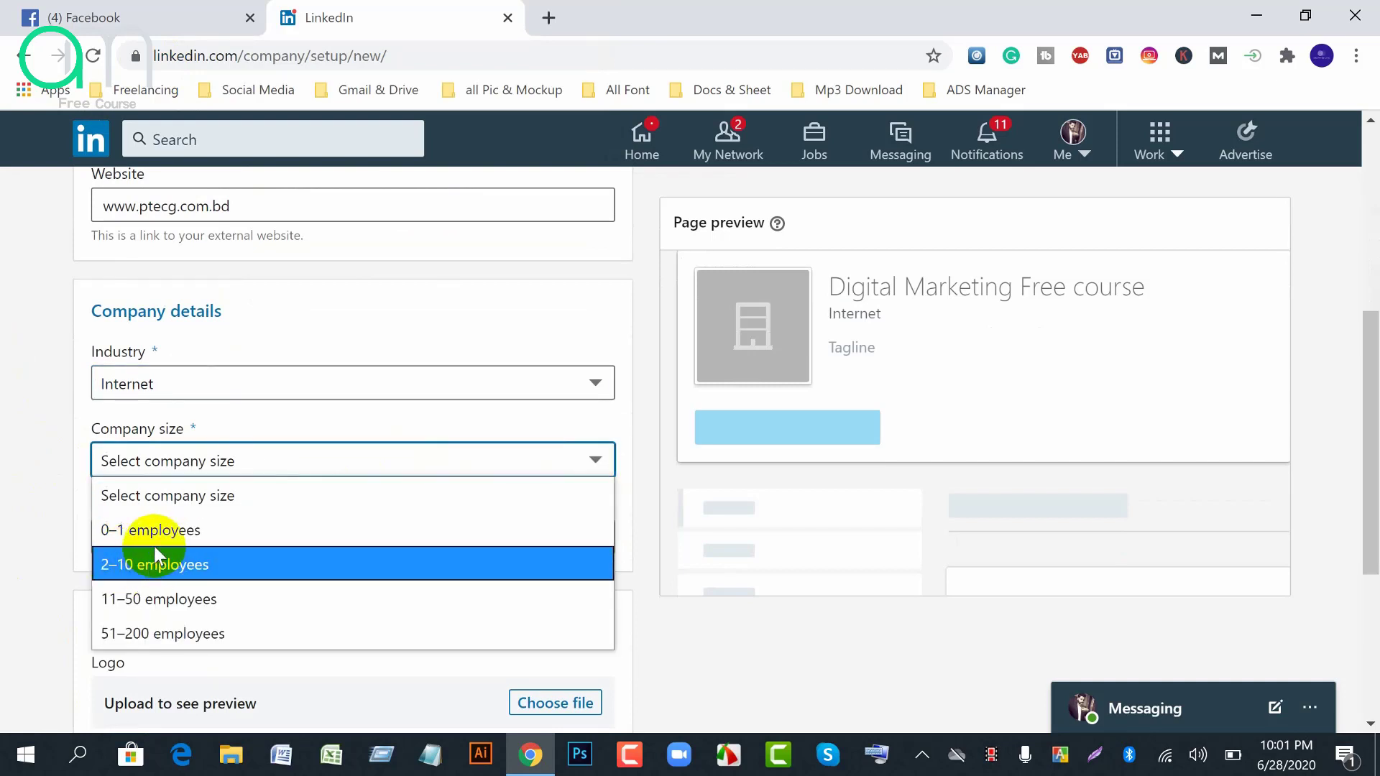
{"action": "left_click", "coordinate": [170, 565]}
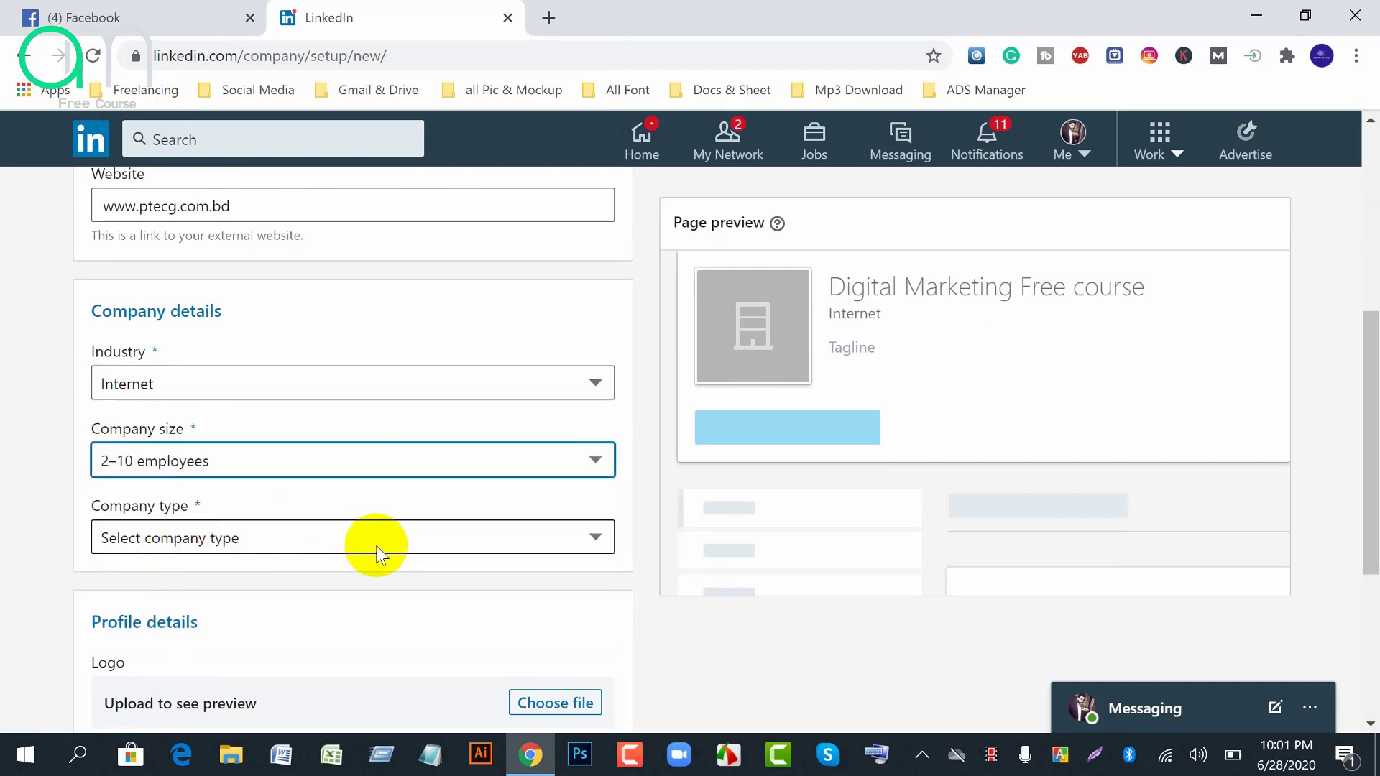
{"action": "left_click", "coordinate": [596, 540]}
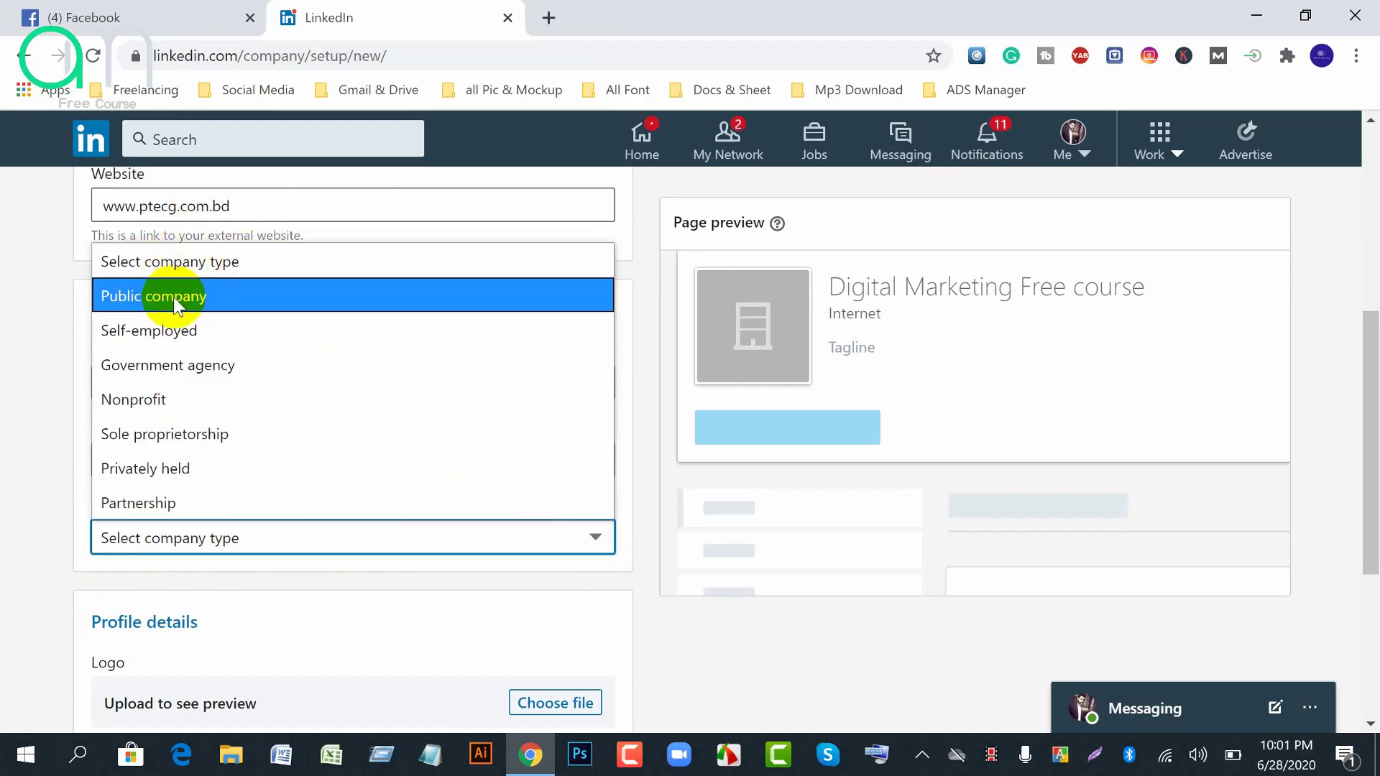
{"action": "left_click", "coordinate": [156, 303]}
{"action": "scroll", "coordinate": [324, 562], "scroll_direction": "up", "scroll_amount": 4}
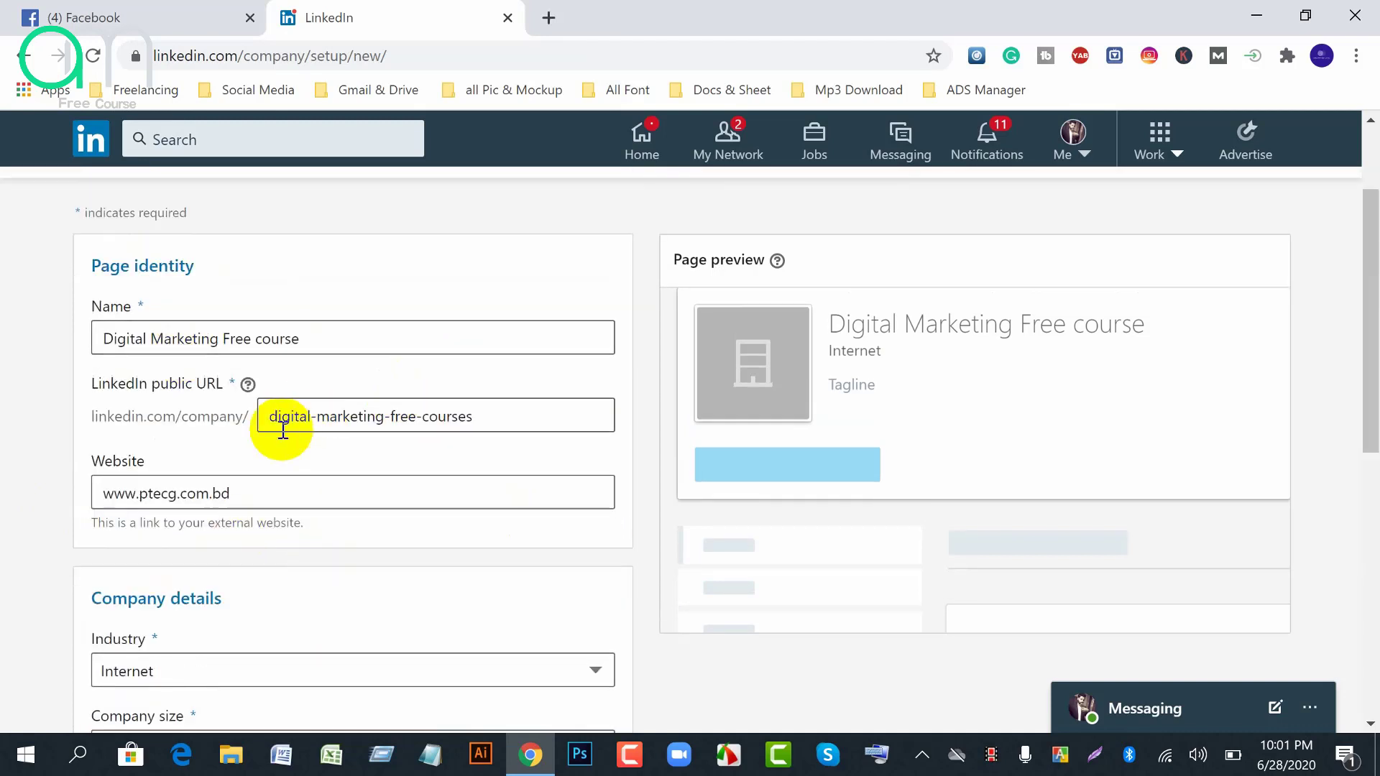
{"action": "scroll", "coordinate": [575, 610], "scroll_direction": "down", "scroll_amount": 4}
{"action": "scroll", "coordinate": [363, 567], "scroll_direction": "down", "scroll_amount": 2}
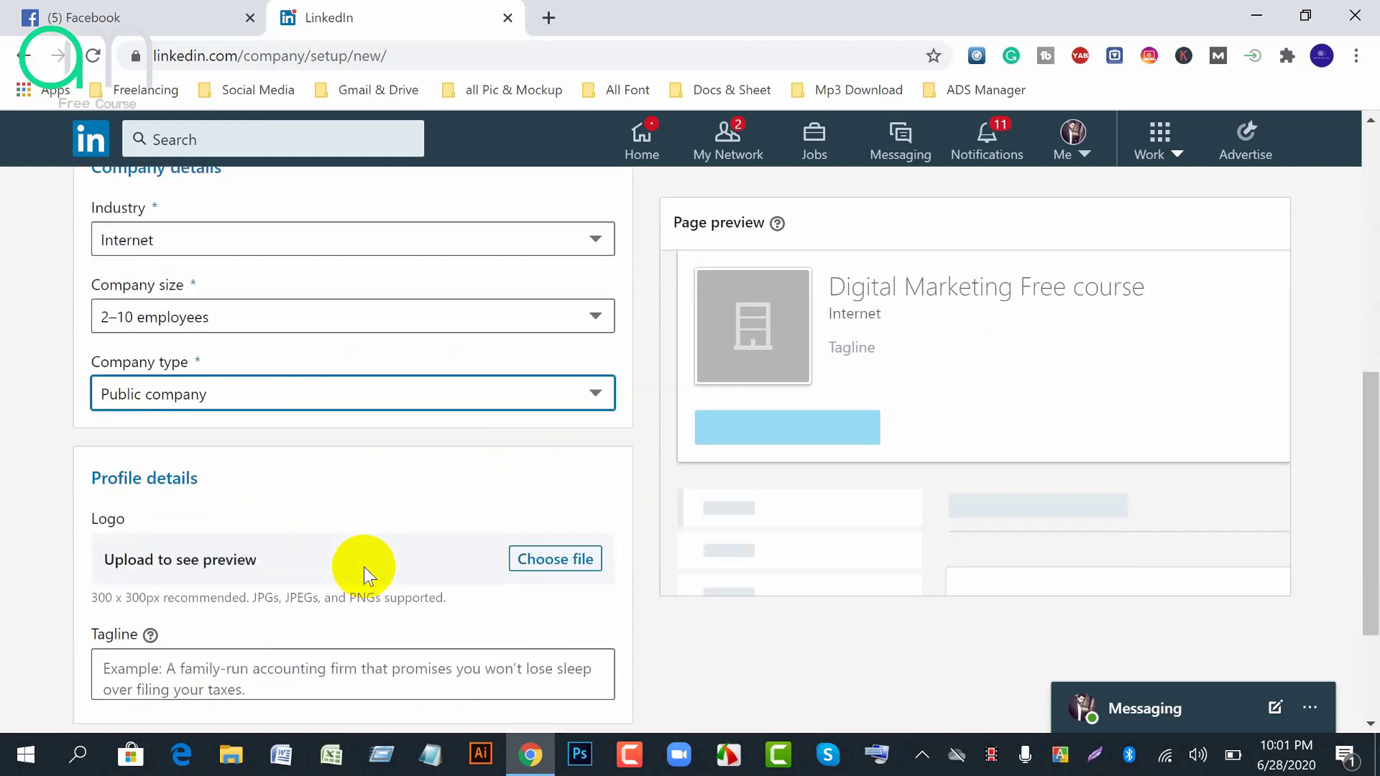
{"action": "scroll", "coordinate": [363, 566], "scroll_direction": "up", "scroll_amount": 2}
{"action": "scroll", "coordinate": [364, 566], "scroll_direction": "down", "scroll_amount": 4}
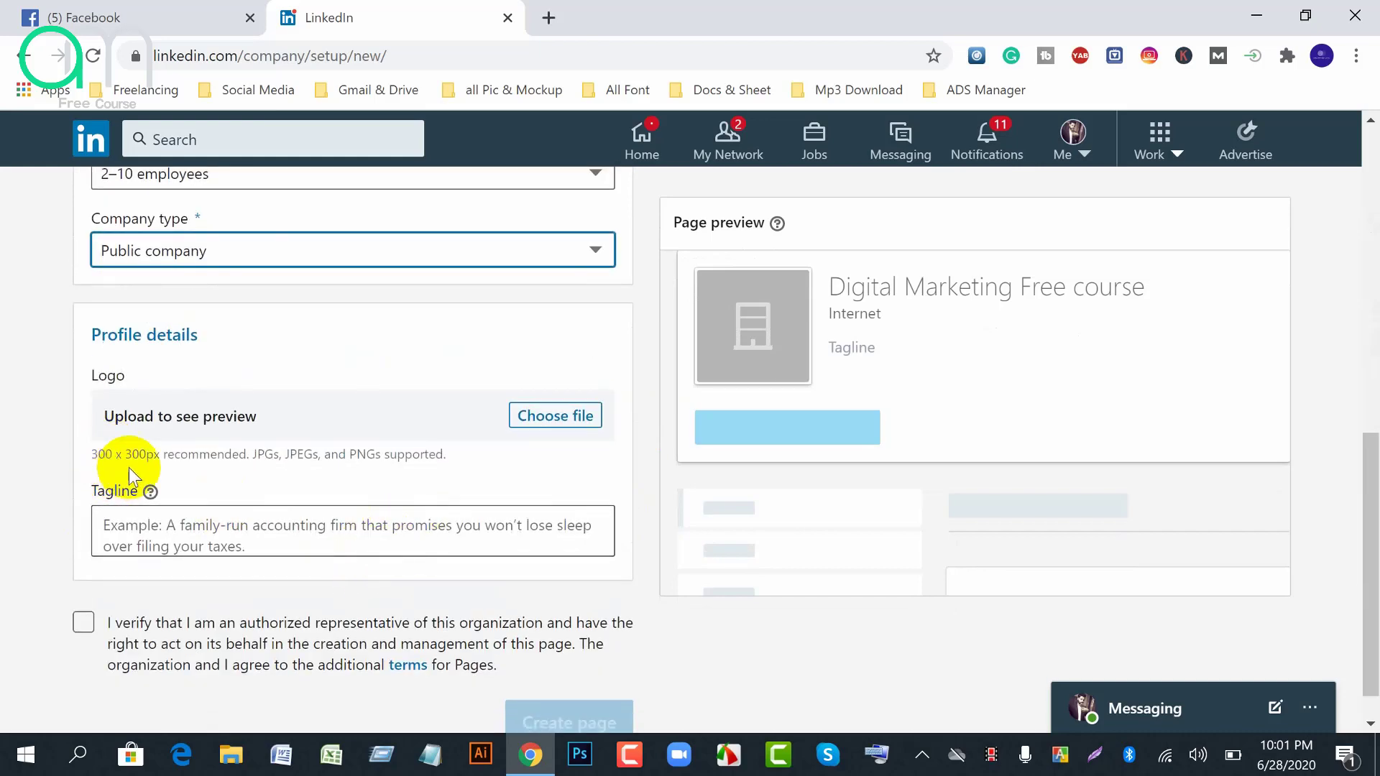
{"action": "scroll", "coordinate": [158, 452], "scroll_direction": "up", "scroll_amount": 2}
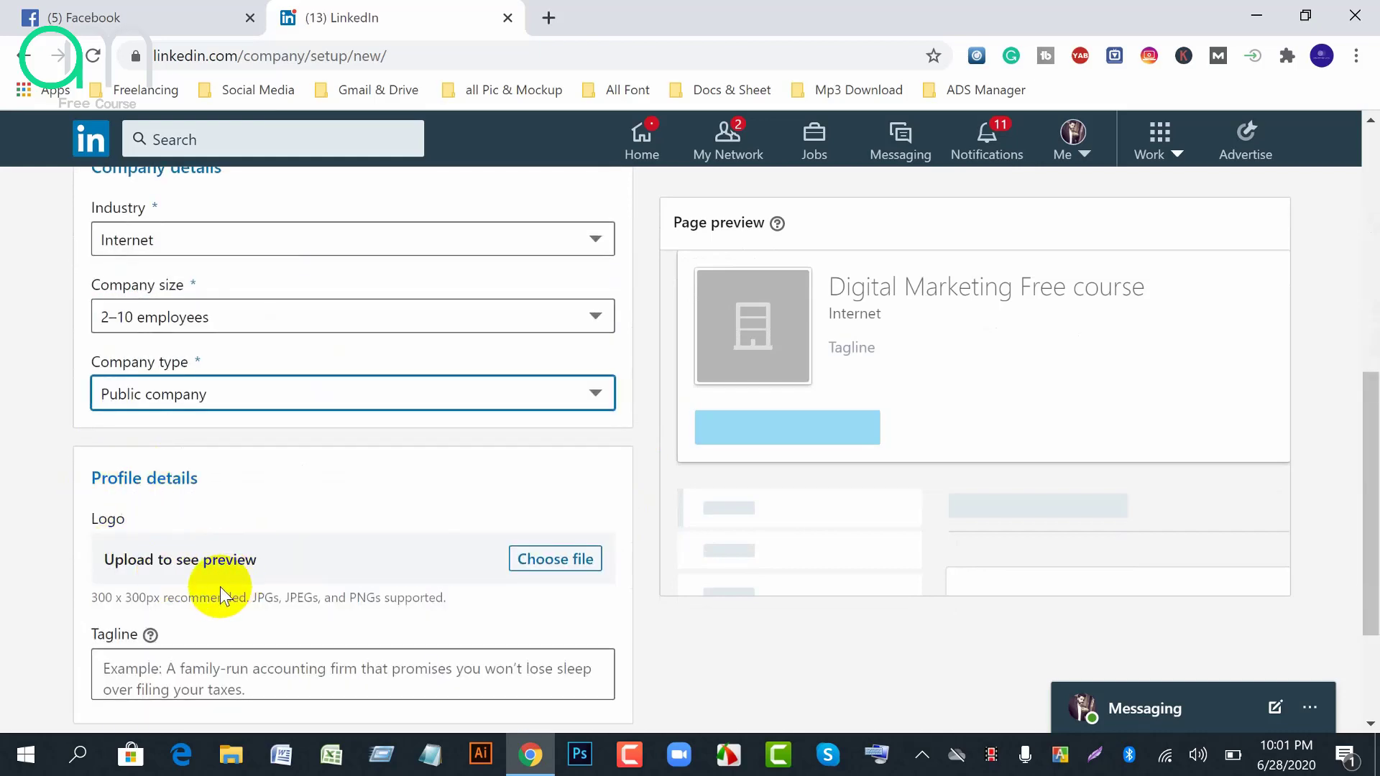
{"action": "scroll", "coordinate": [220, 586], "scroll_direction": "down", "scroll_amount": 2}
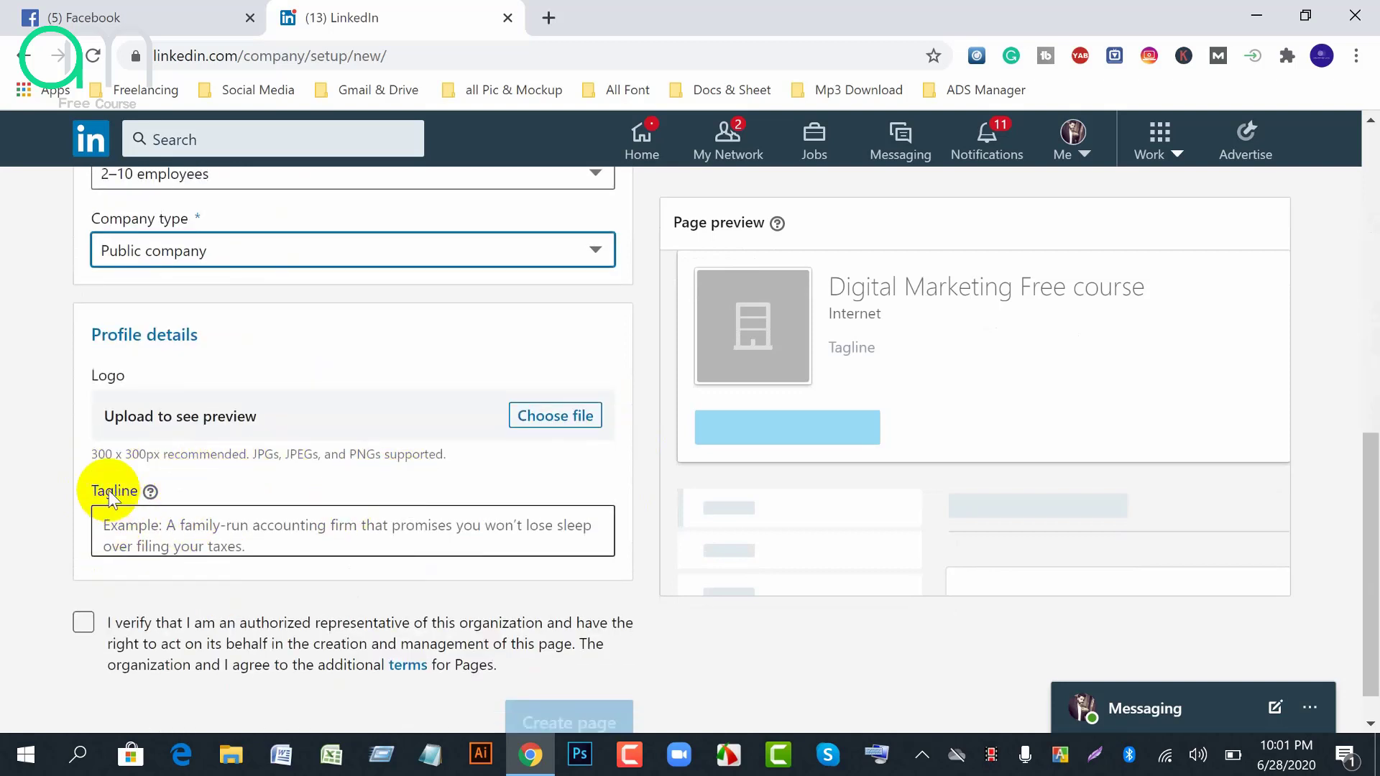
{"action": "left_click_drag", "start_coordinate": [95, 457], "coordinate": [168, 457]}
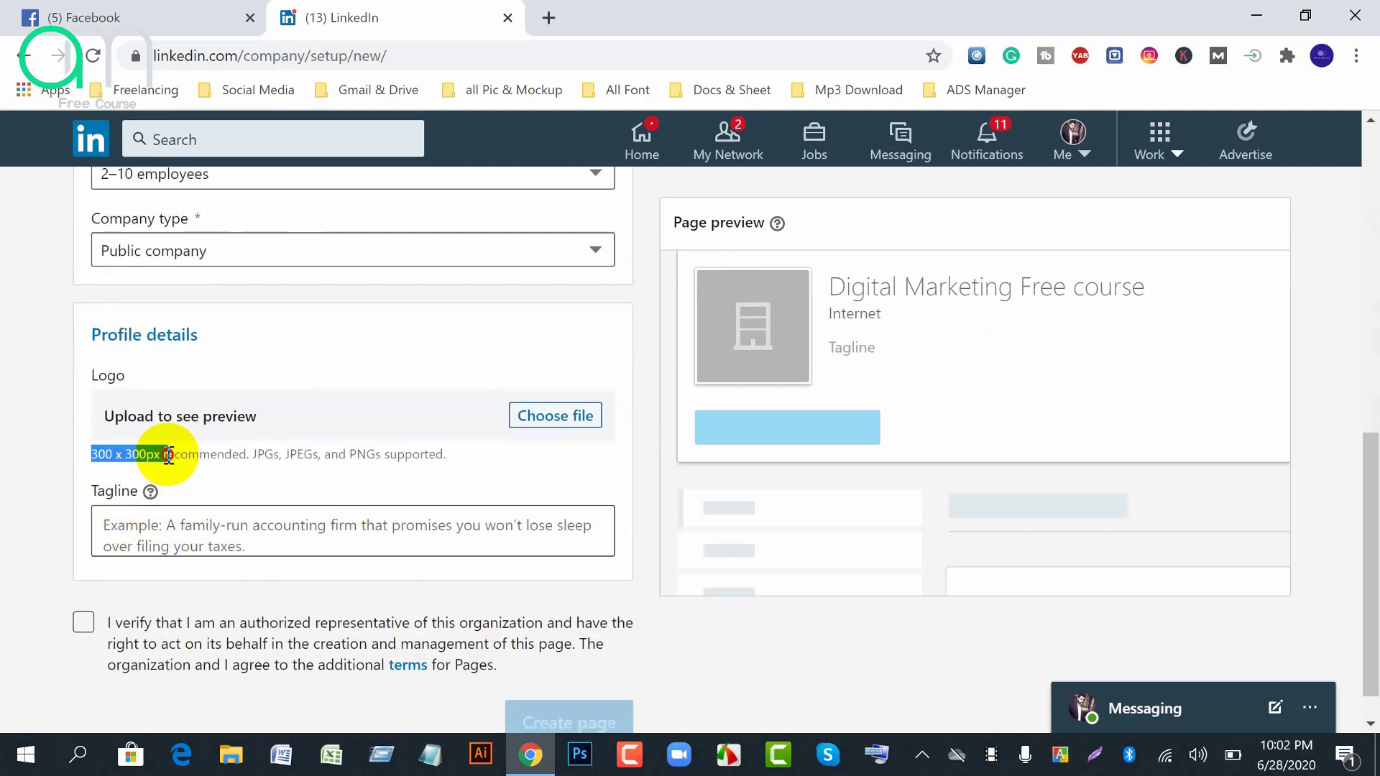
{"action": "left_click", "coordinate": [215, 488]}
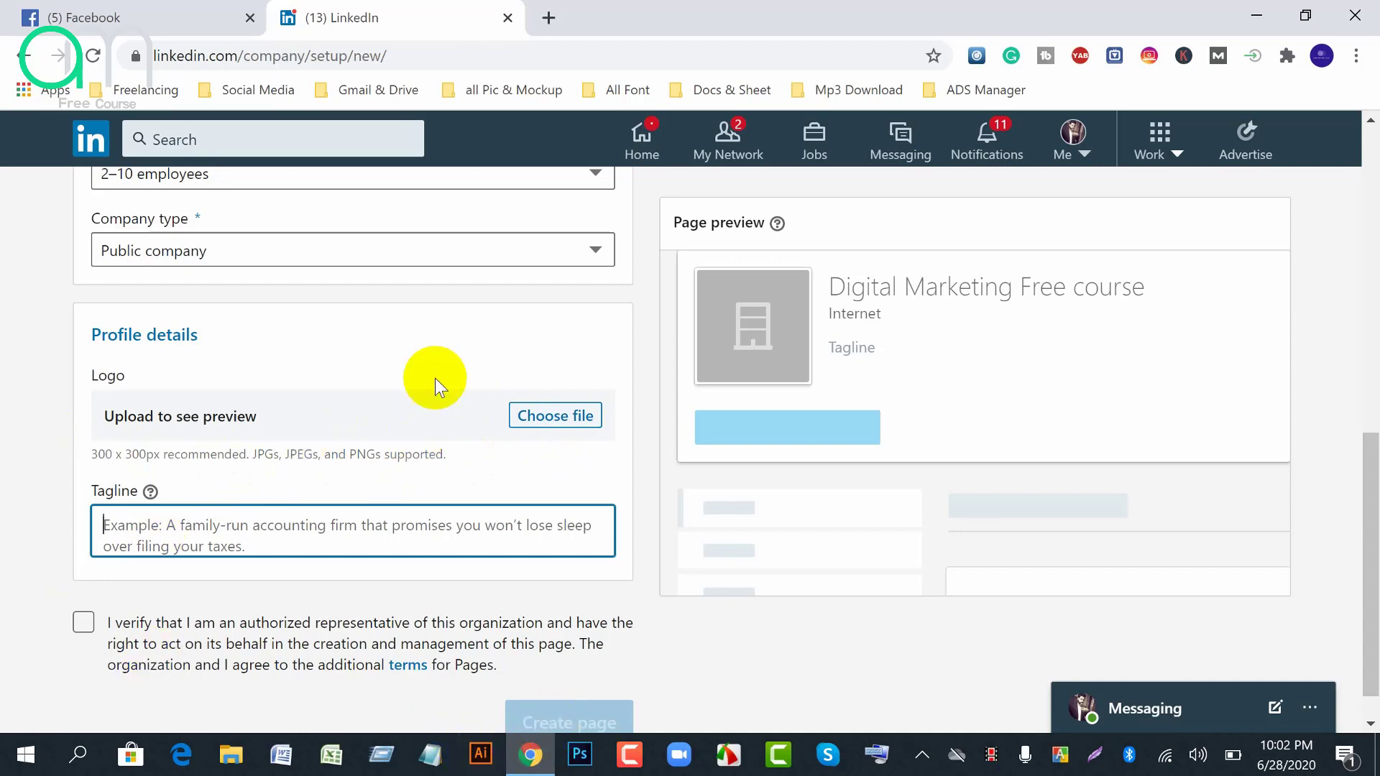
Load canva.com in a new browser tab
{"action": "left_click", "coordinate": [557, 21]}
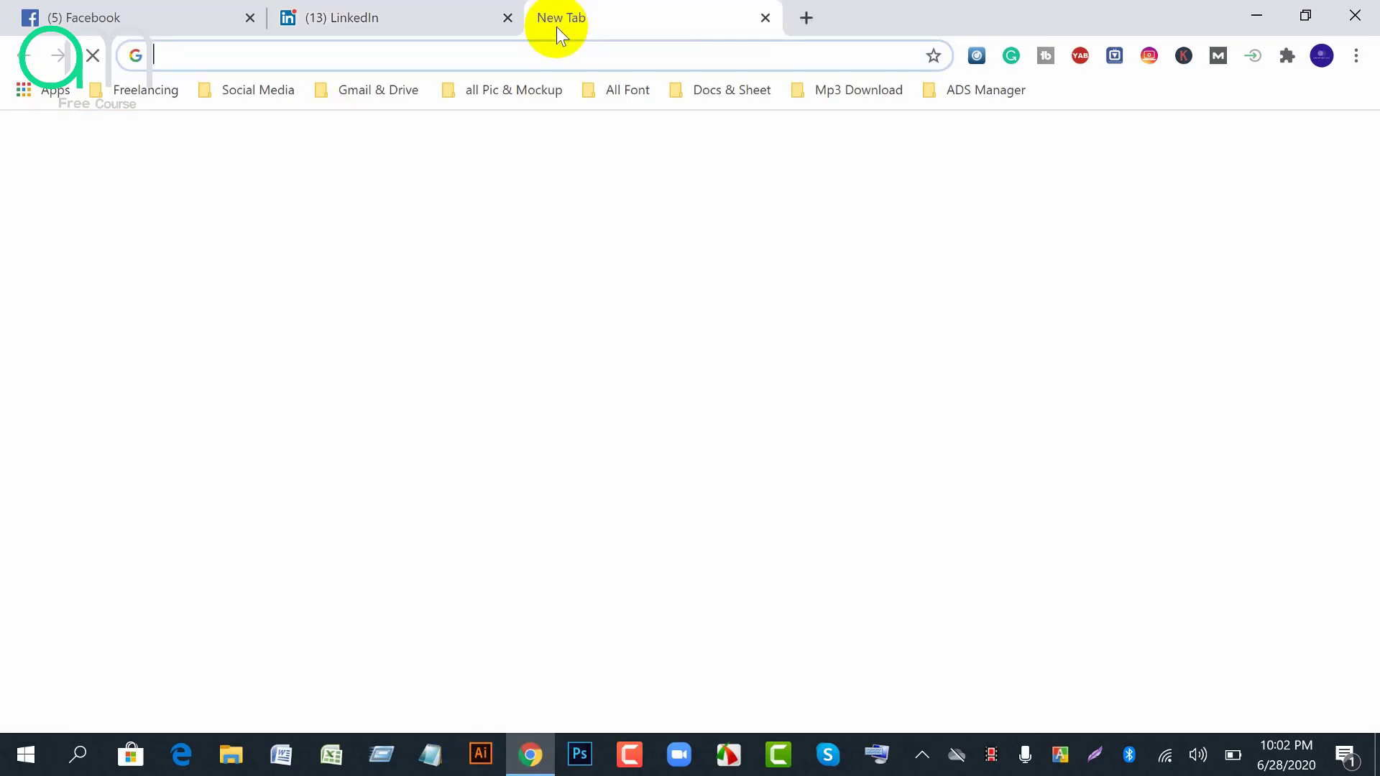
{"action": "type", "text": "canva"}
{"action": "key", "text": "Return"}
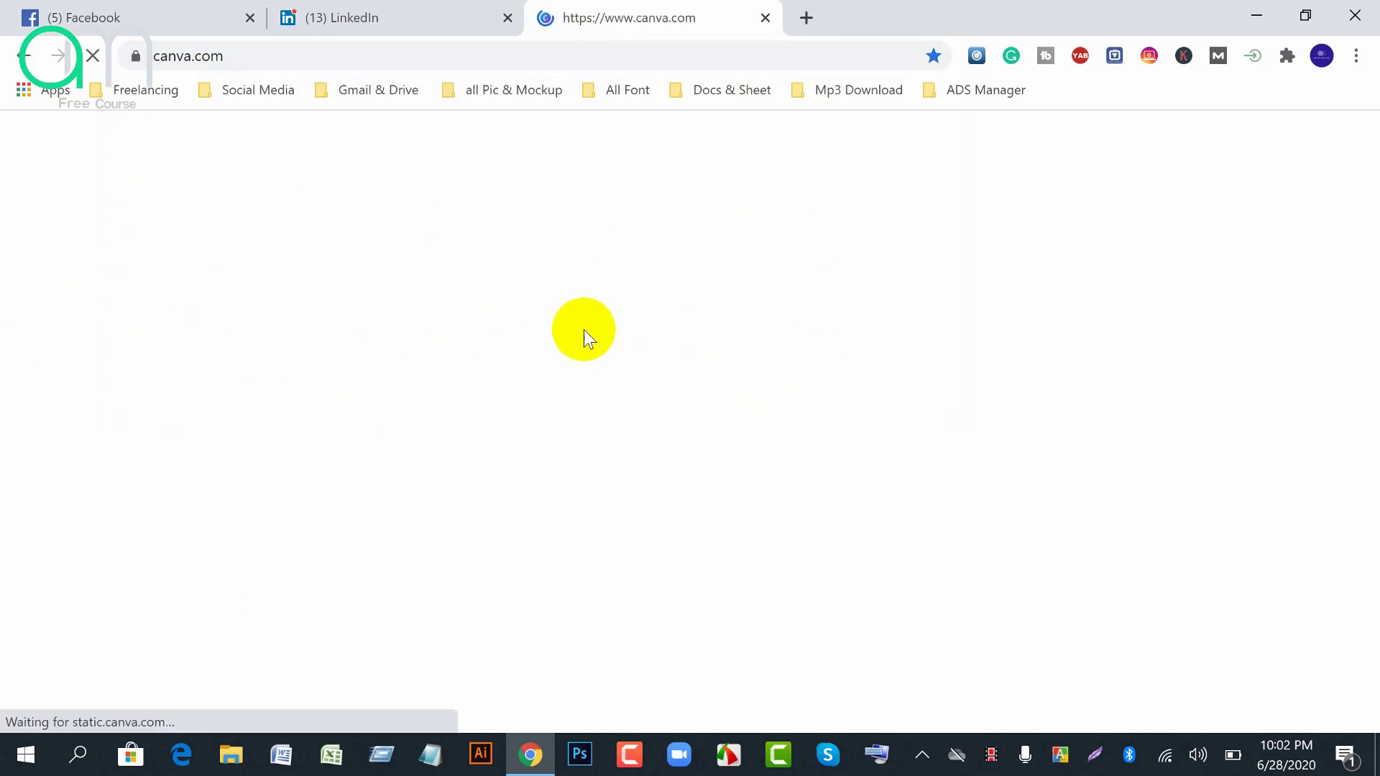
{"action": "left_click", "coordinate": [389, 21]}
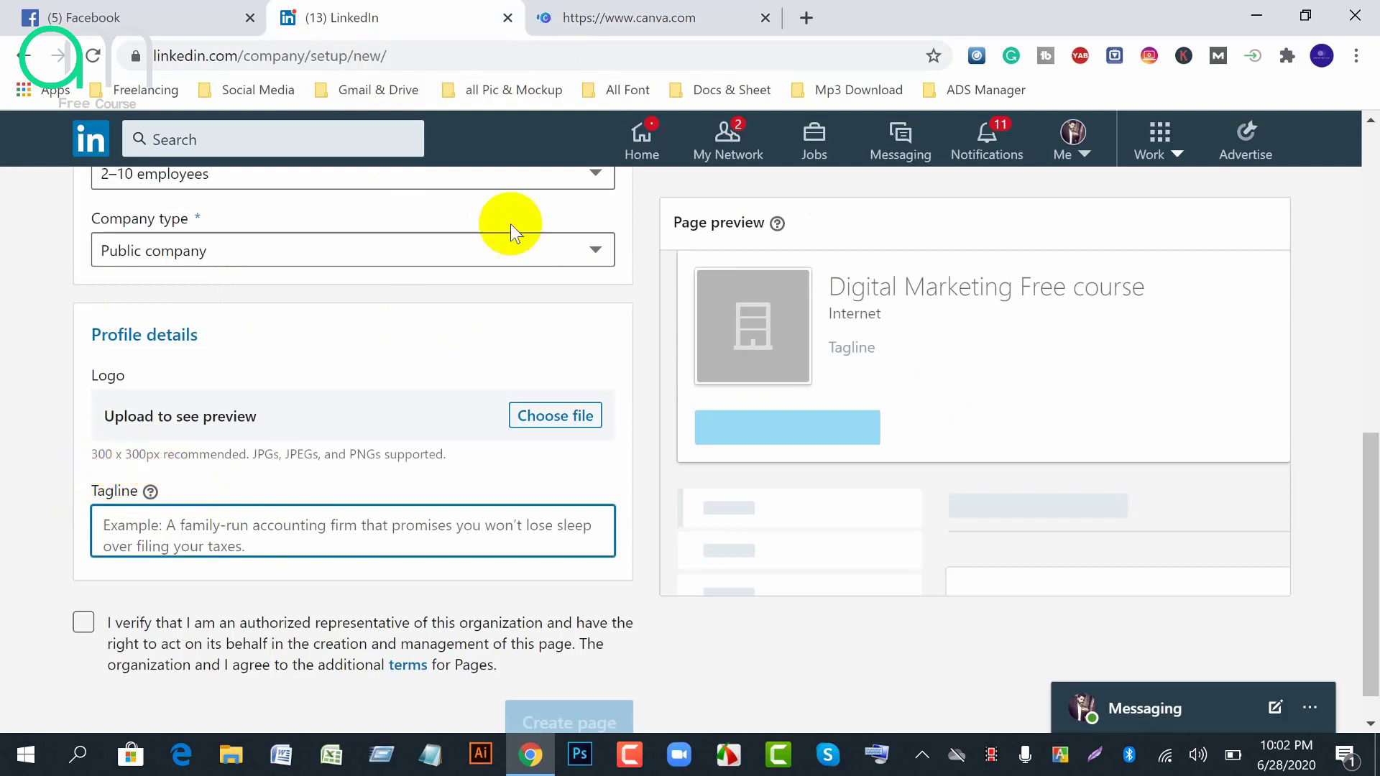
{"action": "left_click", "coordinate": [585, 21]}
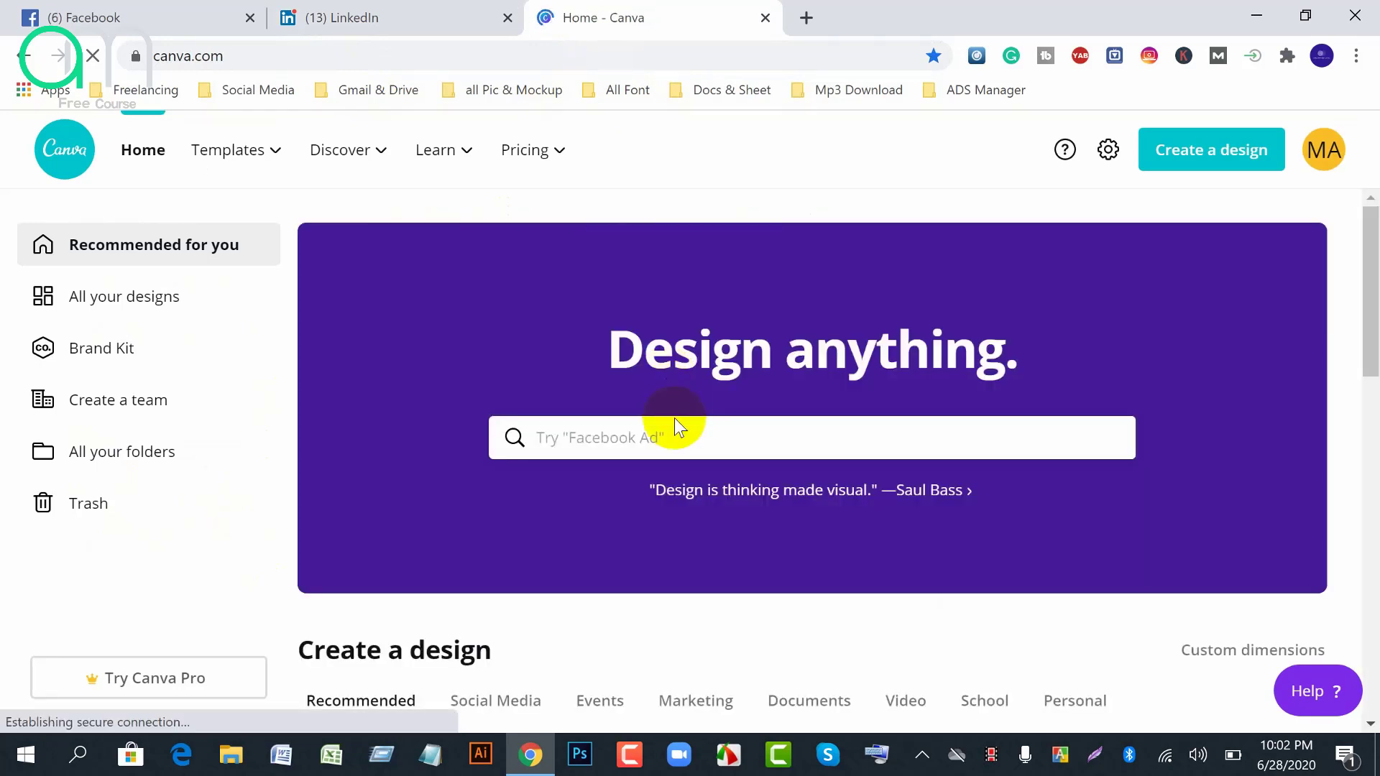
Search Canva for 'logo', clear the search, and start a new design
{"action": "left_click", "coordinate": [677, 434]}
{"action": "type", "text": "logo"}
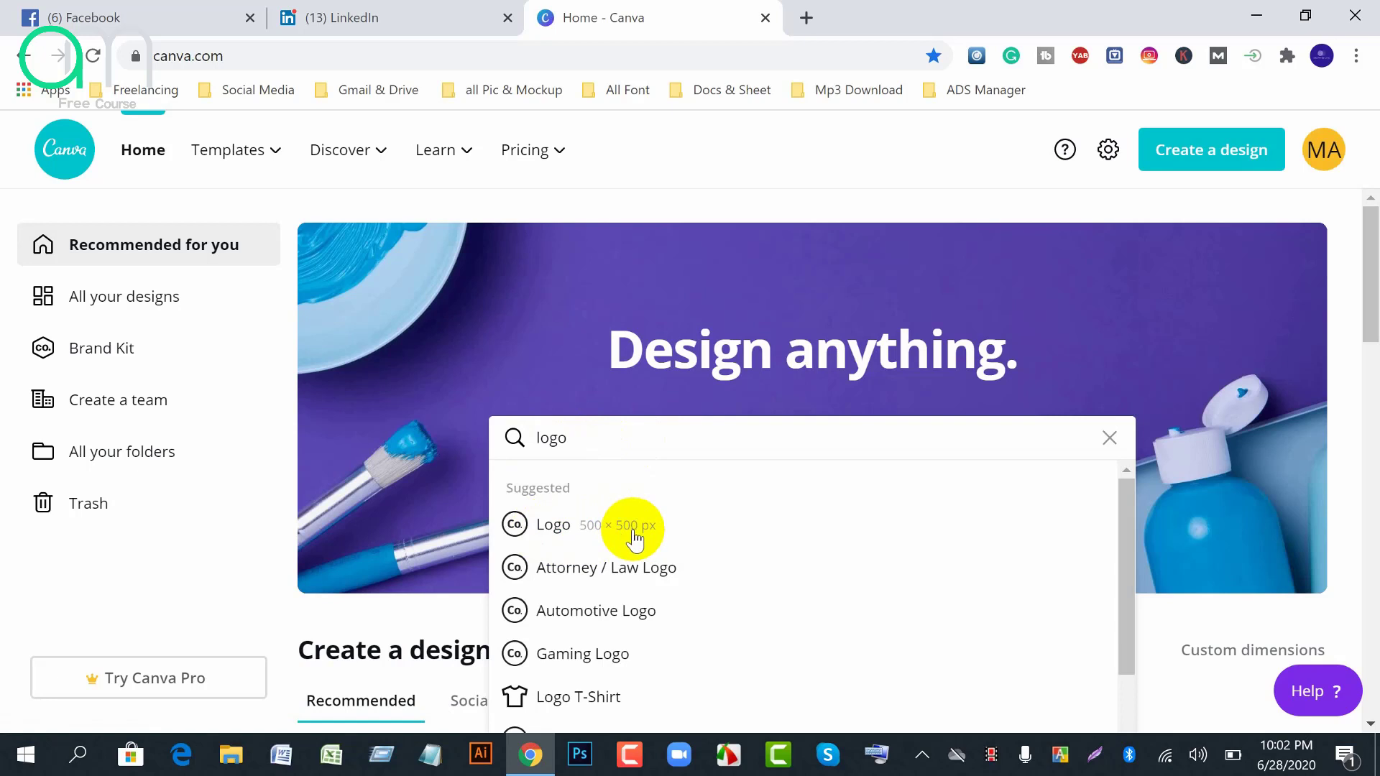
{"action": "left_click", "coordinate": [1109, 438]}
{"action": "left_click", "coordinate": [1192, 159]}
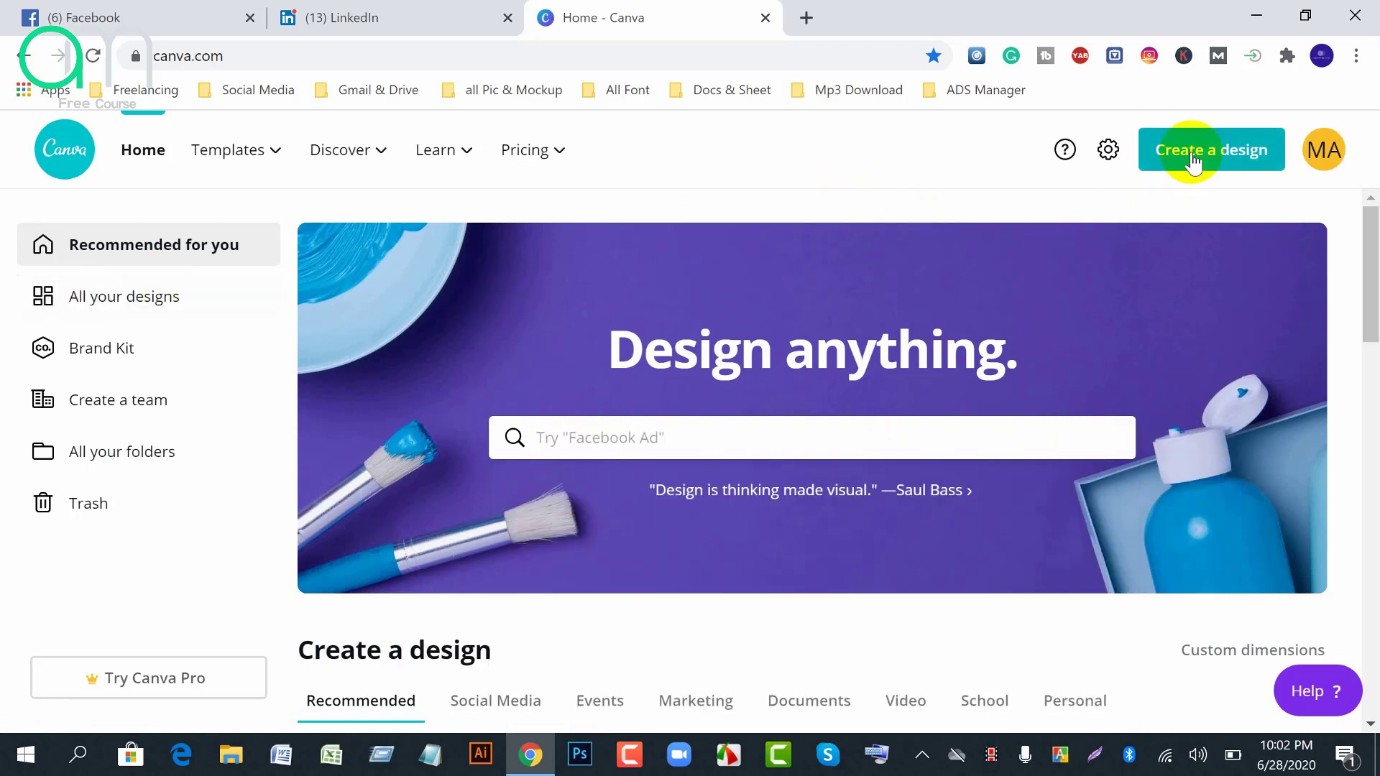
Create a custom 300 × 300 px Canva design
{"action": "left_click", "coordinate": [963, 263]}
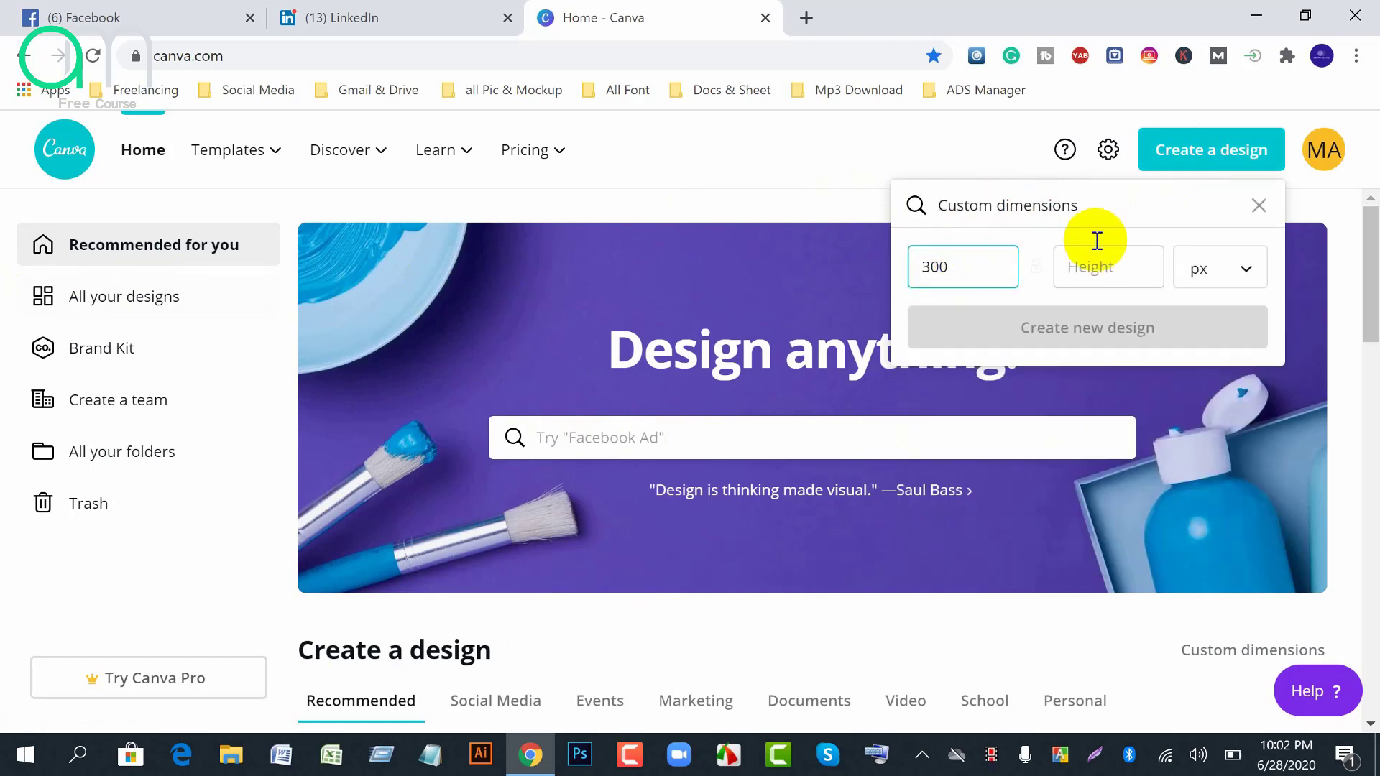
{"action": "left_click", "coordinate": [1109, 267]}
{"action": "type", "text": "300"}
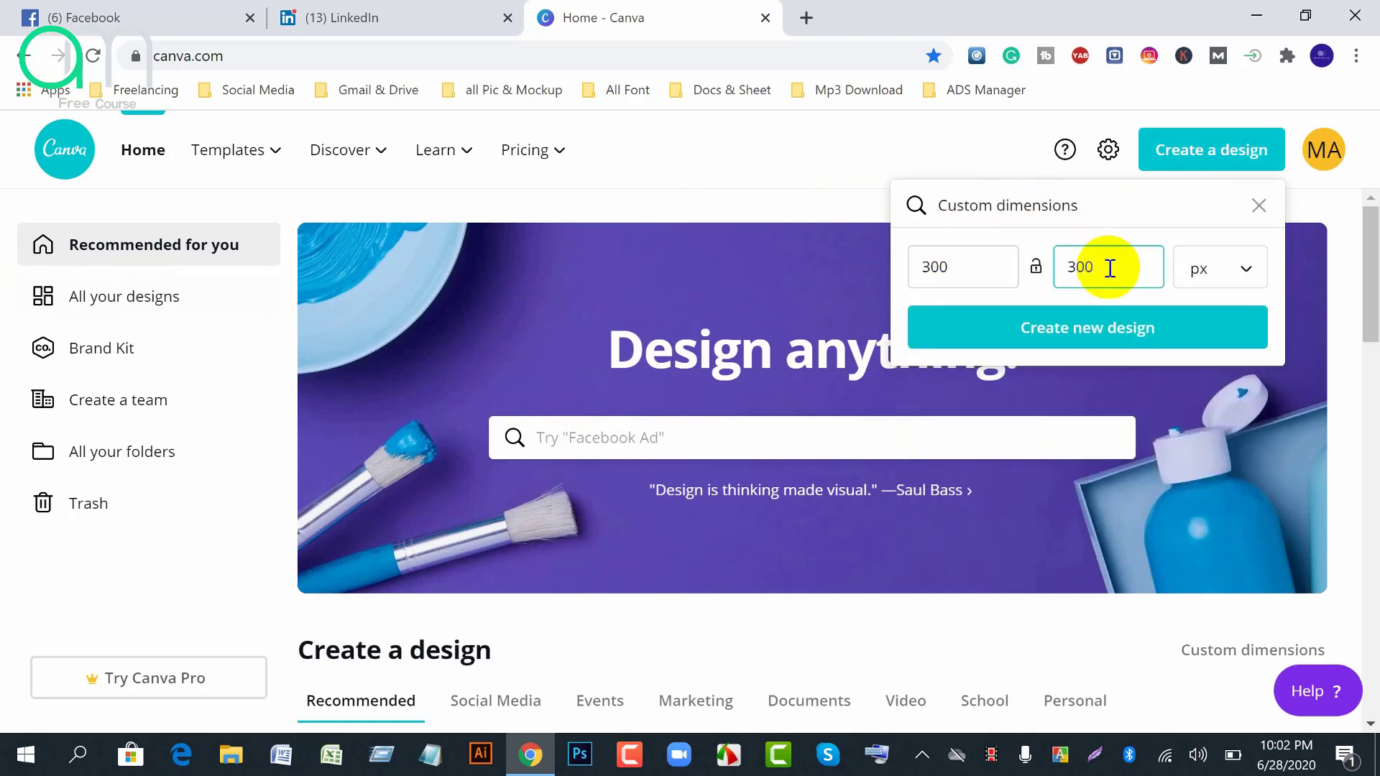
{"action": "left_click", "coordinate": [1112, 328]}
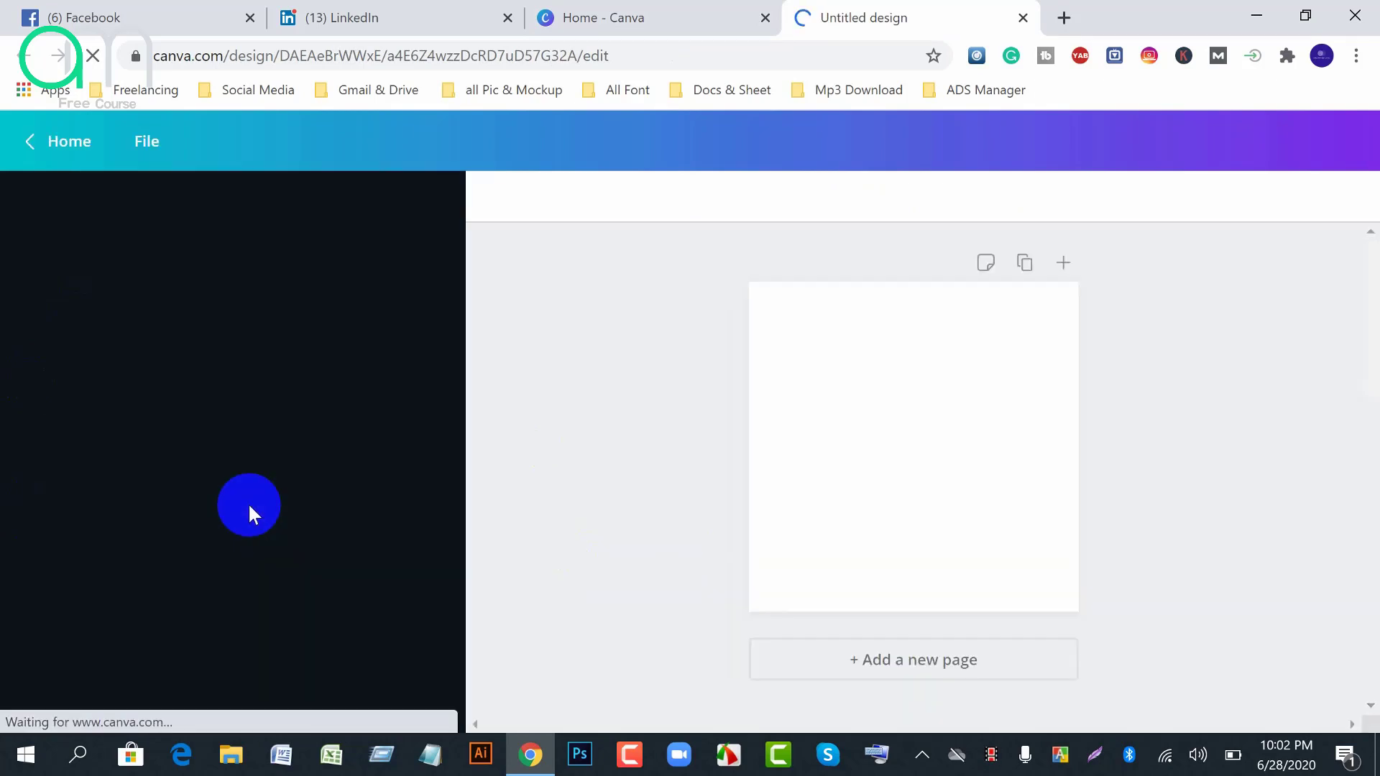
Check the LinkedIn setup form, then switch to the Untitled design tab
{"action": "left_click", "coordinate": [356, 26]}
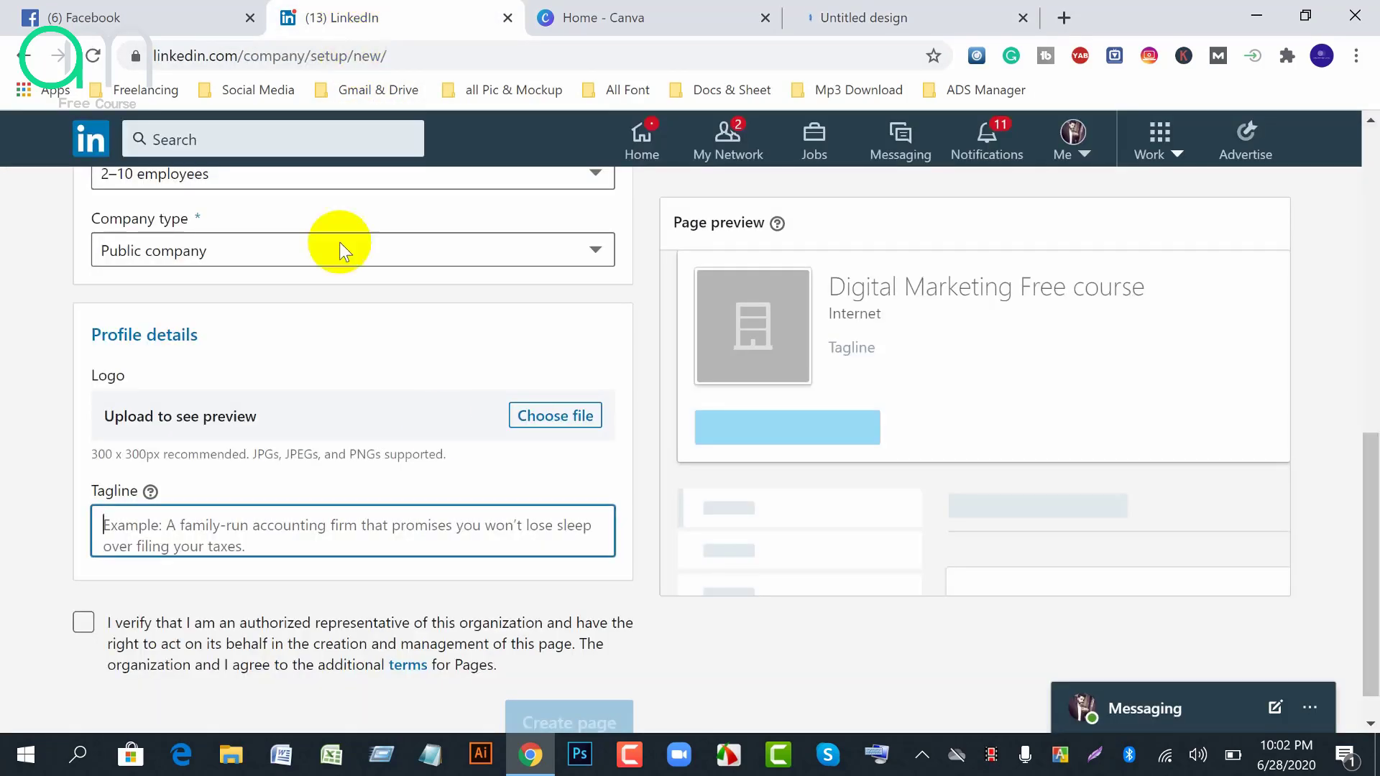
{"action": "scroll", "coordinate": [493, 585], "scroll_direction": "down", "scroll_amount": 1}
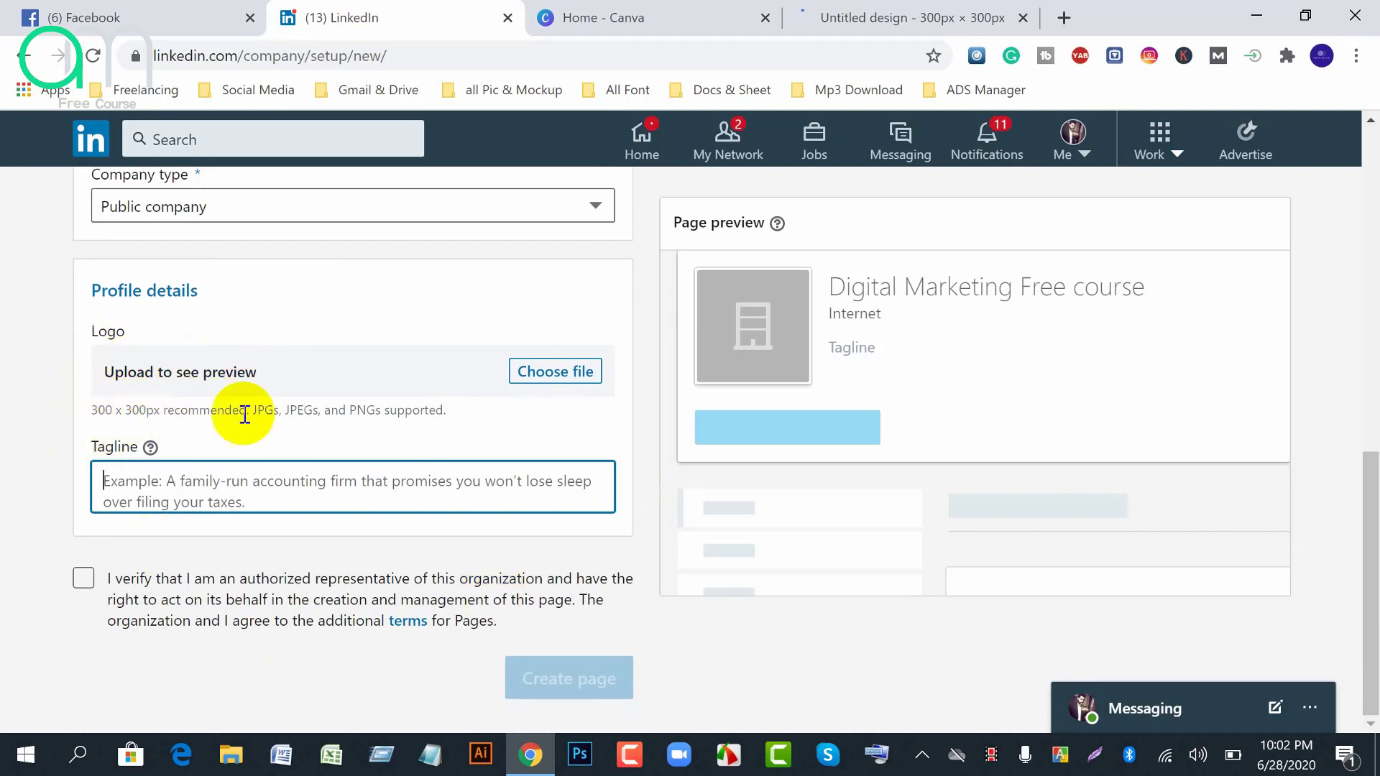
{"action": "left_click", "coordinate": [858, 23]}
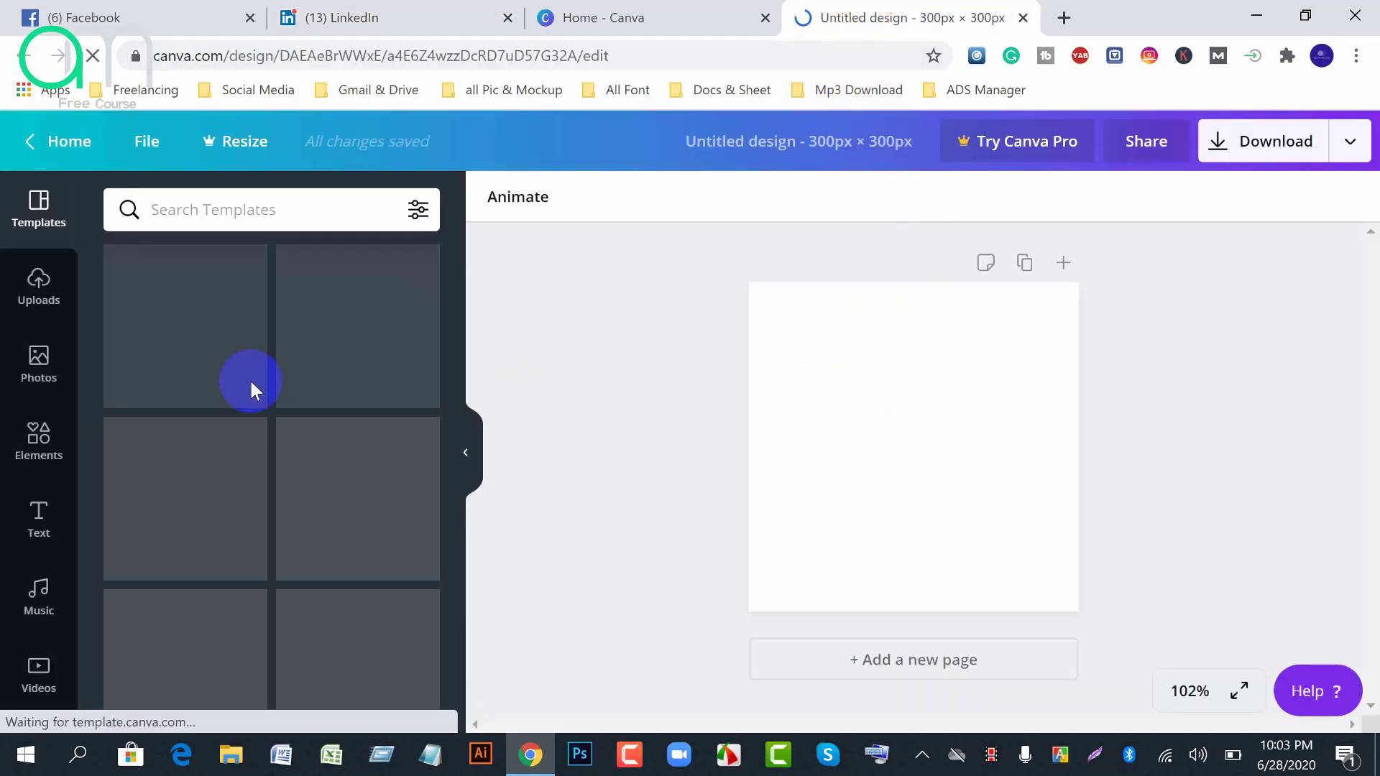
Apply the MONO logo template to the blank 300 px design
{"action": "scroll", "coordinate": [305, 524], "scroll_direction": "down", "scroll_amount": 8}
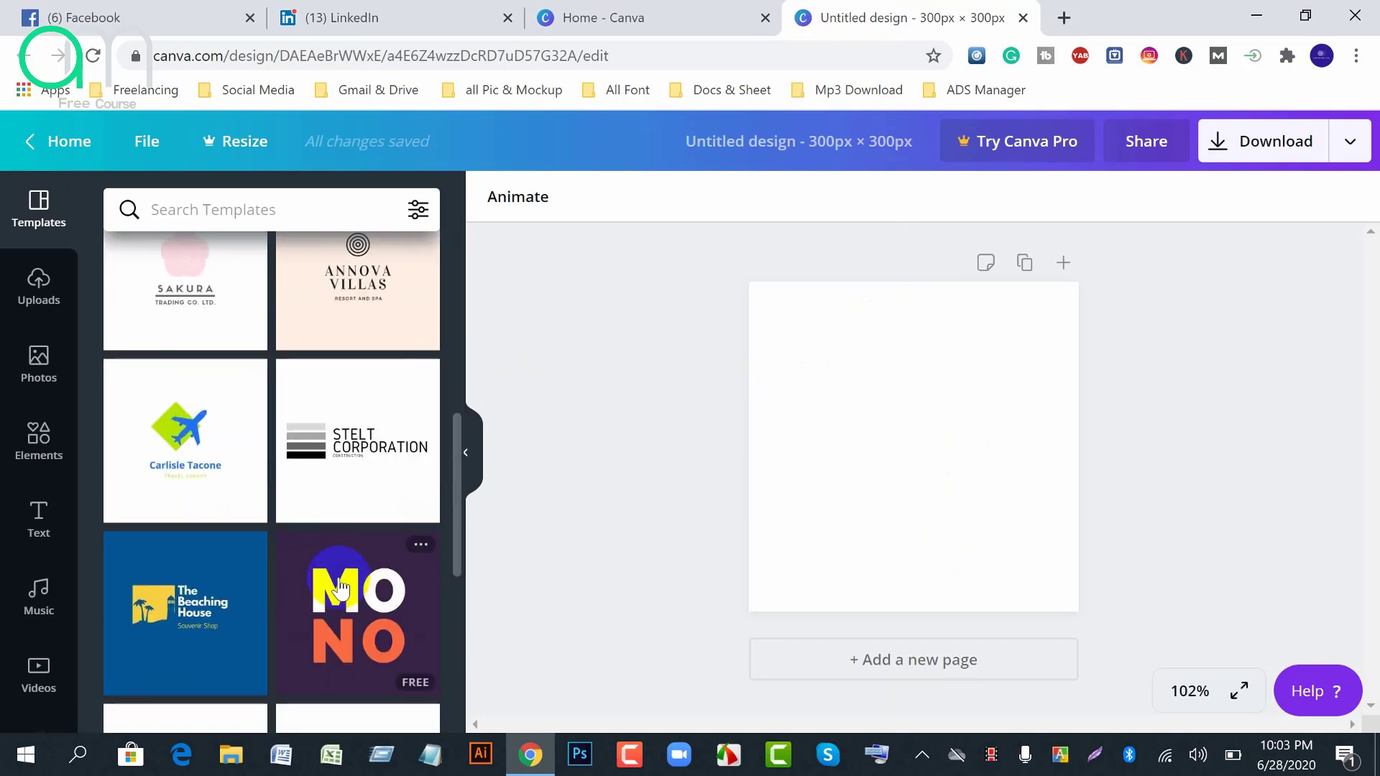
{"action": "left_click", "coordinate": [338, 615]}
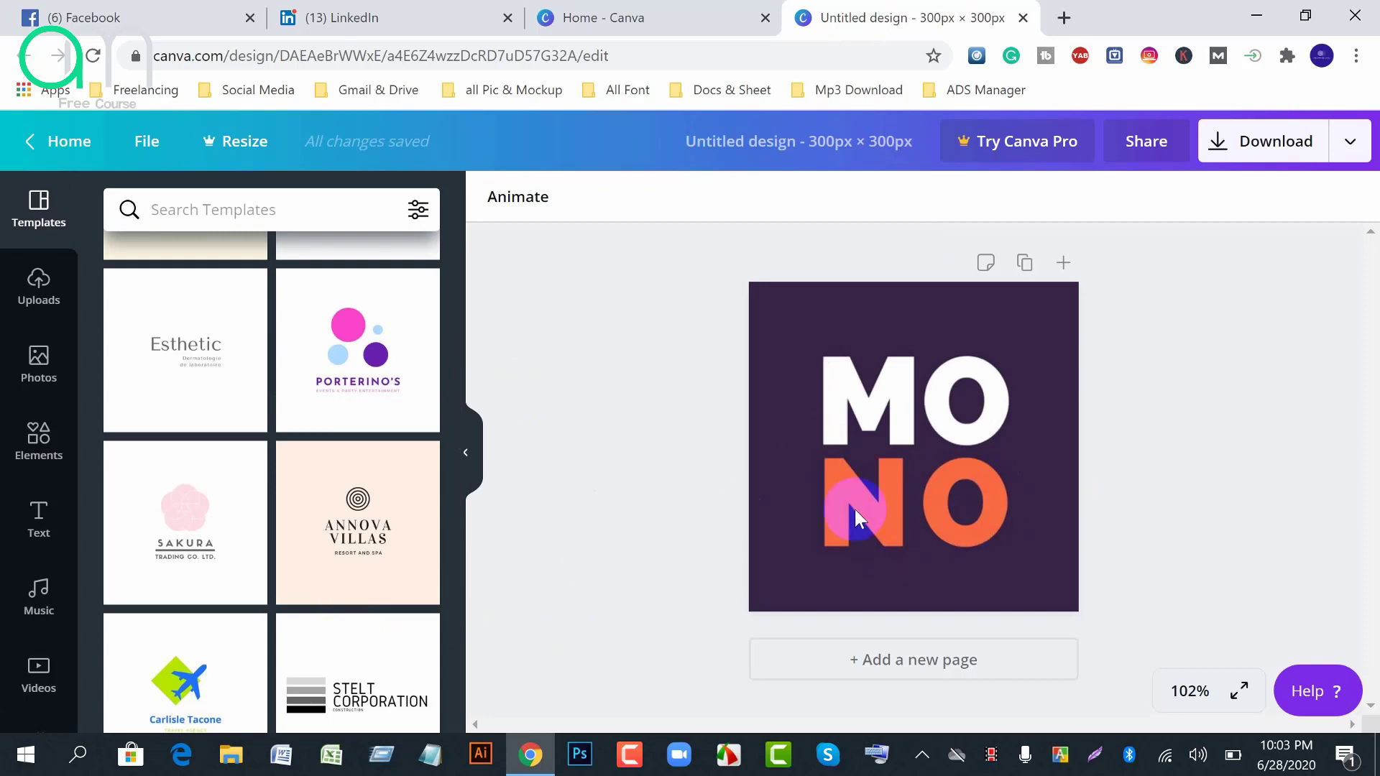
{"action": "left_click", "coordinate": [1049, 477]}
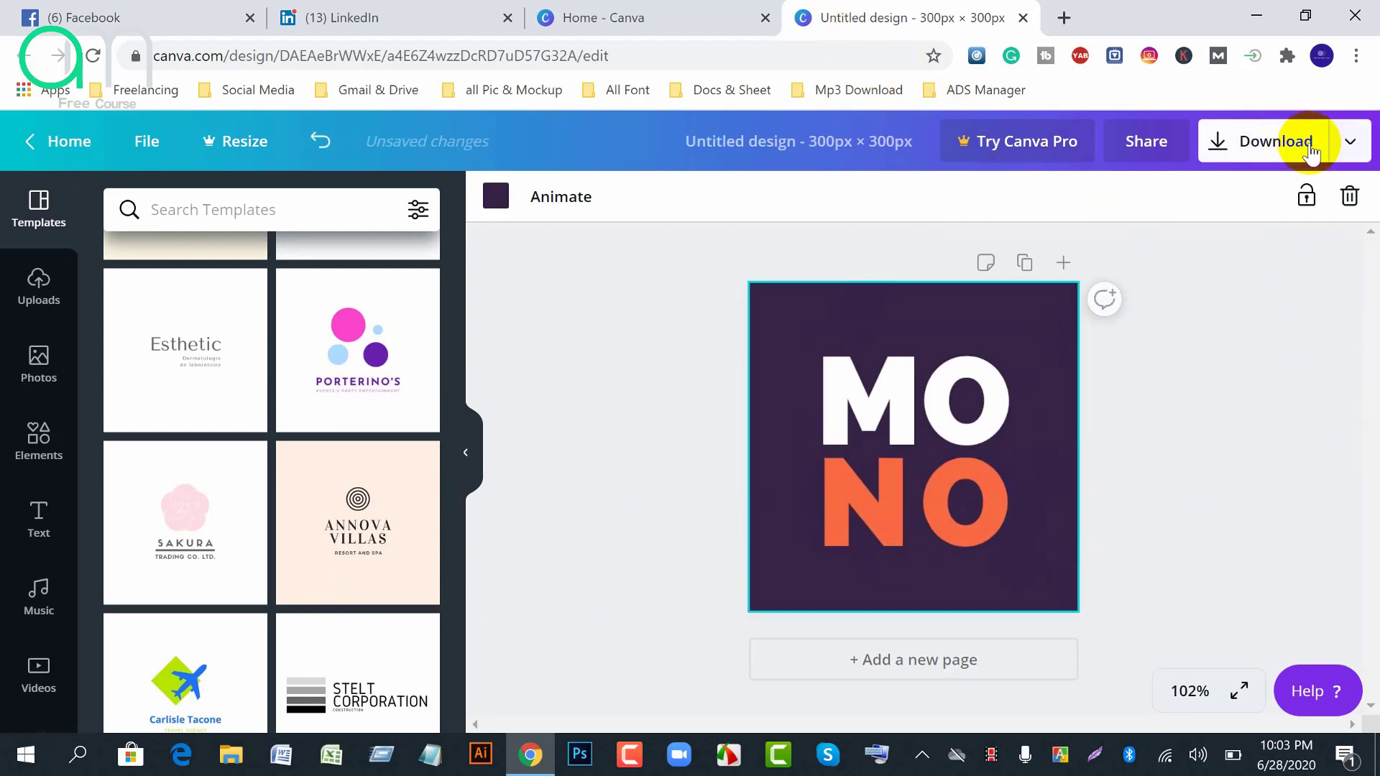
Review the Download file type options, then return to the LinkedIn setup form
{"action": "left_click", "coordinate": [1348, 142]}
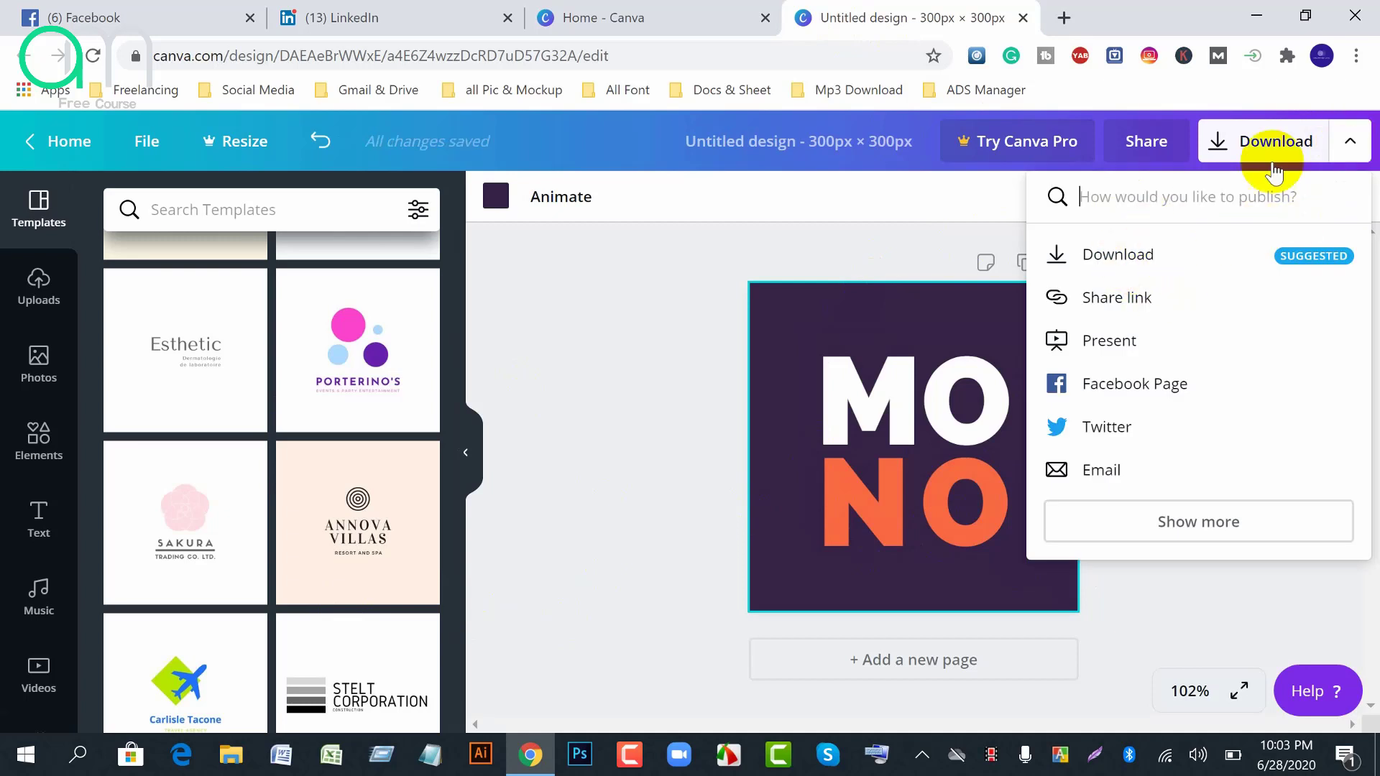
{"action": "left_click", "coordinate": [1273, 143]}
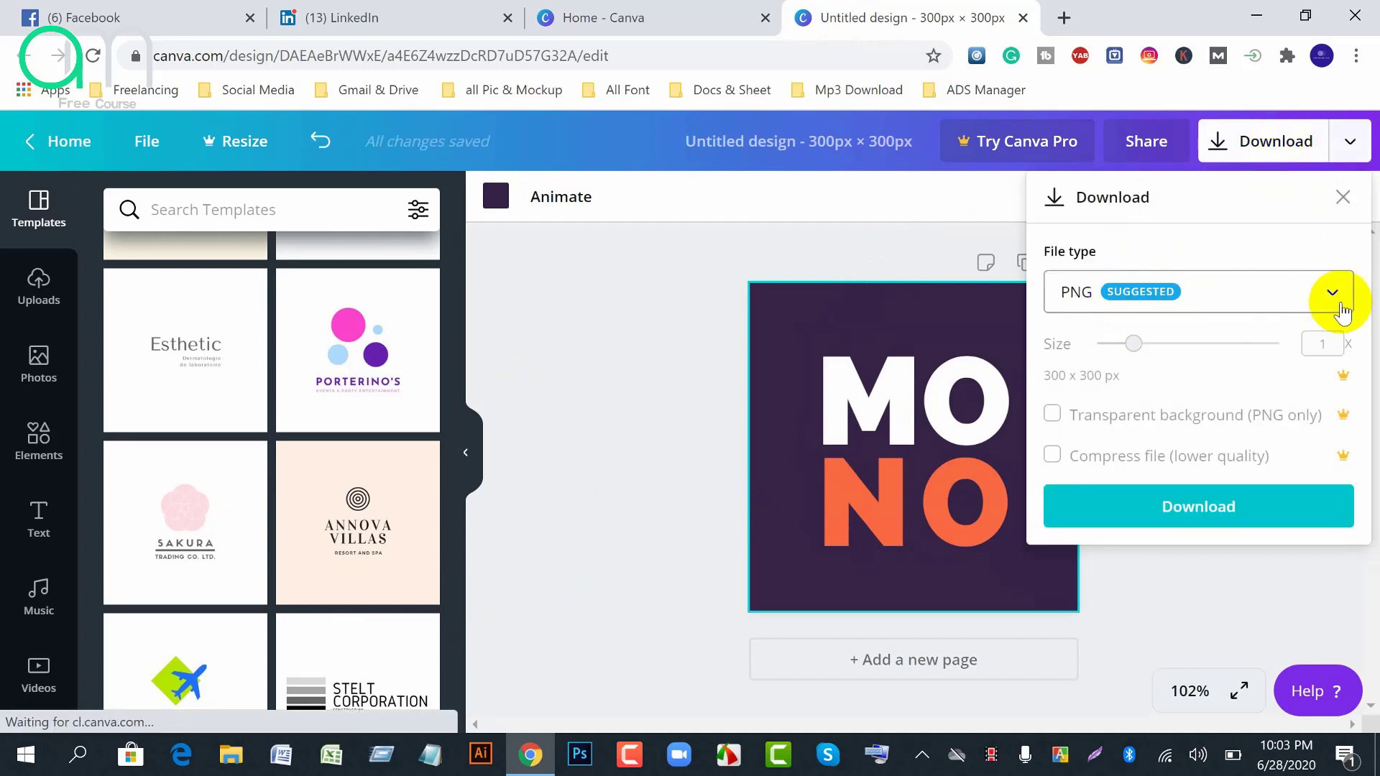
{"action": "left_click", "coordinate": [1333, 290]}
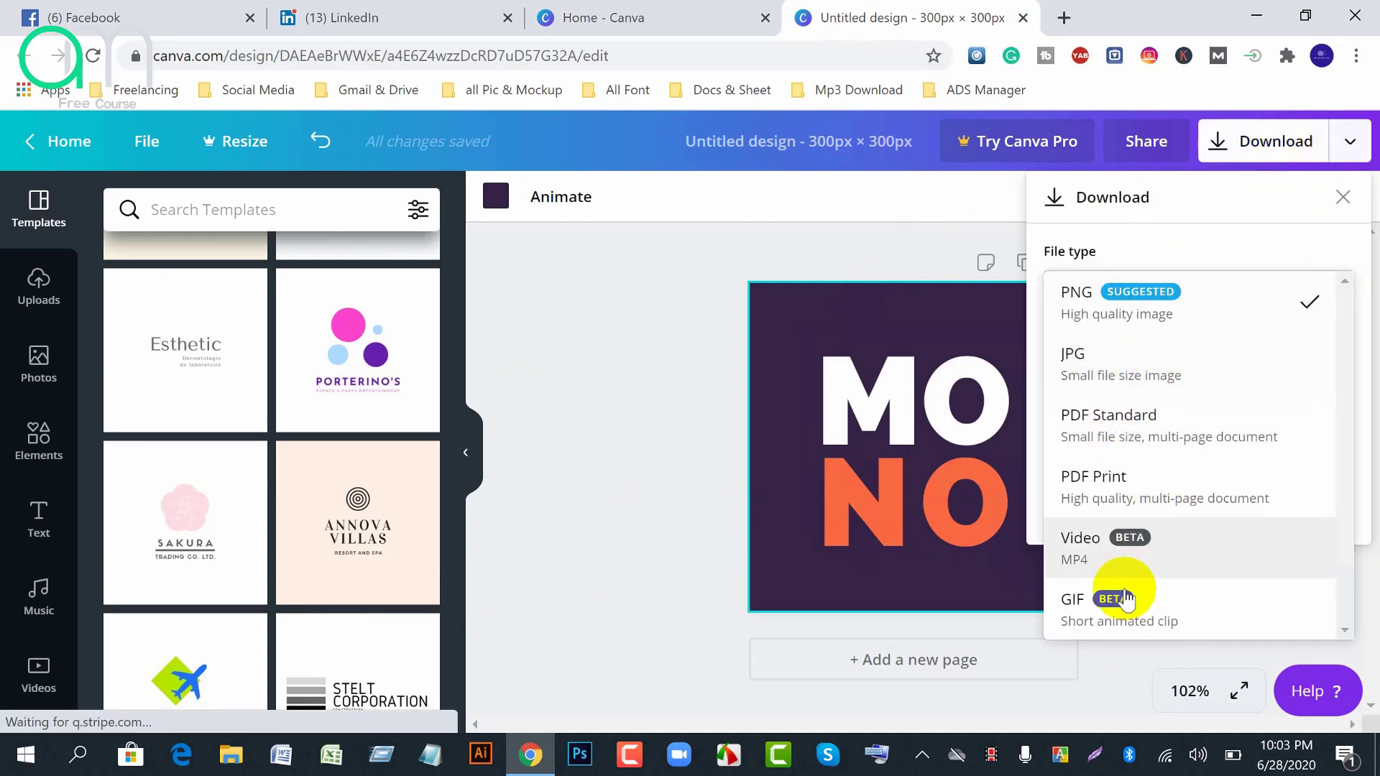
{"action": "left_click", "coordinate": [440, 23]}
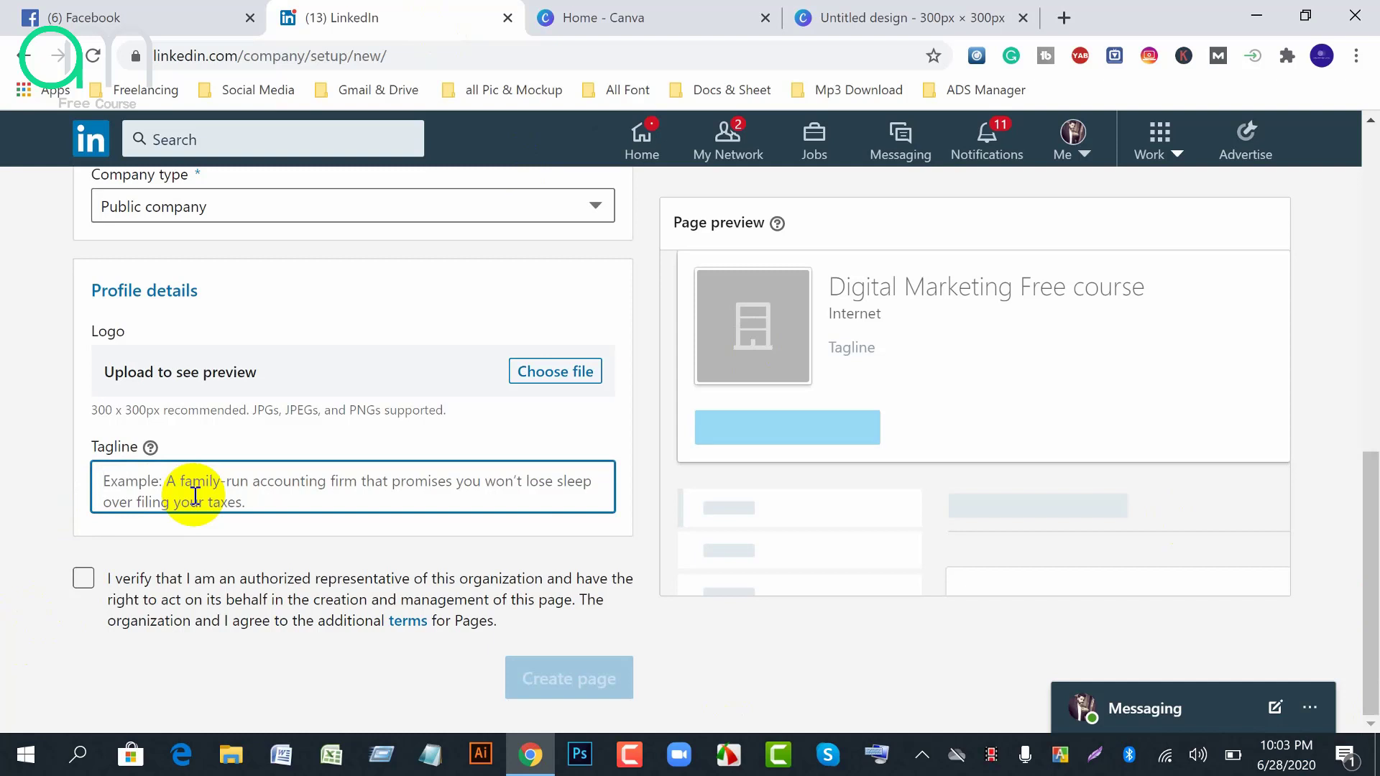
Enter the tagline 'A to Z Digital Marketing free course' and tick the authorised-representative checkbox
{"action": "type", "text": "A"}
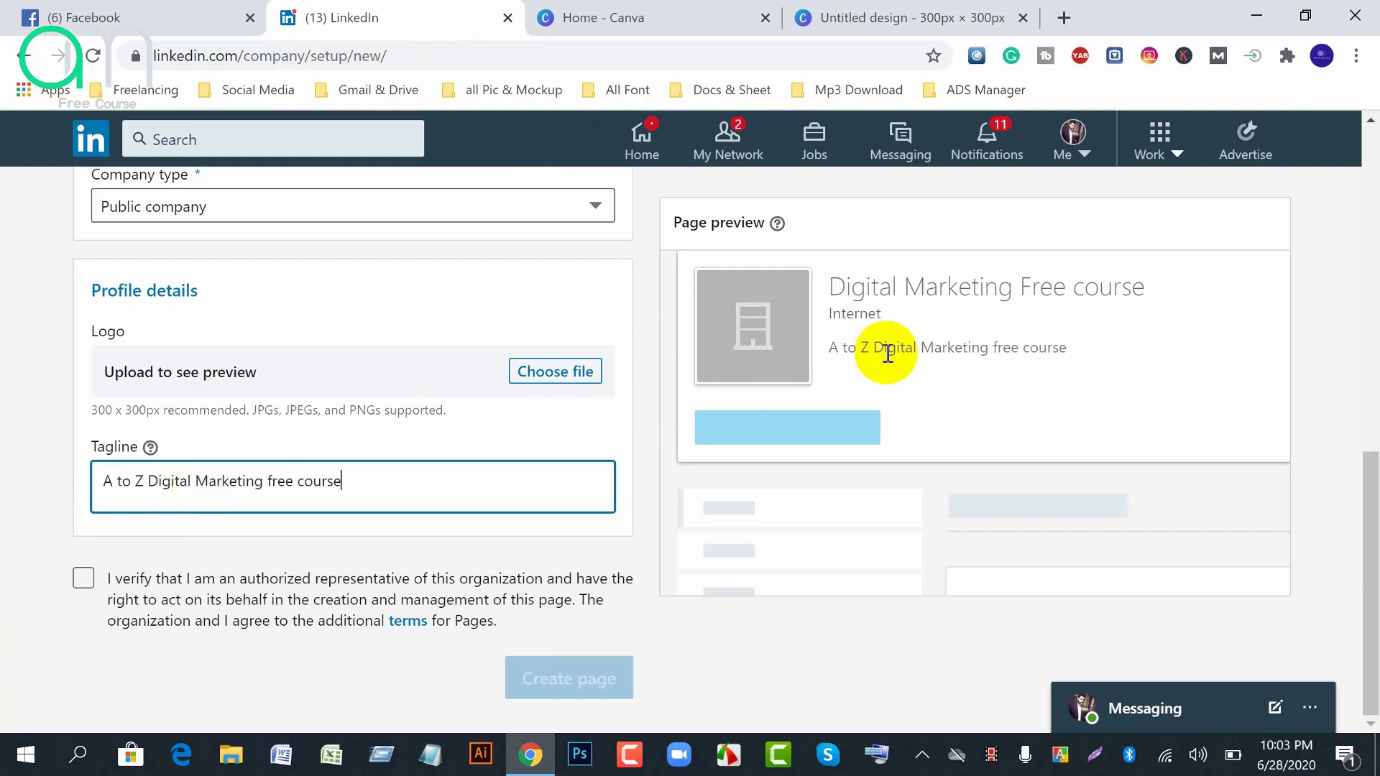
{"action": "left_click_drag", "start_coordinate": [837, 287], "coordinate": [1162, 302]}
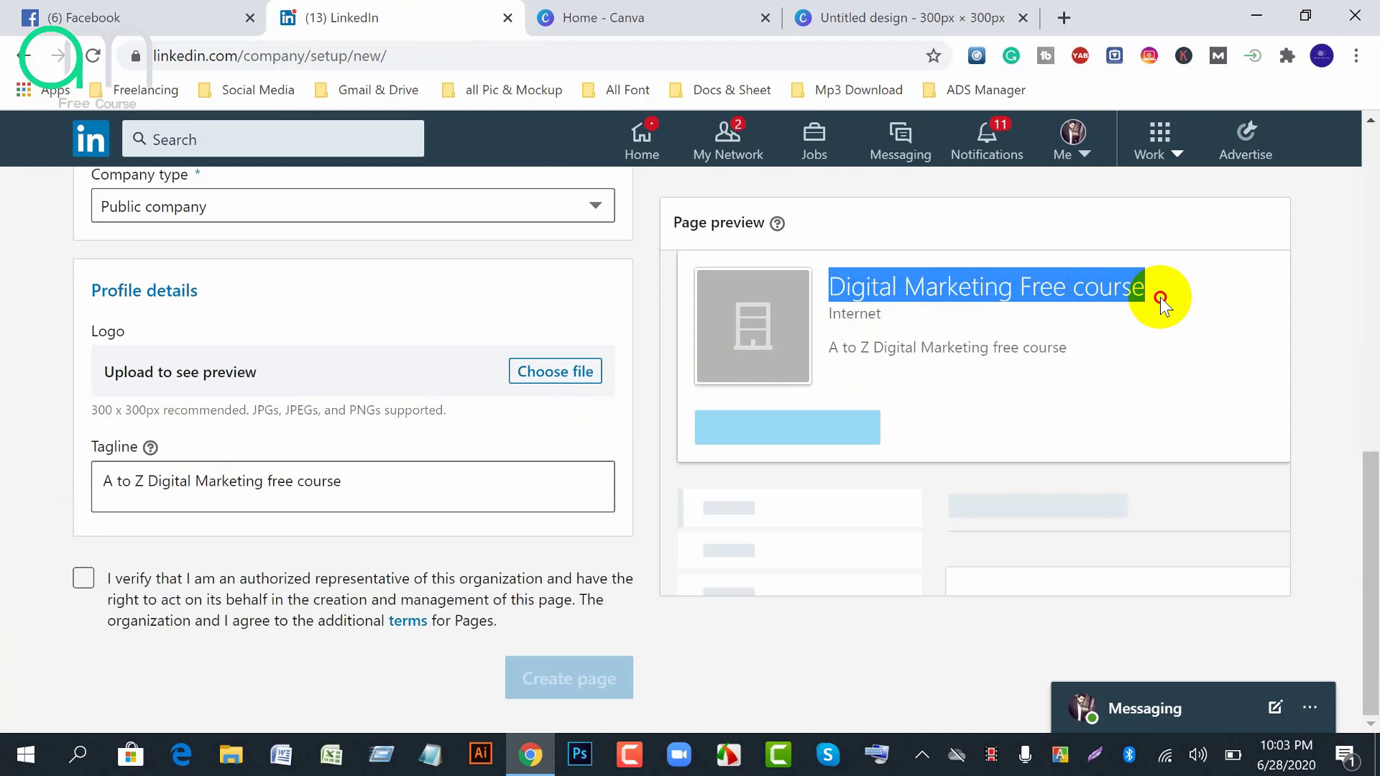
{"action": "left_click", "coordinate": [1085, 347]}
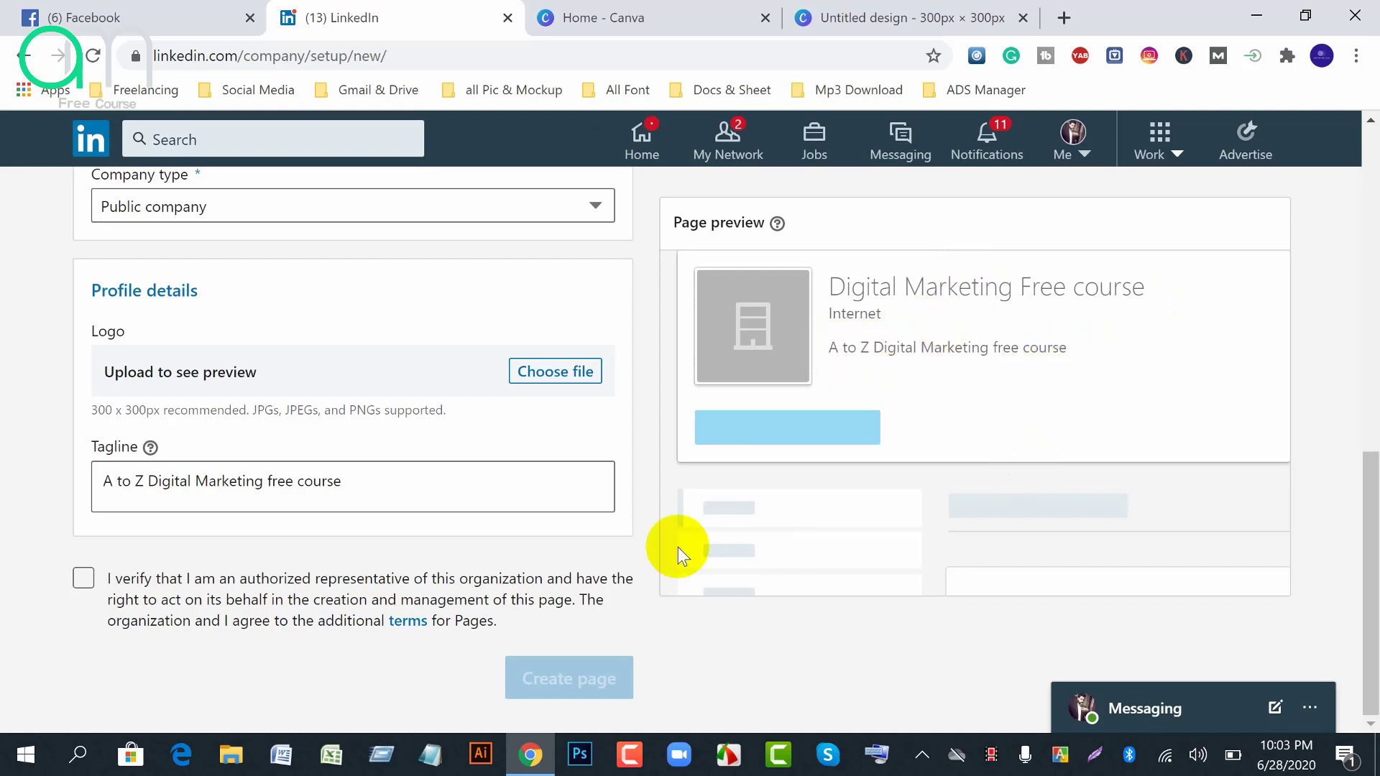
{"action": "left_click", "coordinate": [83, 580]}
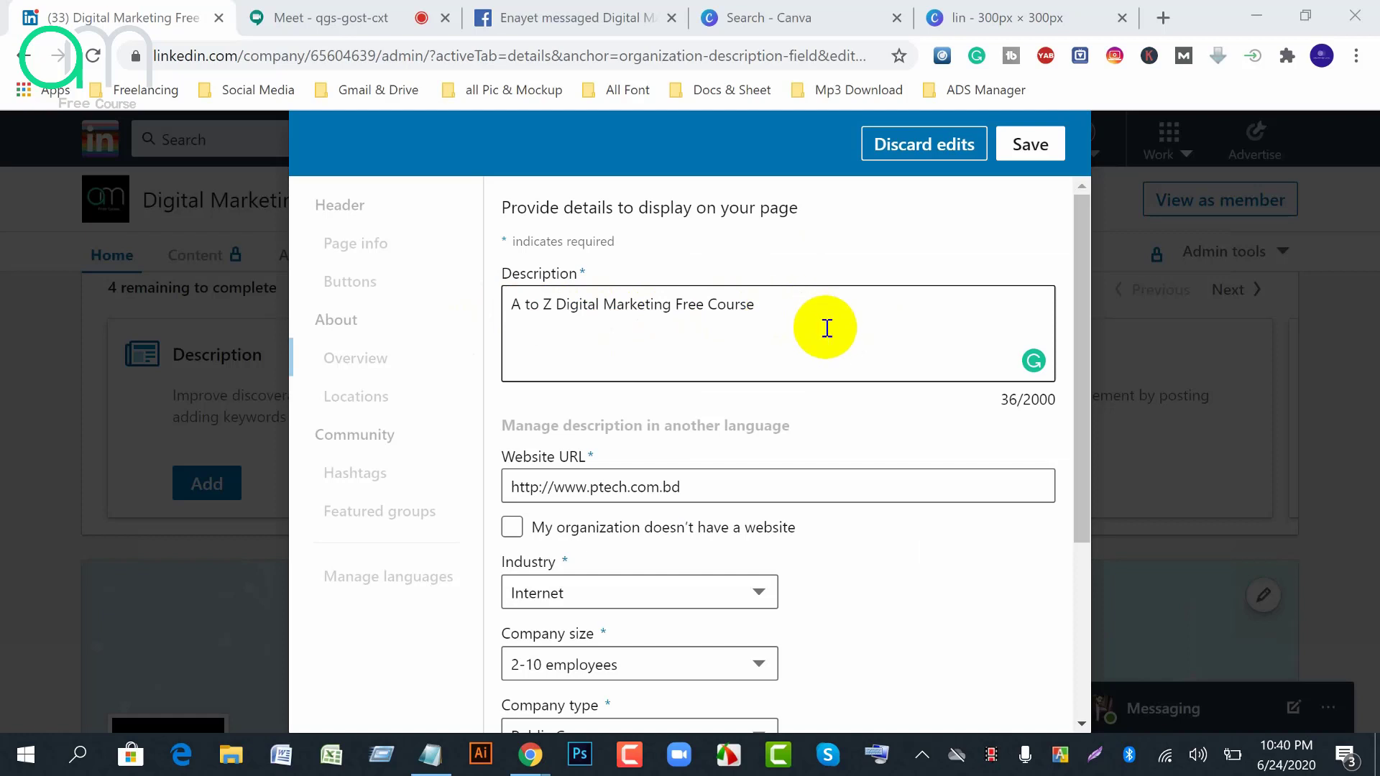
Step the Year founded spinner down and up until it shows an invalid 0 with a warning
{"action": "scroll", "coordinate": [827, 327], "scroll_direction": "down", "scroll_amount": 2}
{"action": "scroll", "coordinate": [838, 431], "scroll_direction": "up", "scroll_amount": 2}
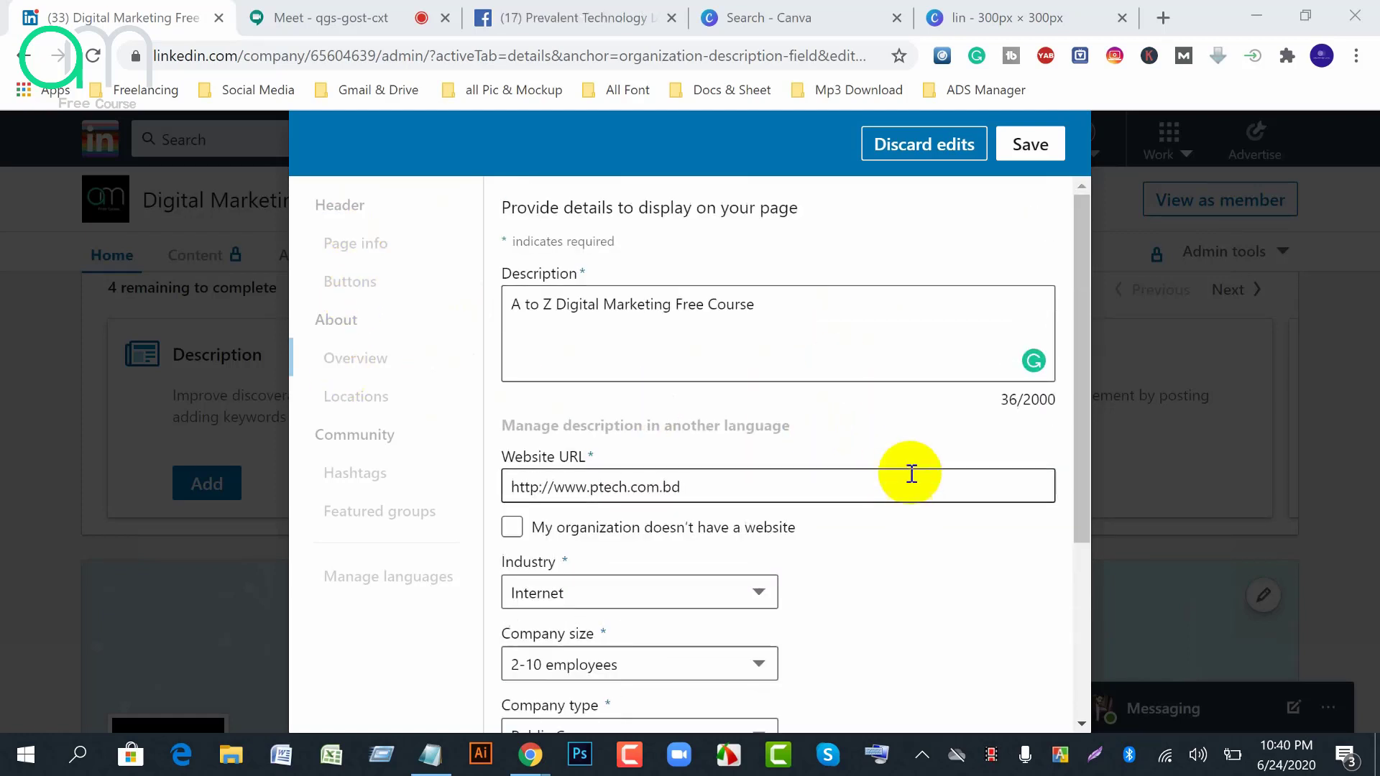
{"action": "scroll", "coordinate": [825, 635], "scroll_direction": "down", "scroll_amount": 4}
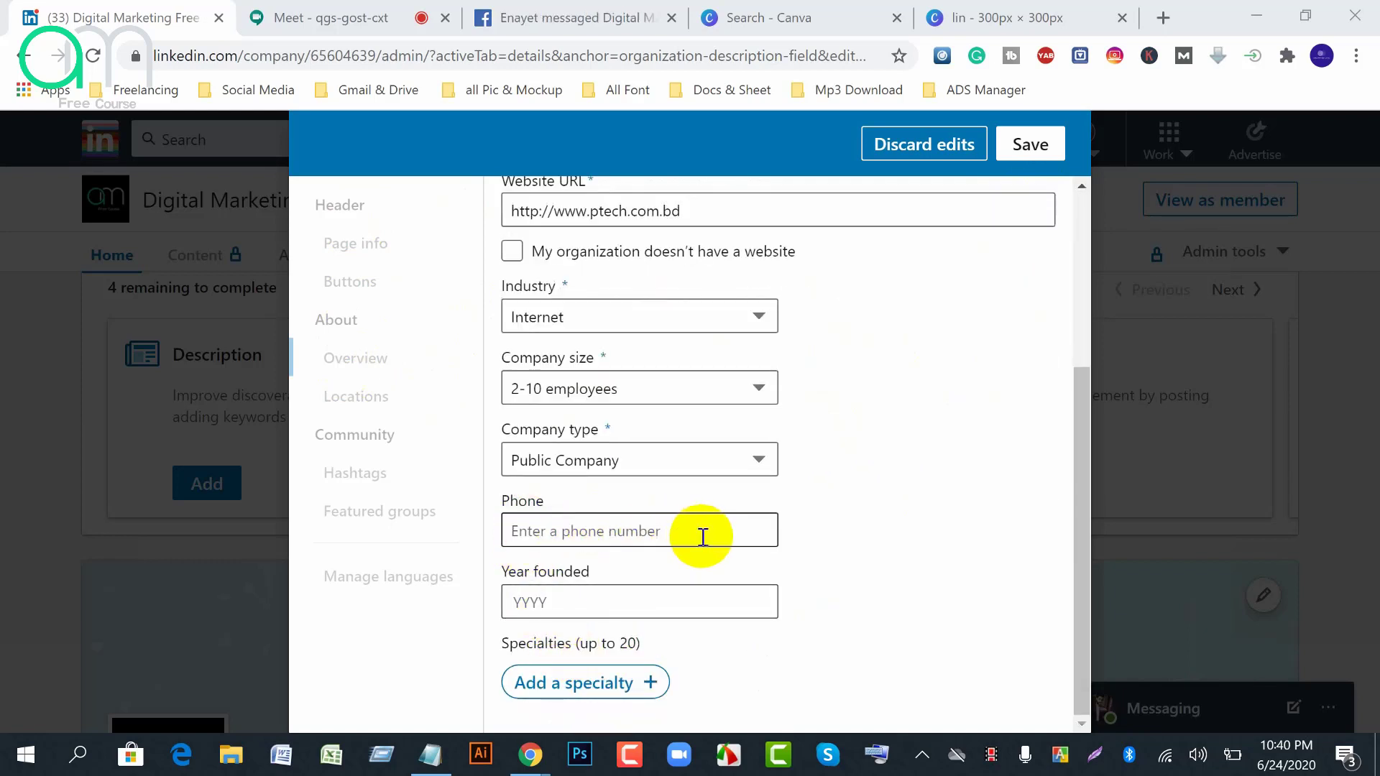
{"action": "left_click", "coordinate": [754, 606]}
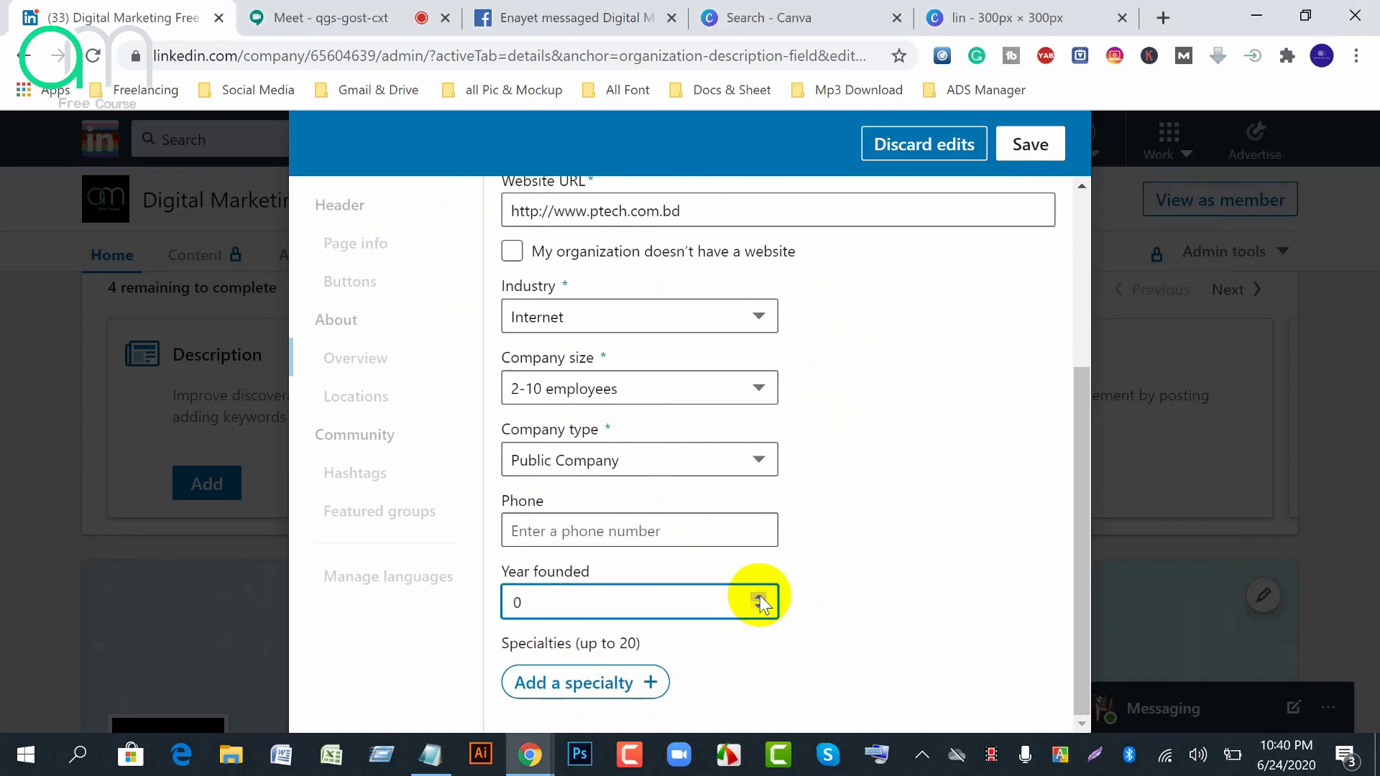
{"action": "left_click", "coordinate": [757, 609]}
{"action": "left_click", "coordinate": [758, 610]}
{"action": "left_click", "coordinate": [758, 609]}
{"action": "left_click", "coordinate": [757, 609]}
{"action": "left_click", "coordinate": [757, 596]}
{"action": "left_click", "coordinate": [758, 596]}
{"action": "left_click", "coordinate": [758, 597]}
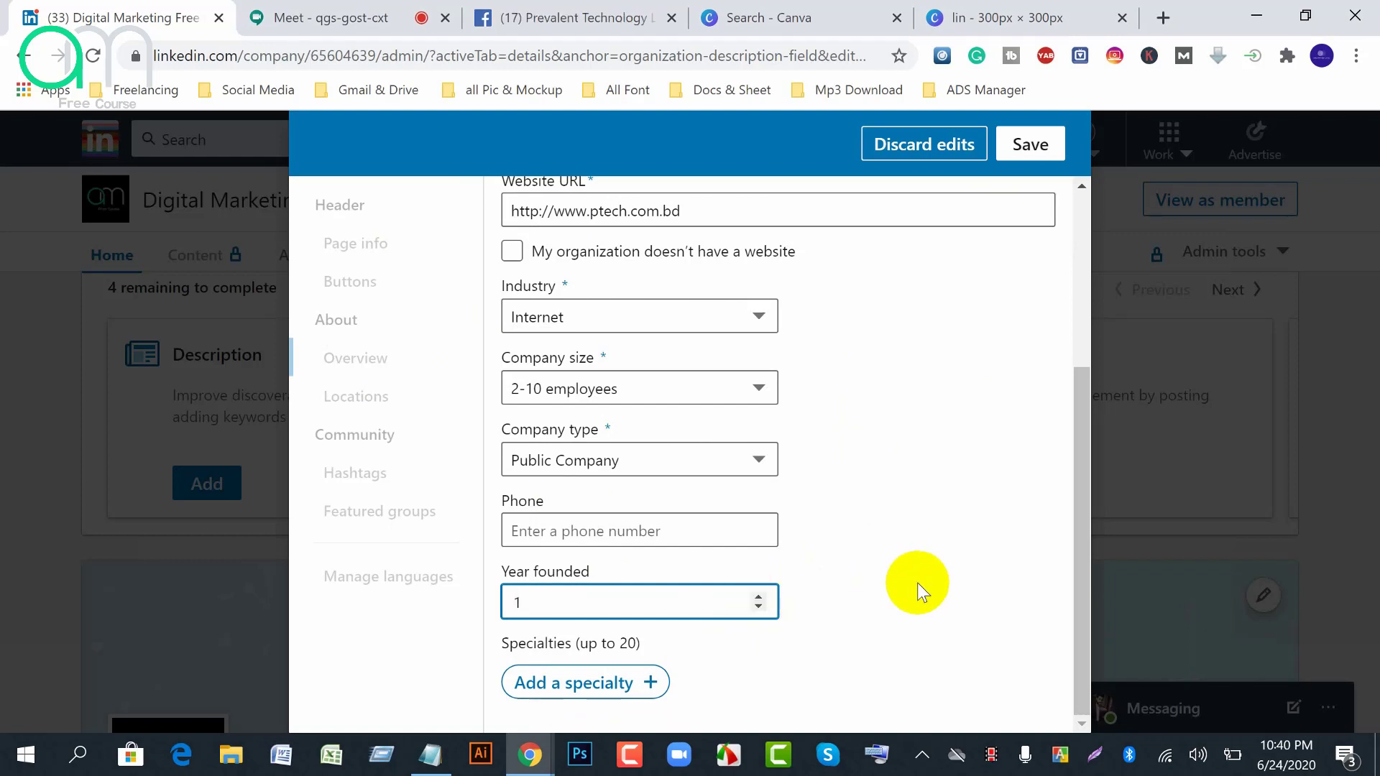
{"action": "left_click", "coordinate": [918, 585]}
{"action": "scroll", "coordinate": [917, 585], "scroll_direction": "down", "scroll_amount": 1}
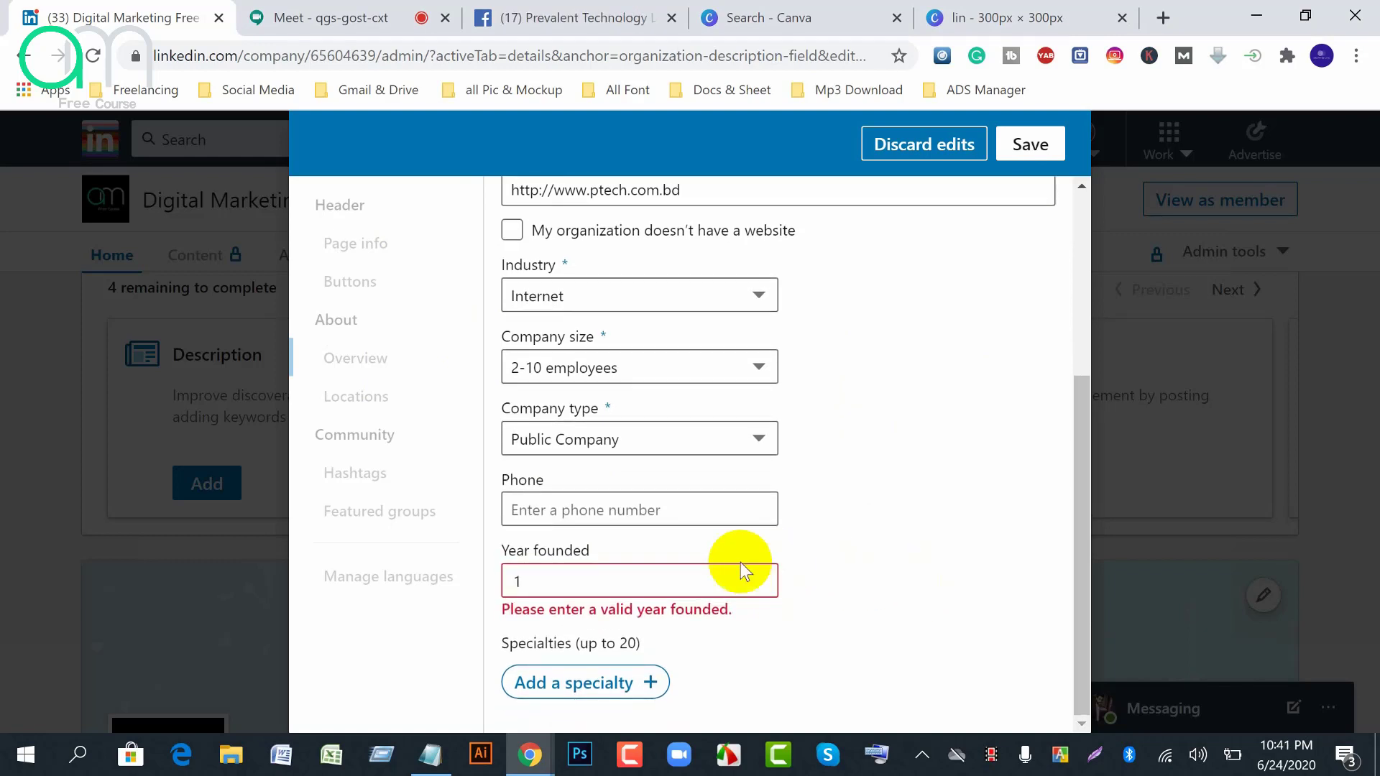
{"action": "left_click", "coordinate": [761, 585]}
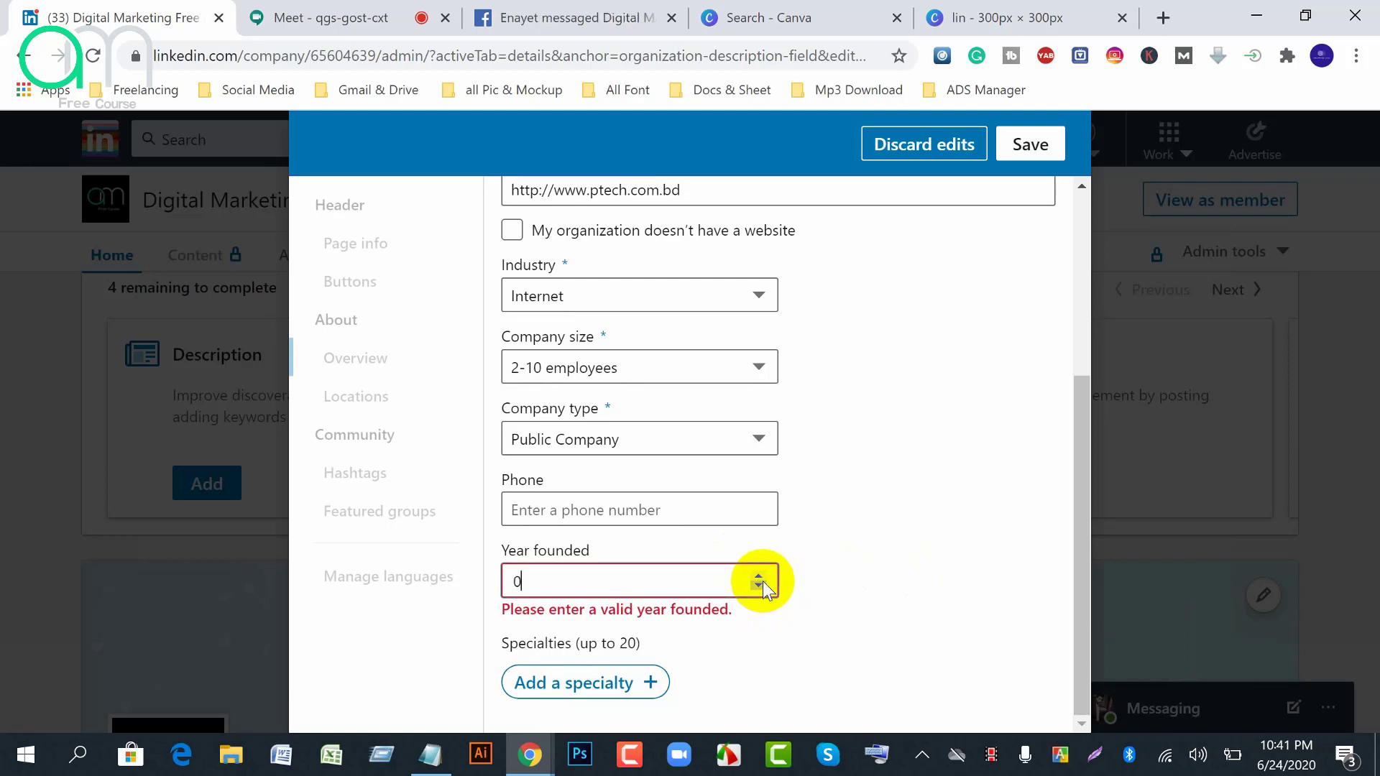
{"action": "left_click", "coordinate": [761, 585]}
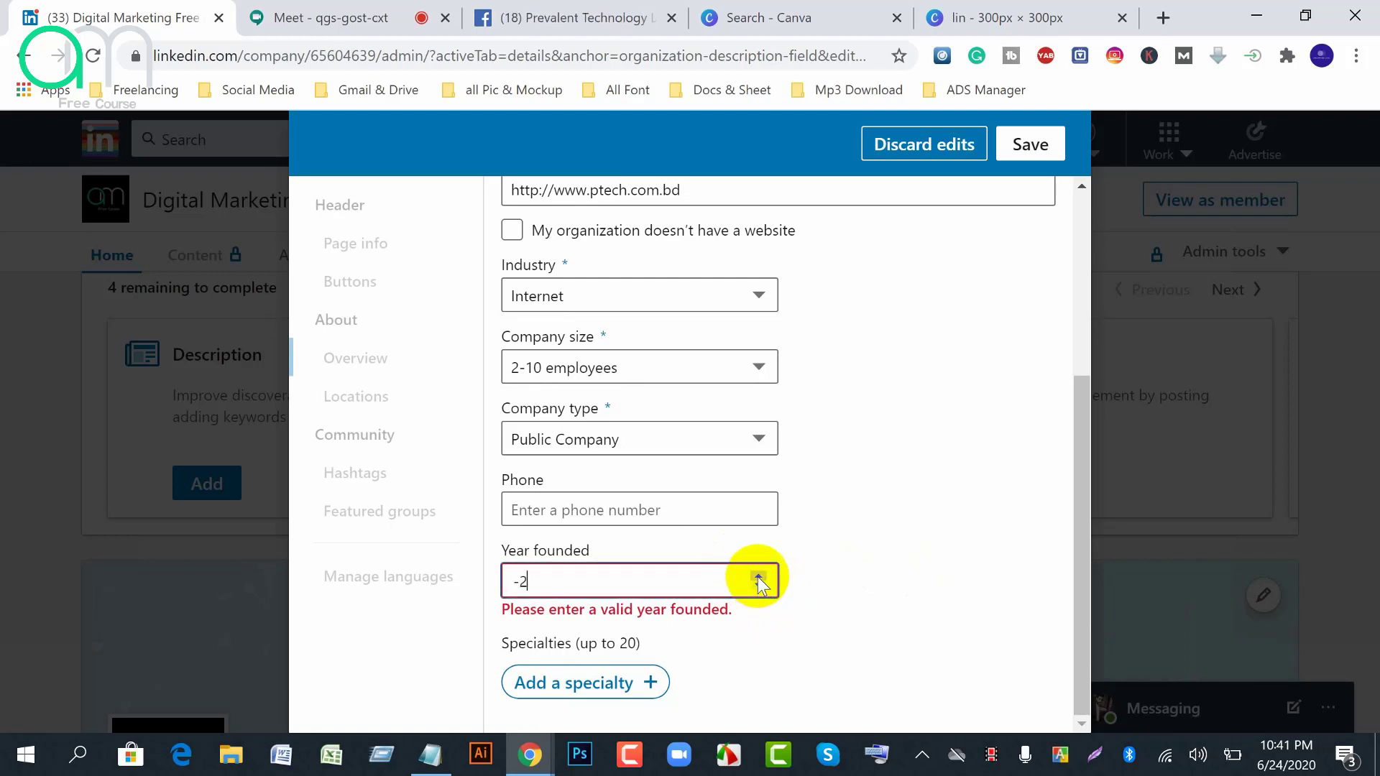
{"action": "left_click", "coordinate": [758, 577]}
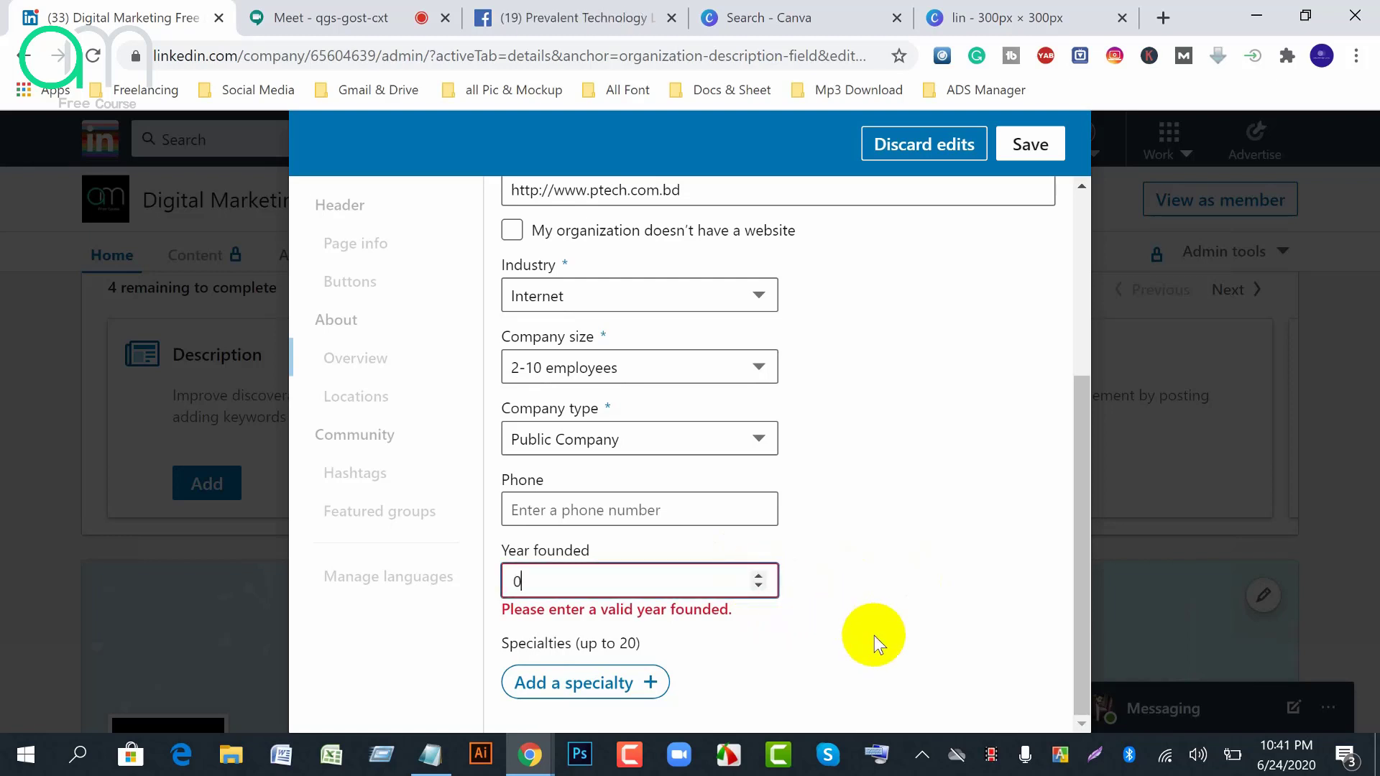
Replace the Year founded value with 2020
{"action": "left_click", "coordinate": [758, 578]}
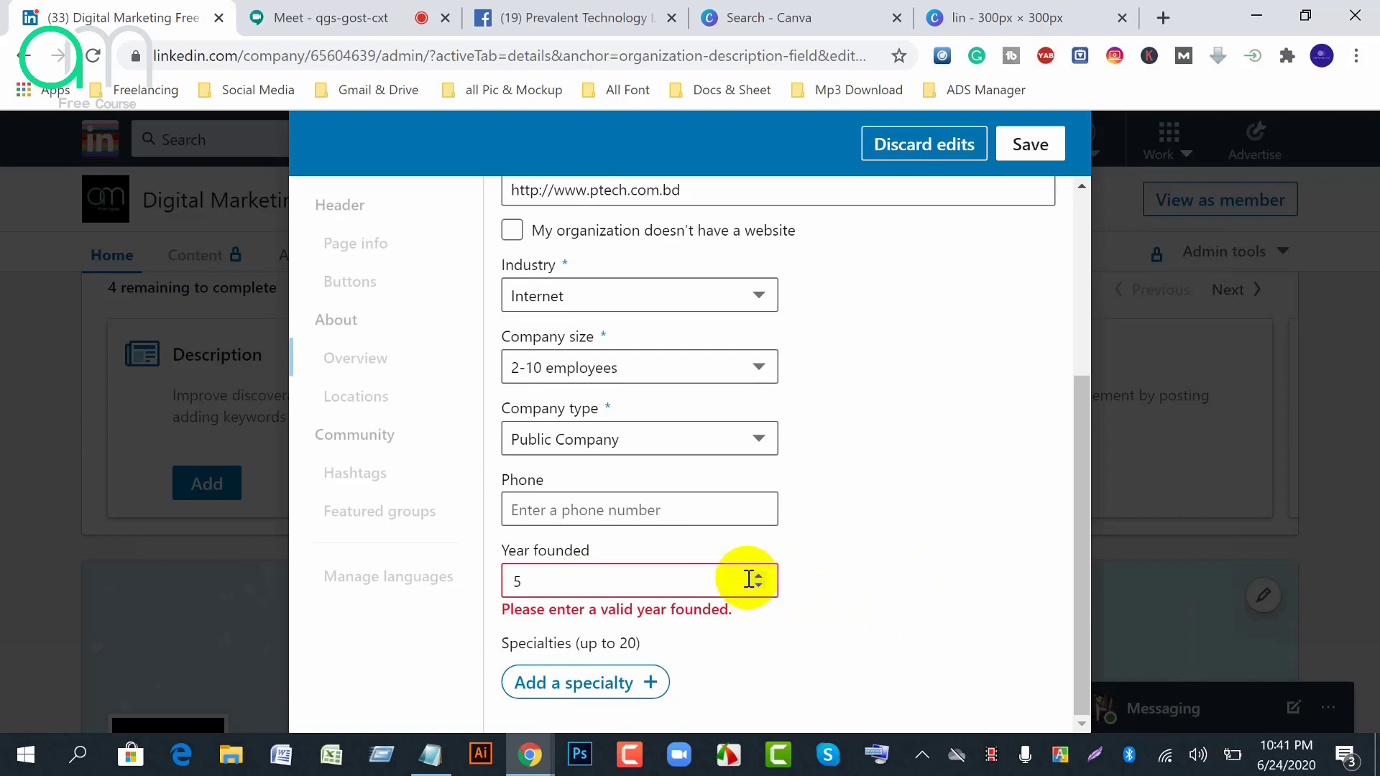
{"action": "left_click", "coordinate": [554, 582]}
{"action": "key", "text": "BackSpace"}
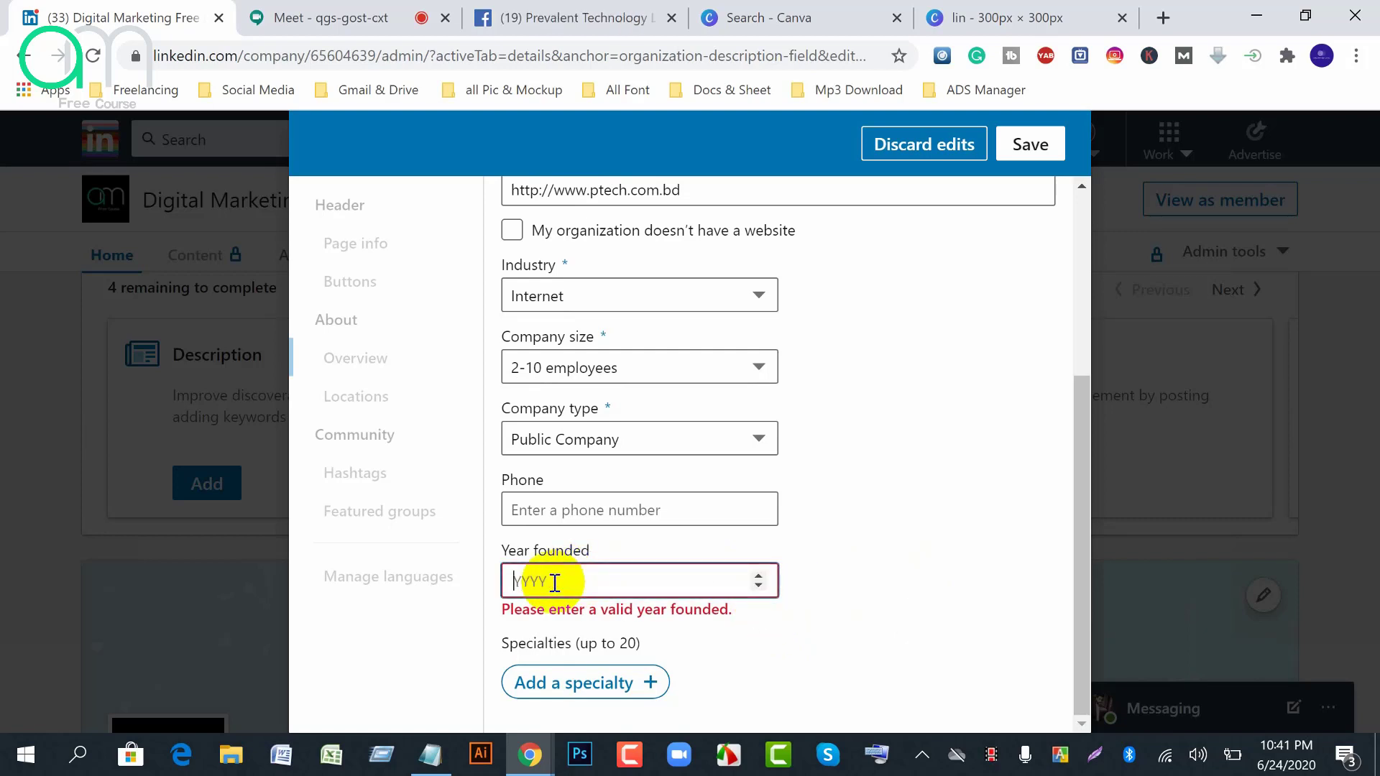
{"action": "type", "text": "2020"}
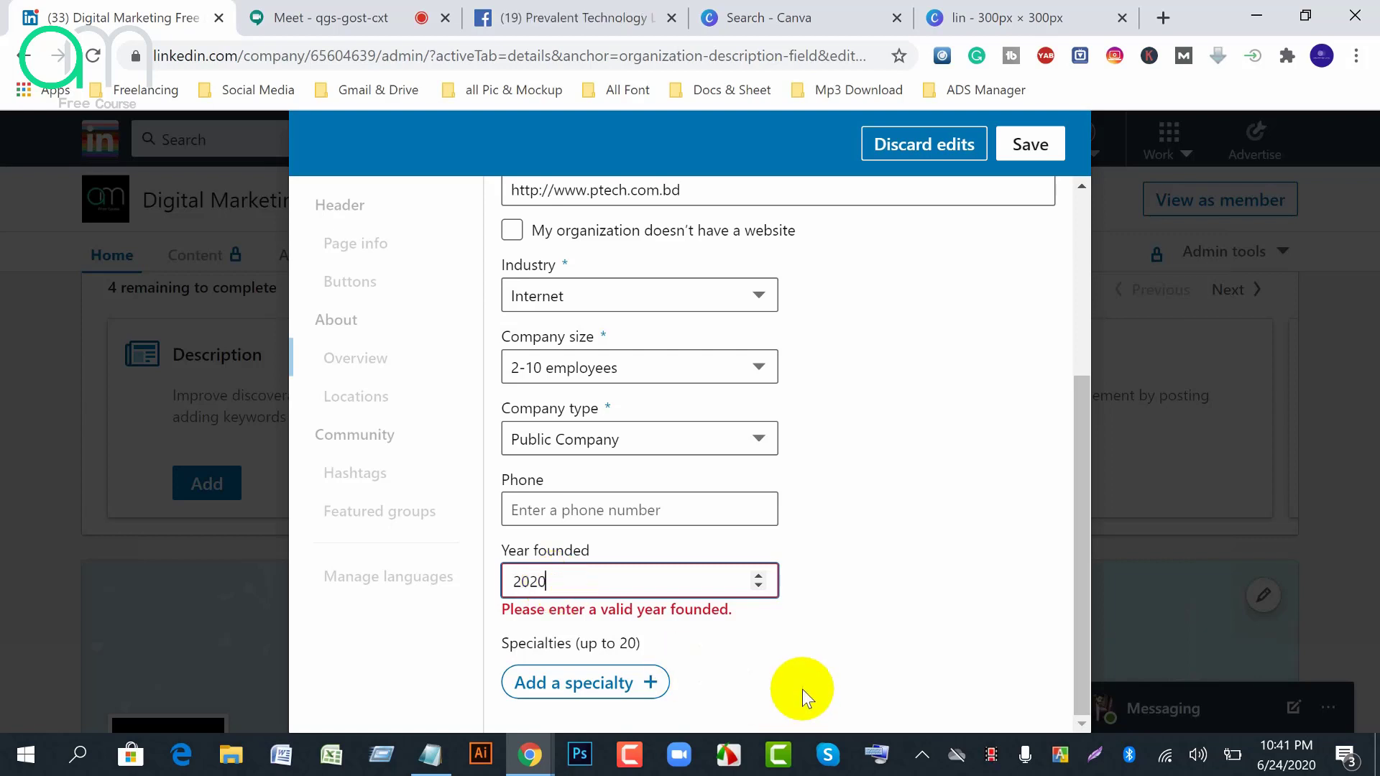
{"action": "left_click", "coordinate": [766, 666]}
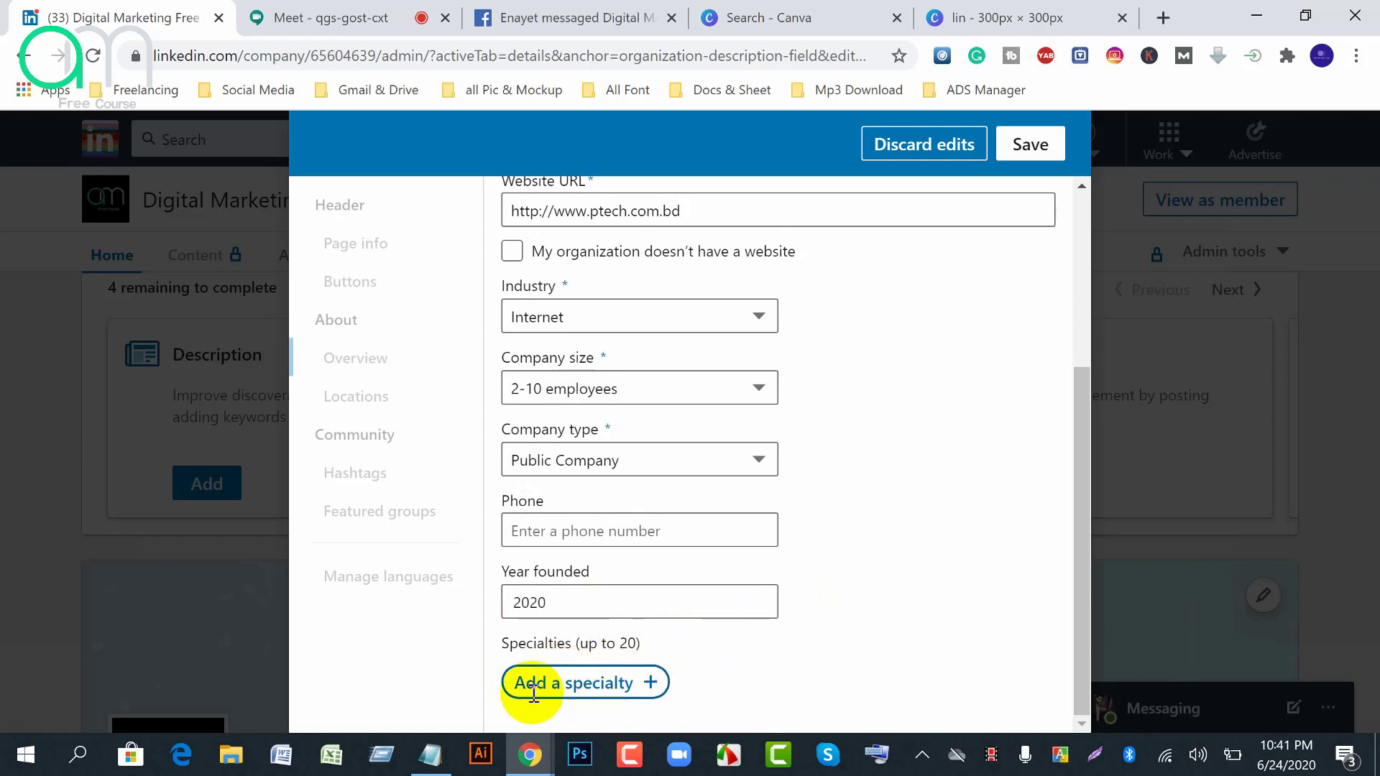
Add Linkedin Marketing, Facebook Marketing and Google Ads as company specialties
{"action": "left_click", "coordinate": [607, 683]}
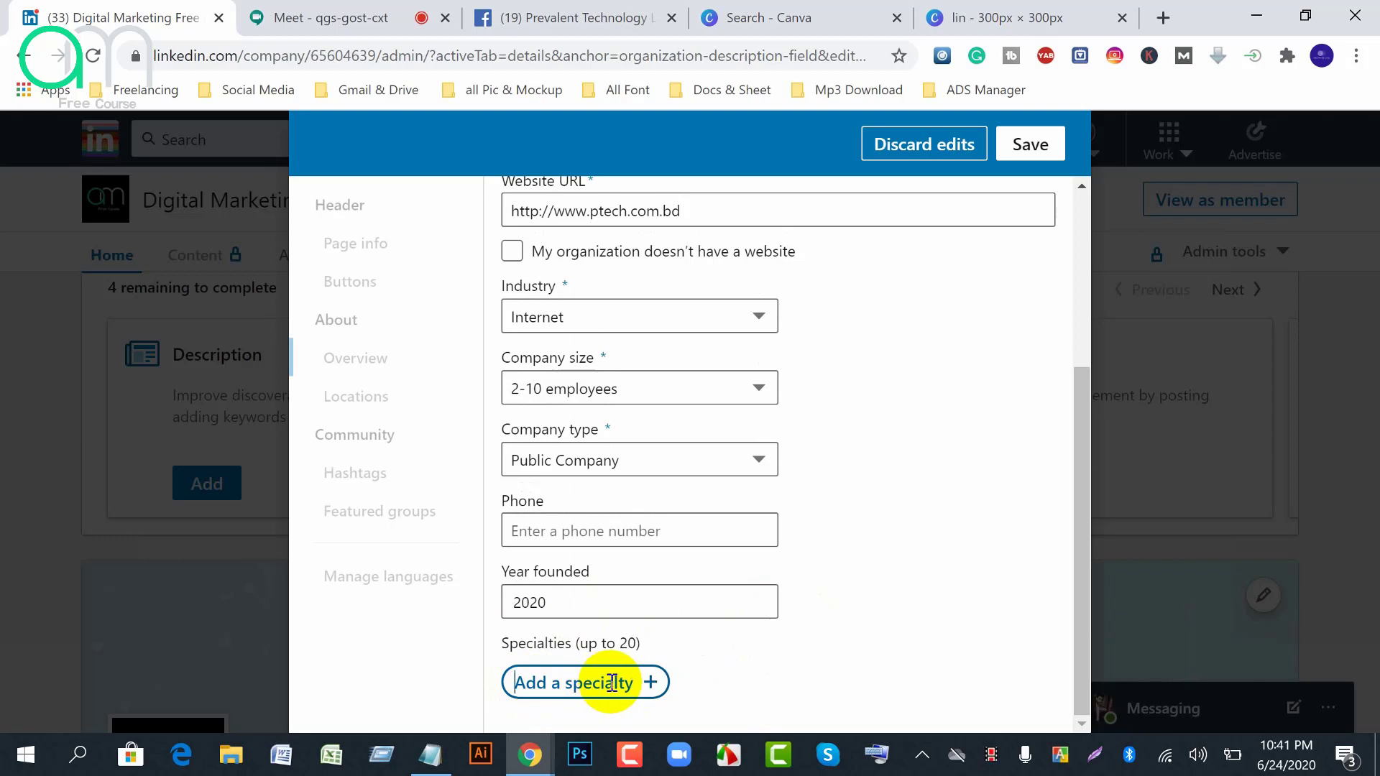
{"action": "type", "text": "Li"}
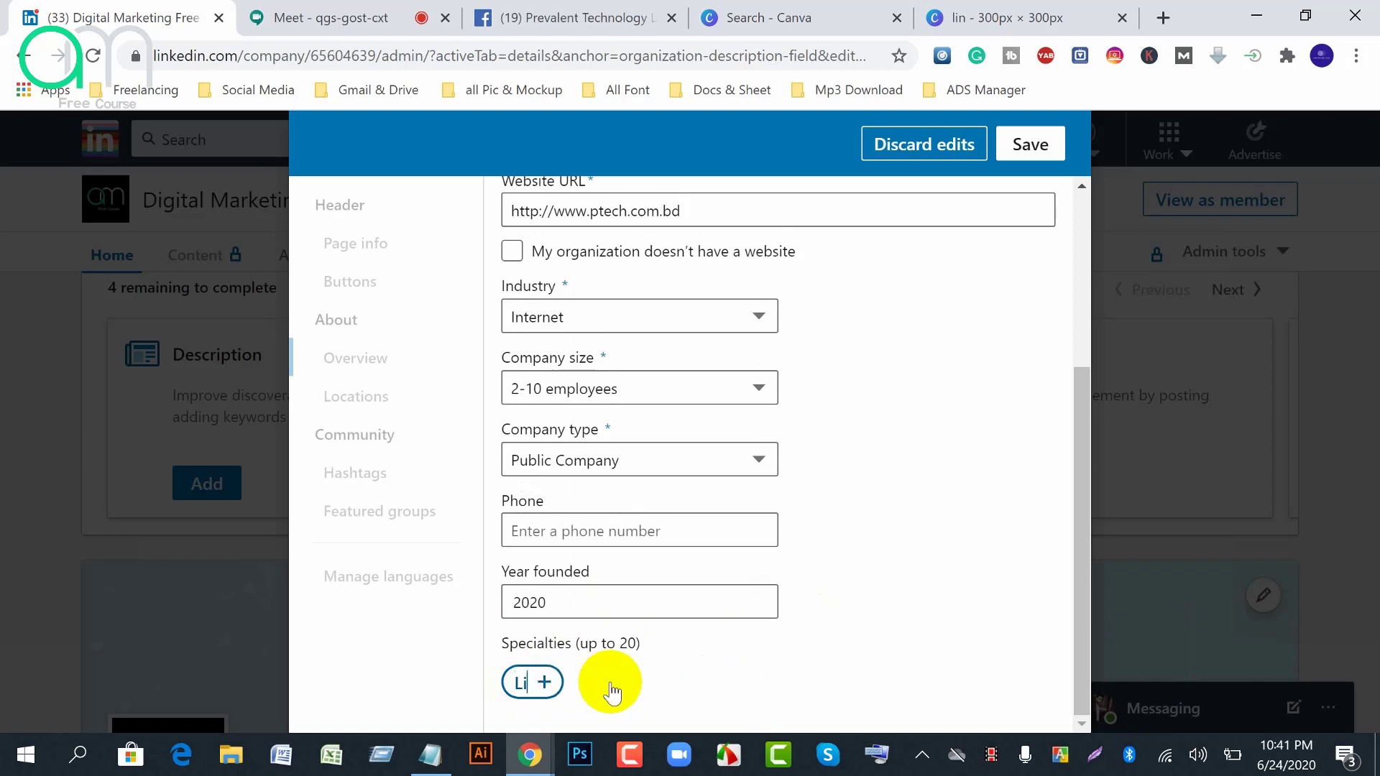
{"action": "type", "text": "nkedin"}
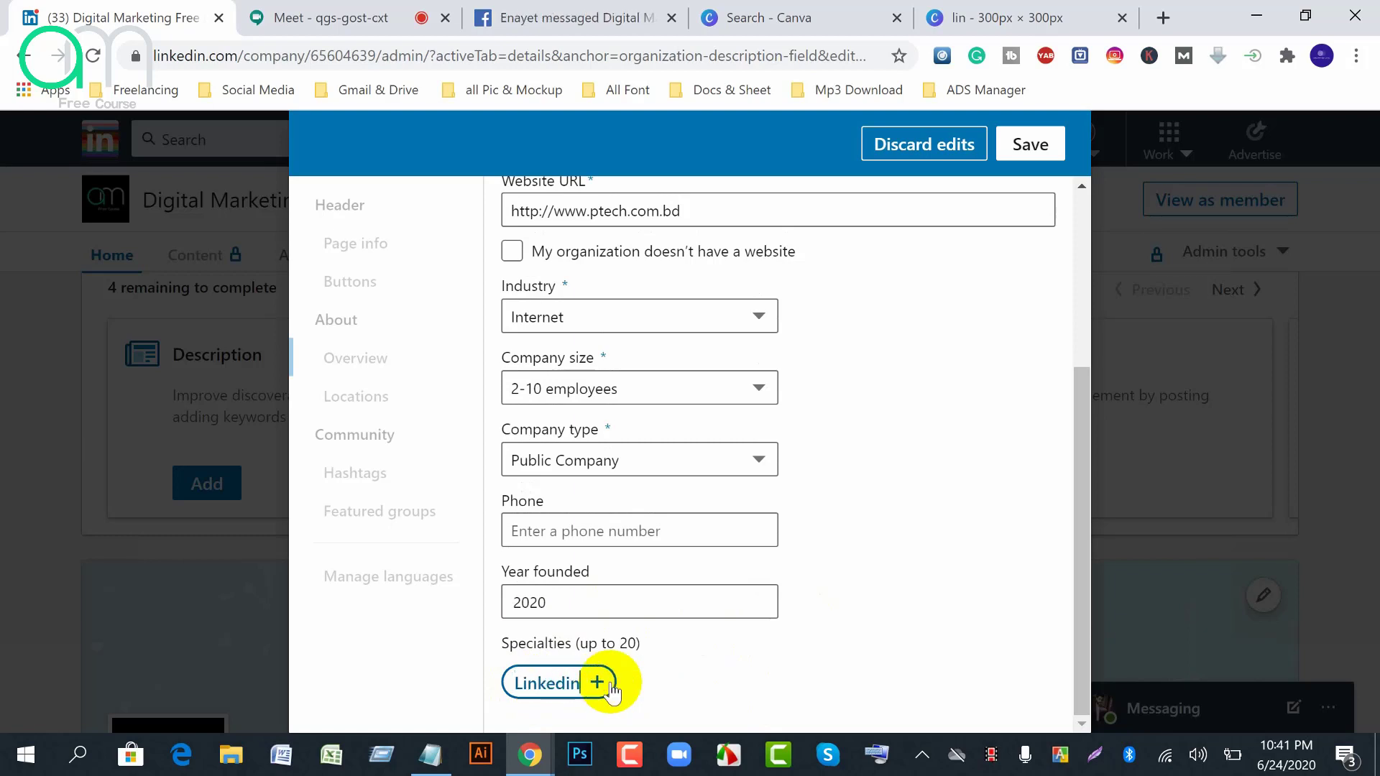
{"action": "type", "text": " Ma"}
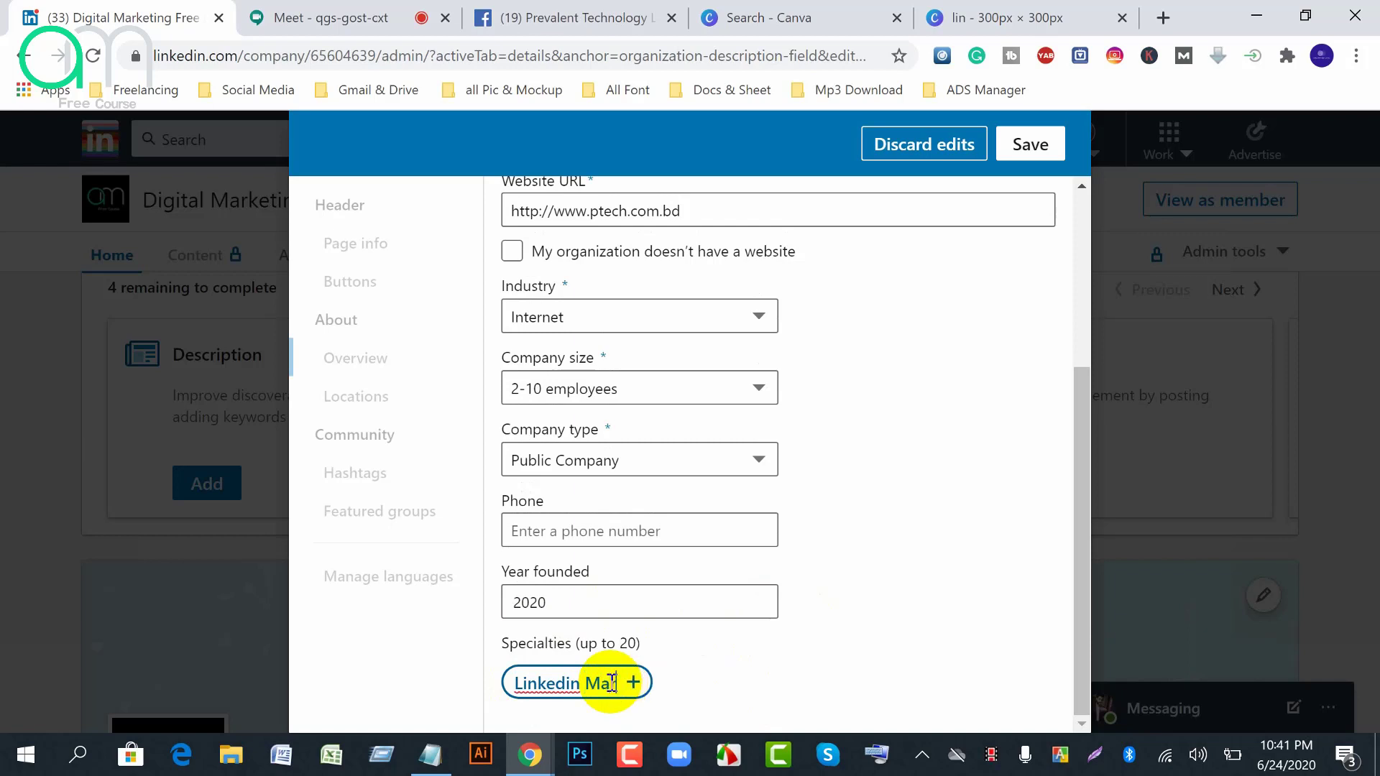
{"action": "type", "text": "rketing"}
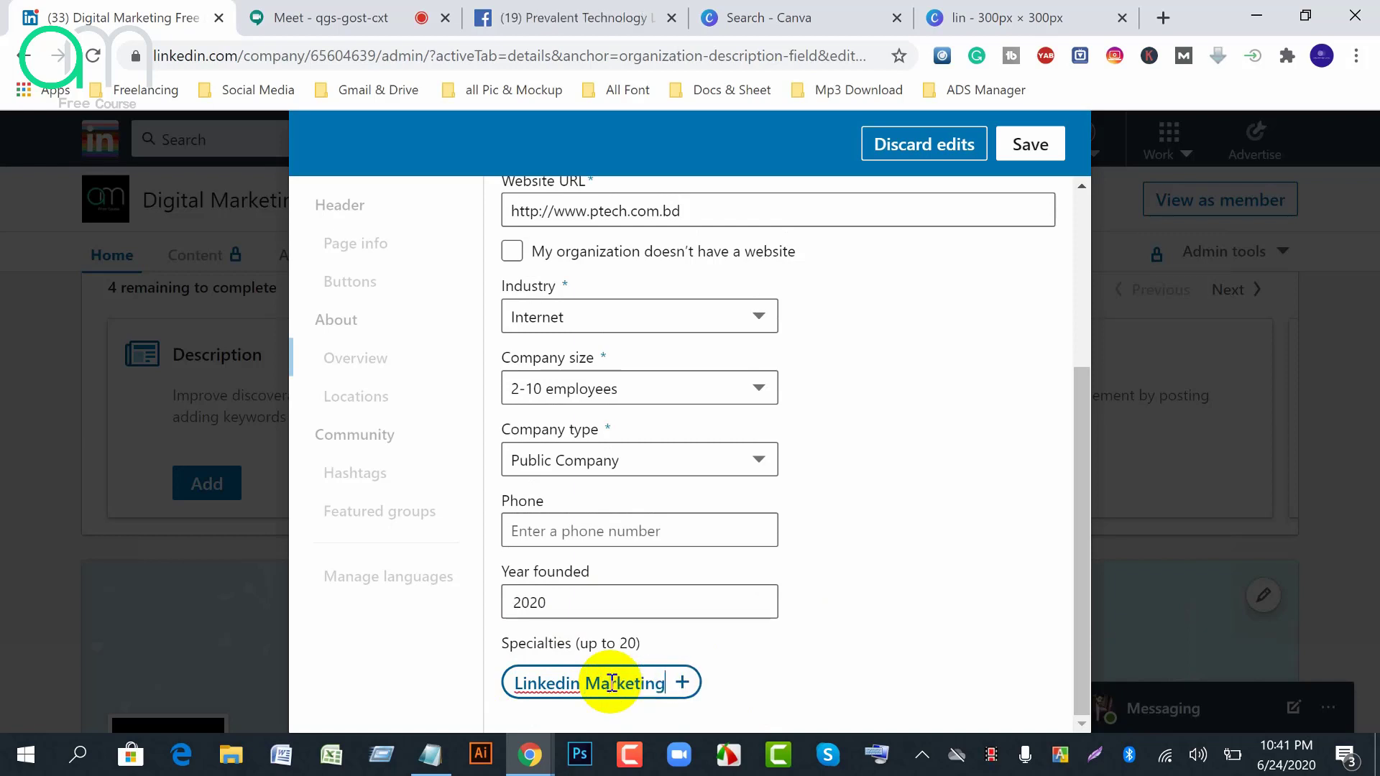
{"action": "key", "text": "Return"}
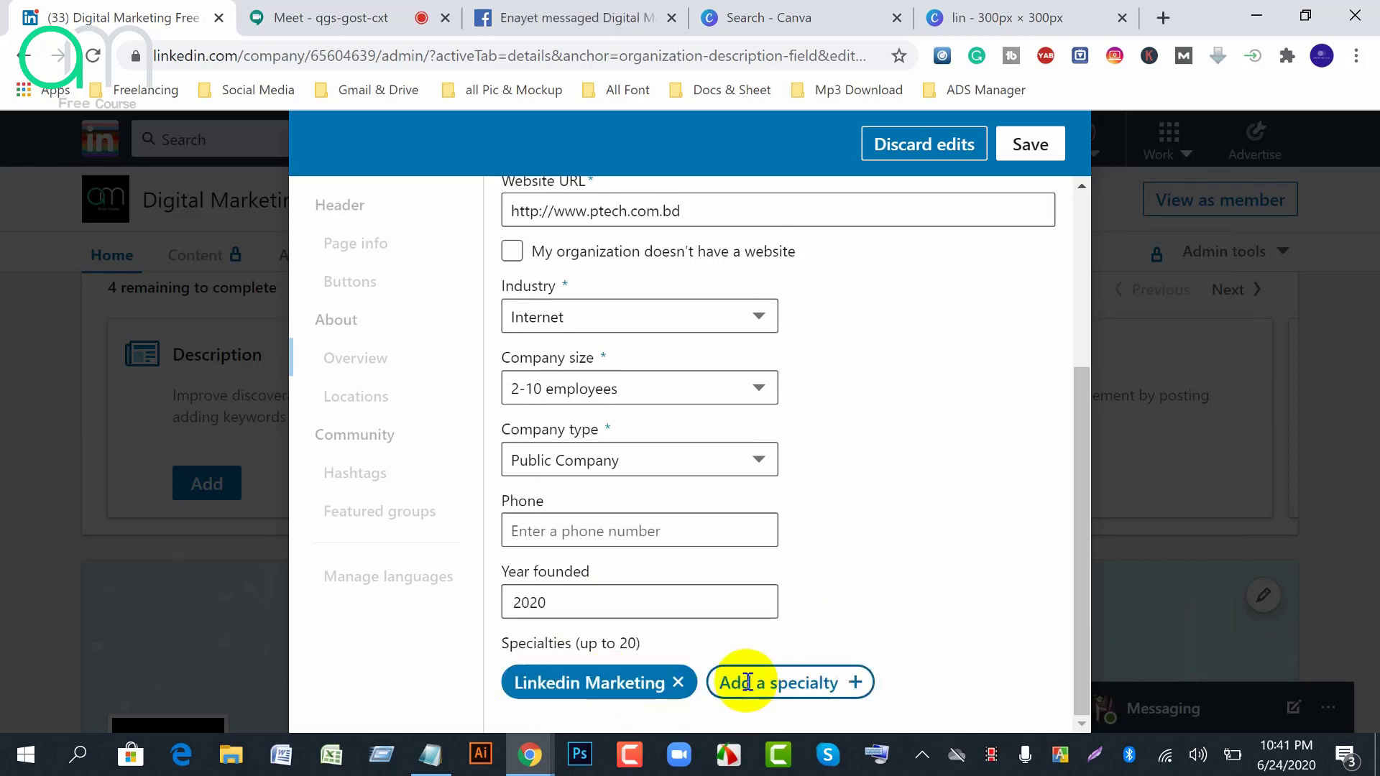
{"action": "type", "text": "Face"}
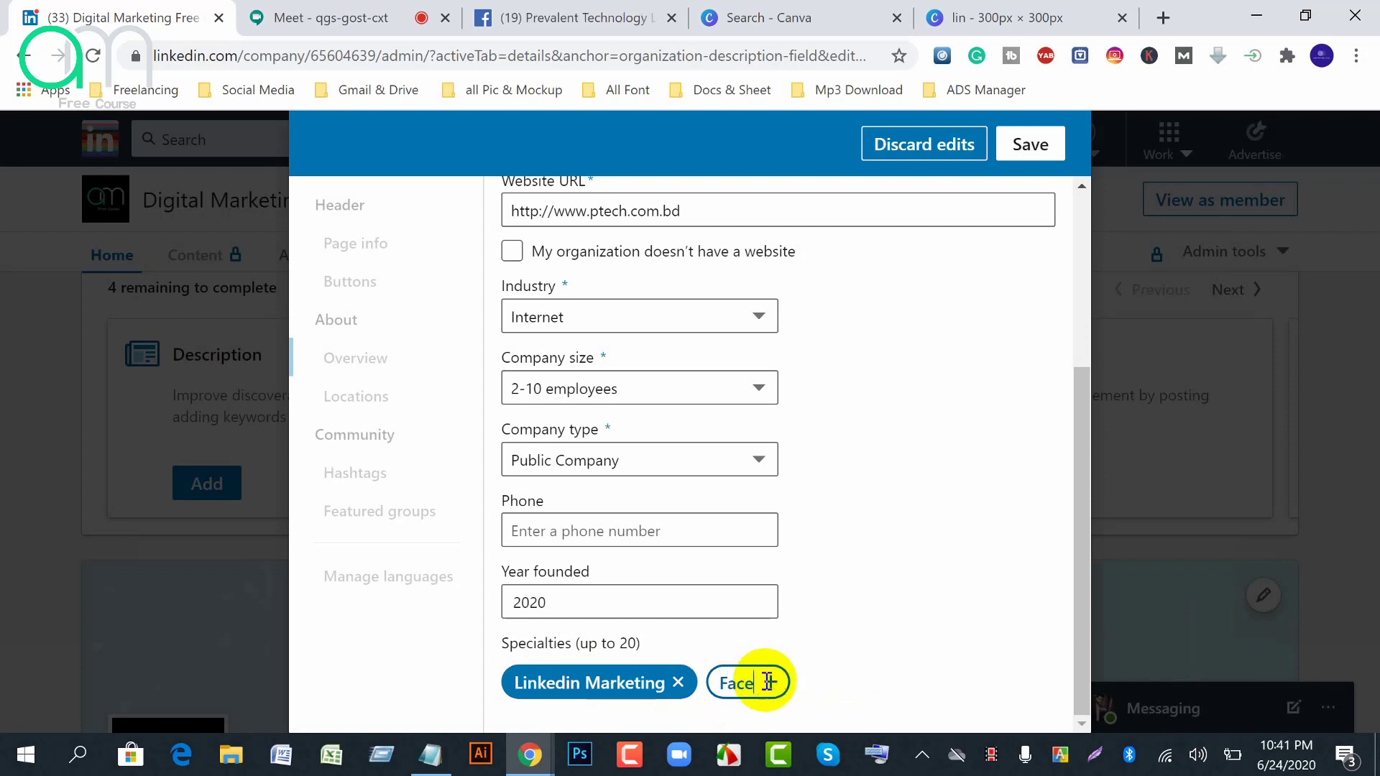
{"action": "type", "text": "book Marke"}
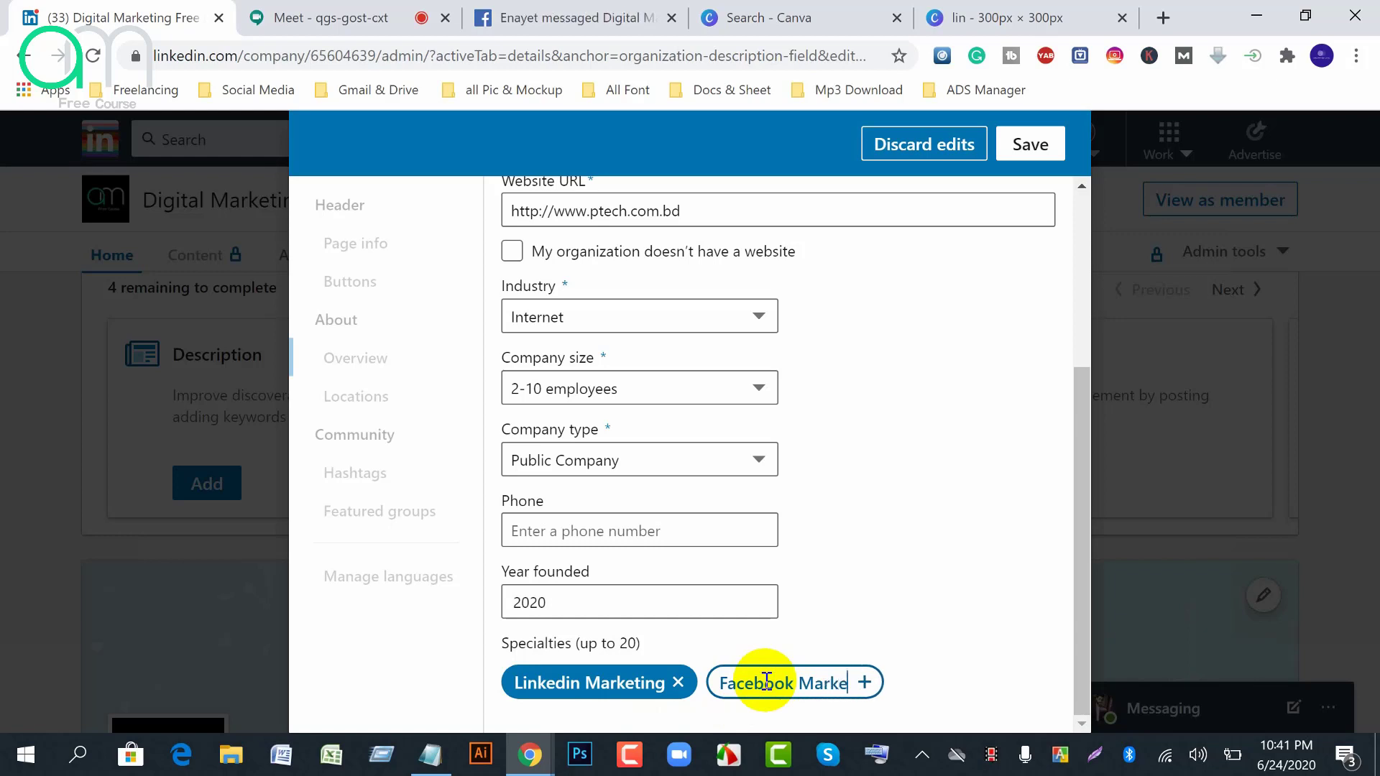
{"action": "type", "text": "ti"}
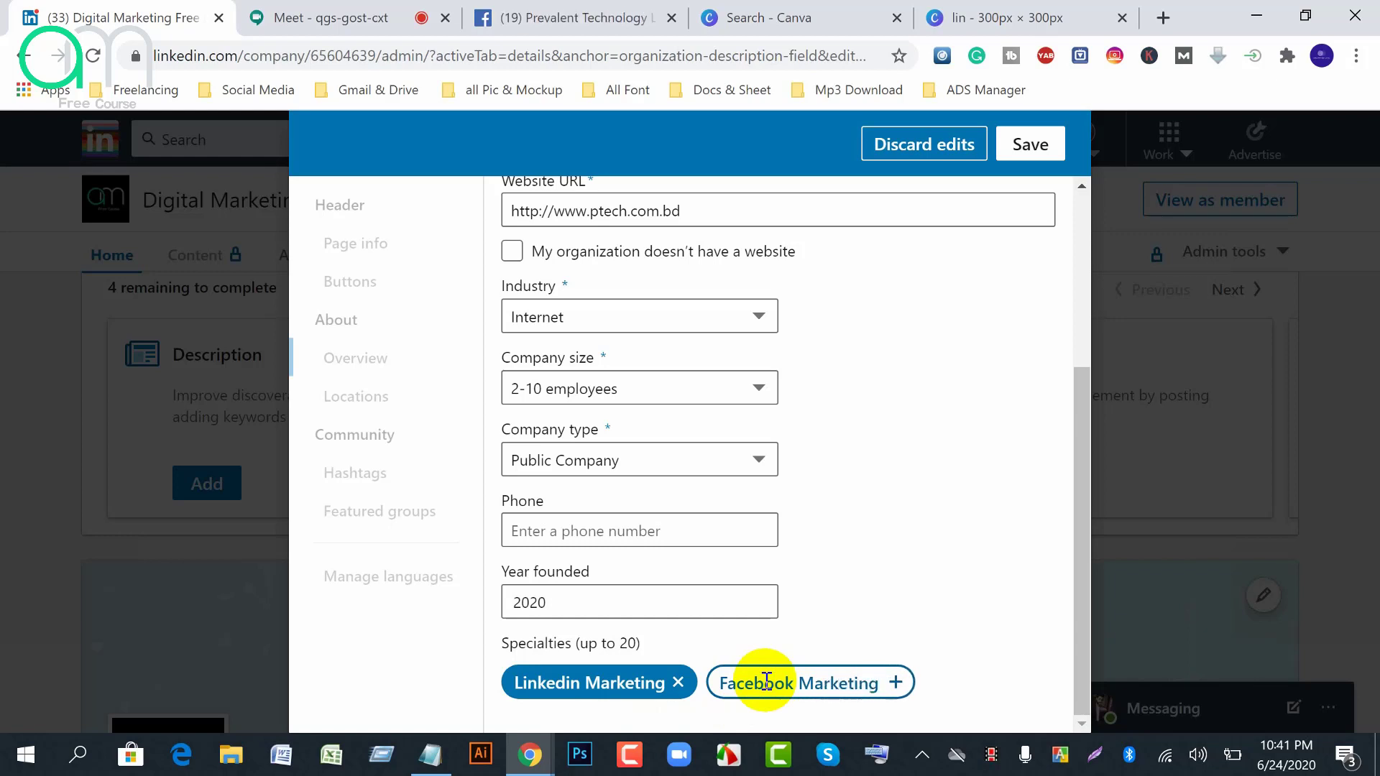
{"action": "type", "text": "ng"}
{"action": "key", "text": "Return"}
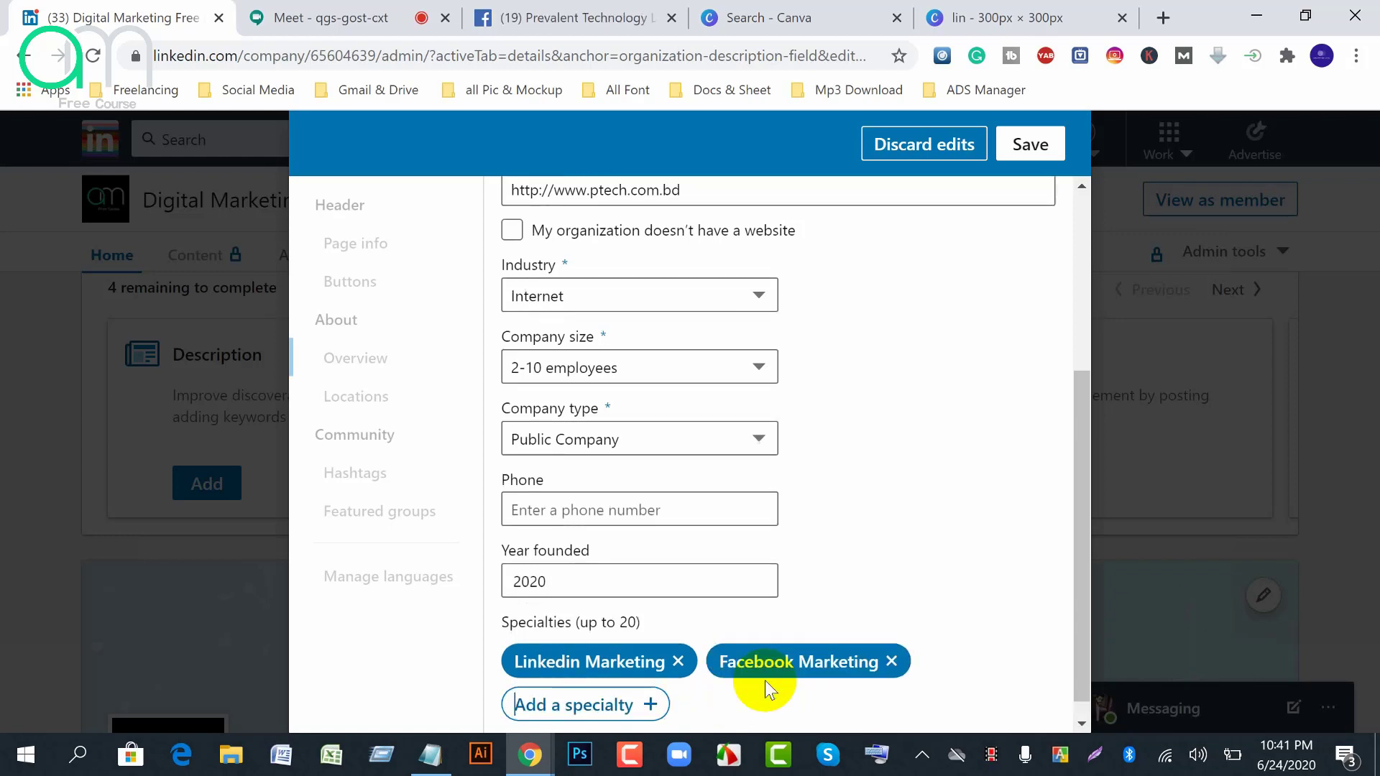
{"action": "left_click", "coordinate": [580, 706]}
{"action": "type", "text": "G"}
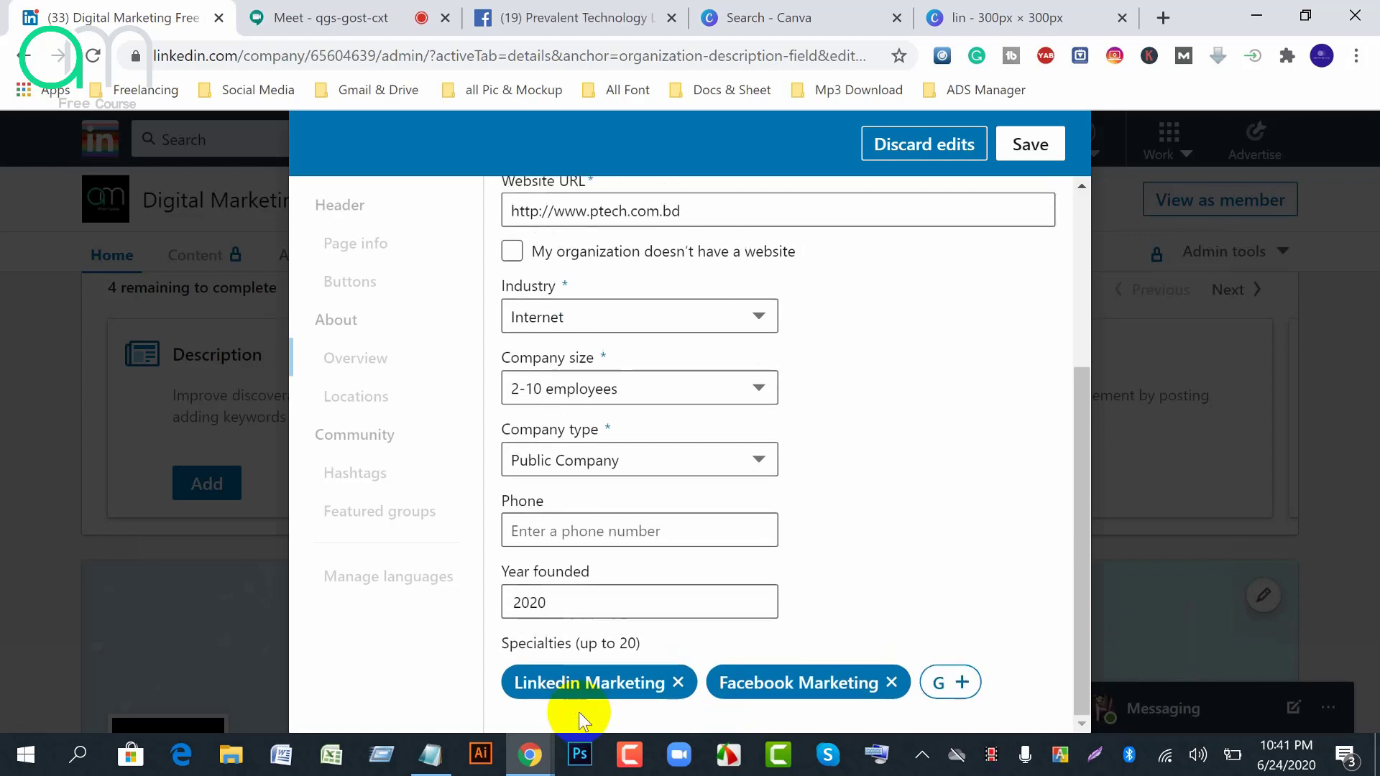
{"action": "type", "text": "oogle"}
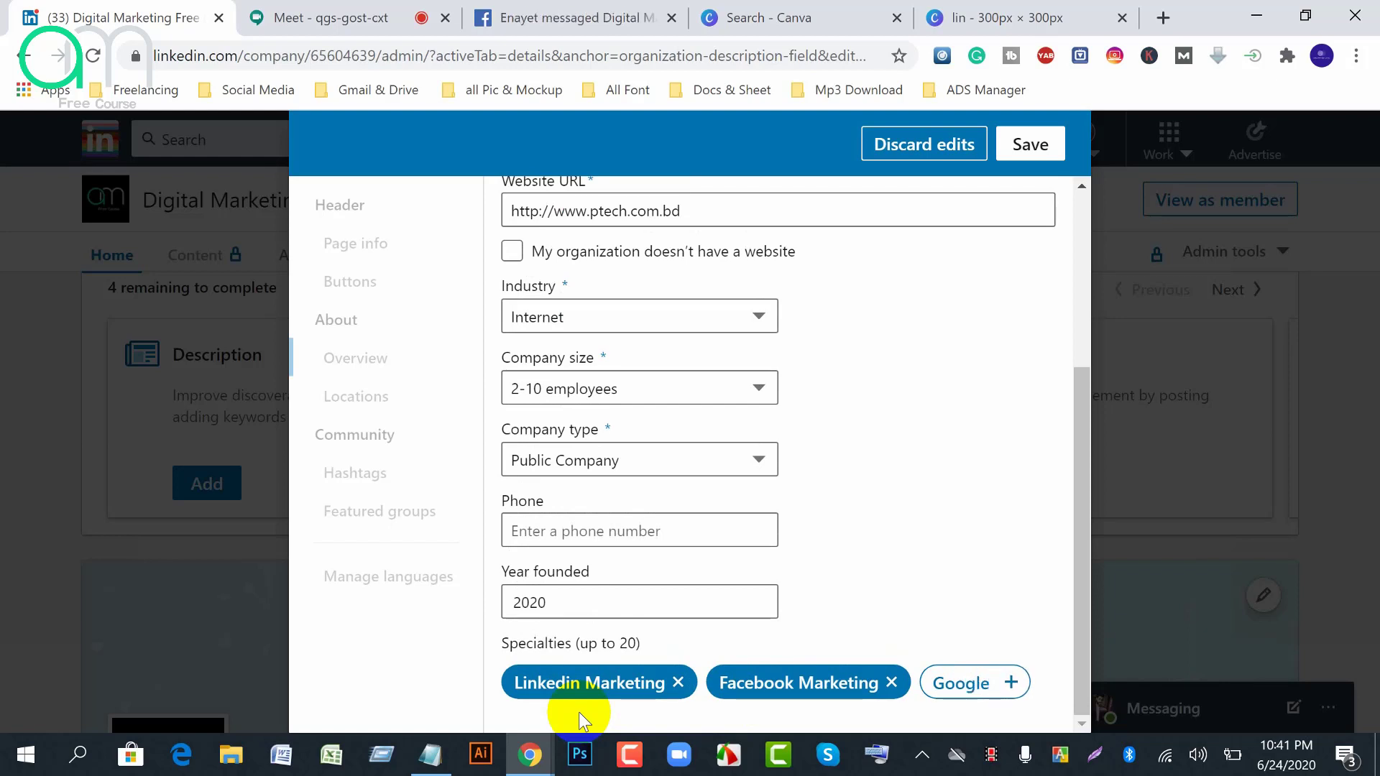
{"action": "type", "text": " Ads"}
{"action": "key", "text": "Return"}
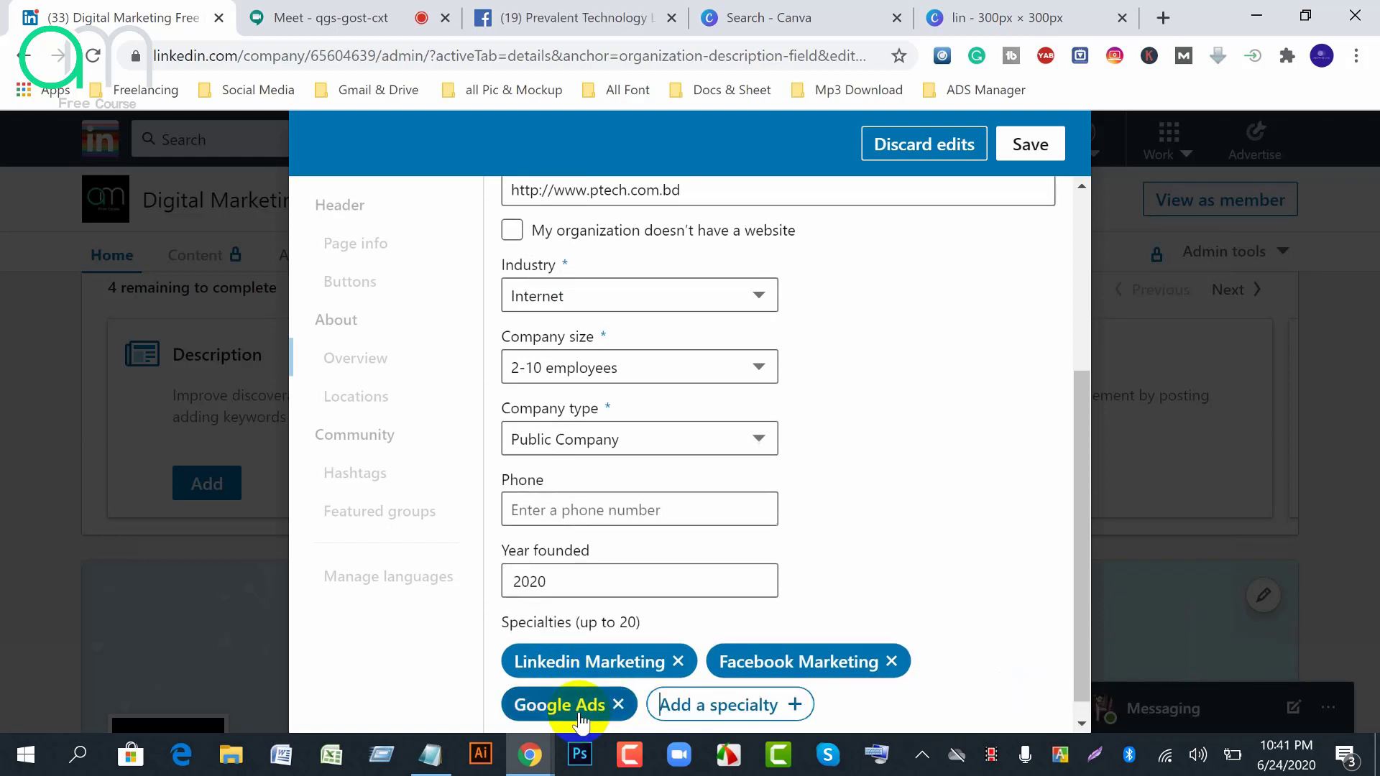
Save the edited overview details and specialties, getting a 'Changes saved' confirmation
{"action": "scroll", "coordinate": [1039, 542], "scroll_direction": "up", "scroll_amount": 1}
{"action": "scroll", "coordinate": [1039, 541], "scroll_direction": "up", "scroll_amount": 2}
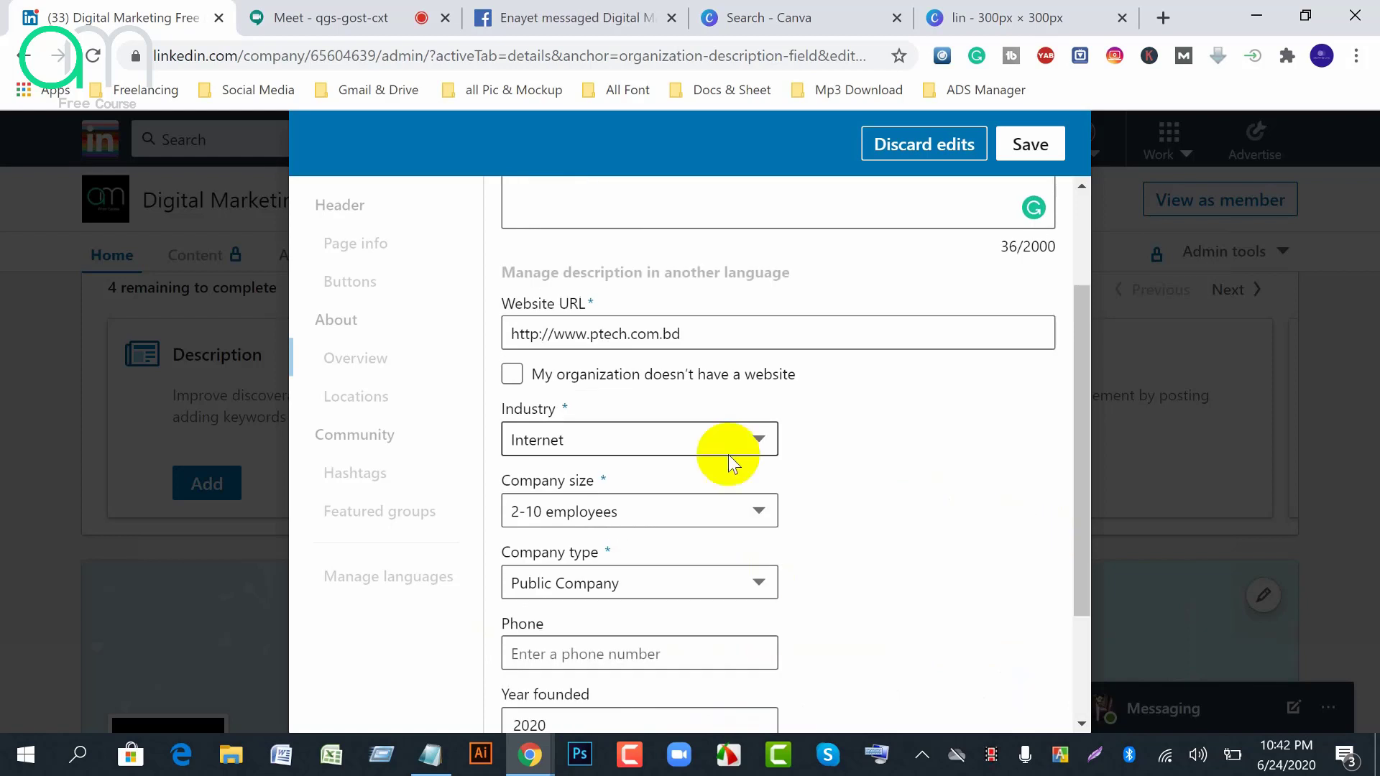
{"action": "scroll", "coordinate": [920, 484], "scroll_direction": "up", "scroll_amount": 2}
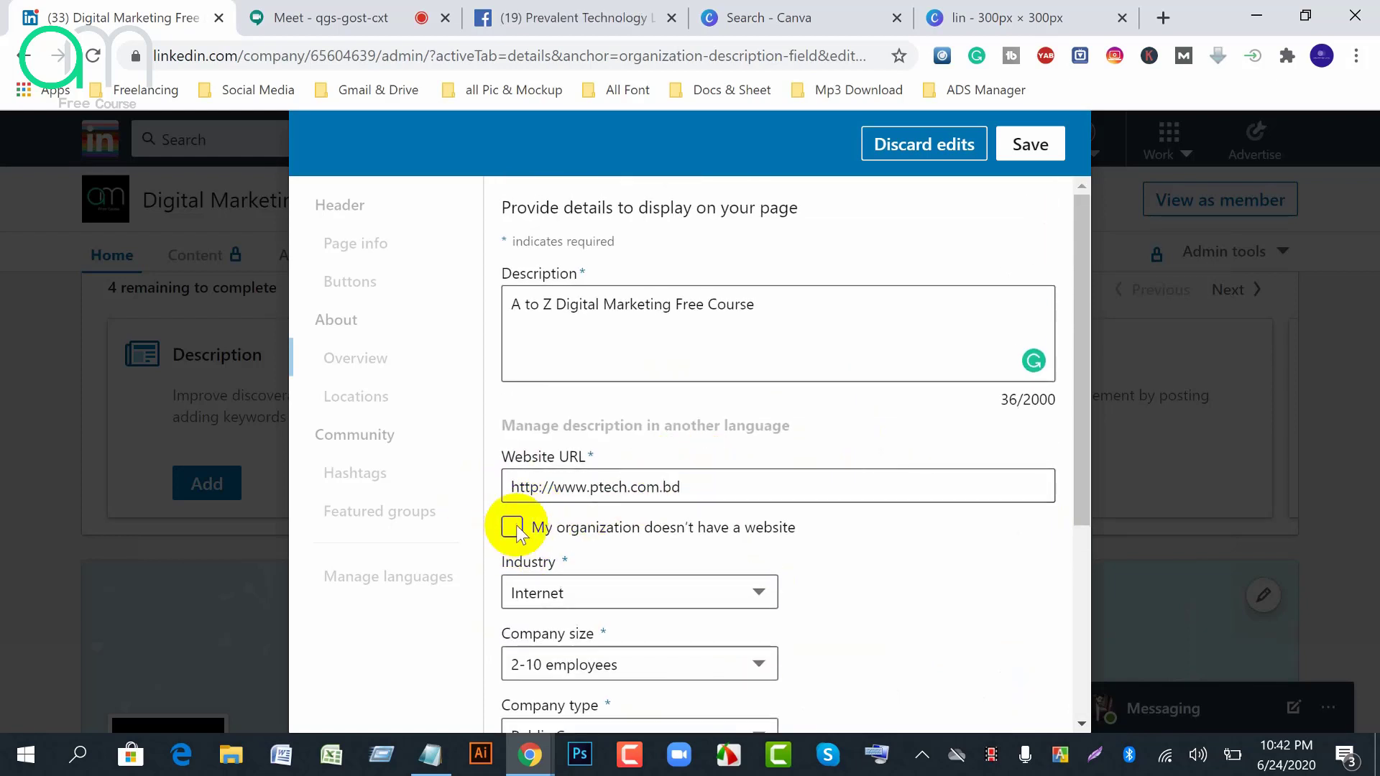
{"action": "scroll", "coordinate": [900, 633], "scroll_direction": "down", "scroll_amount": 5}
{"action": "scroll", "coordinate": [805, 478], "scroll_direction": "up", "scroll_amount": 5}
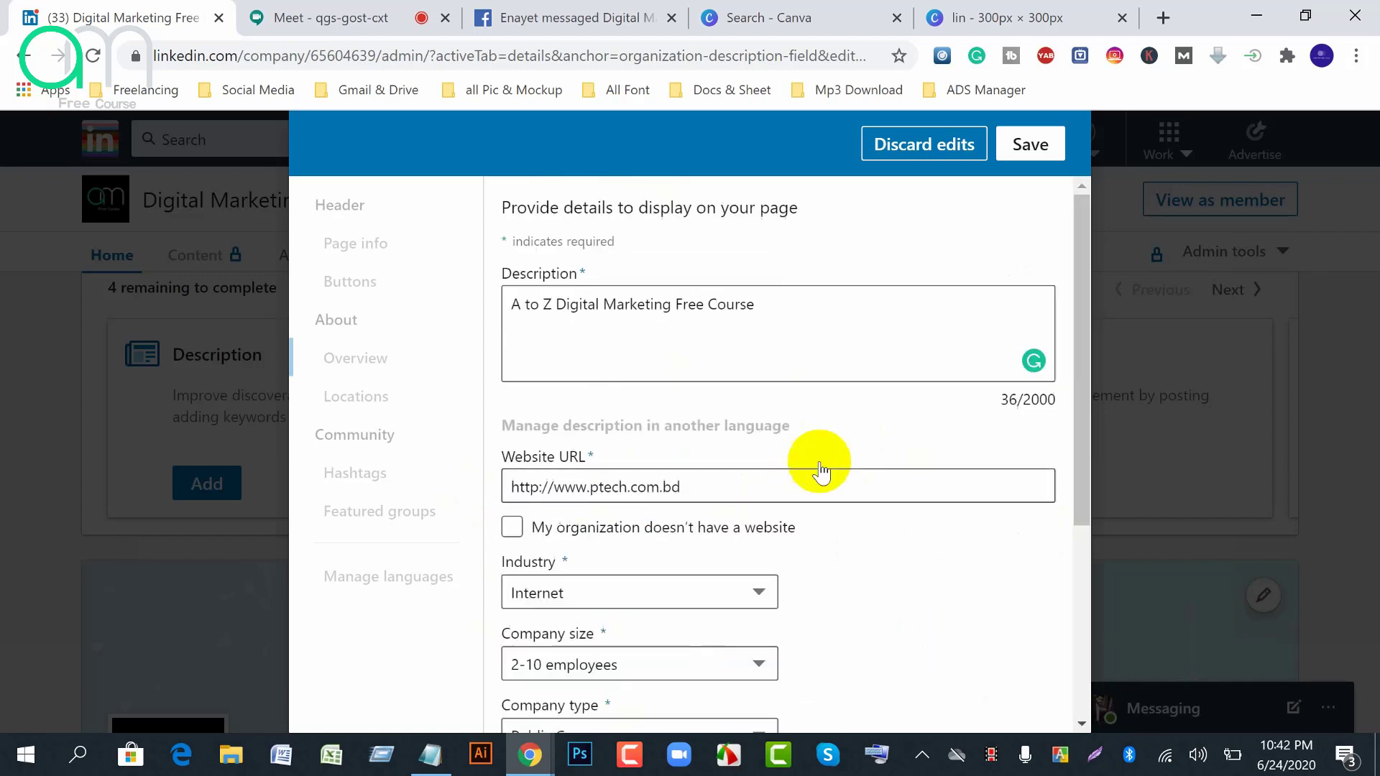
{"action": "left_click", "coordinate": [1035, 149]}
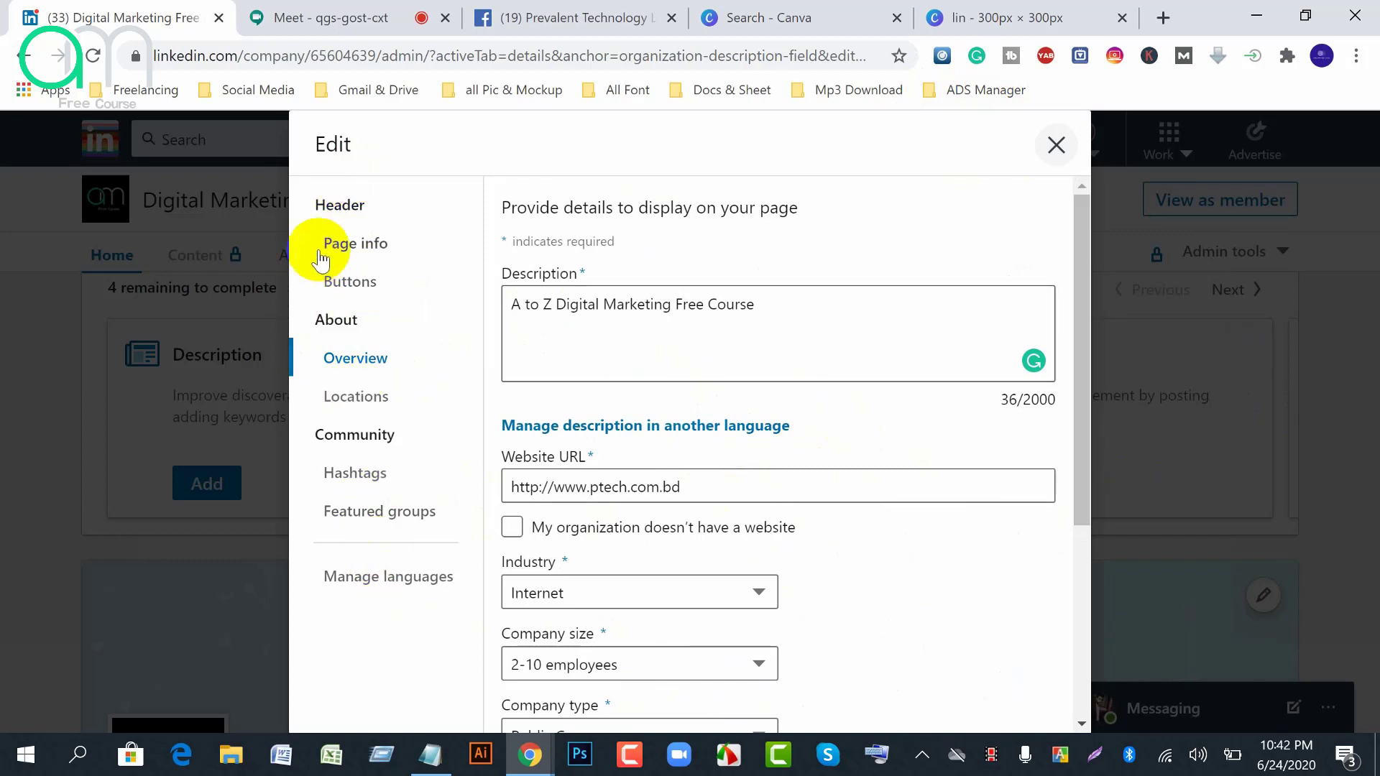
Select the Linkedin Marketing tagline in Page info, then view the Visit website button settings
{"action": "left_click", "coordinate": [350, 244]}
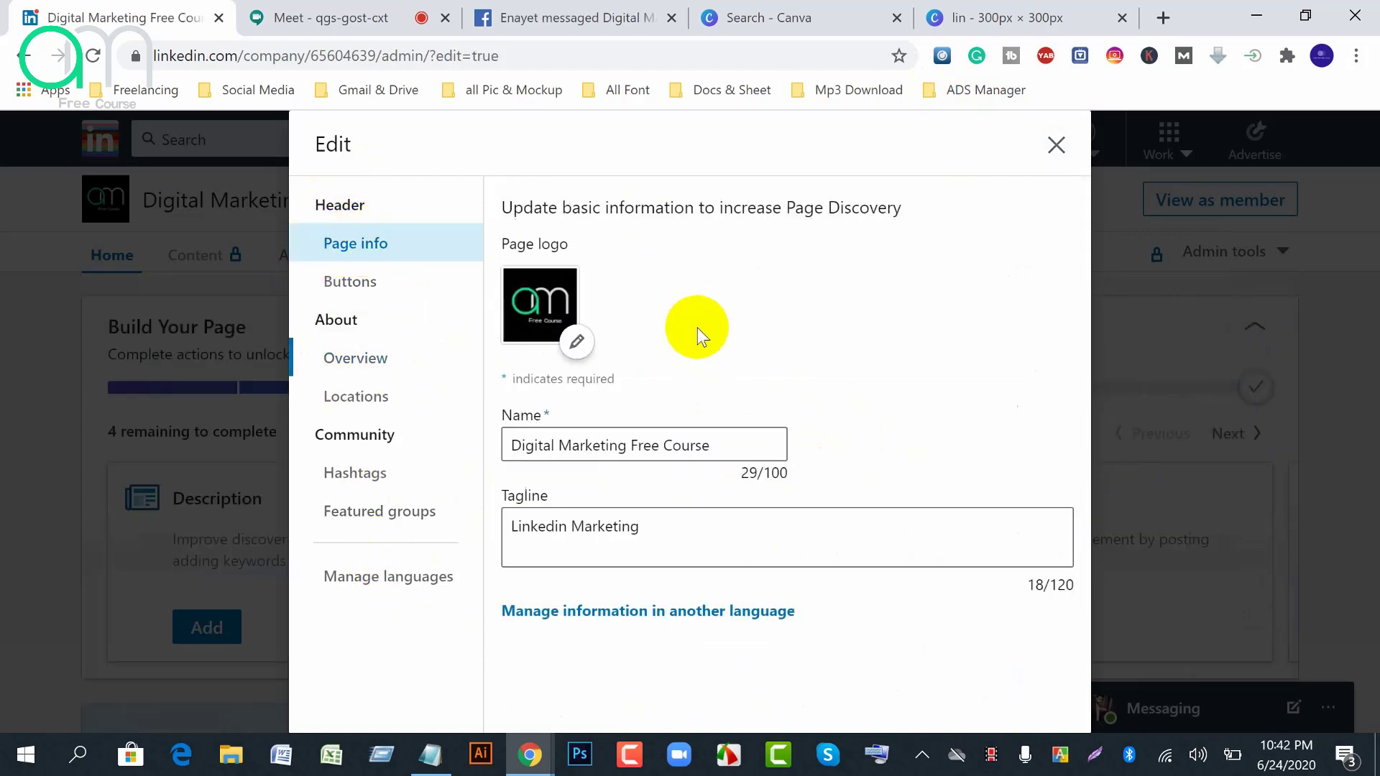
{"action": "left_click", "coordinate": [511, 530]}
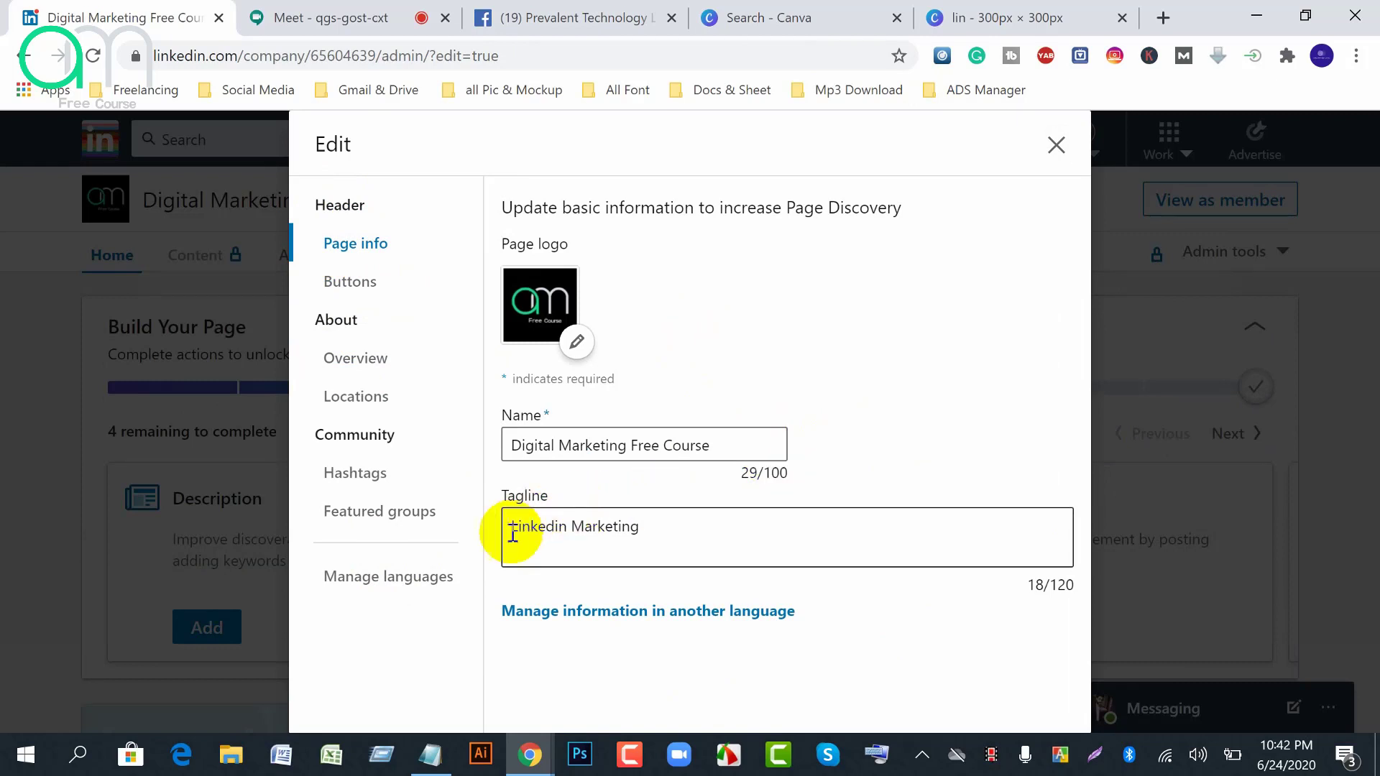
{"action": "left_click_drag", "start_coordinate": [672, 530], "coordinate": [703, 563]}
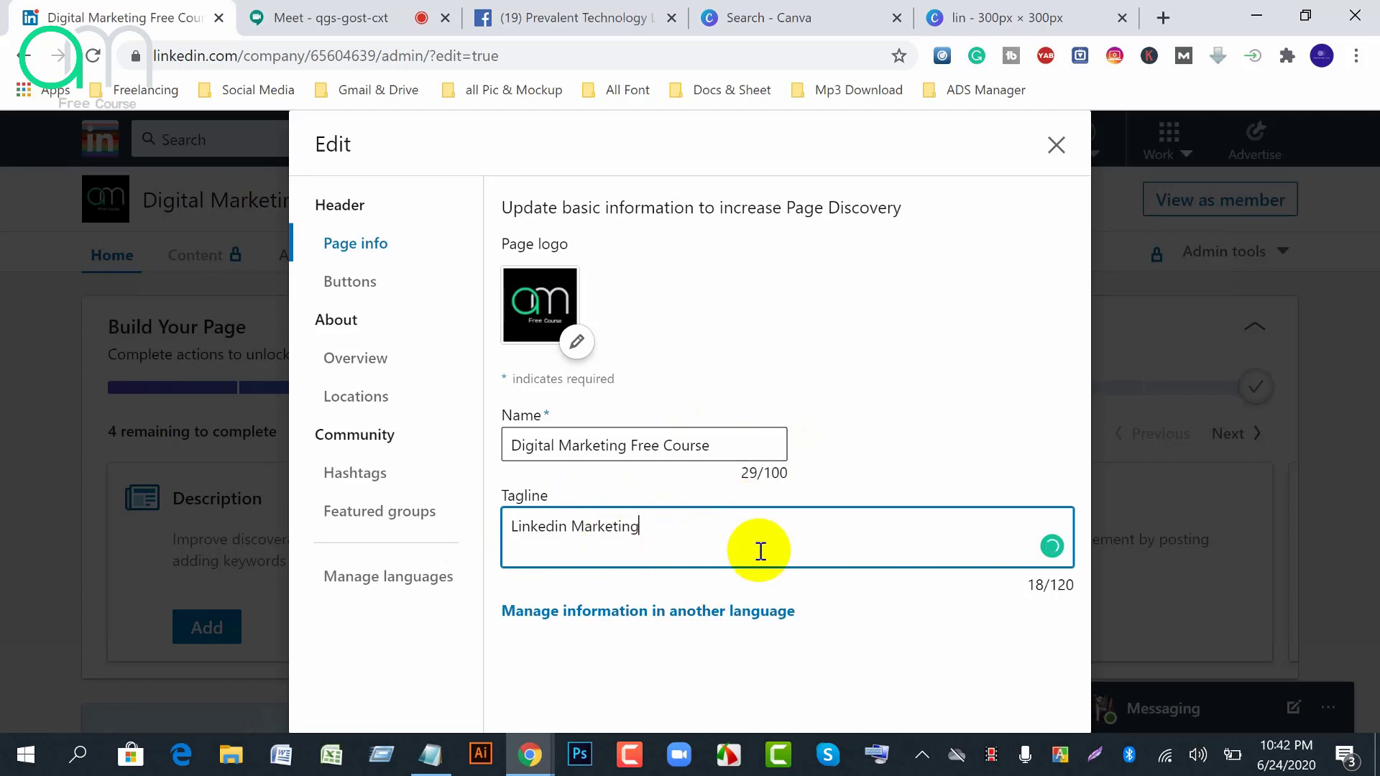
{"action": "left_click", "coordinate": [350, 281]}
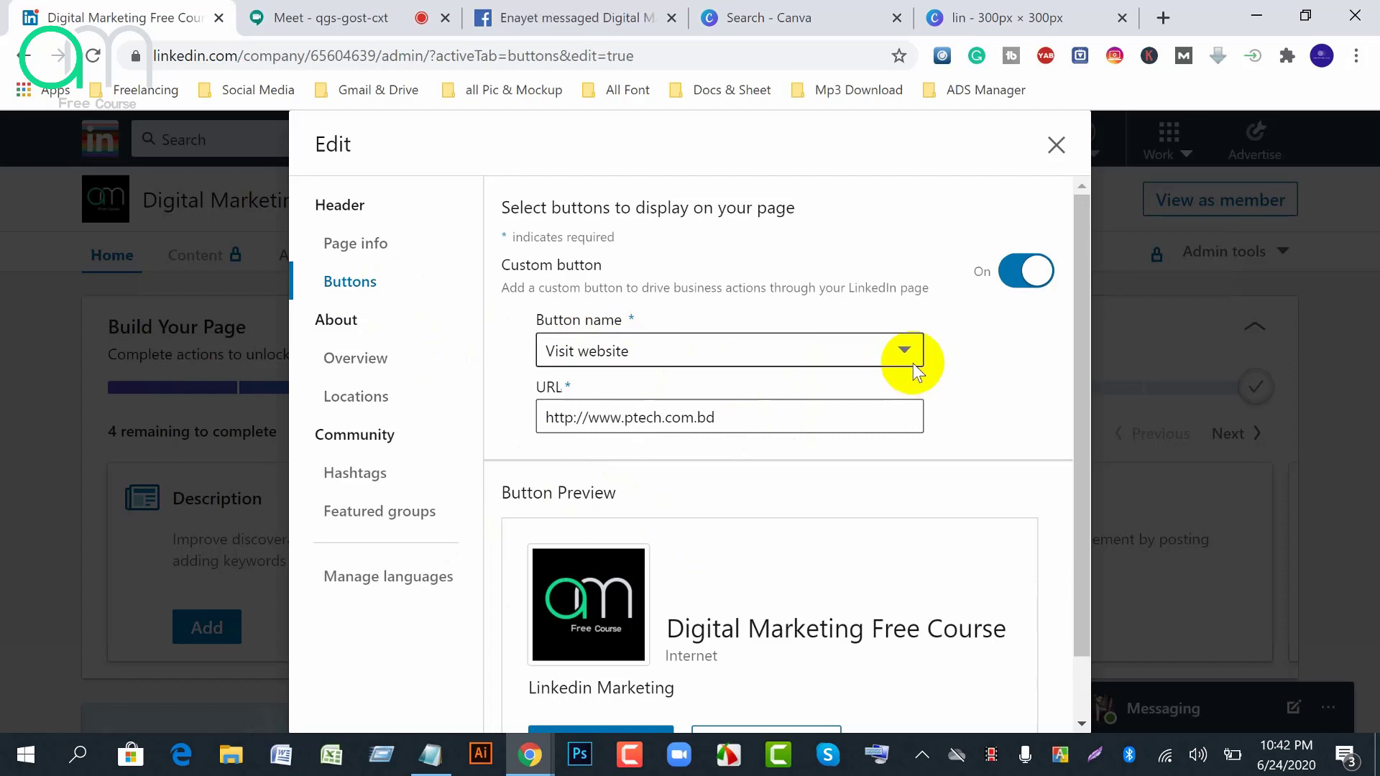
In Notepad, replace the hashtag list with 'CTA' and close the note without saving
{"action": "left_click", "coordinate": [429, 753]}
{"action": "key", "text": "Delete"}
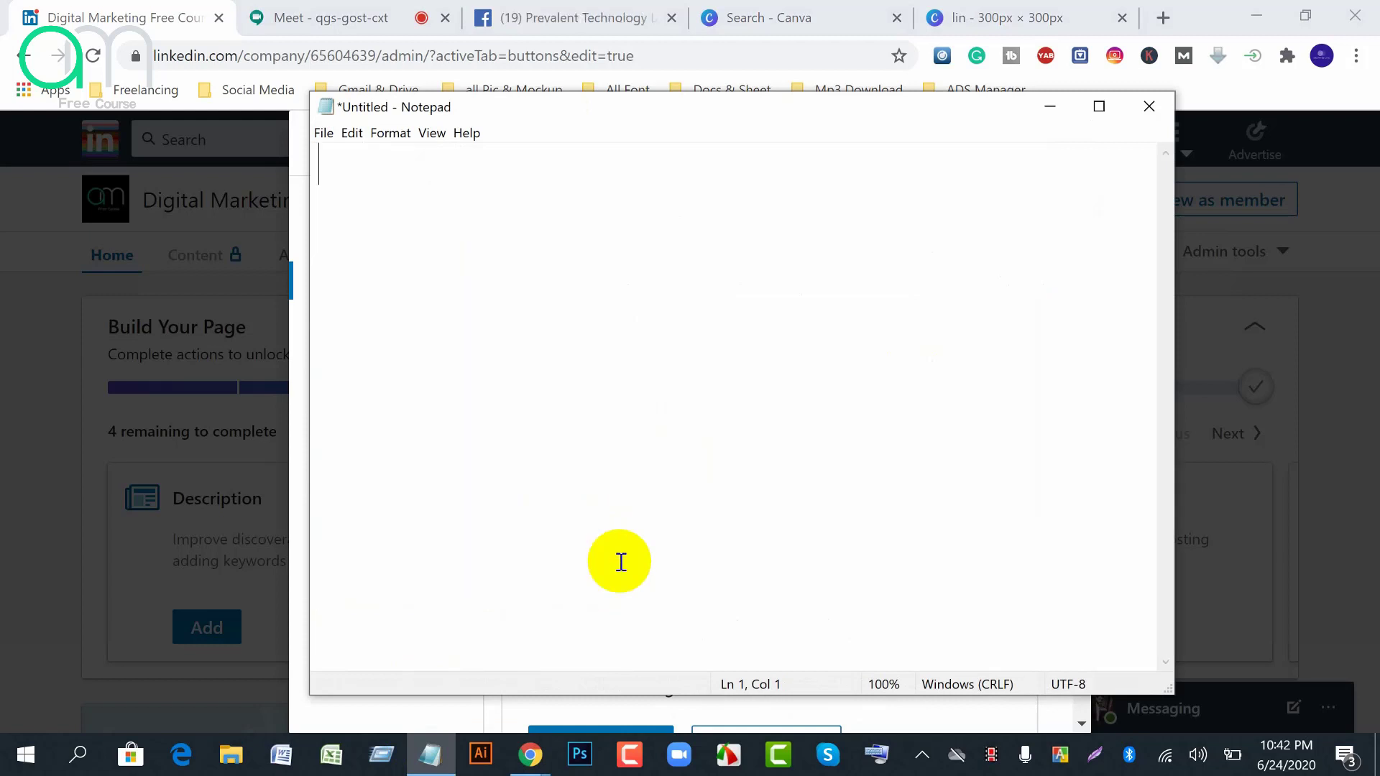
{"action": "type", "text": "CT"}
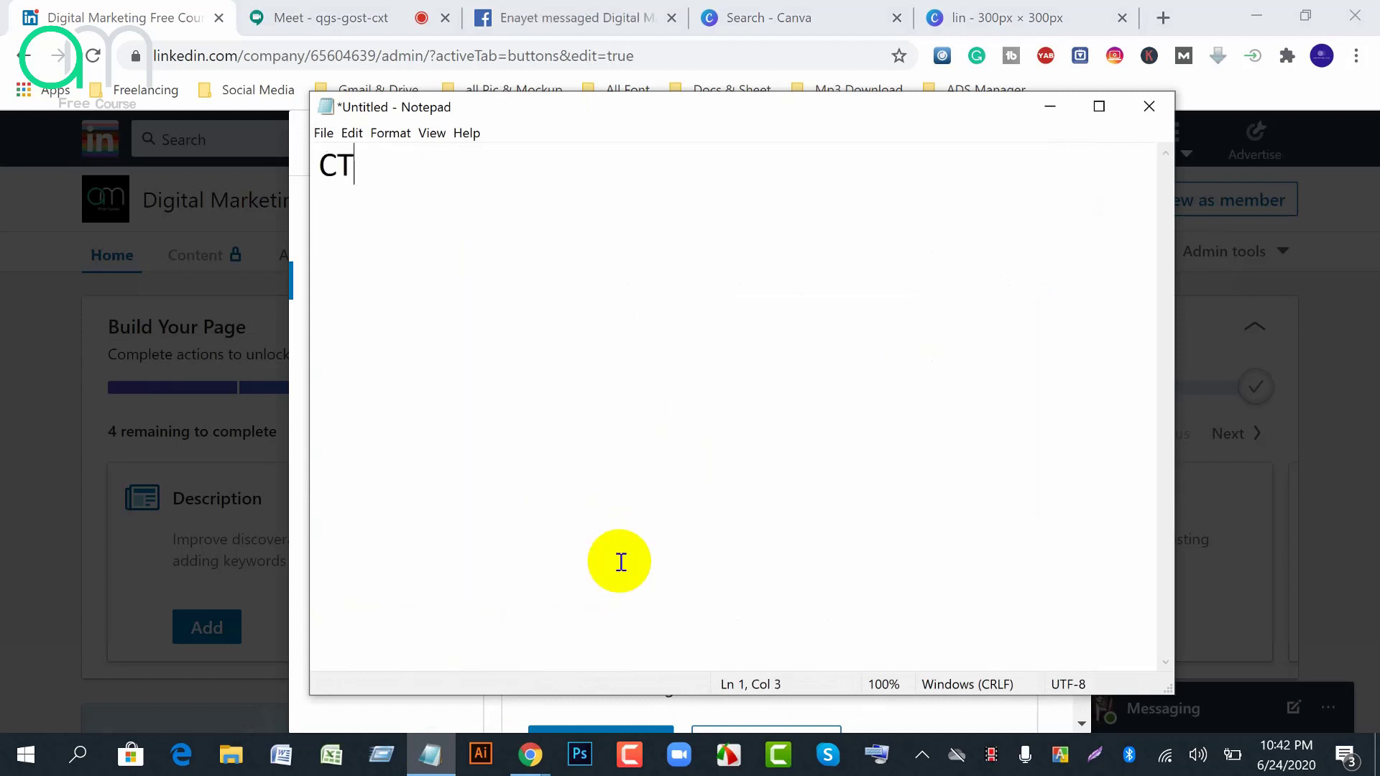
{"action": "type", "text": "A"}
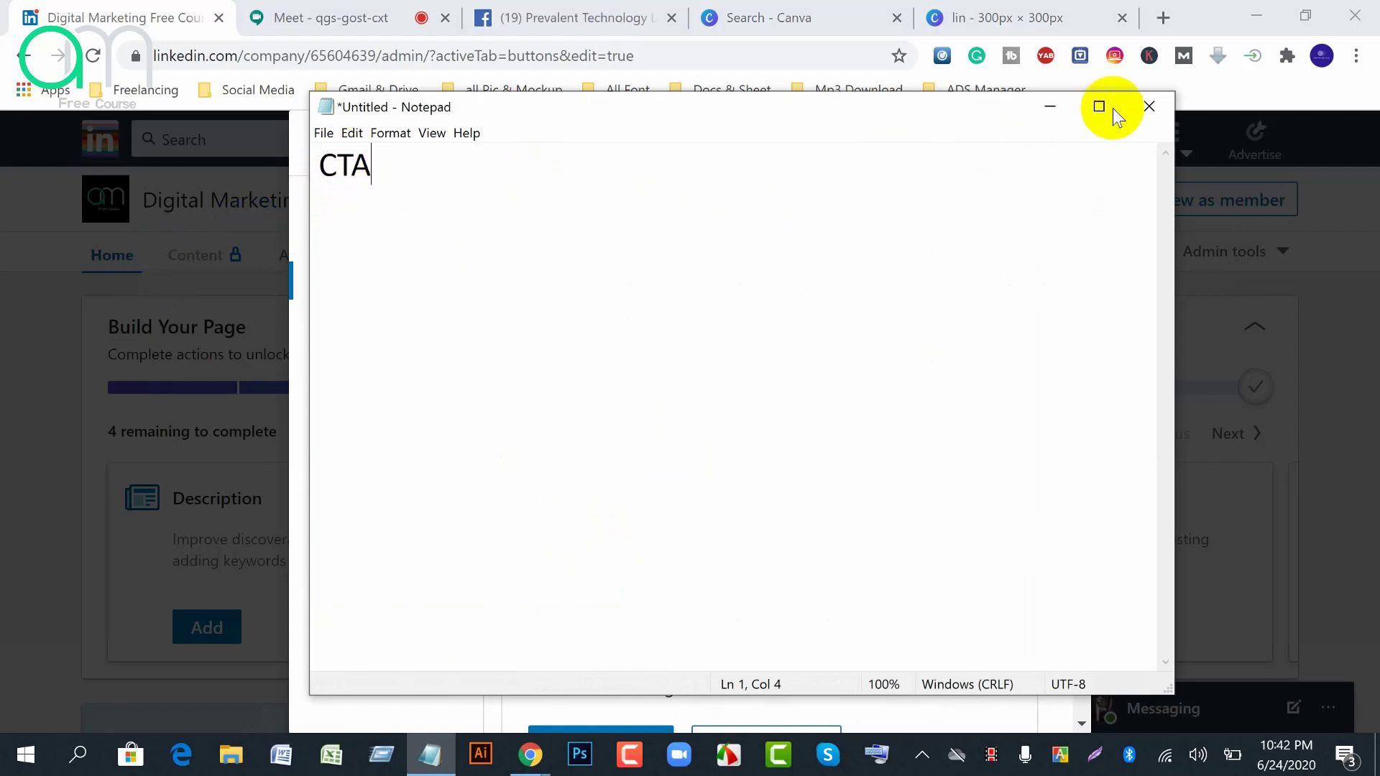
{"action": "left_click", "coordinate": [1148, 106]}
{"action": "left_click", "coordinate": [714, 380]}
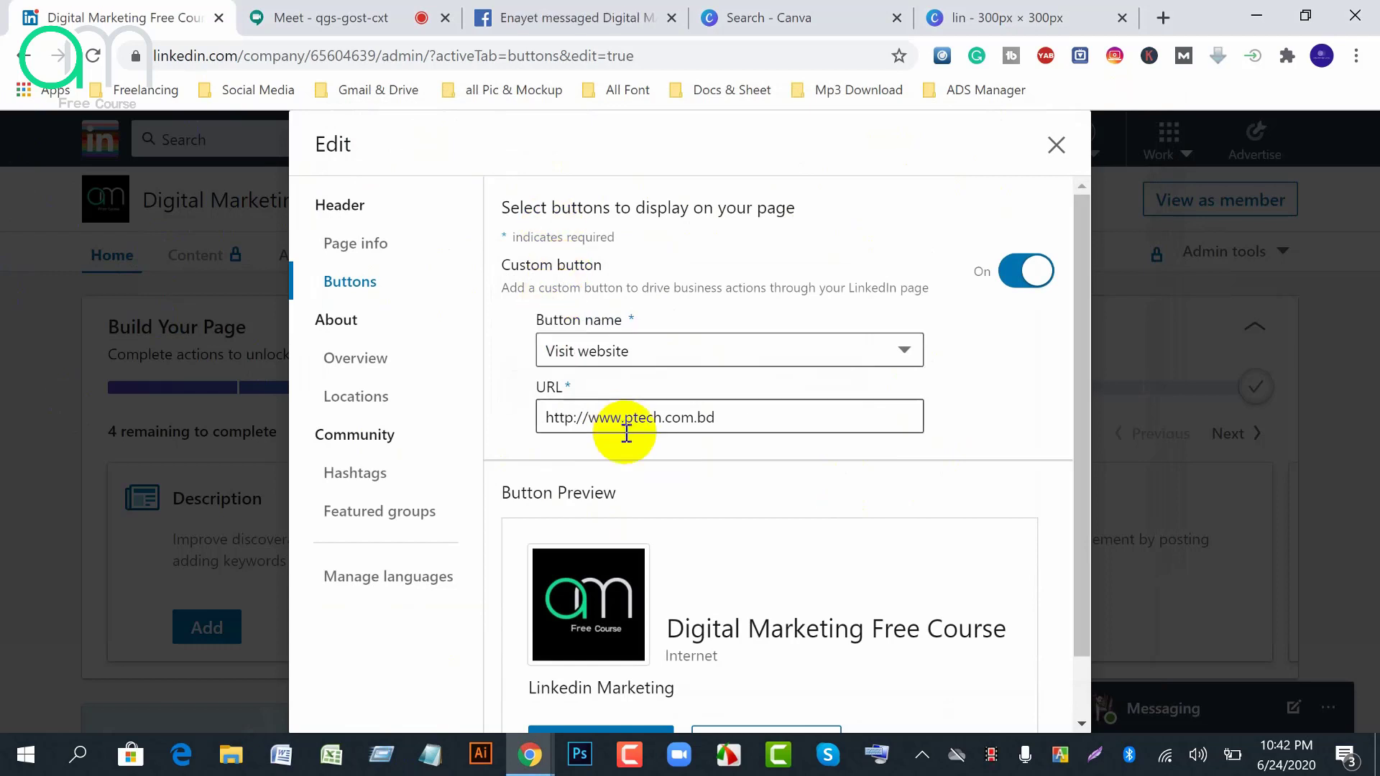
Keep 'Visit website' as the button name, check the preview, and return to Overview
{"action": "left_click", "coordinate": [899, 349]}
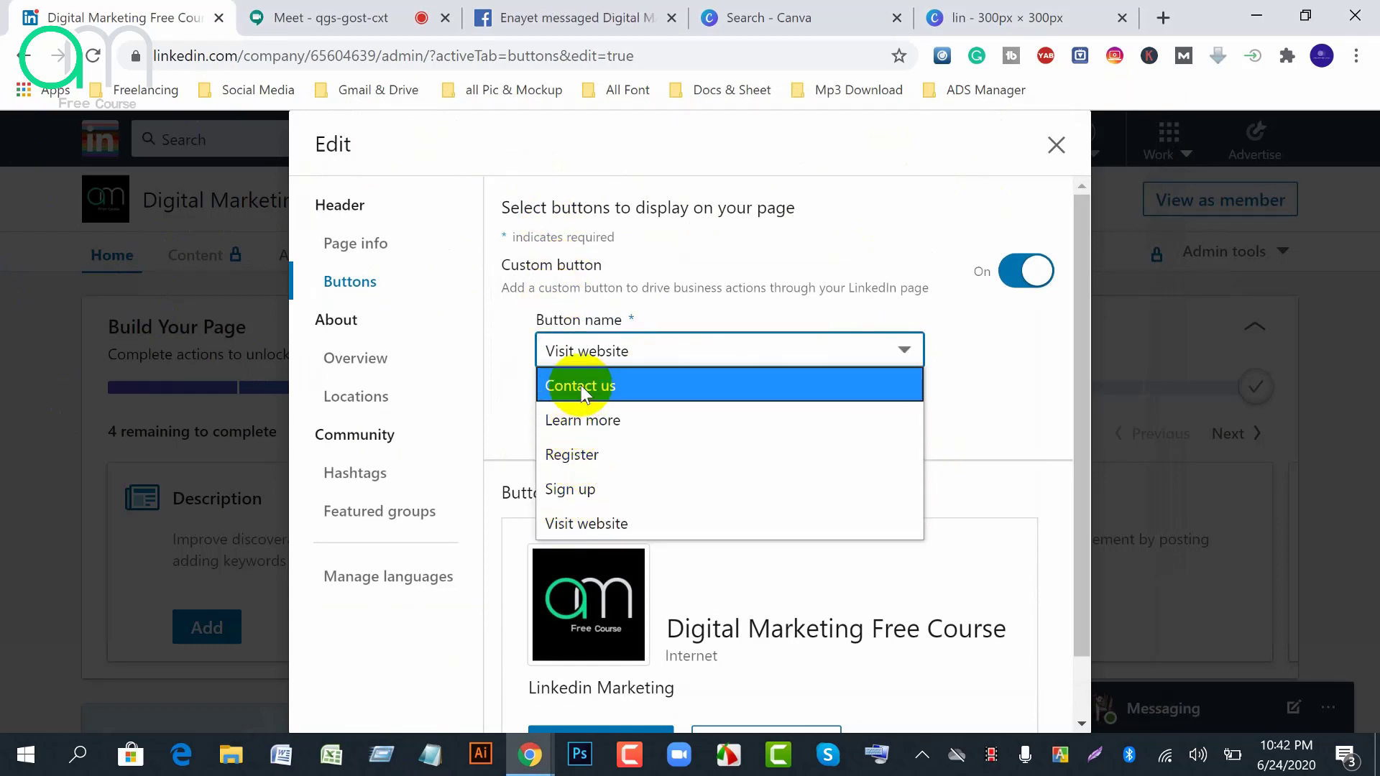
{"action": "left_click", "coordinate": [1010, 359]}
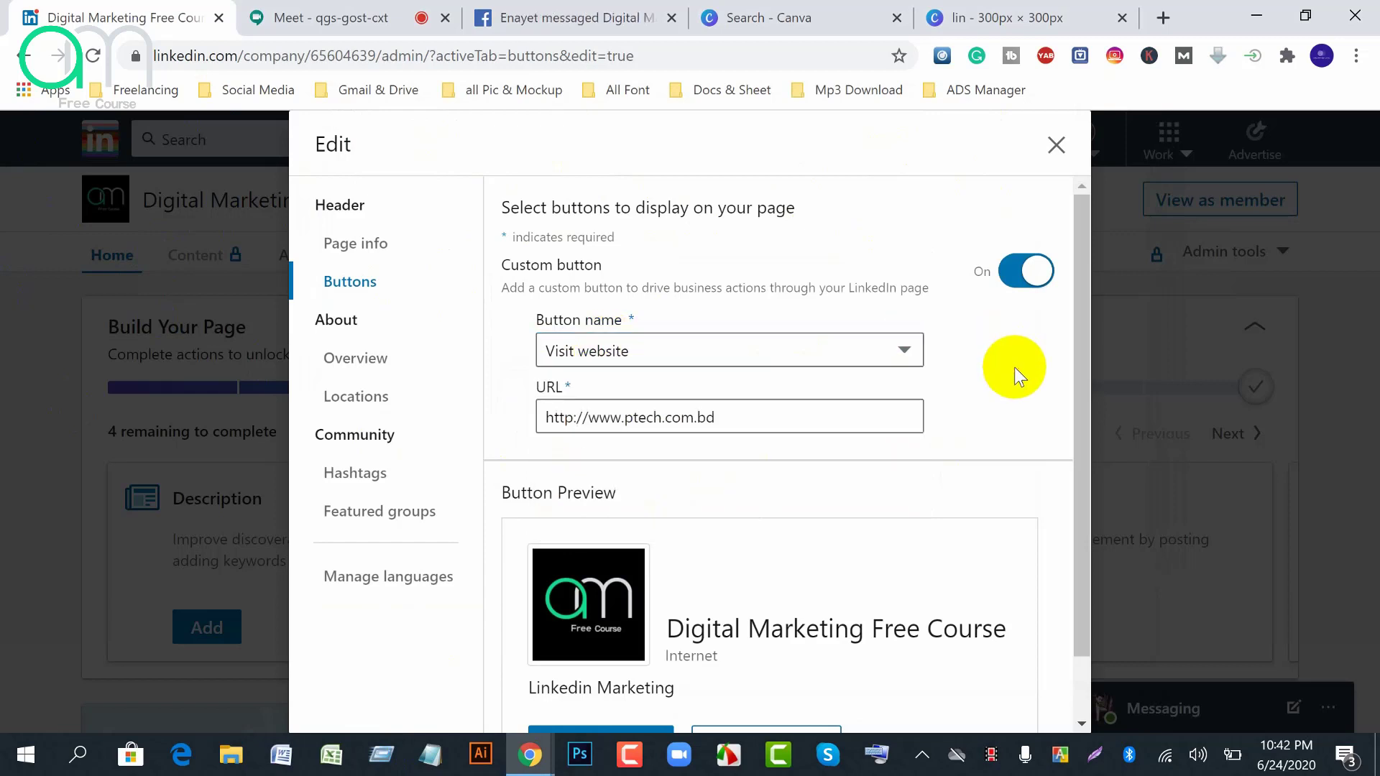
{"action": "scroll", "coordinate": [891, 546], "scroll_direction": "down", "scroll_amount": 1}
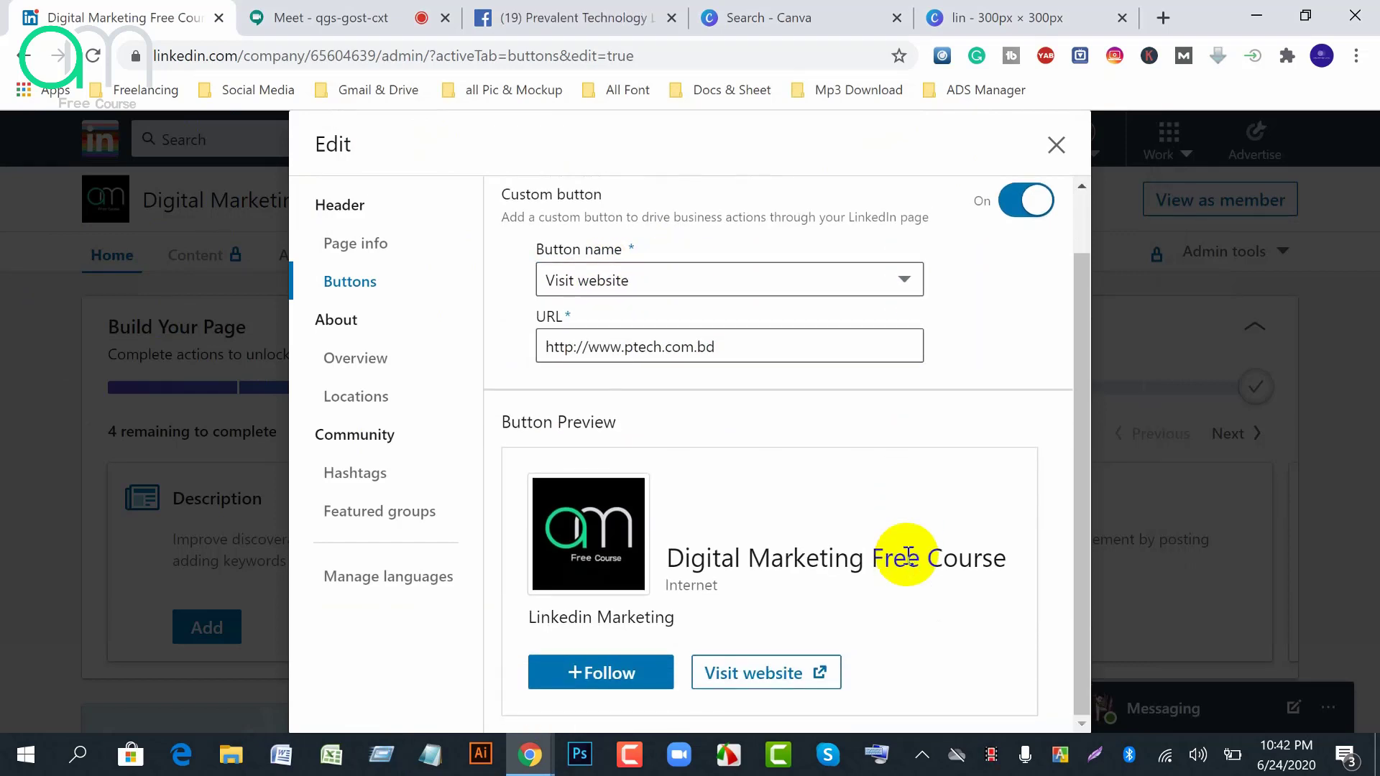
{"action": "scroll", "coordinate": [917, 535], "scroll_direction": "up", "scroll_amount": 1}
{"action": "scroll", "coordinate": [878, 585], "scroll_direction": "down", "scroll_amount": 1}
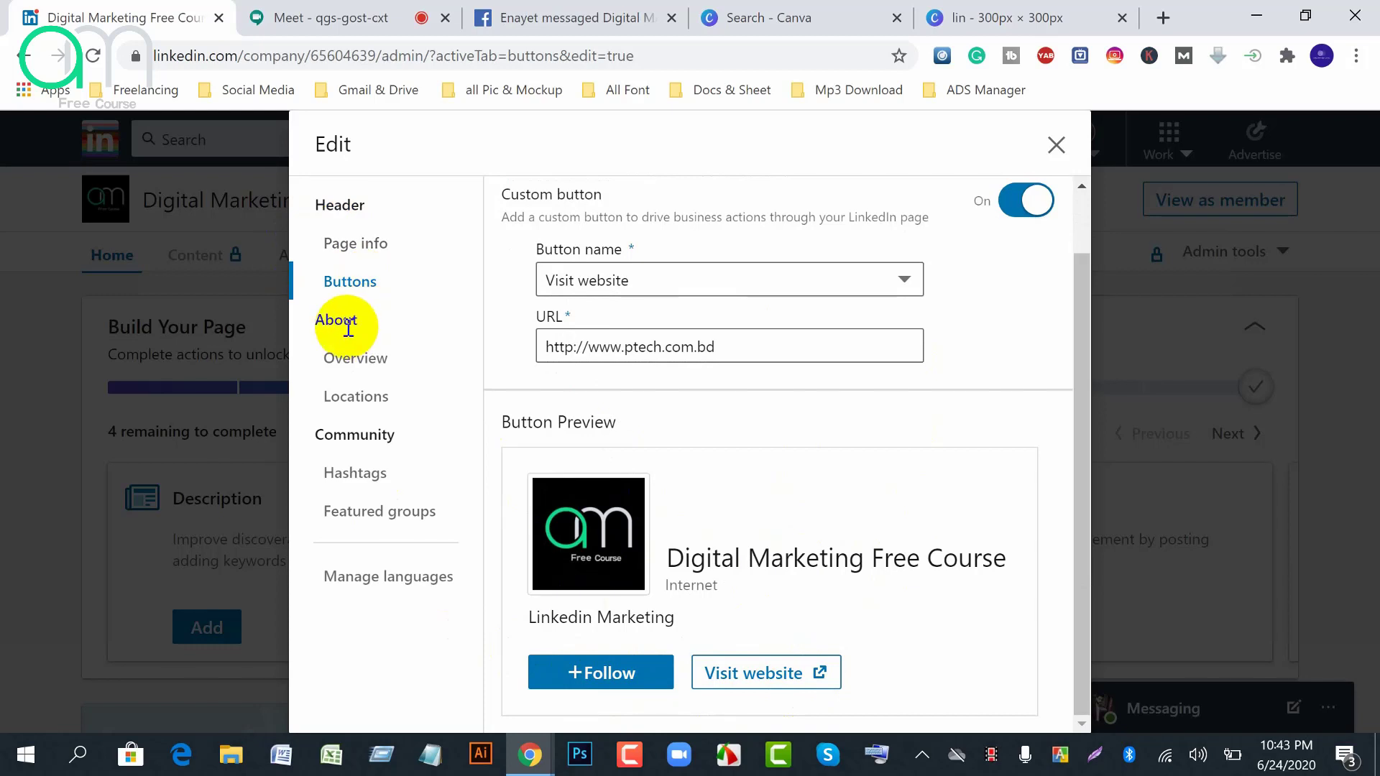
{"action": "left_click", "coordinate": [355, 363]}
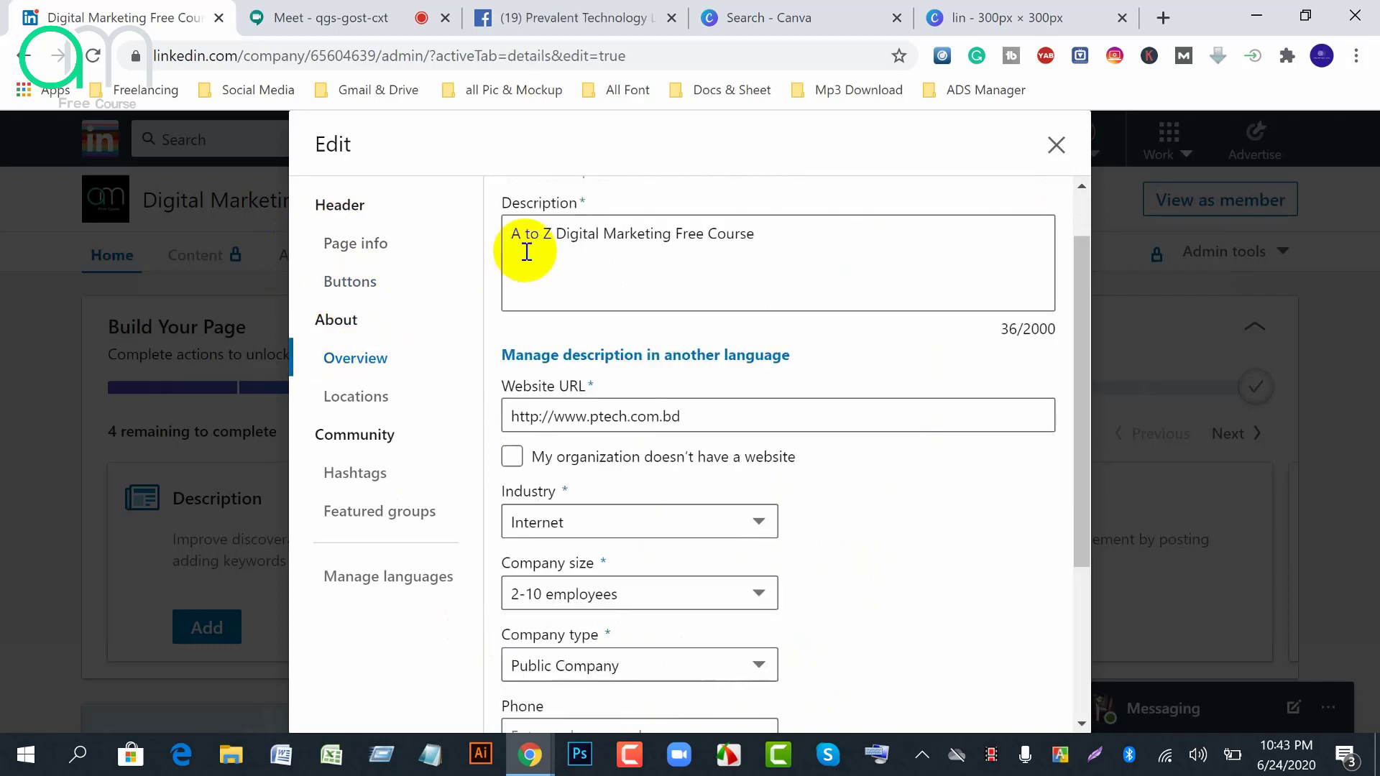
Start a new page location with Bangladesh as the Country/Region
{"action": "left_click", "coordinate": [368, 403]}
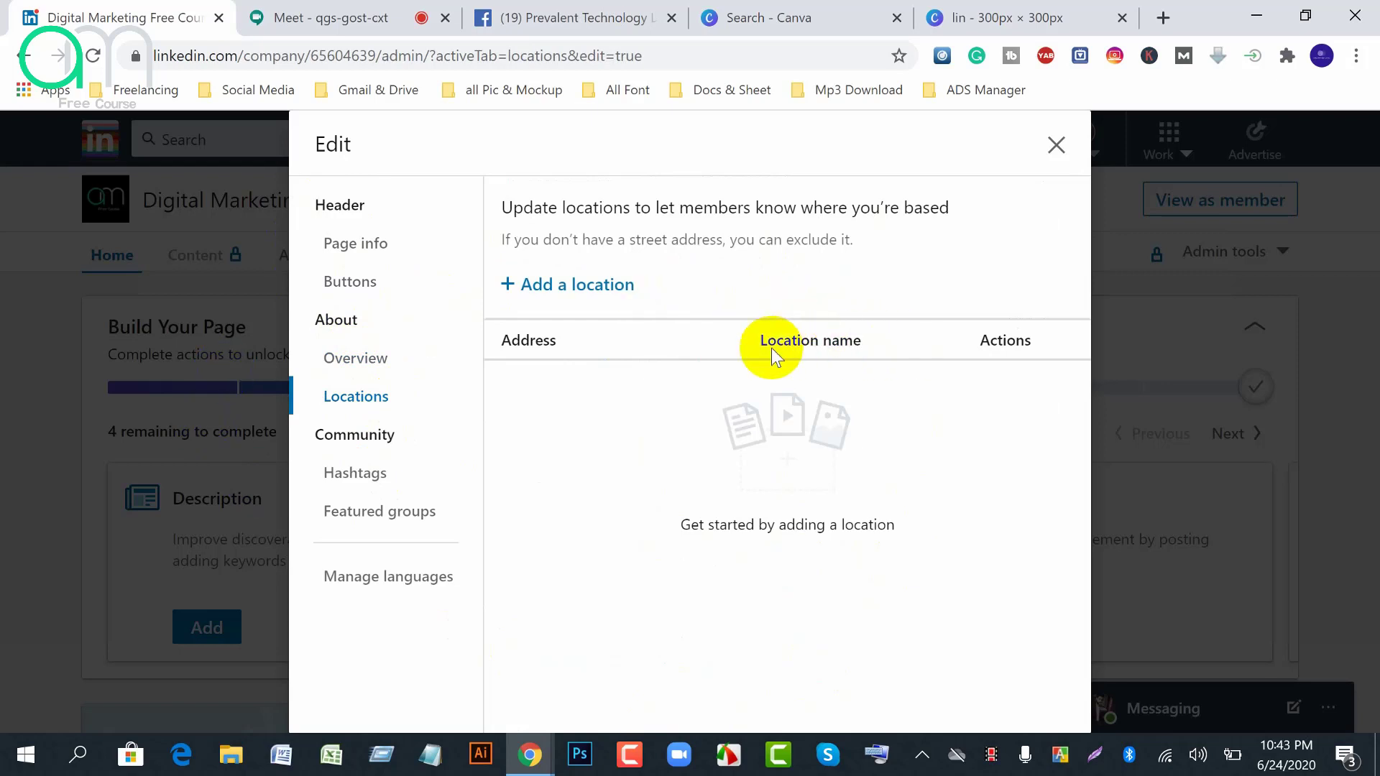
{"action": "left_click", "coordinate": [516, 288]}
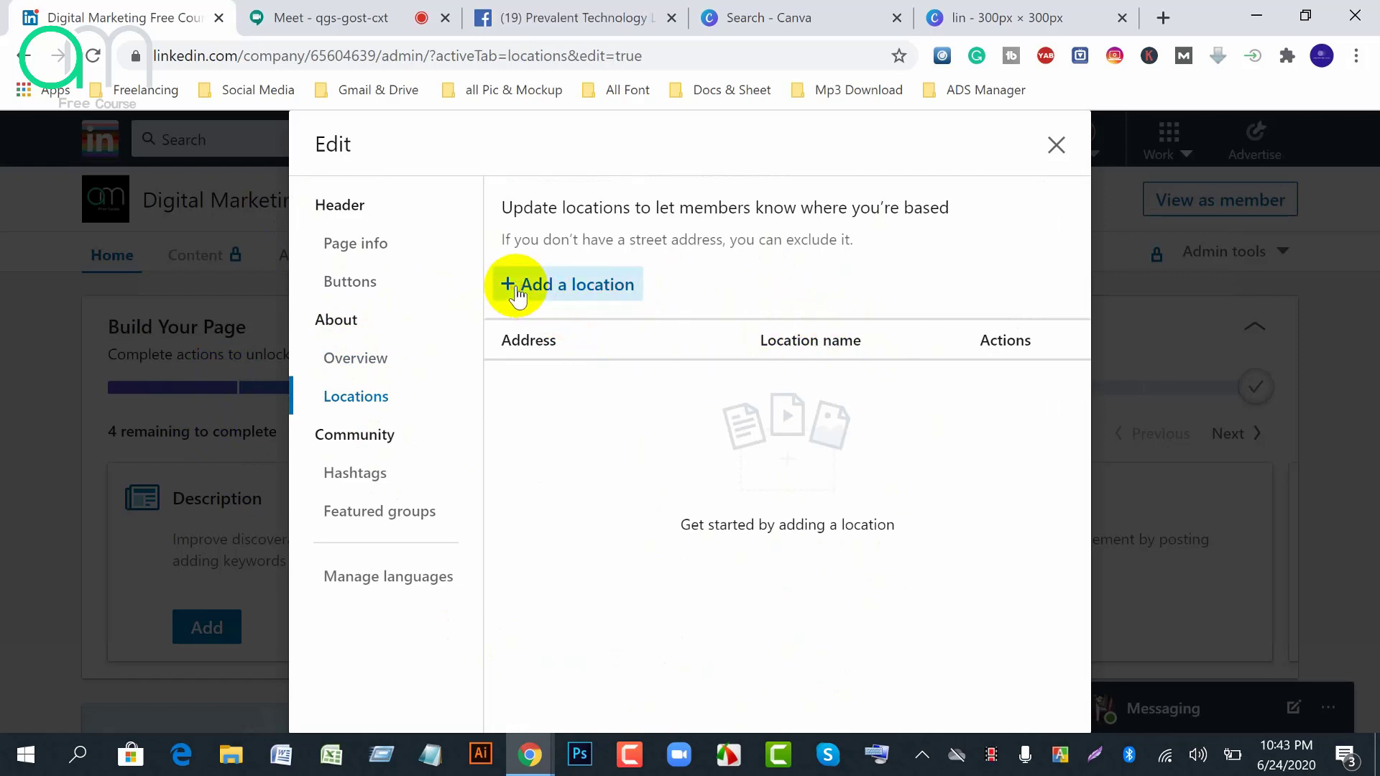
{"action": "left_click", "coordinate": [846, 356]}
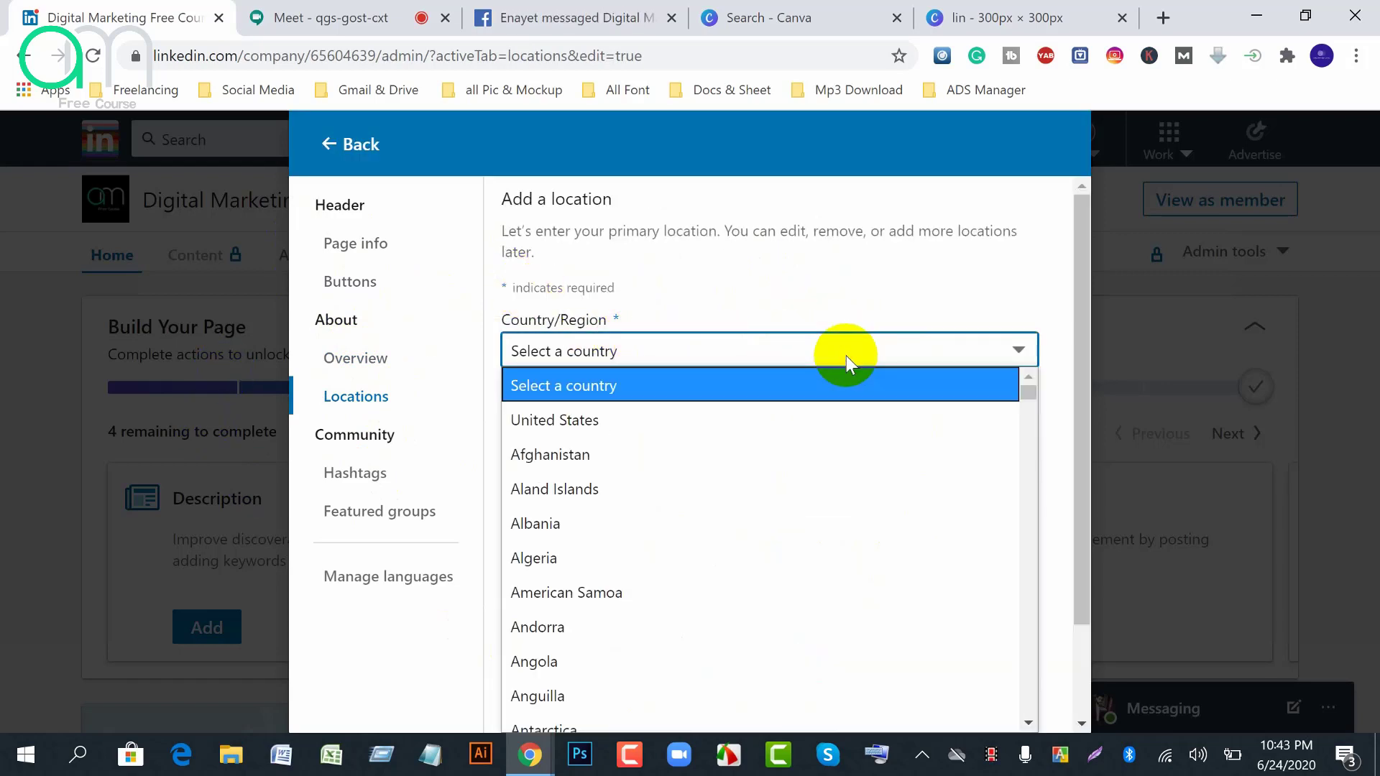
{"action": "type", "text": "ban"}
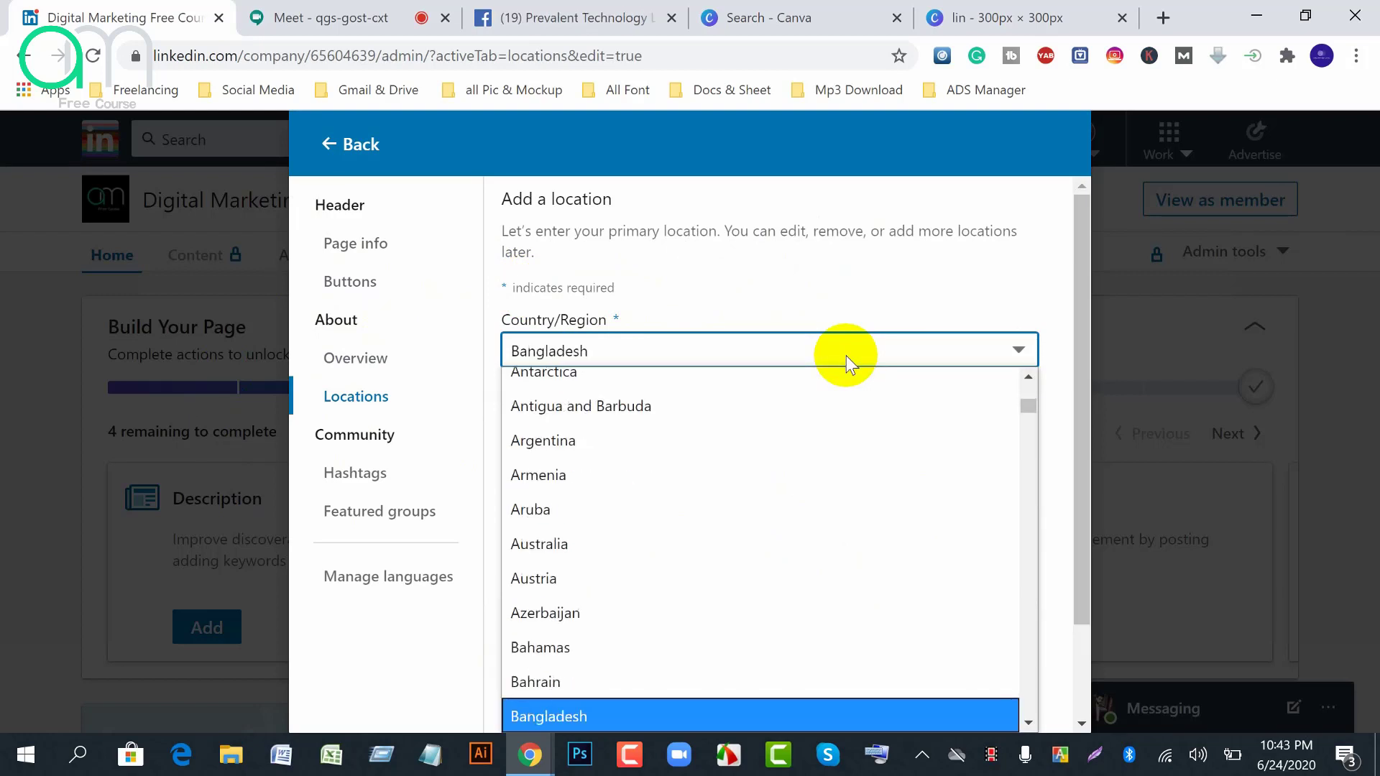
{"action": "key", "text": "Up"}
{"action": "key", "text": "Up"}
{"action": "key", "text": "Up"}
{"action": "key", "text": "Up"}
{"action": "key", "text": "Up"}
{"action": "key", "text": "Up"}
{"action": "key", "text": "Up"}
{"action": "key", "text": "Up"}
{"action": "key", "text": "Up"}
{"action": "key", "text": "Up"}
{"action": "key", "text": "Up"}
{"action": "key", "text": "Up"}
{"action": "scroll", "coordinate": [616, 366], "scroll_direction": "up", "scroll_amount": 3}
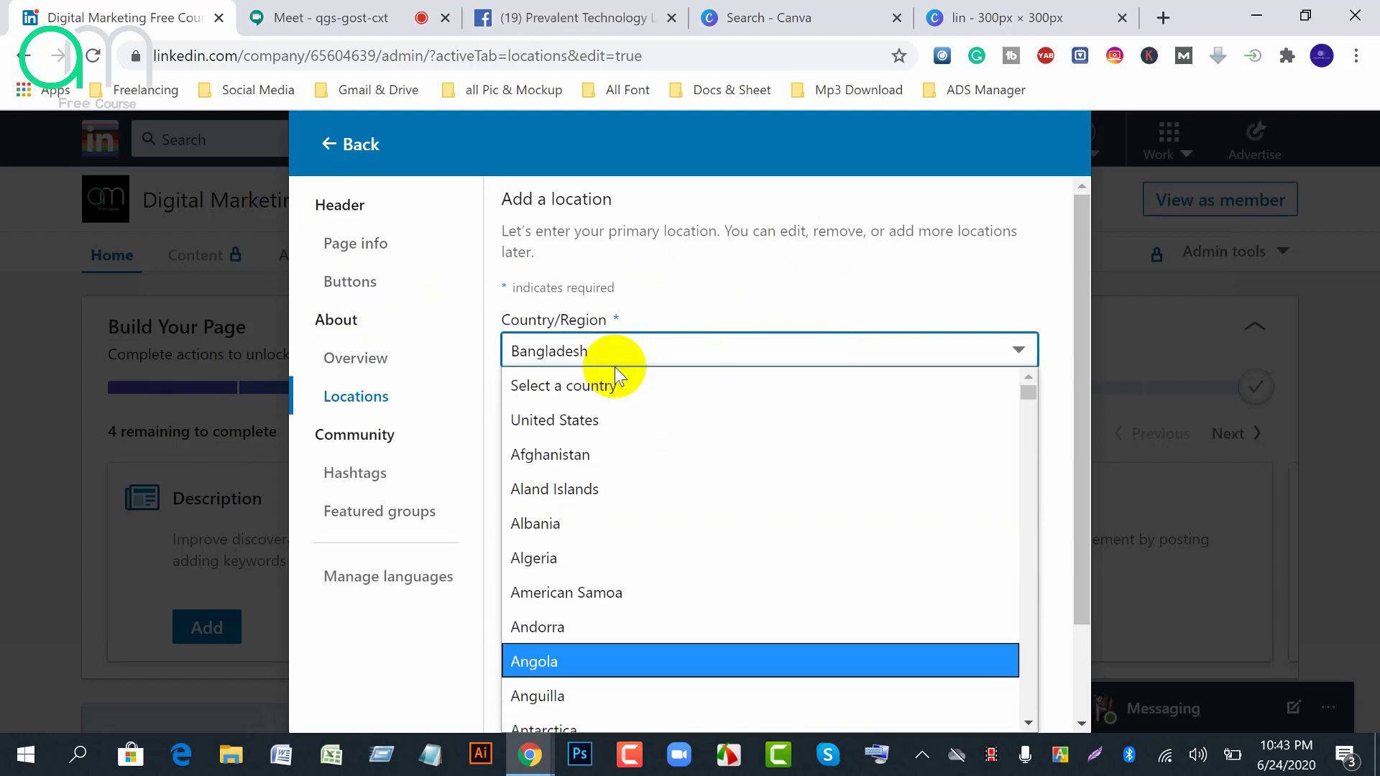
{"action": "left_click", "coordinate": [620, 359]}
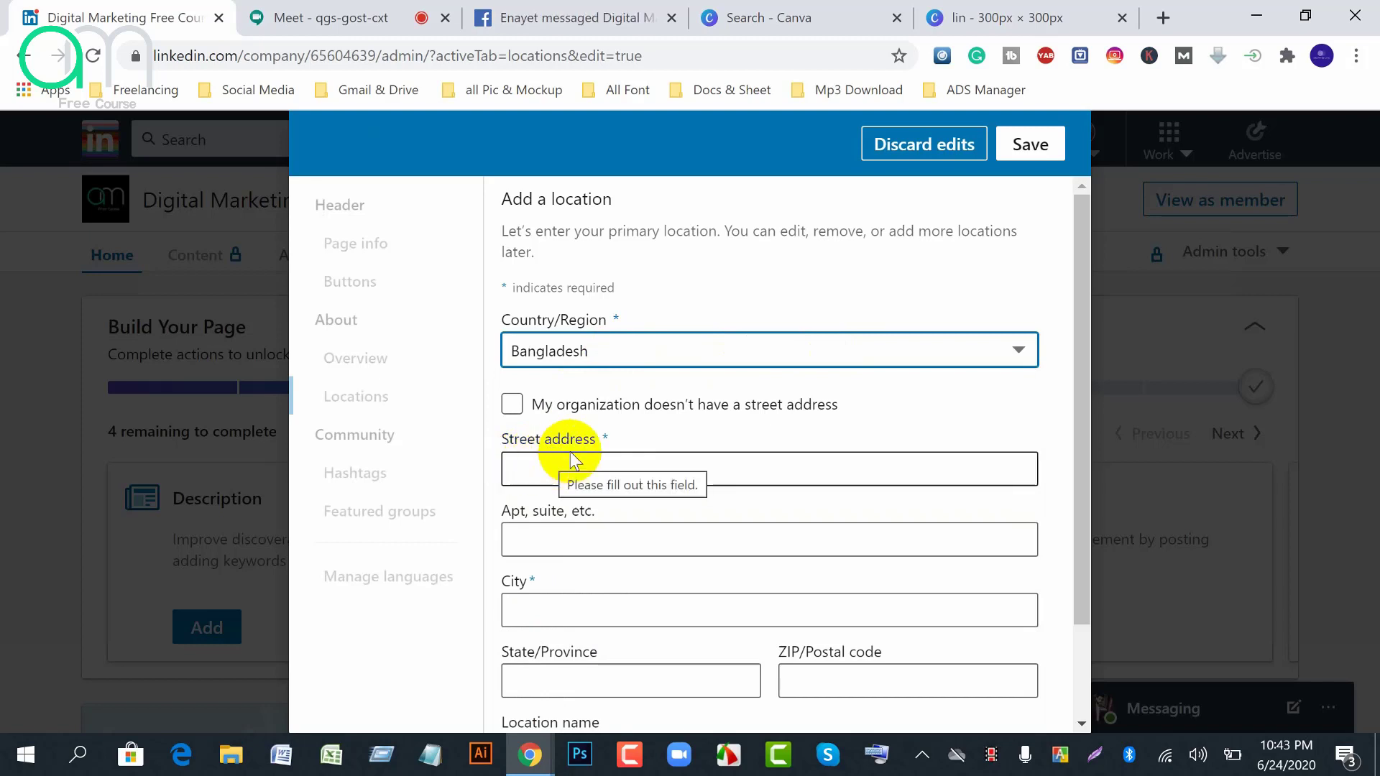
Type 'Uttara dh' as the street address and erase the mistyped letters
{"action": "left_click", "coordinate": [568, 475]}
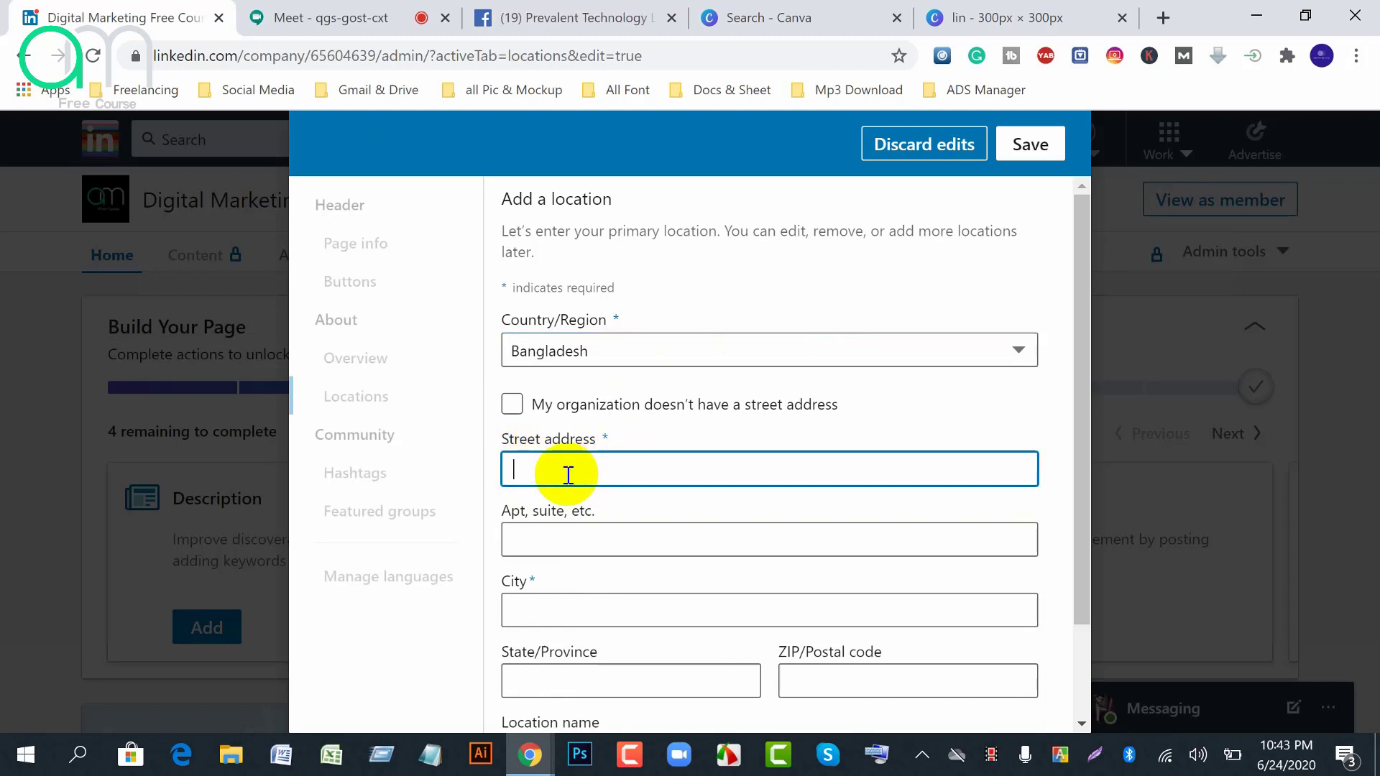
{"action": "type", "text": "Uttara"}
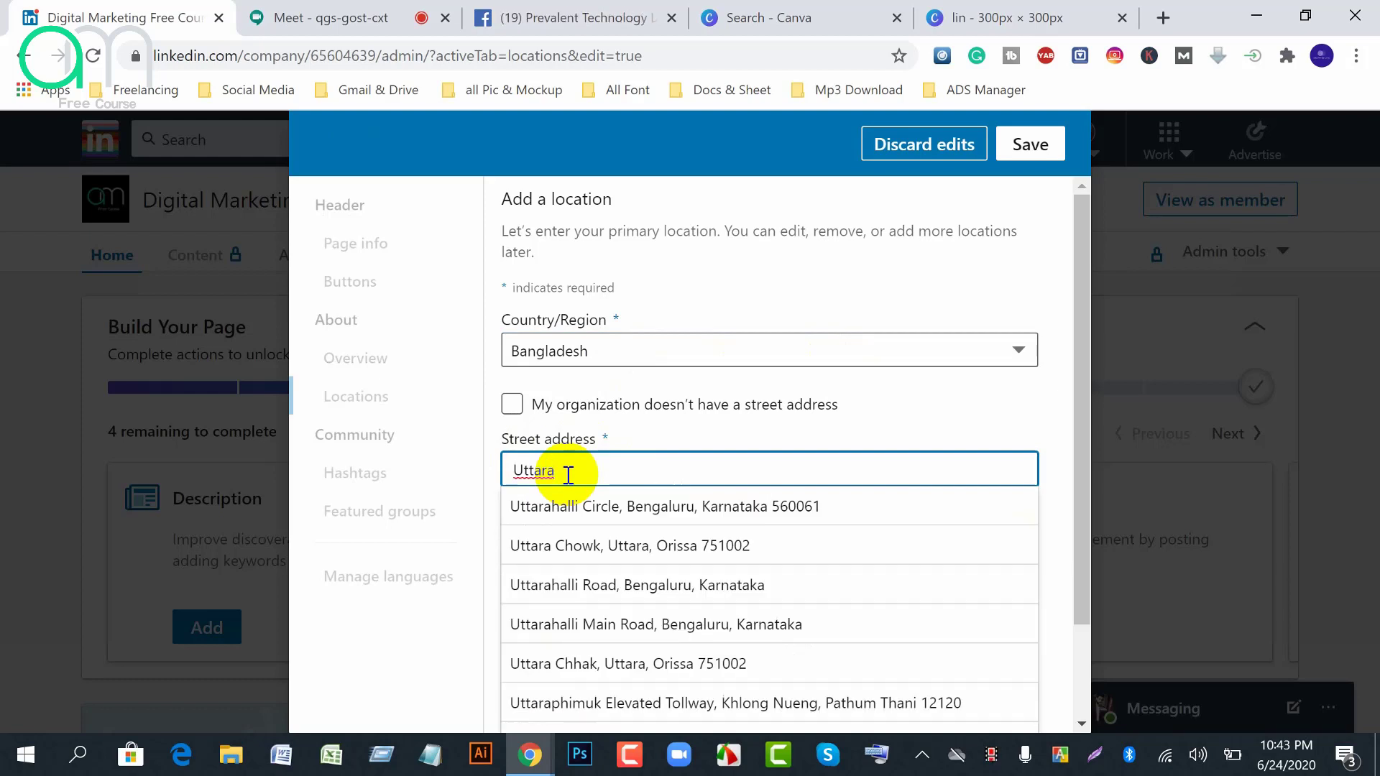
{"action": "type", "text": " dh"}
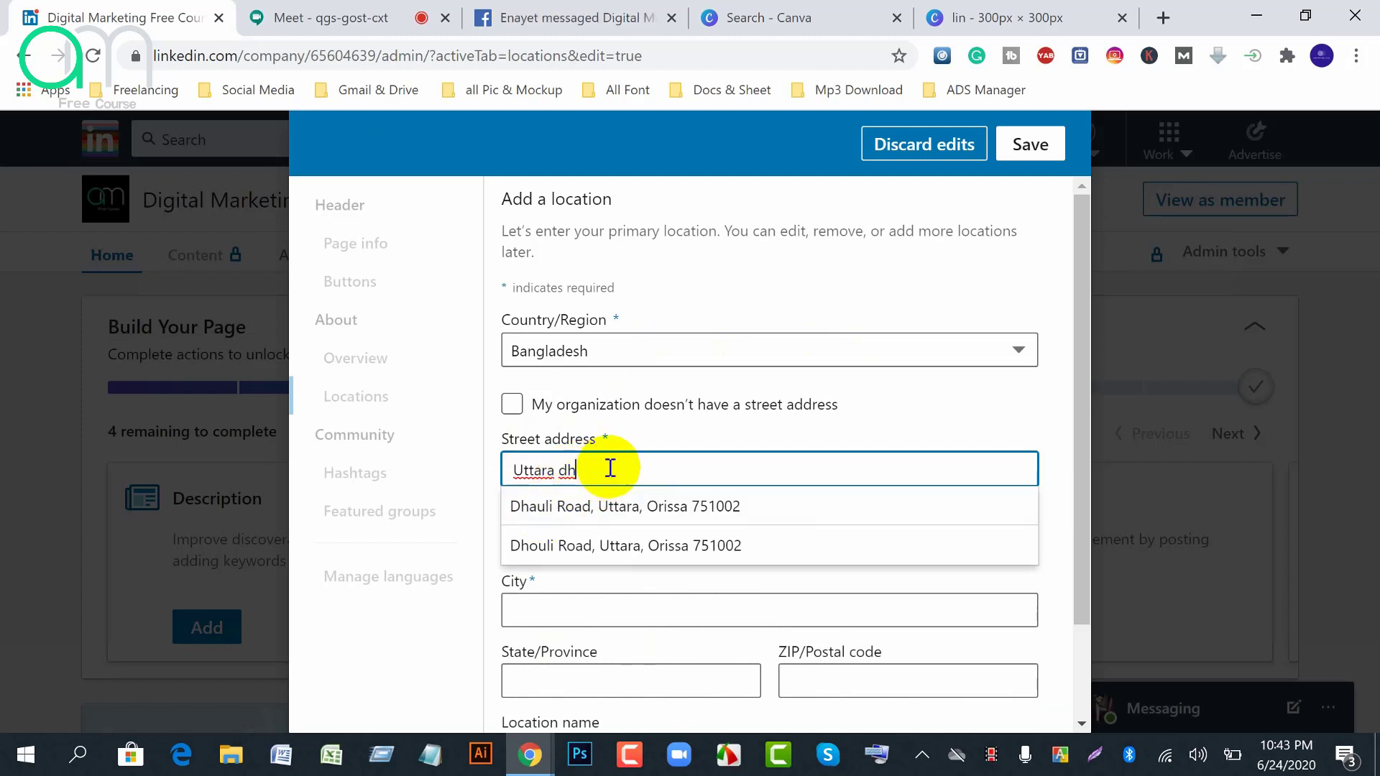
{"action": "key", "text": "BackSpace"}
{"action": "key", "text": "BackSpace"}
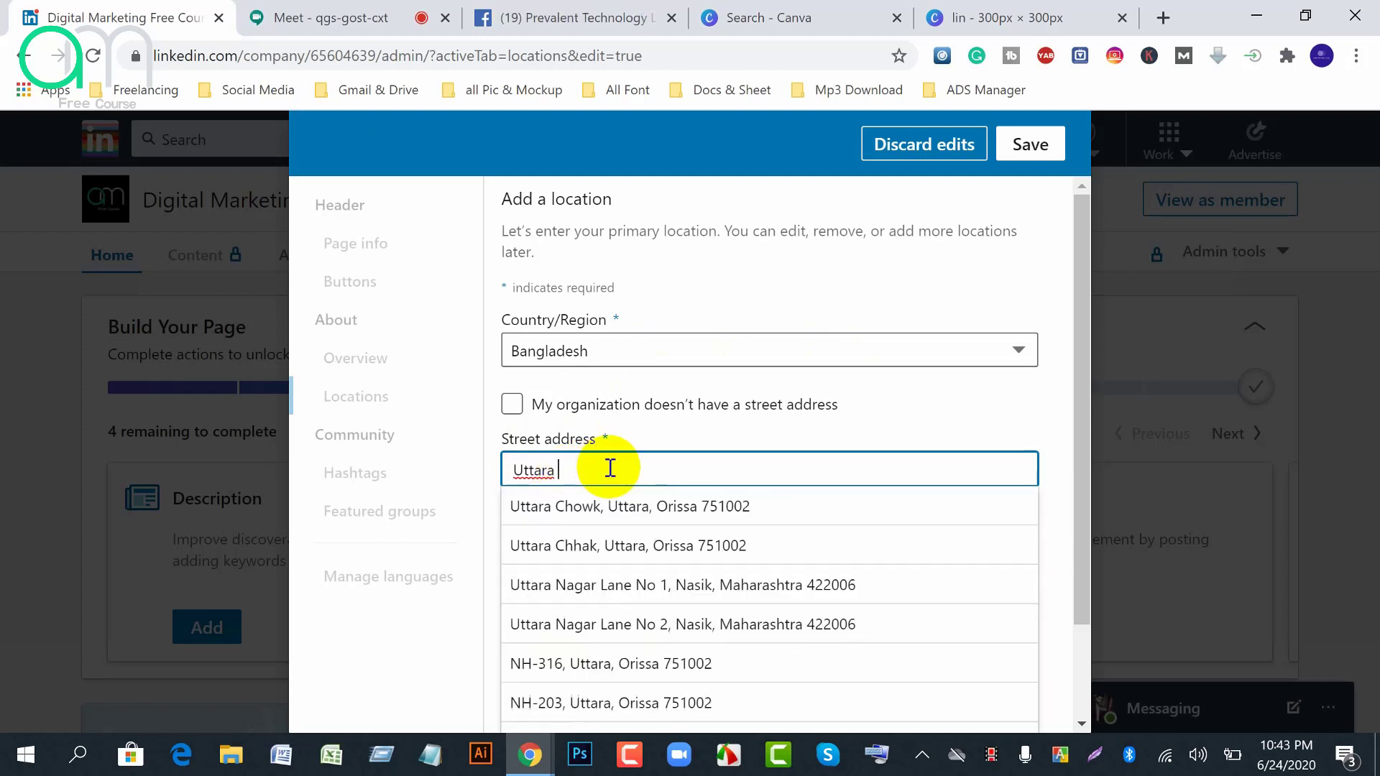
{"action": "scroll", "coordinate": [727, 657], "scroll_direction": "down", "scroll_amount": 2}
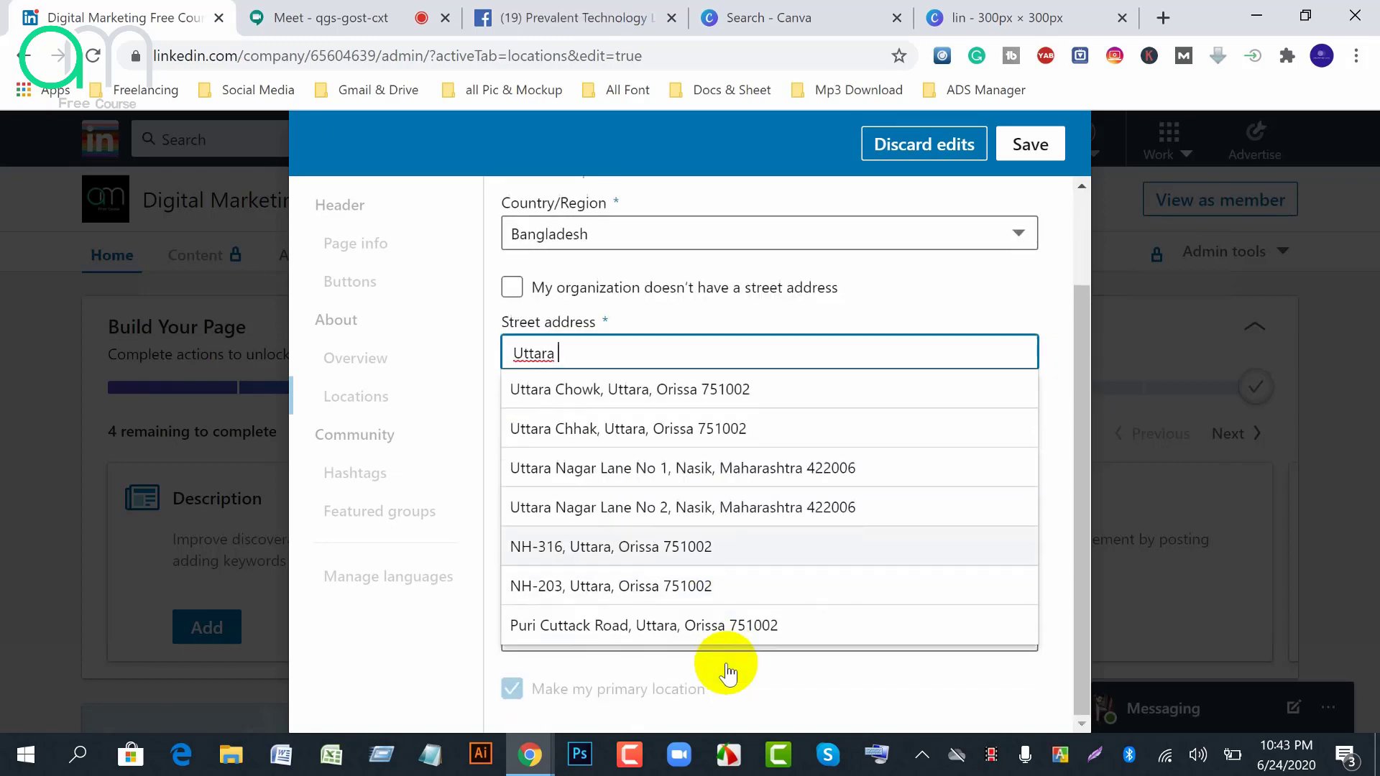
{"action": "scroll", "coordinate": [727, 666], "scroll_direction": "up", "scroll_amount": 2}
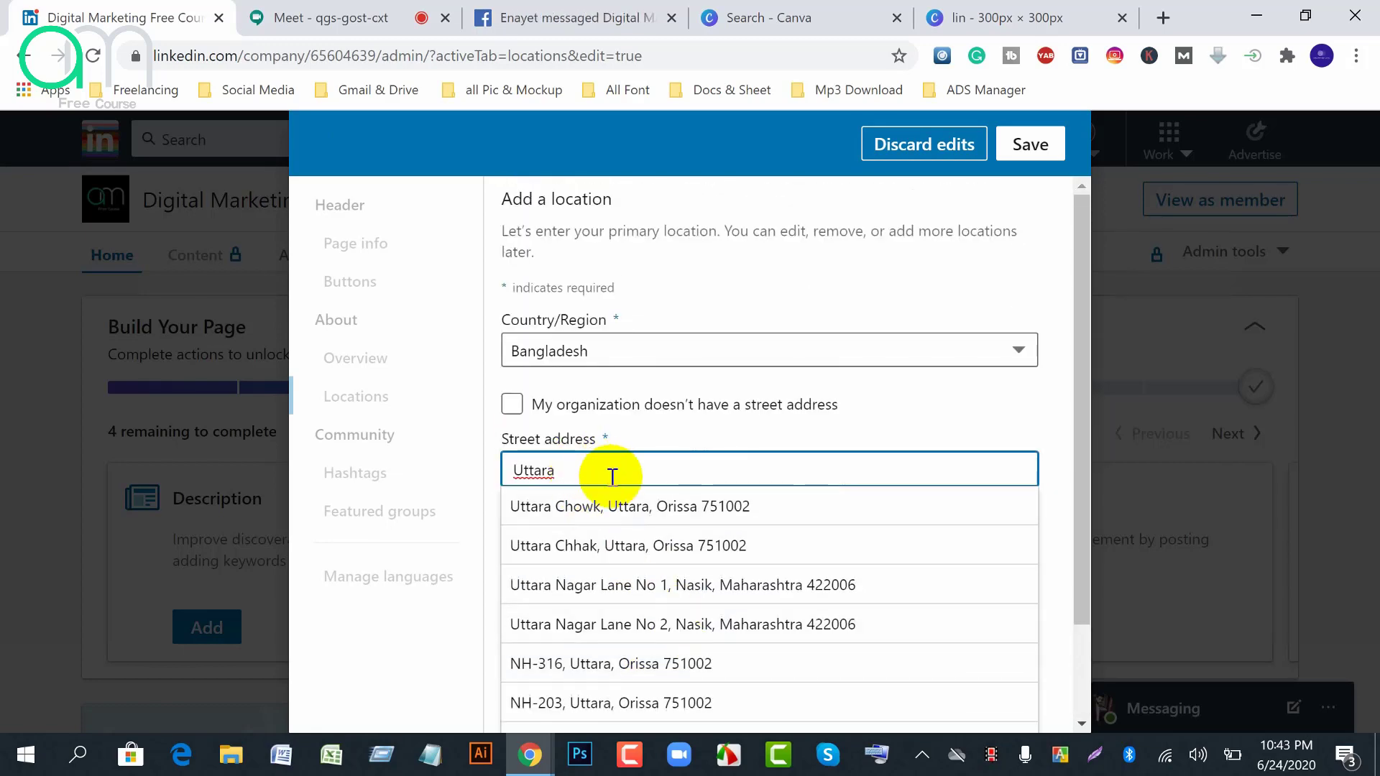
{"action": "type", "text": "D"}
{"action": "key", "text": "BackSpace"}
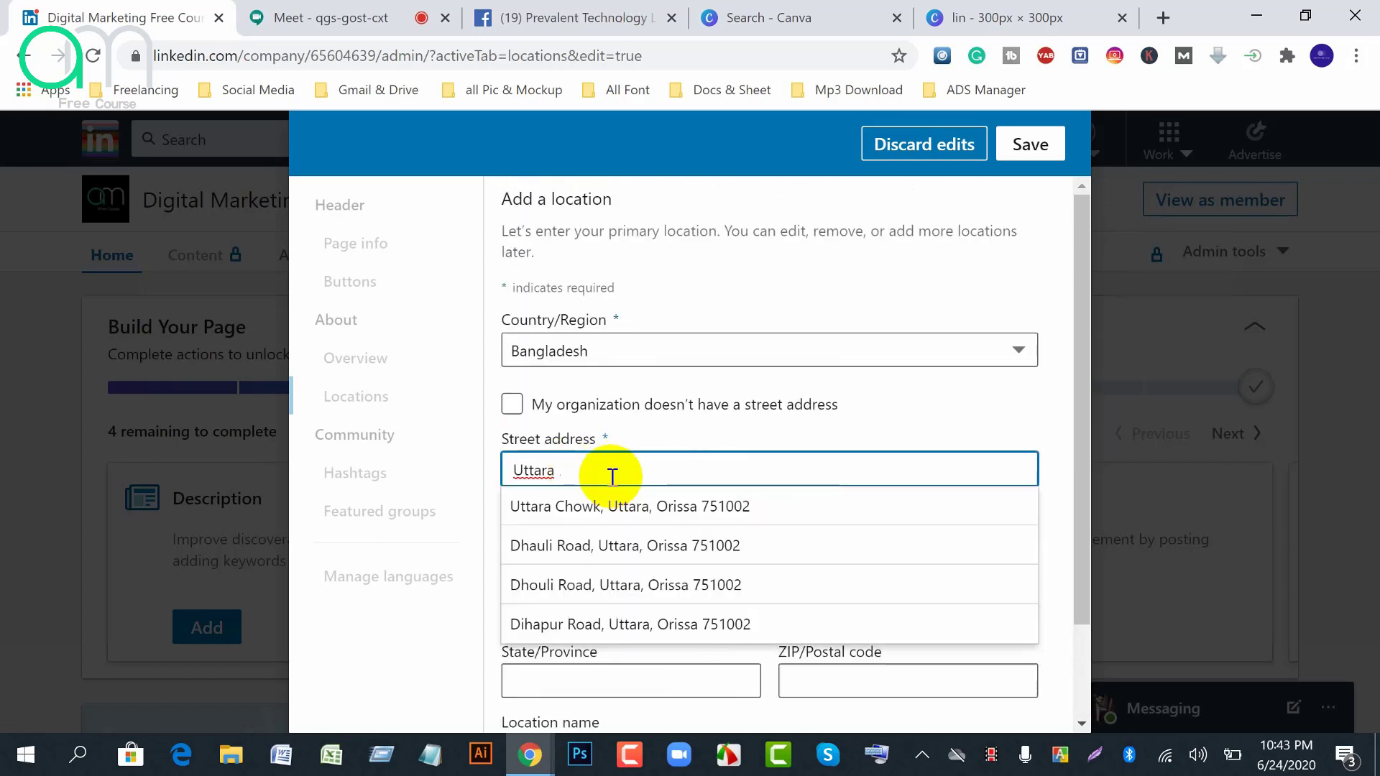
{"action": "key", "text": "BackSpace"}
{"action": "key", "text": "BackSpace"}
{"action": "key", "text": "BackSpace"}
{"action": "key", "text": "BackSpace"}
Retry the street address against the suggestions, settling on 'Uttara', and dismiss the list
{"action": "type", "text": "Dhaka"}
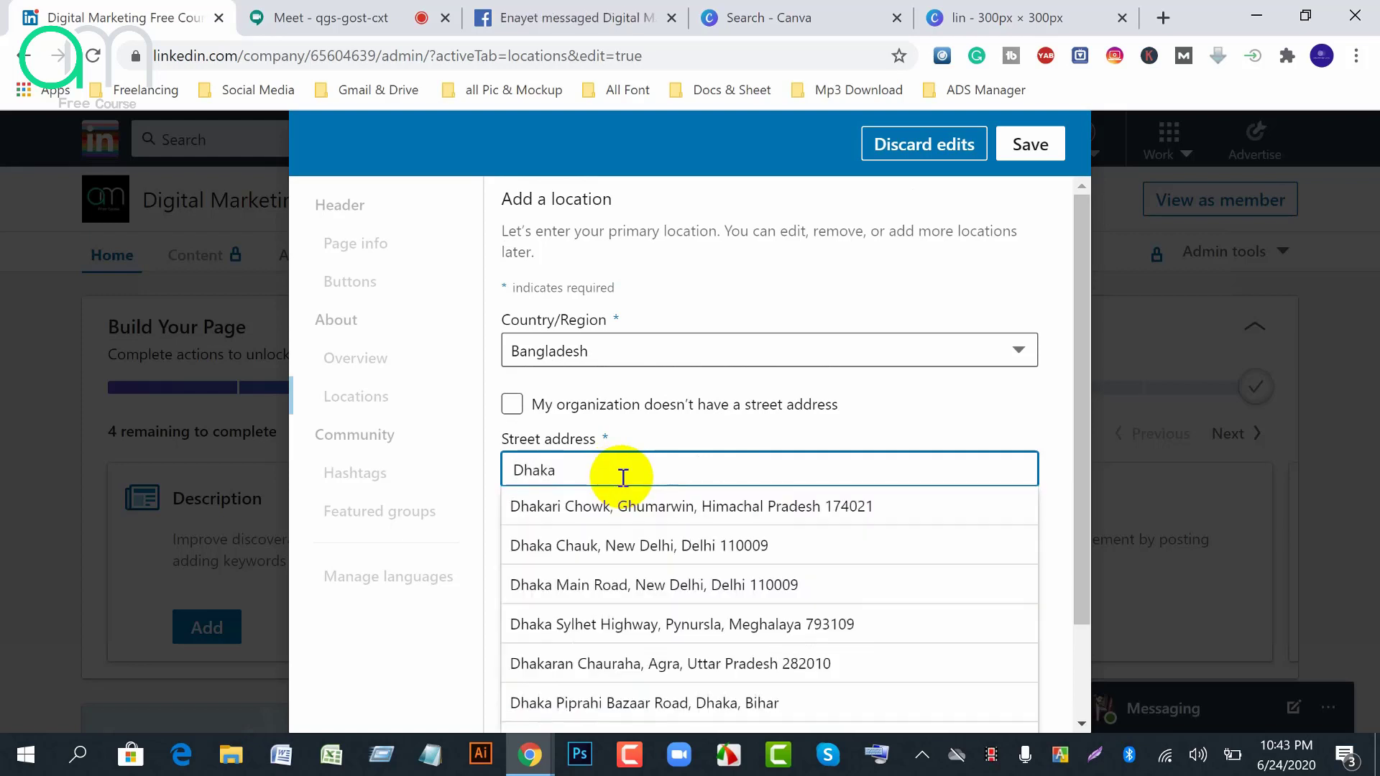
{"action": "scroll", "coordinate": [687, 651], "scroll_direction": "down", "scroll_amount": 2}
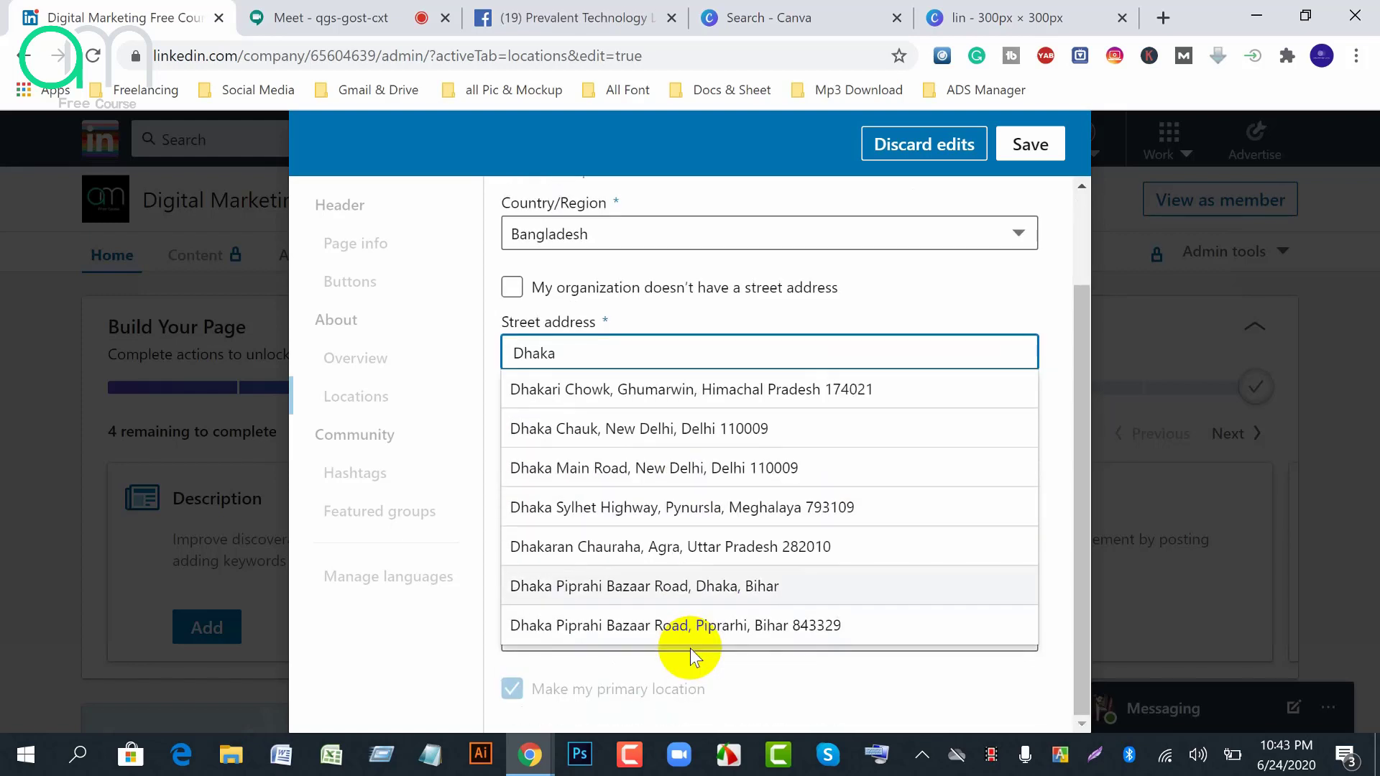
{"action": "scroll", "coordinate": [647, 575], "scroll_direction": "up", "scroll_amount": 2}
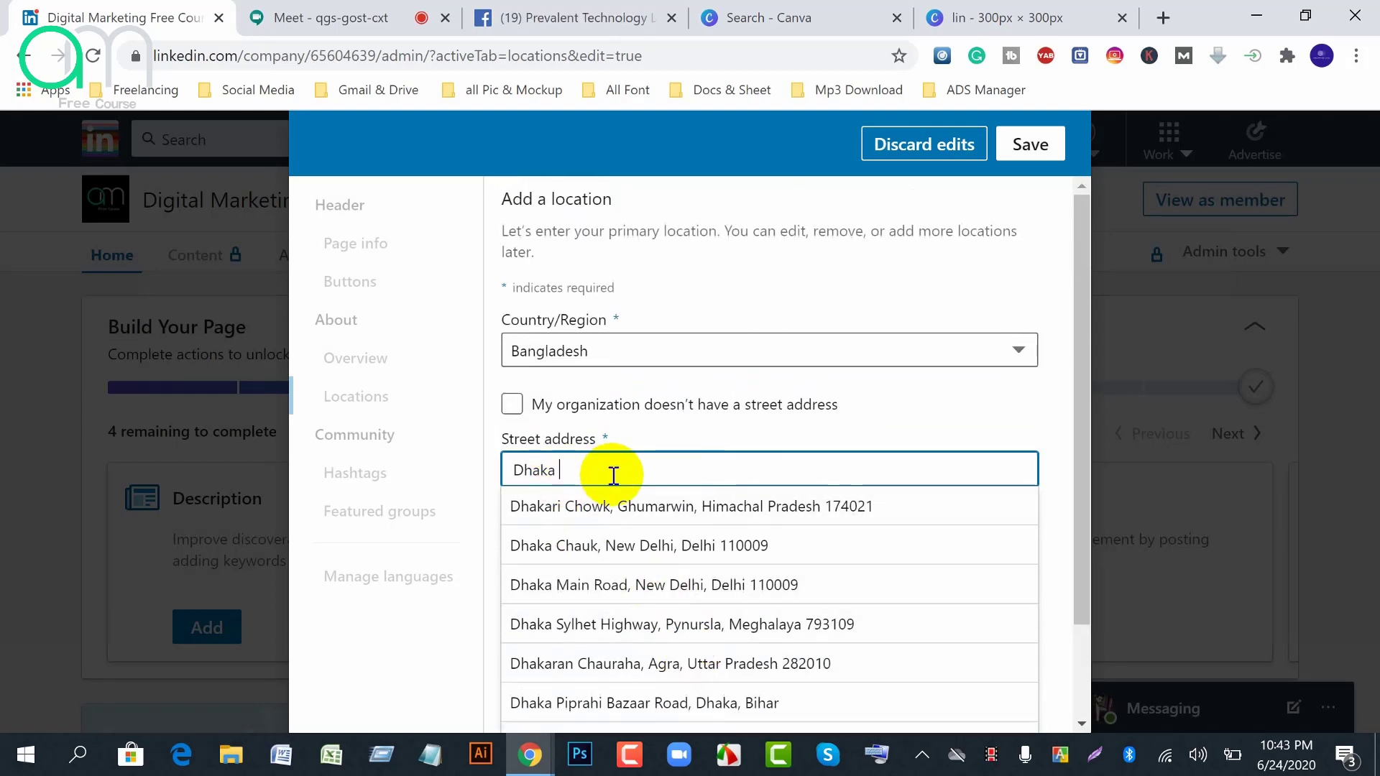
{"action": "type", "text": "ban"}
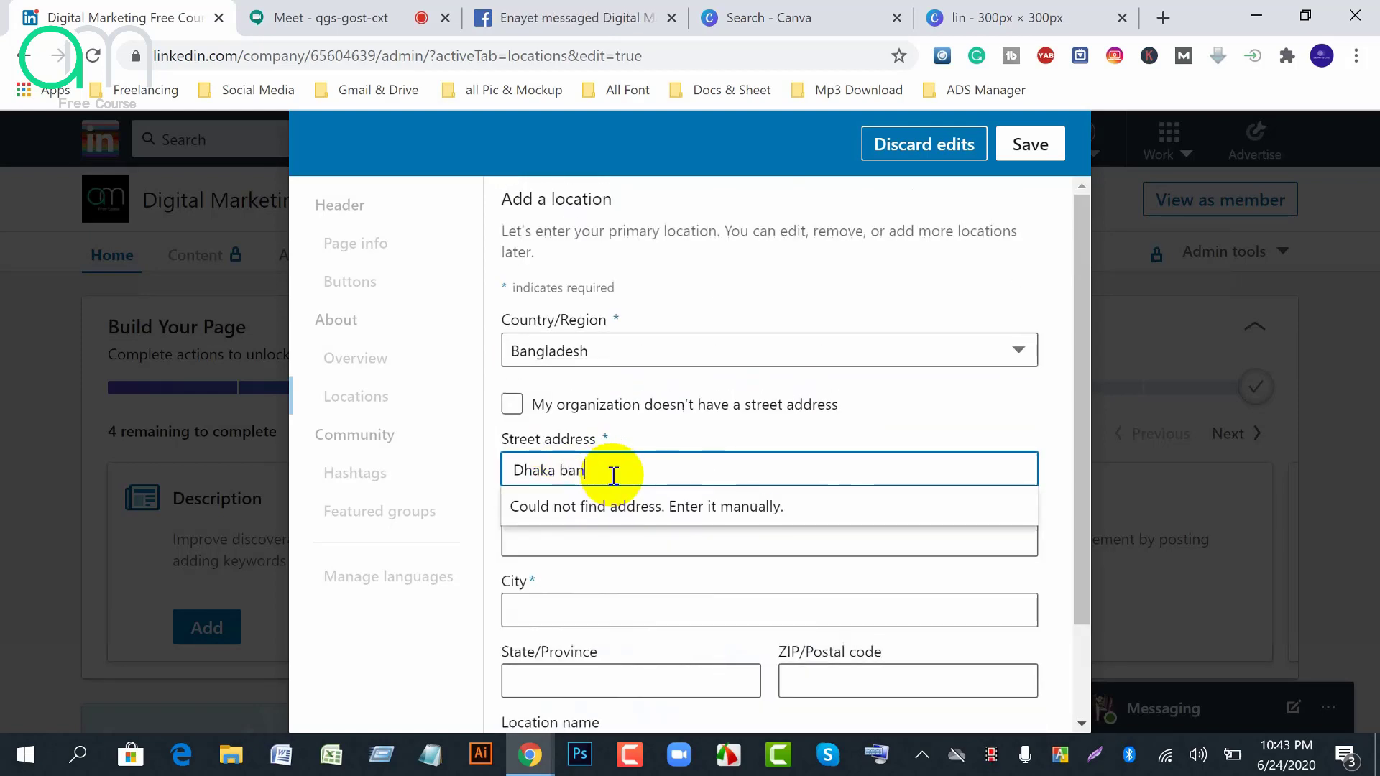
{"action": "key", "text": "BackSpace"}
{"action": "key", "text": "BackSpace"}
{"action": "key", "text": "BackSpace"}
{"action": "key", "text": "BackSpace"}
{"action": "key", "text": "BackSpace"}
{"action": "key", "text": "BackSpace"}
{"action": "key", "text": "BackSpace"}
{"action": "key", "text": "BackSpace"}
{"action": "key", "text": "BackSpace"}
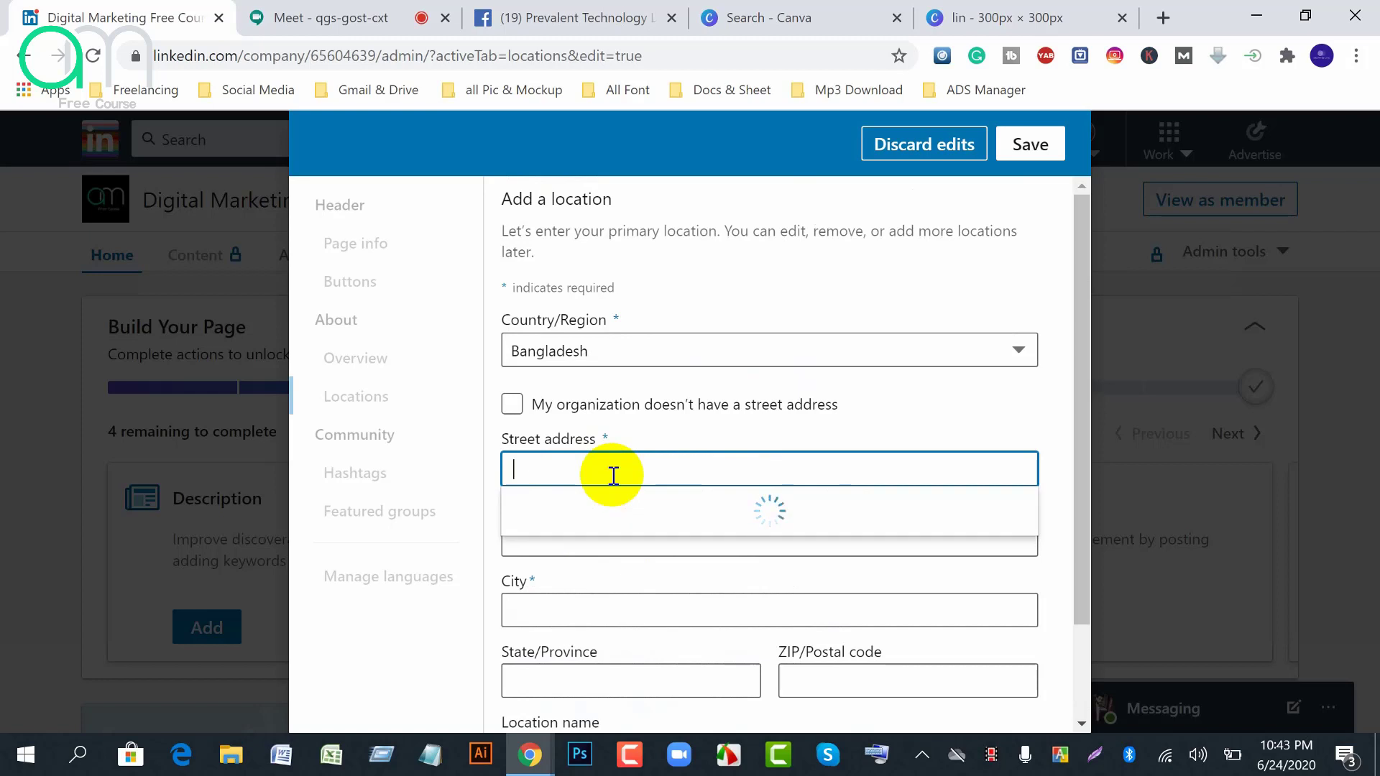
{"action": "type", "text": "Uttara"}
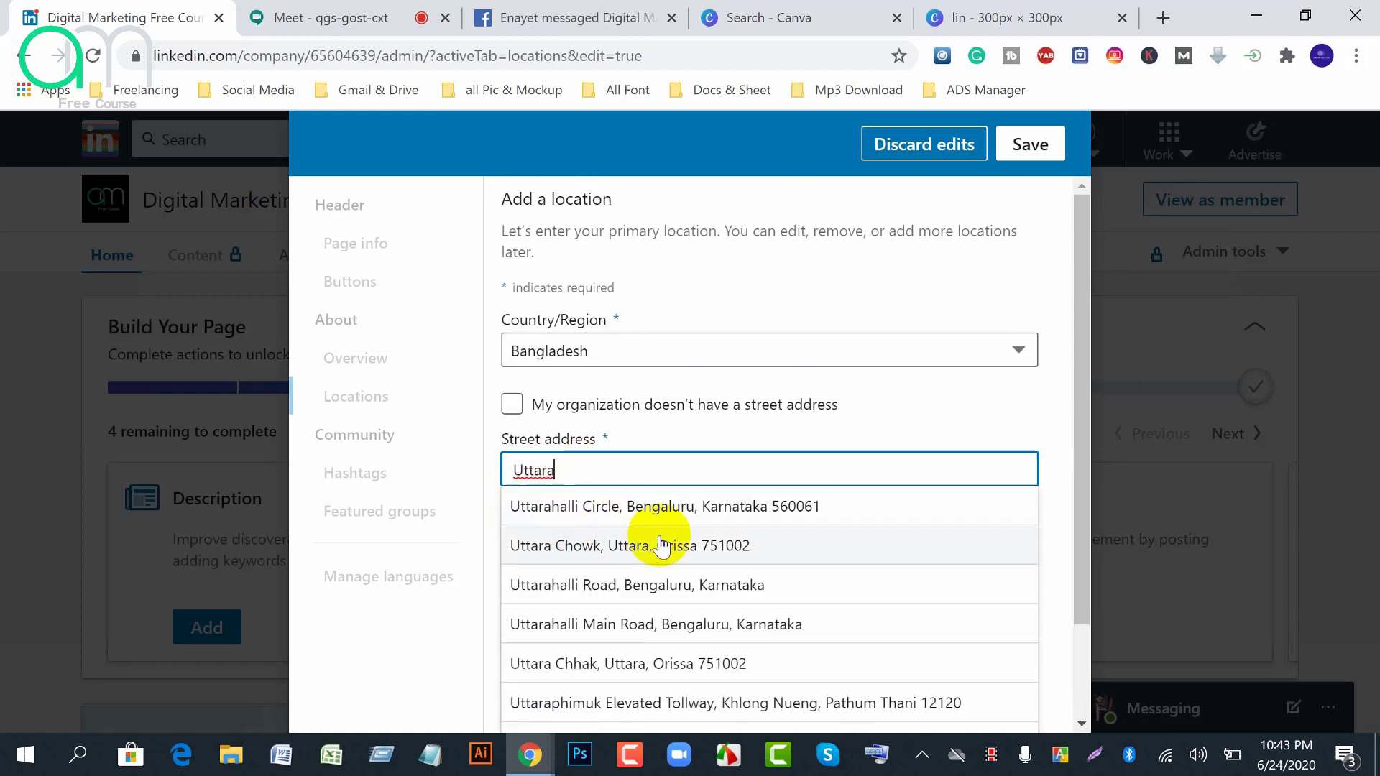
{"action": "scroll", "coordinate": [733, 618], "scroll_direction": "down", "scroll_amount": 2}
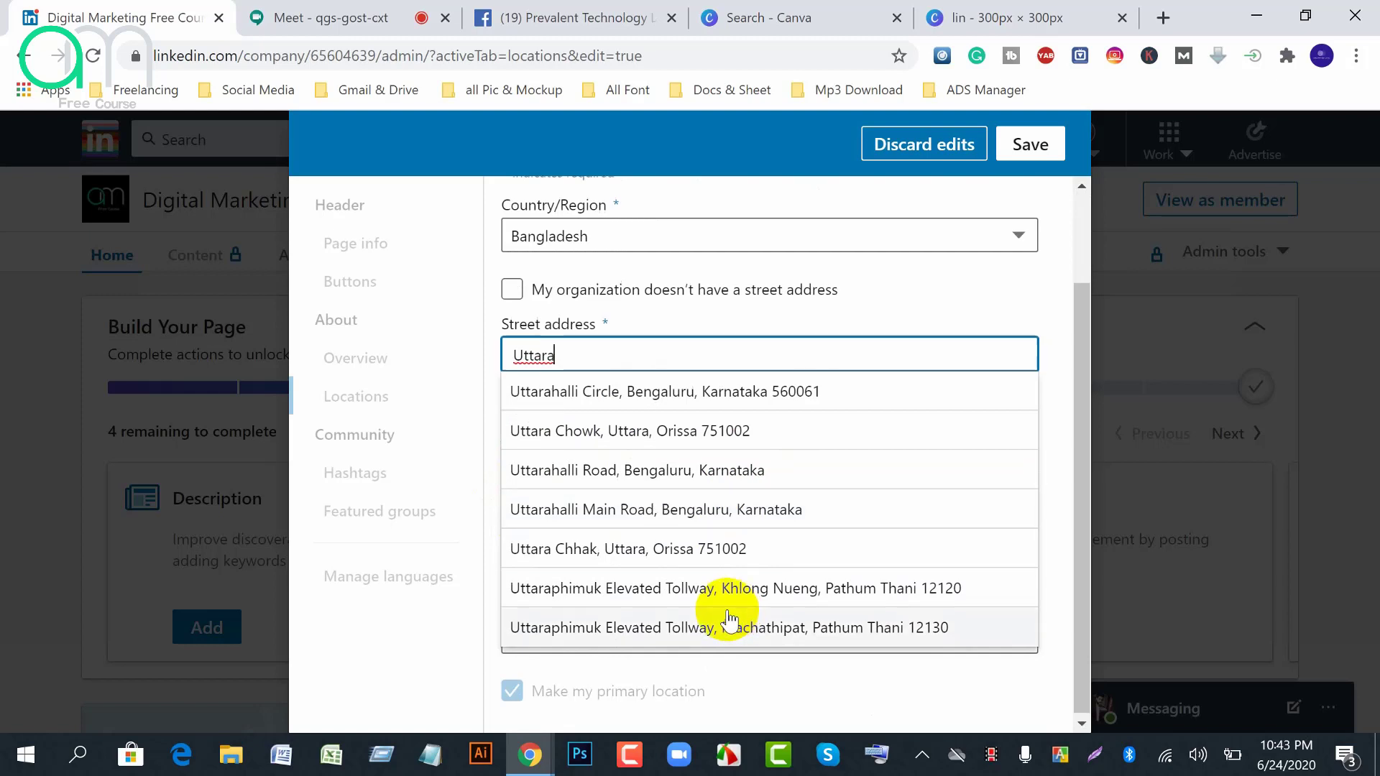
{"action": "scroll", "coordinate": [727, 616], "scroll_direction": "up", "scroll_amount": 2}
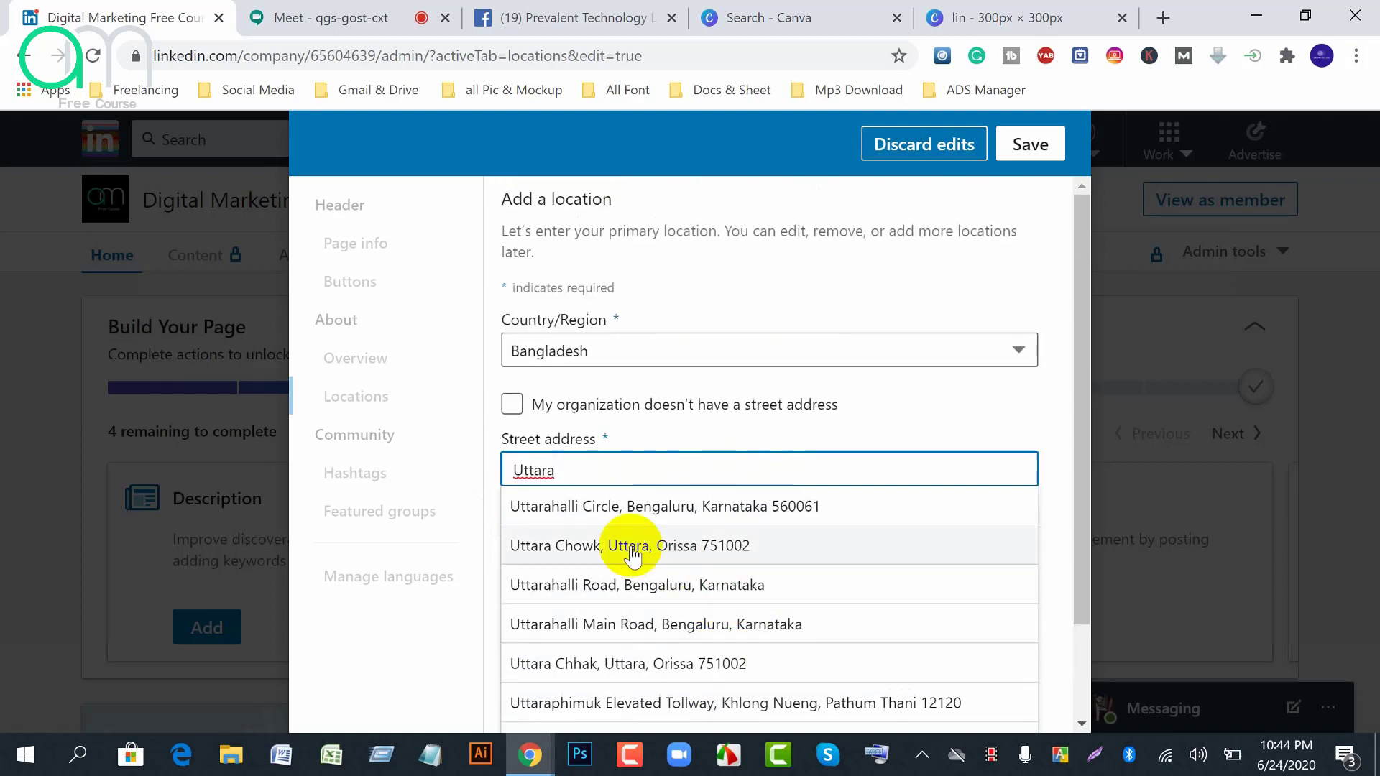
{"action": "left_click", "coordinate": [484, 548]}
Fill in City Dhaka, State/Province Uttara and postal code 1230
{"action": "left_click", "coordinate": [580, 610]}
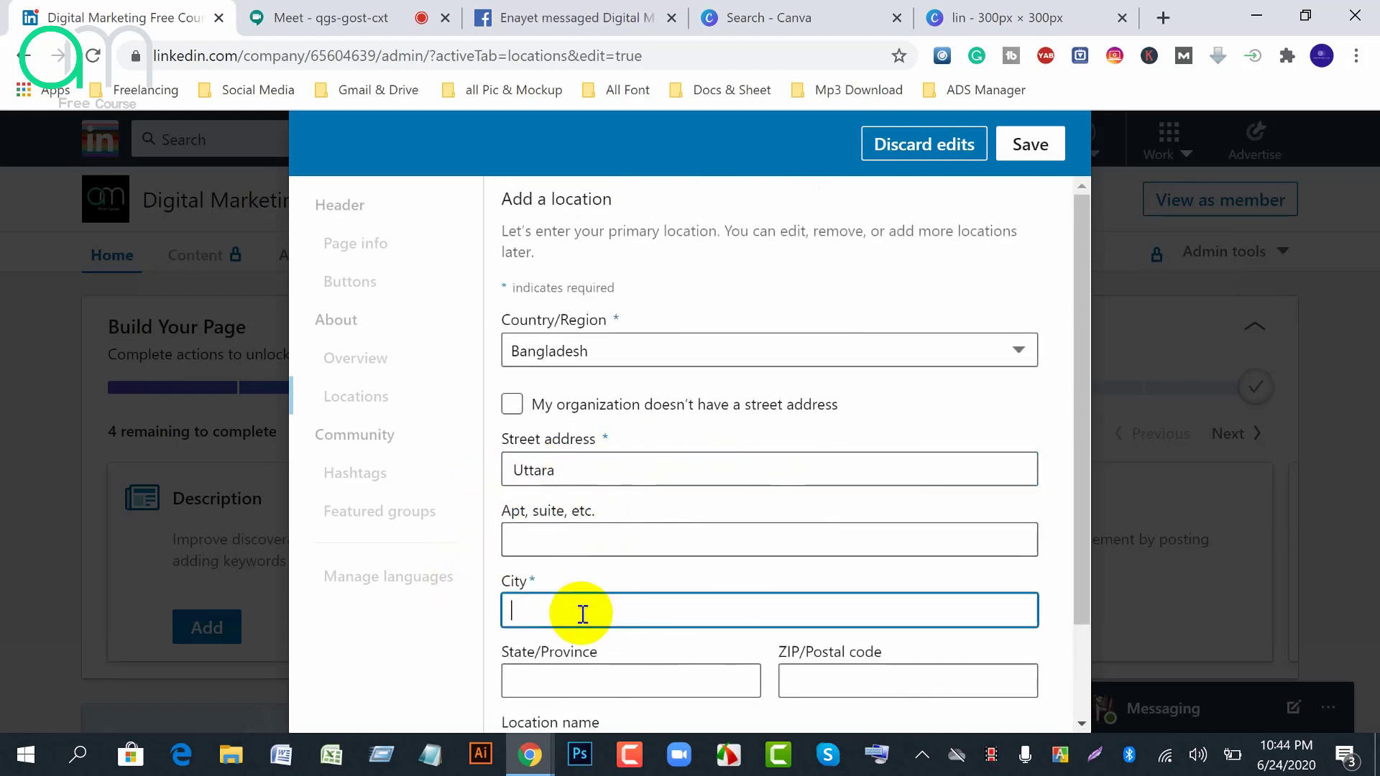
{"action": "type", "text": "Dhaka"}
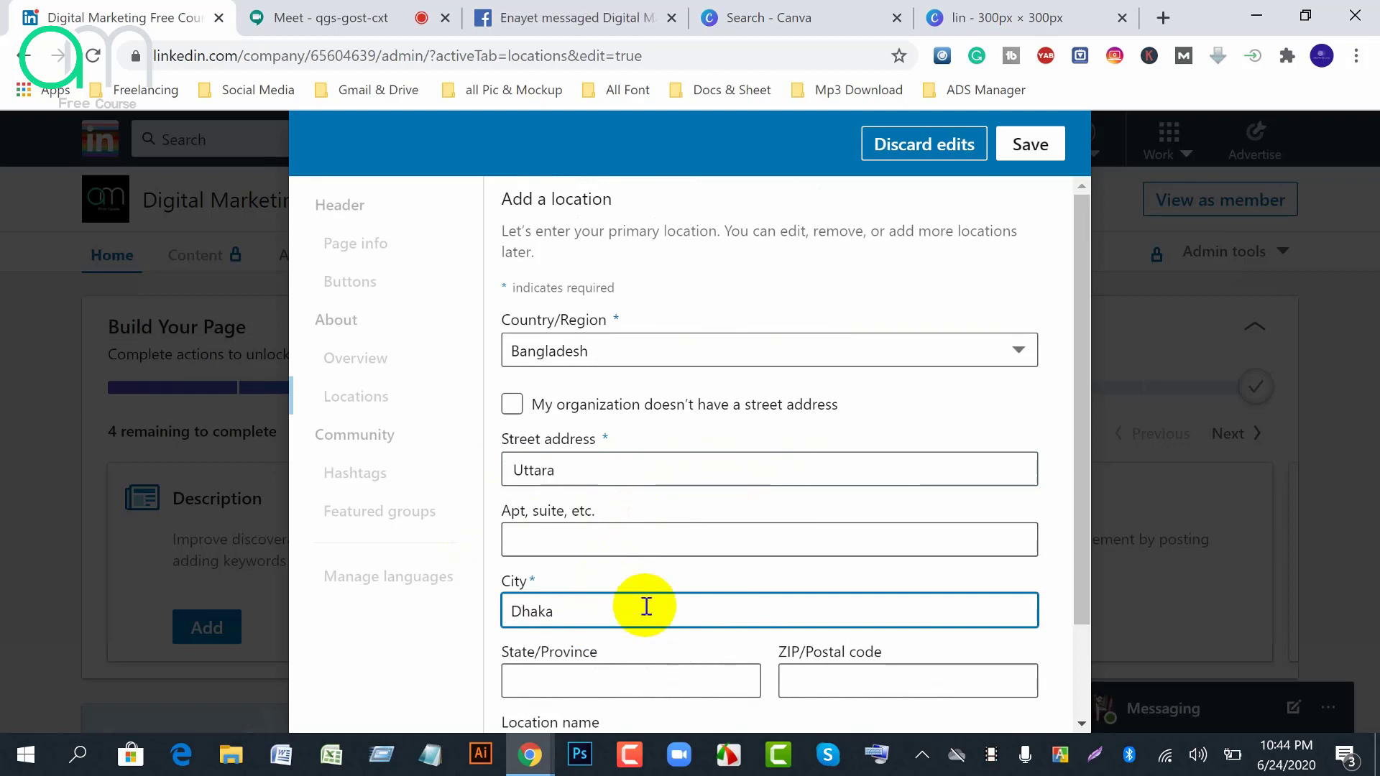
{"action": "scroll", "coordinate": [646, 605], "scroll_direction": "down", "scroll_amount": 2}
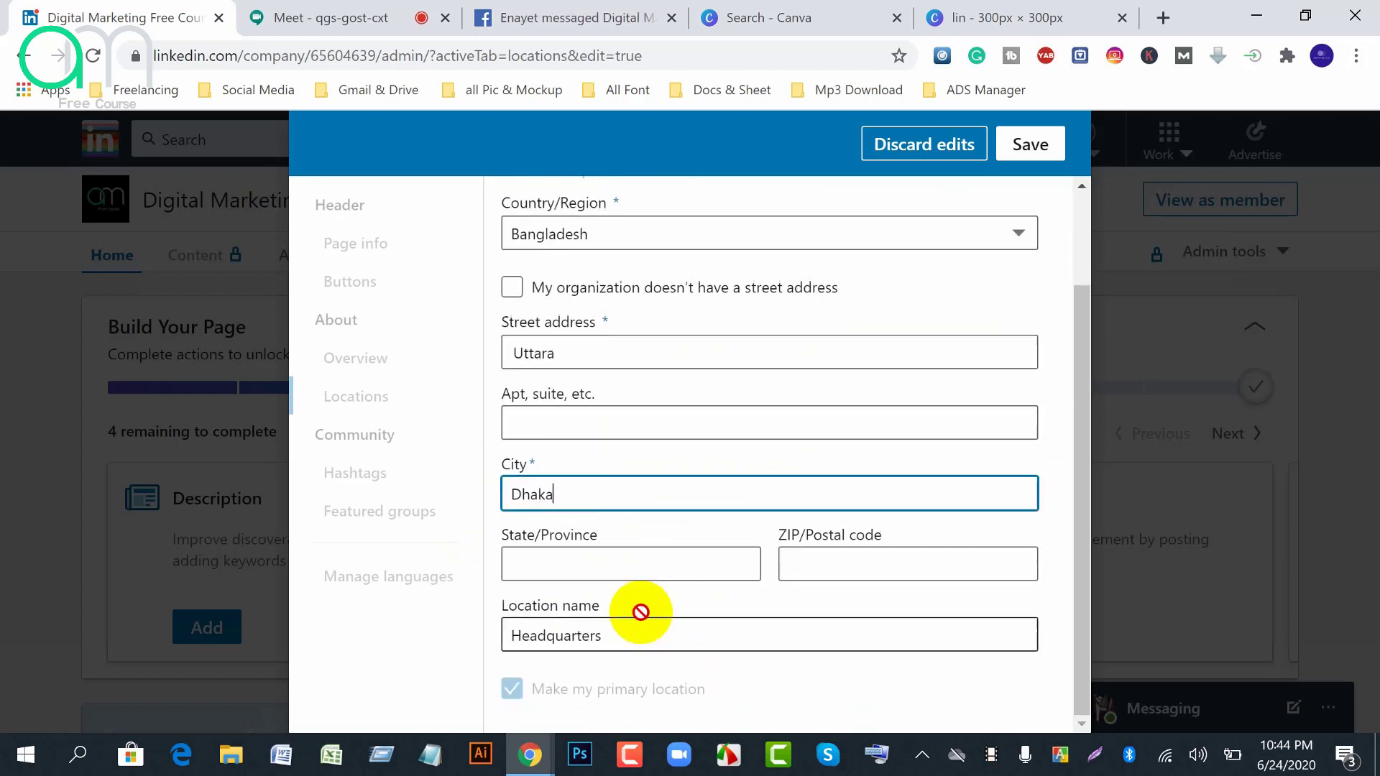
{"action": "left_click", "coordinate": [558, 569]}
{"action": "type", "text": "Uttara"}
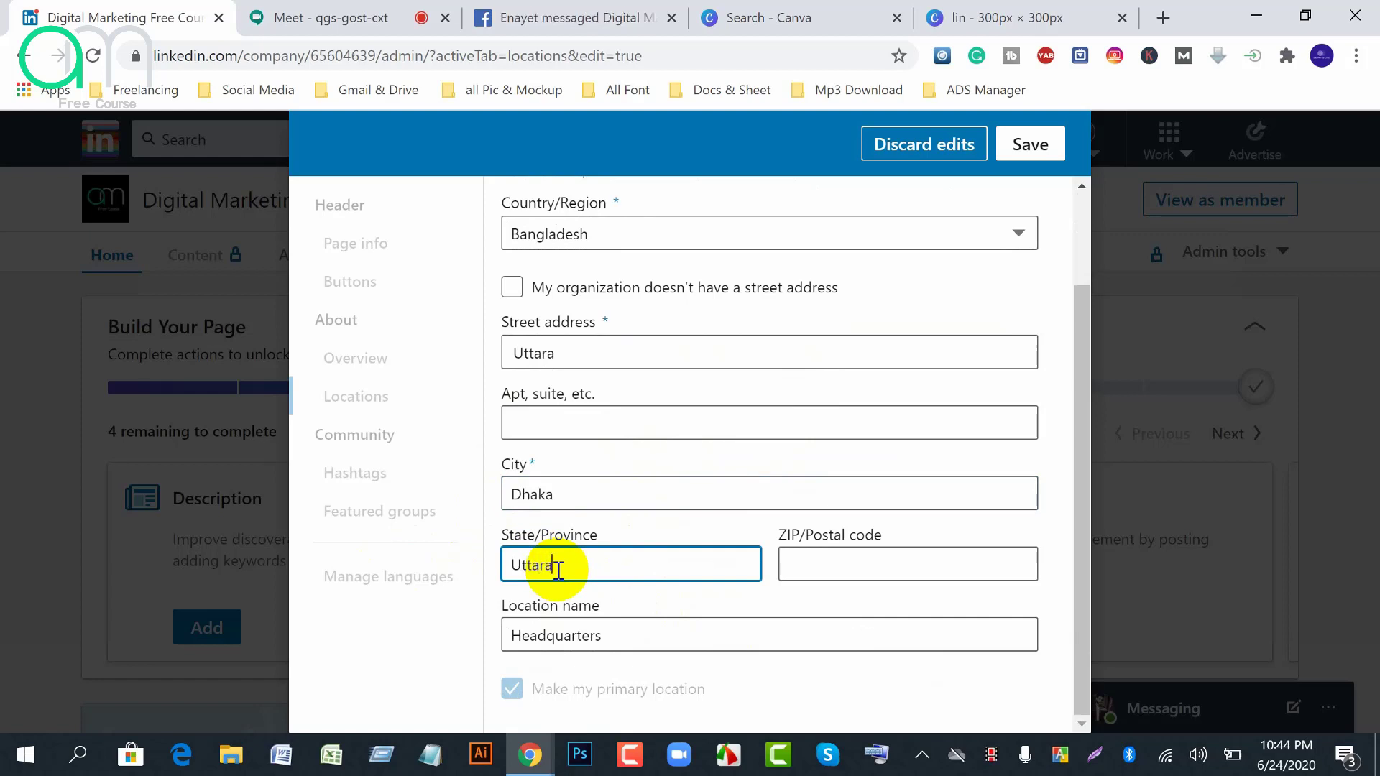
{"action": "left_click", "coordinate": [810, 567]}
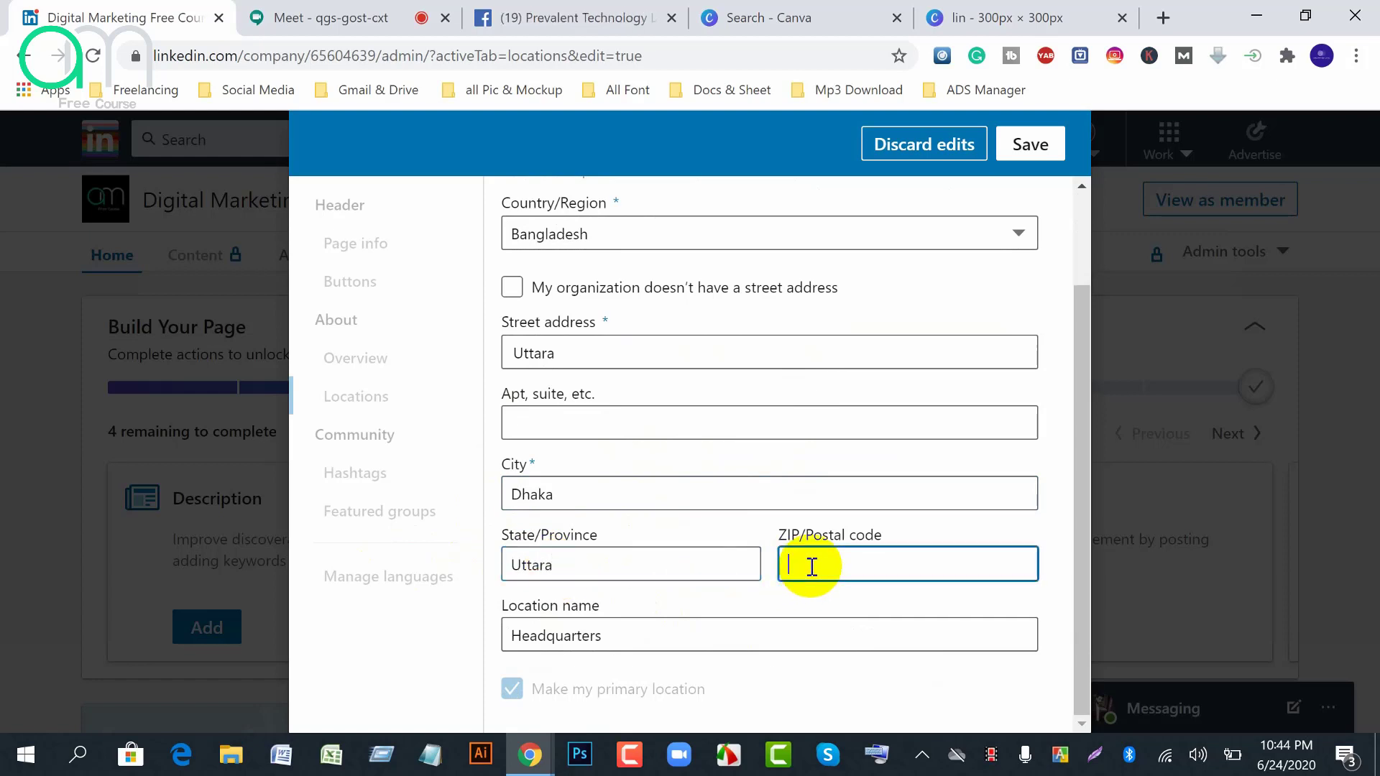
{"action": "type", "text": "1230"}
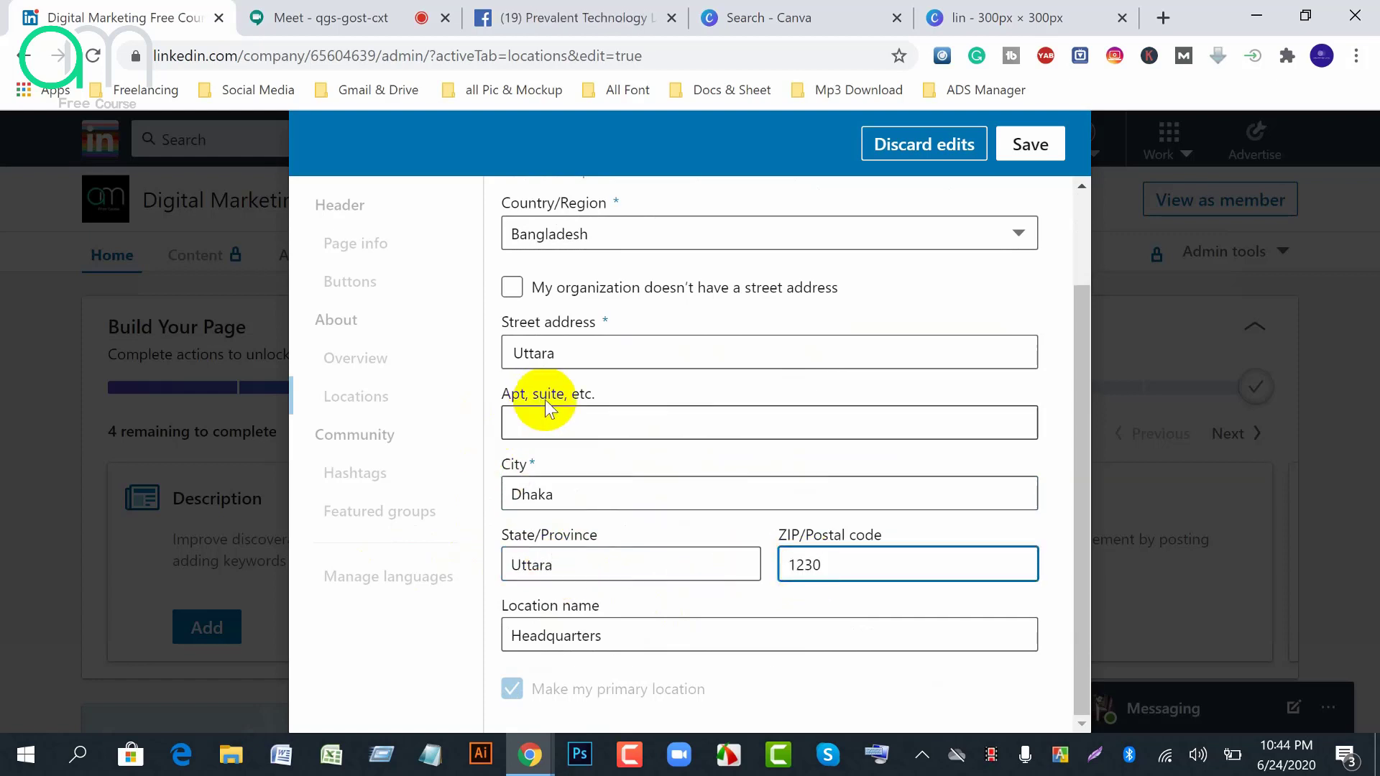
Change the street address to 'Uttara, Housebuilding', add suite 'Sector #6', and save
{"action": "left_click", "coordinate": [601, 357]}
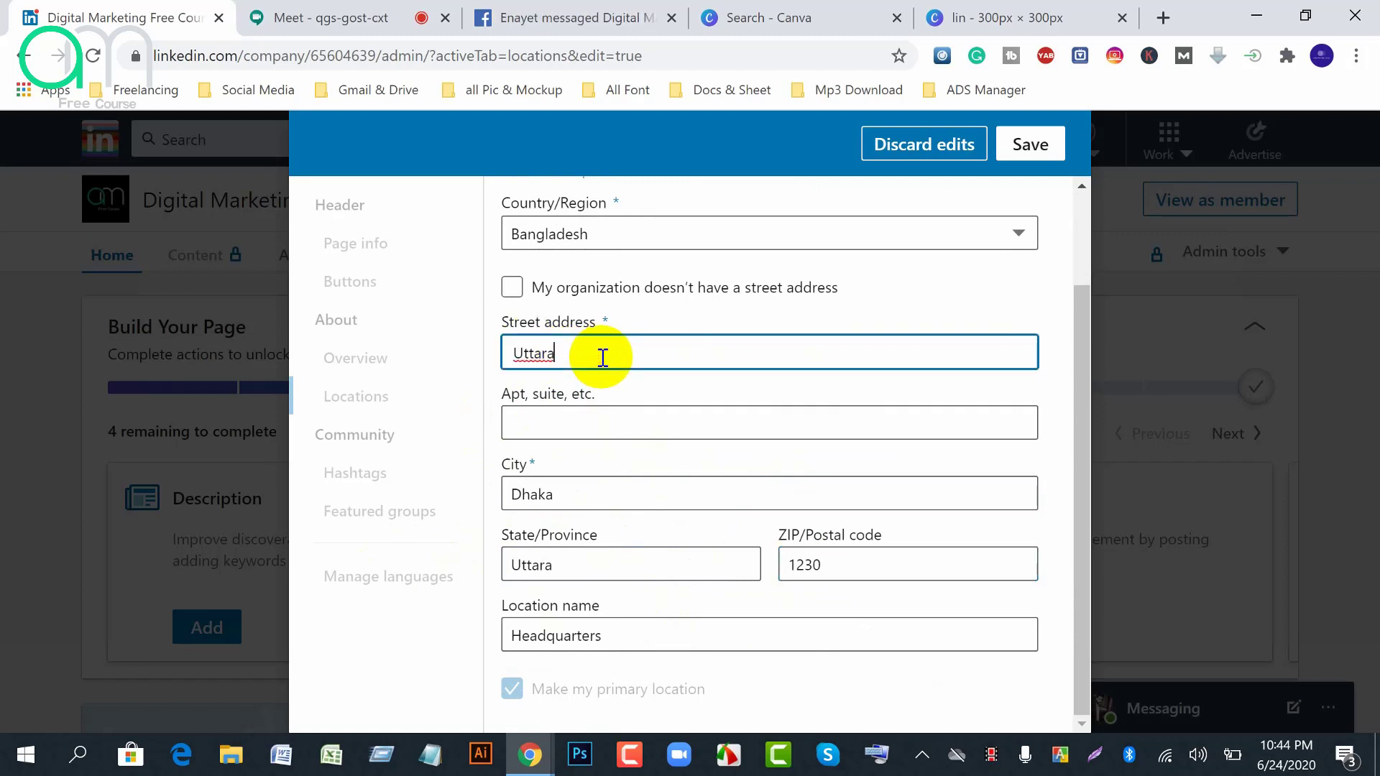
{"action": "key", "text": "BackSpace"}
{"action": "key", "text": "BackSpace"}
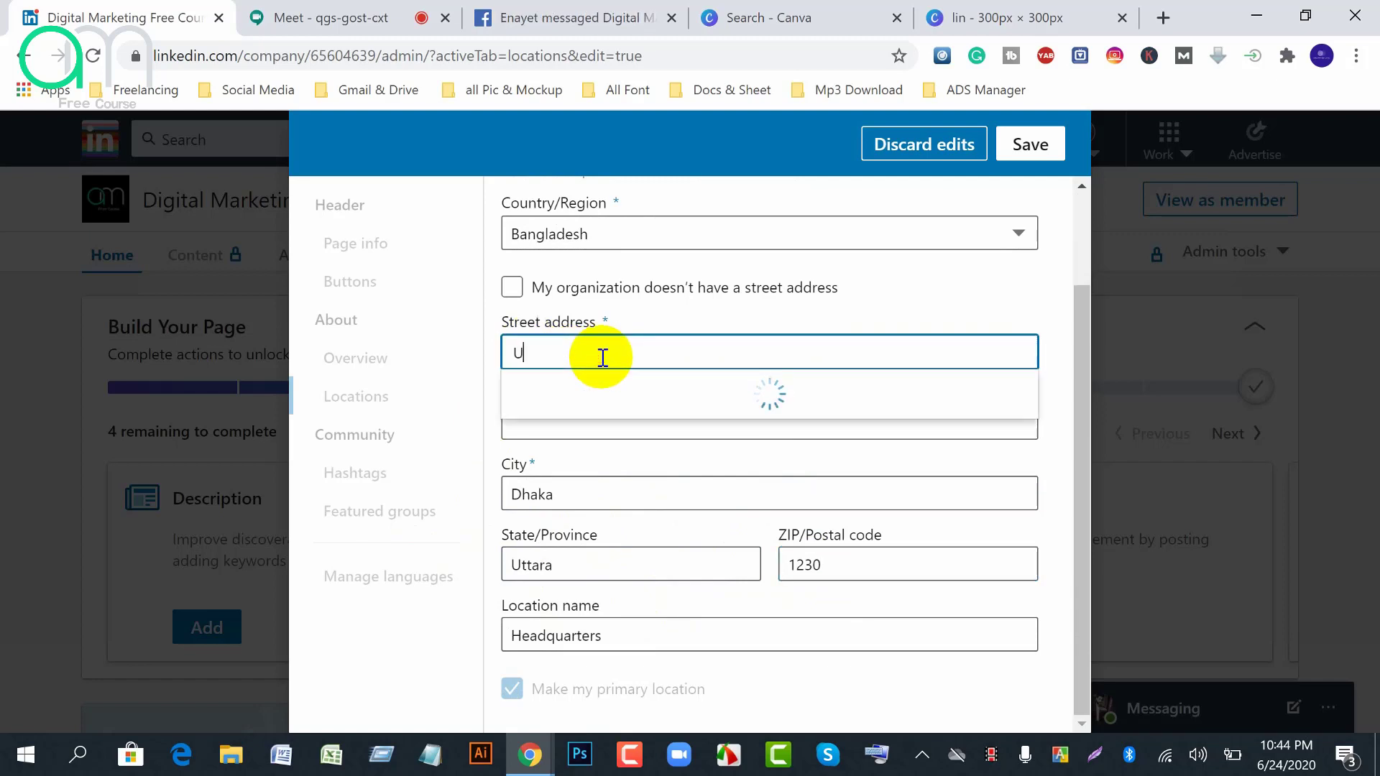
{"action": "key", "text": "BackSpace"}
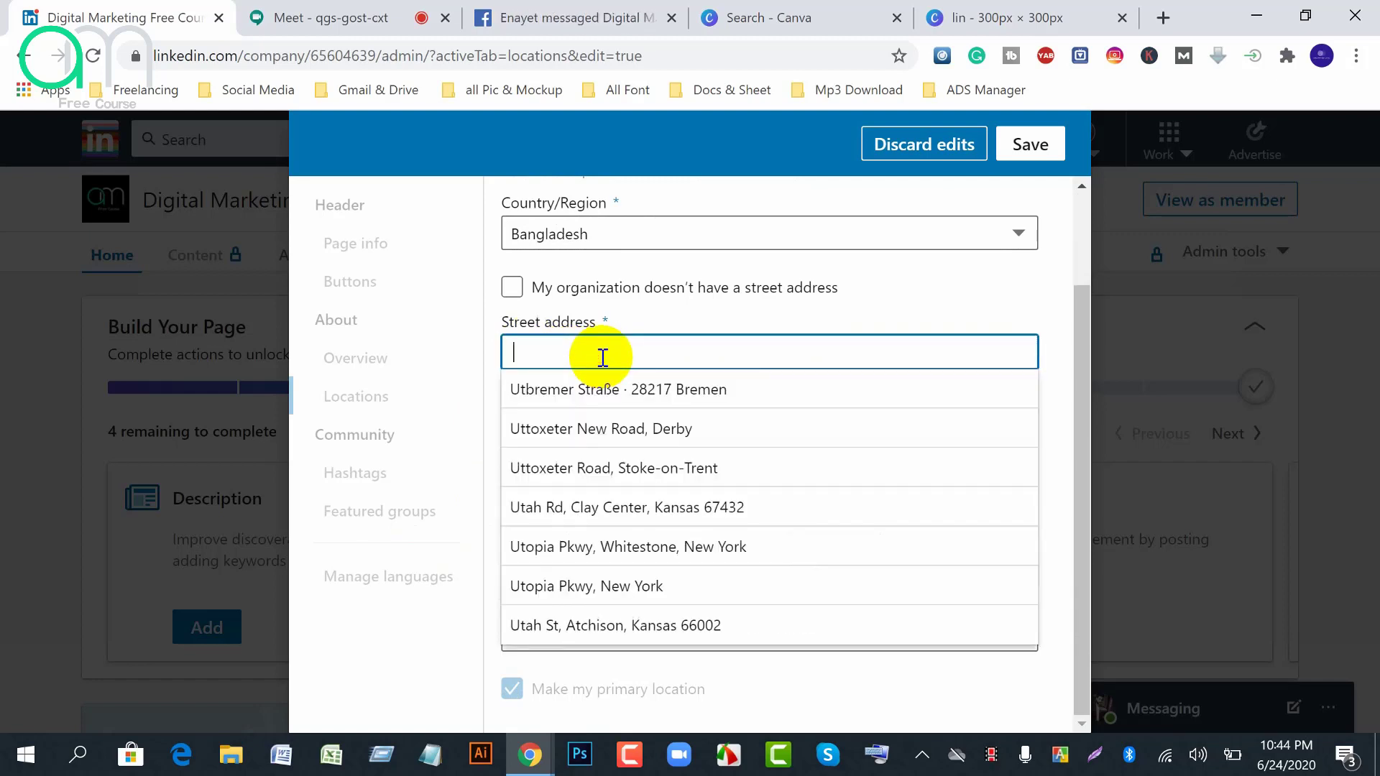
{"action": "type", "text": "Uttara"}
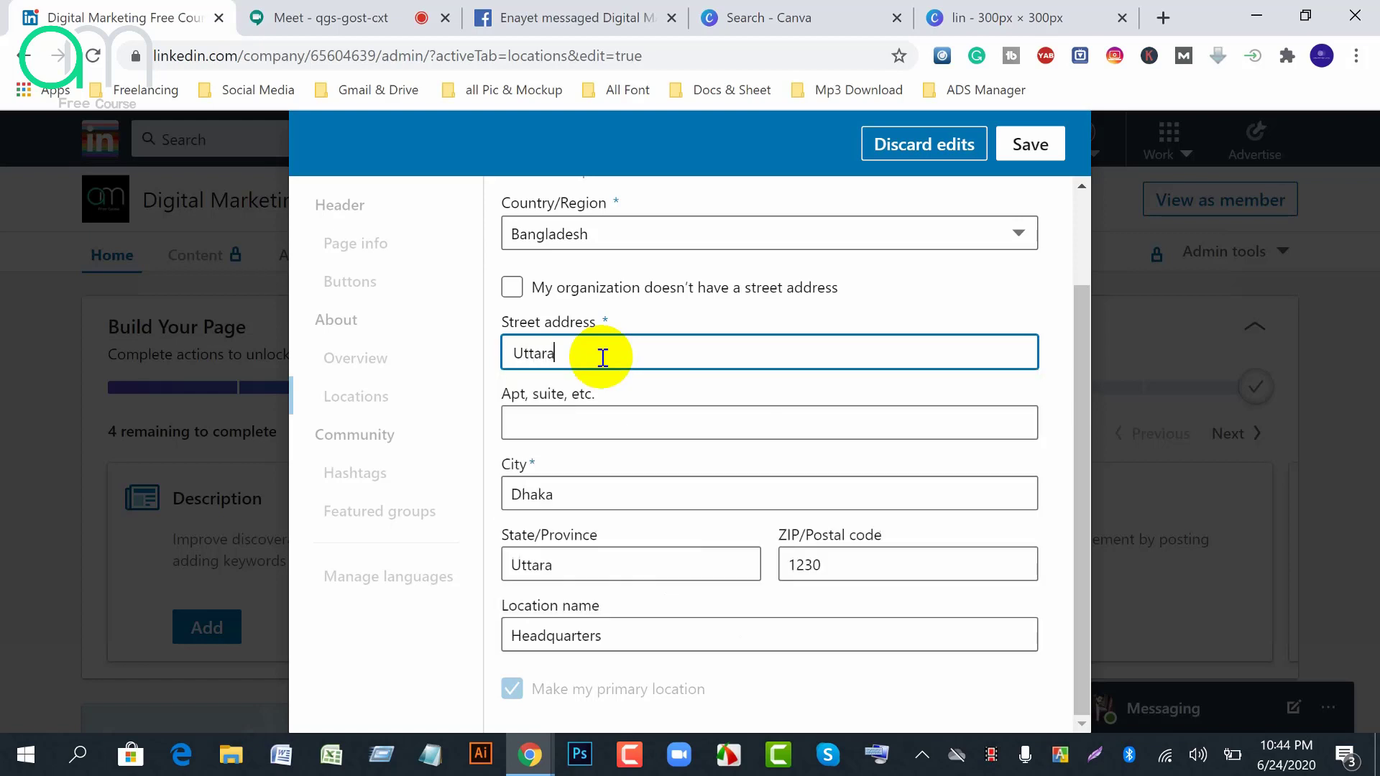
{"action": "type", "text": ", Ho"}
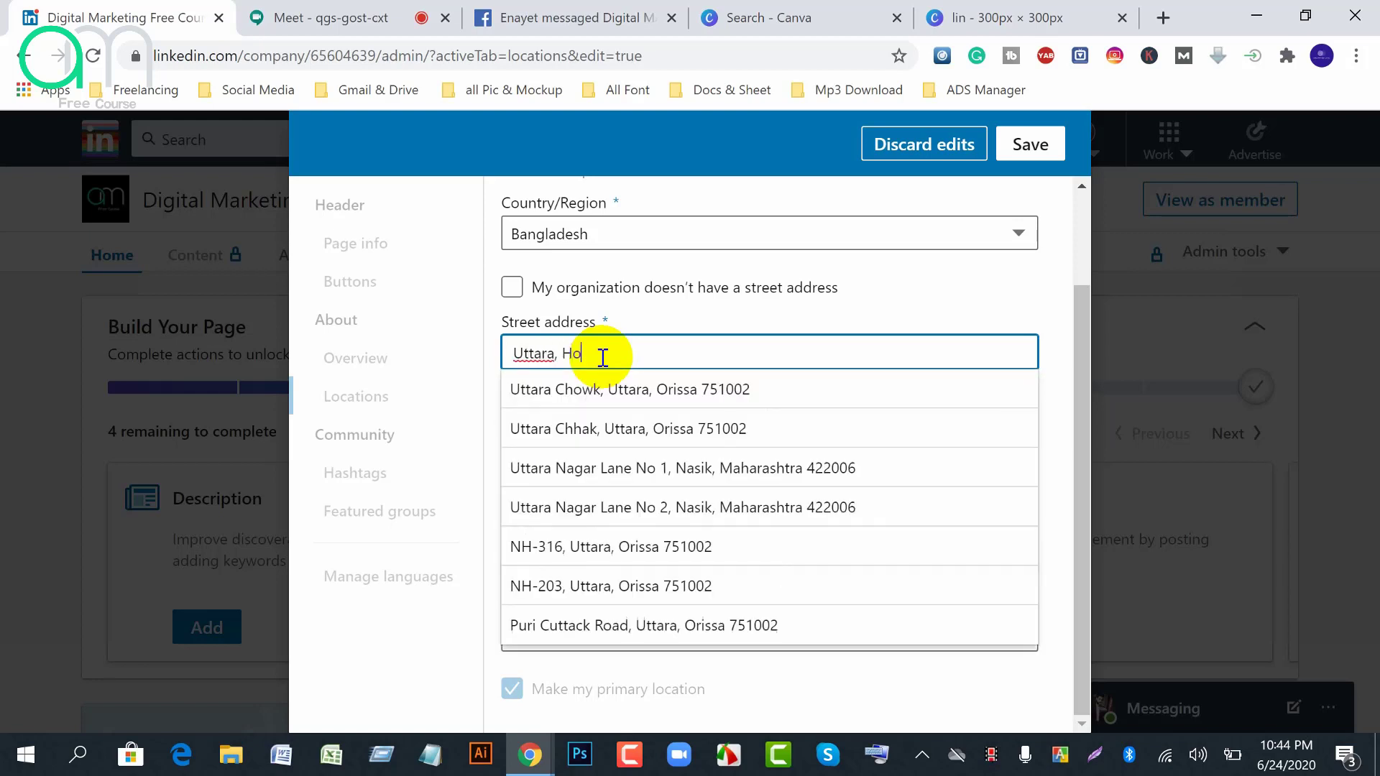
{"action": "type", "text": "usebuild"}
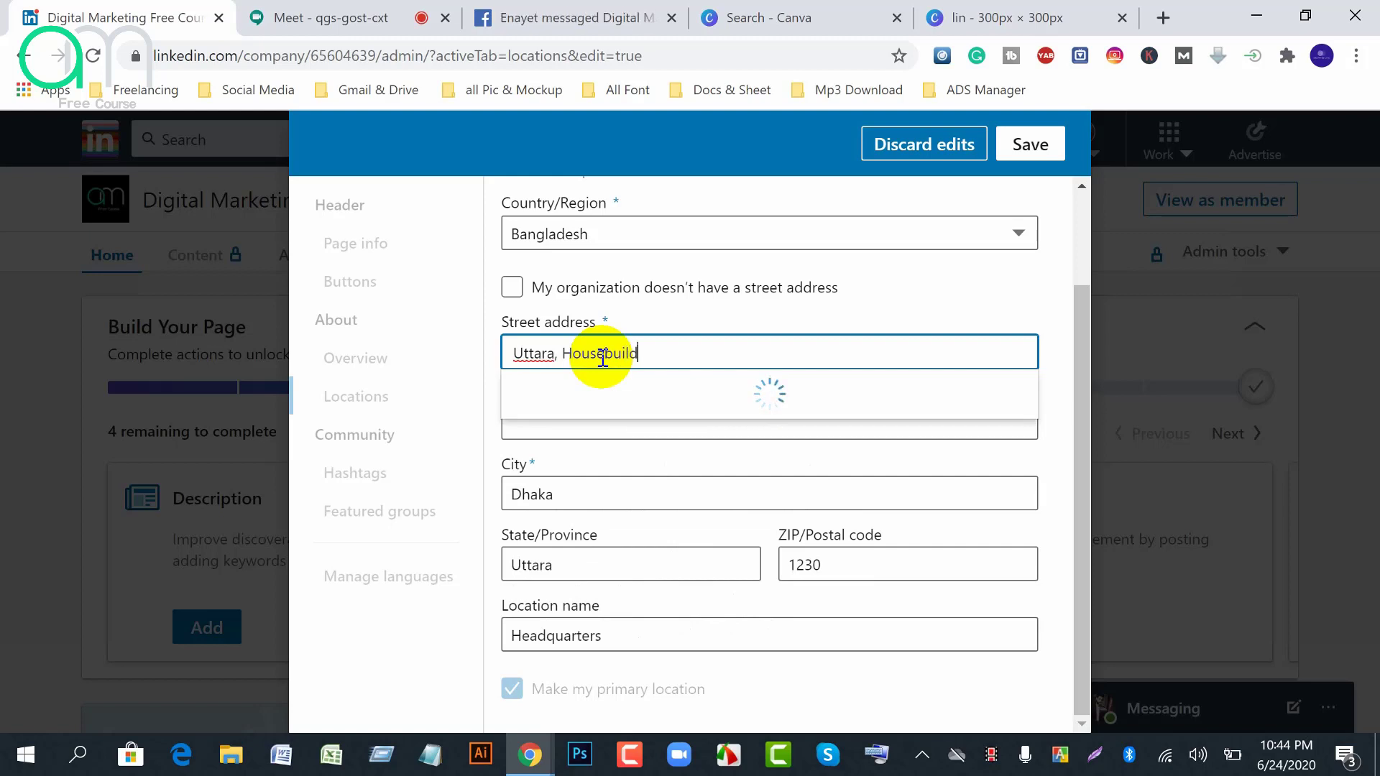
{"action": "type", "text": "ing"}
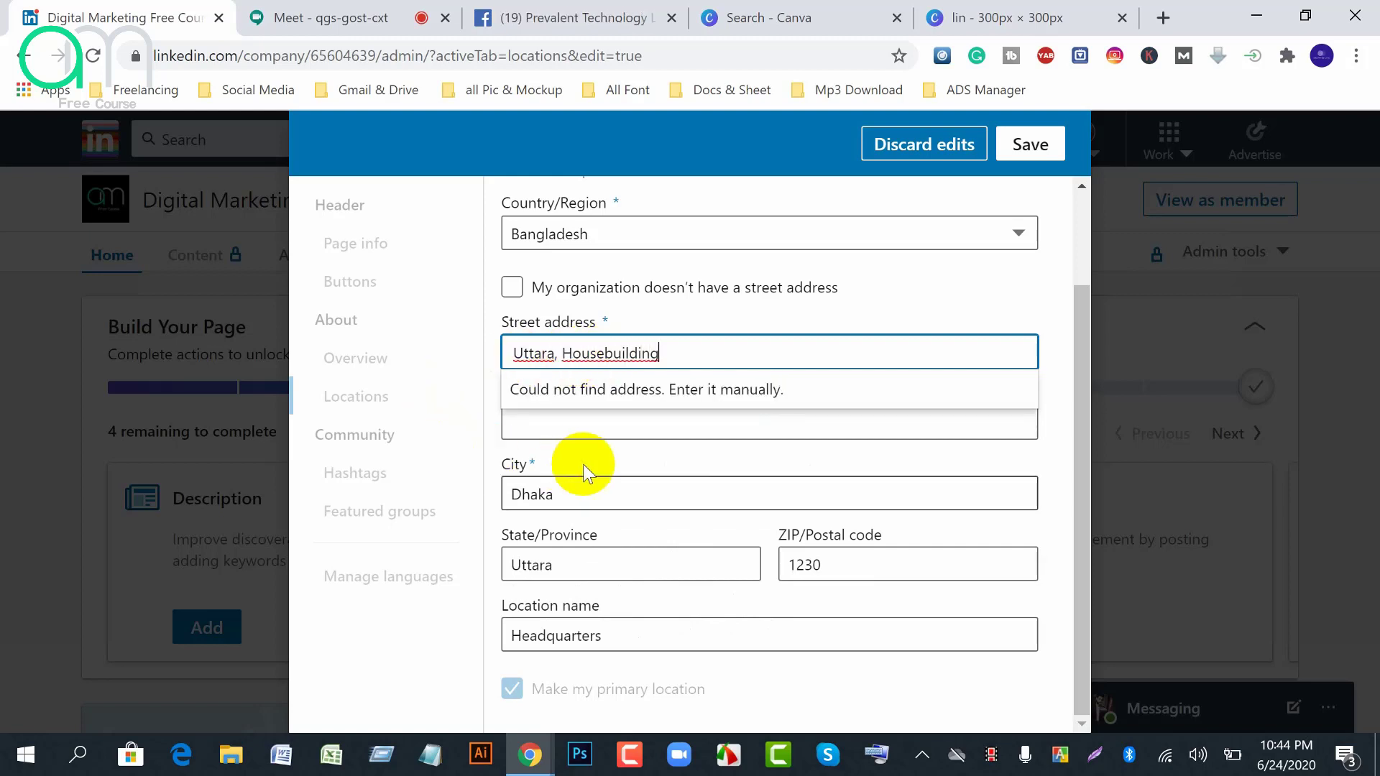
{"action": "left_click", "coordinate": [568, 426]}
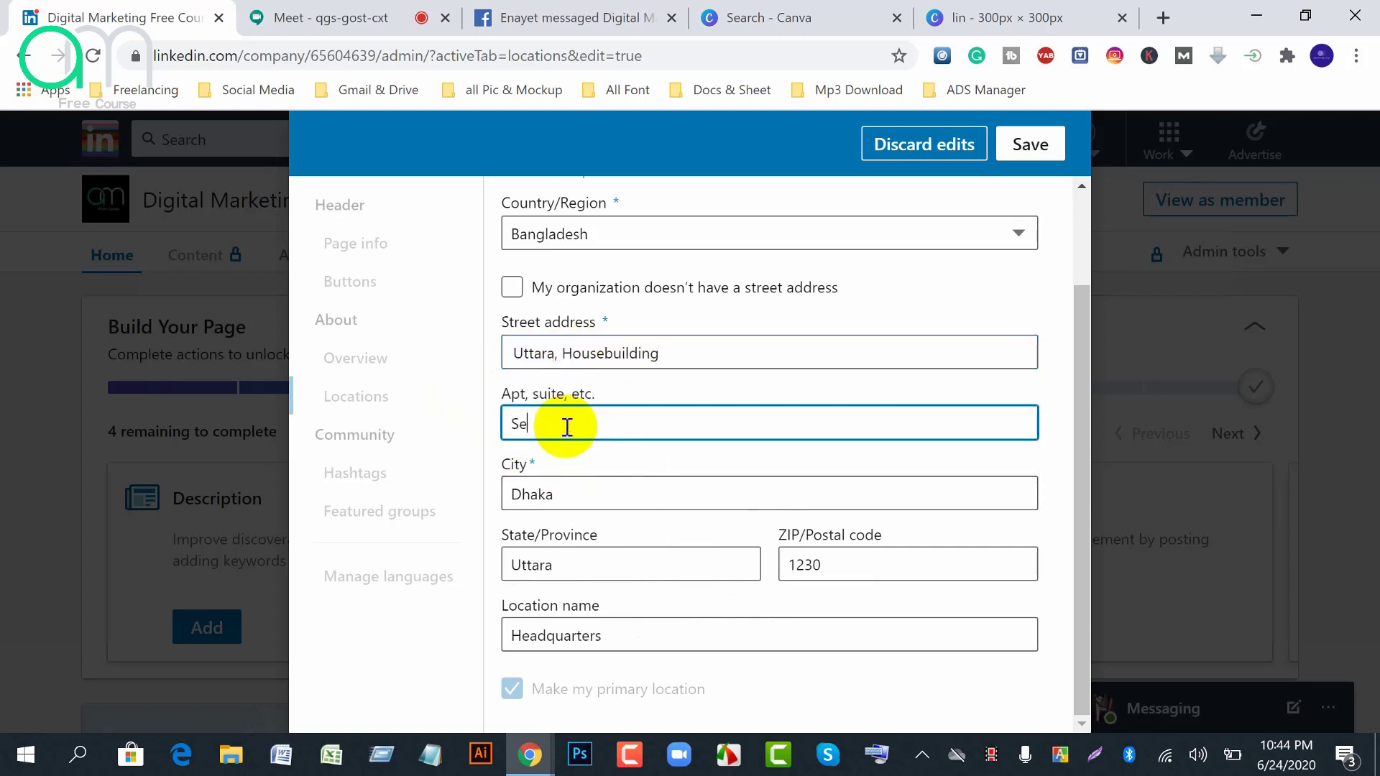
{"action": "type", "text": "Sector #6"}
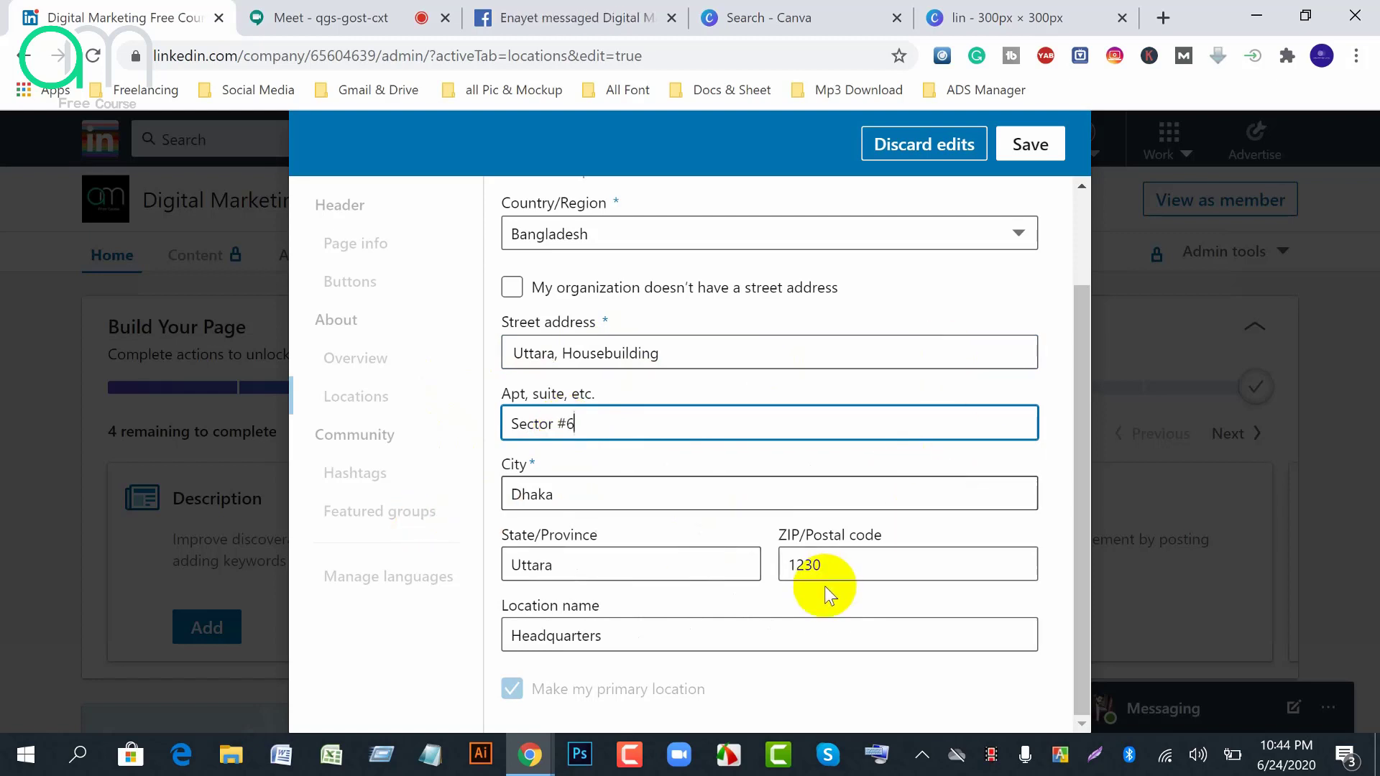
{"action": "left_click", "coordinate": [1032, 144]}
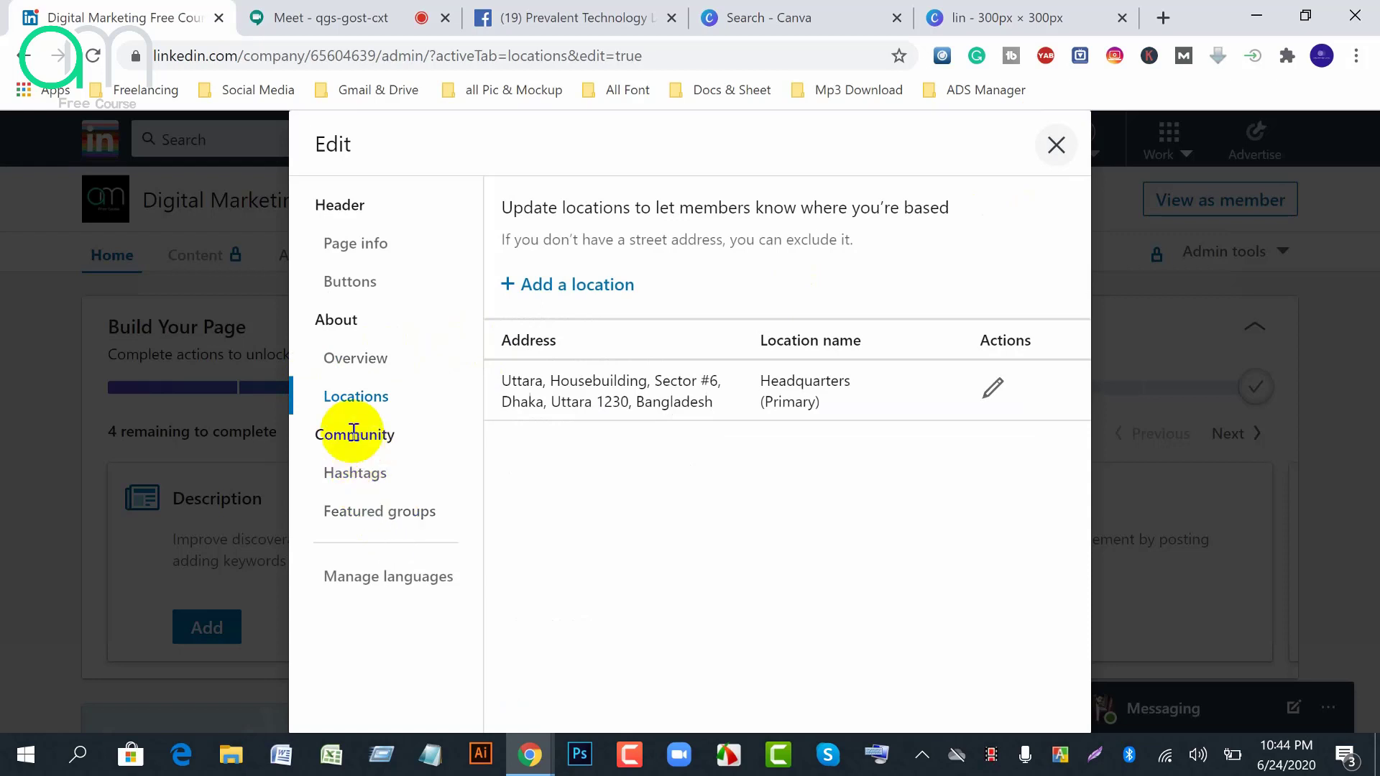
Pick #digitalmarketingfreecourse, #linkedinadvertising and #linkedinmarketing as hashtags, then discard those picks
{"action": "left_click", "coordinate": [385, 476]}
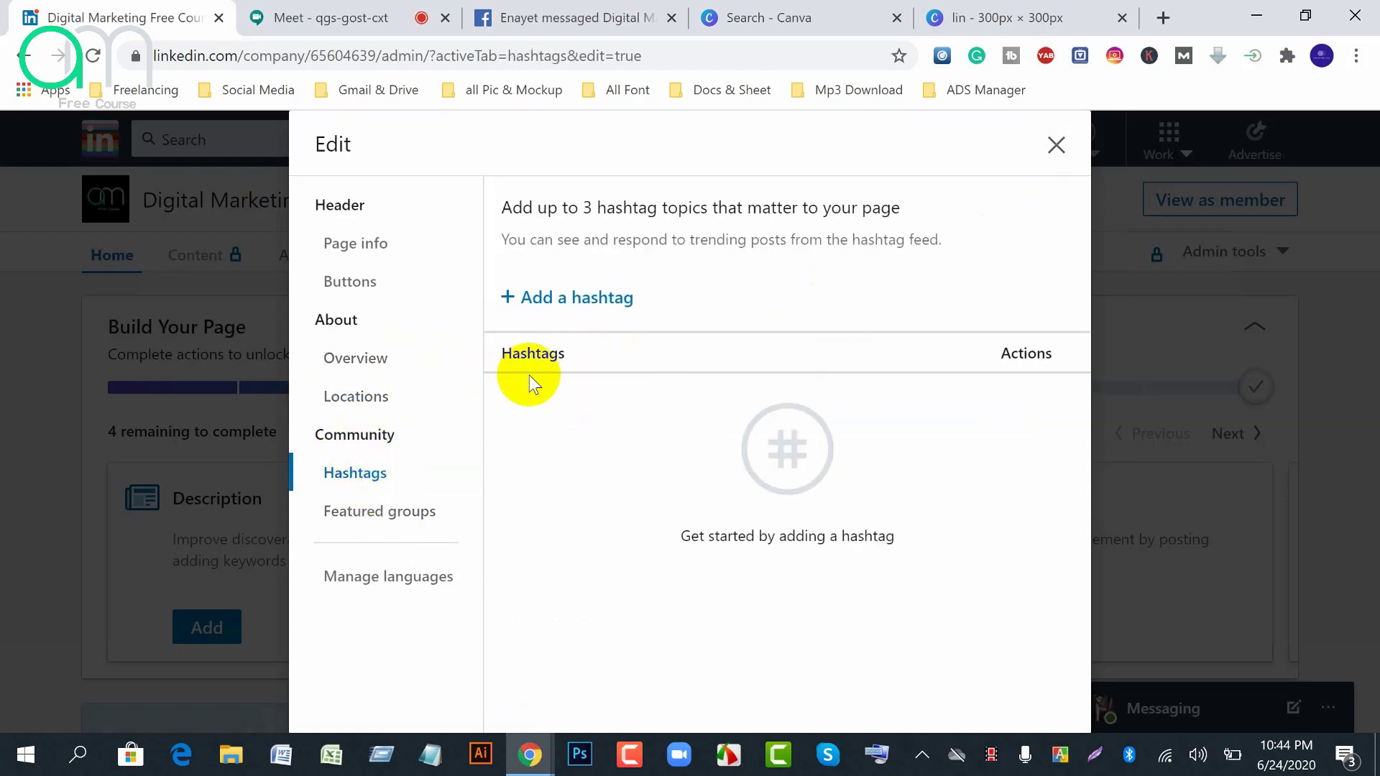
{"action": "left_click", "coordinate": [543, 297]}
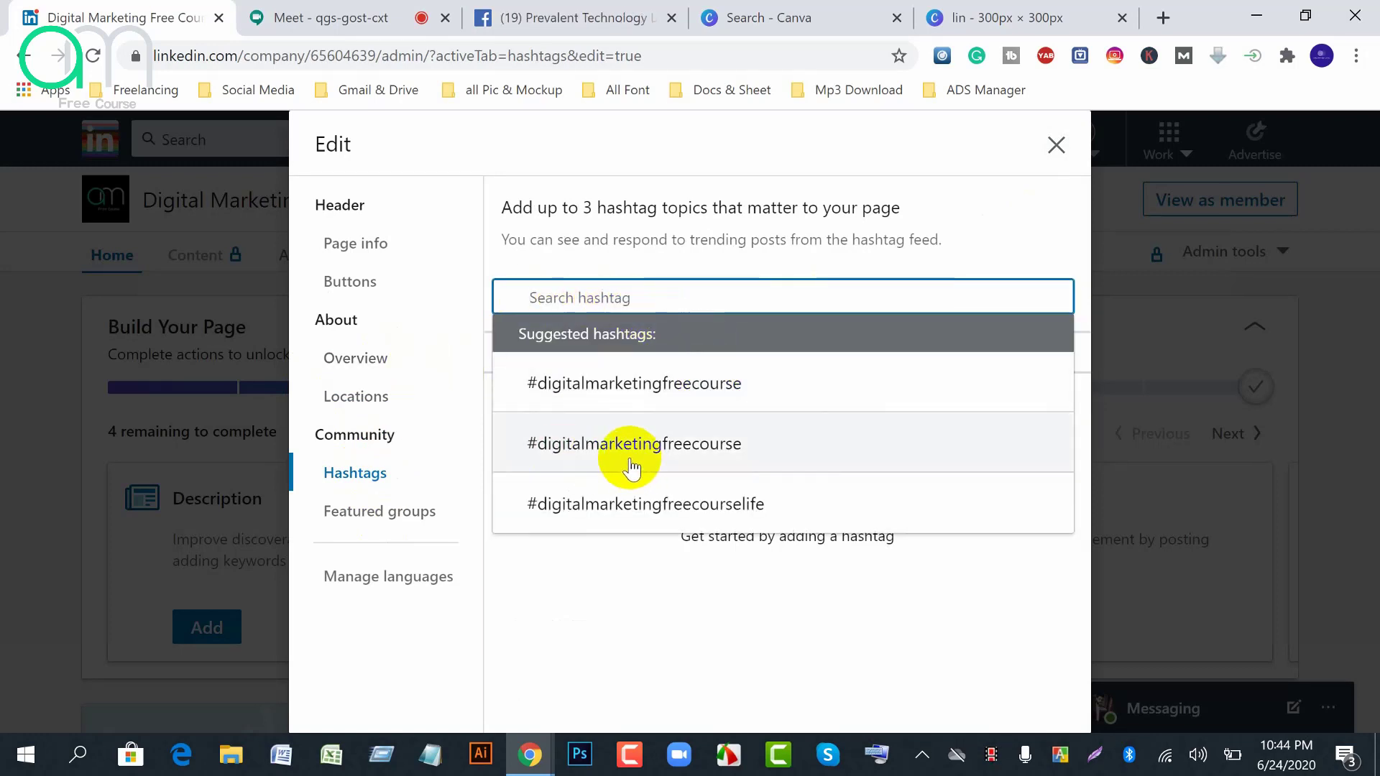
{"action": "left_click", "coordinate": [547, 385]}
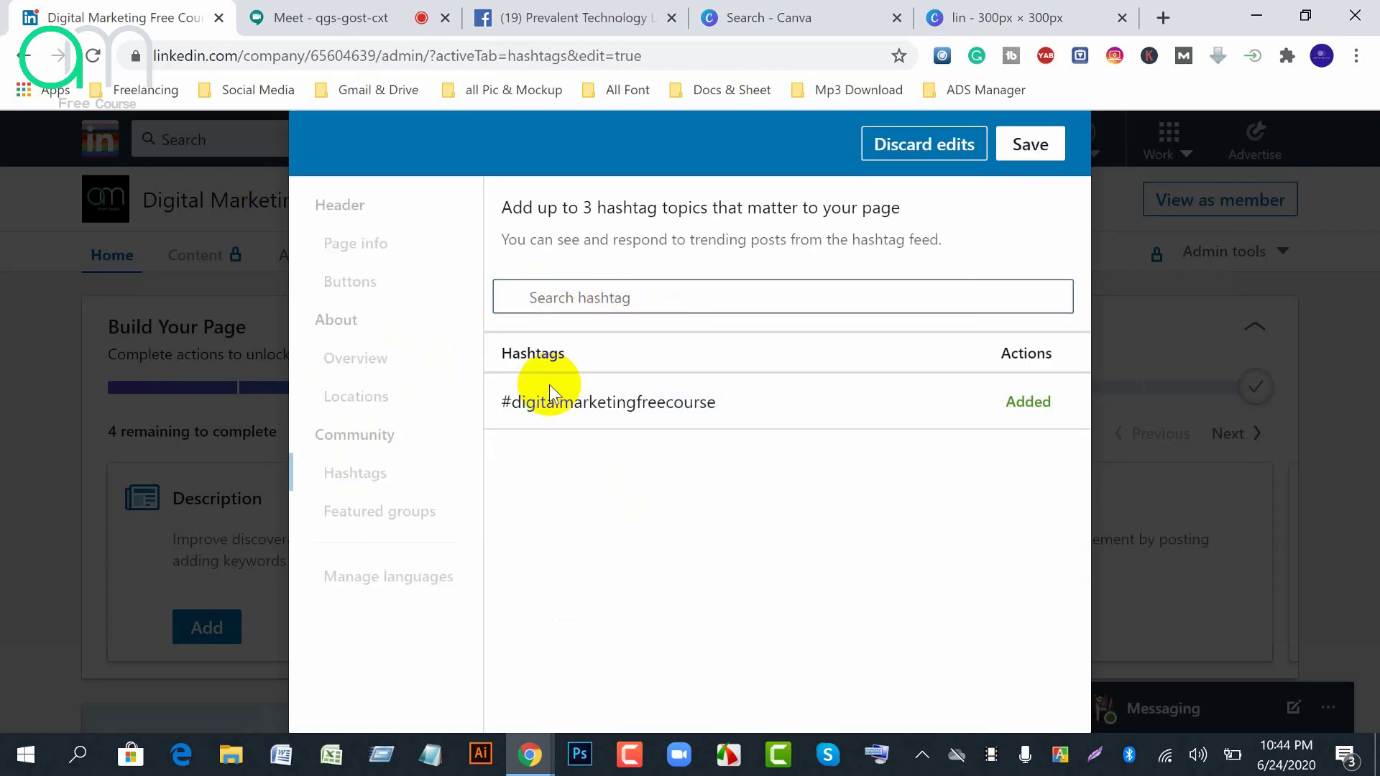
{"action": "left_click", "coordinate": [565, 300]}
{"action": "type", "text": "linkedin"}
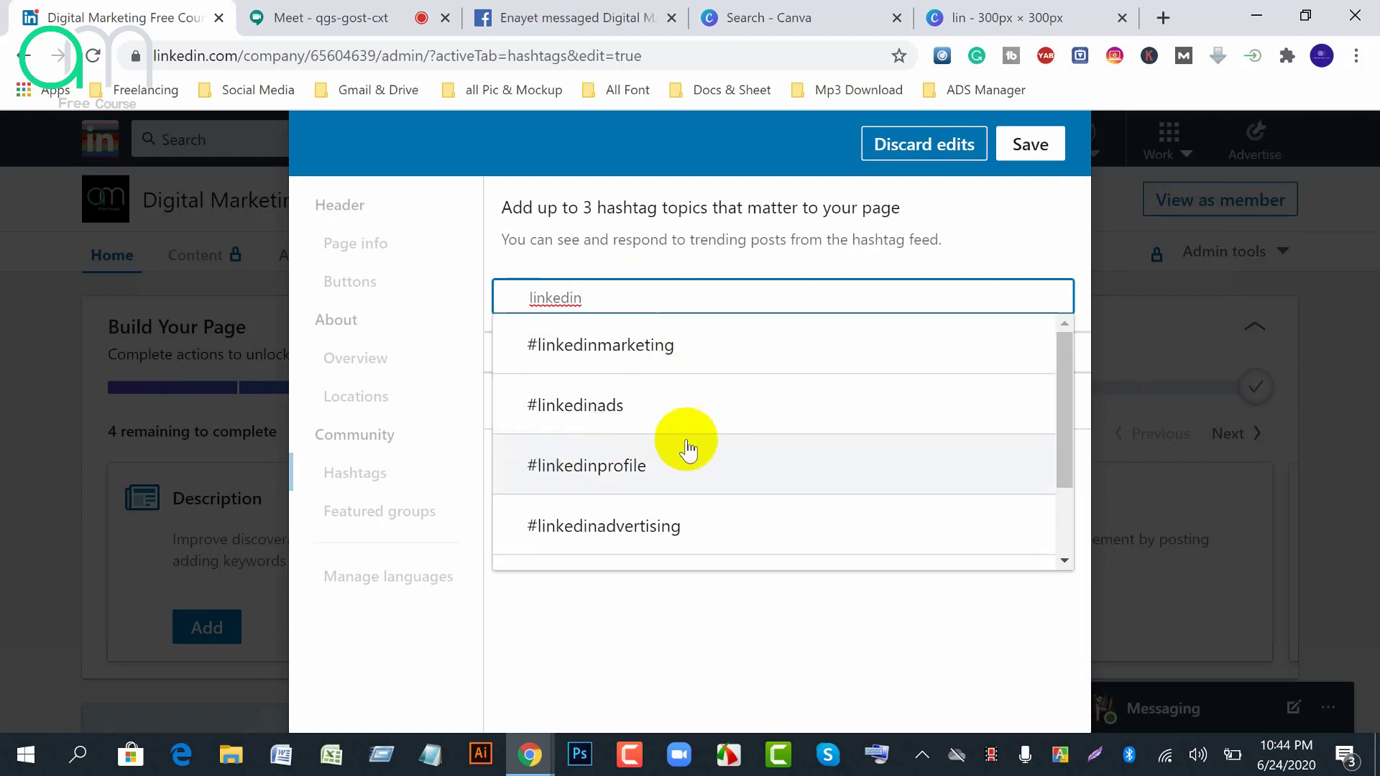
{"action": "left_click", "coordinate": [634, 536]}
{"action": "left_click", "coordinate": [592, 293]}
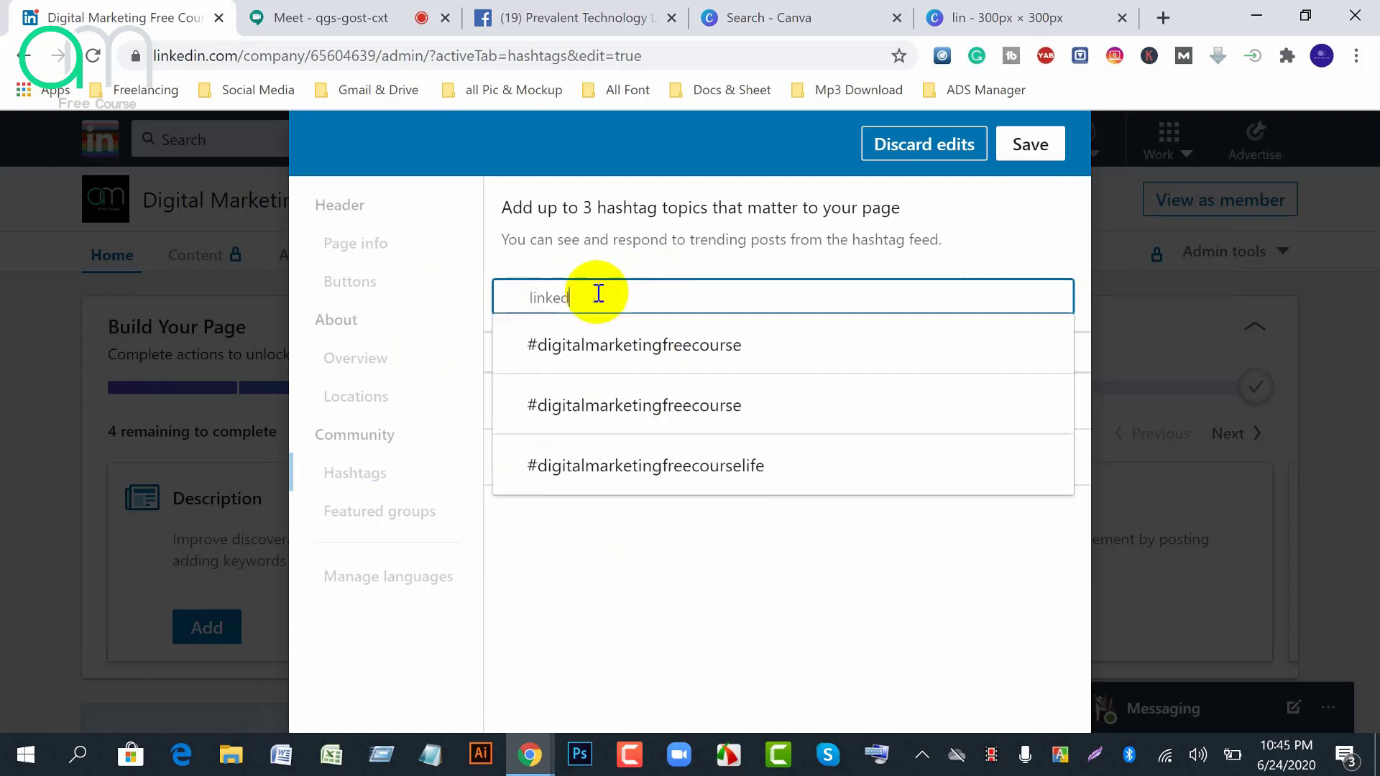
{"action": "left_click", "coordinate": [709, 352]}
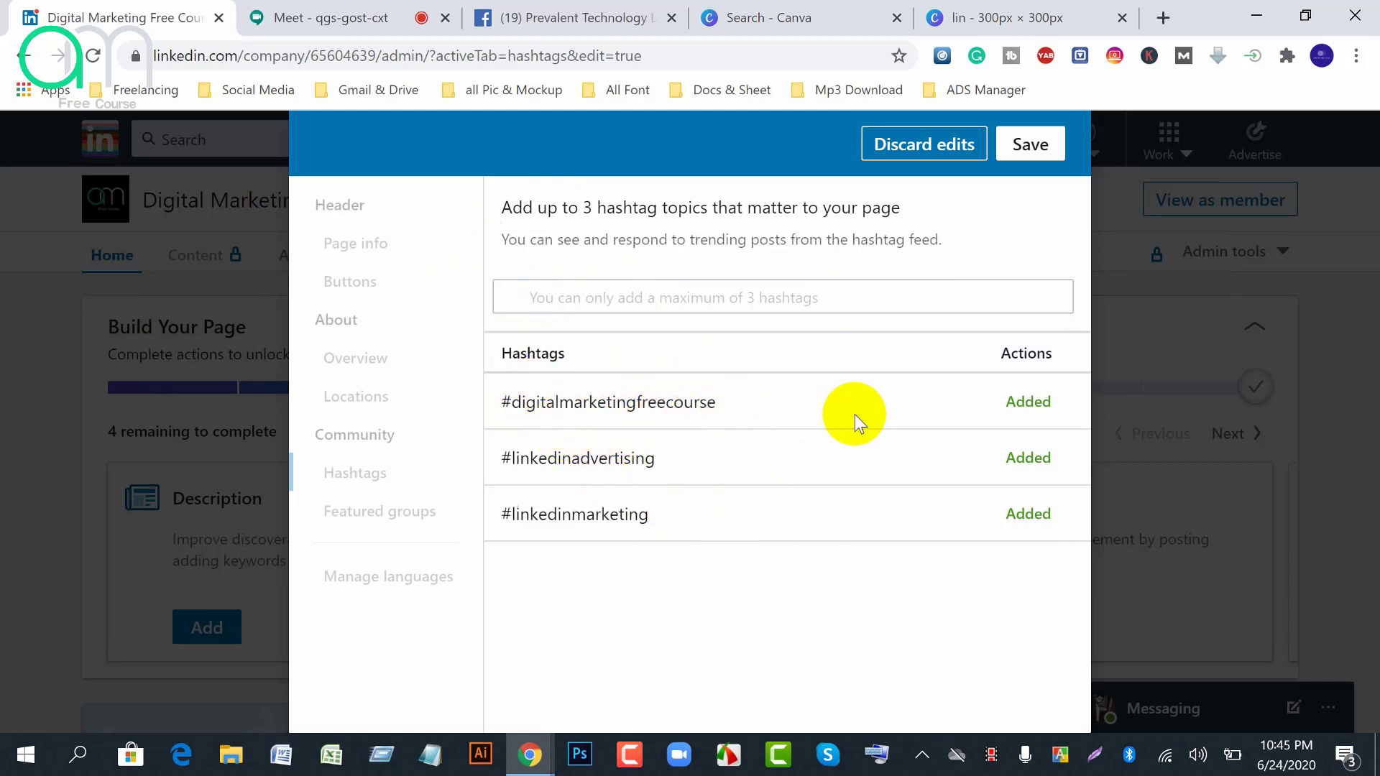
{"action": "left_click", "coordinate": [920, 148]}
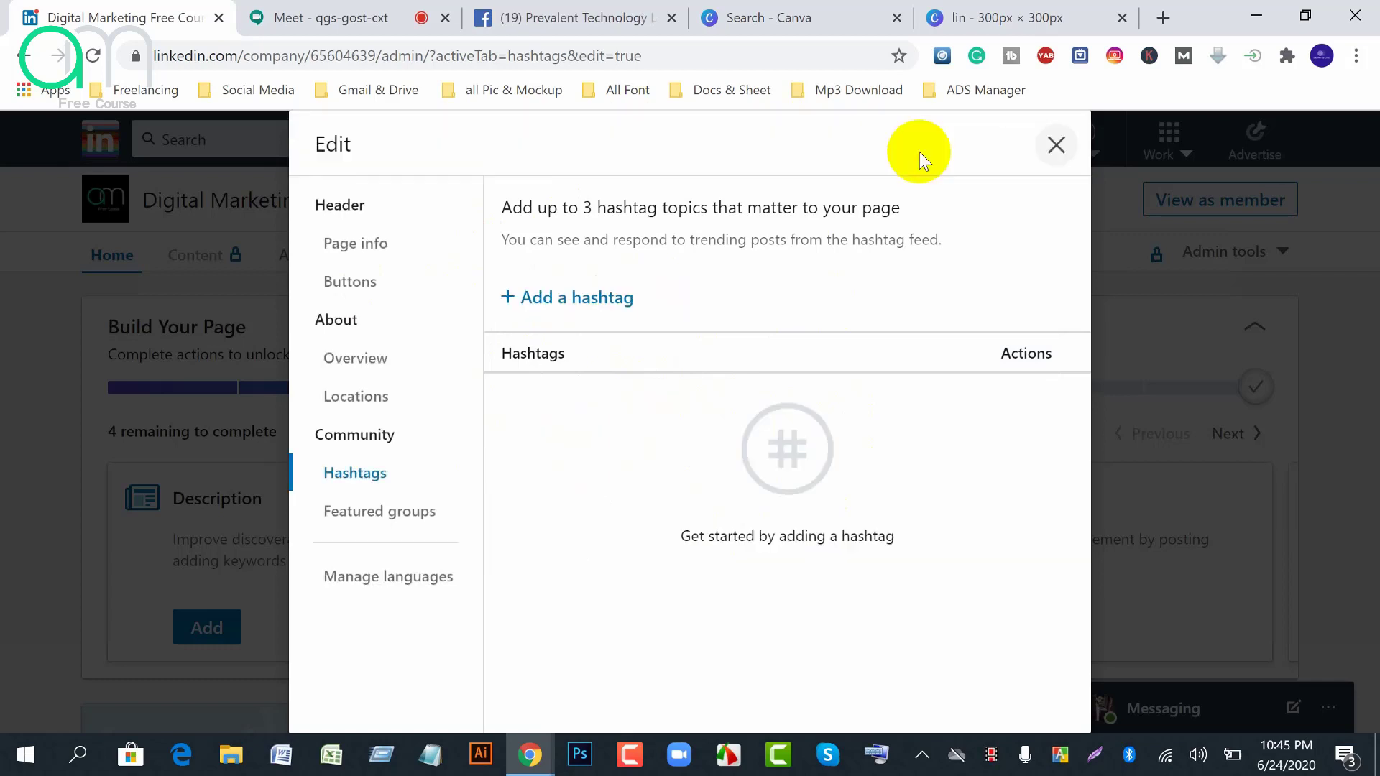
Add #digitalmarketing, #linkedinmarketing and #facebookmarketing as page hashtags and save them
{"action": "left_click", "coordinate": [571, 301]}
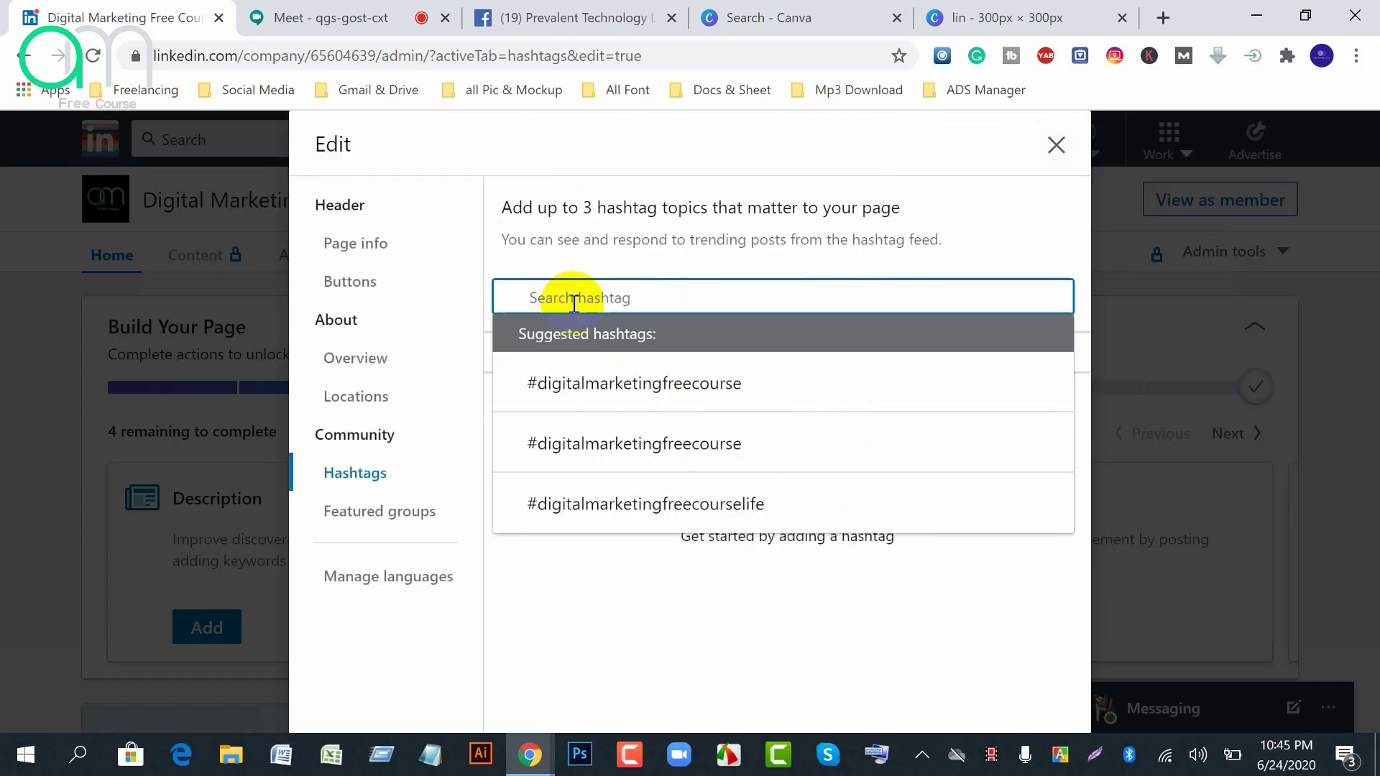
{"action": "type", "text": "digi"}
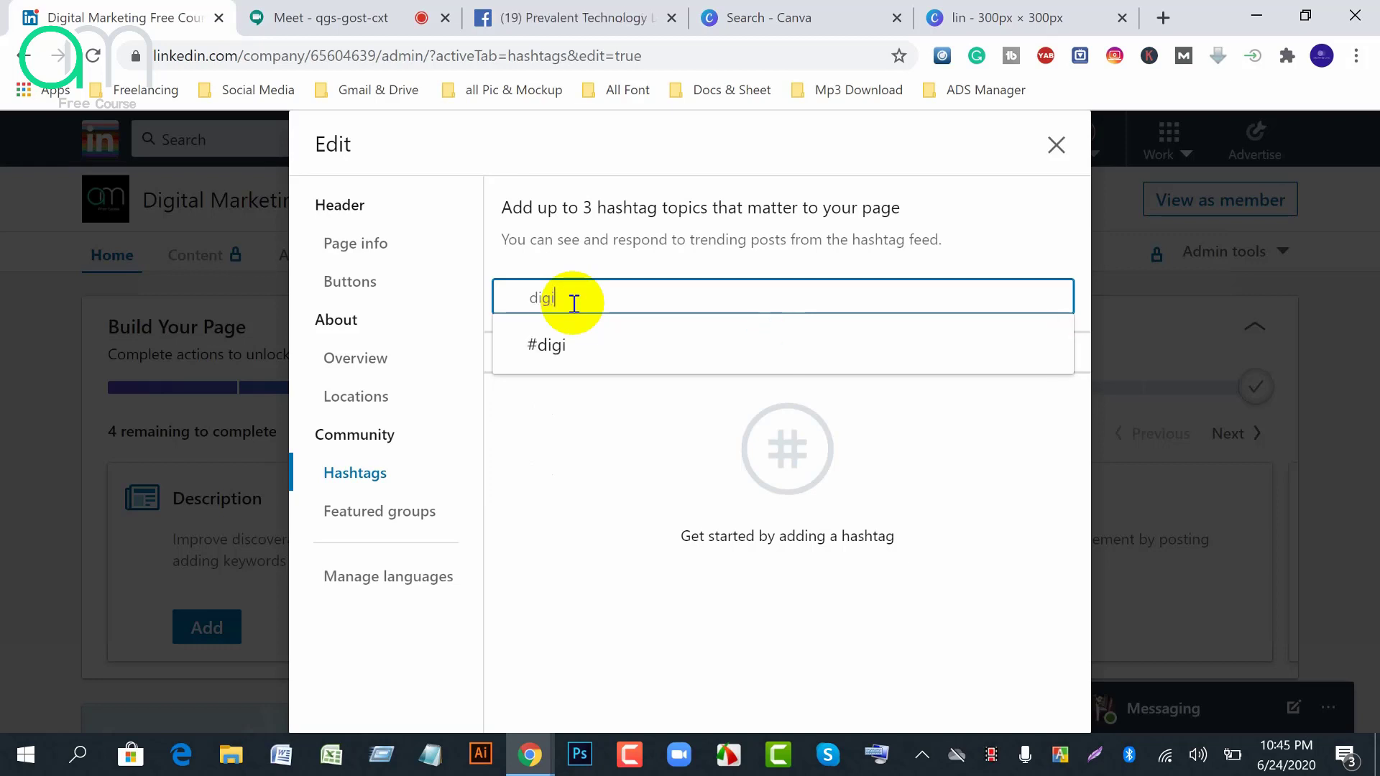
{"action": "type", "text": "tal"}
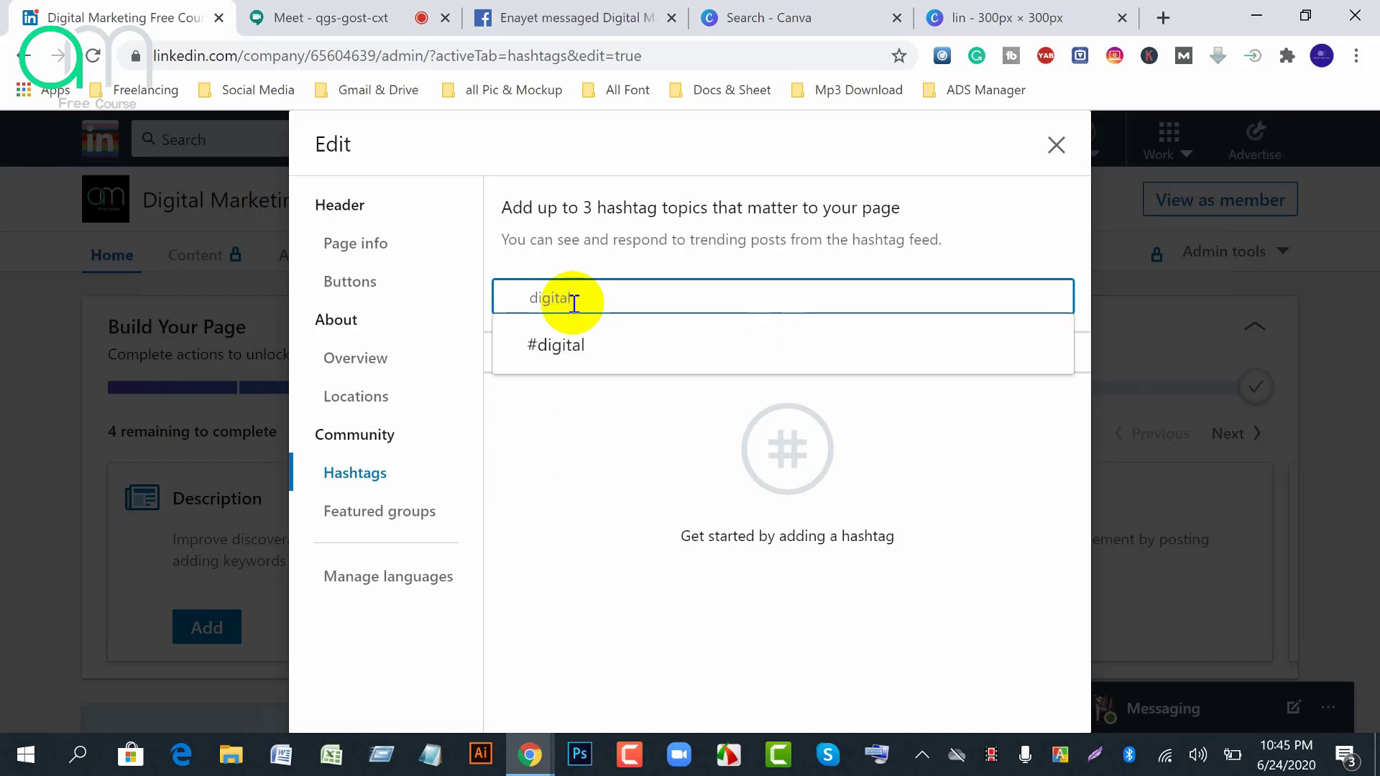
{"action": "type", "text": "mark"}
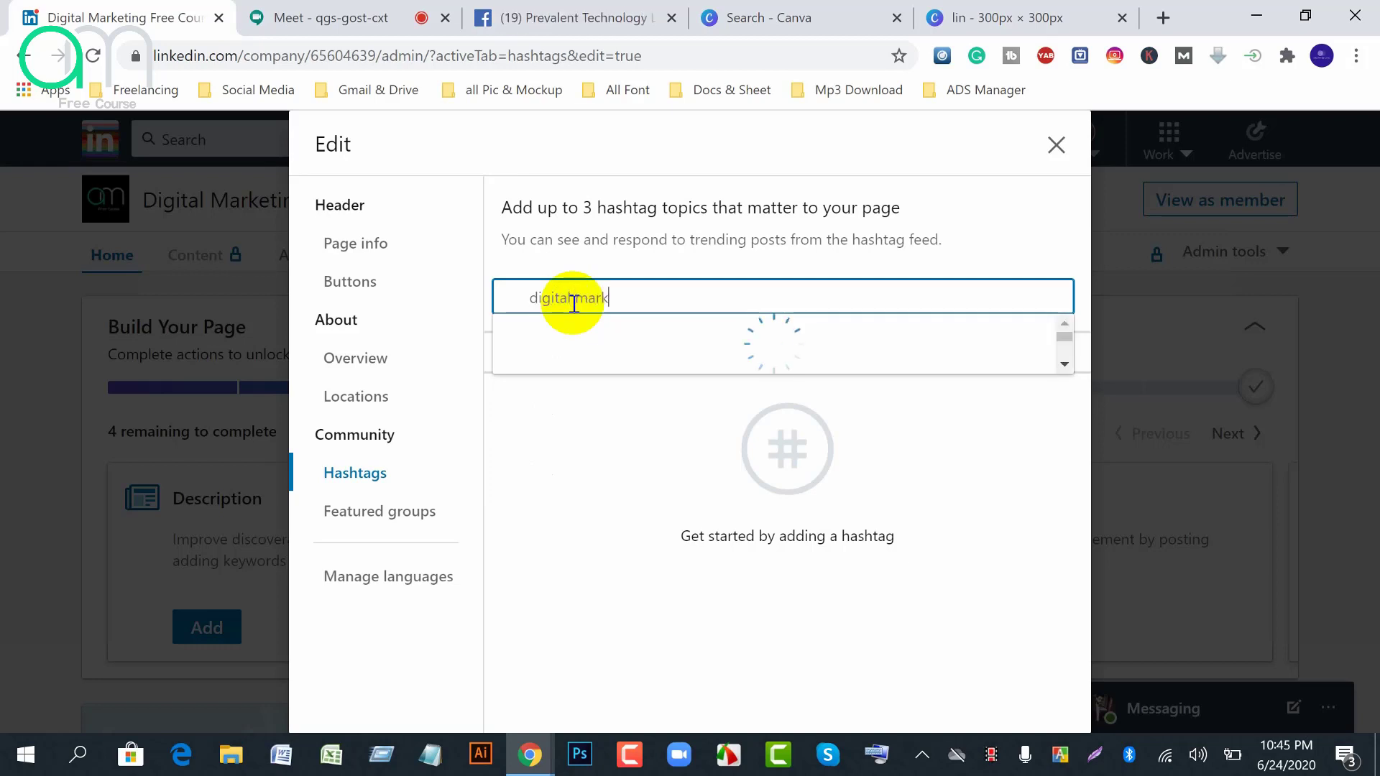
{"action": "type", "text": "eting"}
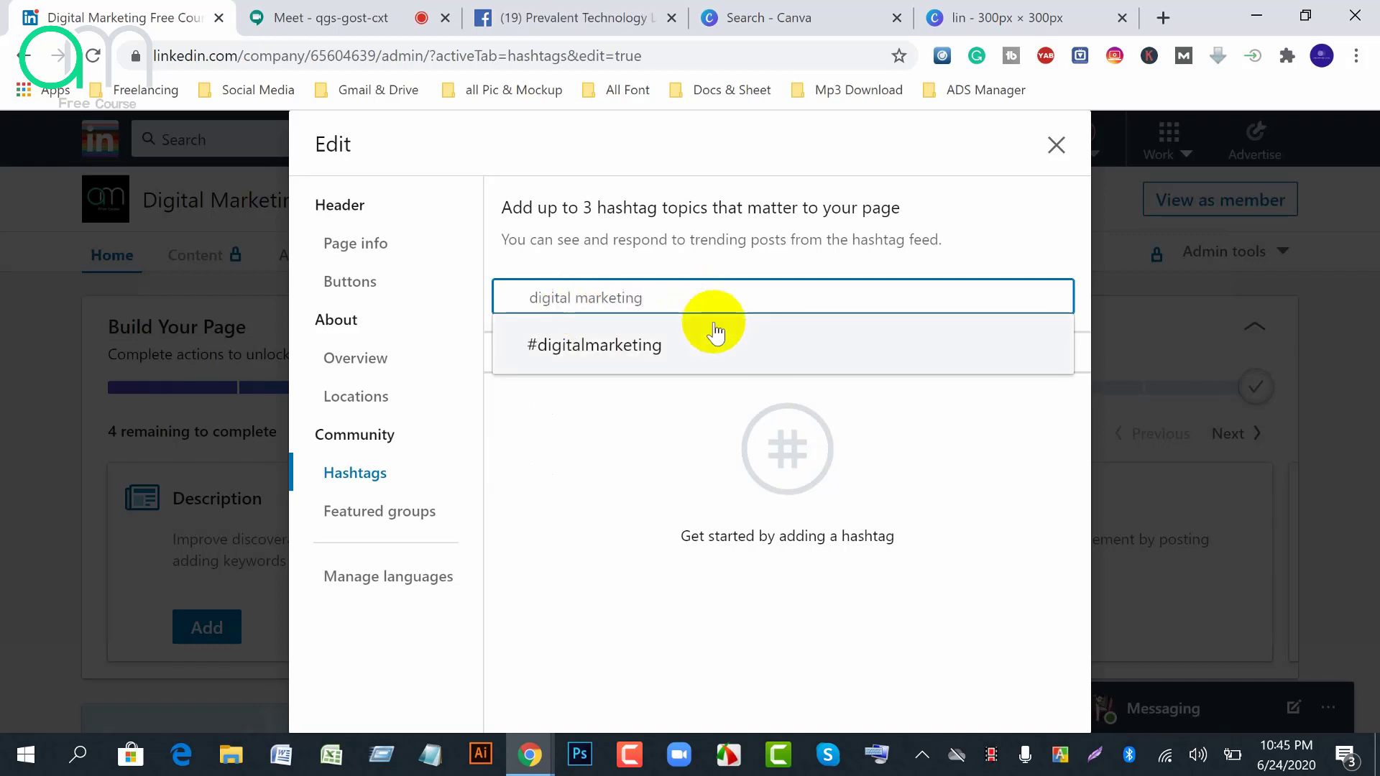
{"action": "left_click", "coordinate": [605, 347]}
{"action": "left_click", "coordinate": [554, 301]}
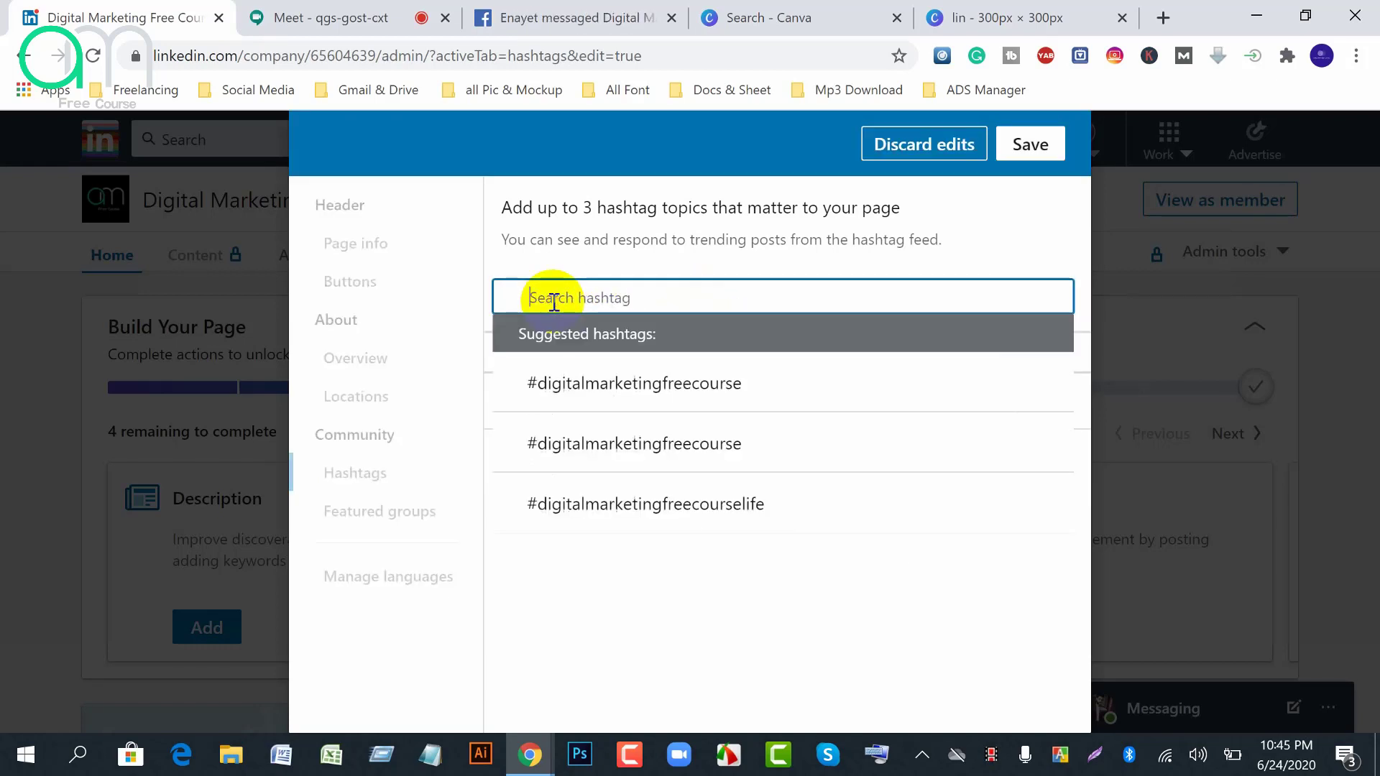
{"action": "type", "text": "linkedin"}
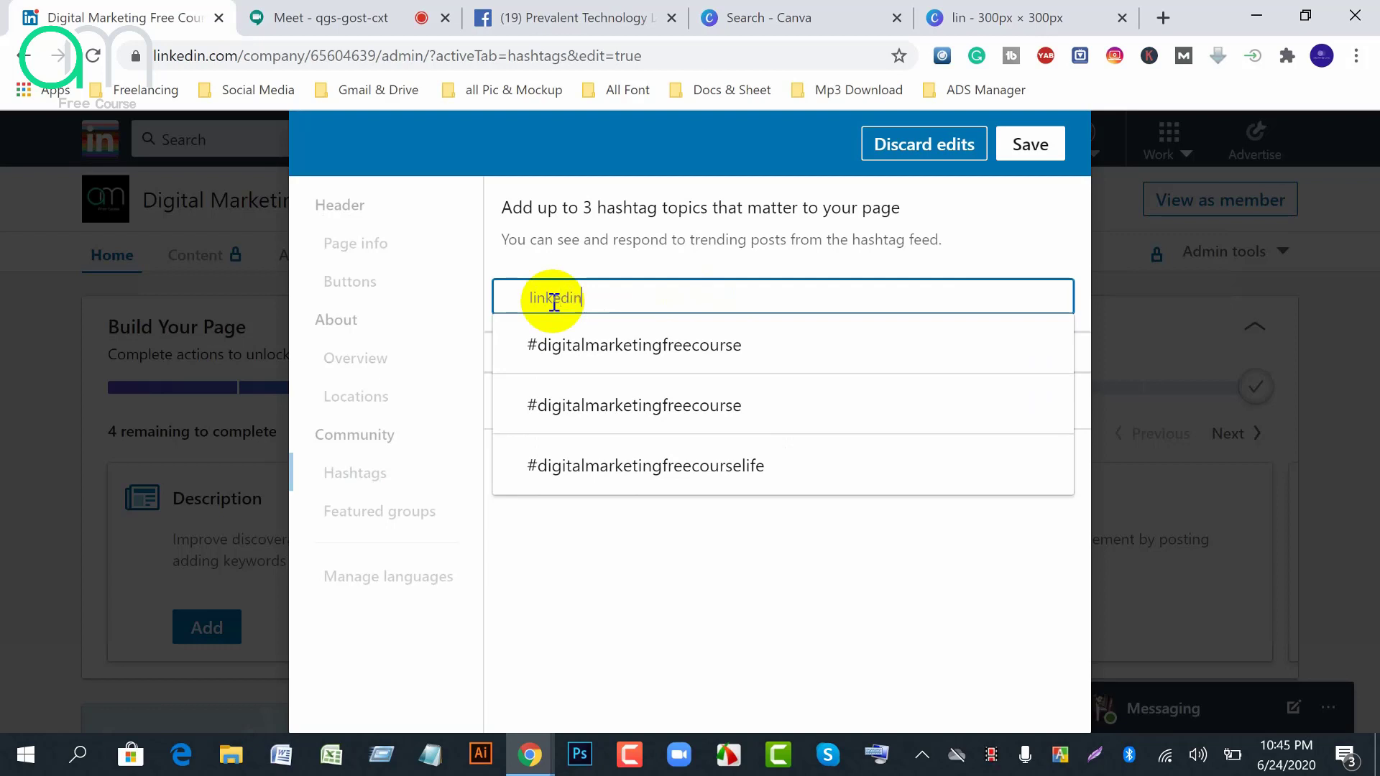
{"action": "type", "text": " mark"}
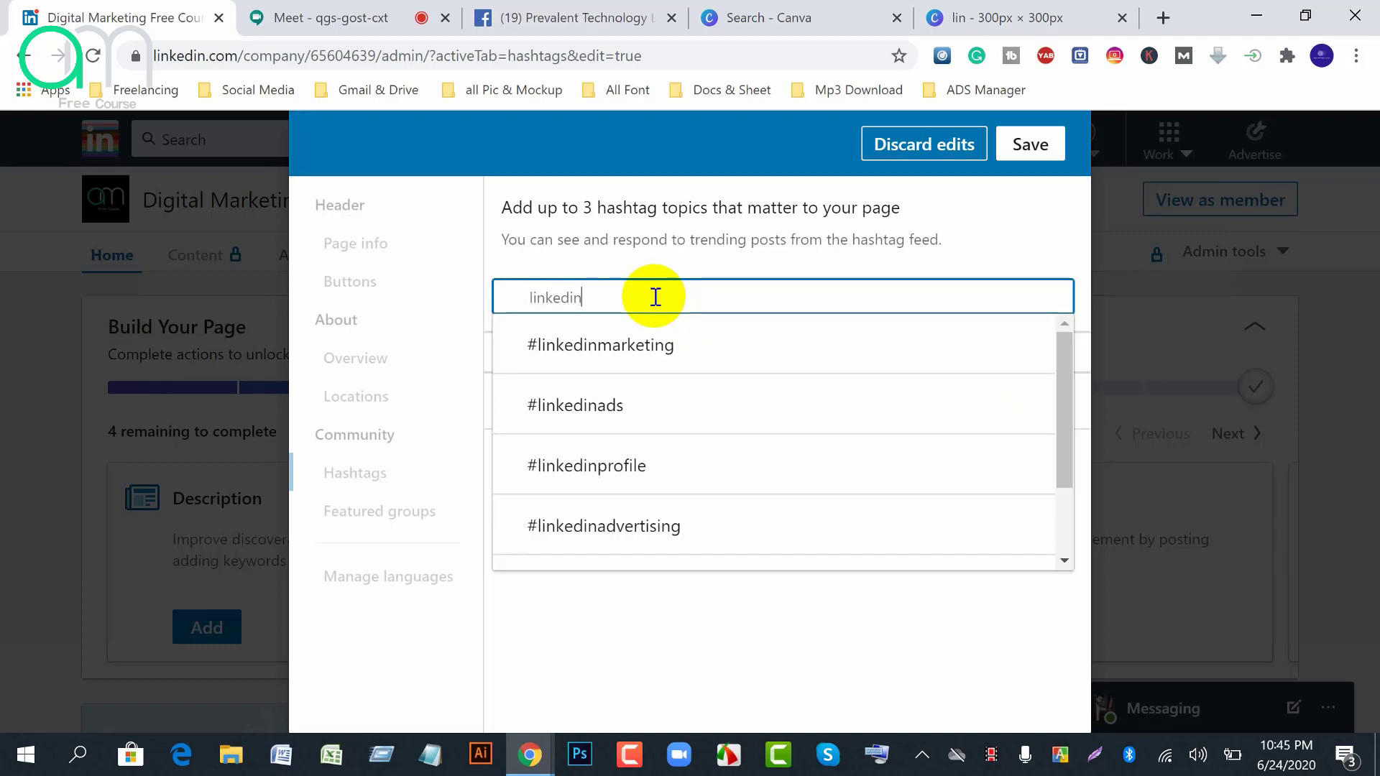
{"action": "left_click", "coordinate": [636, 345]}
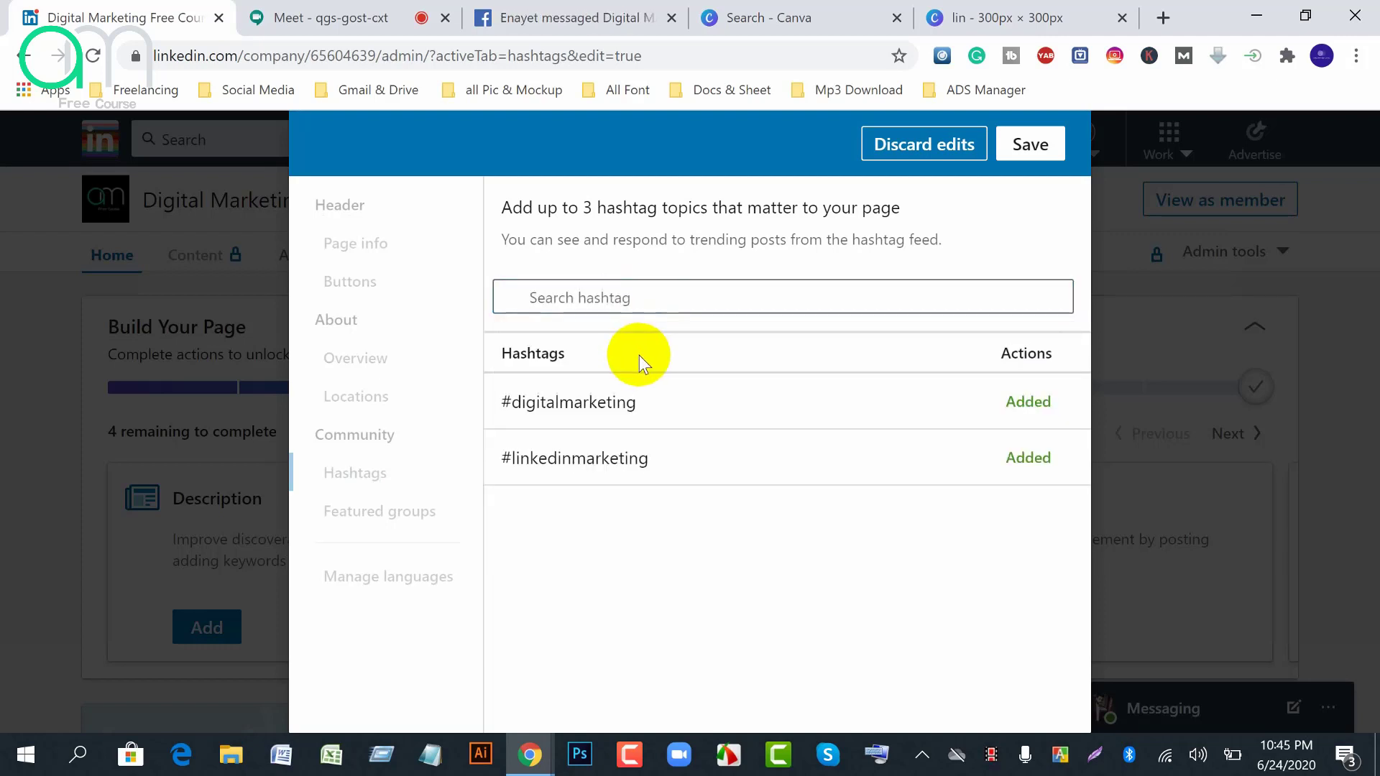
{"action": "left_click", "coordinate": [570, 301]}
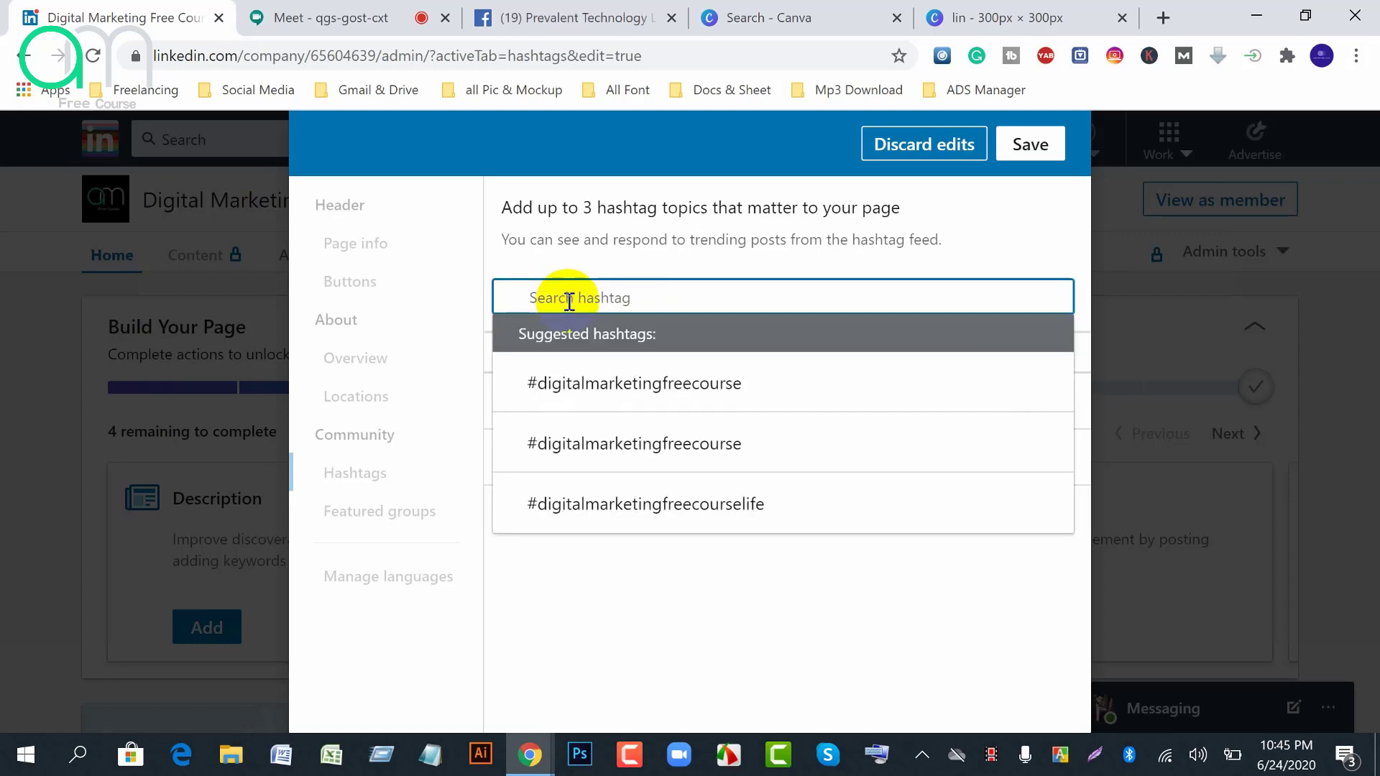
{"action": "type", "text": "facebook"}
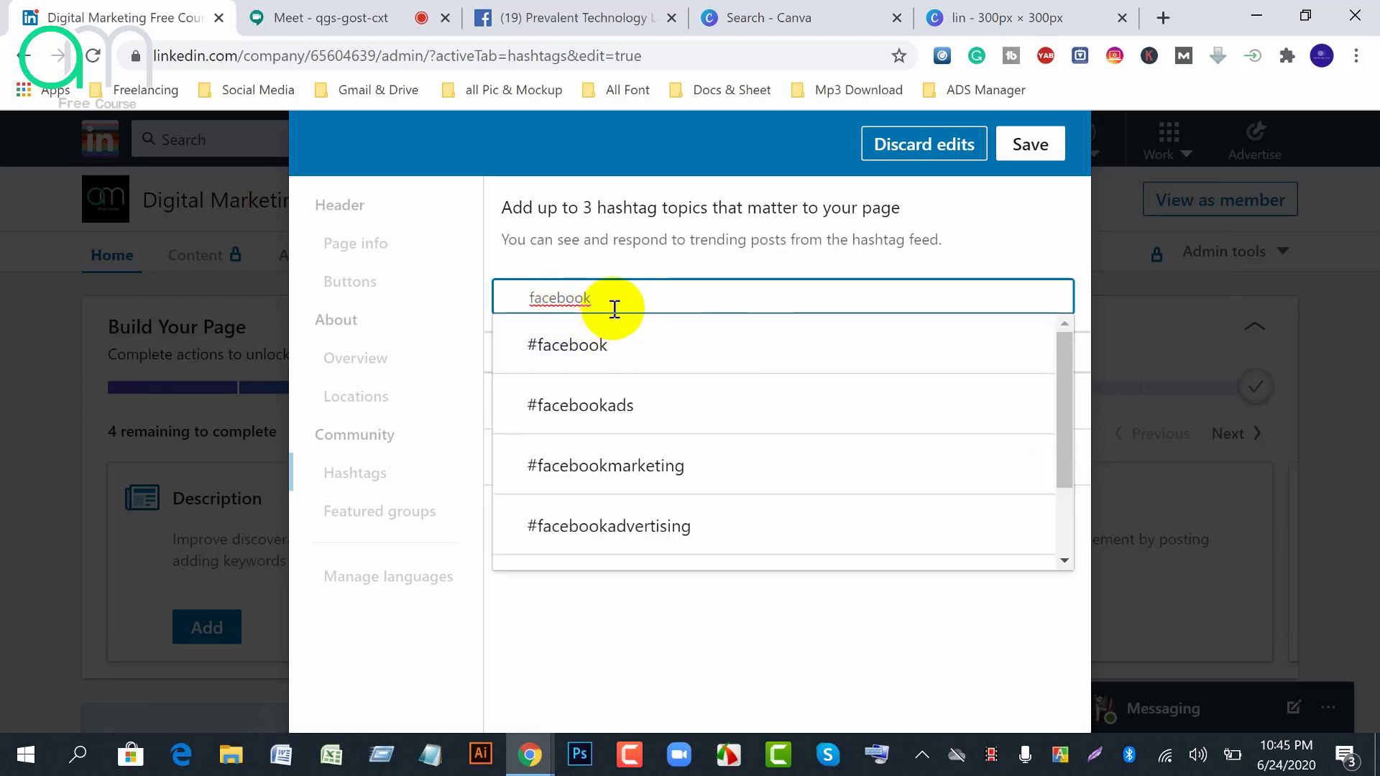
{"action": "type", "text": "ma"}
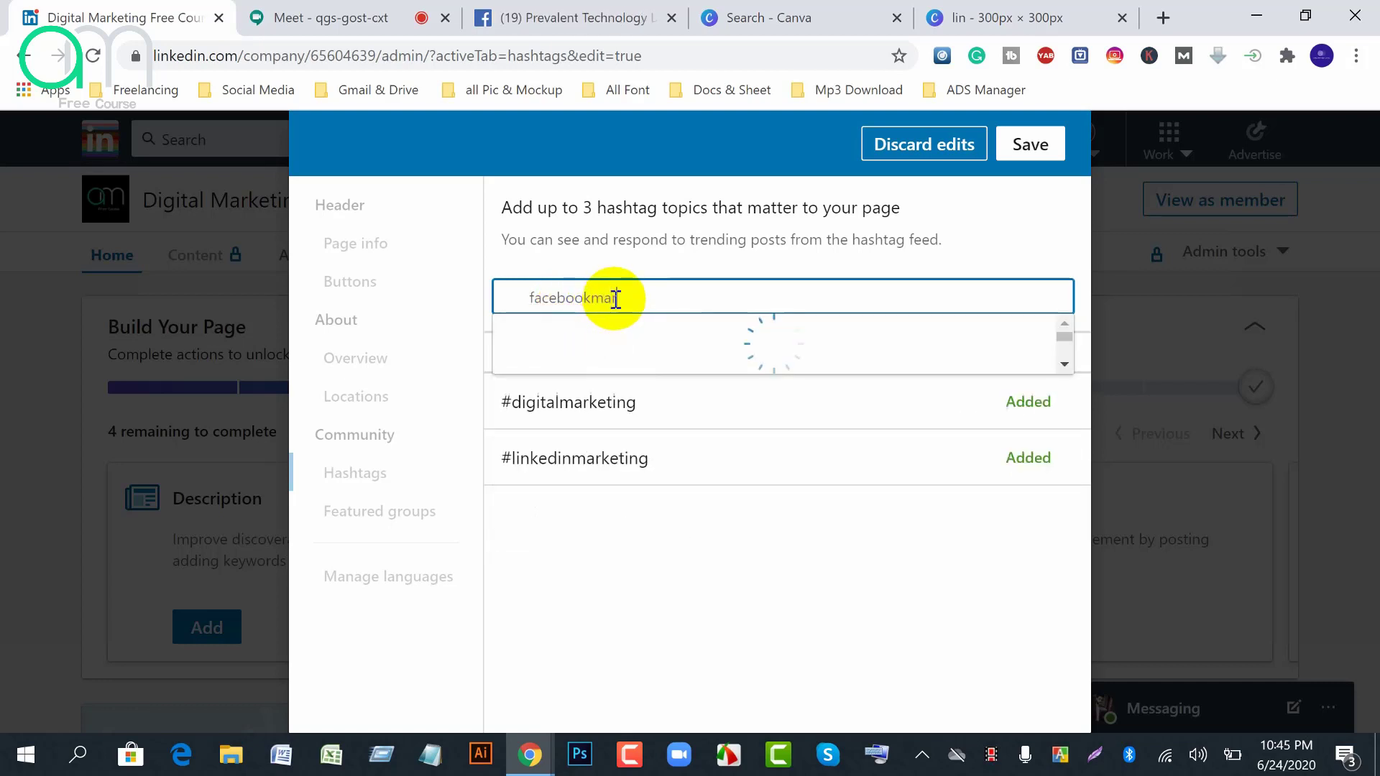
{"action": "type", "text": "r"}
{"action": "left_click", "coordinate": [606, 407]}
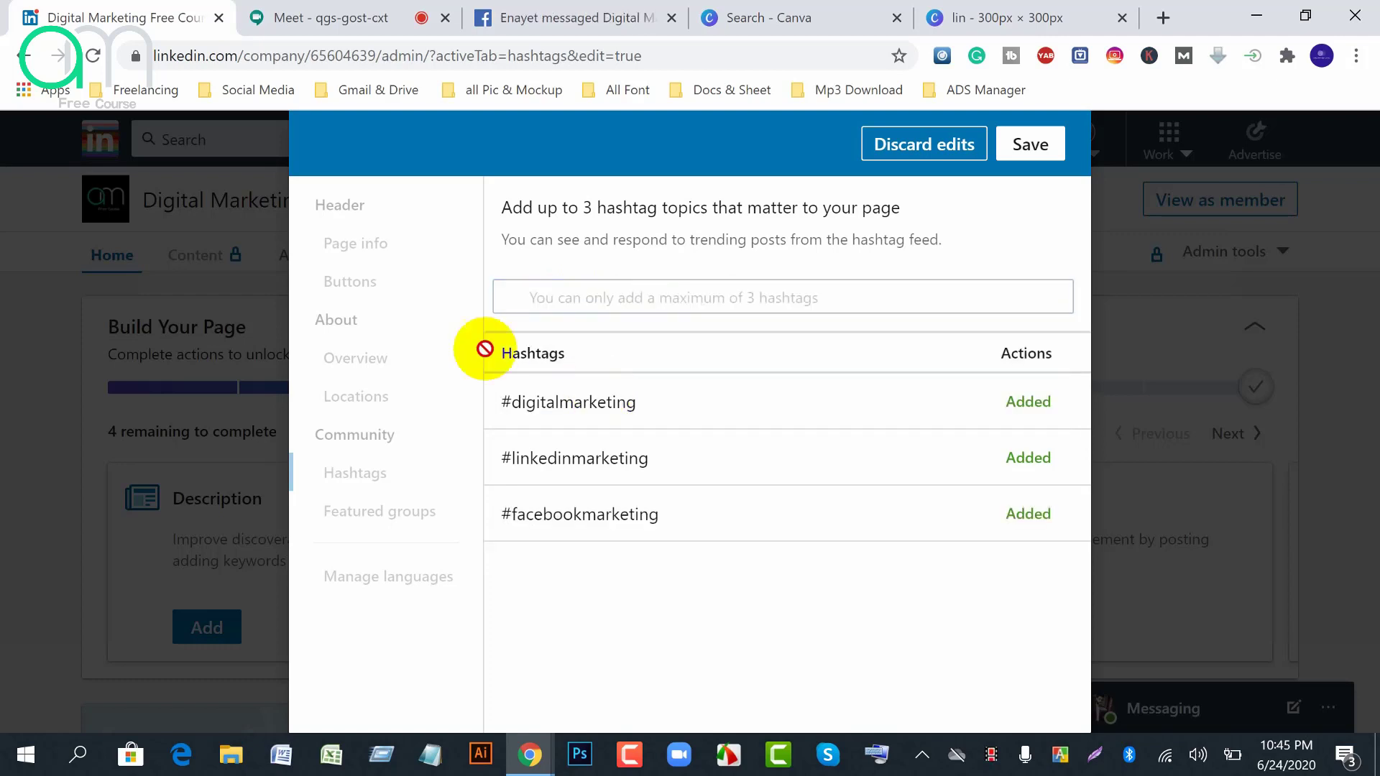
{"action": "left_click", "coordinate": [1028, 144]}
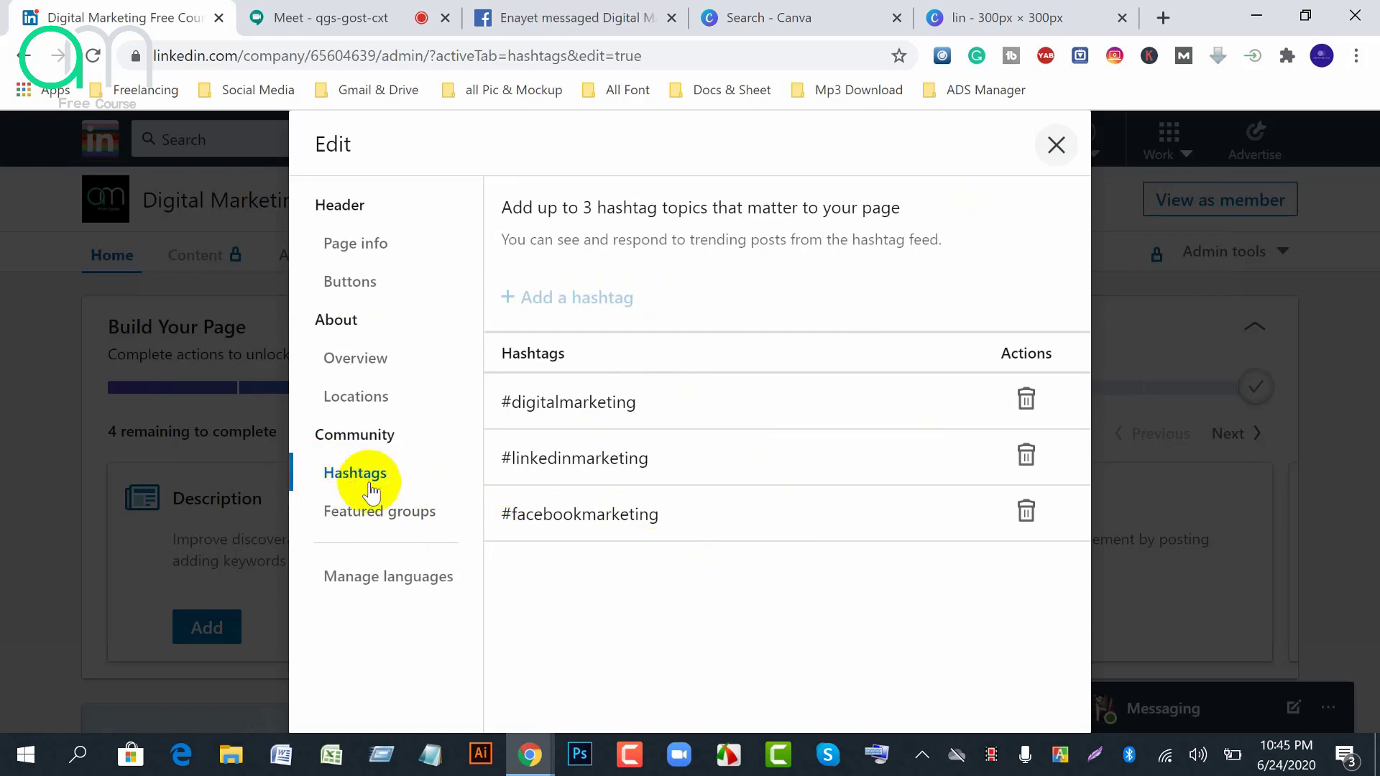
Search featured groups for 'ro', close the results without adding any, and bring up Manage languages
{"action": "left_click", "coordinate": [374, 525]}
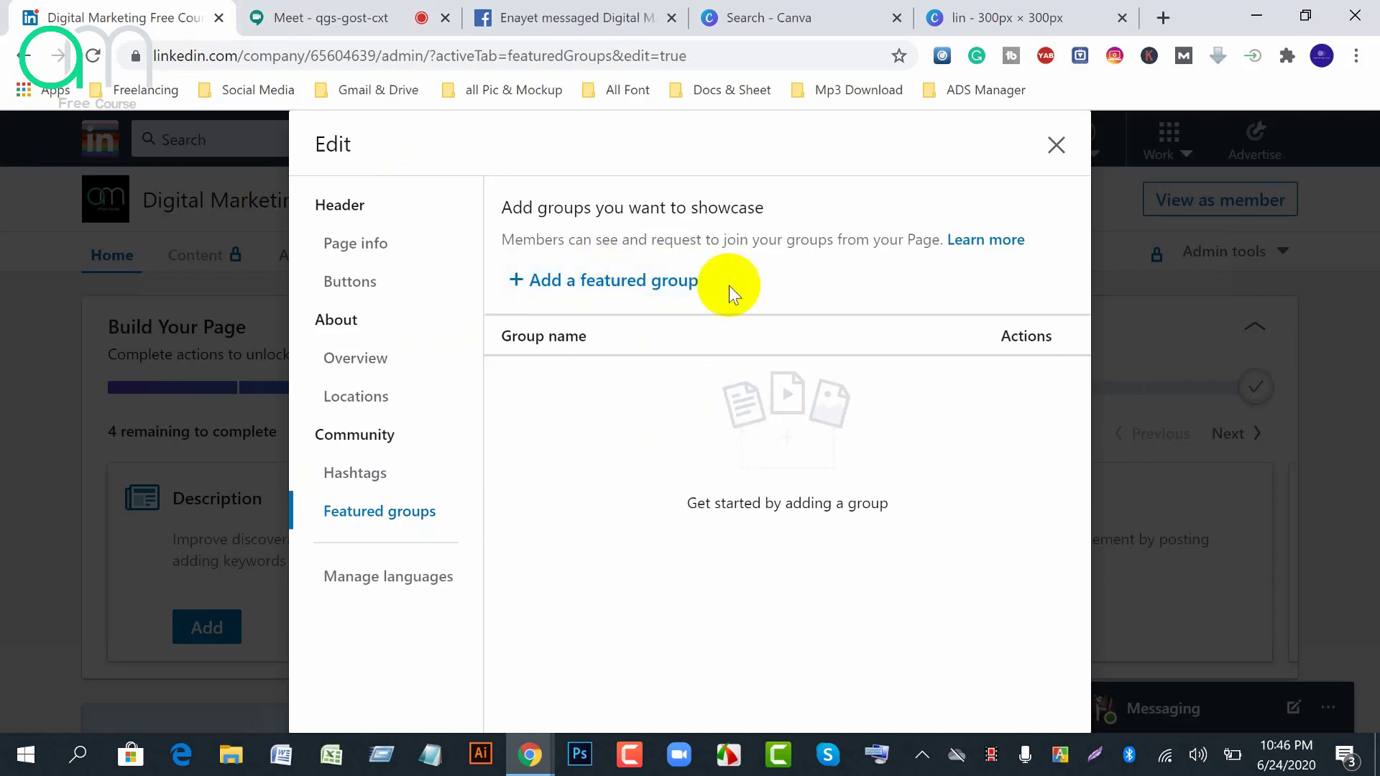
{"action": "left_click", "coordinate": [528, 281]}
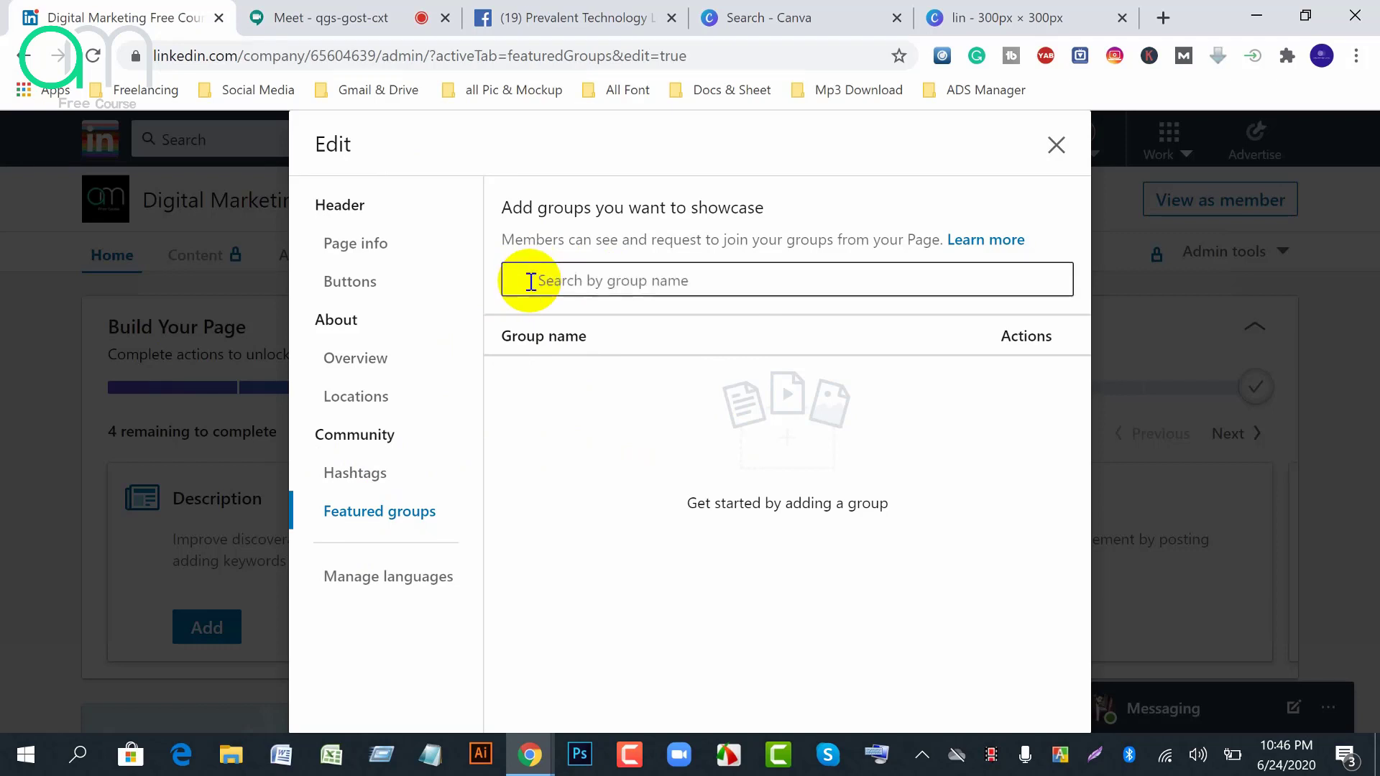
{"action": "left_click", "coordinate": [623, 275]}
{"action": "type", "text": "robi"}
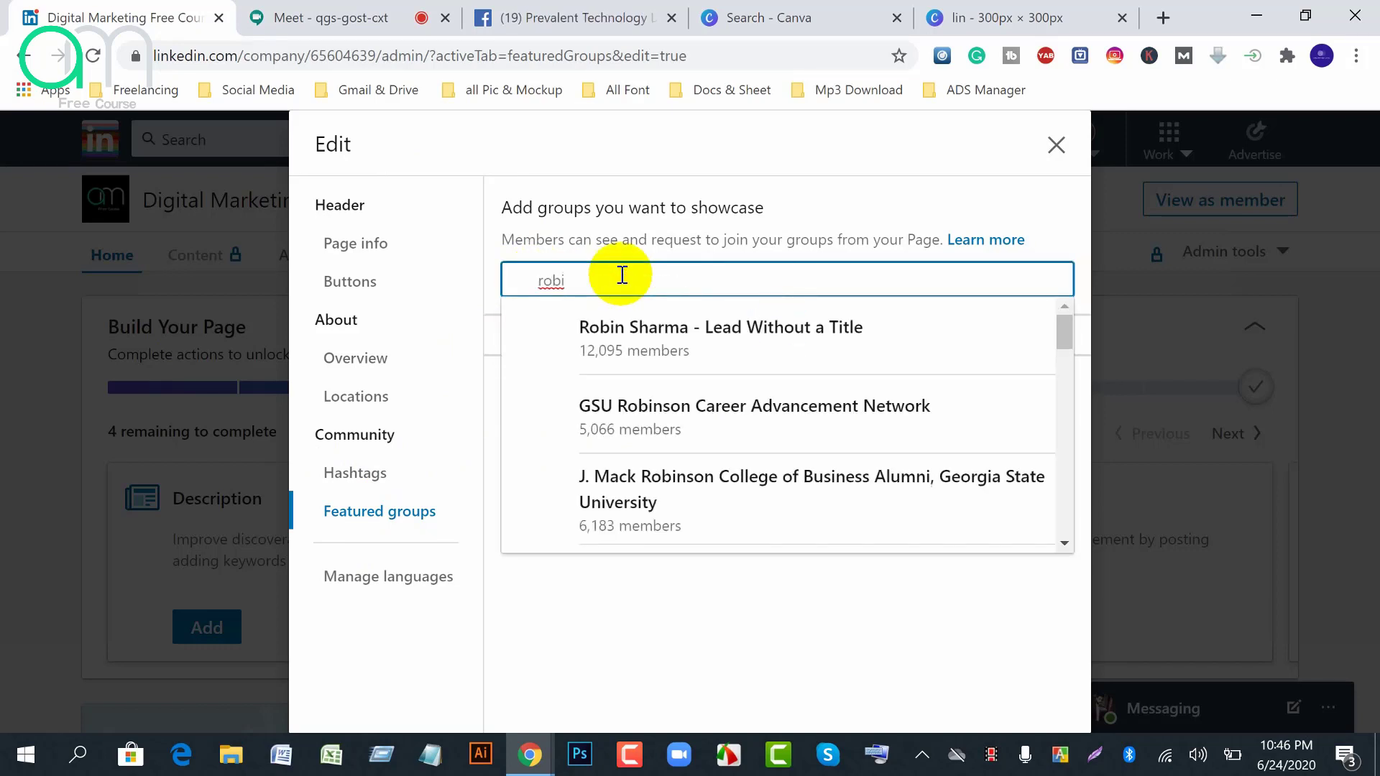
{"action": "scroll", "coordinate": [633, 445], "scroll_direction": "down", "scroll_amount": 3}
{"action": "scroll", "coordinate": [637, 481], "scroll_direction": "down", "scroll_amount": 2}
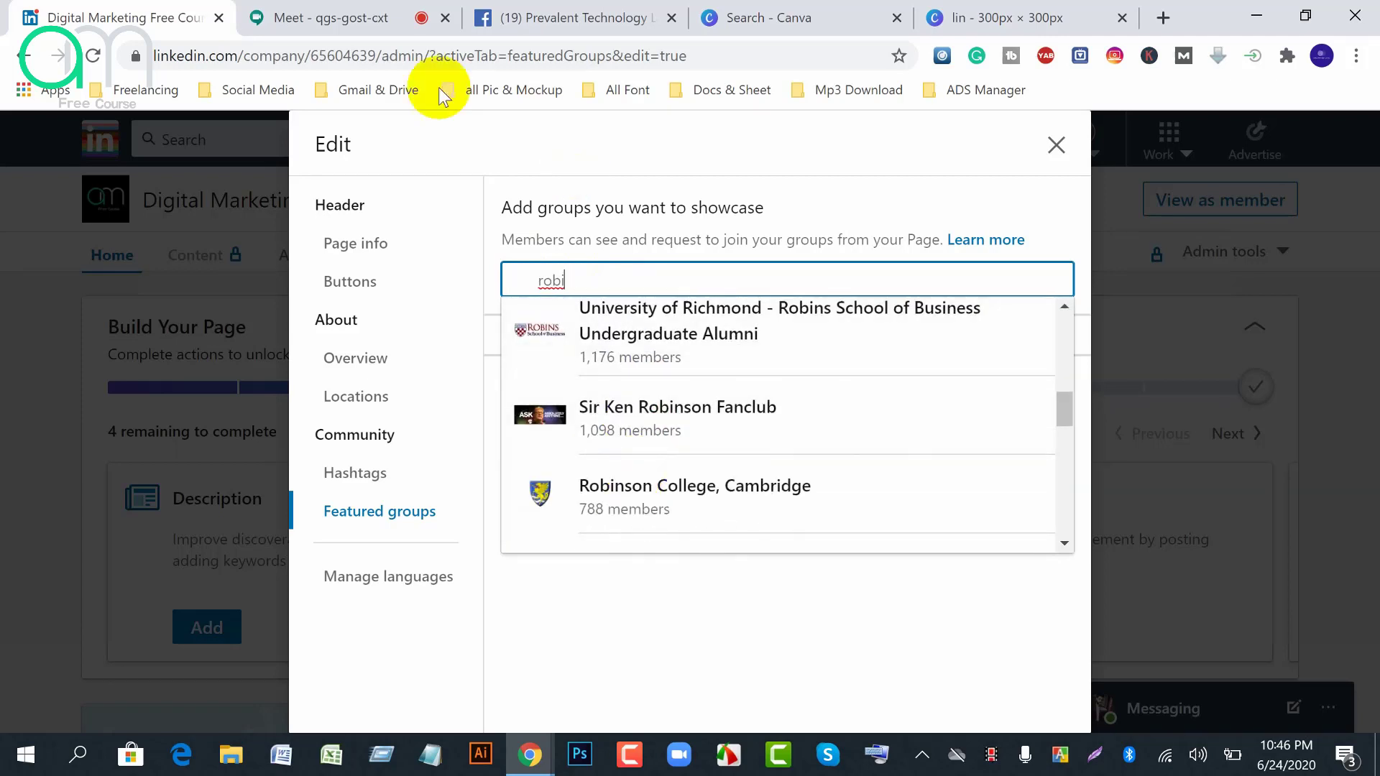
{"action": "scroll", "coordinate": [631, 432], "scroll_direction": "up", "scroll_amount": 10}
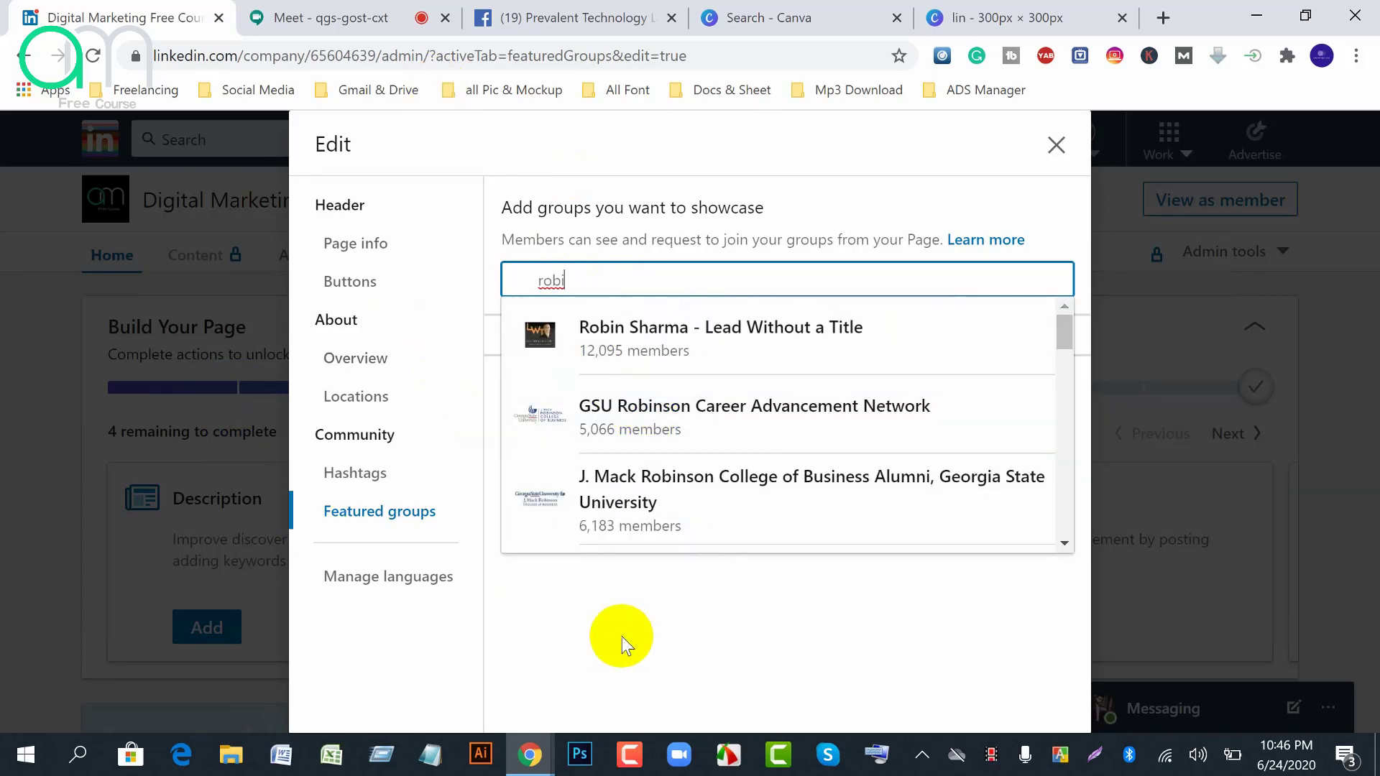
{"action": "left_click", "coordinate": [619, 631]}
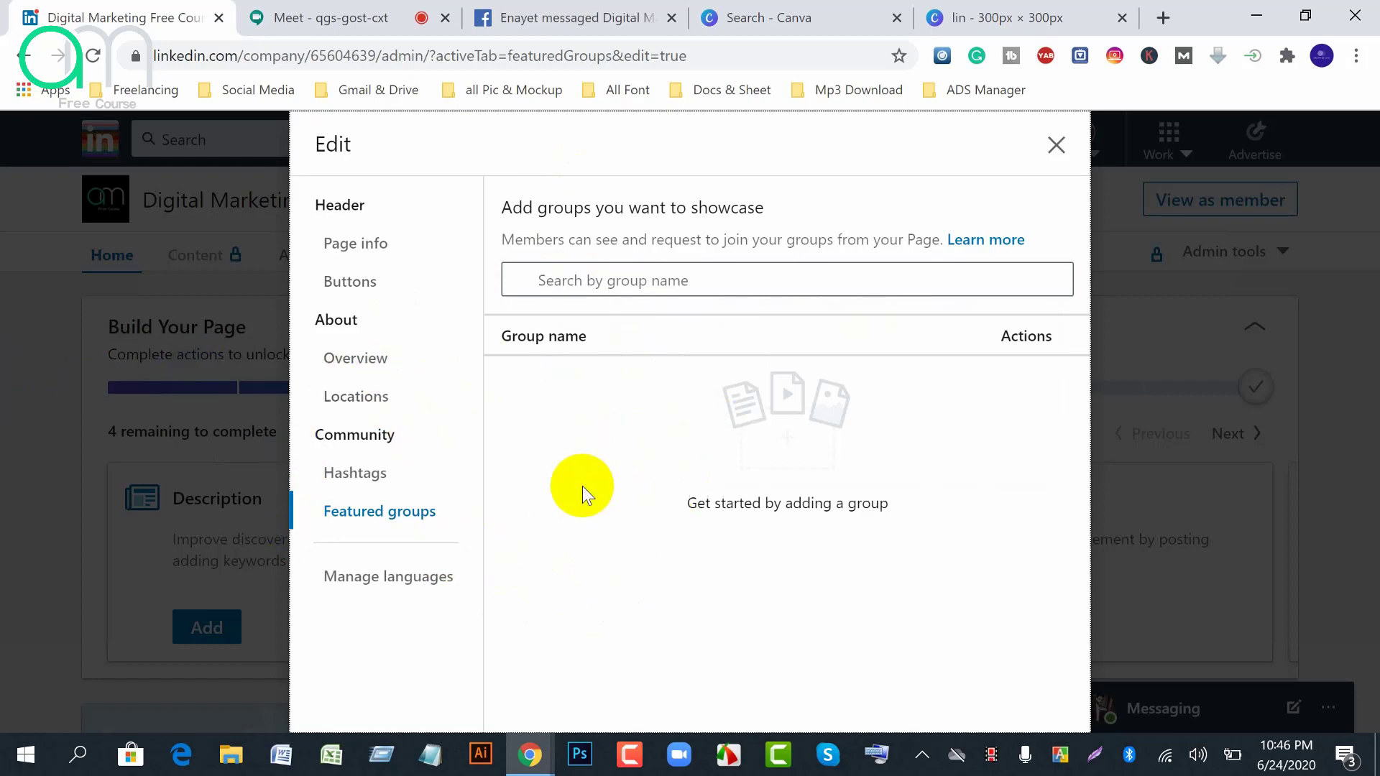
{"action": "left_click", "coordinate": [378, 575]}
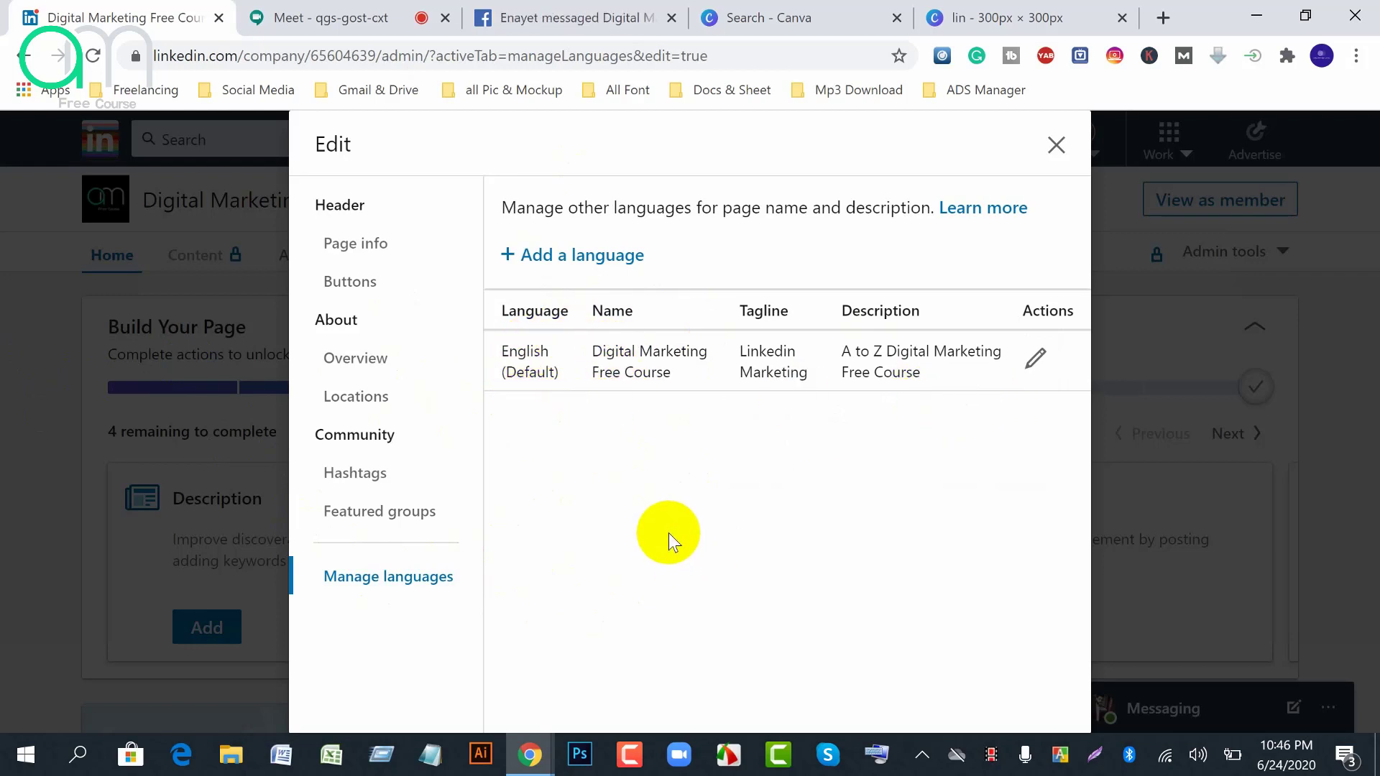
Start adding a second page language, browse the list past Bahasa Indonesia, and close it unchanged
{"action": "left_click", "coordinate": [529, 264]}
{"action": "left_click", "coordinate": [610, 309]}
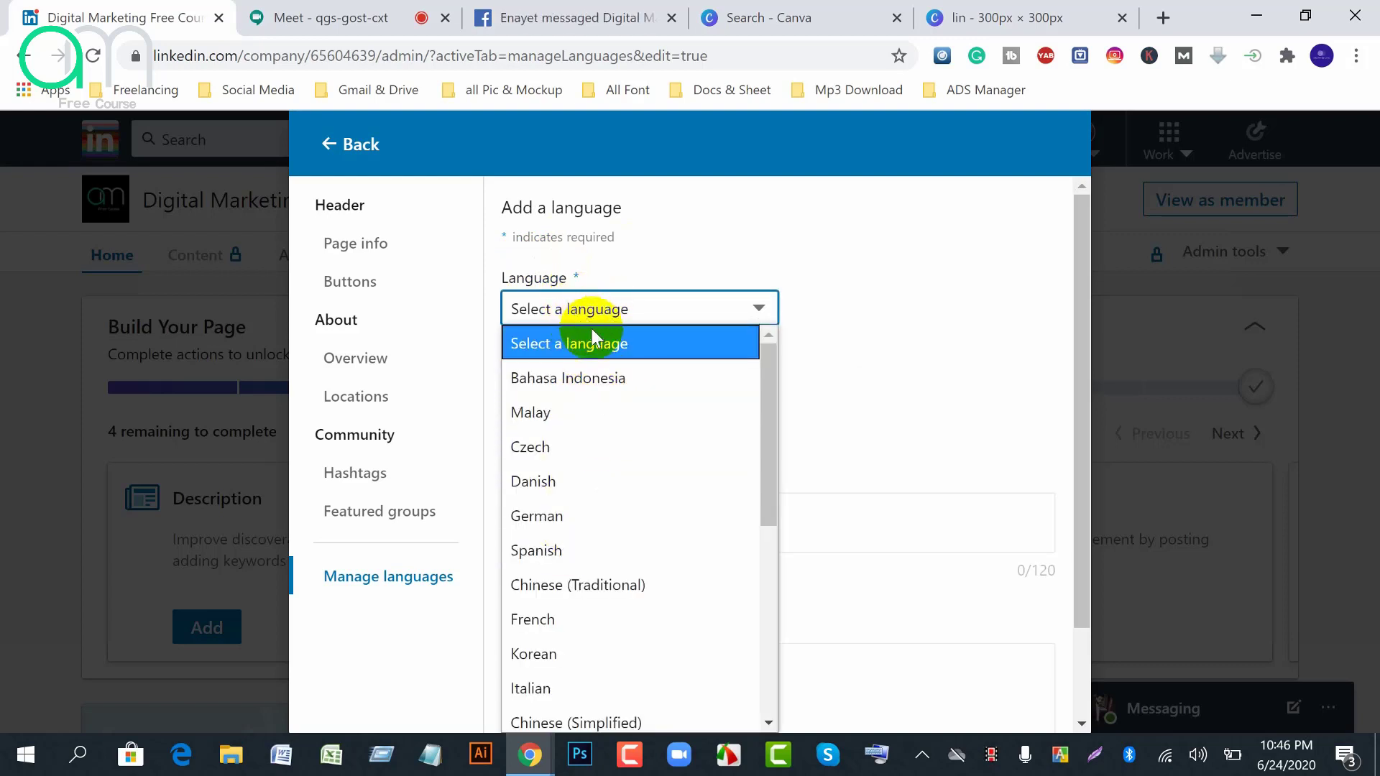
{"action": "scroll", "coordinate": [562, 588], "scroll_direction": "down", "scroll_amount": 3}
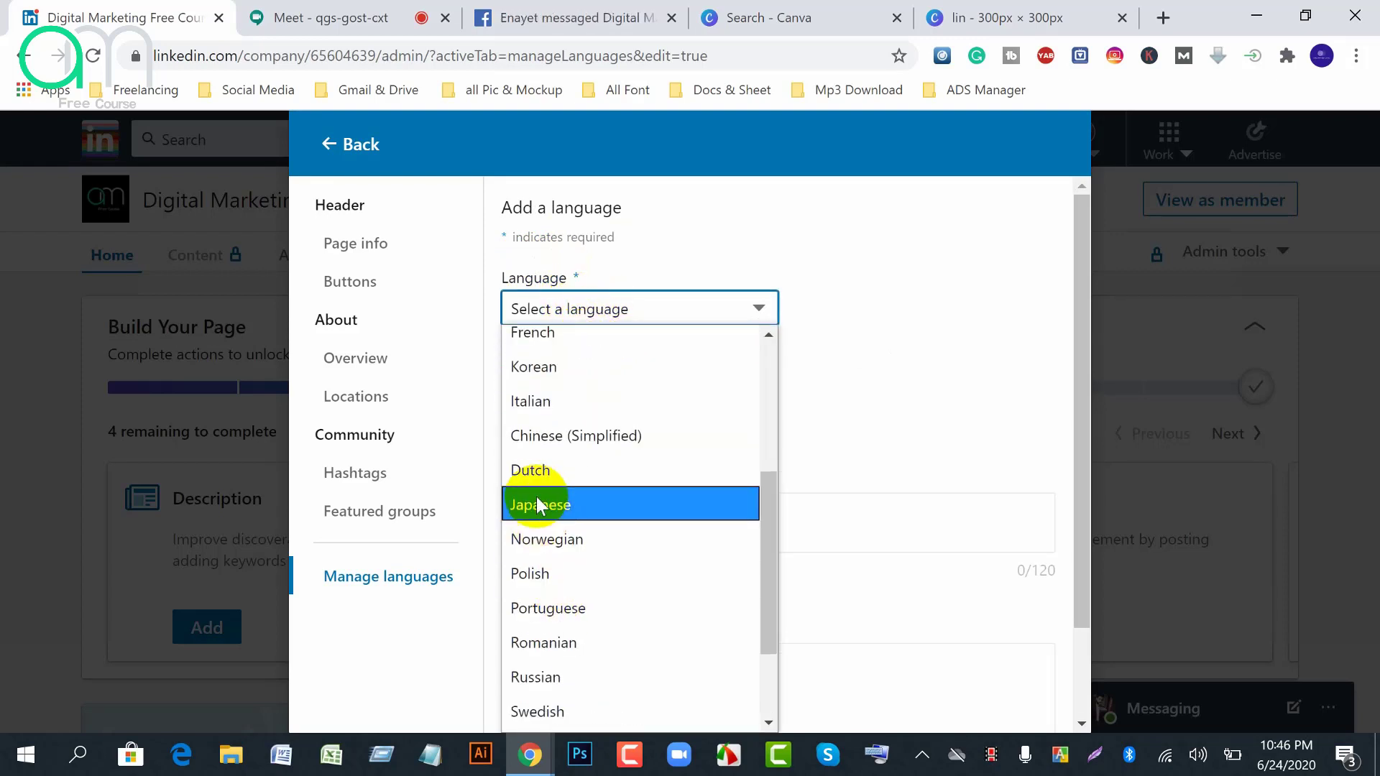
{"action": "scroll", "coordinate": [538, 503], "scroll_direction": "down", "scroll_amount": 2}
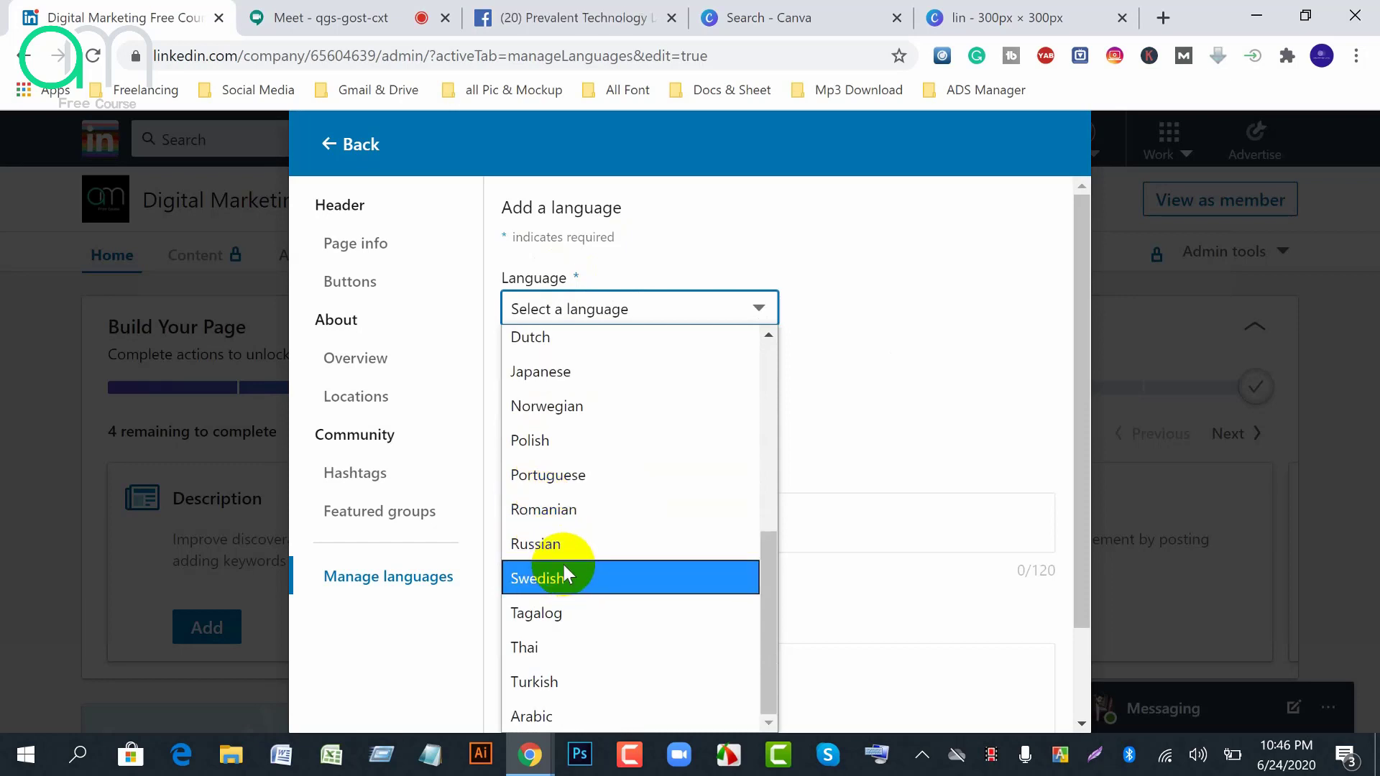
{"action": "key", "text": "Down"}
{"action": "scroll", "coordinate": [559, 544], "scroll_direction": "down", "scroll_amount": 4}
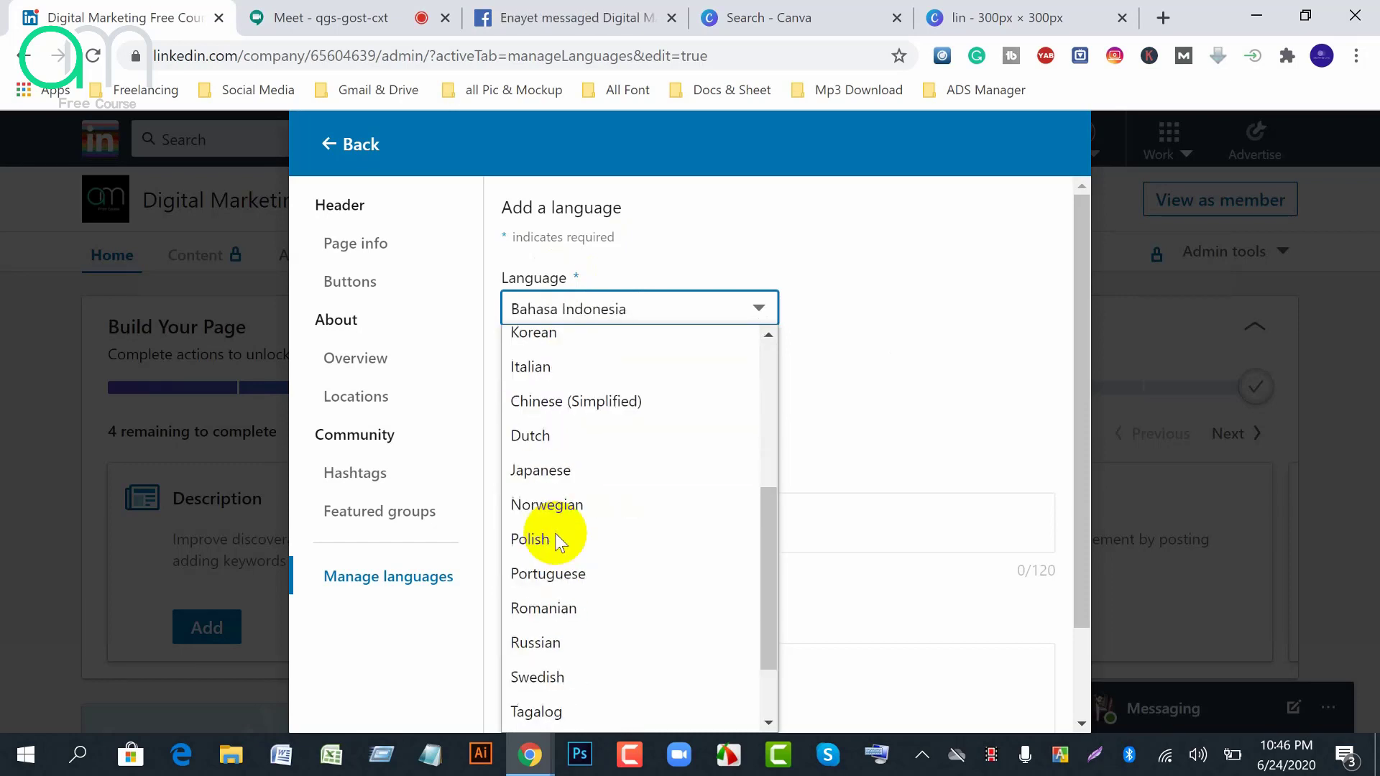
{"action": "scroll", "coordinate": [555, 532], "scroll_direction": "up", "scroll_amount": 4}
{"action": "scroll", "coordinate": [555, 480], "scroll_direction": "down", "scroll_amount": 4}
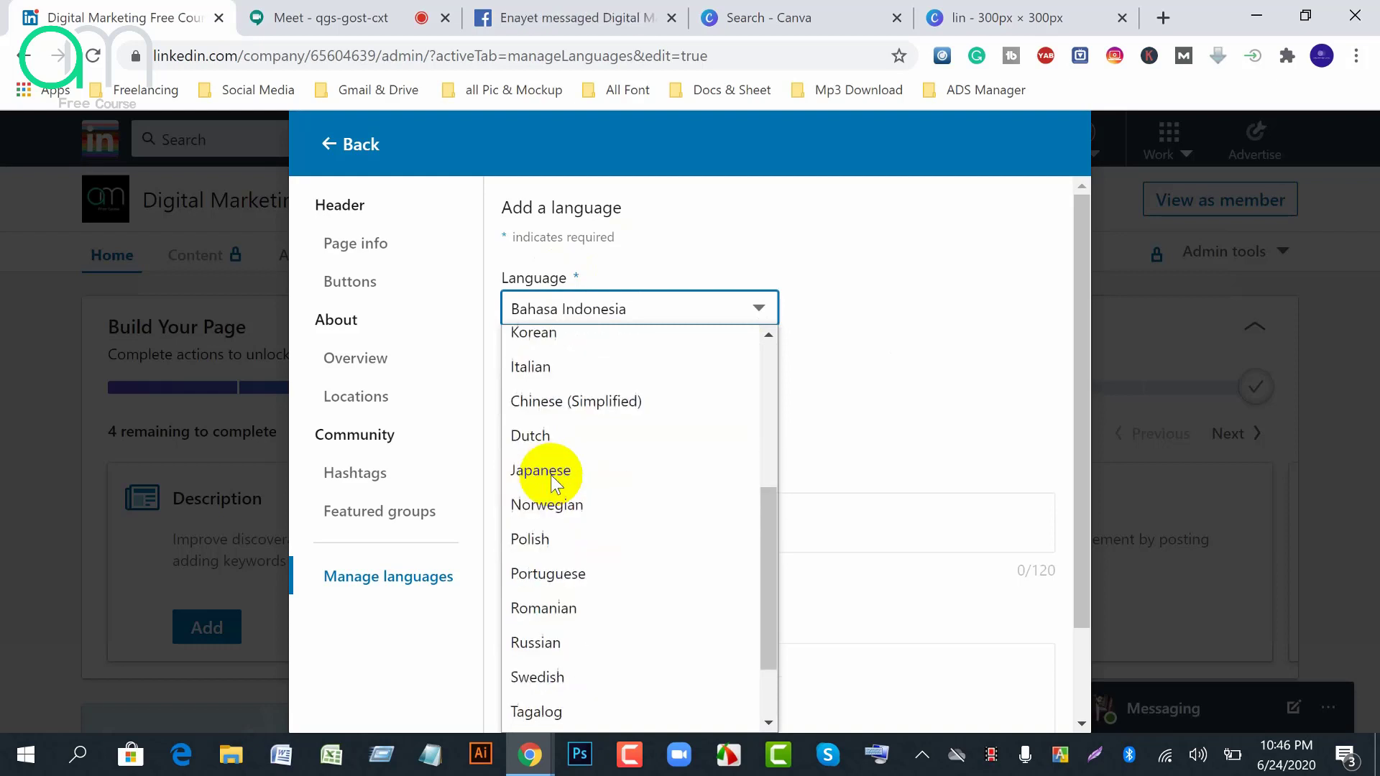
{"action": "scroll", "coordinate": [557, 478], "scroll_direction": "down", "scroll_amount": 2}
{"action": "scroll", "coordinate": [563, 471], "scroll_direction": "up", "scroll_amount": 5}
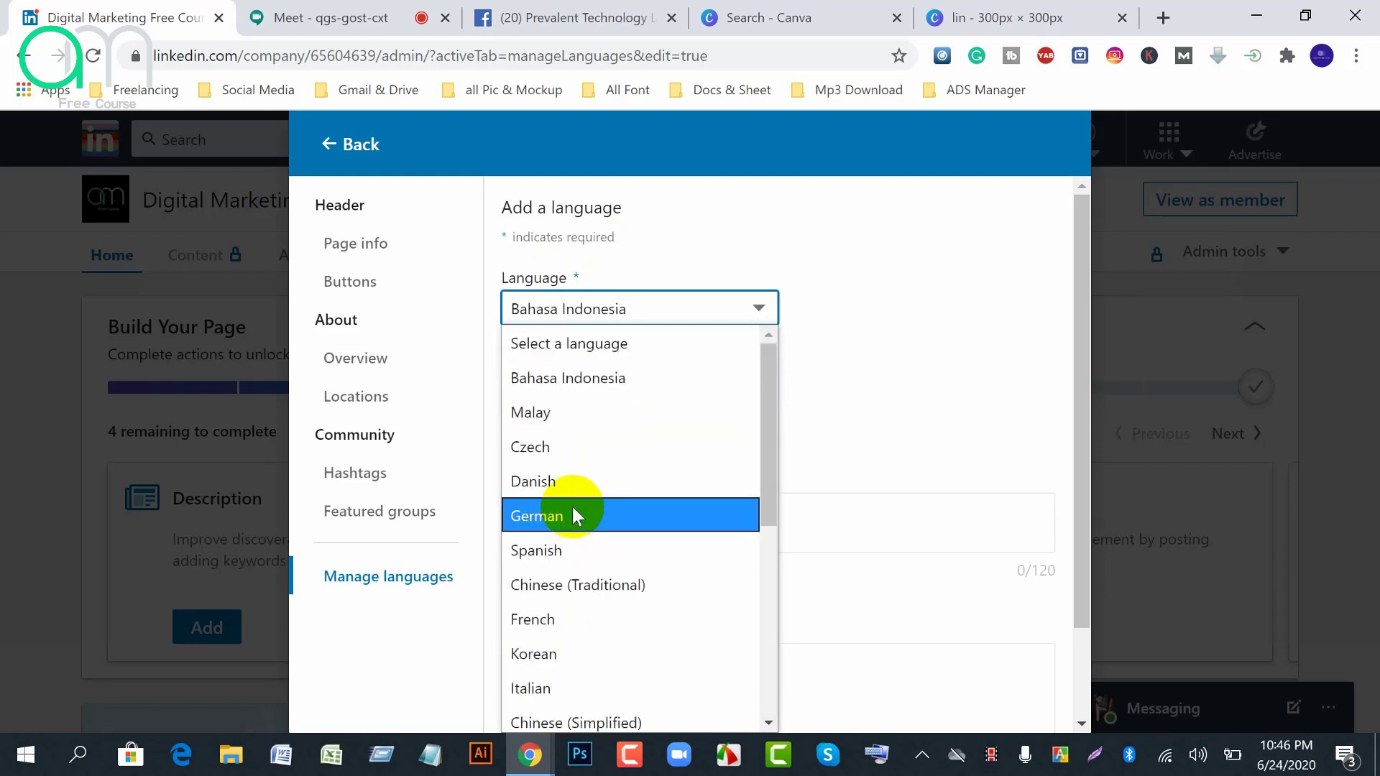
{"action": "scroll", "coordinate": [633, 575], "scroll_direction": "down", "scroll_amount": 5}
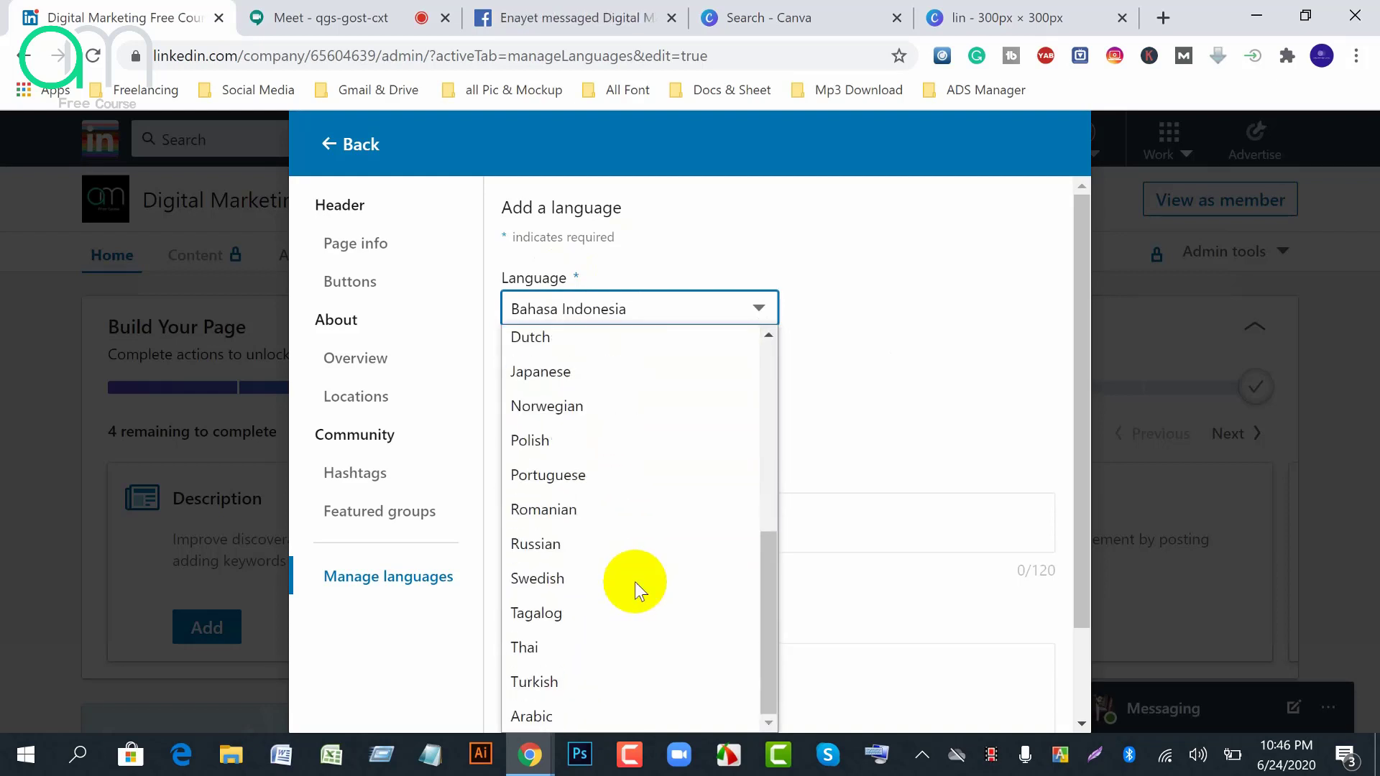
{"action": "scroll", "coordinate": [635, 580], "scroll_direction": "up", "scroll_amount": 5}
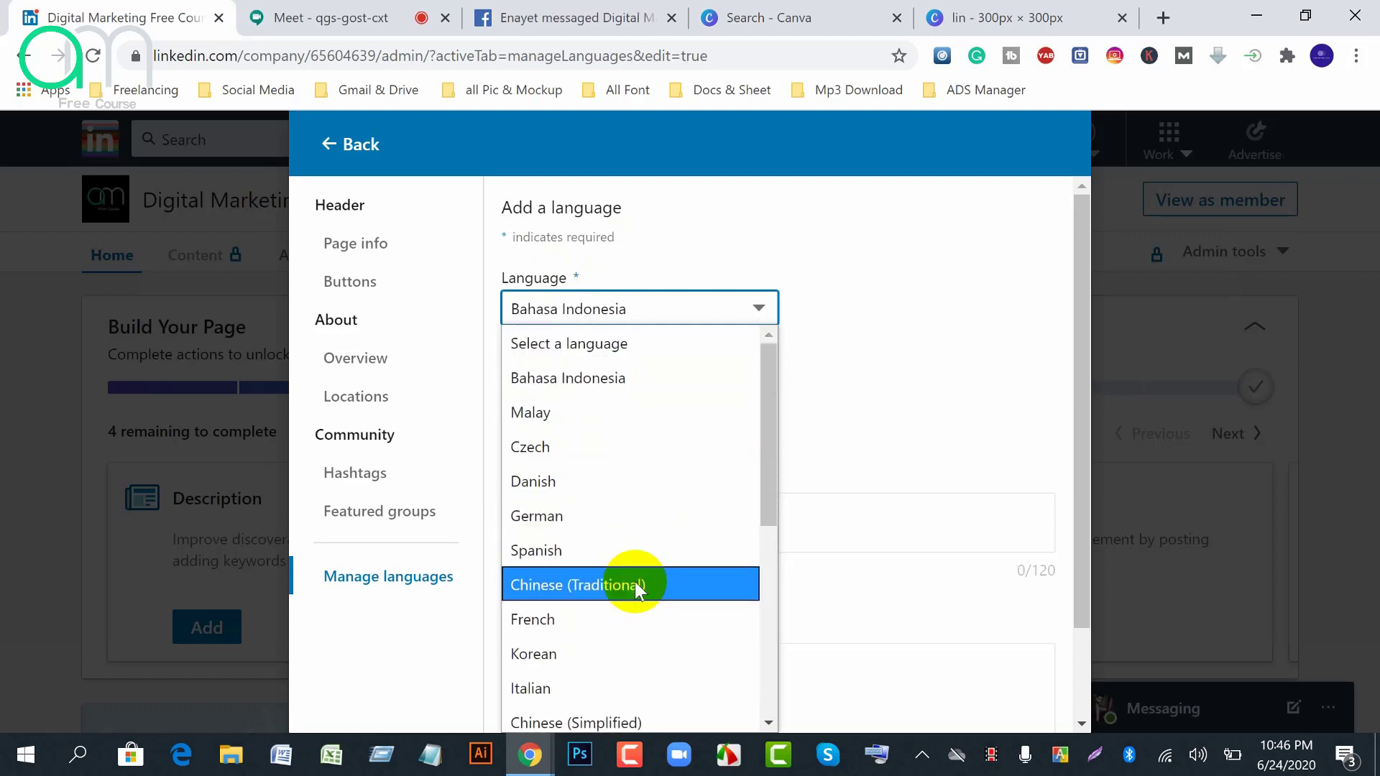
{"action": "left_click", "coordinate": [969, 354]}
{"action": "scroll", "coordinate": [808, 442], "scroll_direction": "down", "scroll_amount": 3}
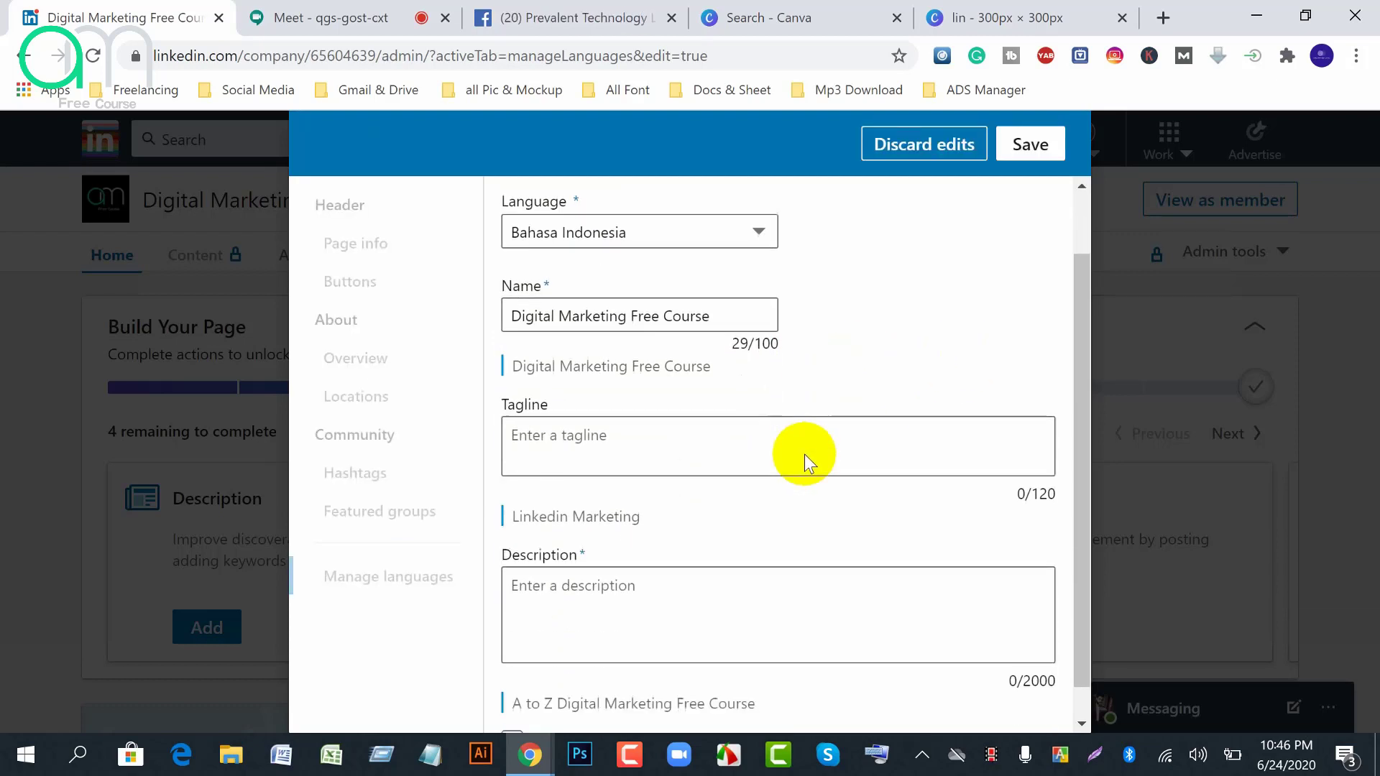
{"action": "scroll", "coordinate": [897, 536], "scroll_direction": "up", "scroll_amount": 2}
Discard the unsaved language edits, visit Featured groups, and close the page editor
{"action": "left_click", "coordinate": [948, 142]}
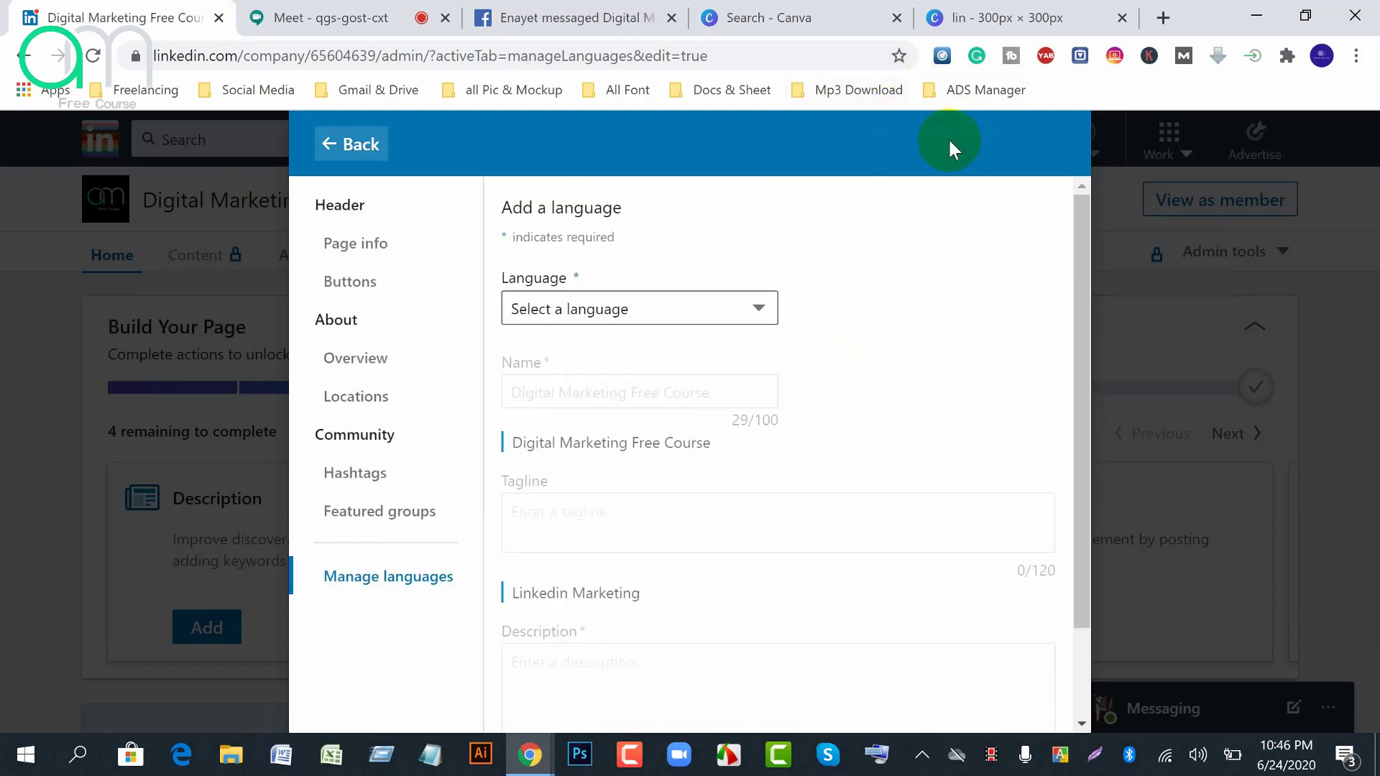
{"action": "left_click", "coordinate": [363, 512]}
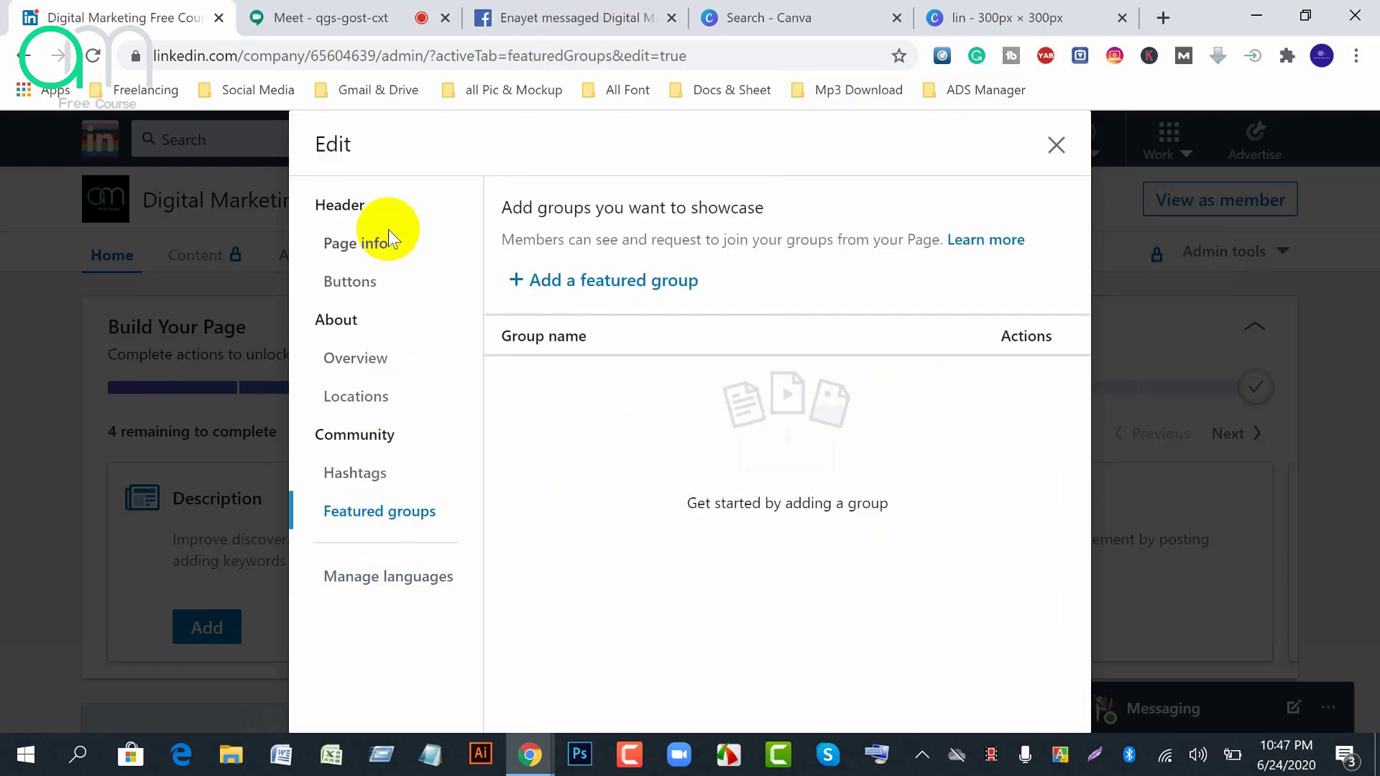
{"action": "left_click", "coordinate": [1056, 148]}
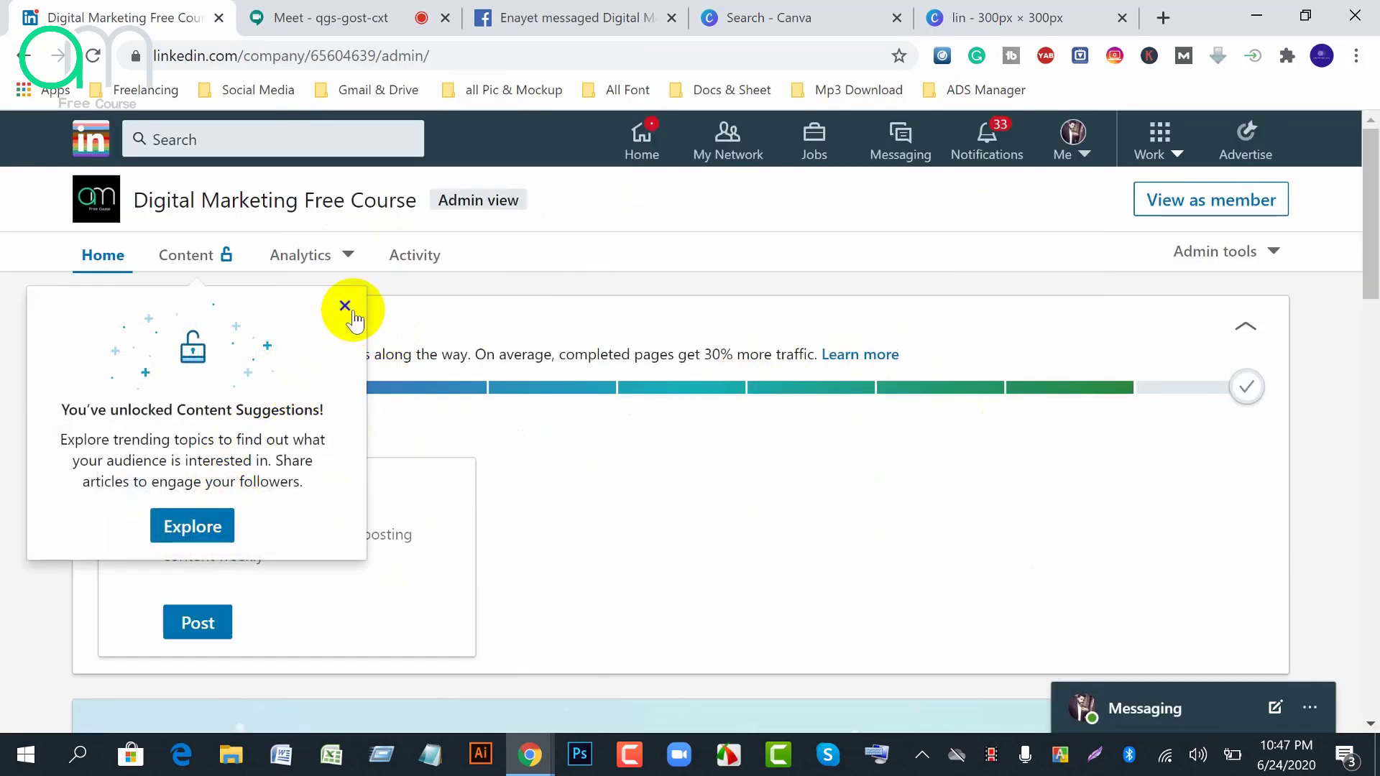
Dismiss the Content Suggestions popup and close a new post draft without publishing anything
{"action": "left_click", "coordinate": [345, 307]}
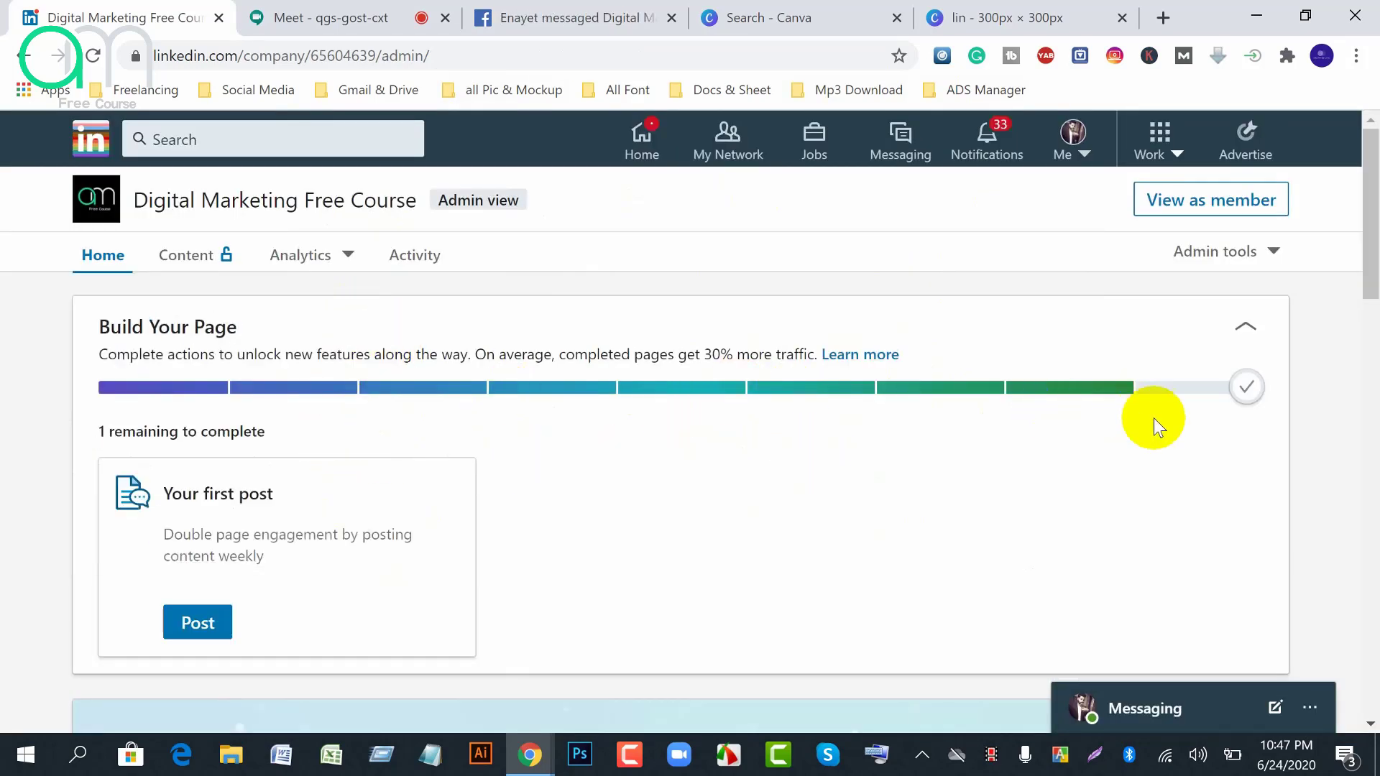
{"action": "scroll", "coordinate": [614, 545], "scroll_direction": "down", "scroll_amount": 2}
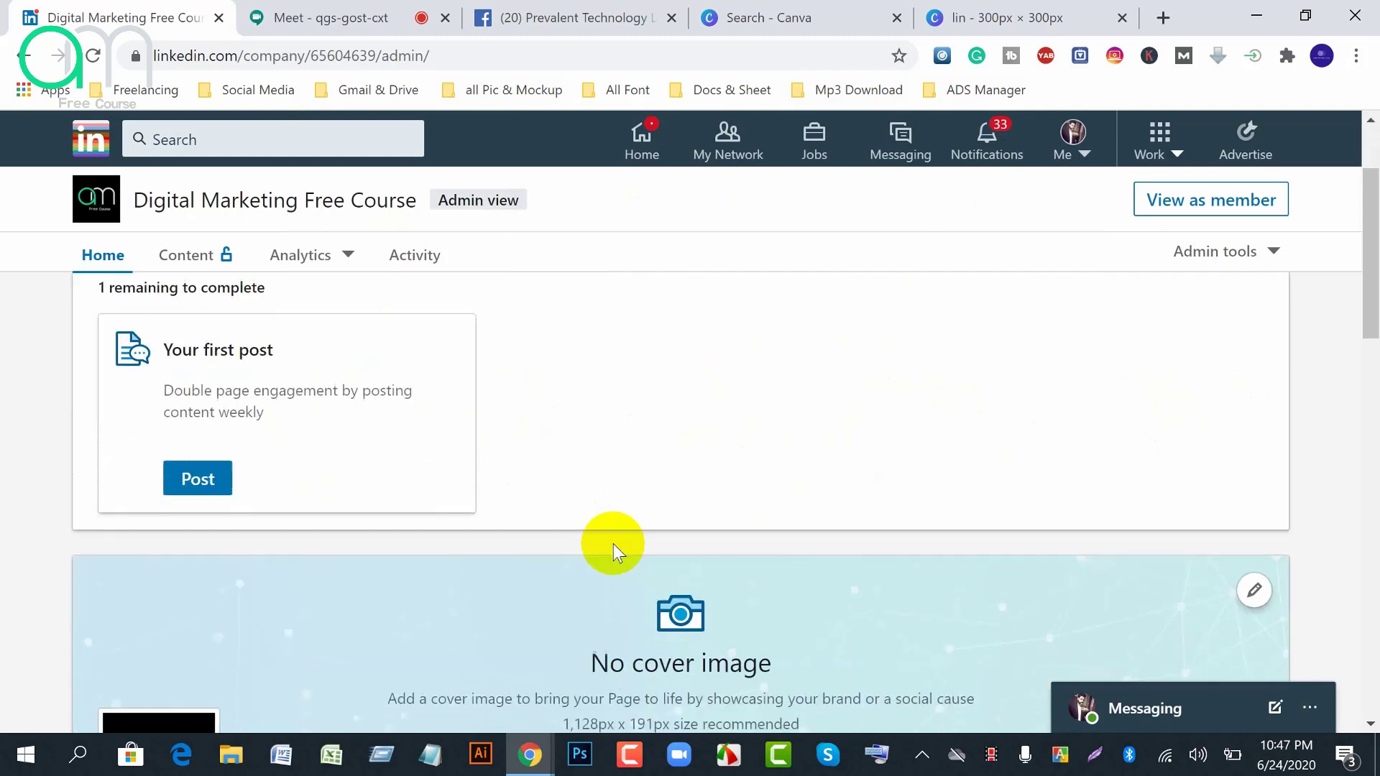
{"action": "left_click", "coordinate": [185, 480]}
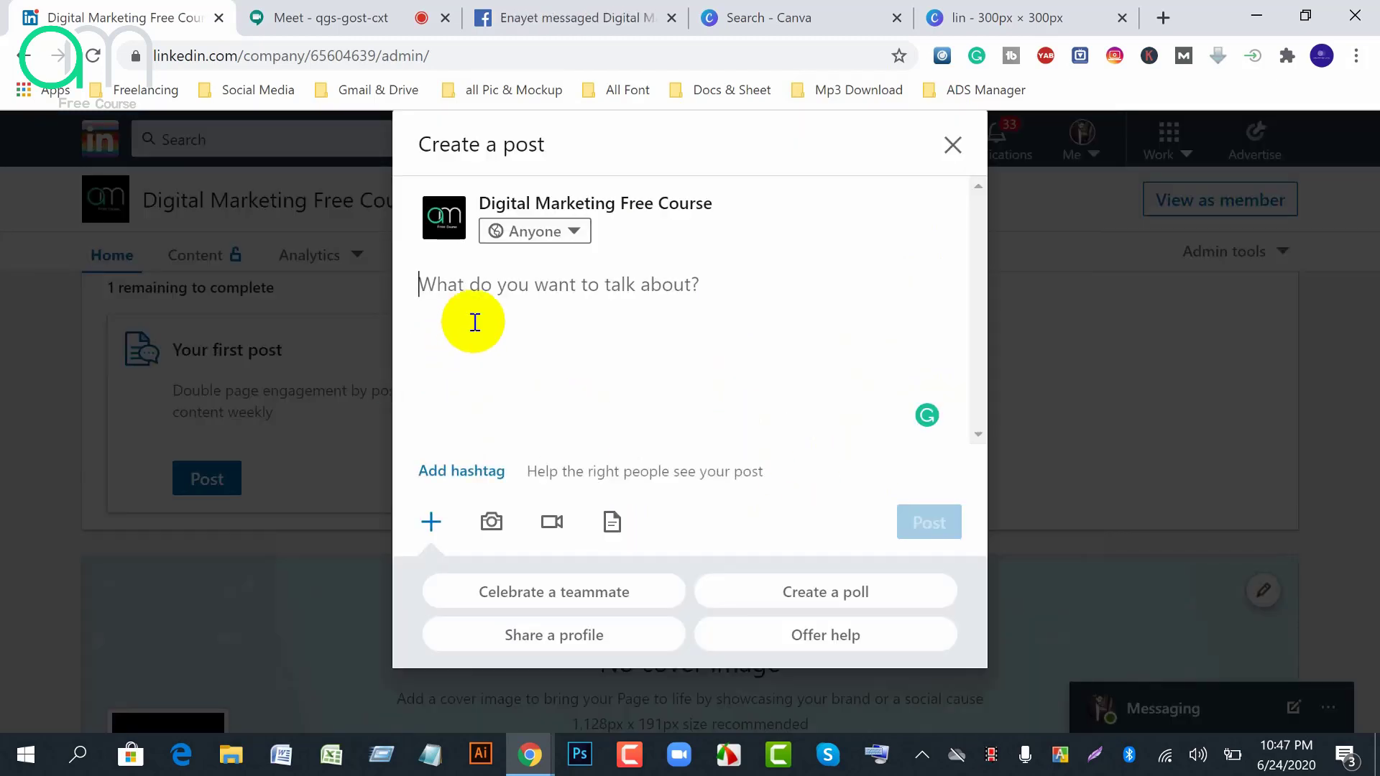
{"action": "left_click", "coordinate": [953, 145]}
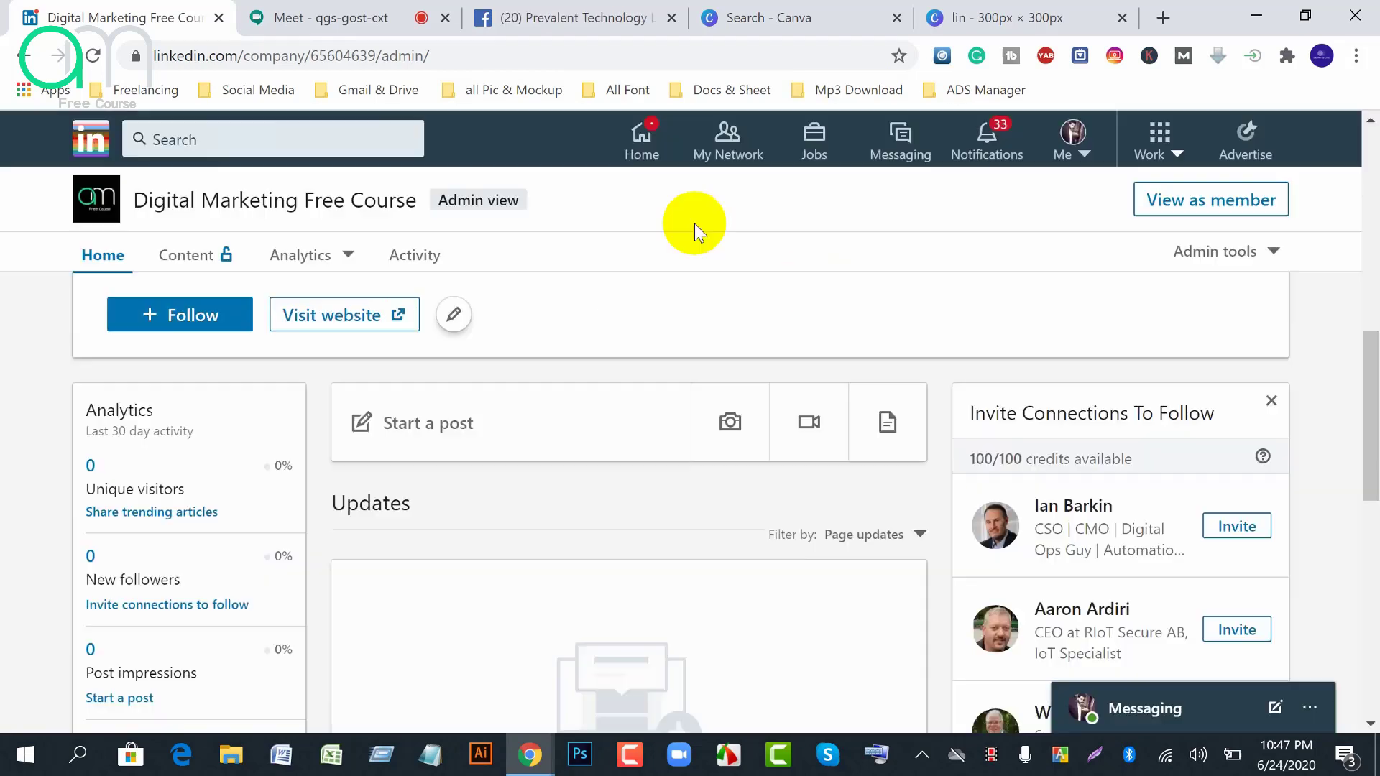
{"action": "scroll", "coordinate": [580, 470], "scroll_direction": "up", "scroll_amount": 4}
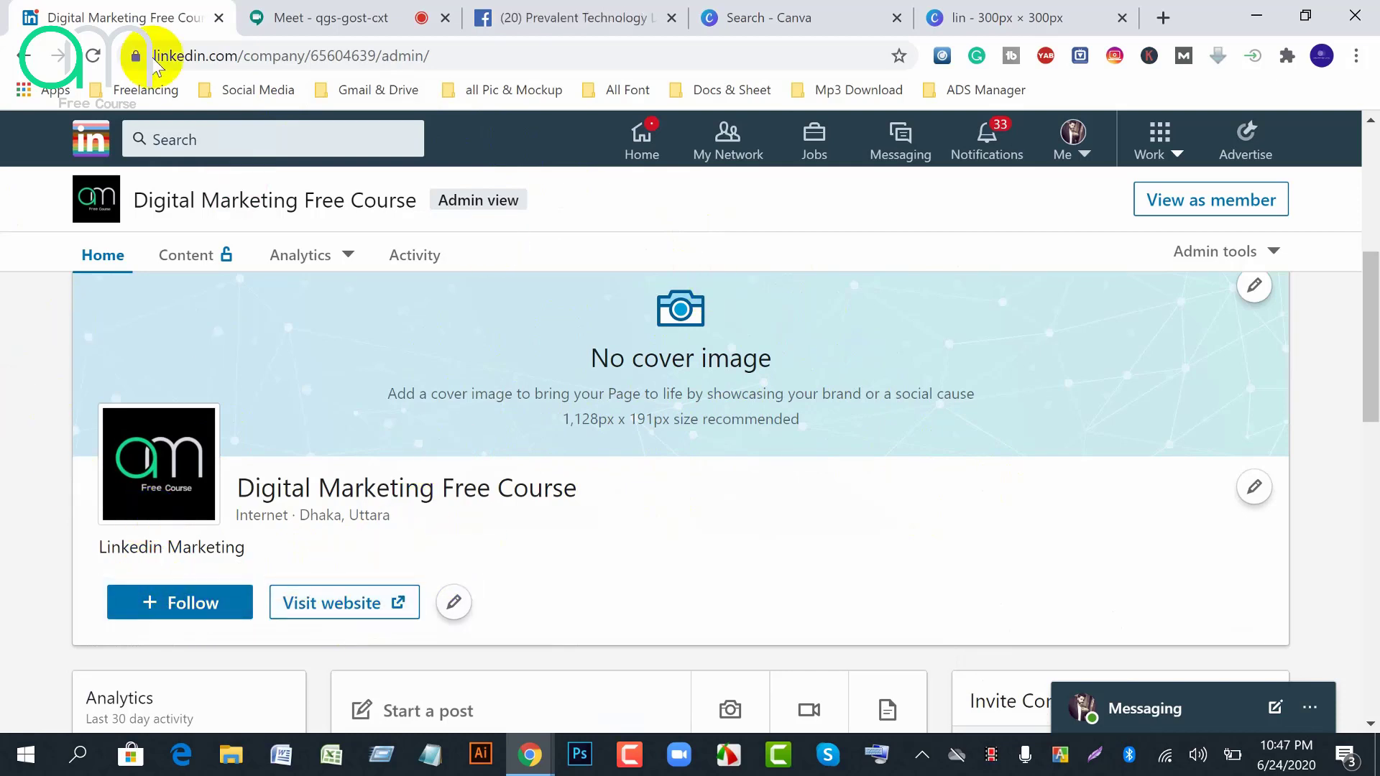
Switch to the personal-profile browser window and copy the profile's web address
{"action": "mouse_move", "coordinate": [530, 755]}
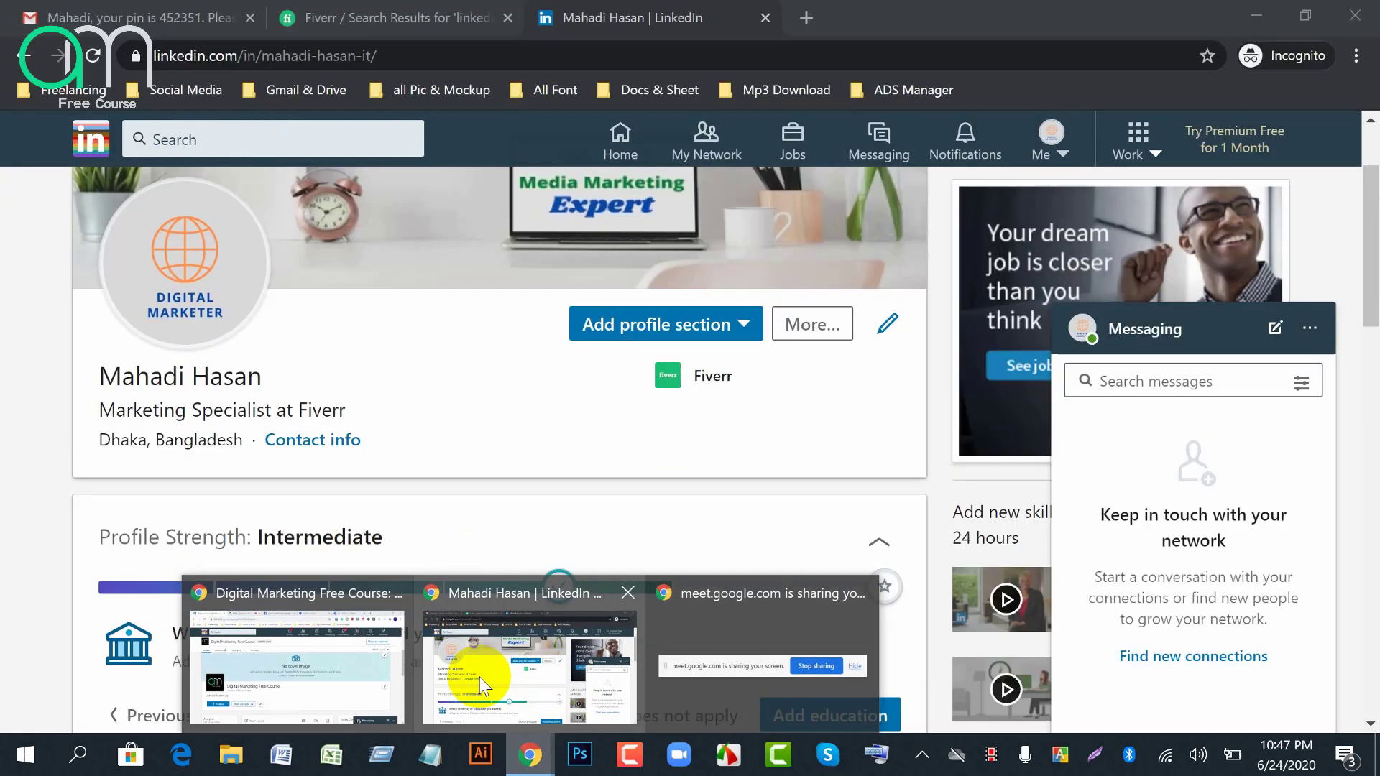
{"action": "left_click", "coordinate": [480, 677]}
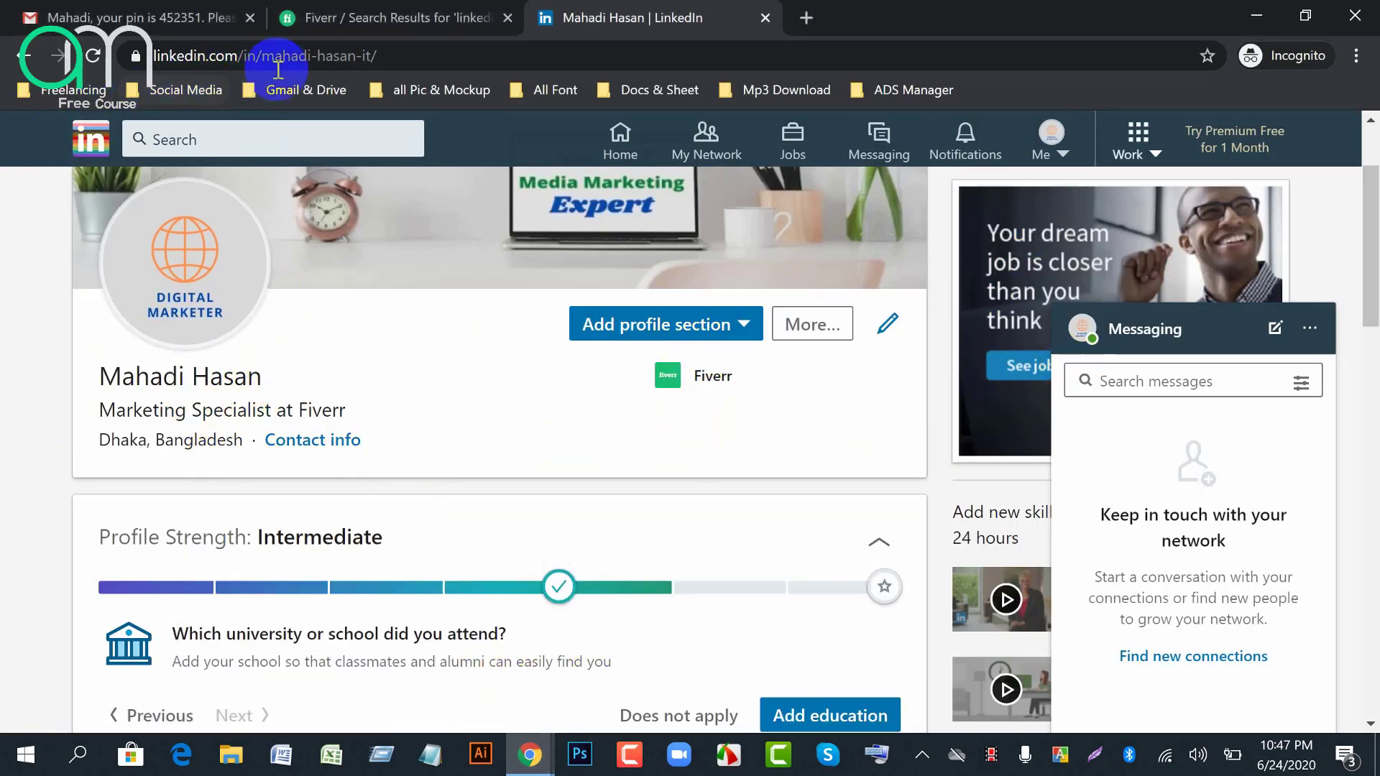
{"action": "left_click", "coordinate": [393, 56]}
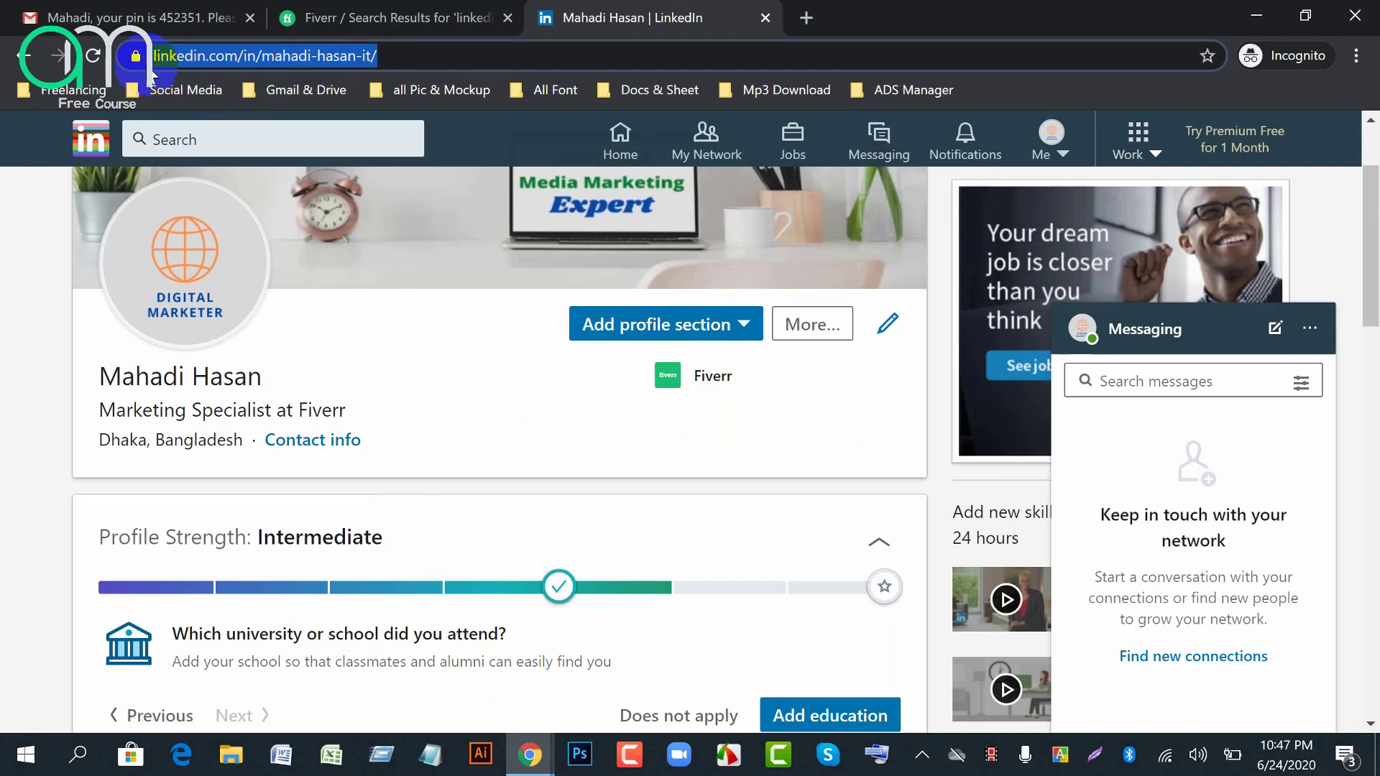
{"action": "right_click", "coordinate": [255, 56]}
{"action": "left_click", "coordinate": [295, 176]}
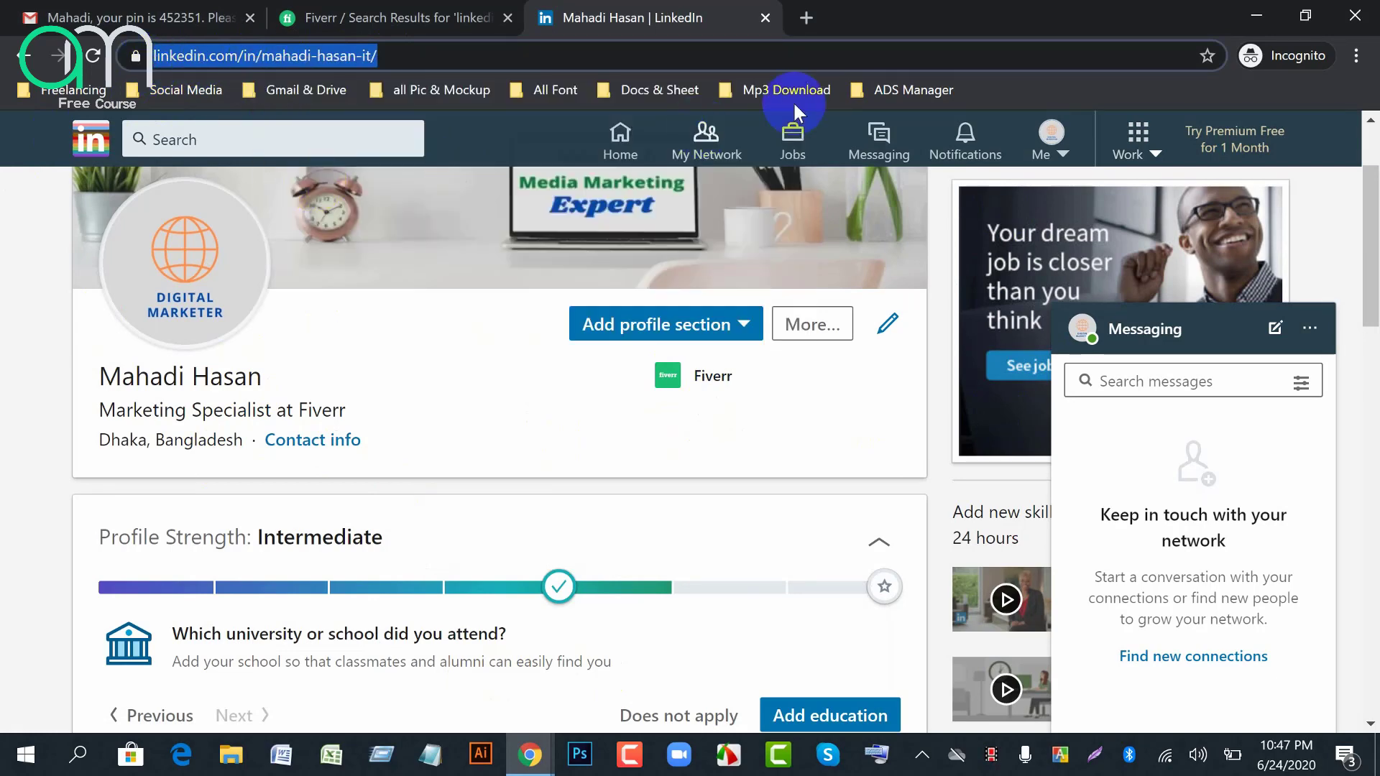
Load the copied profile address in a new tab, then return to the original tab
{"action": "left_click", "coordinate": [808, 28]}
{"action": "key", "text": "ctrl+v"}
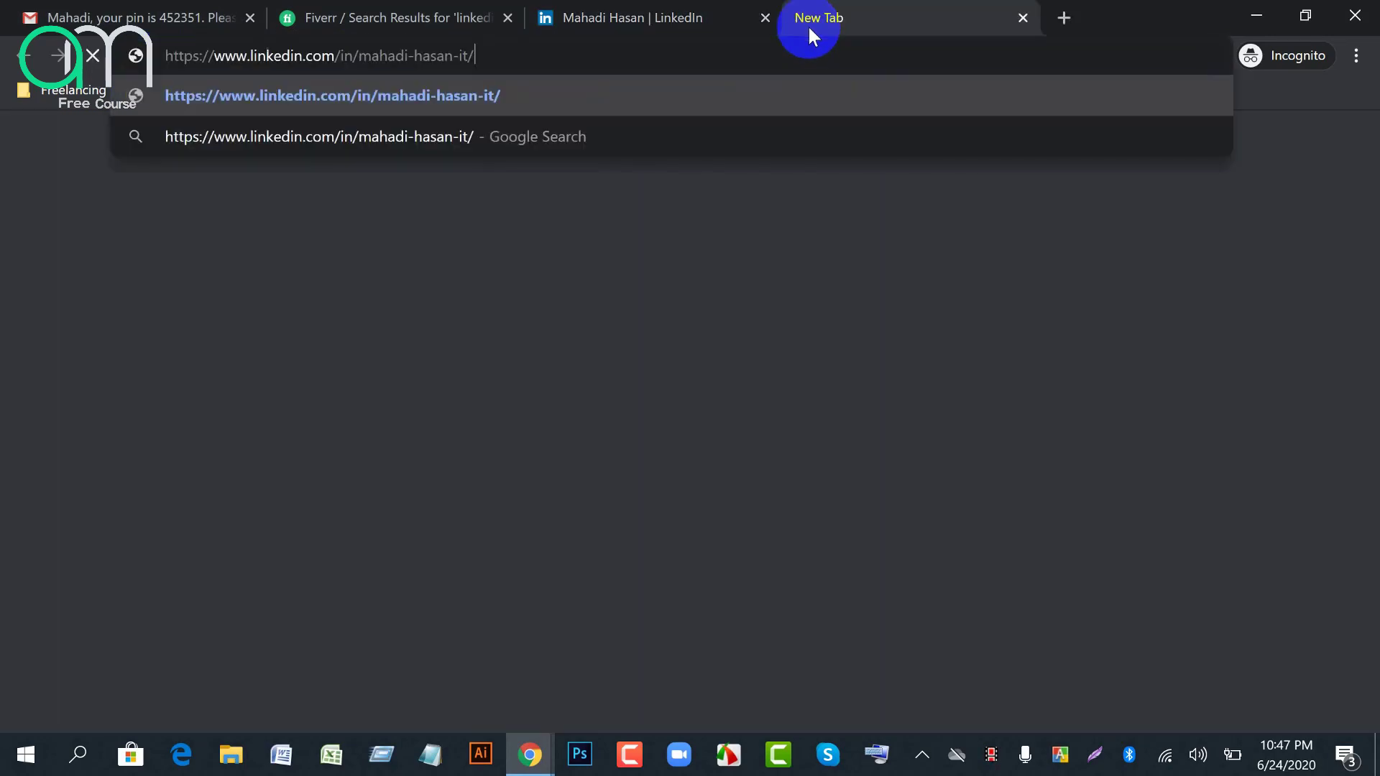
{"action": "key", "text": "Return"}
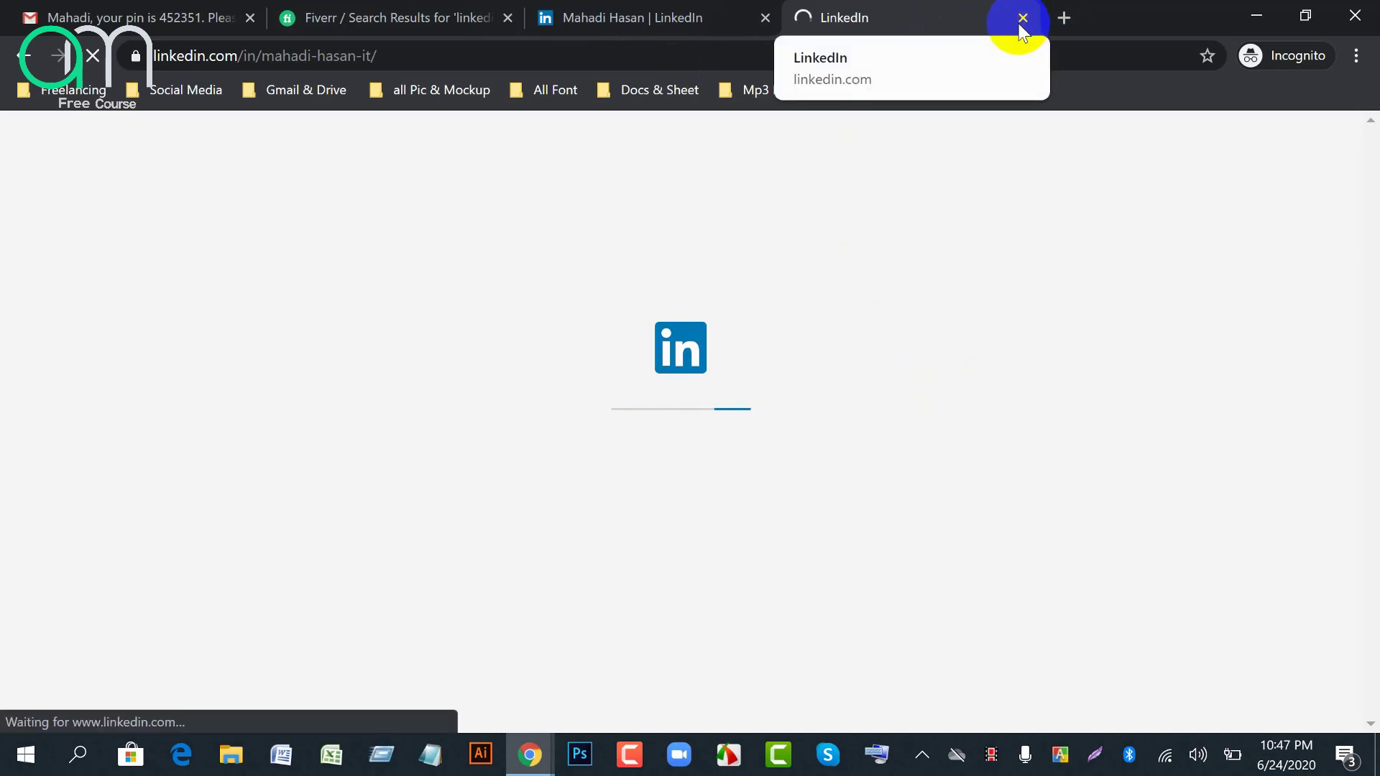
{"action": "left_click", "coordinate": [671, 19]}
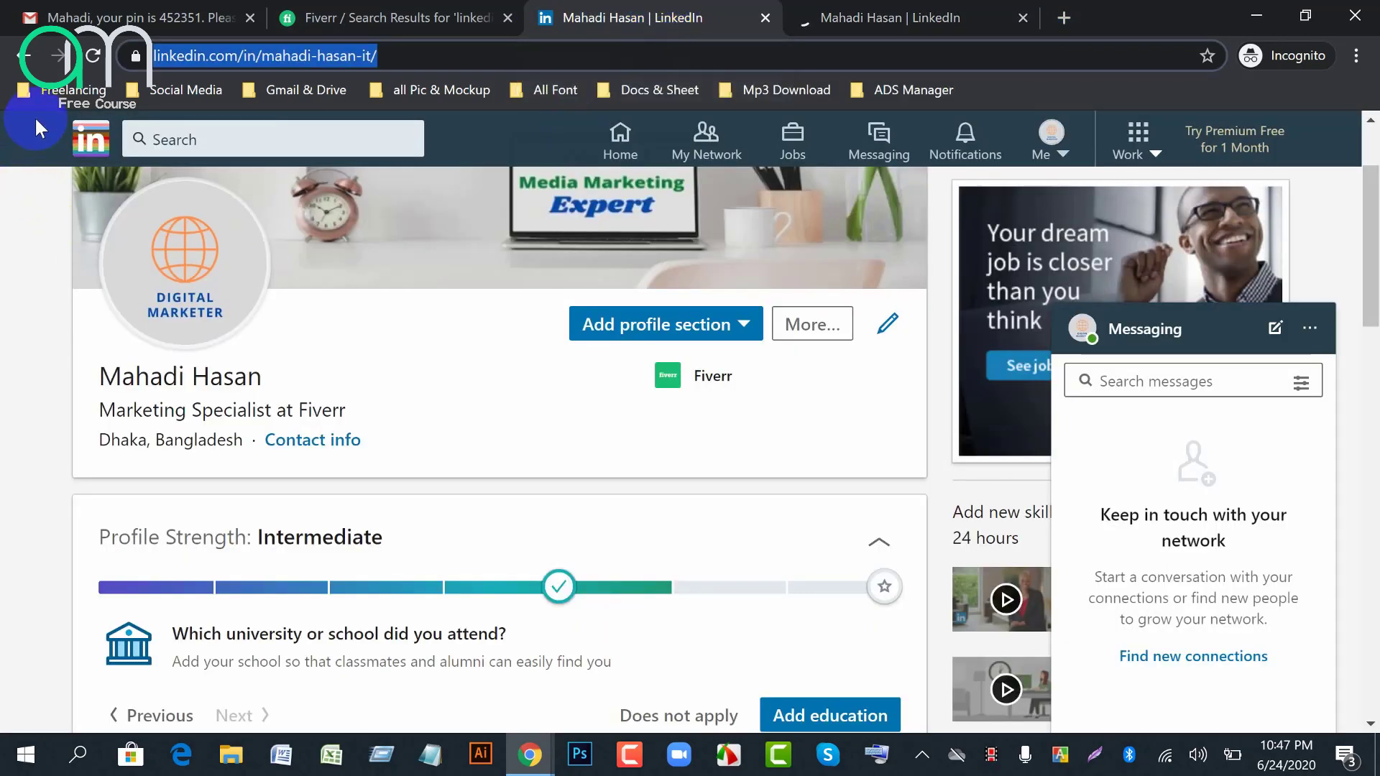
From the LinkedIn home feed, type a member's name into search to list matching suggestions
{"action": "left_click", "coordinate": [100, 147]}
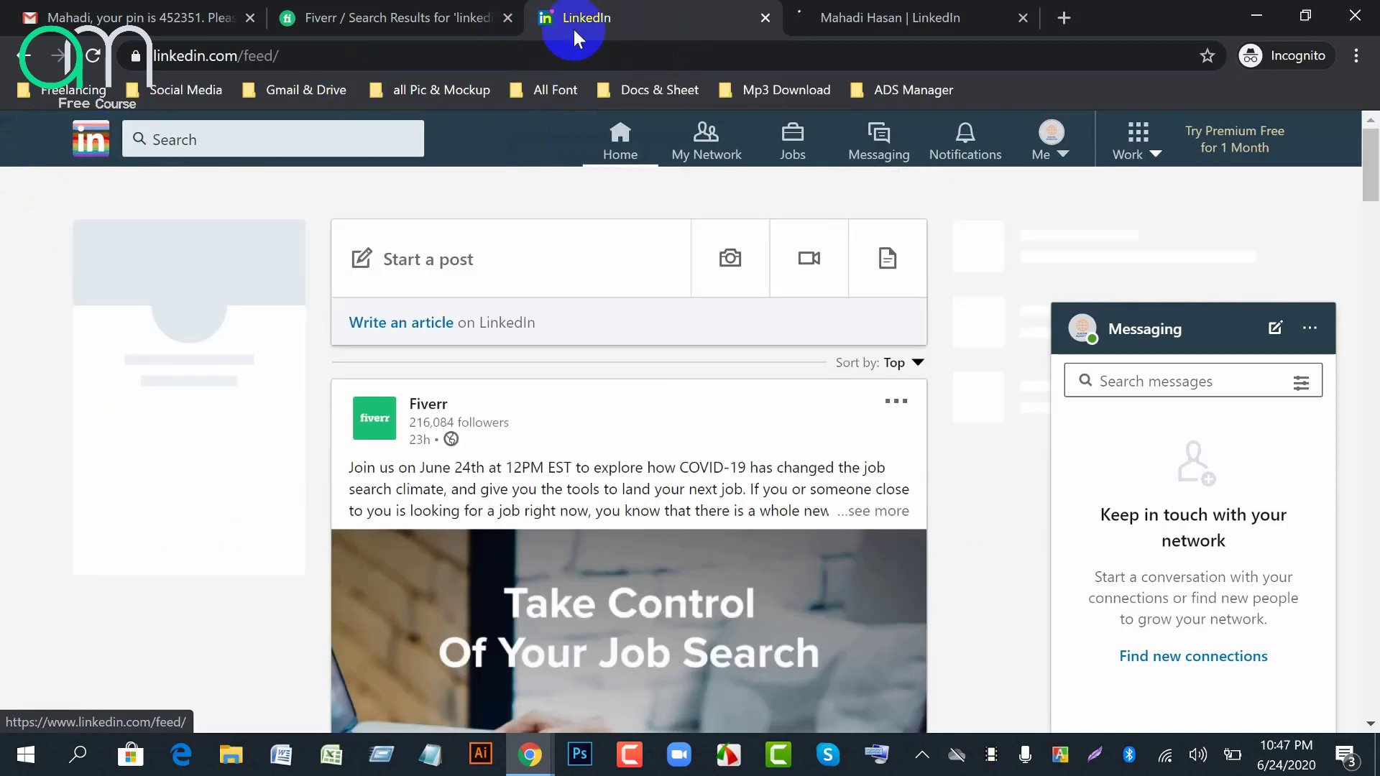
{"action": "left_click", "coordinate": [248, 139]}
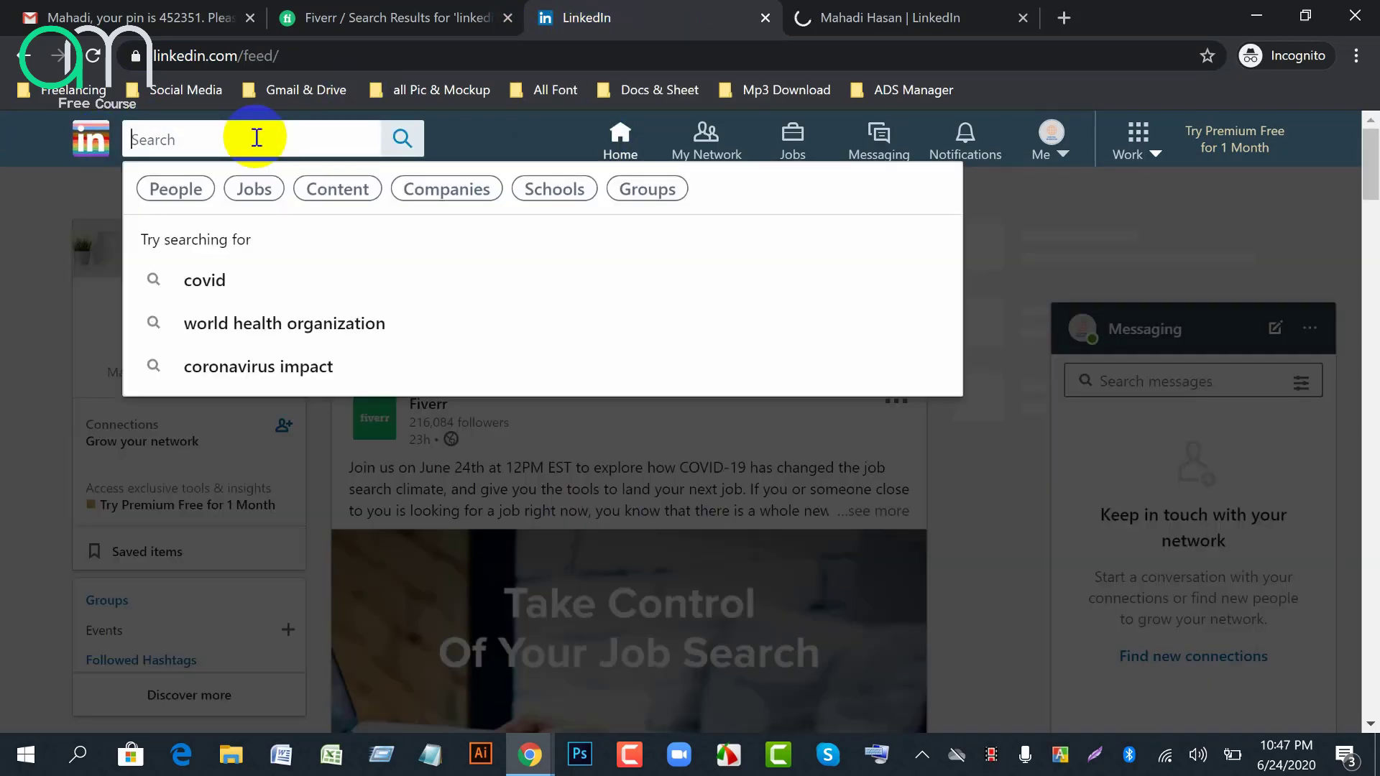
{"action": "type", "text": "md"}
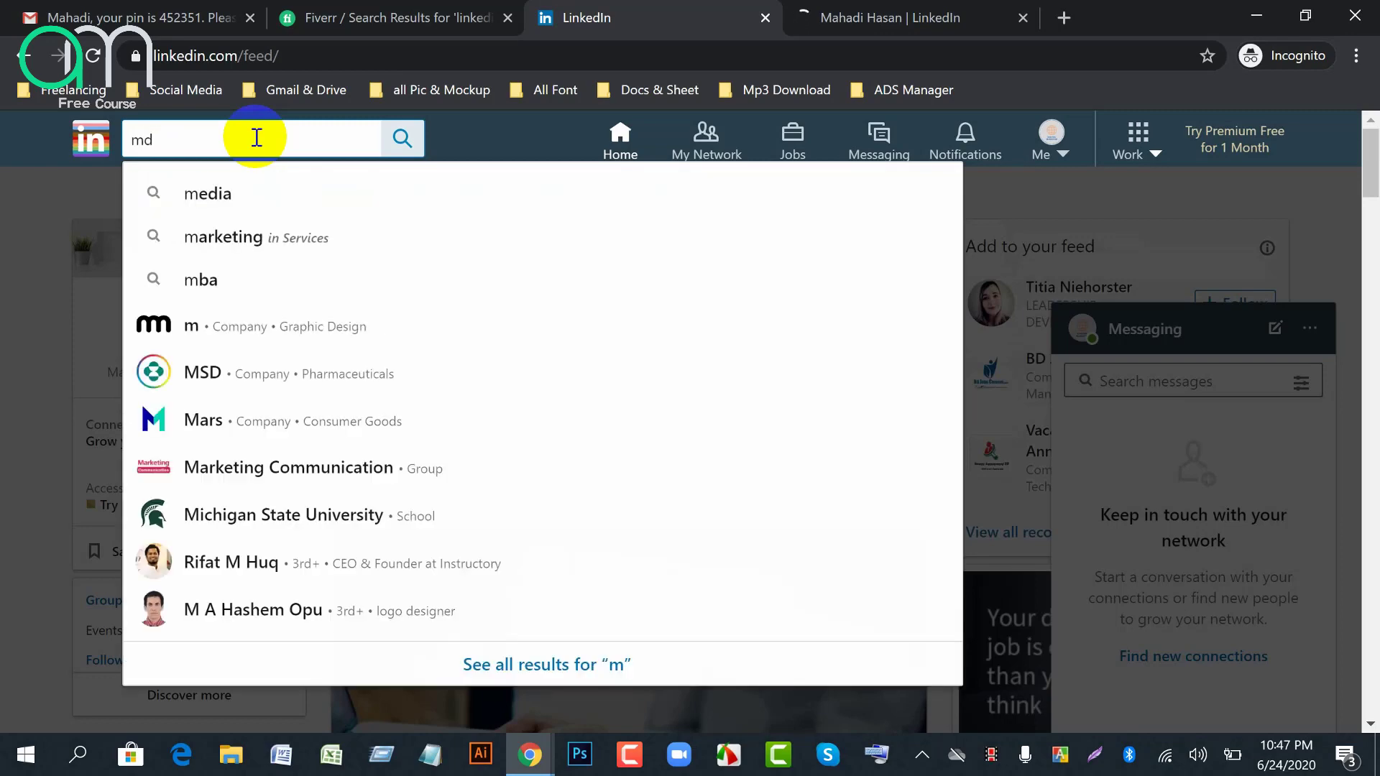
{"action": "type", "text": ". ab"}
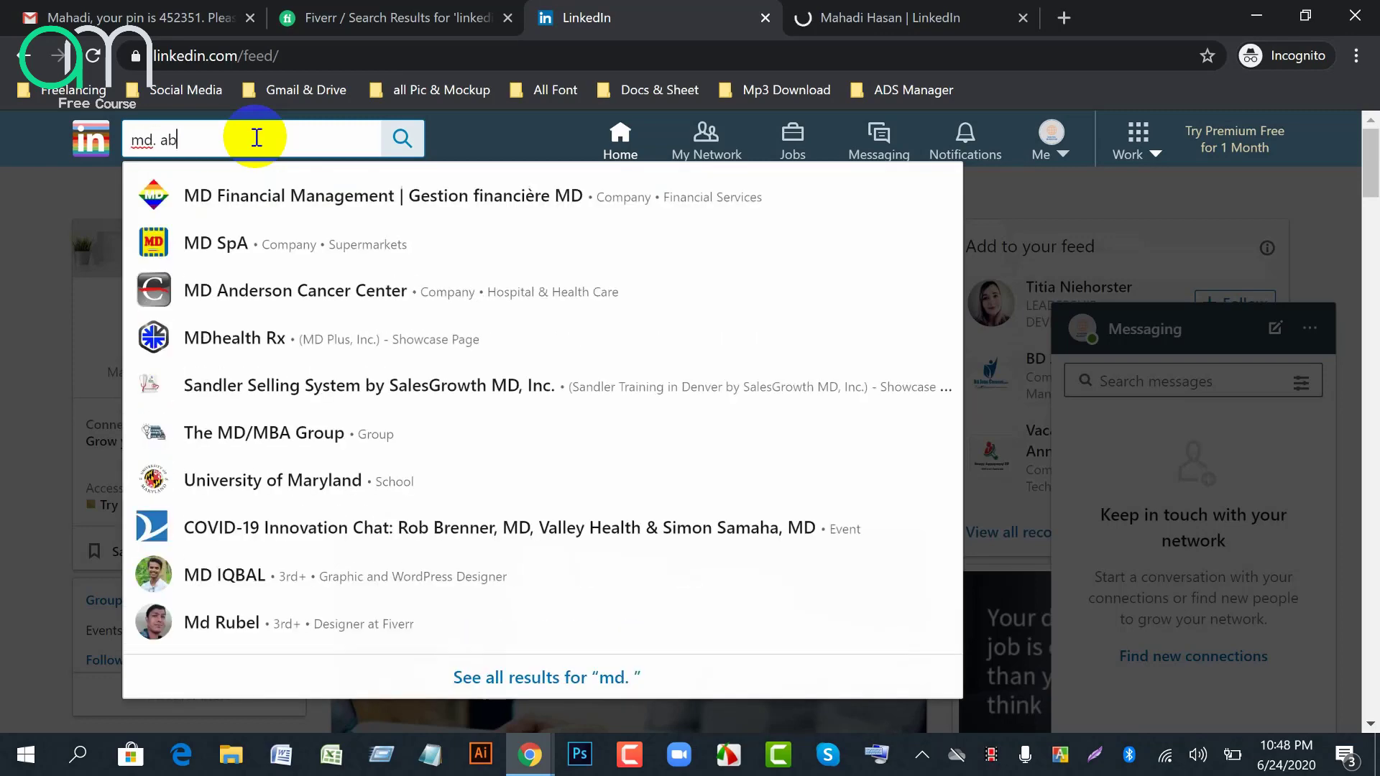
{"action": "key", "text": "BackSpace"}
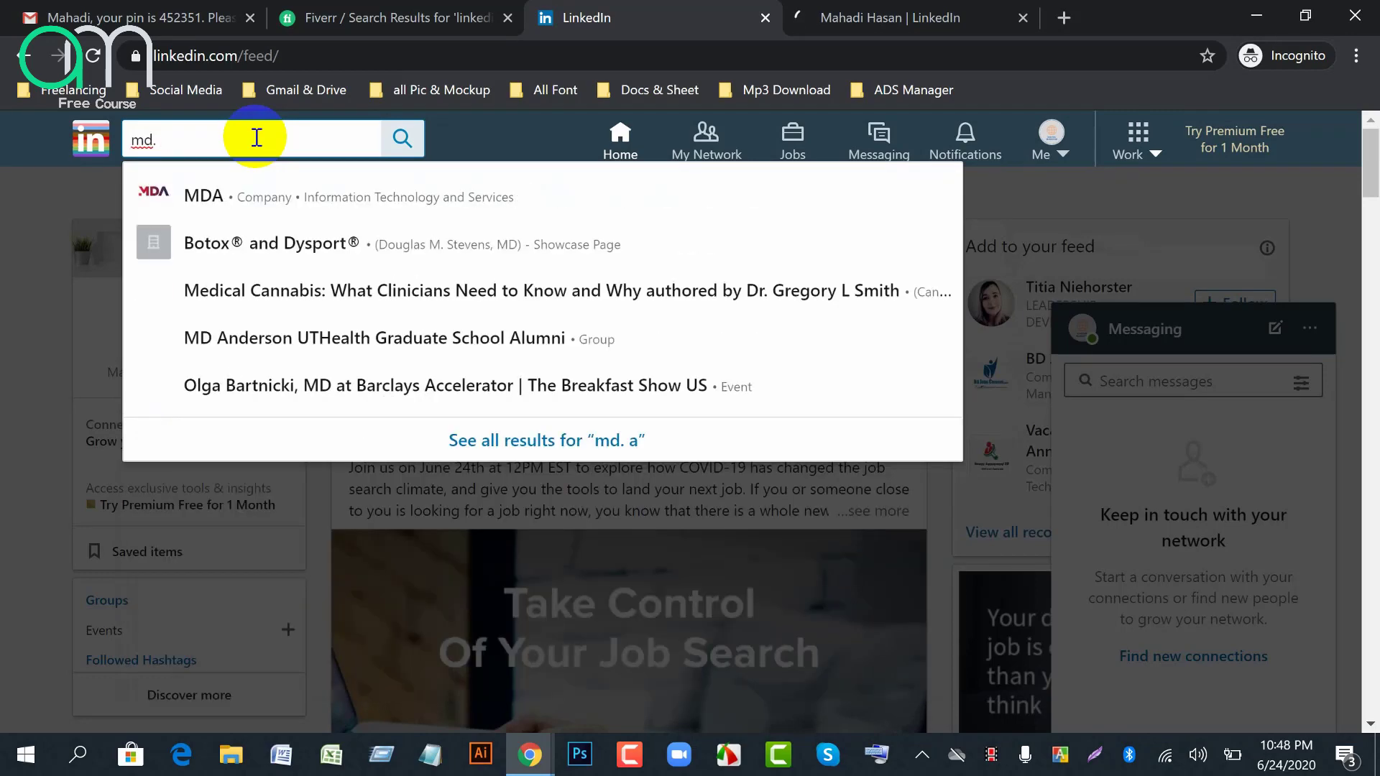
{"action": "type", "text": "Abdu"}
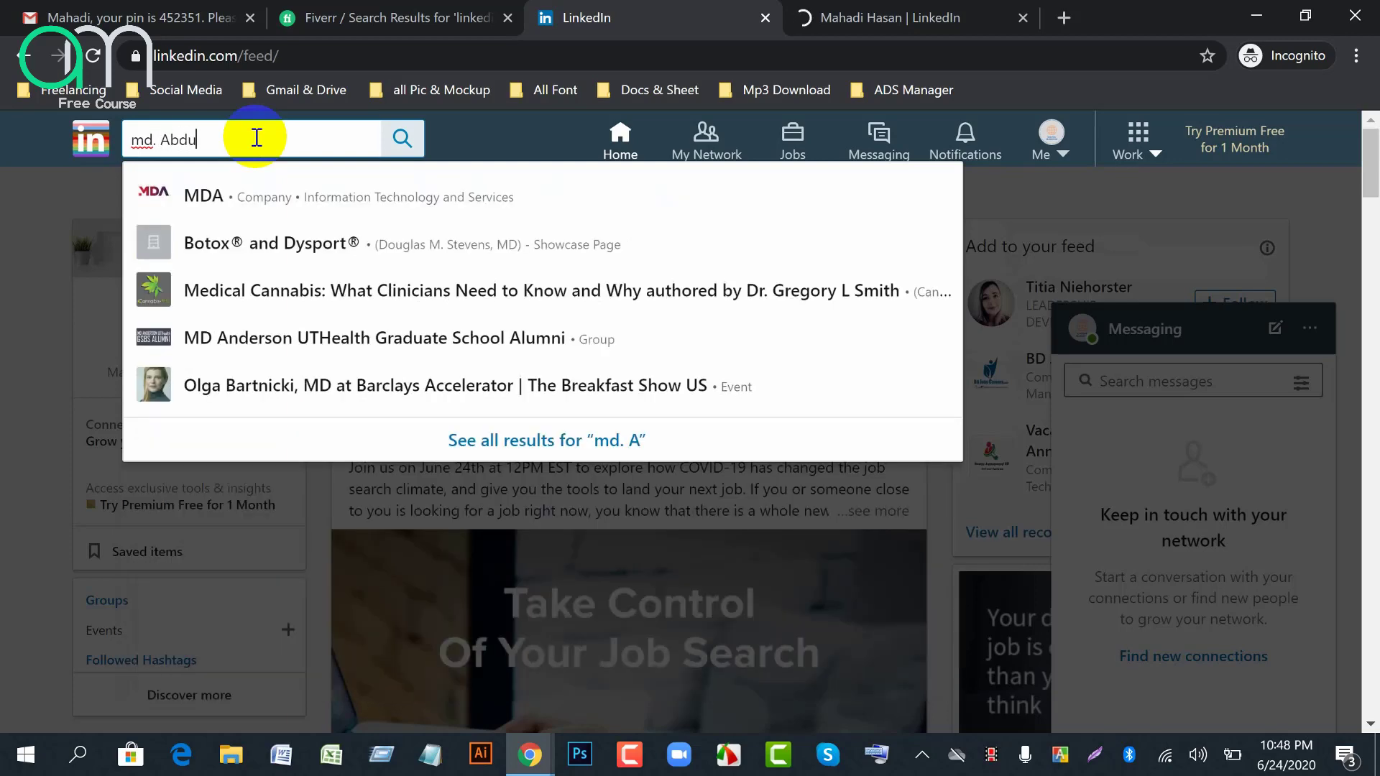
{"action": "type", "text": "llah"}
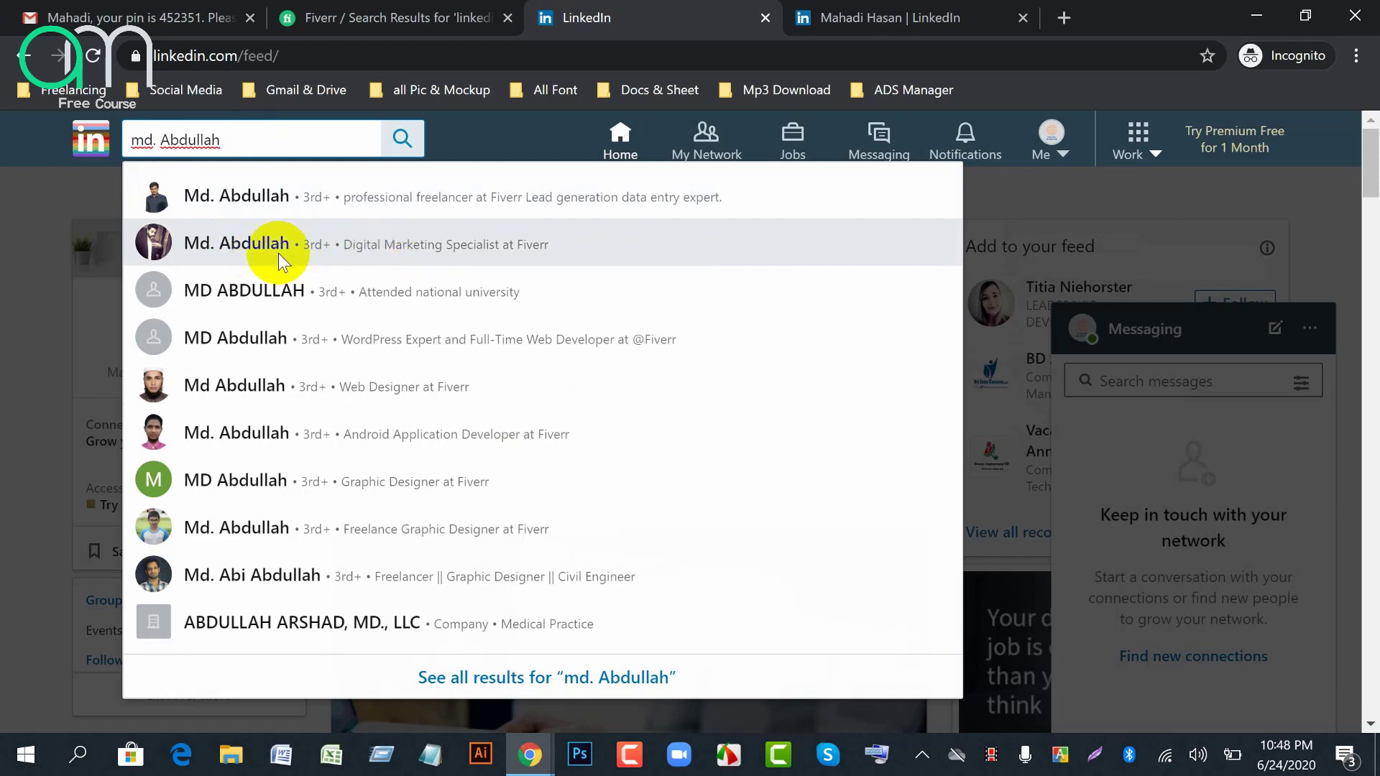
{"action": "left_click", "coordinate": [215, 248]}
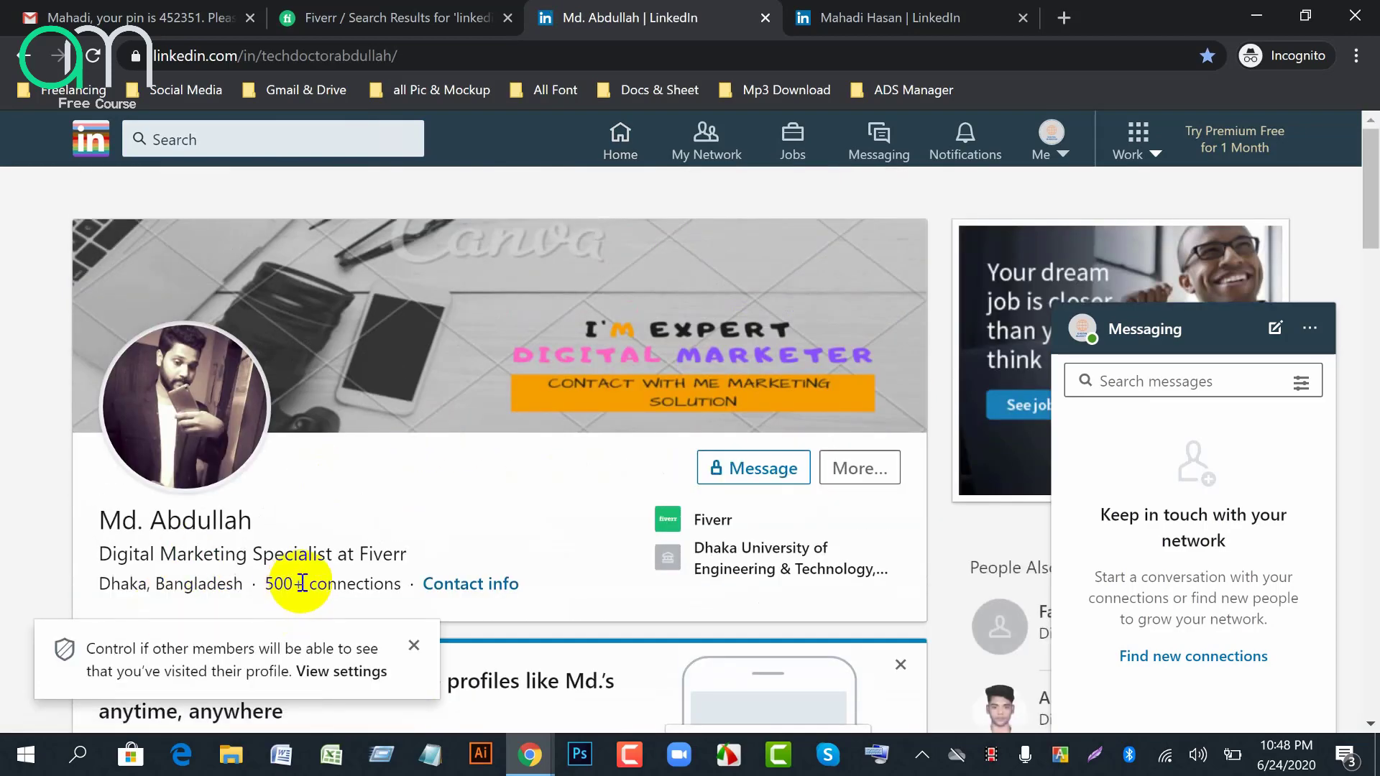
{"action": "left_click", "coordinate": [414, 651]}
{"action": "scroll", "coordinate": [567, 531], "scroll_direction": "down", "scroll_amount": 5}
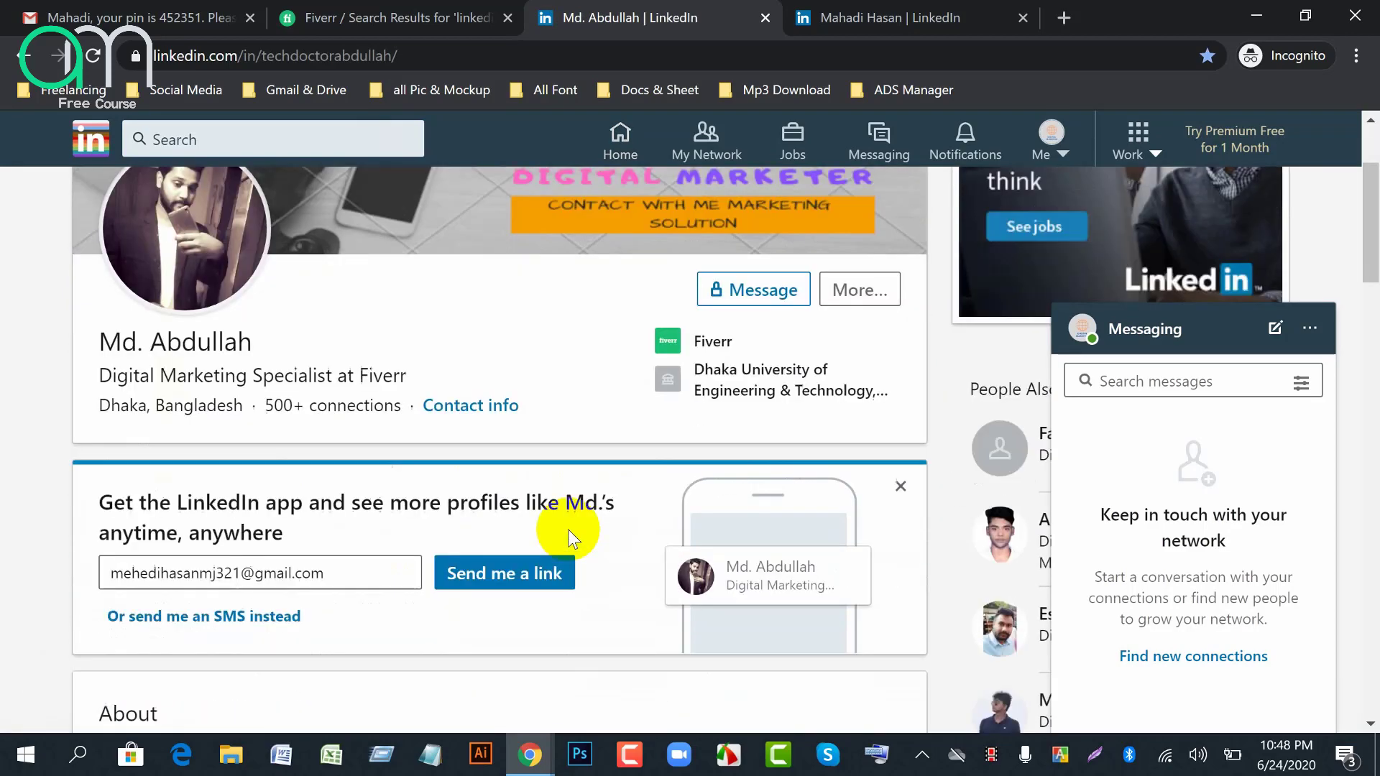
{"action": "scroll", "coordinate": [537, 530], "scroll_direction": "up", "scroll_amount": 3}
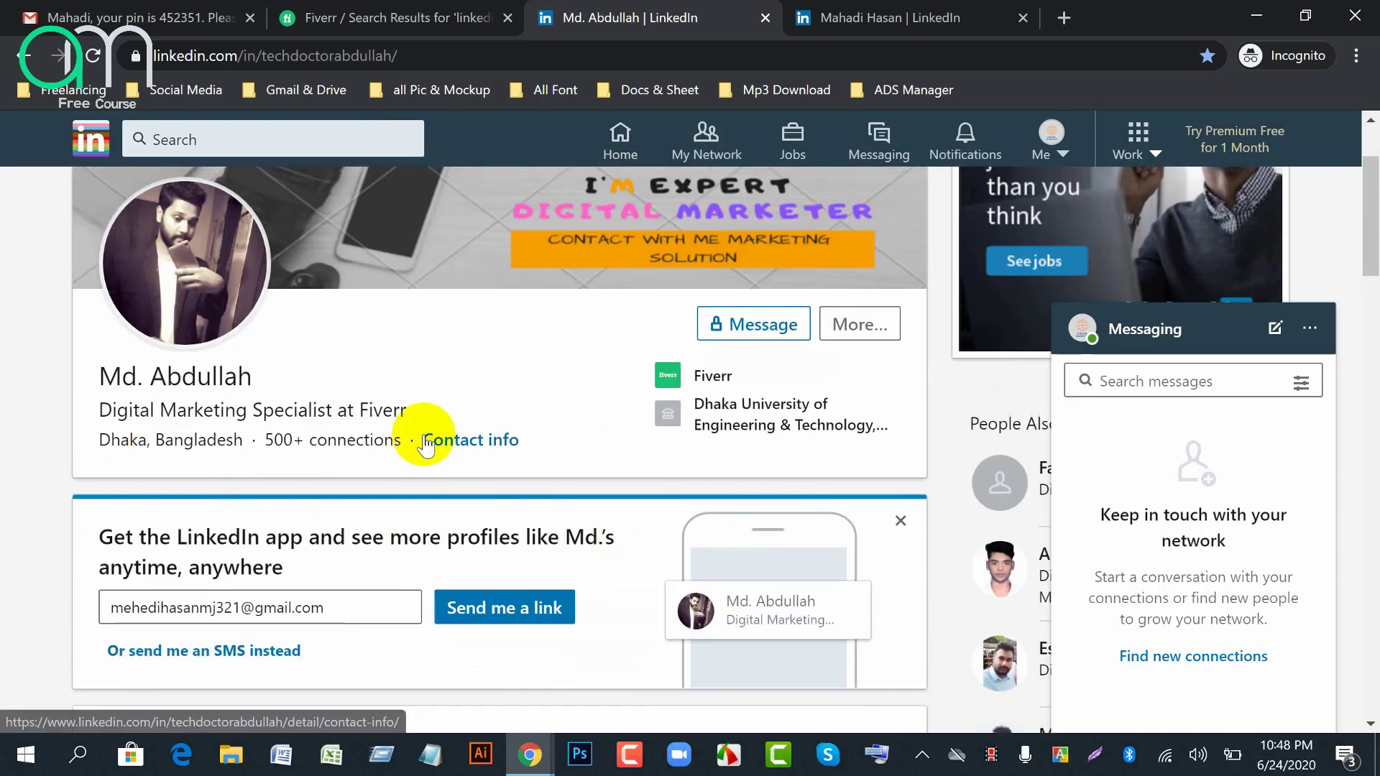
{"action": "scroll", "coordinate": [302, 432], "scroll_direction": "up", "scroll_amount": 2}
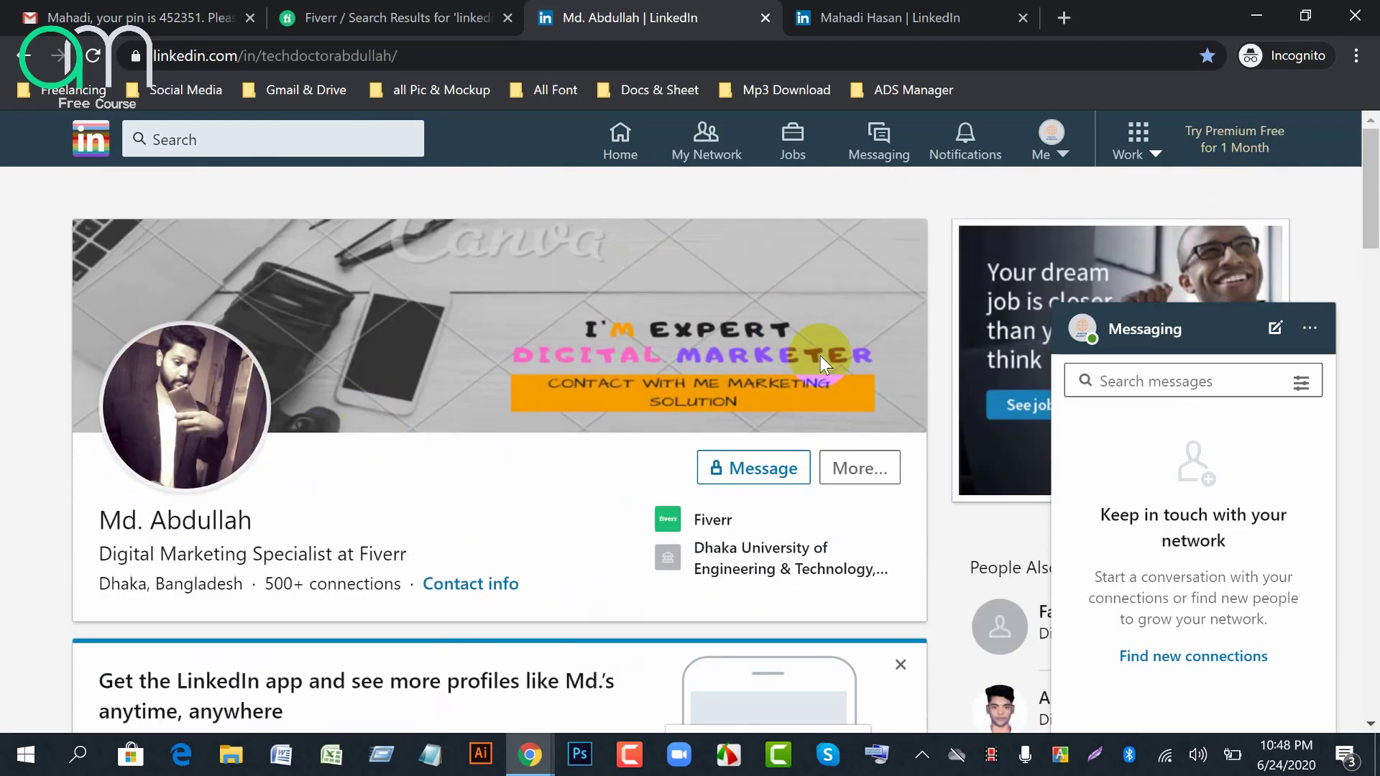
Try messaging him twice, closing the Premium messaging prompt each time
{"action": "left_click", "coordinate": [752, 467]}
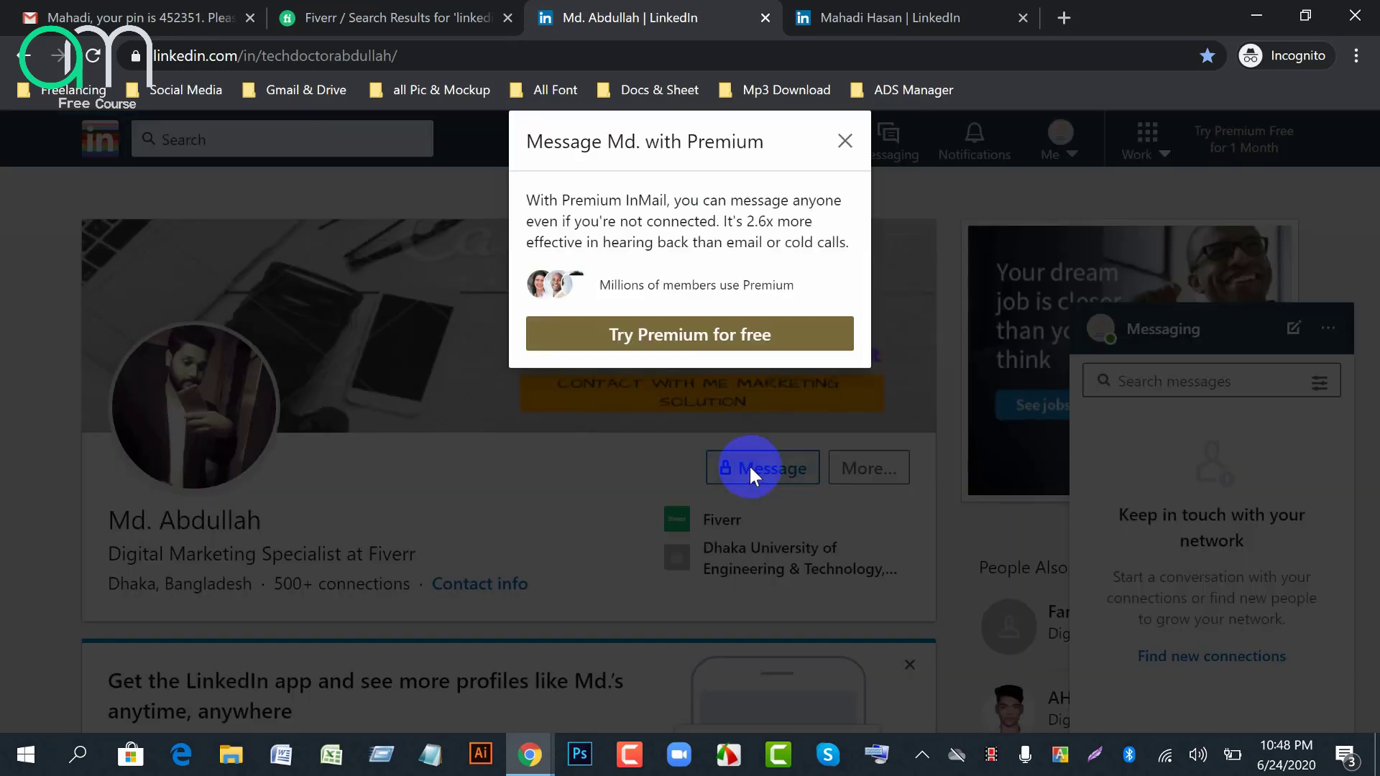
{"action": "left_click", "coordinate": [851, 143]}
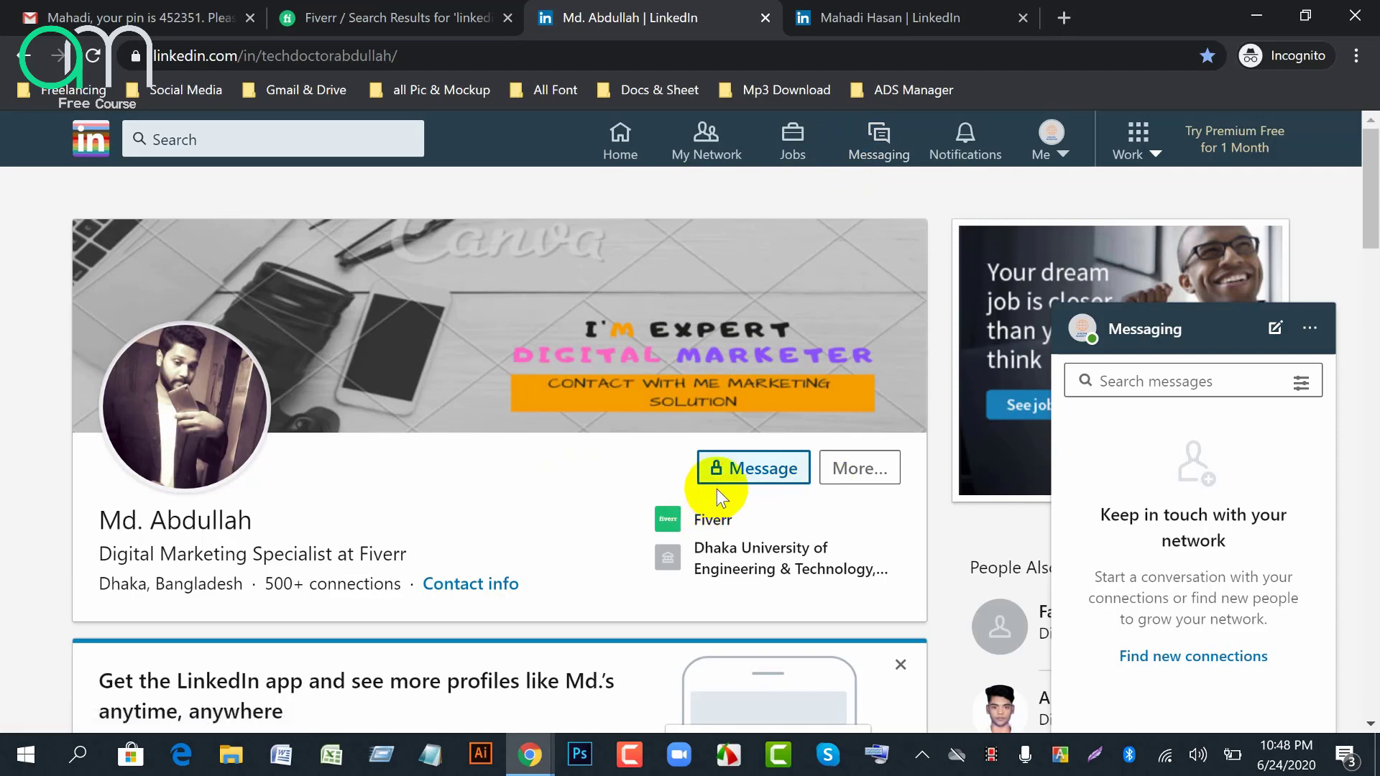
{"action": "scroll", "coordinate": [717, 488], "scroll_direction": "down", "scroll_amount": 2}
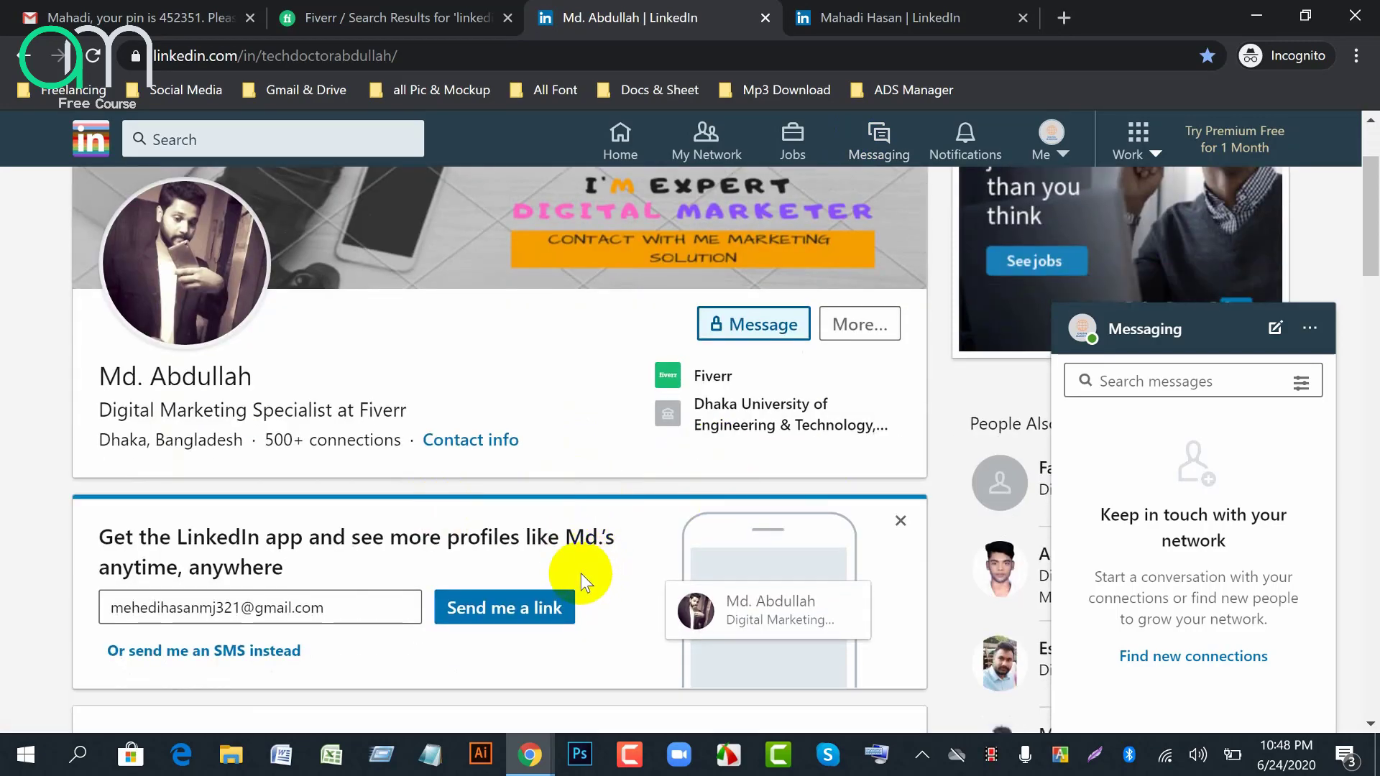
{"action": "scroll", "coordinate": [303, 528], "scroll_direction": "up", "scroll_amount": 2}
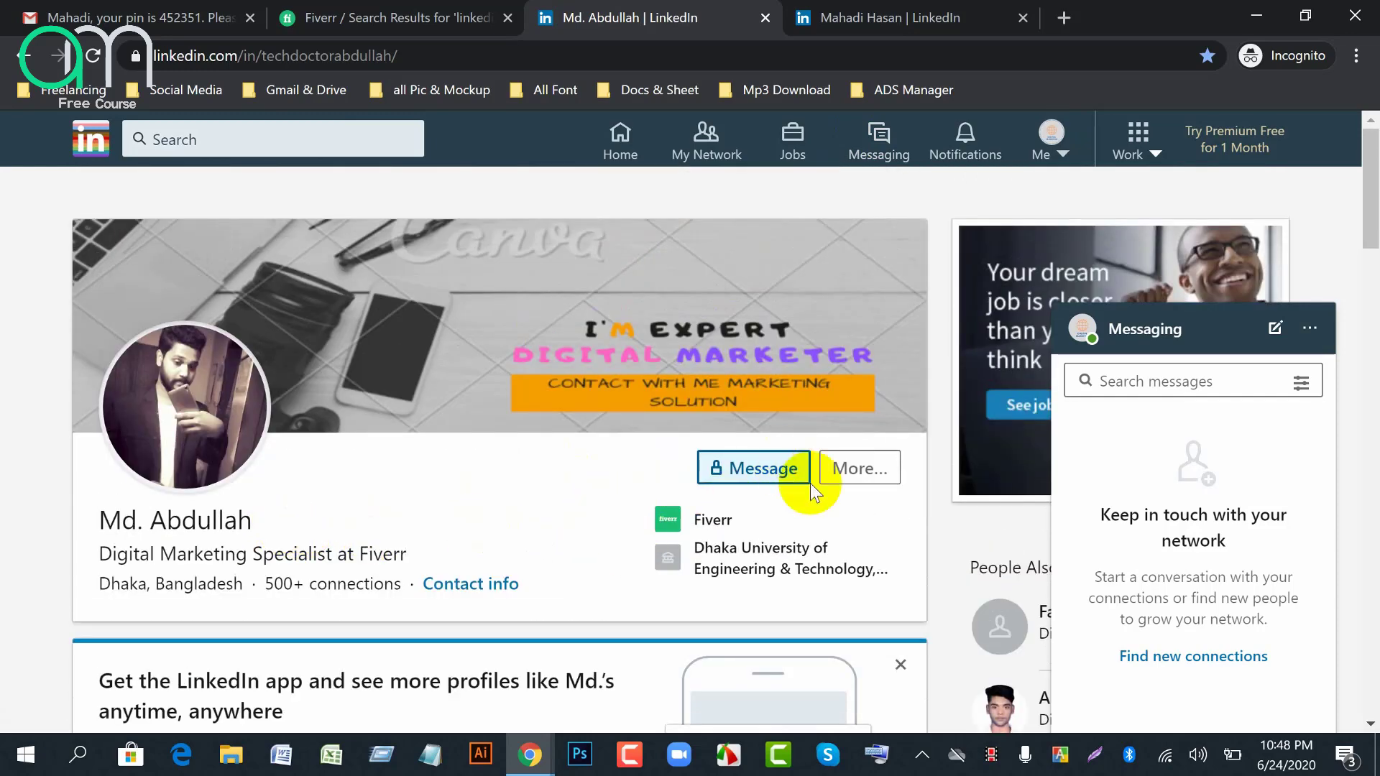
{"action": "left_click", "coordinate": [720, 471]}
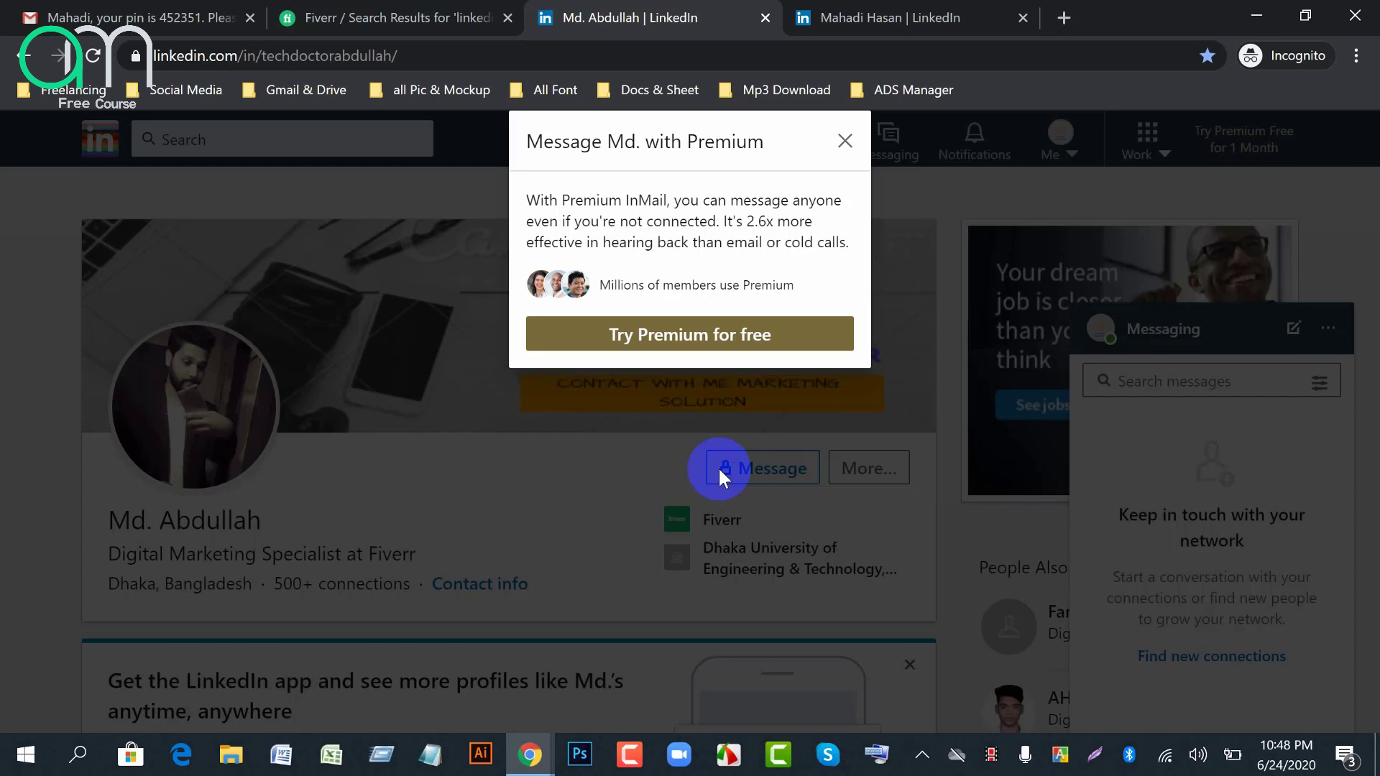
{"action": "left_click", "coordinate": [845, 140]}
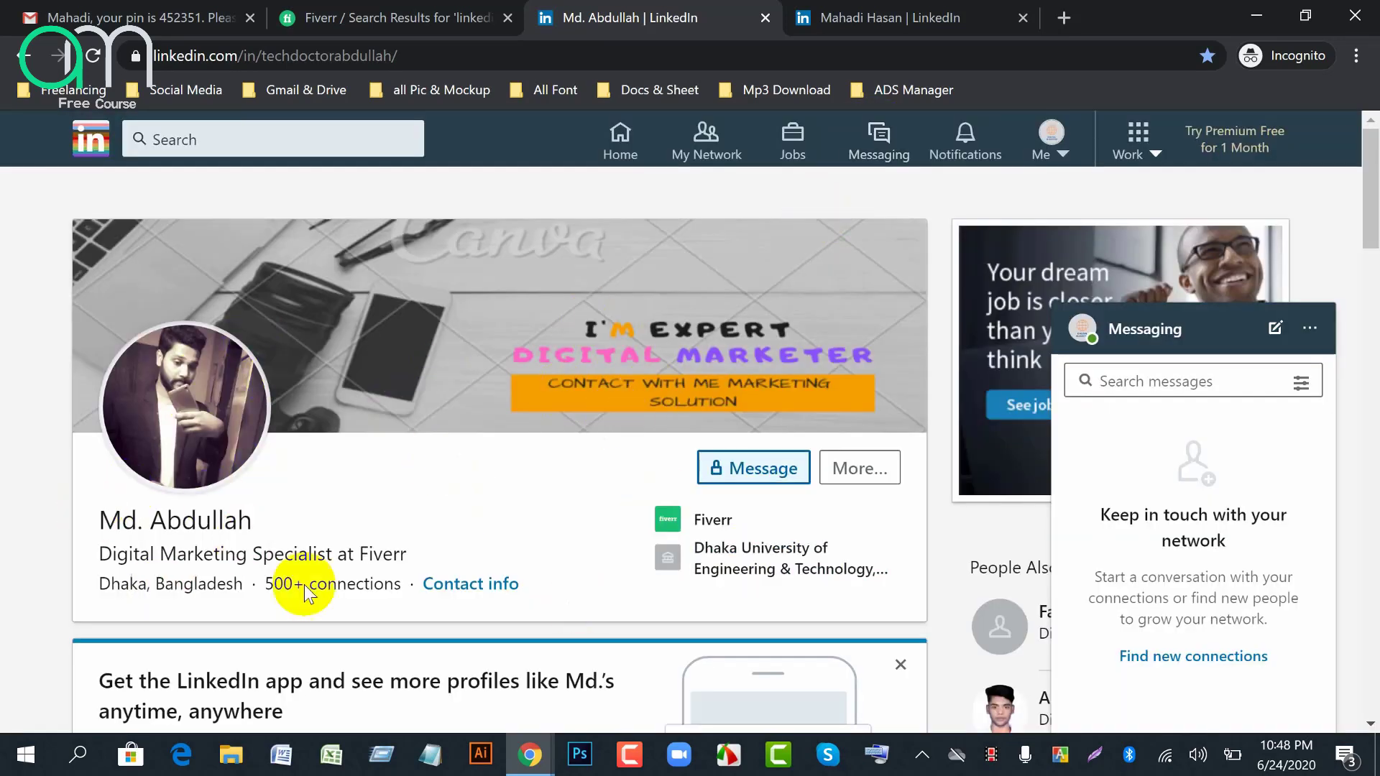
Bring the profile window back, dismiss the app download banner, and read through About and Featured
{"action": "left_click", "coordinate": [530, 767]}
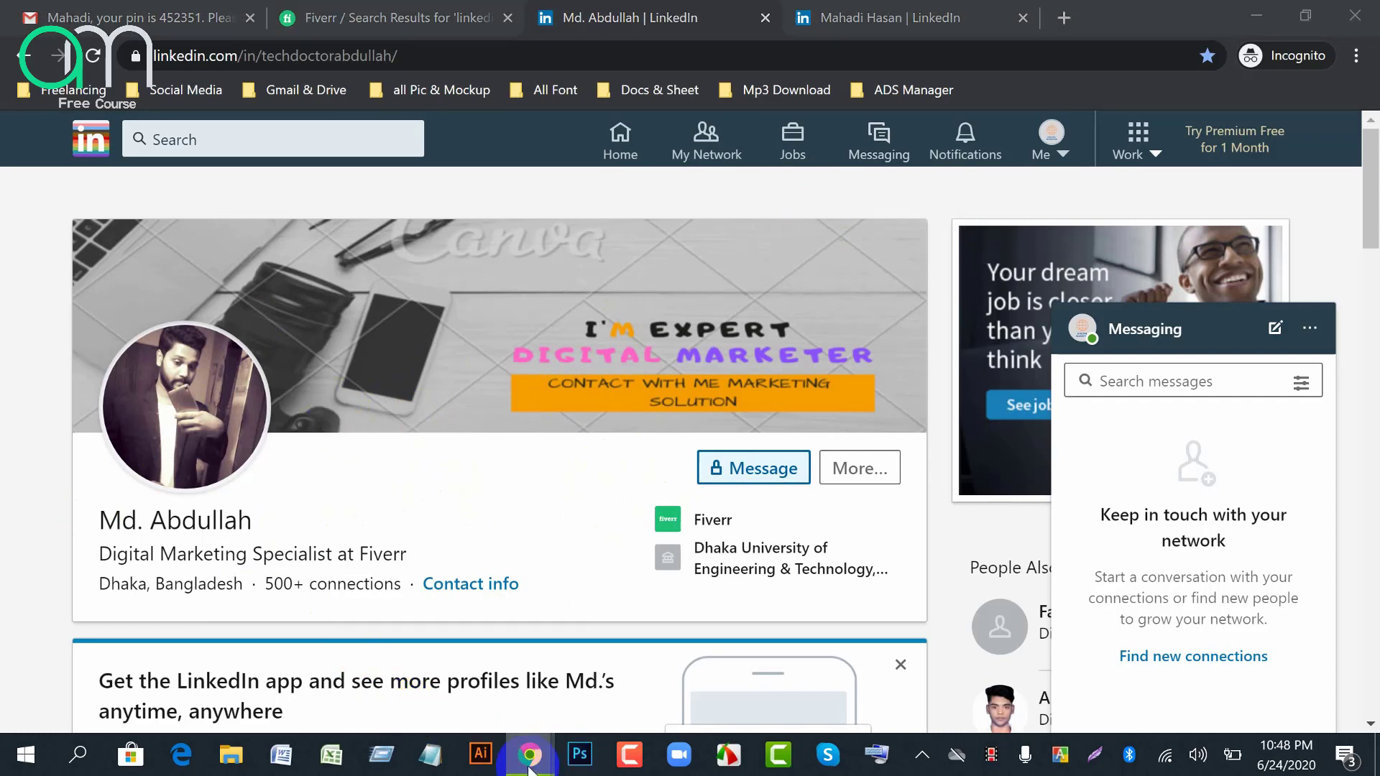
{"action": "left_click", "coordinate": [530, 511]}
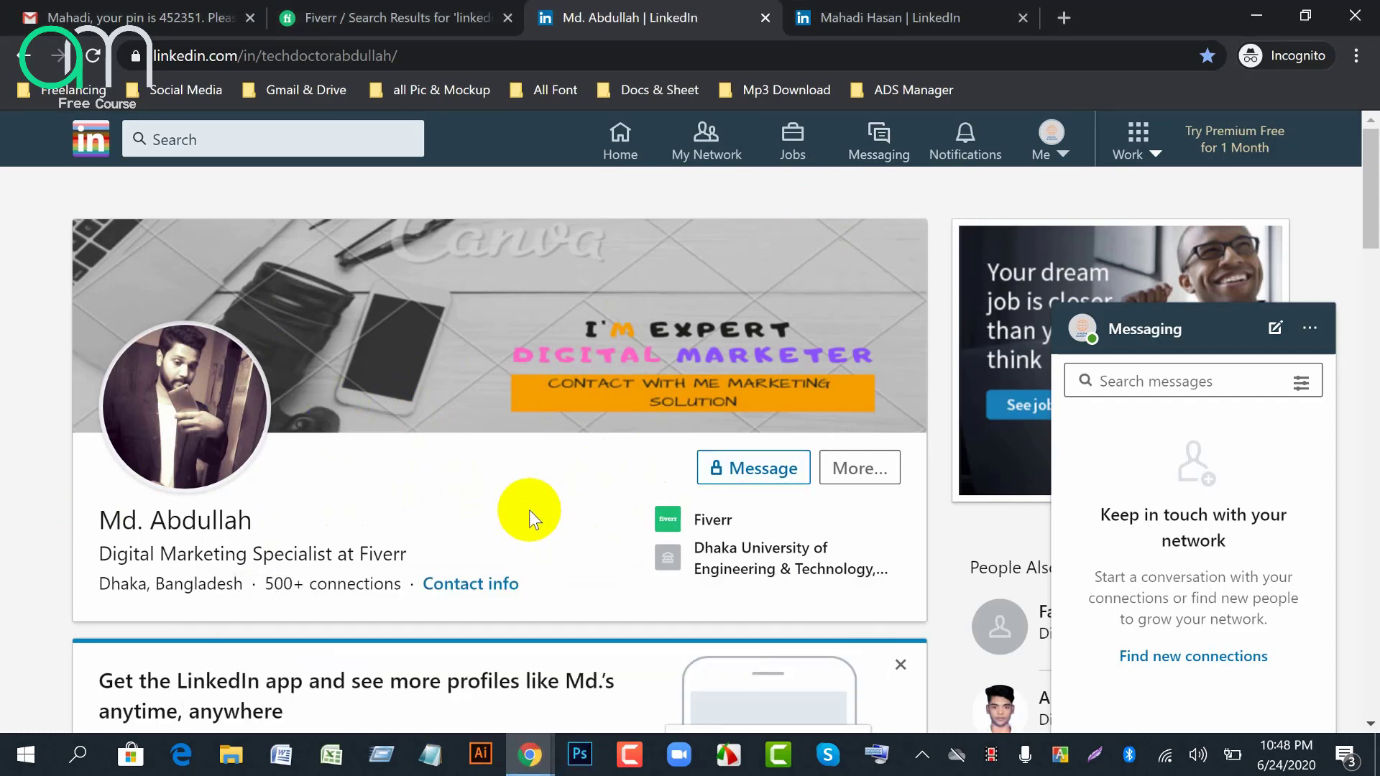
{"action": "scroll", "coordinate": [748, 571], "scroll_direction": "down", "scroll_amount": 1}
{"action": "scroll", "coordinate": [748, 572], "scroll_direction": "down", "scroll_amount": 1}
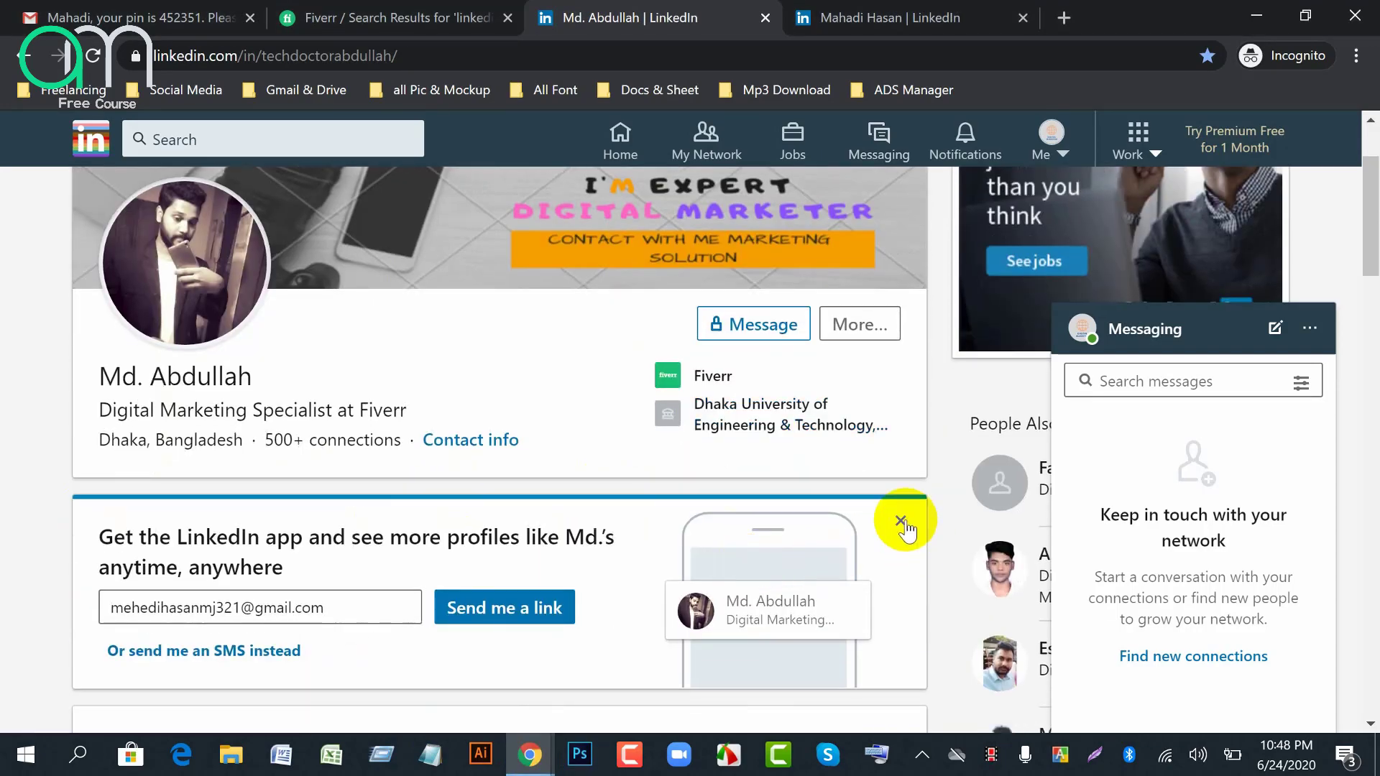
{"action": "left_click", "coordinate": [902, 520]}
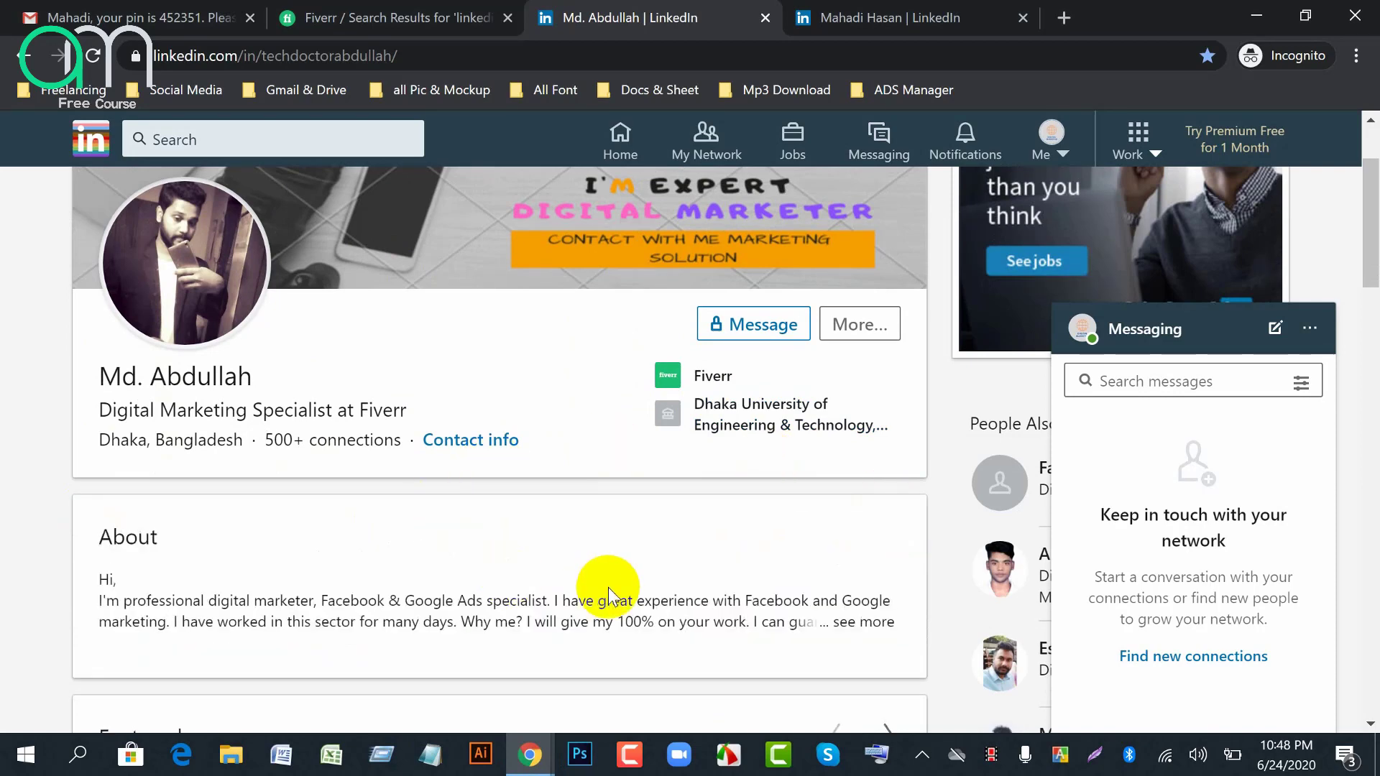
{"action": "scroll", "coordinate": [608, 588], "scroll_direction": "down", "scroll_amount": 1}
{"action": "scroll", "coordinate": [608, 588], "scroll_direction": "down", "scroll_amount": 5}
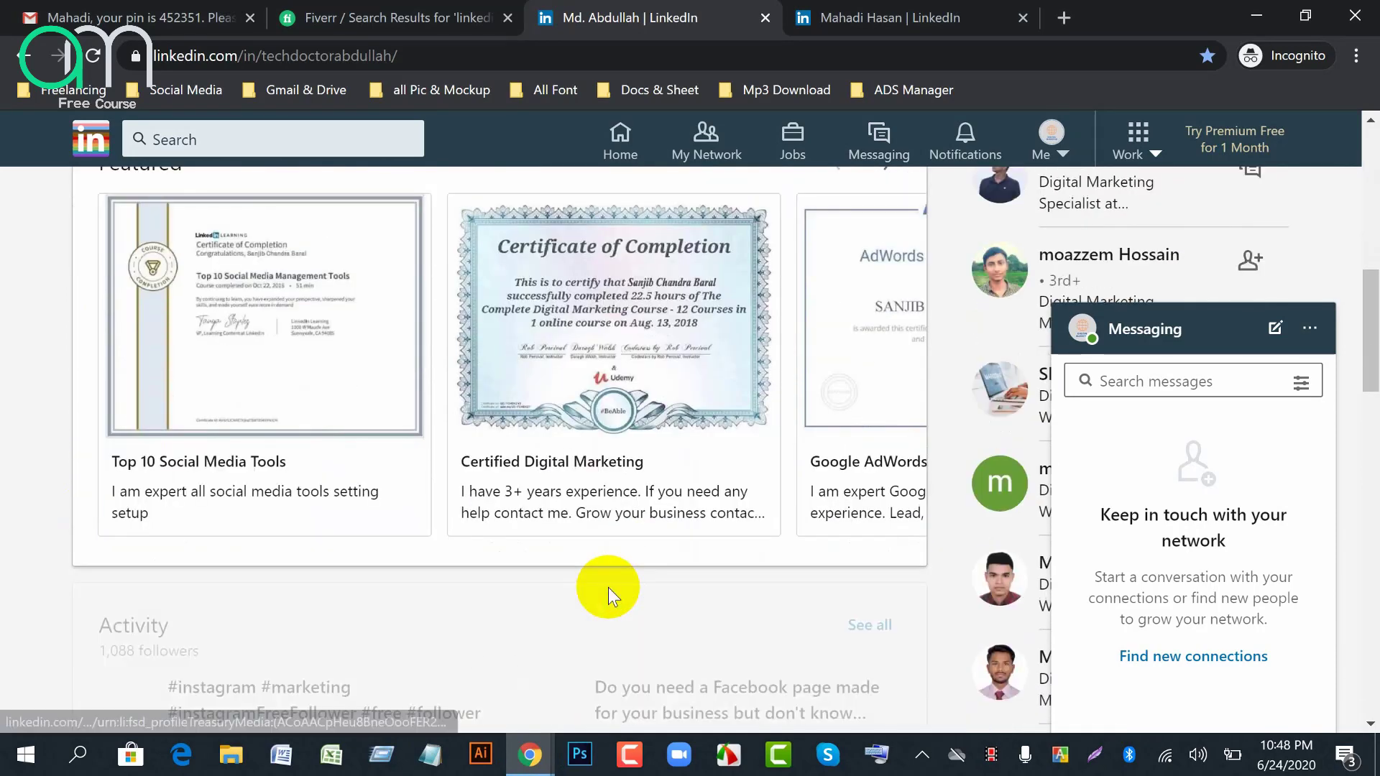
{"action": "scroll", "coordinate": [608, 588], "scroll_direction": "down", "scroll_amount": 5}
{"action": "scroll", "coordinate": [608, 588], "scroll_direction": "up", "scroll_amount": 7}
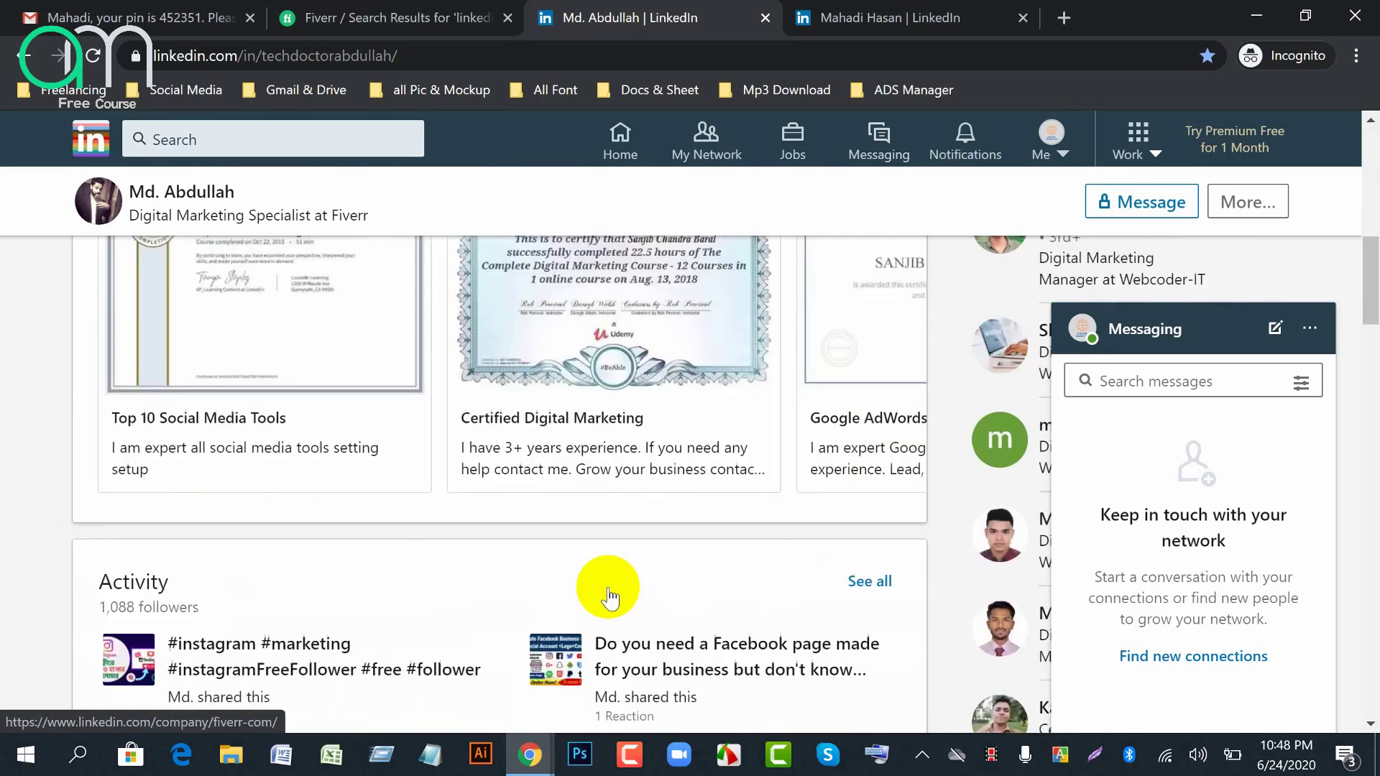
{"action": "scroll", "coordinate": [609, 593], "scroll_direction": "up", "scroll_amount": 8}
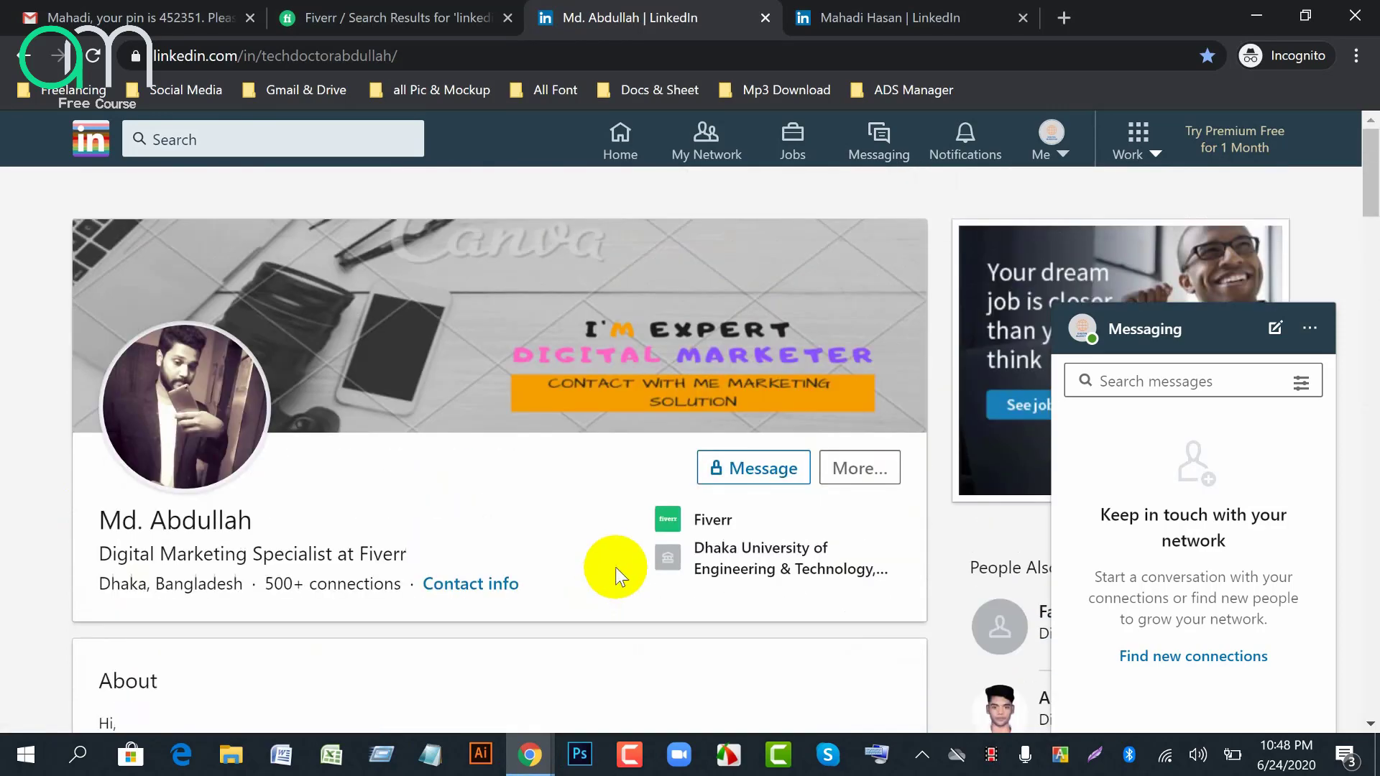
{"action": "left_click", "coordinate": [529, 770]}
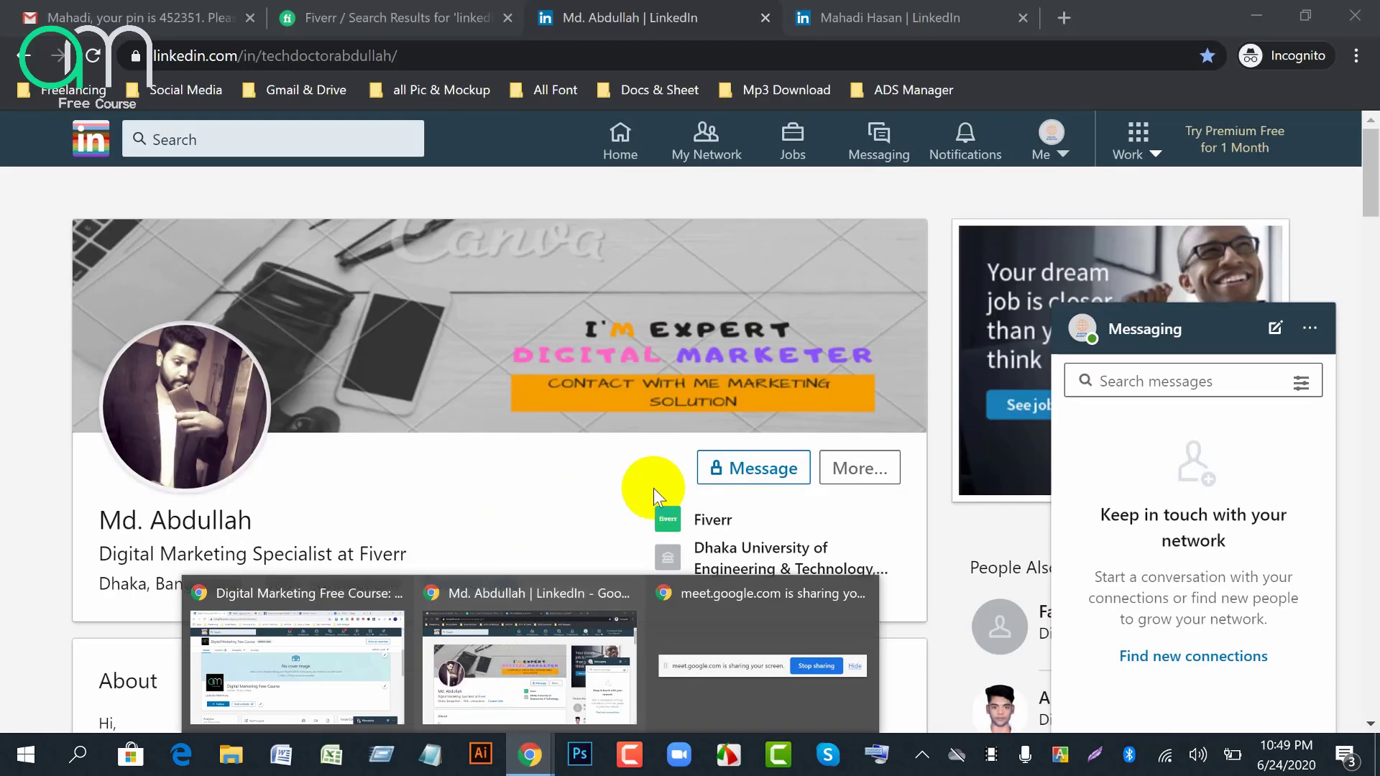
From Message, start a free Premium trial with job searching as the purpose
{"action": "left_click", "coordinate": [742, 469]}
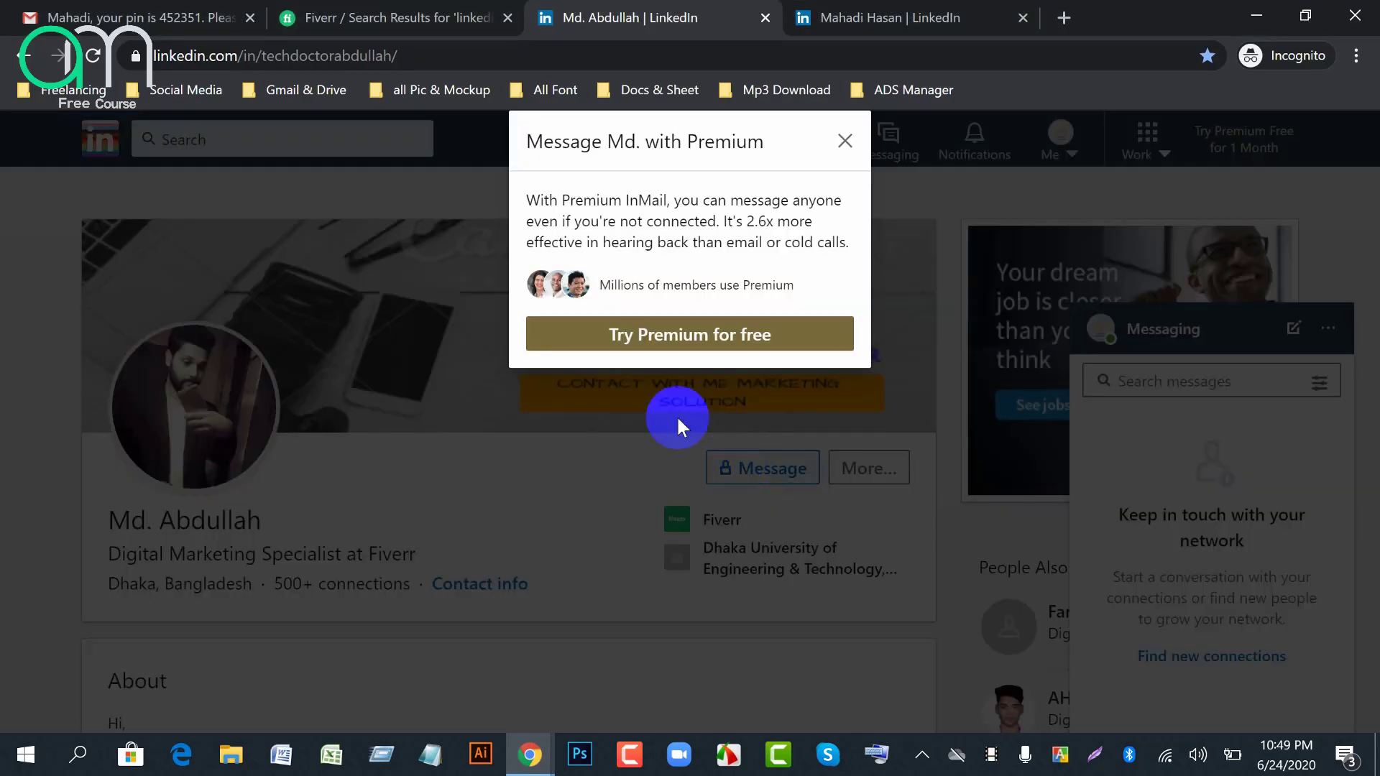
{"action": "left_click", "coordinate": [673, 342]}
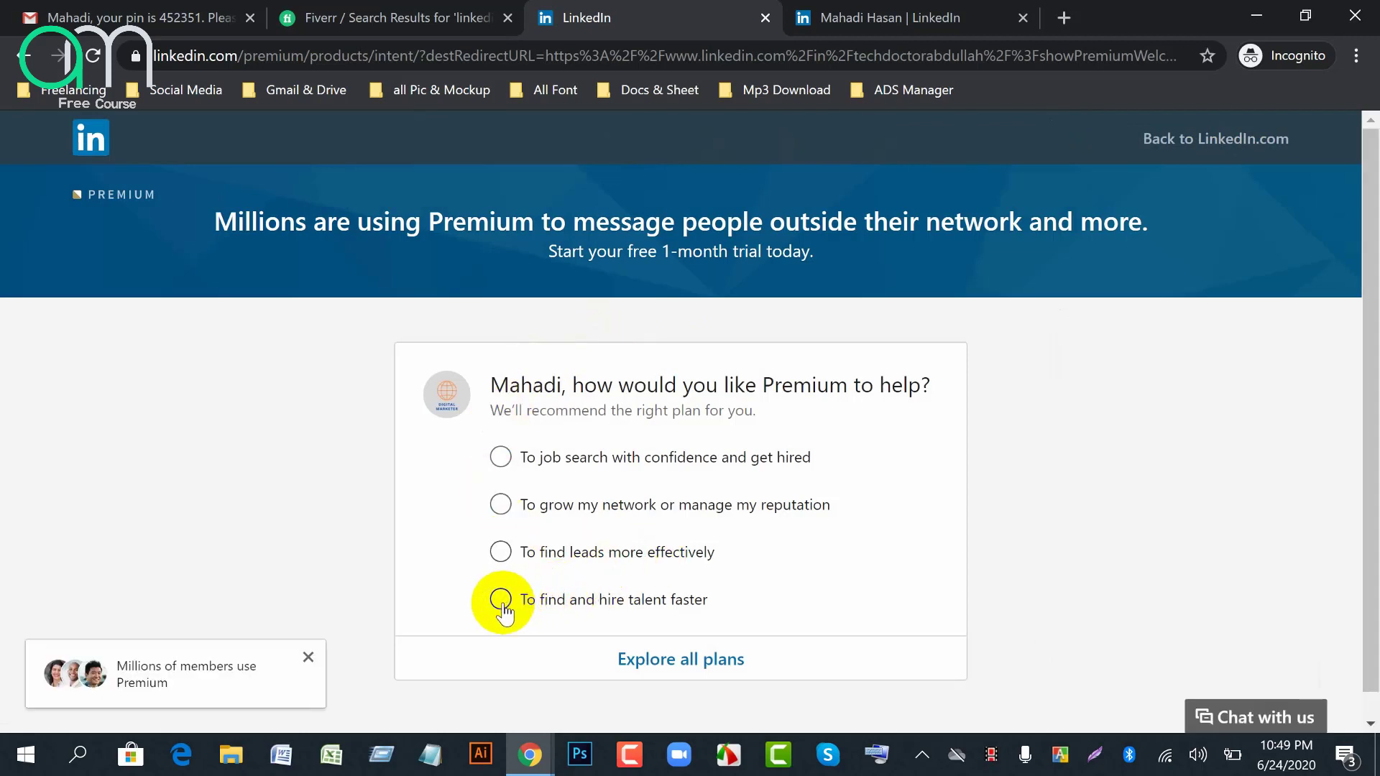
{"action": "left_click", "coordinate": [501, 457]}
Start the free Premium Career month and sign in with the account password to reach checkout
{"action": "scroll", "coordinate": [563, 576], "scroll_direction": "down", "scroll_amount": 2}
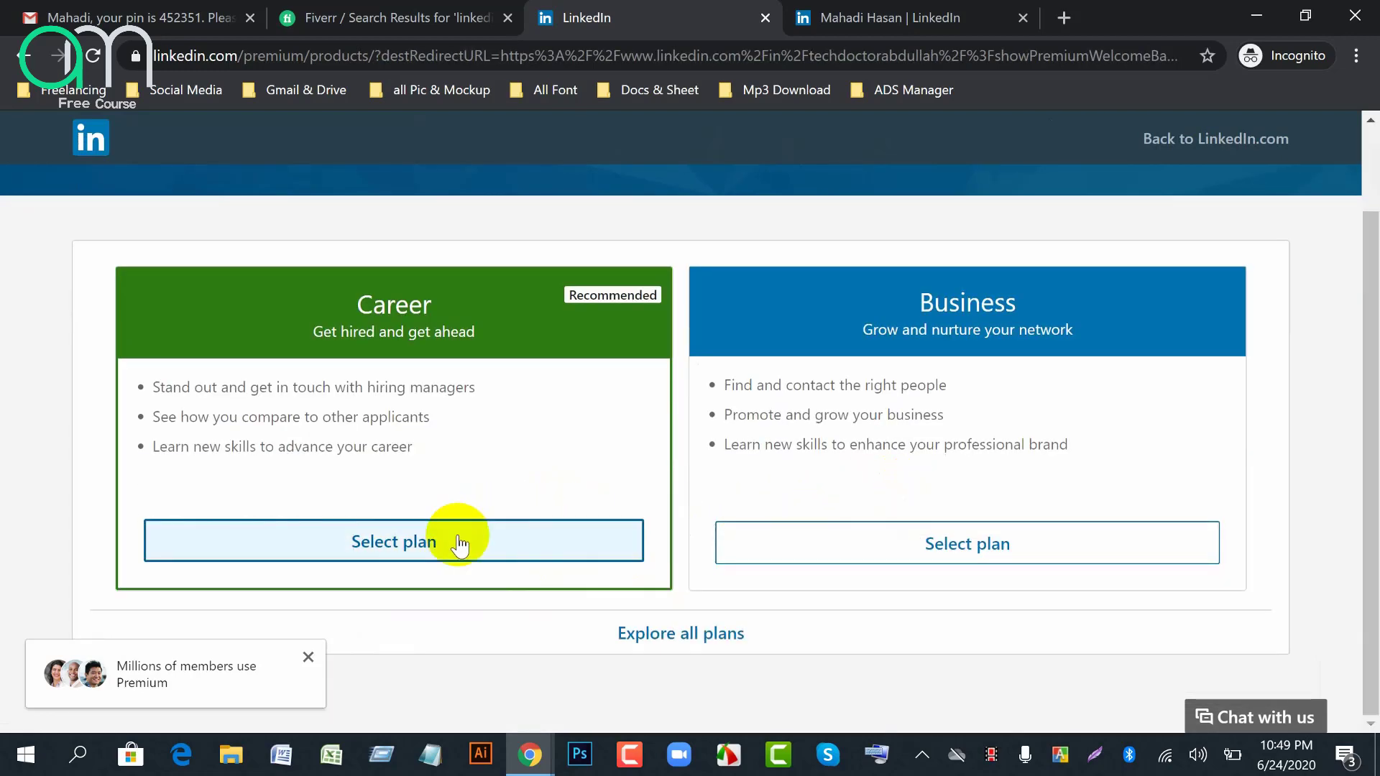
{"action": "scroll", "coordinate": [886, 560], "scroll_direction": "down", "scroll_amount": 1}
{"action": "scroll", "coordinate": [886, 555], "scroll_direction": "down", "scroll_amount": 7}
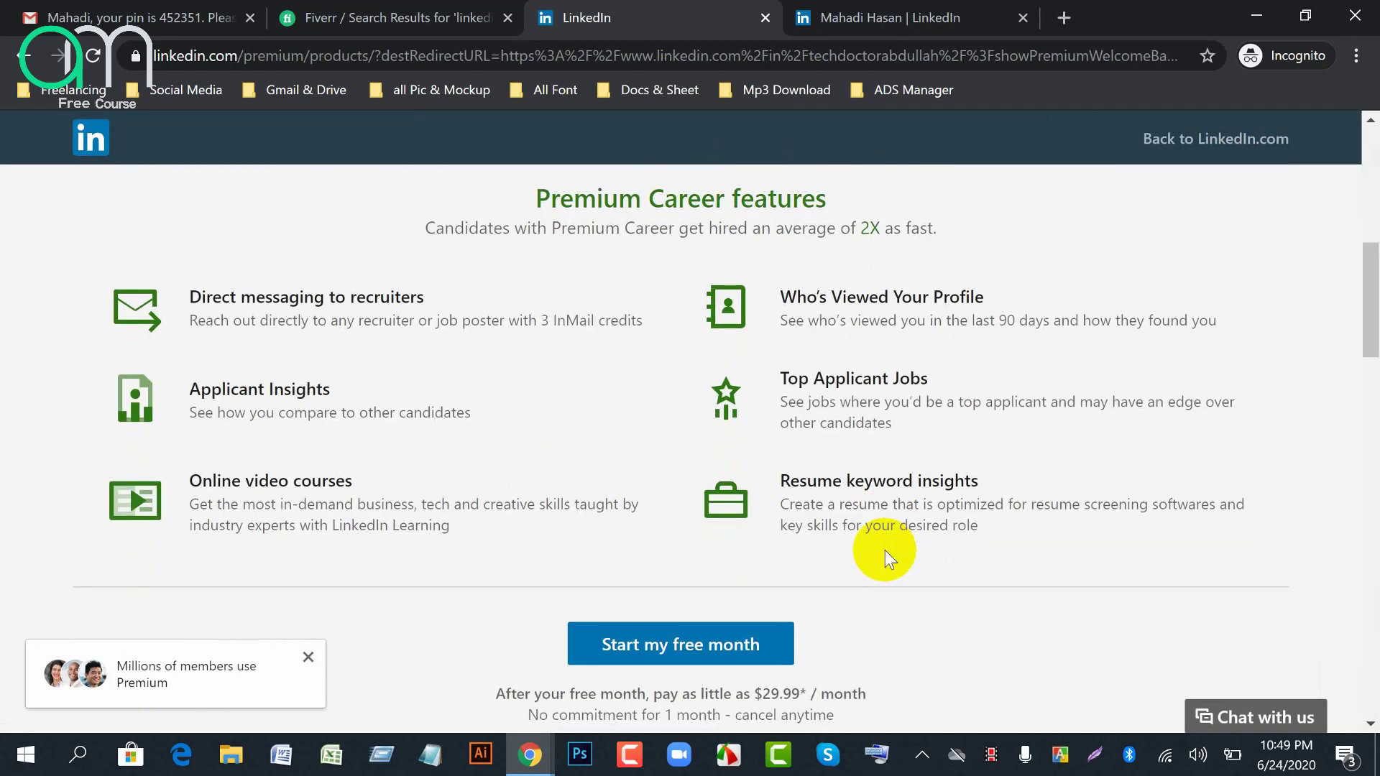
{"action": "scroll", "coordinate": [886, 551], "scroll_direction": "down", "scroll_amount": 2}
{"action": "left_click", "coordinate": [645, 512]}
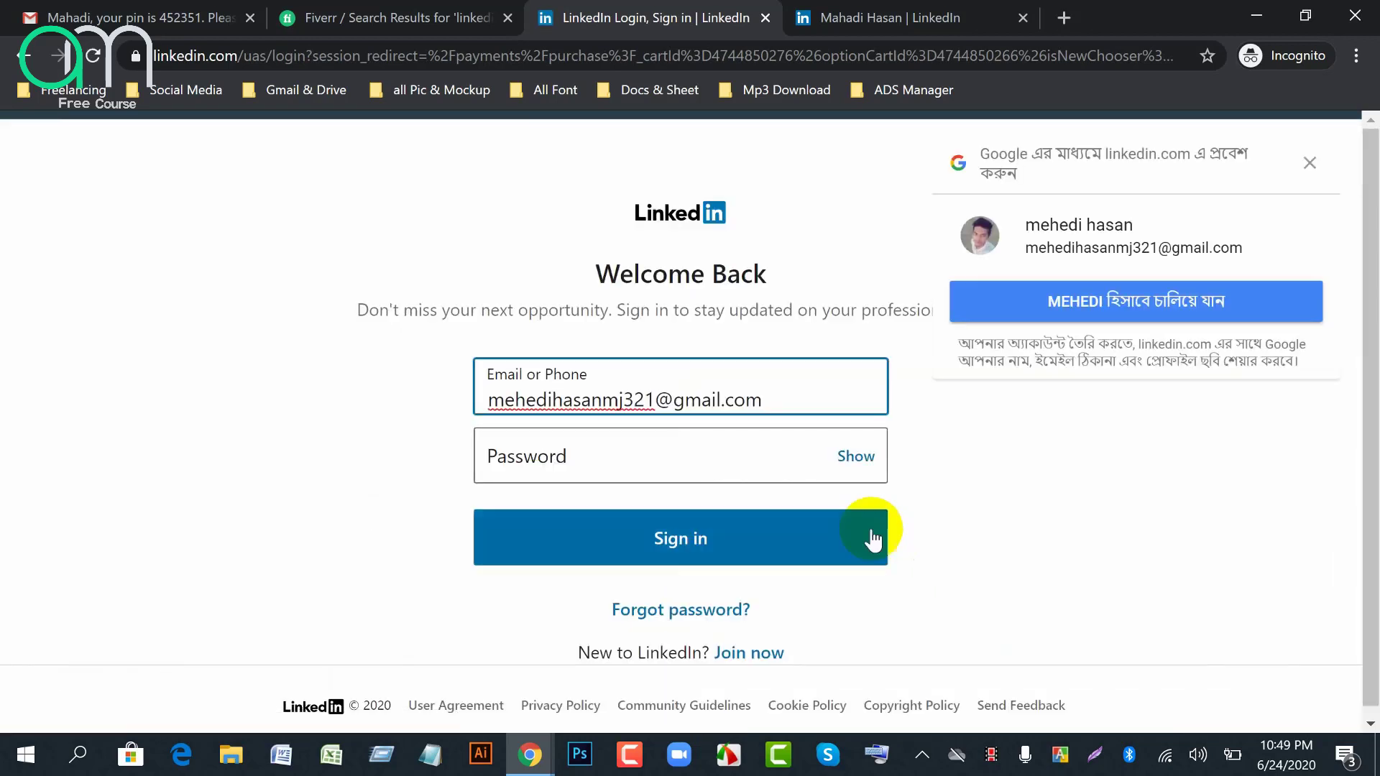
{"action": "left_click", "coordinate": [662, 456]}
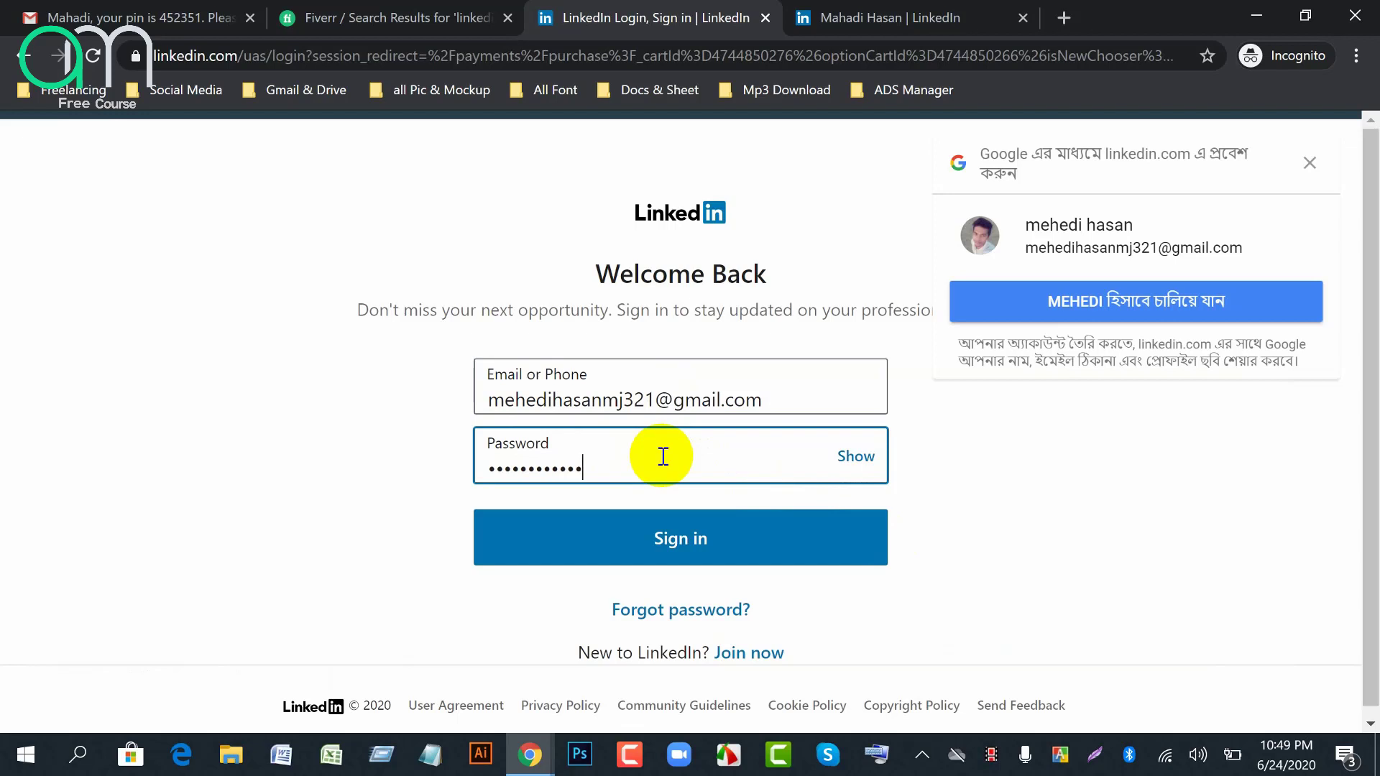
{"action": "left_click", "coordinate": [636, 544]}
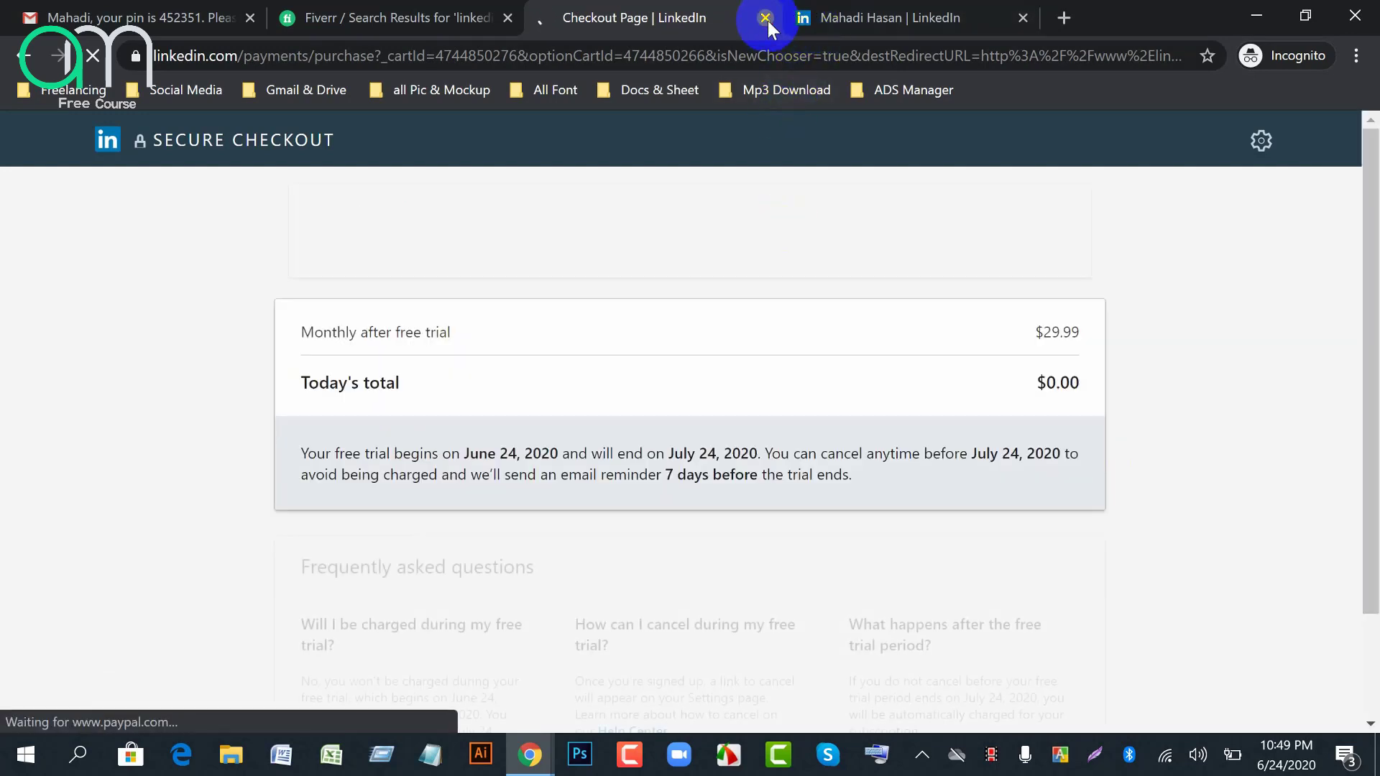
Close the Premium checkout tab and search for another member by name, choosing the matching suggestion
{"action": "left_click", "coordinate": [766, 18]}
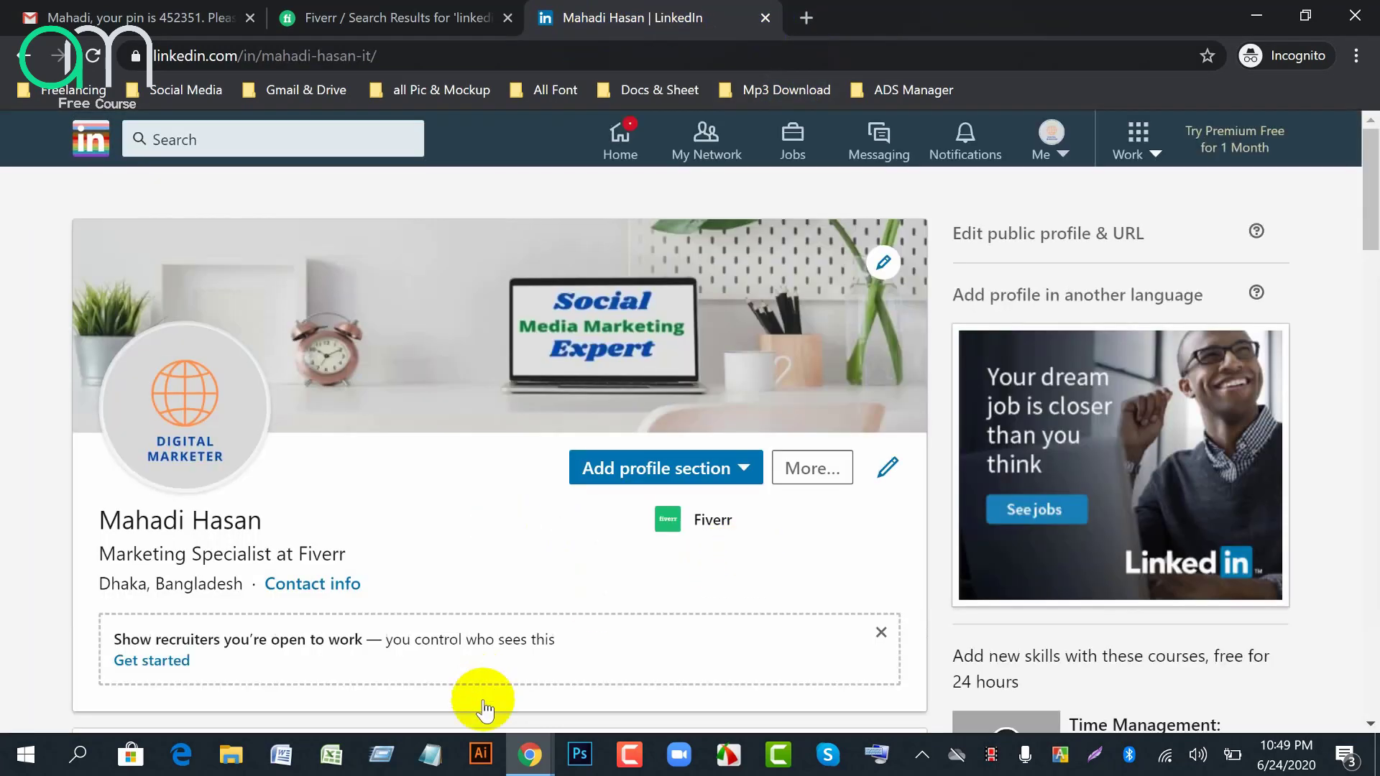
{"action": "left_click", "coordinate": [208, 143]}
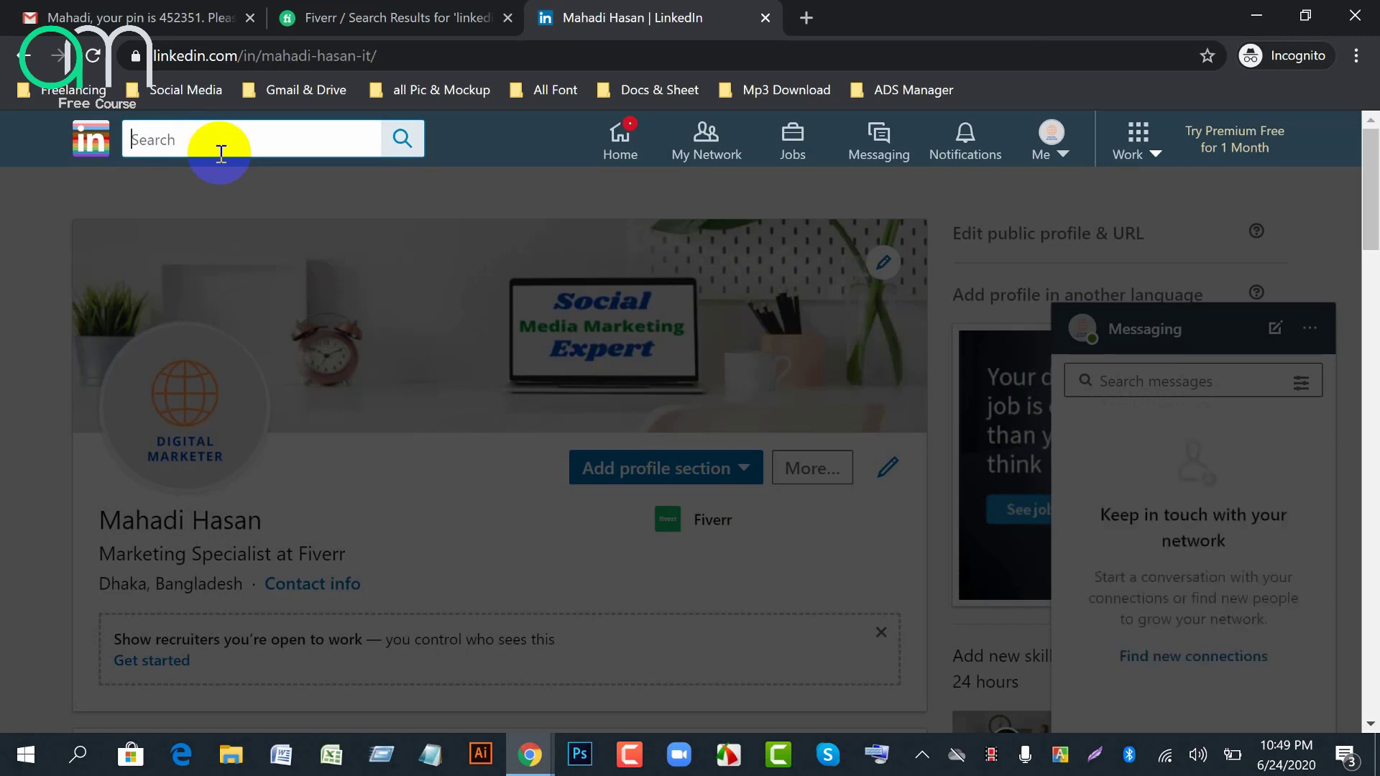
{"action": "type", "text": "jo"}
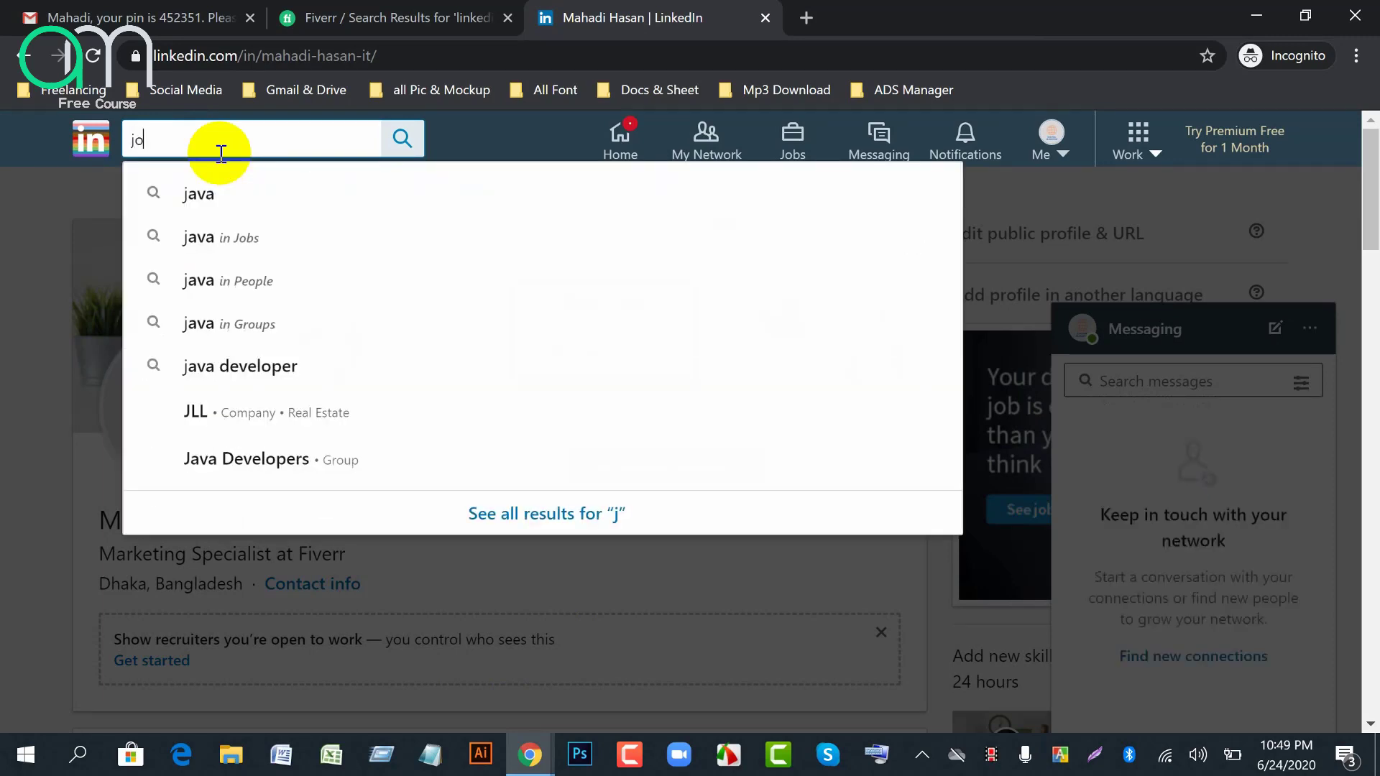
{"action": "type", "text": "sep"}
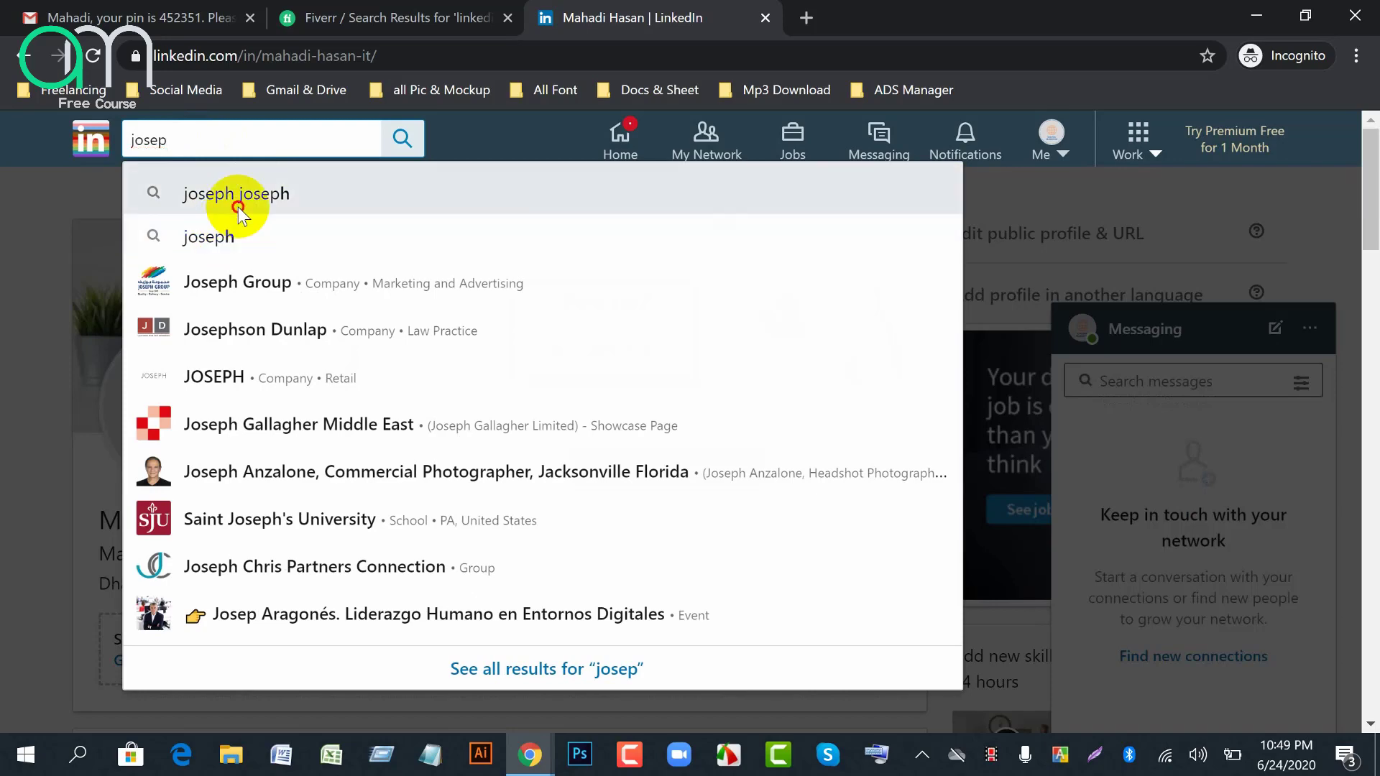
{"action": "left_click", "coordinate": [238, 207]}
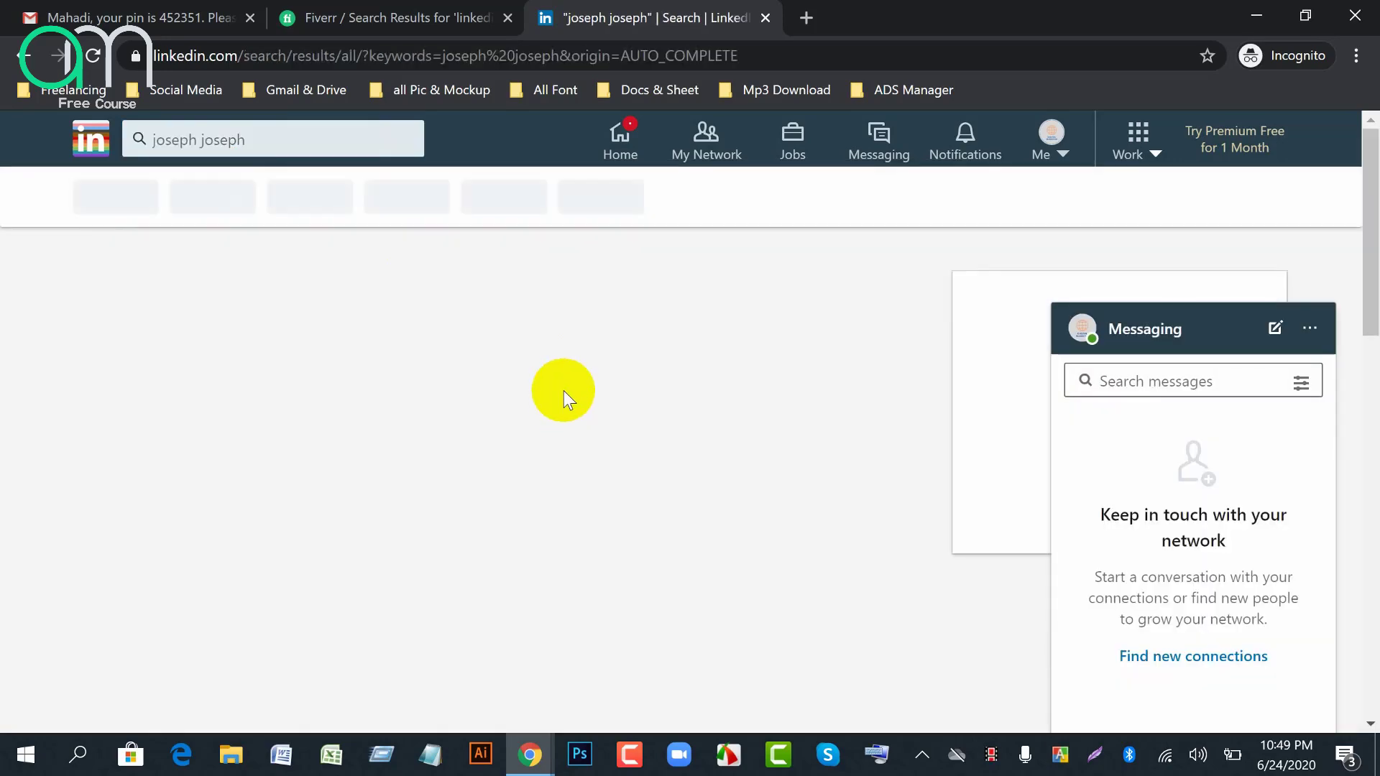
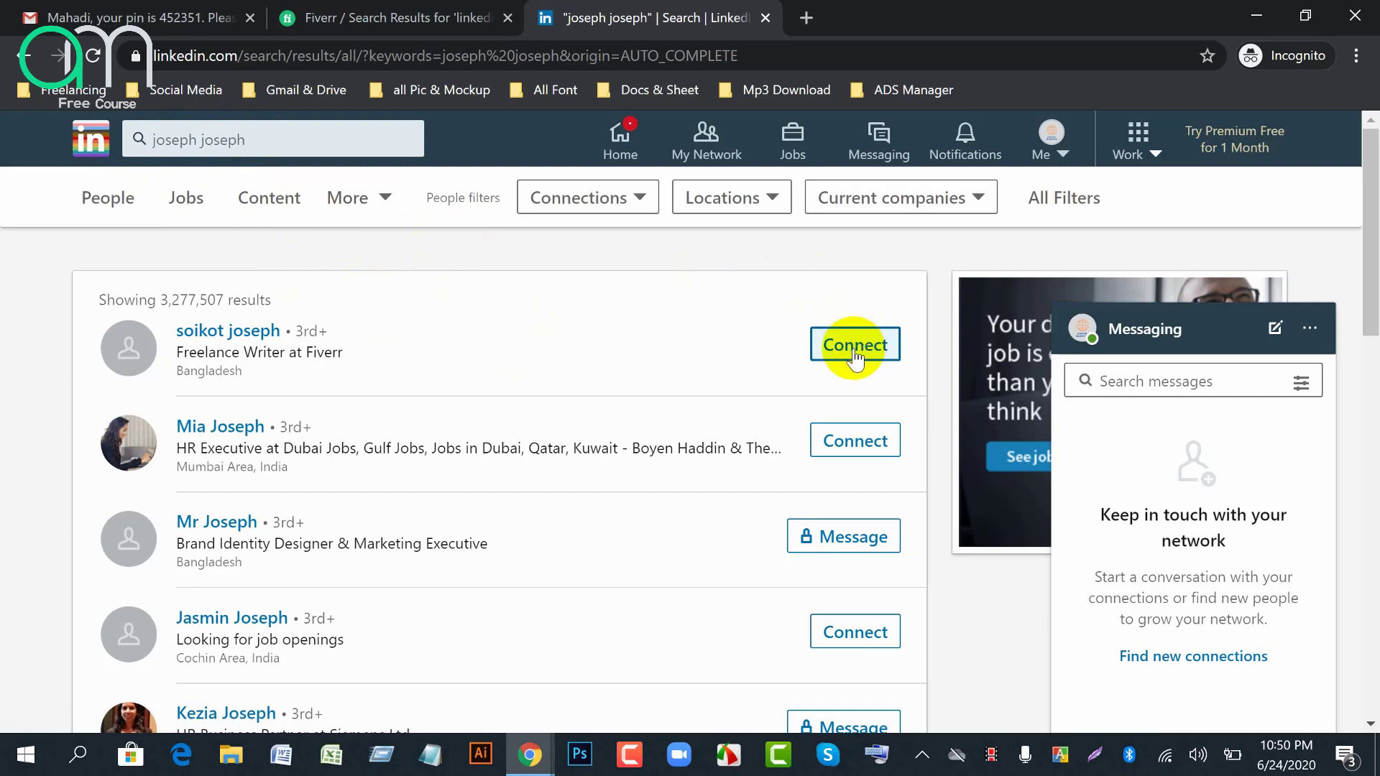
Show only people results and filter them to 1st, 2nd and 3rd+ connections
{"action": "left_click", "coordinate": [107, 196]}
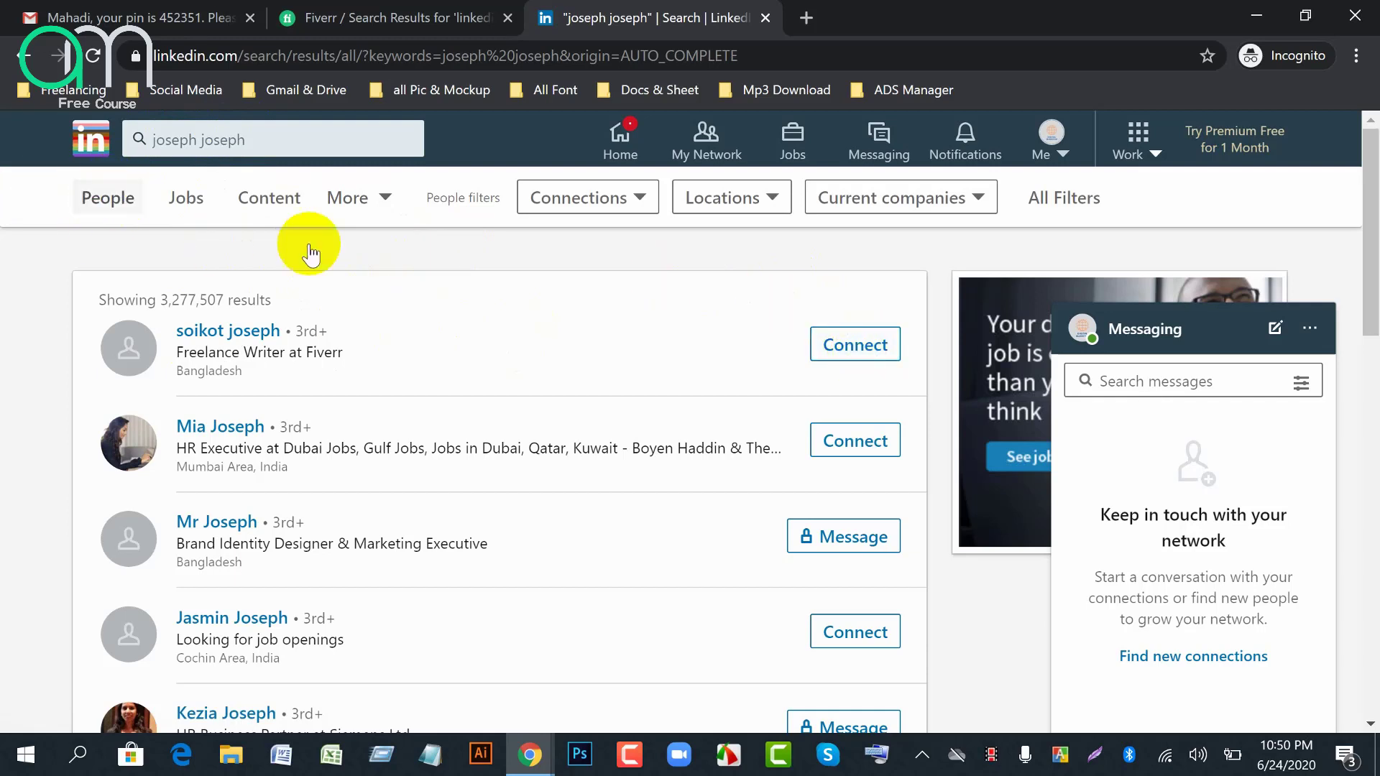
{"action": "left_click", "coordinate": [640, 200]}
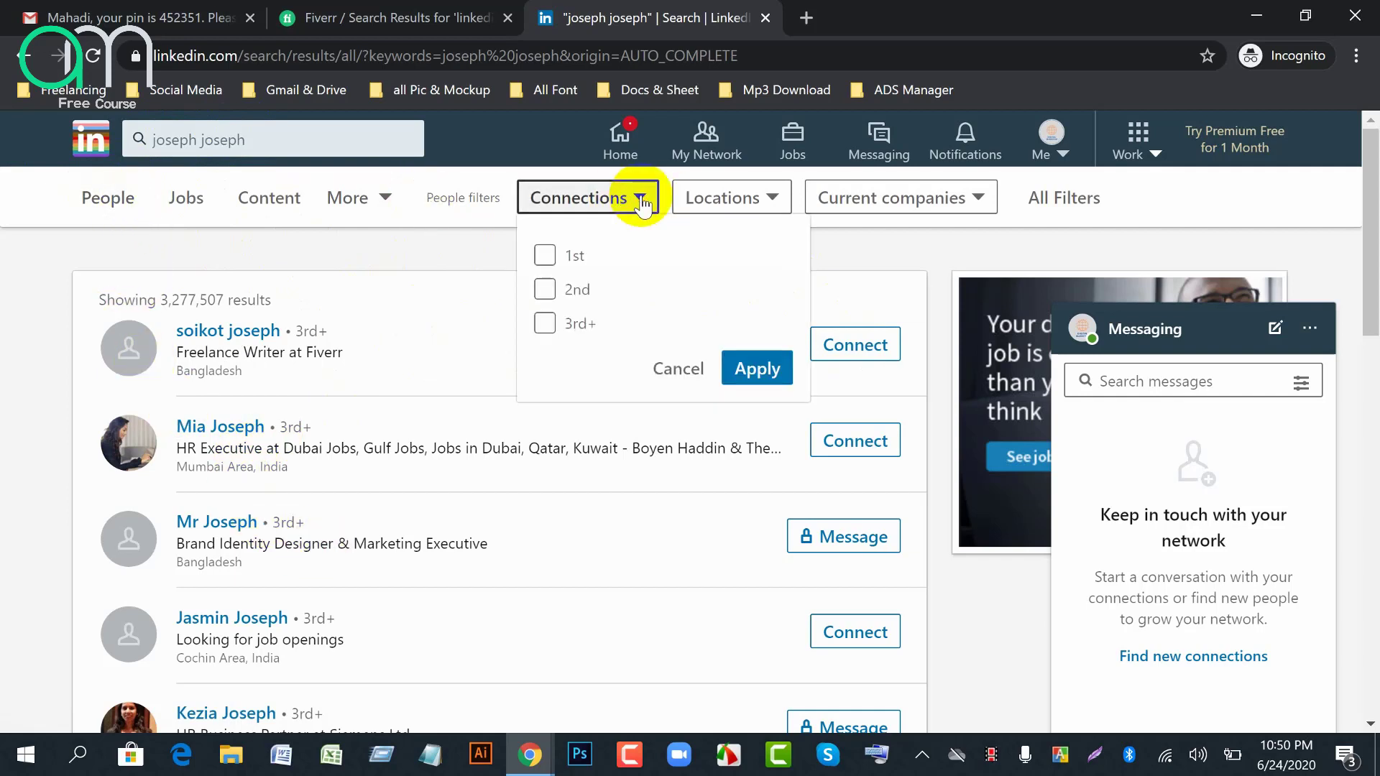
{"action": "left_click", "coordinate": [544, 255]}
{"action": "left_click", "coordinate": [545, 325]}
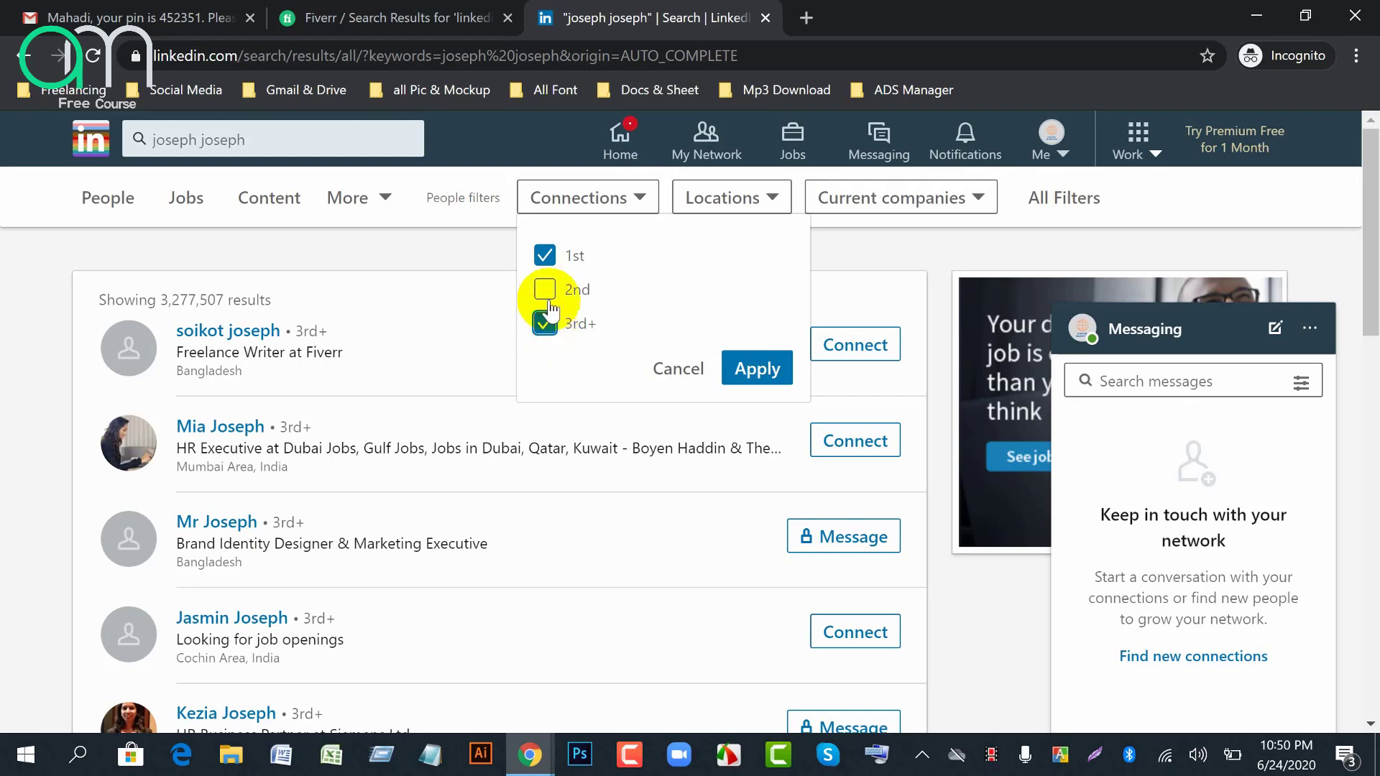
{"action": "left_click", "coordinate": [552, 291]}
{"action": "left_click", "coordinate": [757, 368]}
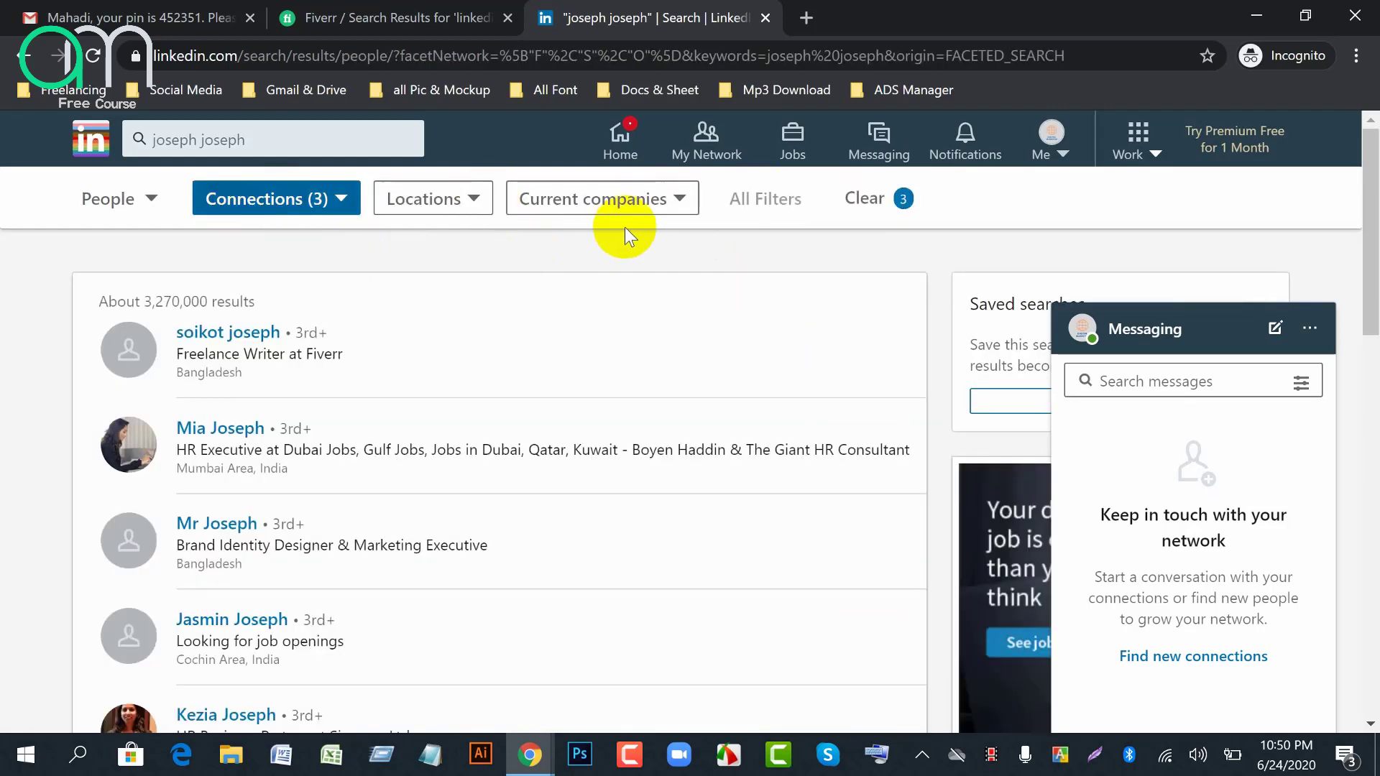
Filter the people to United States, checking the company filter without applying it
{"action": "left_click", "coordinate": [451, 195]}
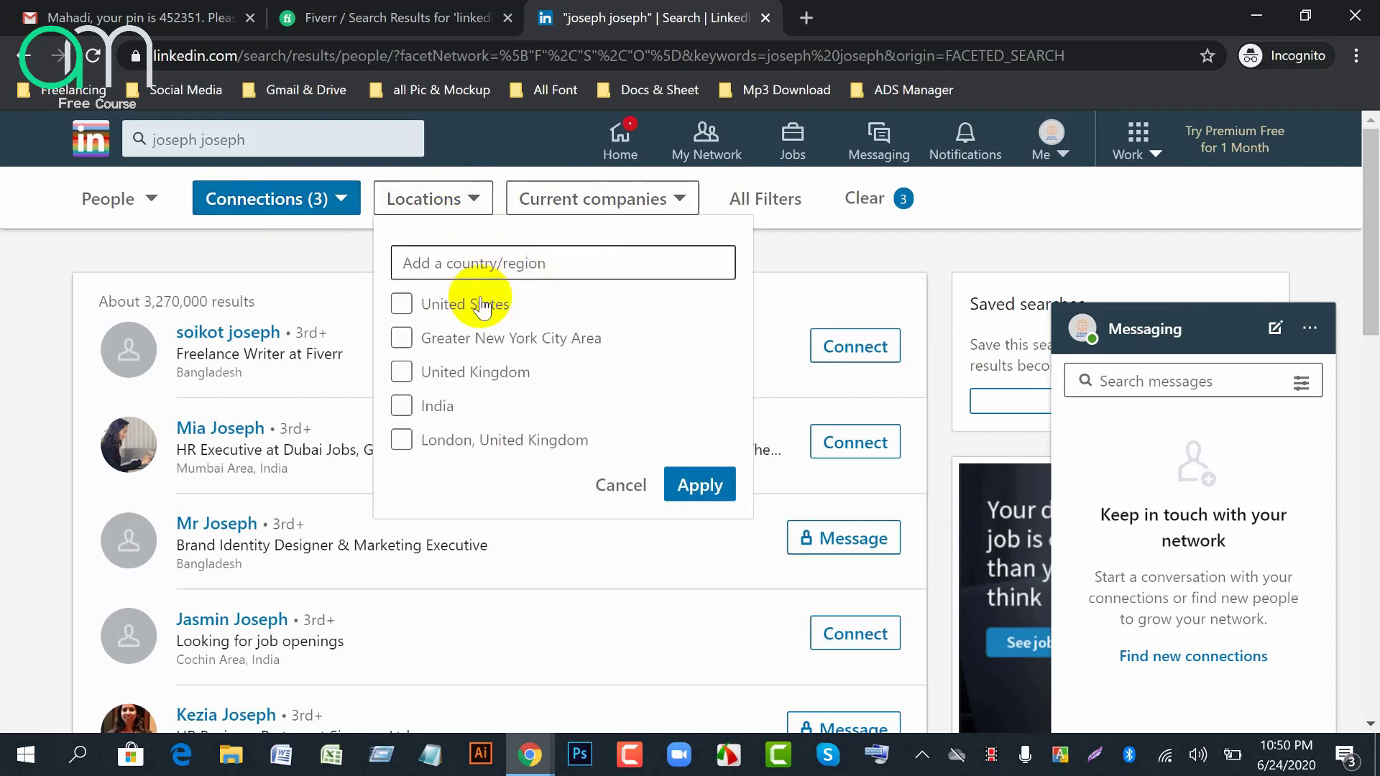
{"action": "left_click", "coordinate": [397, 306]}
{"action": "left_click", "coordinate": [691, 485]}
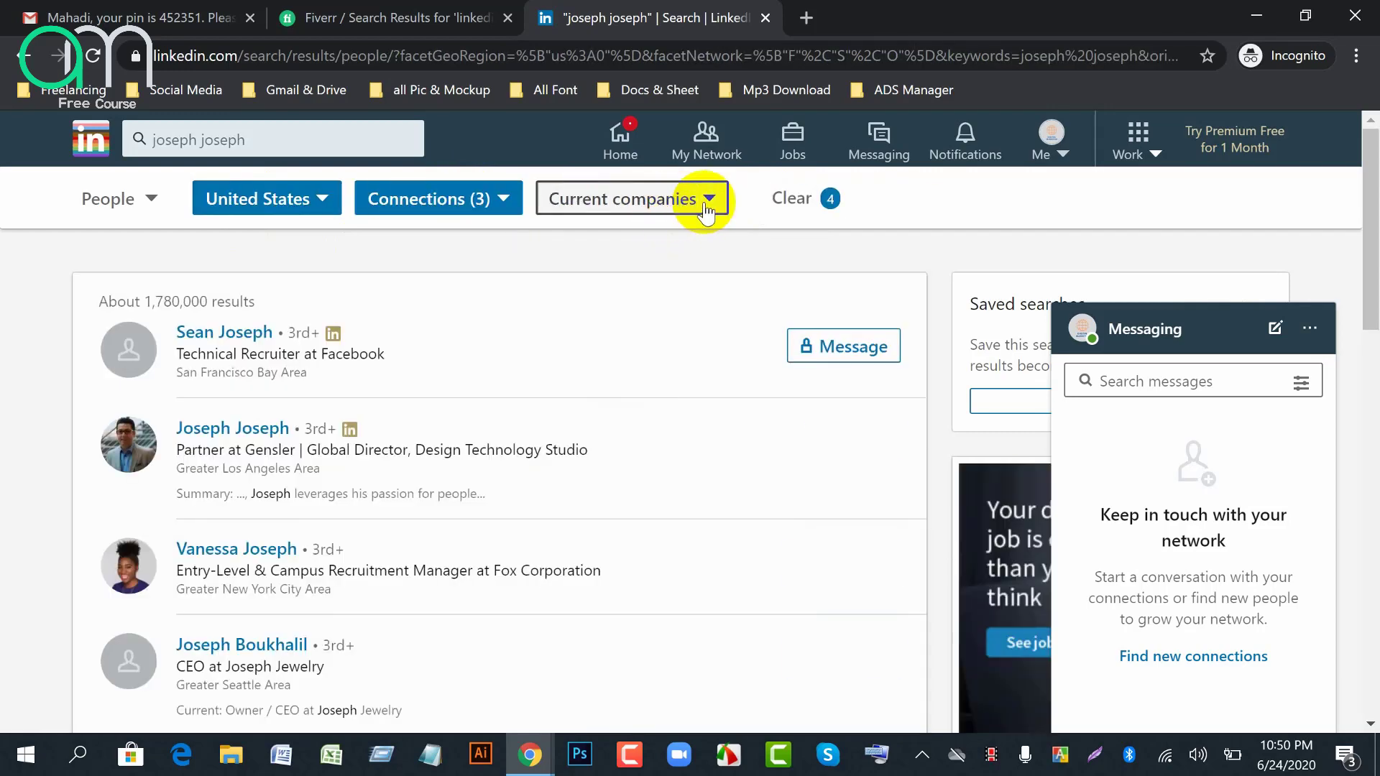
{"action": "left_click", "coordinate": [708, 204]}
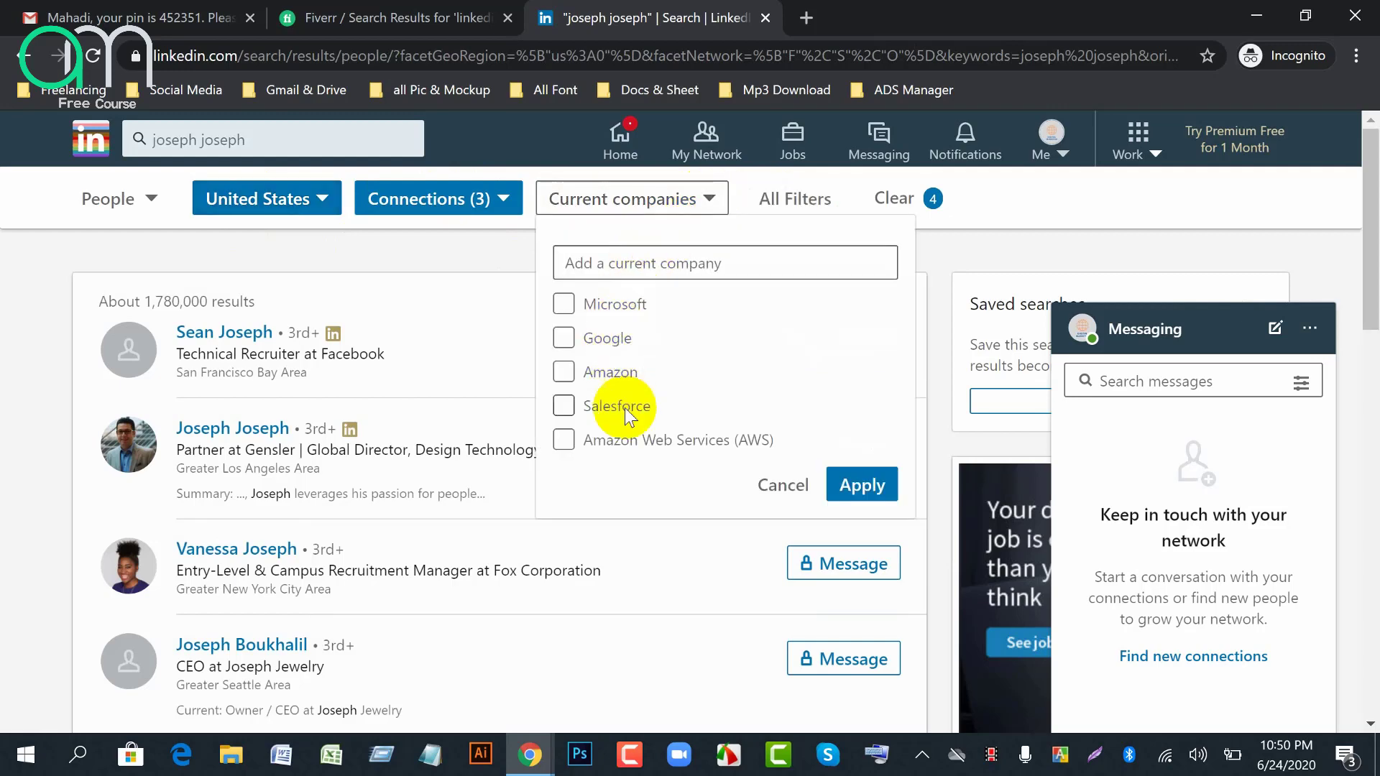
{"action": "scroll", "coordinate": [633, 440], "scroll_direction": "down", "scroll_amount": 4}
{"action": "scroll", "coordinate": [632, 437], "scroll_direction": "up", "scroll_amount": 4}
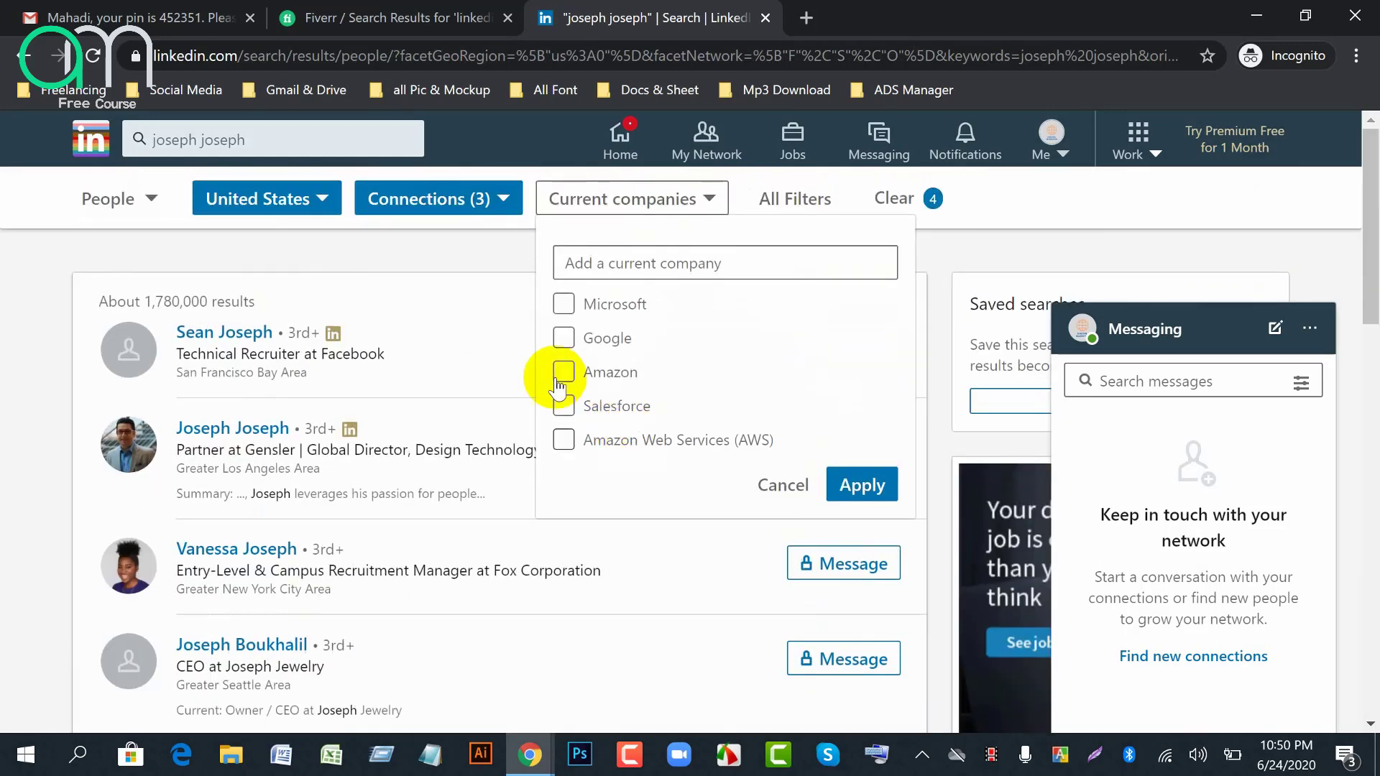
{"action": "left_click", "coordinate": [469, 283]}
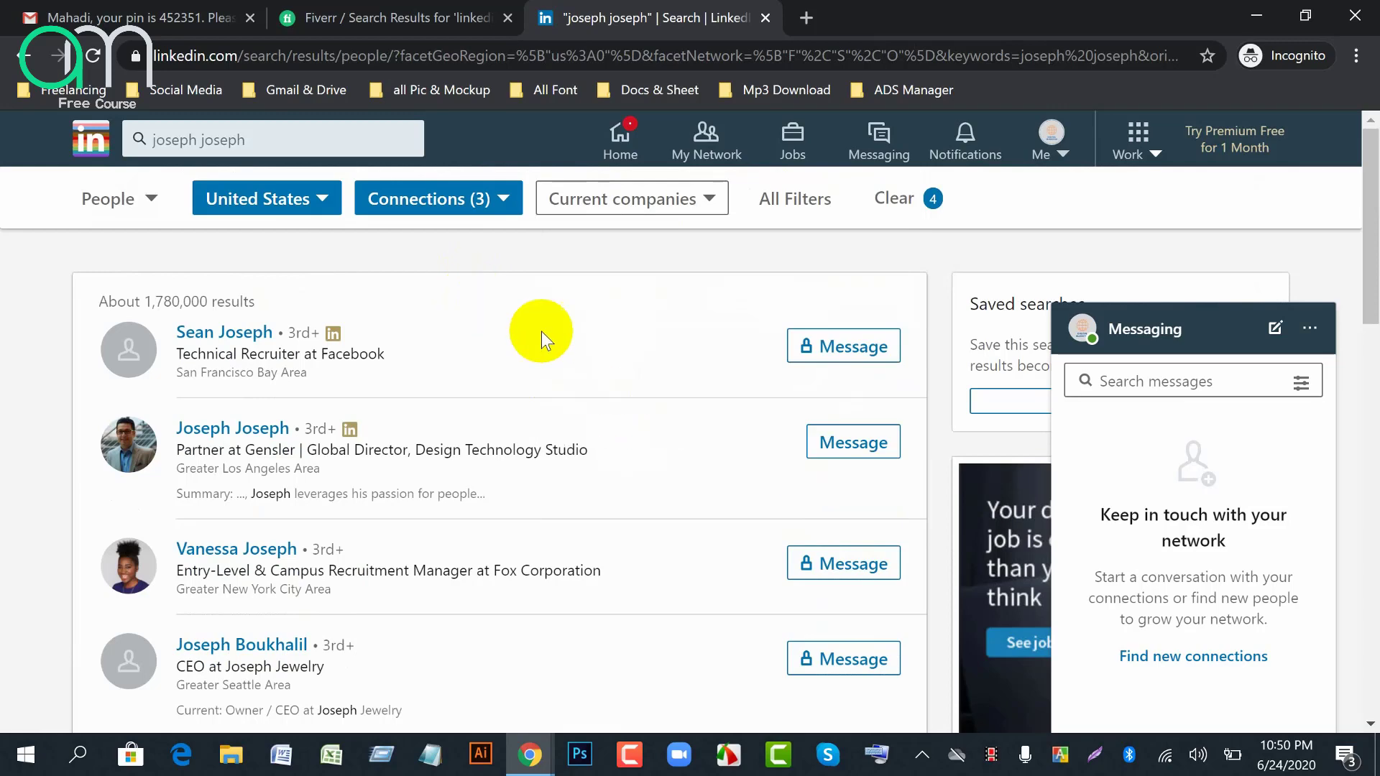
Go to the second page of the filtered people results
{"action": "scroll", "coordinate": [703, 487], "scroll_direction": "down", "scroll_amount": 6}
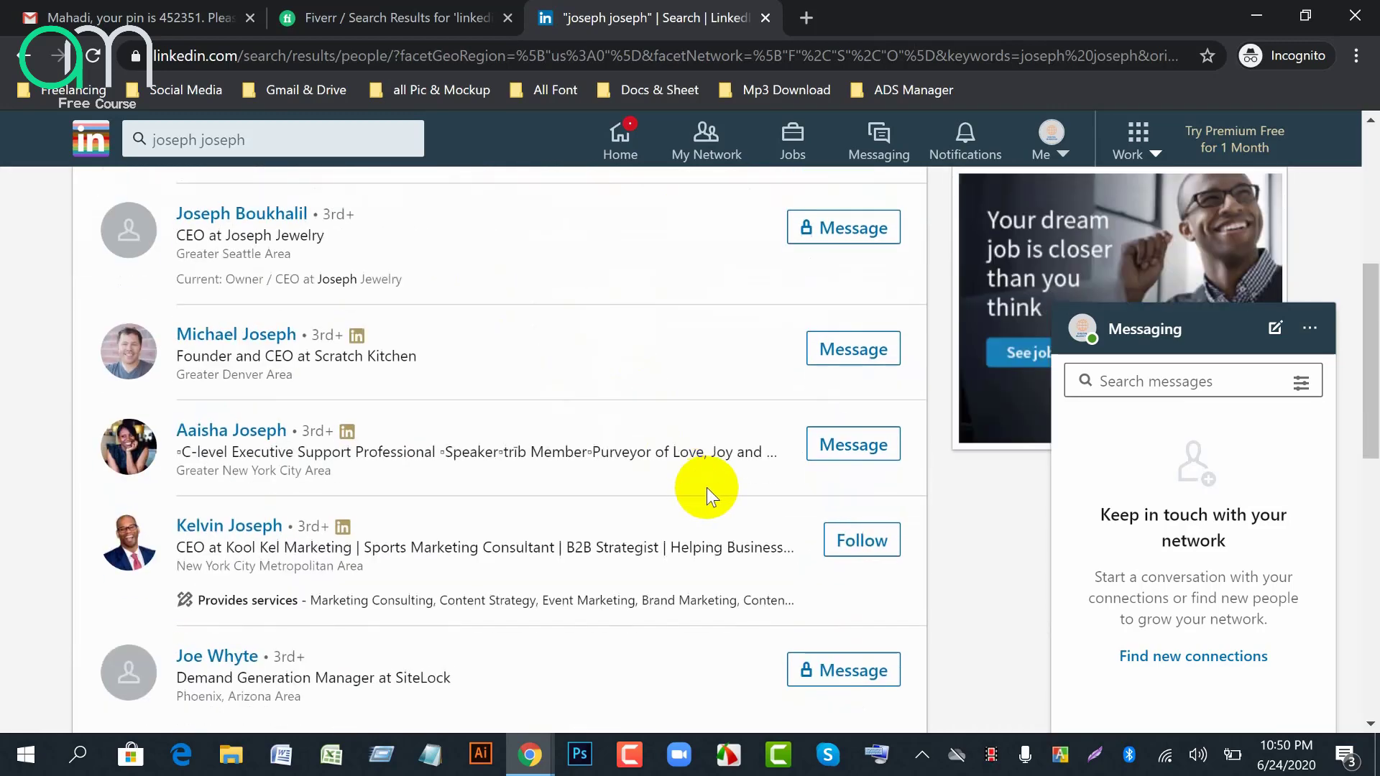
{"action": "scroll", "coordinate": [706, 487], "scroll_direction": "up", "scroll_amount": 6}
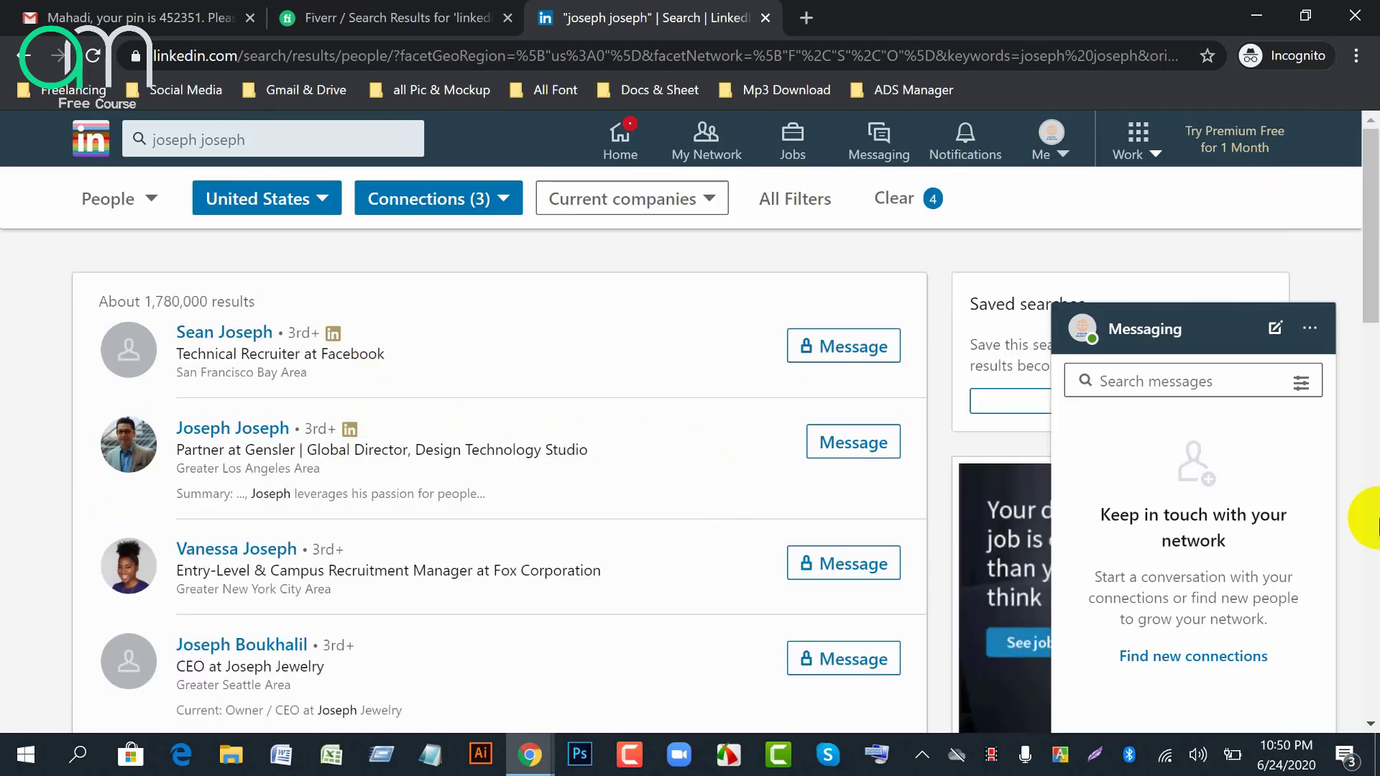
{"action": "scroll", "coordinate": [742, 489], "scroll_direction": "down", "scroll_amount": 15}
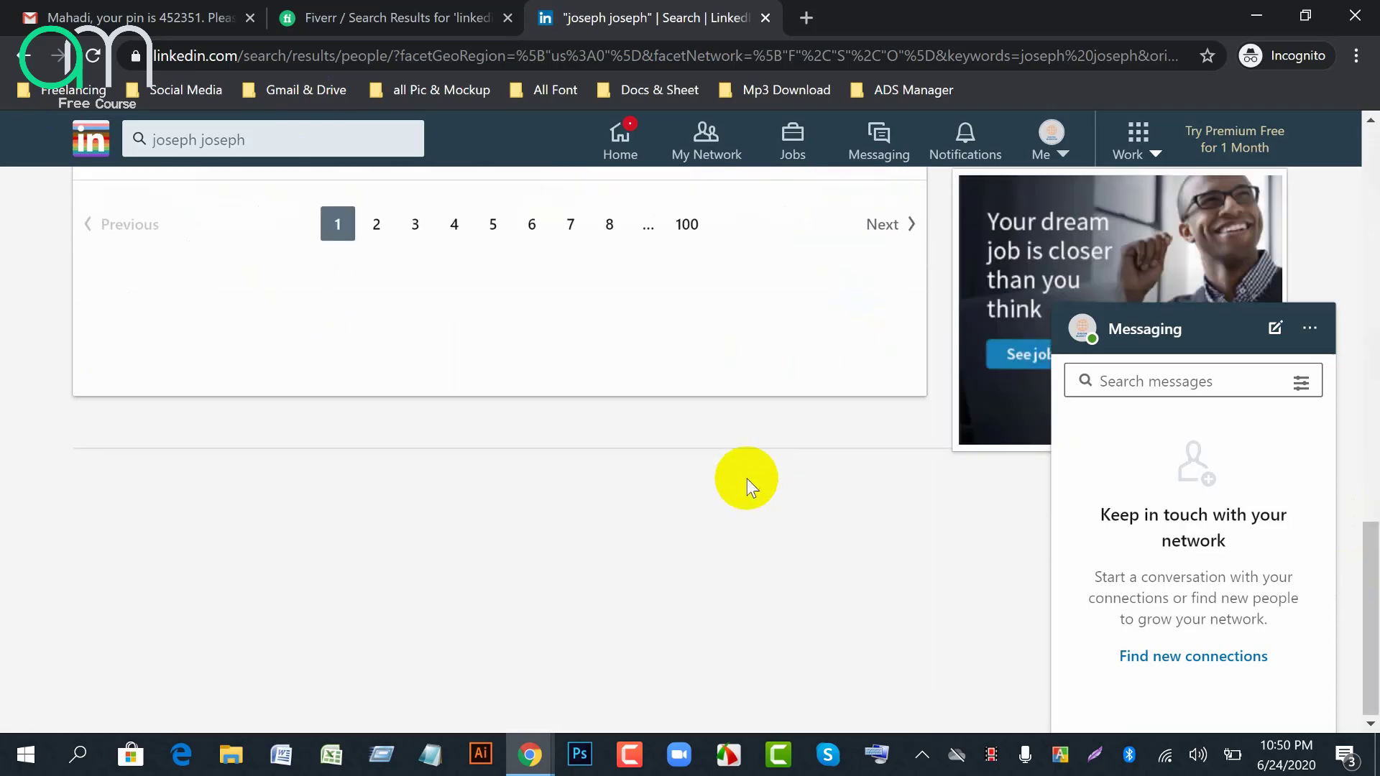
{"action": "scroll", "coordinate": [139, 410], "scroll_direction": "up", "scroll_amount": 5}
{"action": "scroll", "coordinate": [463, 545], "scroll_direction": "down", "scroll_amount": 5}
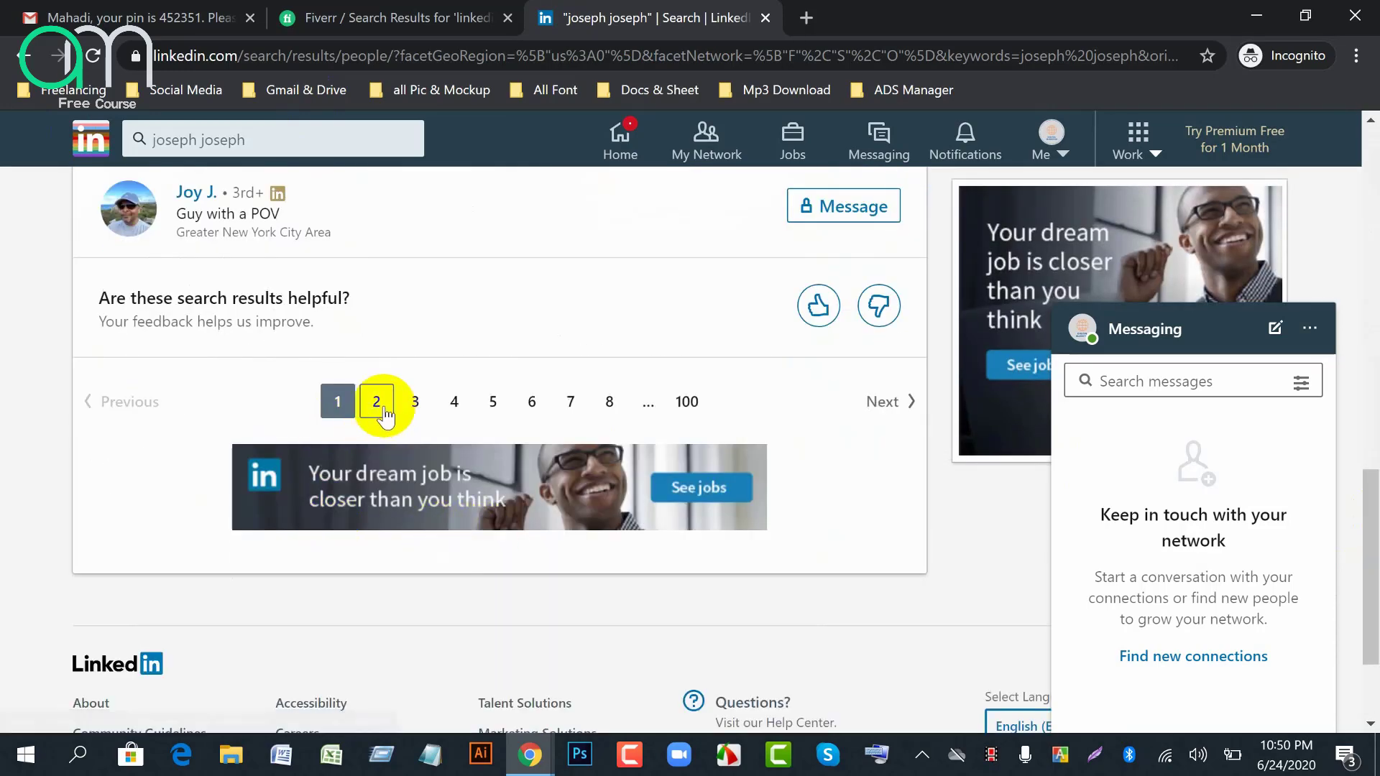
{"action": "left_click", "coordinate": [384, 410]}
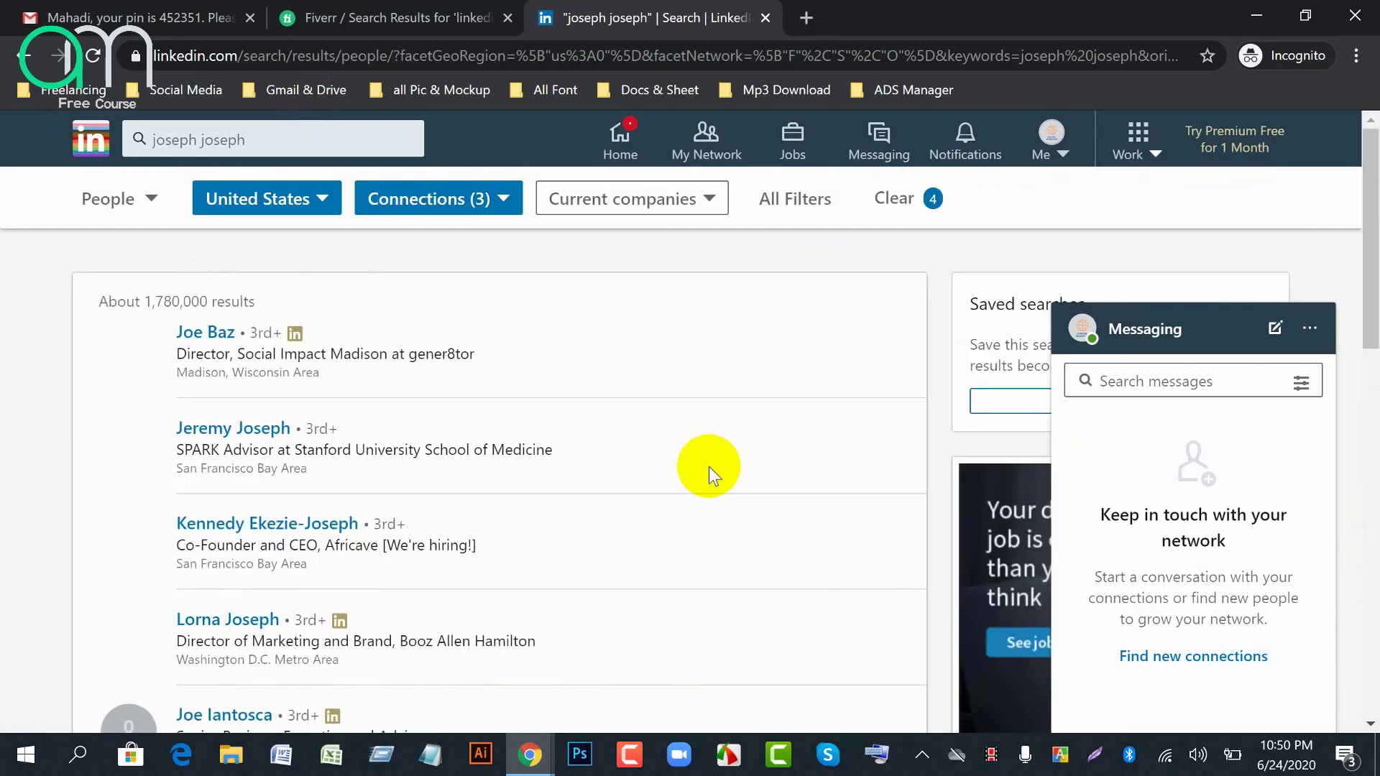
{"action": "scroll", "coordinate": [709, 467], "scroll_direction": "down", "scroll_amount": 3}
{"action": "scroll", "coordinate": [709, 467], "scroll_direction": "up", "scroll_amount": 3}
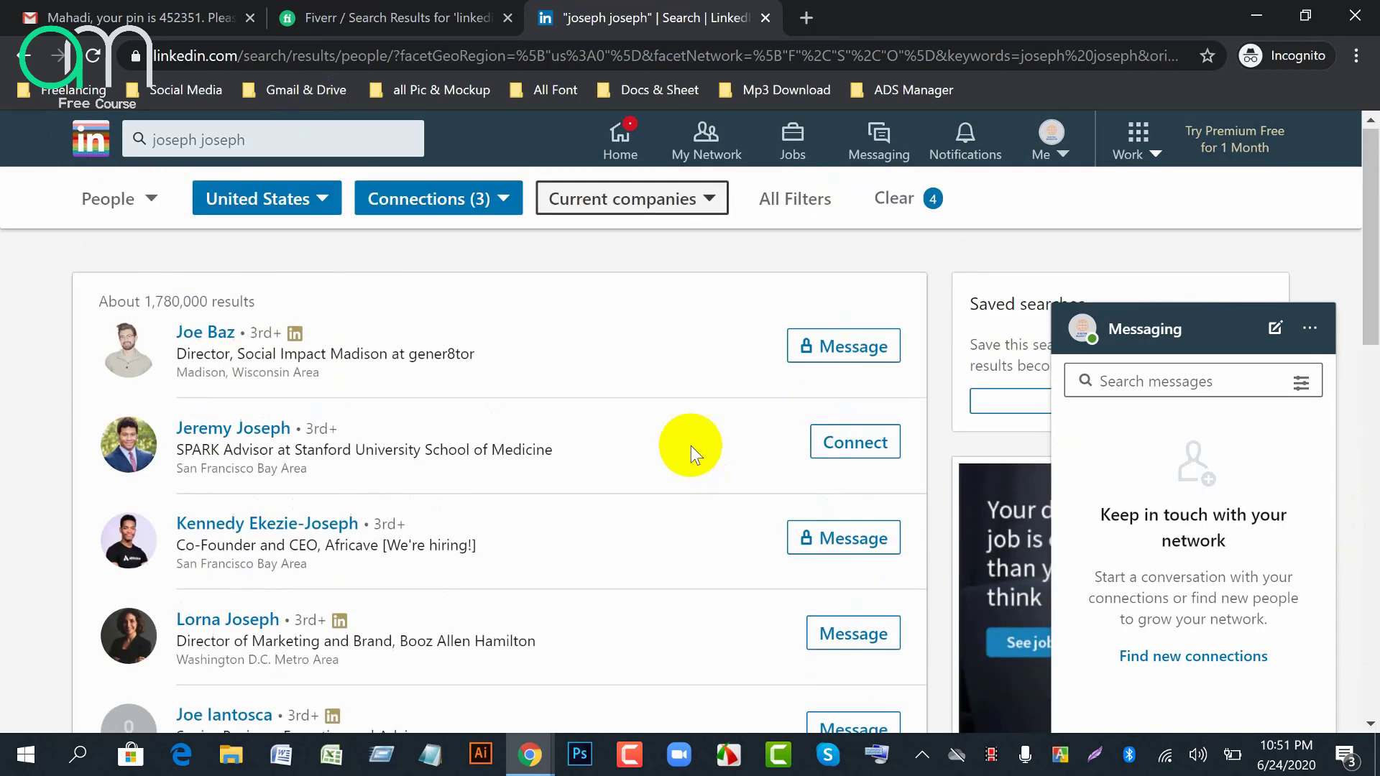
Send the Stanford SPARK advisor a connection request without a personal note
{"action": "left_click", "coordinate": [875, 458]}
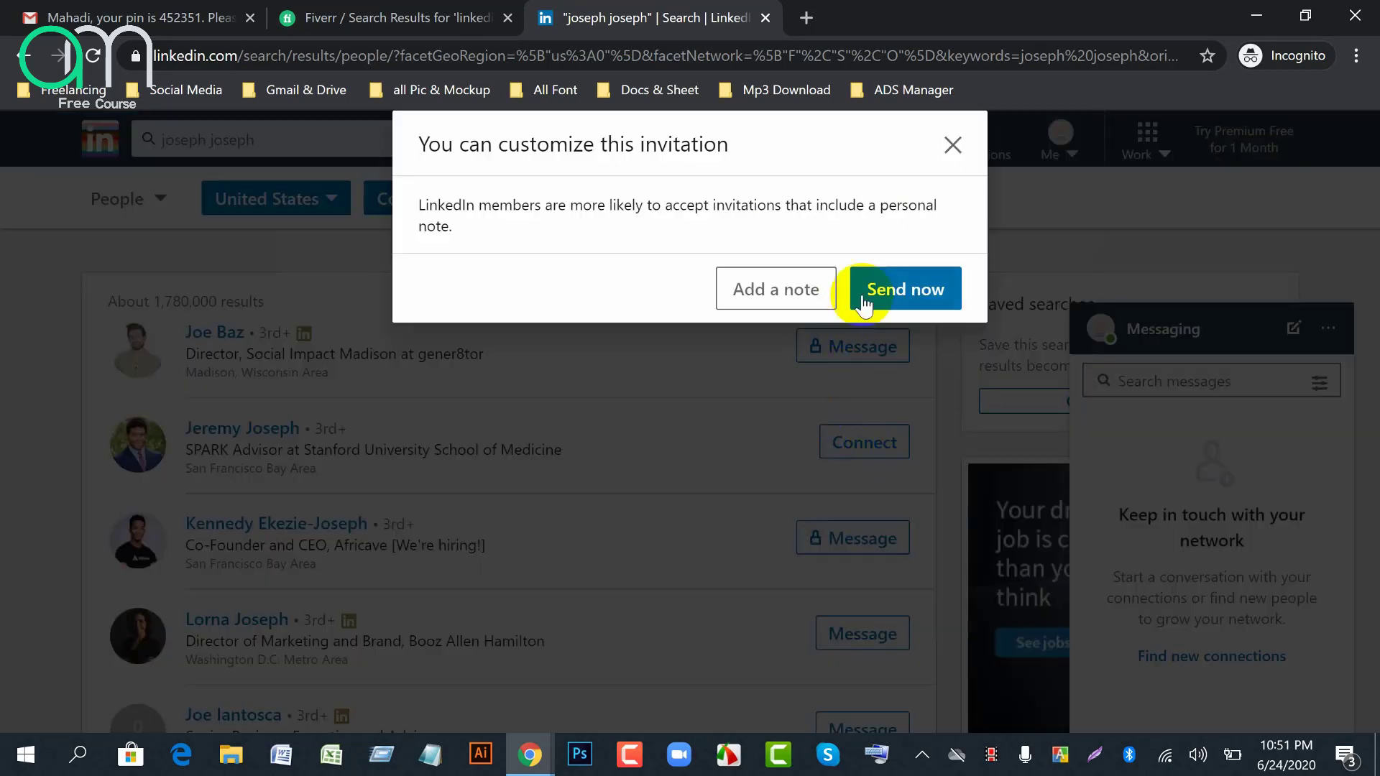
{"action": "left_click", "coordinate": [907, 291]}
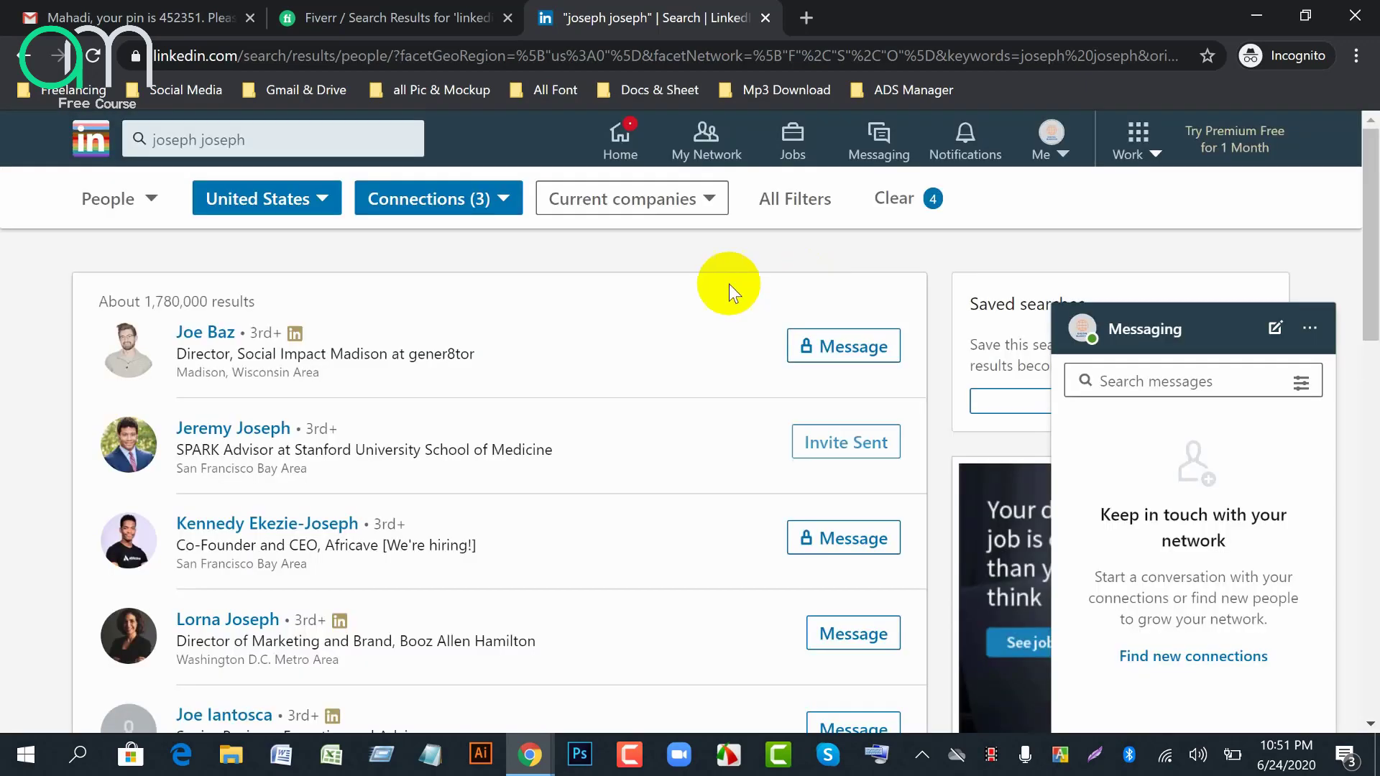
{"action": "left_click", "coordinate": [145, 202]}
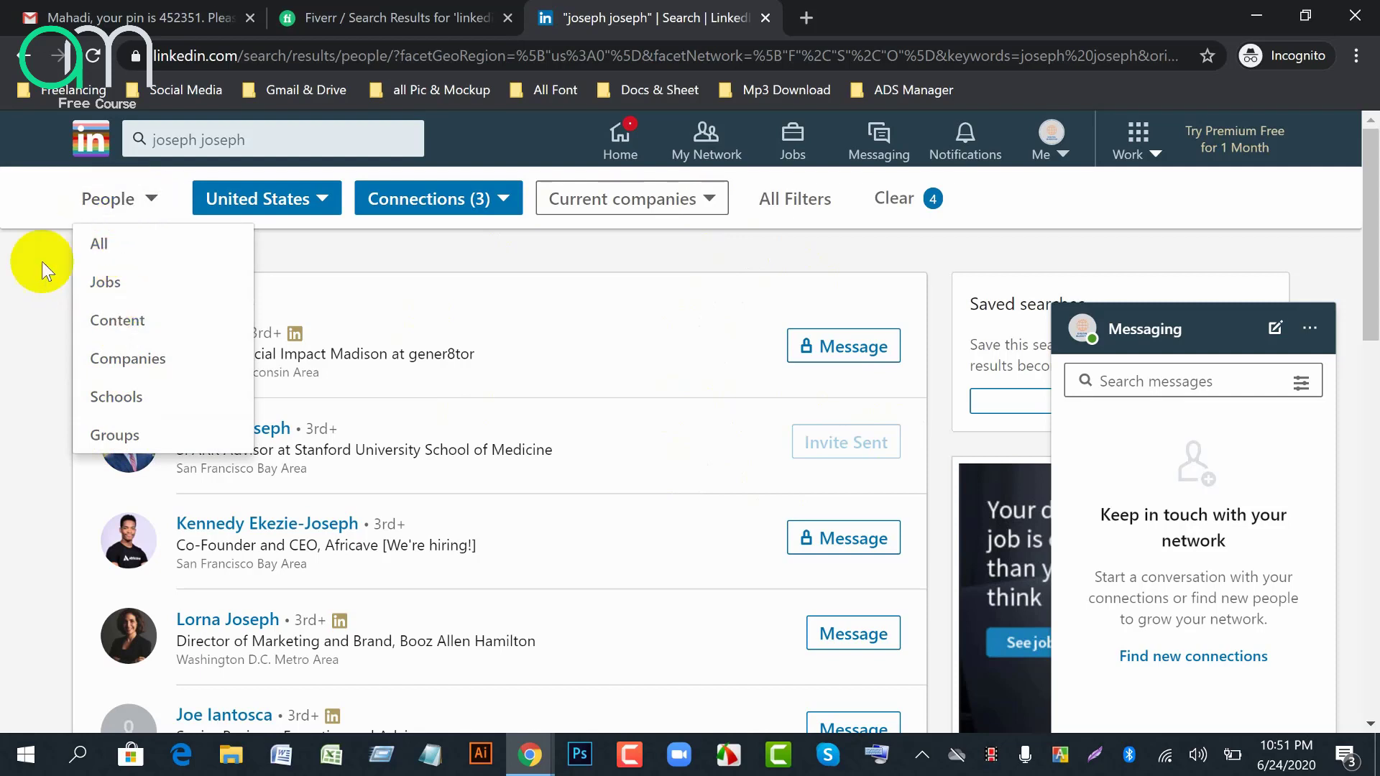
{"action": "left_click", "coordinate": [29, 297]}
Restrict the connection filter to 1st-degree connections only
{"action": "left_click", "coordinate": [513, 209]}
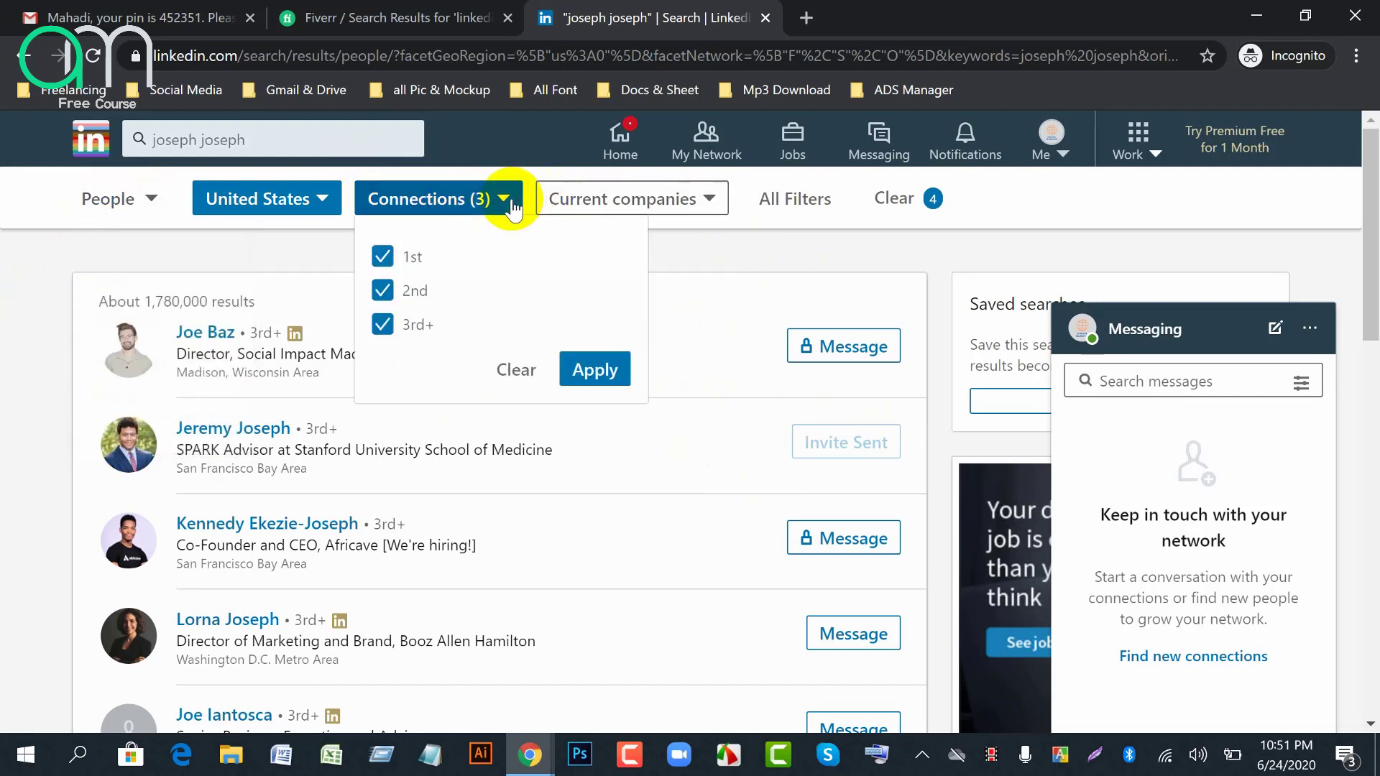
{"action": "left_click", "coordinate": [382, 324]}
{"action": "left_click", "coordinate": [382, 291]}
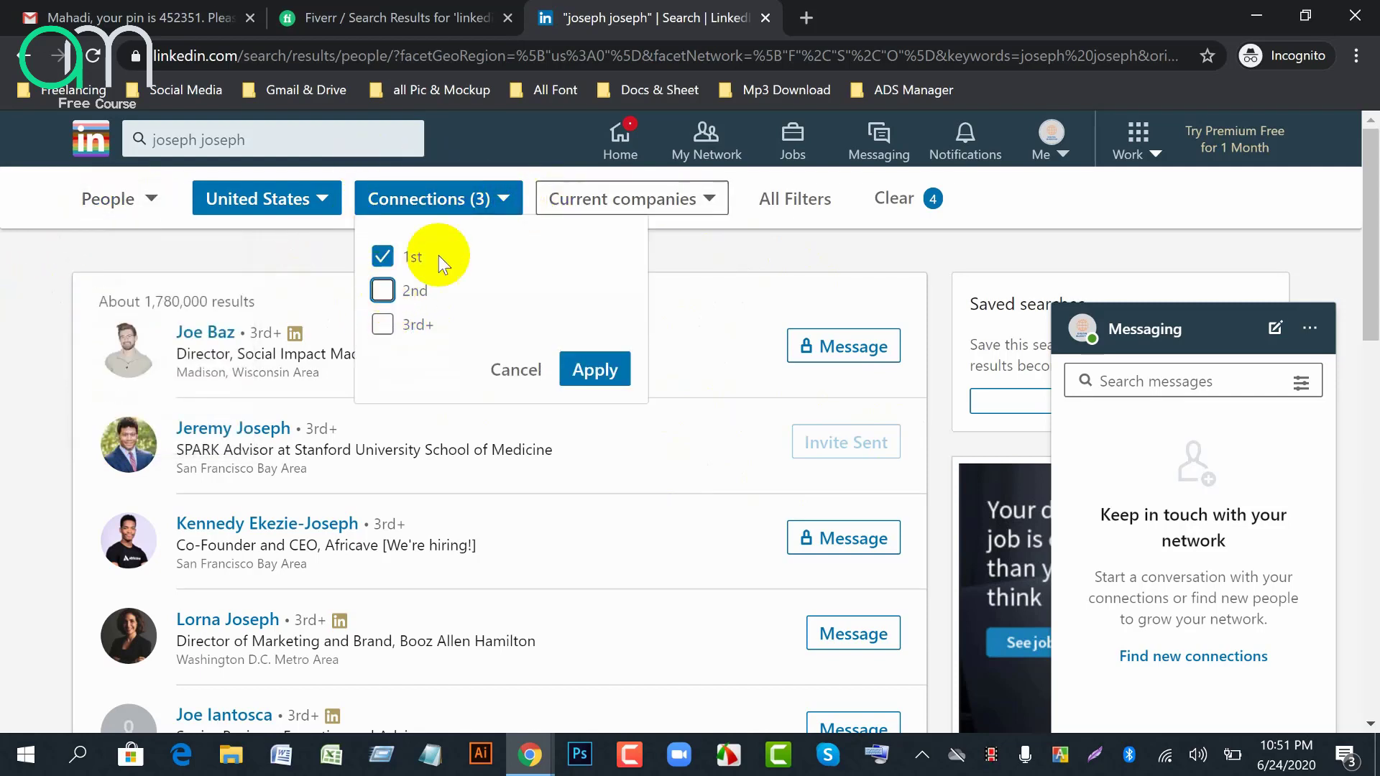
{"action": "left_click", "coordinate": [591, 370]}
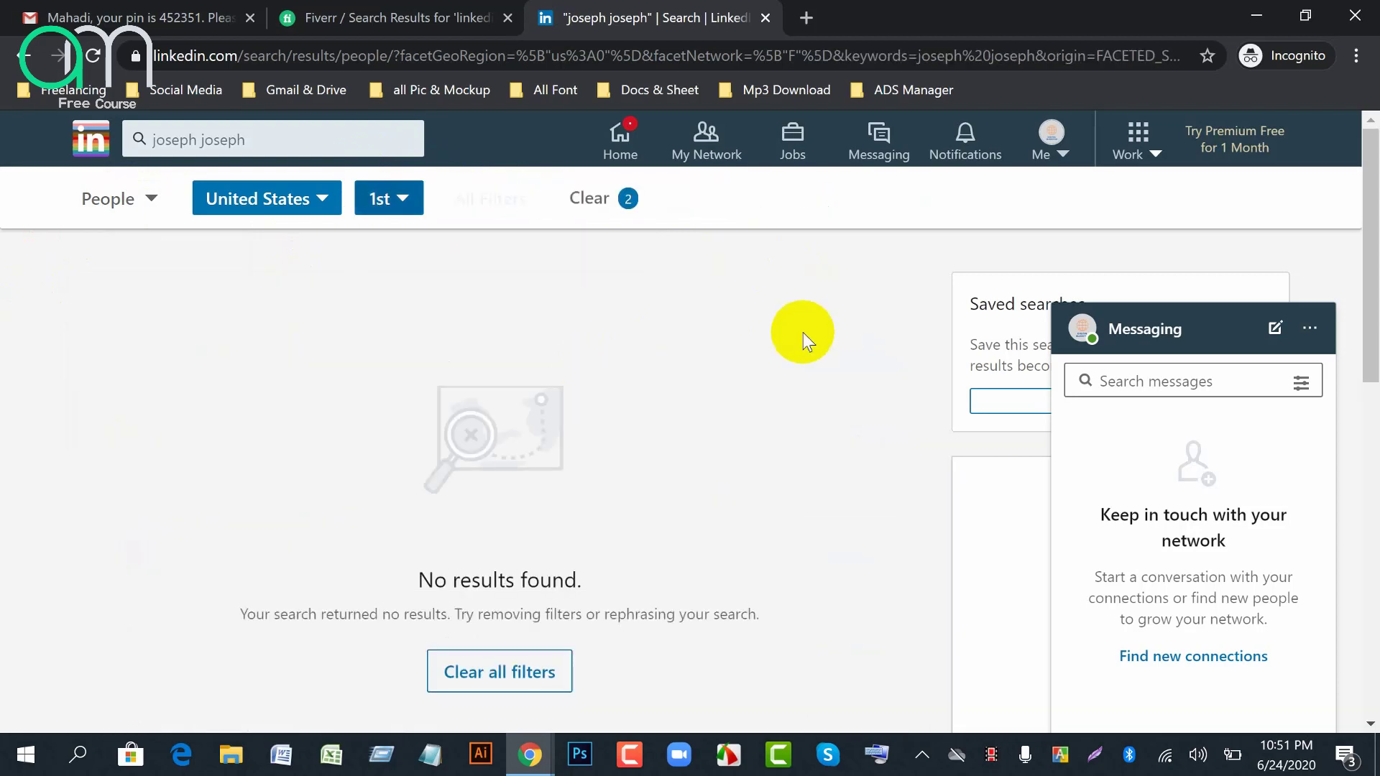
Switch the filter to 3rd+ connections only and jump to a later results page
{"action": "left_click", "coordinate": [406, 207]}
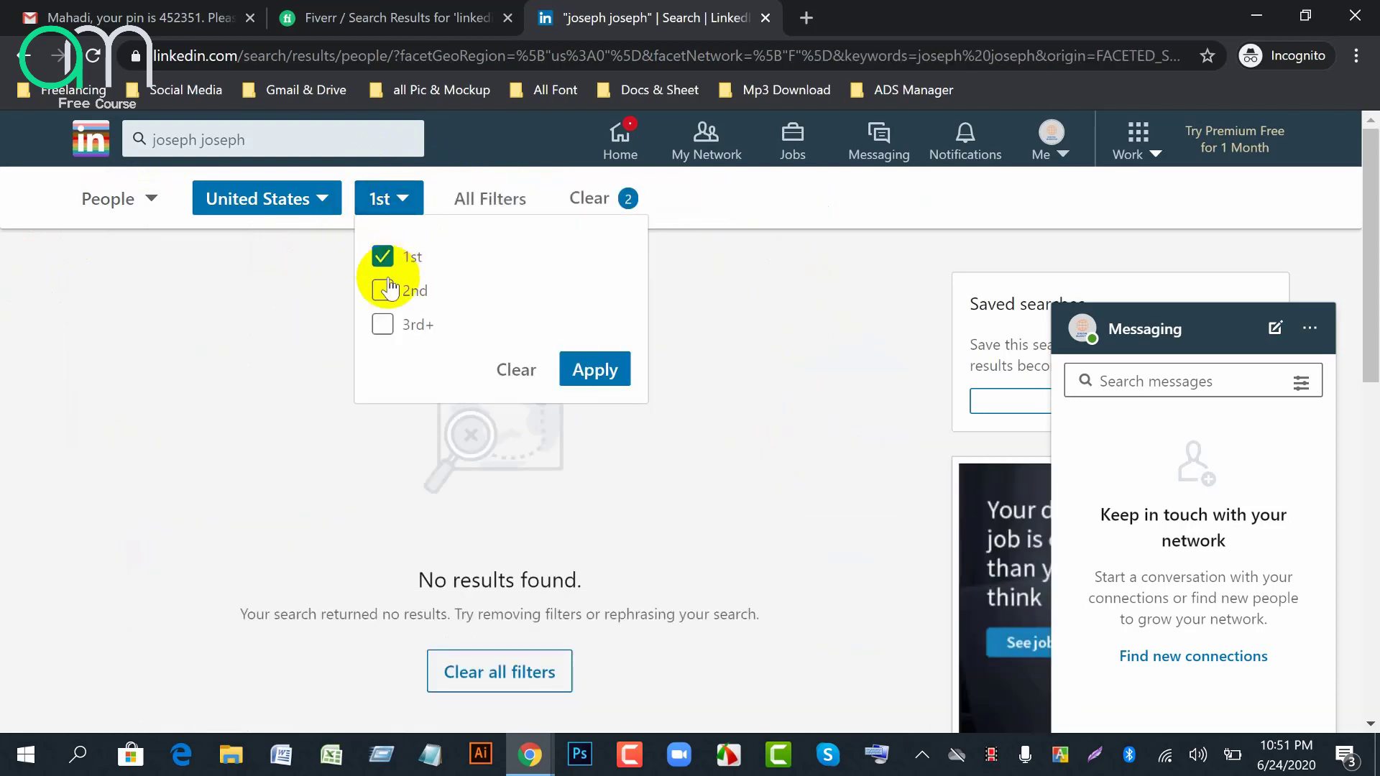
{"action": "left_click", "coordinate": [383, 257]}
{"action": "left_click", "coordinate": [383, 325]}
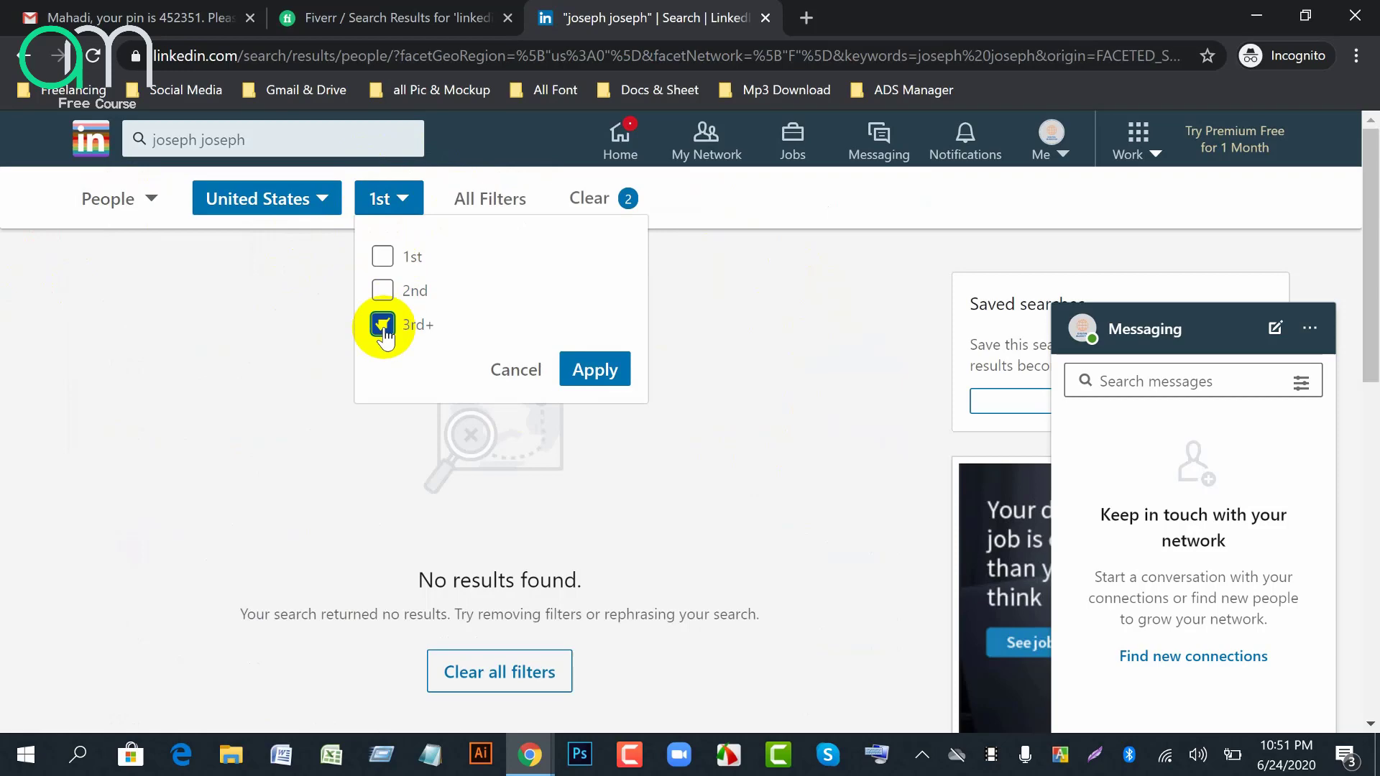
{"action": "left_click", "coordinate": [579, 371]}
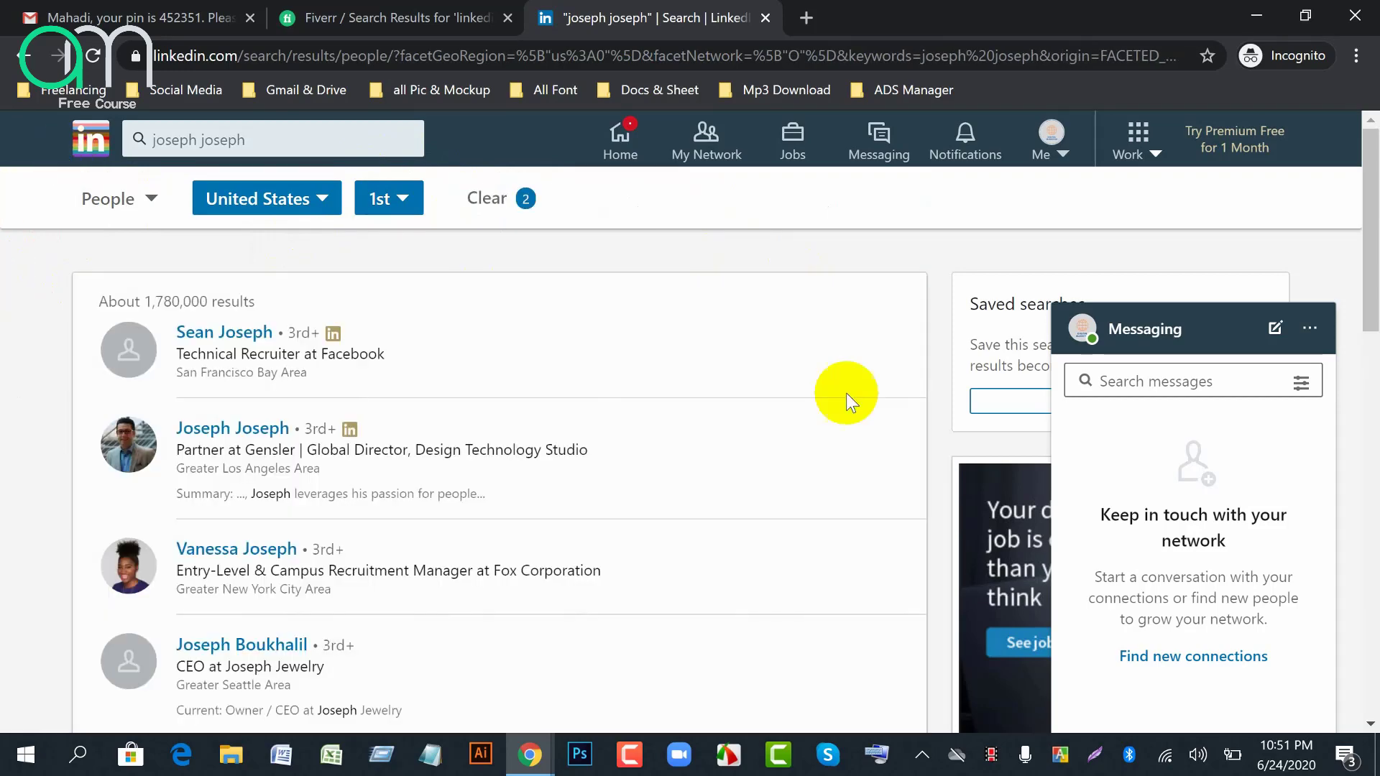
{"action": "scroll", "coordinate": [736, 441], "scroll_direction": "down", "scroll_amount": 15}
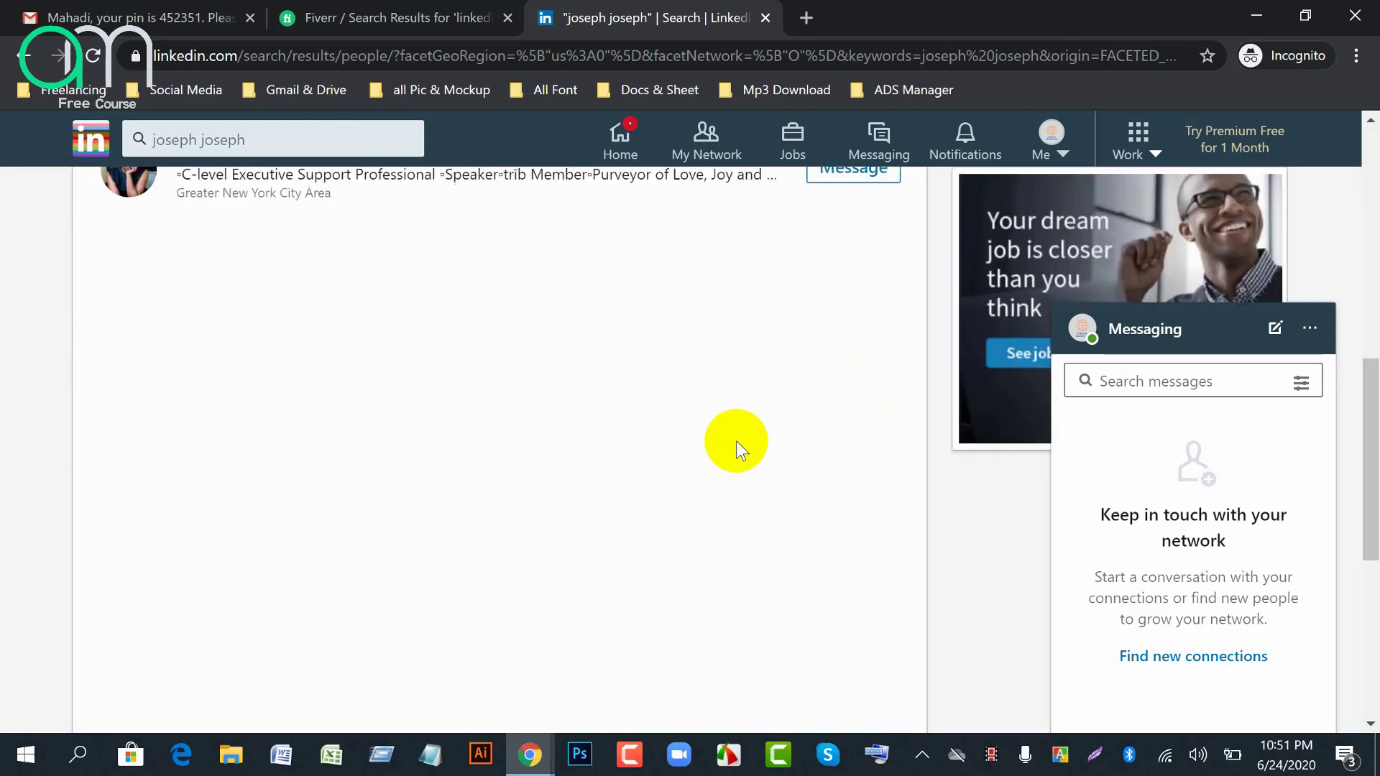
{"action": "scroll", "coordinate": [736, 441], "scroll_direction": "down", "scroll_amount": 4}
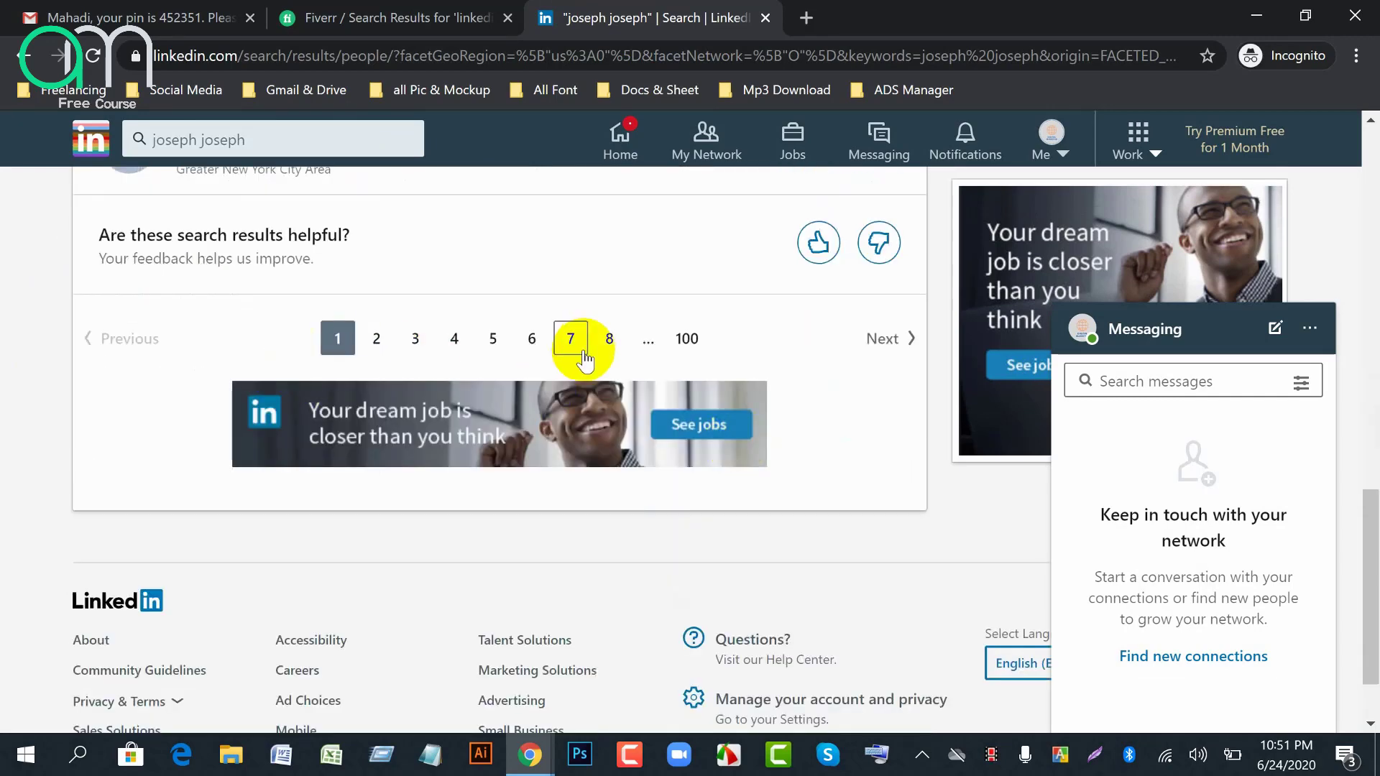
{"action": "left_click", "coordinate": [613, 343]}
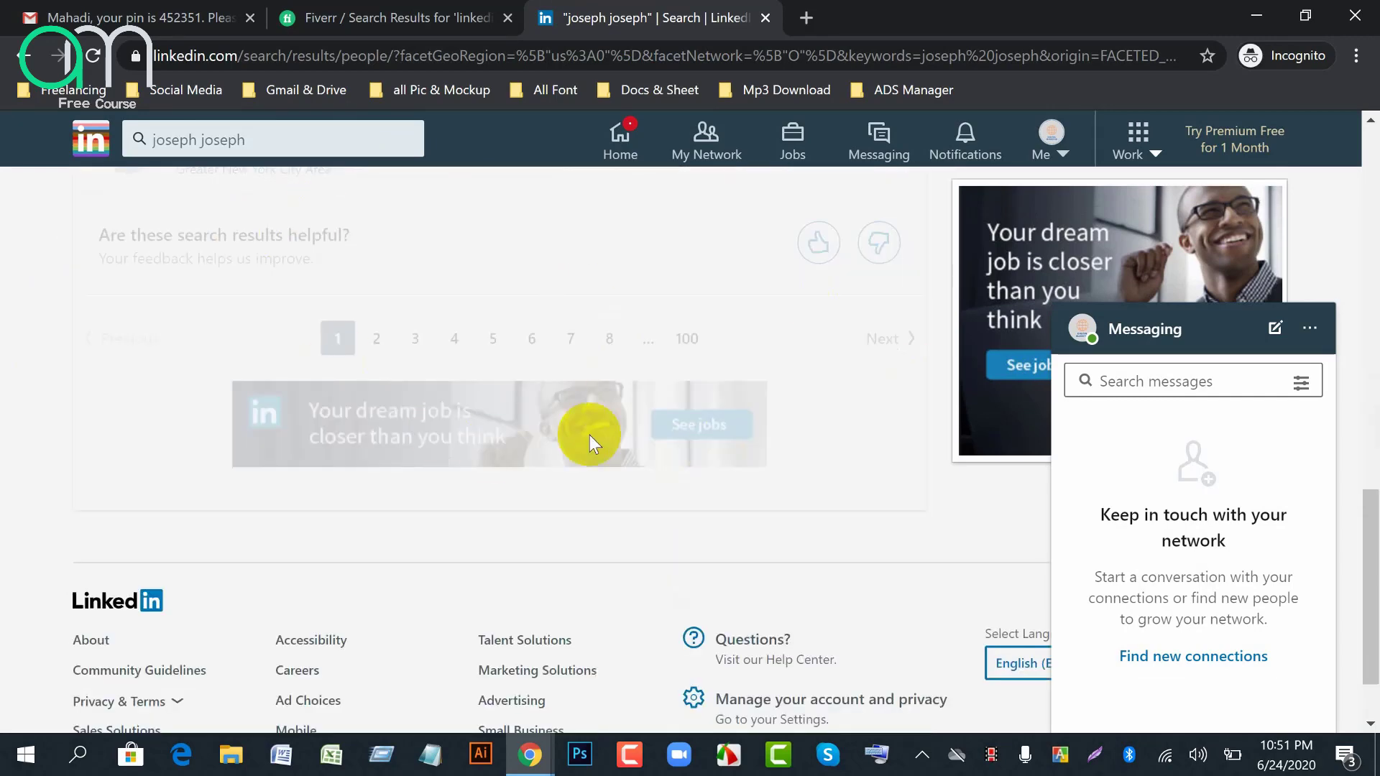
Switch to the Digital Marketing Free Course company page admin window
{"action": "scroll", "coordinate": [834, 476], "scroll_direction": "down", "scroll_amount": 5}
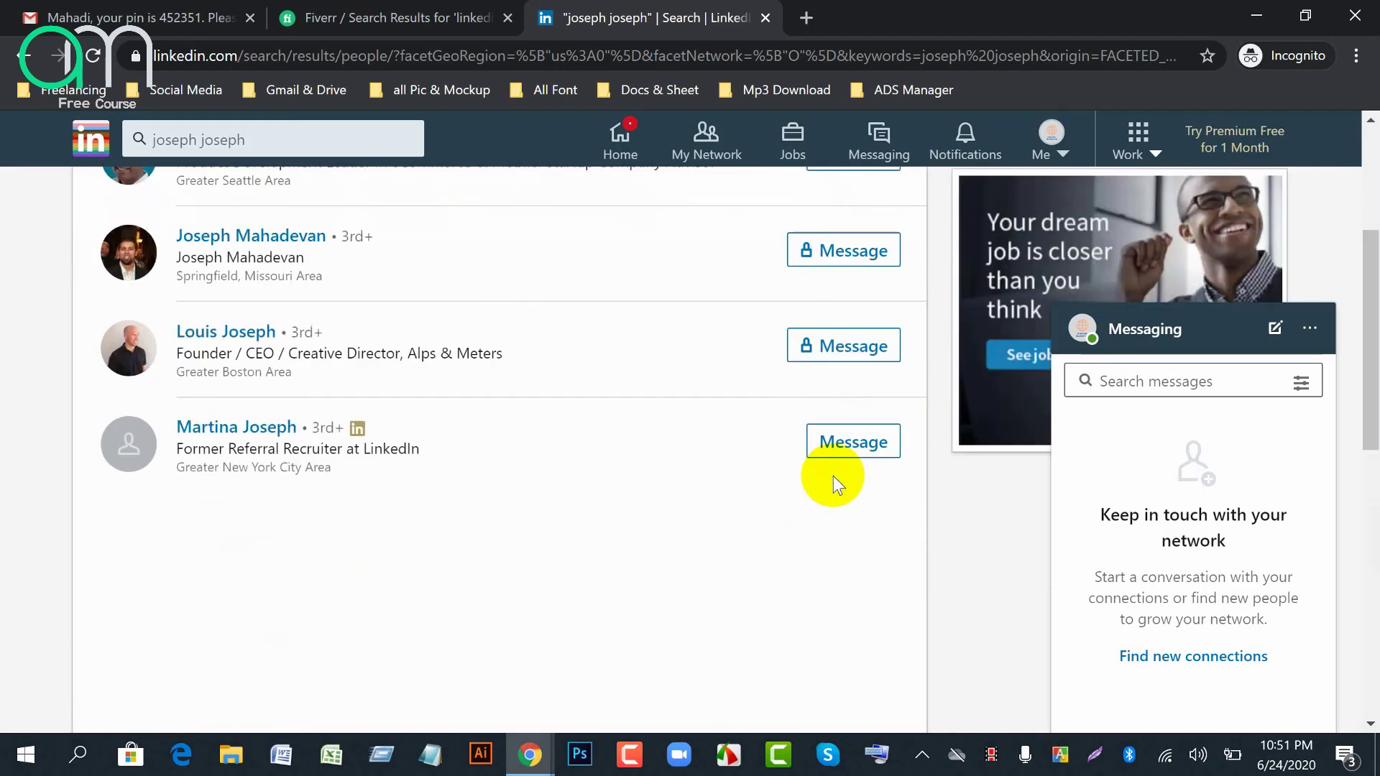
{"action": "scroll", "coordinate": [834, 475], "scroll_direction": "down", "scroll_amount": 3}
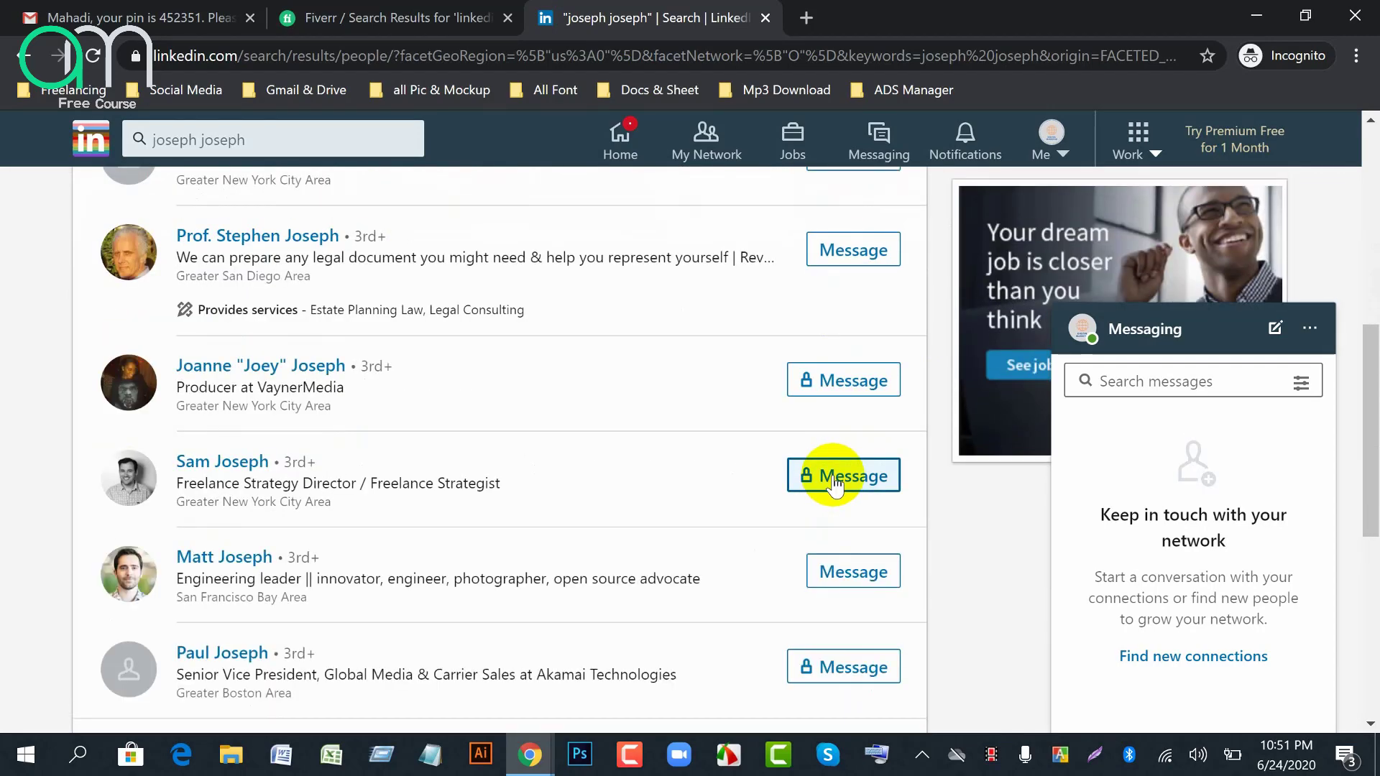
{"action": "mouse_move", "coordinate": [530, 754]}
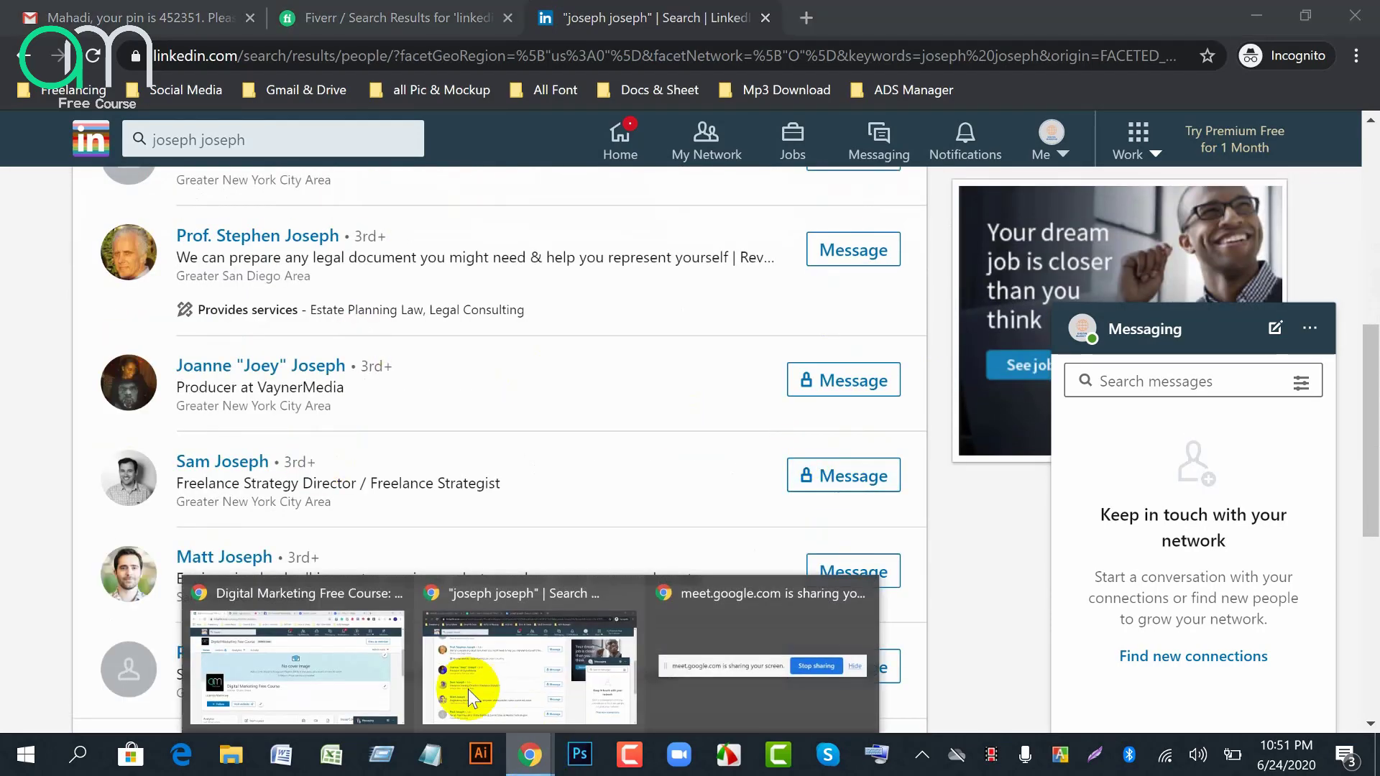
{"action": "left_click", "coordinate": [302, 672]}
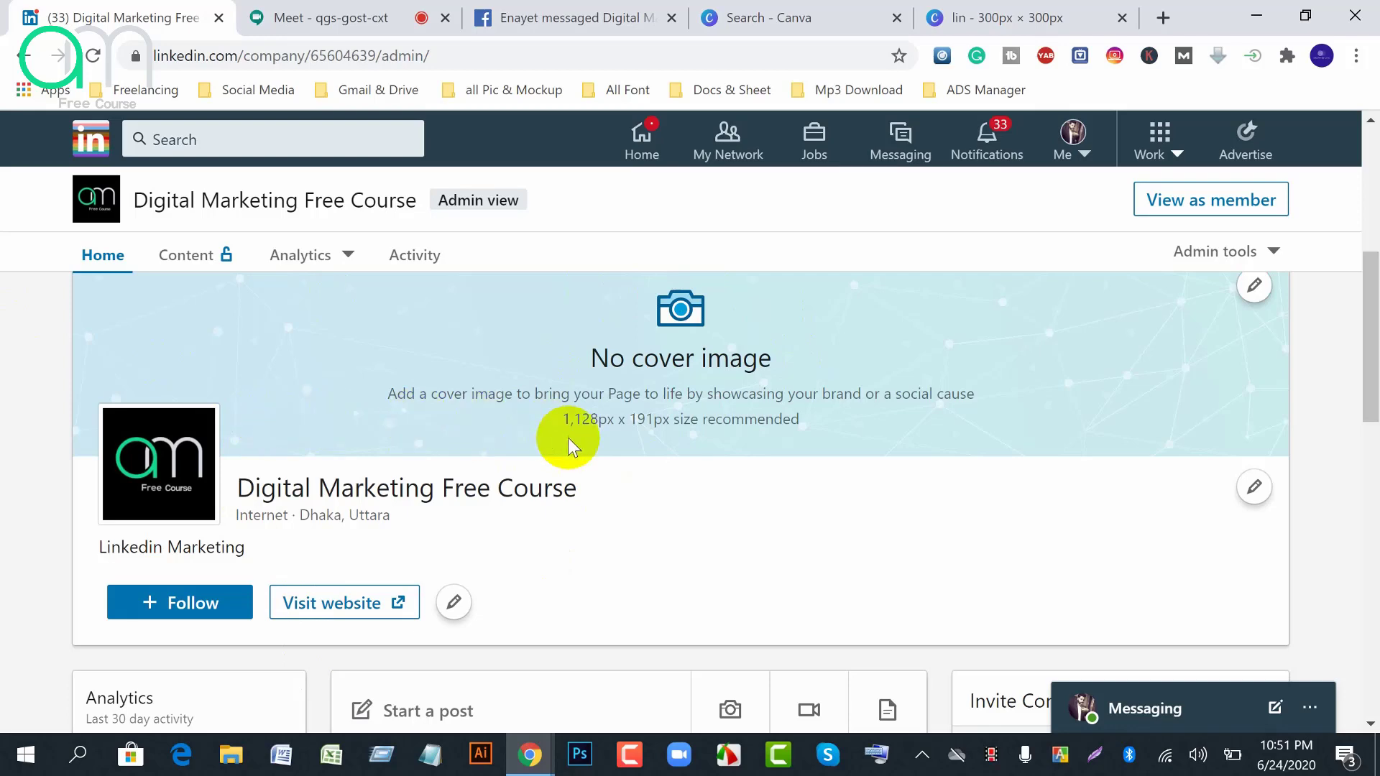
{"action": "scroll", "coordinate": [635, 502], "scroll_direction": "down", "scroll_amount": 1}
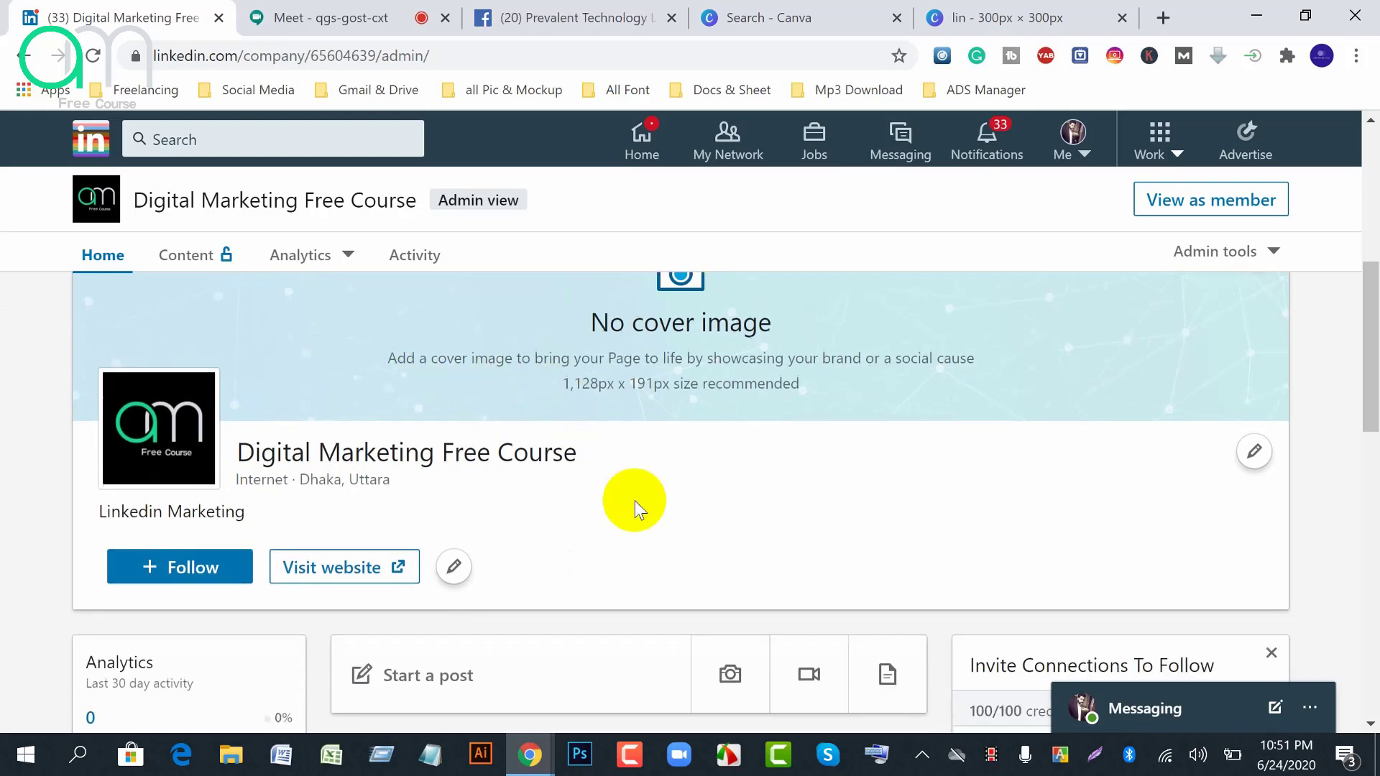
{"action": "scroll", "coordinate": [633, 500], "scroll_direction": "up", "scroll_amount": 3}
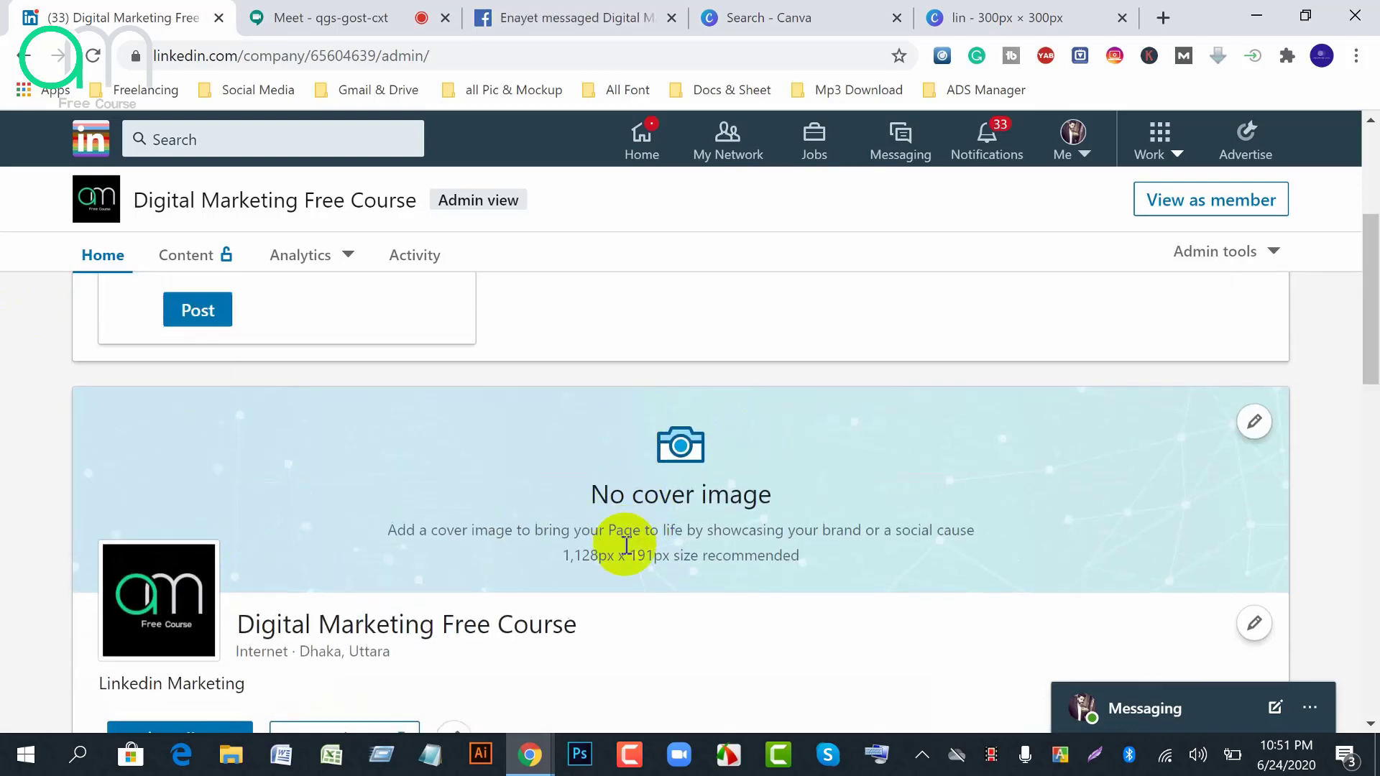
{"action": "scroll", "coordinate": [618, 539], "scroll_direction": "down", "scroll_amount": 2}
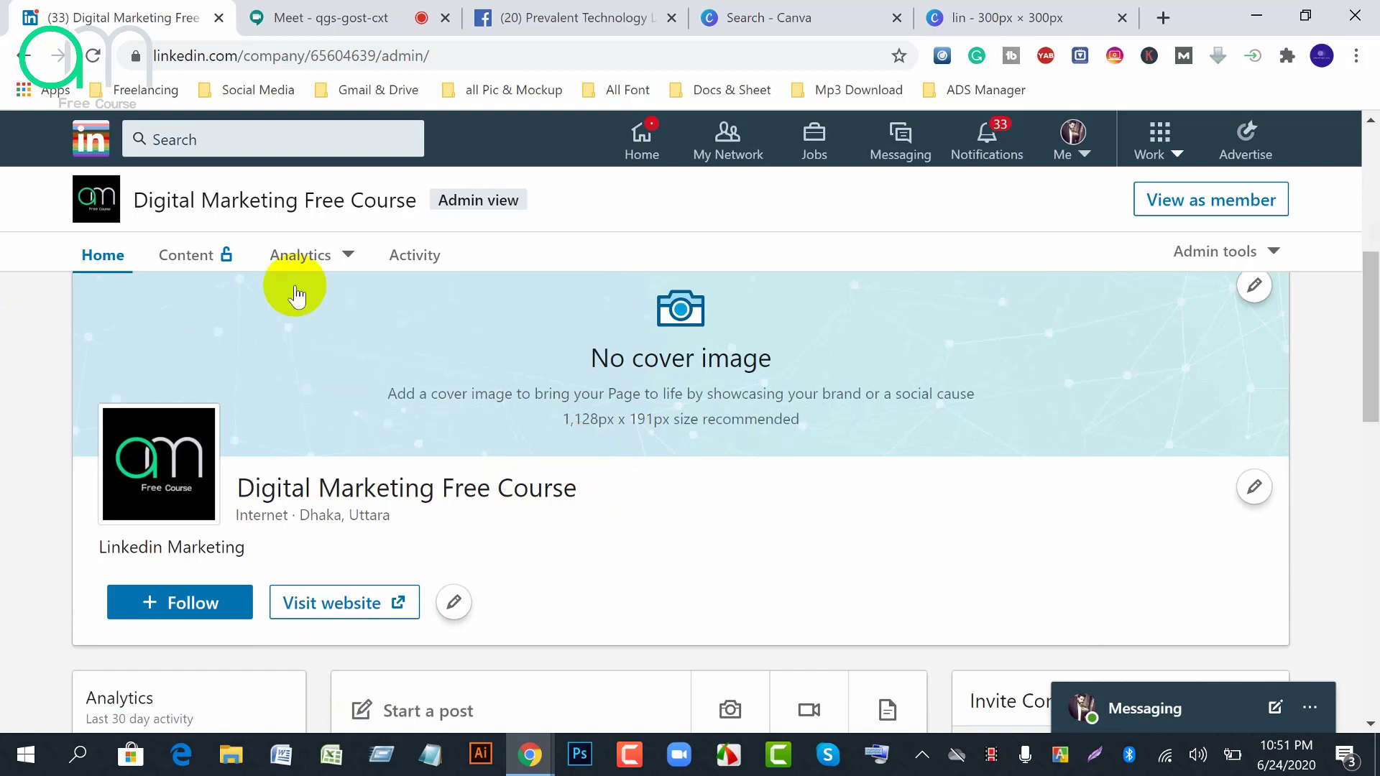
Upload the 'digital' image from New Volume (F:) as the company page cover
{"action": "left_click", "coordinate": [1256, 287]}
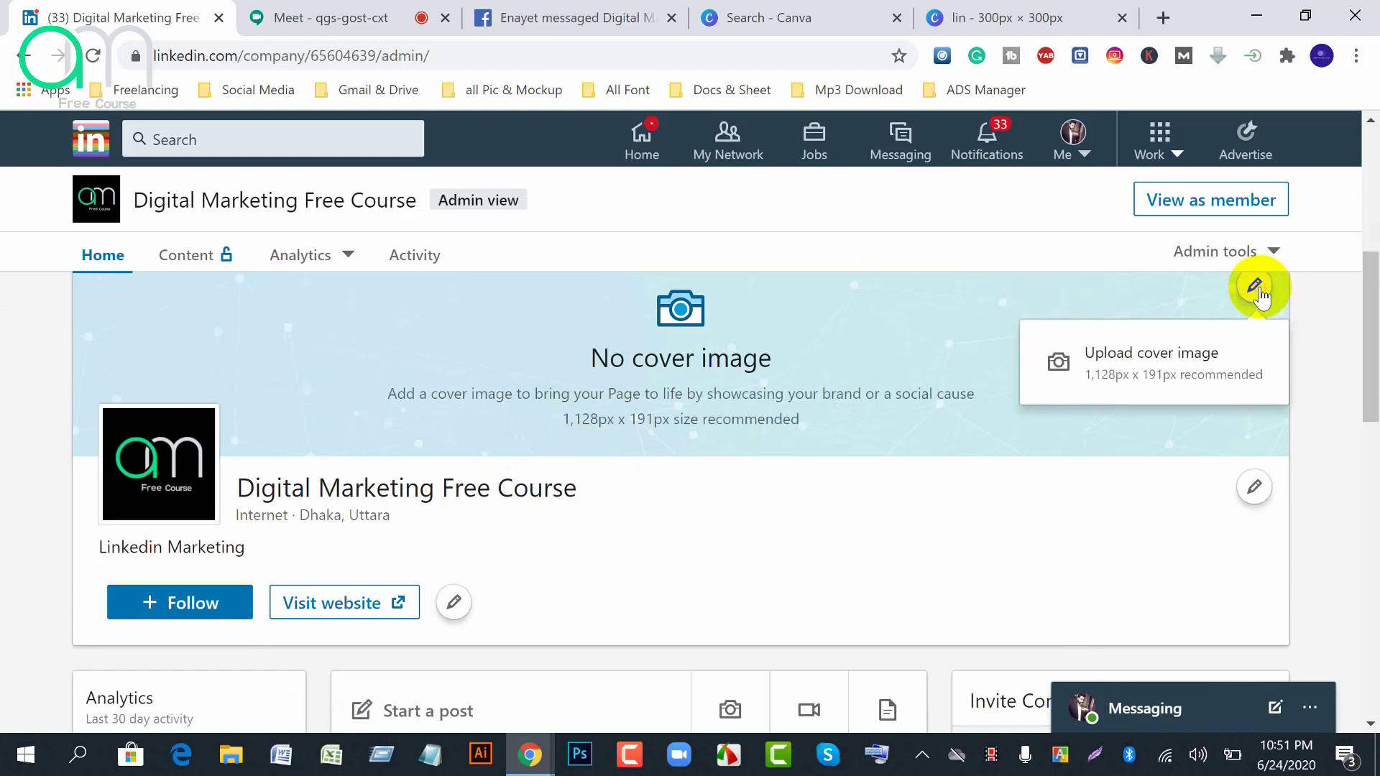
{"action": "left_click", "coordinate": [1139, 358]}
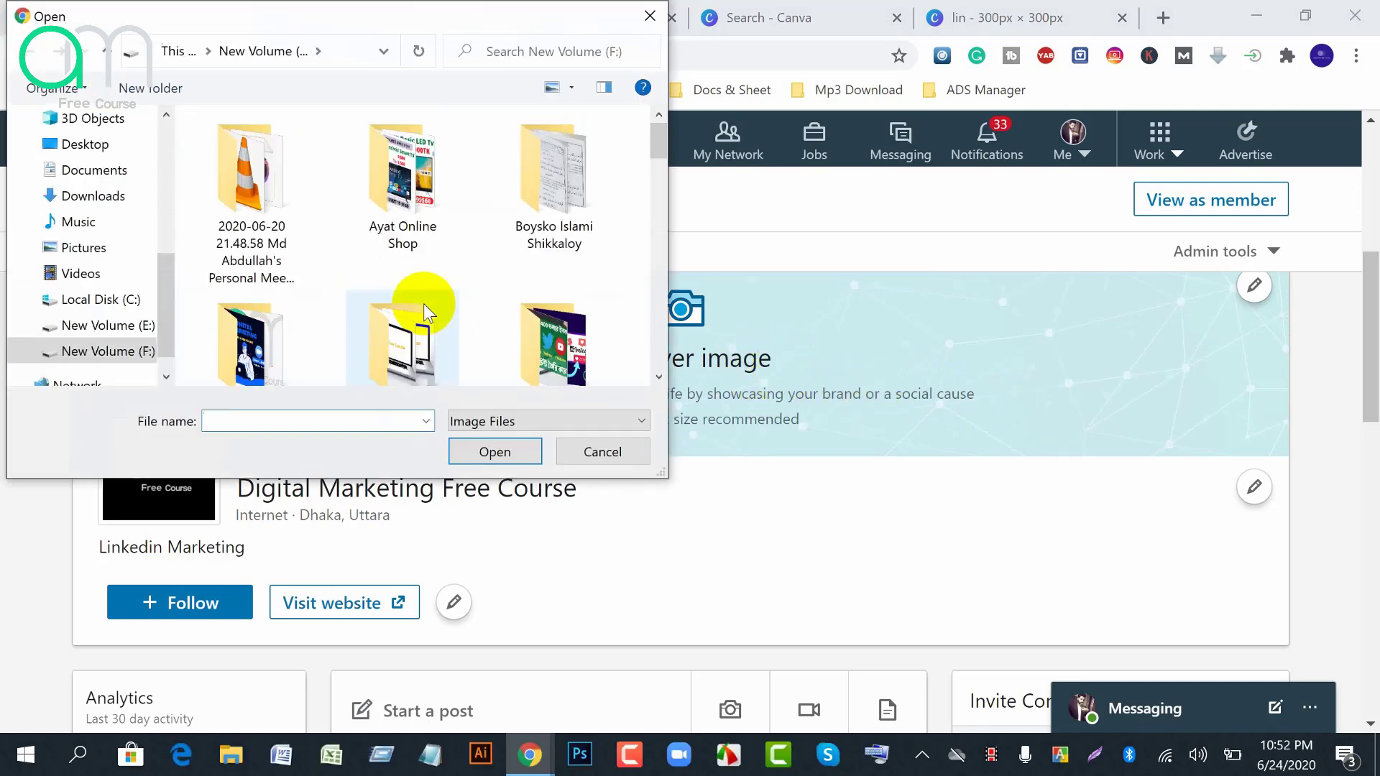
{"action": "scroll", "coordinate": [426, 311], "scroll_direction": "down", "scroll_amount": 8}
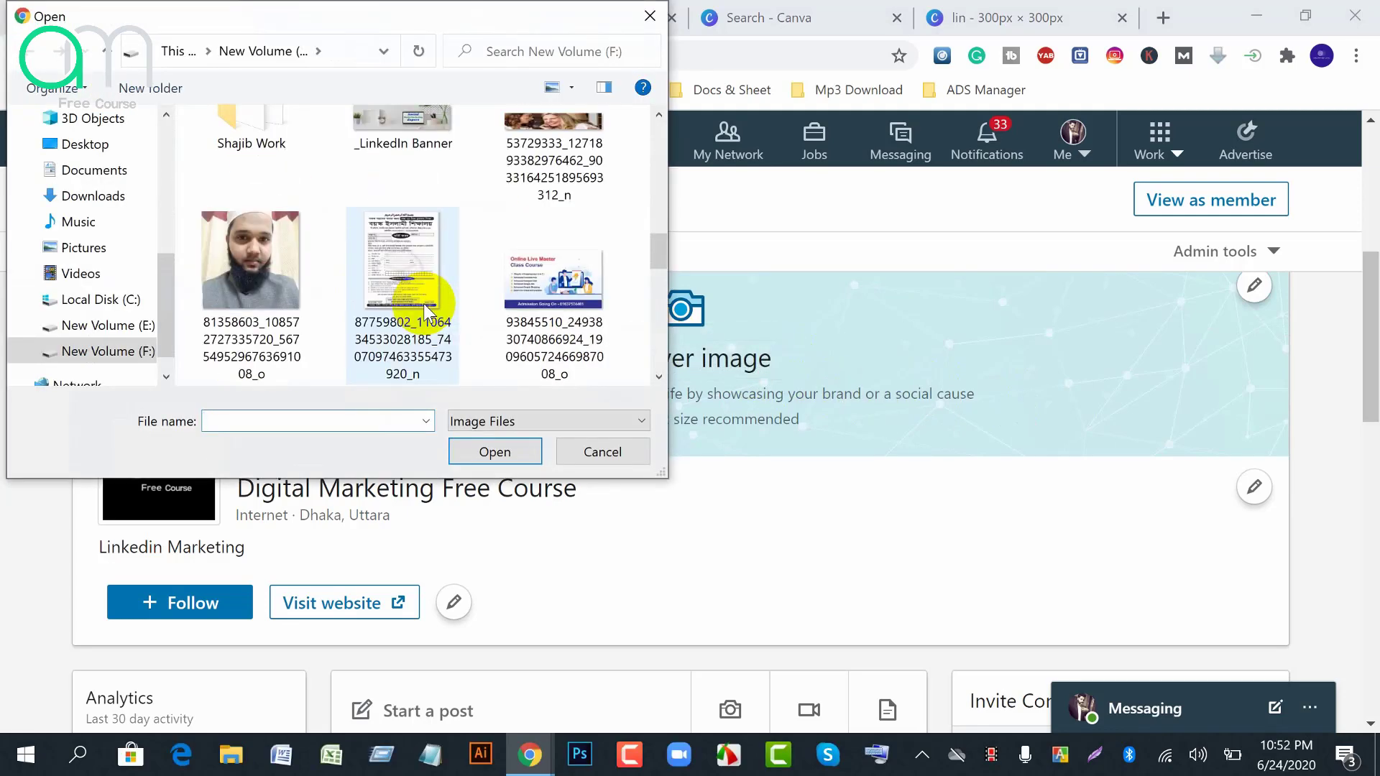
{"action": "scroll", "coordinate": [424, 306], "scroll_direction": "down", "scroll_amount": 2}
{"action": "left_click", "coordinate": [423, 302]}
{"action": "key", "text": "Right"}
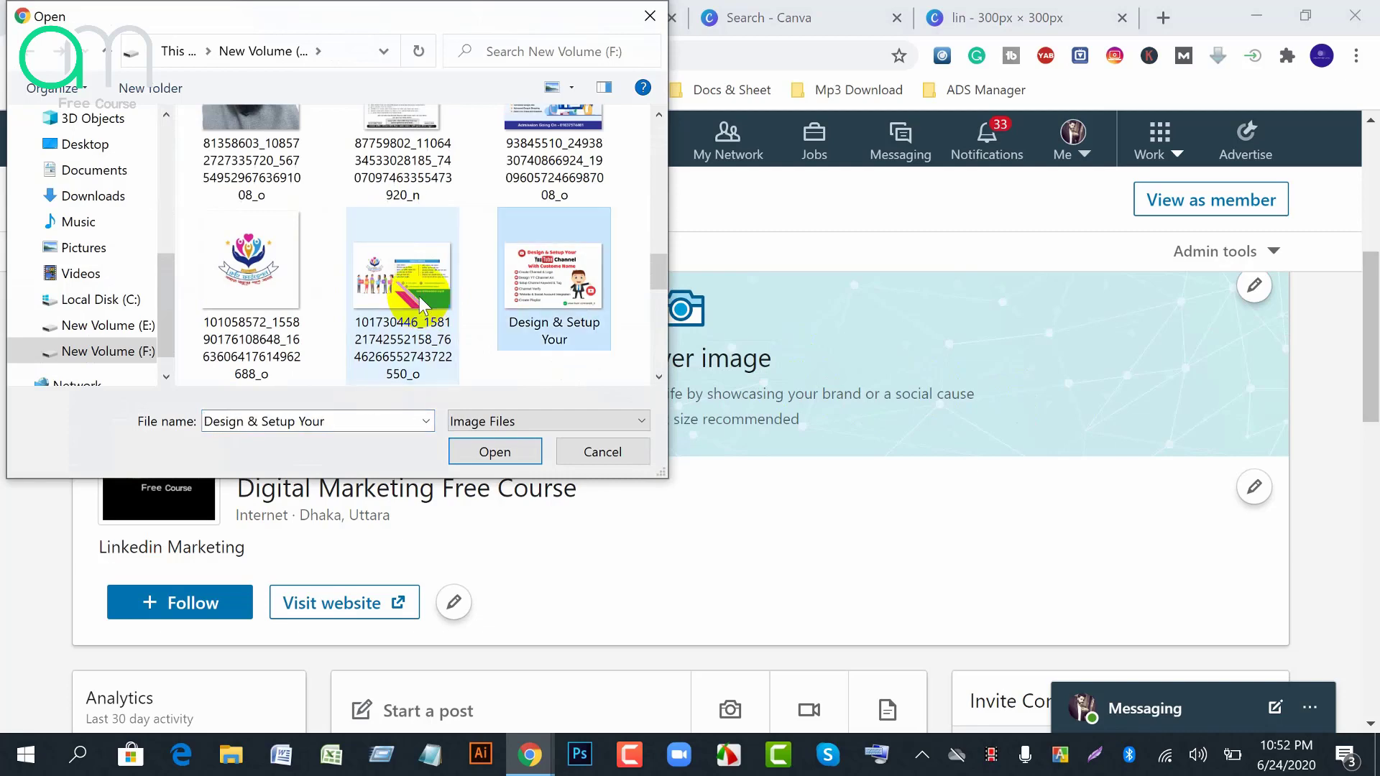
{"action": "scroll", "coordinate": [423, 304], "scroll_direction": "down", "scroll_amount": 5}
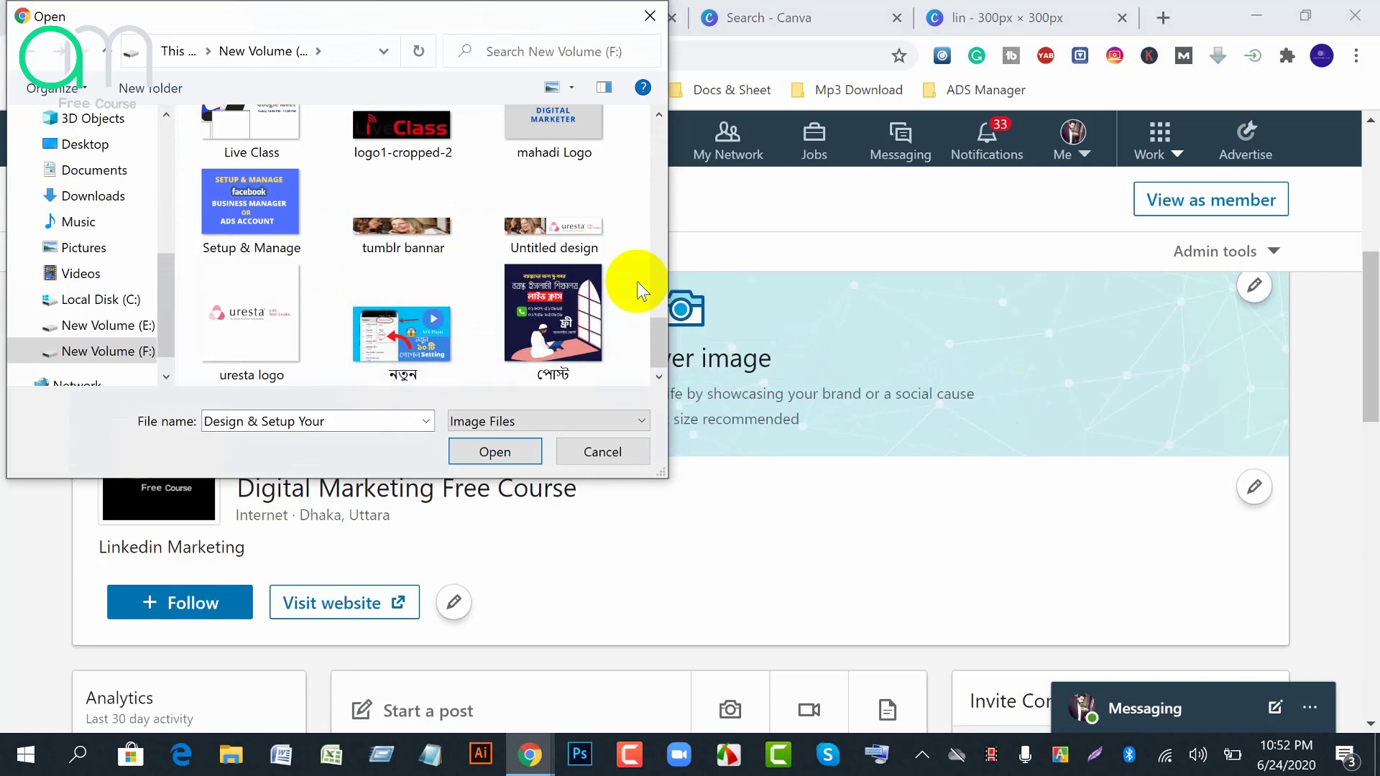
{"action": "left_click_drag", "start_coordinate": [654, 330], "coordinate": [657, 290]}
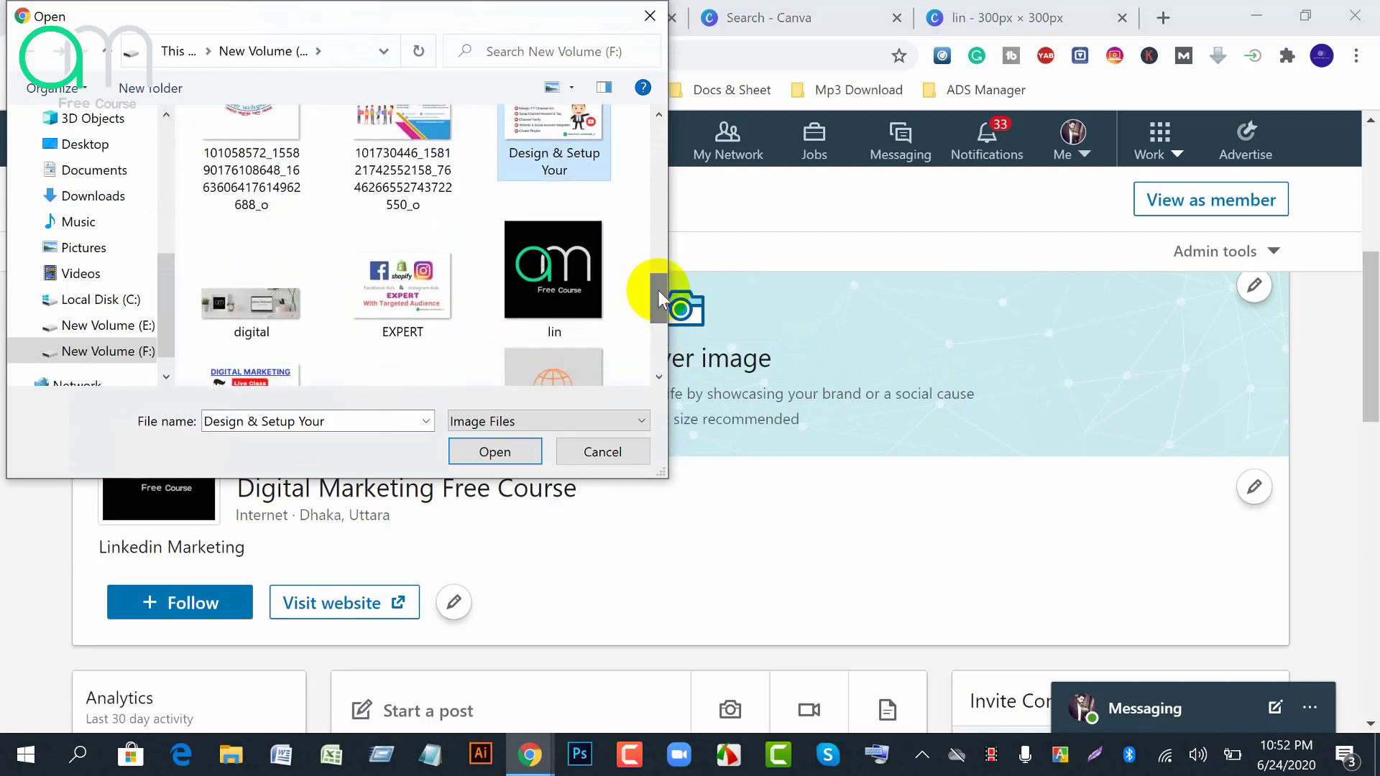
{"action": "left_click", "coordinate": [256, 315]}
{"action": "left_click", "coordinate": [487, 453]}
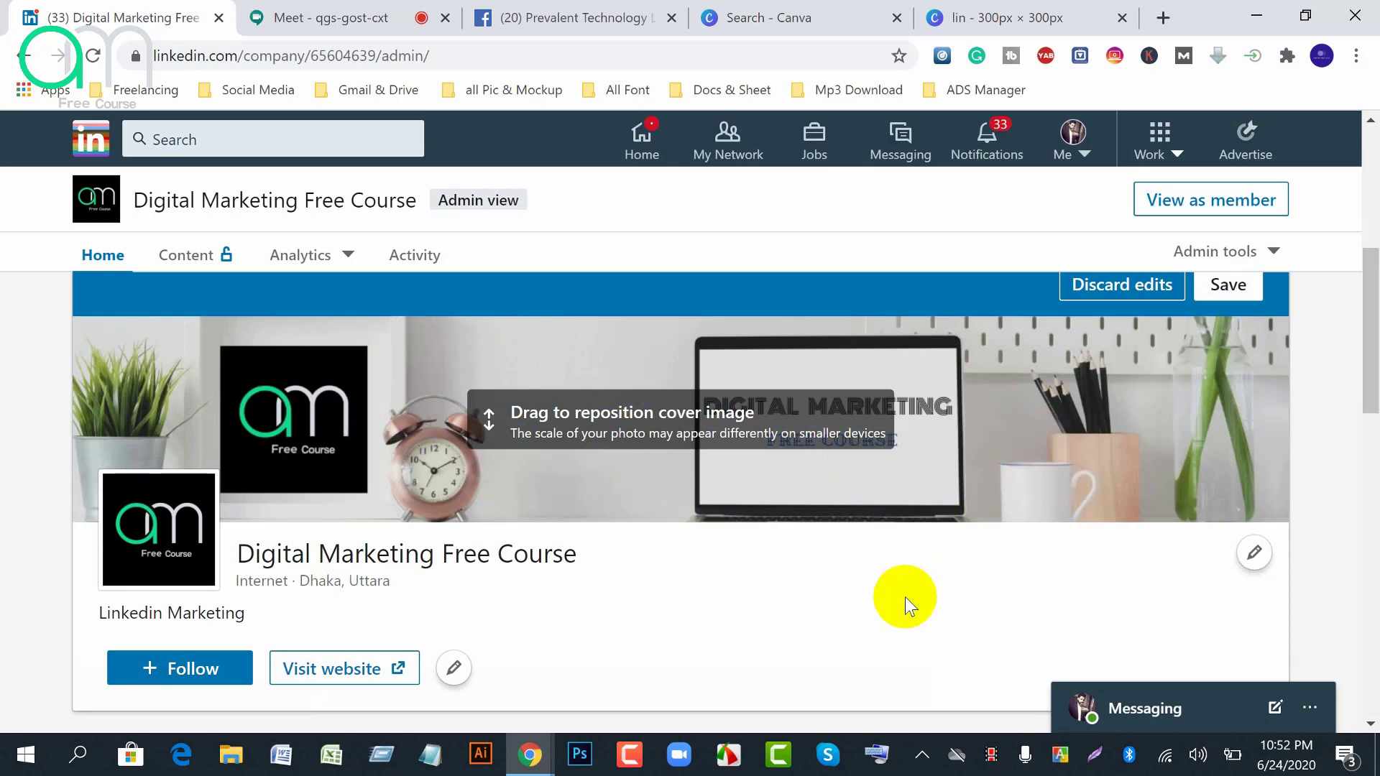
Nudge the desk-scene cover a little higher in the banner and save it
{"action": "scroll", "coordinate": [904, 596], "scroll_direction": "up", "scroll_amount": 2}
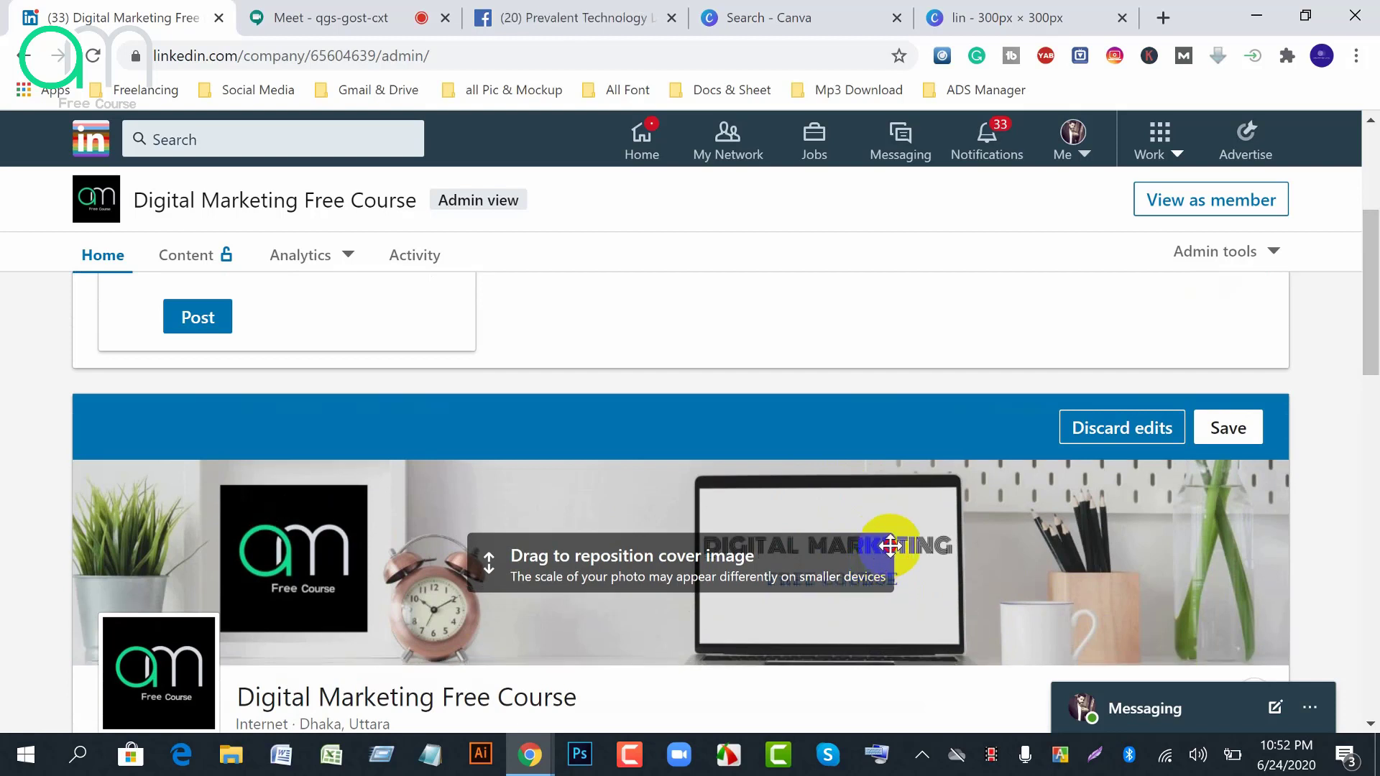
{"action": "mouse_move", "coordinate": [893, 554]}
{"action": "left_mouse_down"}
{"action": "mouse_move", "coordinate": [894, 524]}
{"action": "mouse_move", "coordinate": [881, 554]}
{"action": "left_mouse_up"}
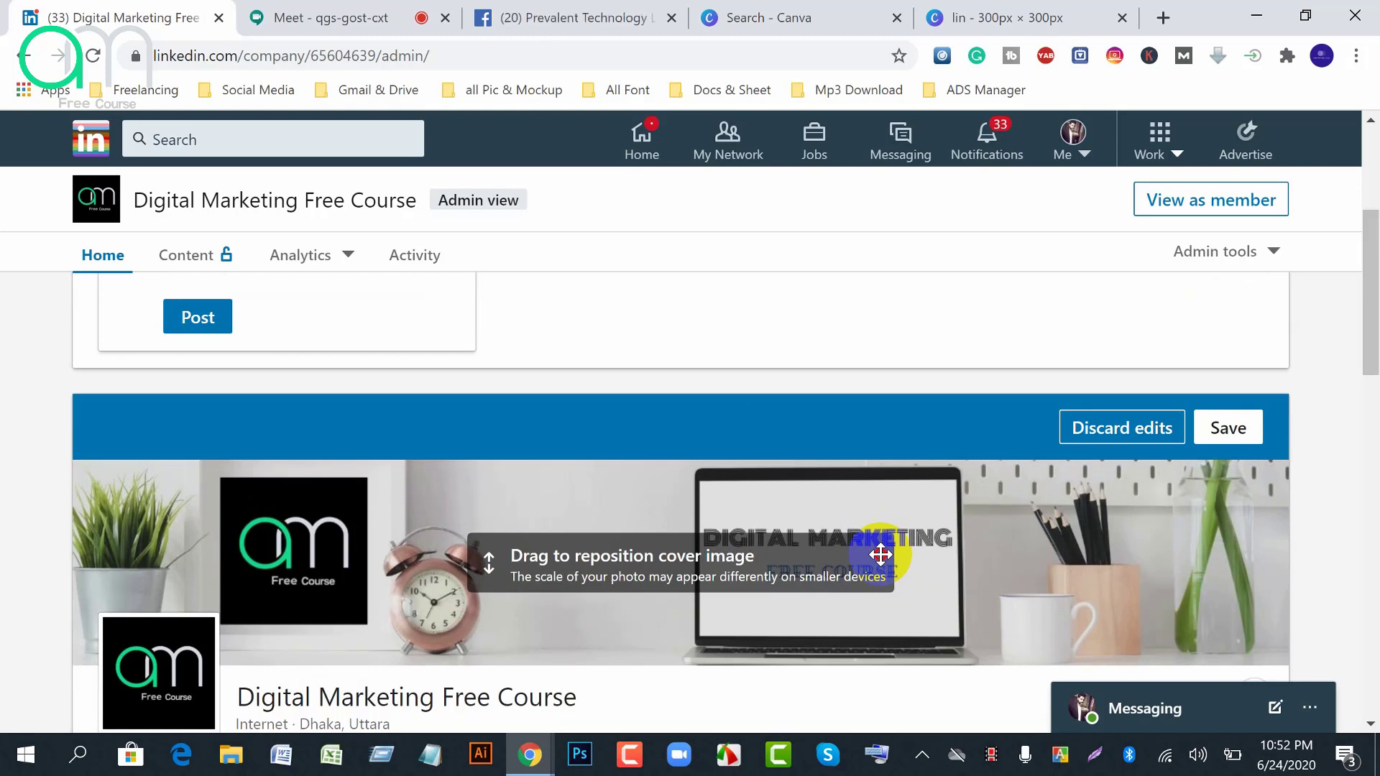
{"action": "left_click_drag", "start_coordinate": [881, 555], "coordinate": [879, 546]}
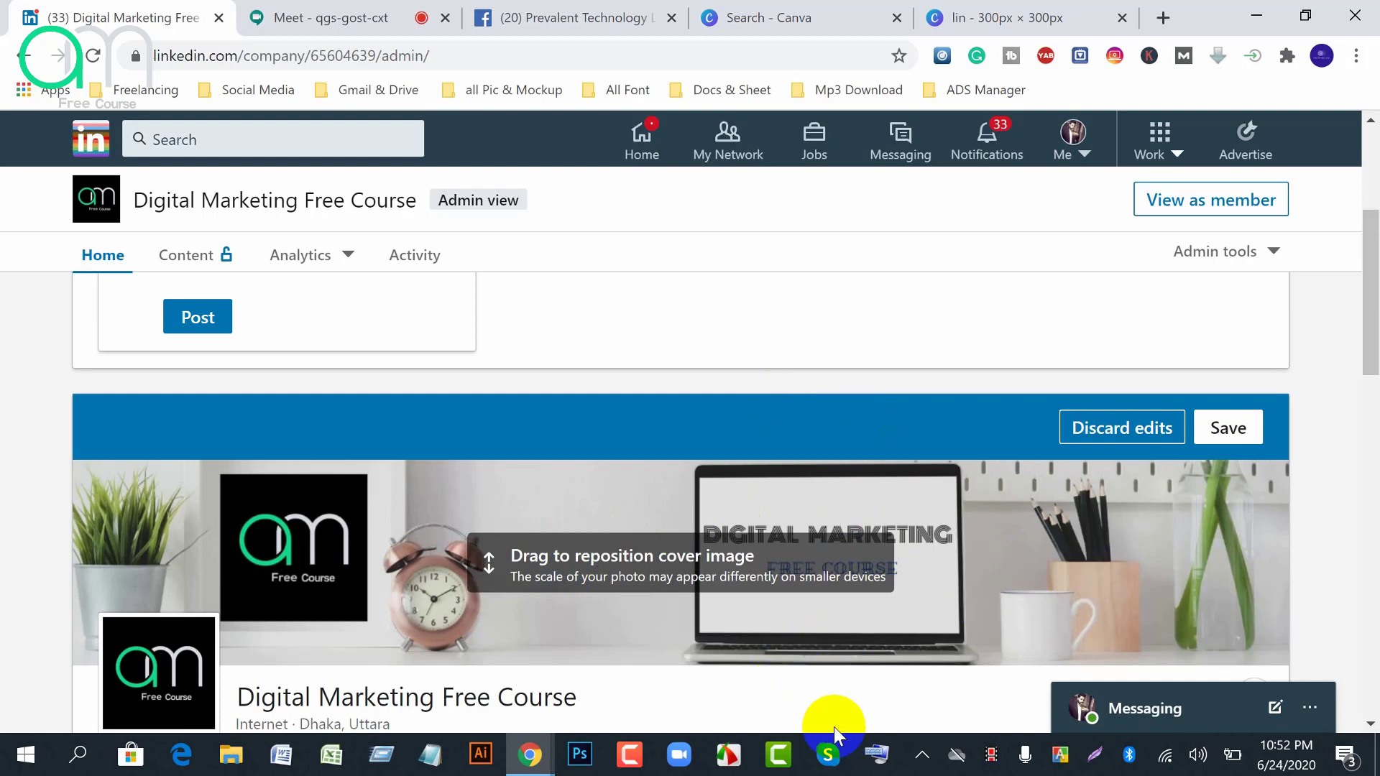
{"action": "scroll", "coordinate": [813, 711], "scroll_direction": "down", "scroll_amount": 2}
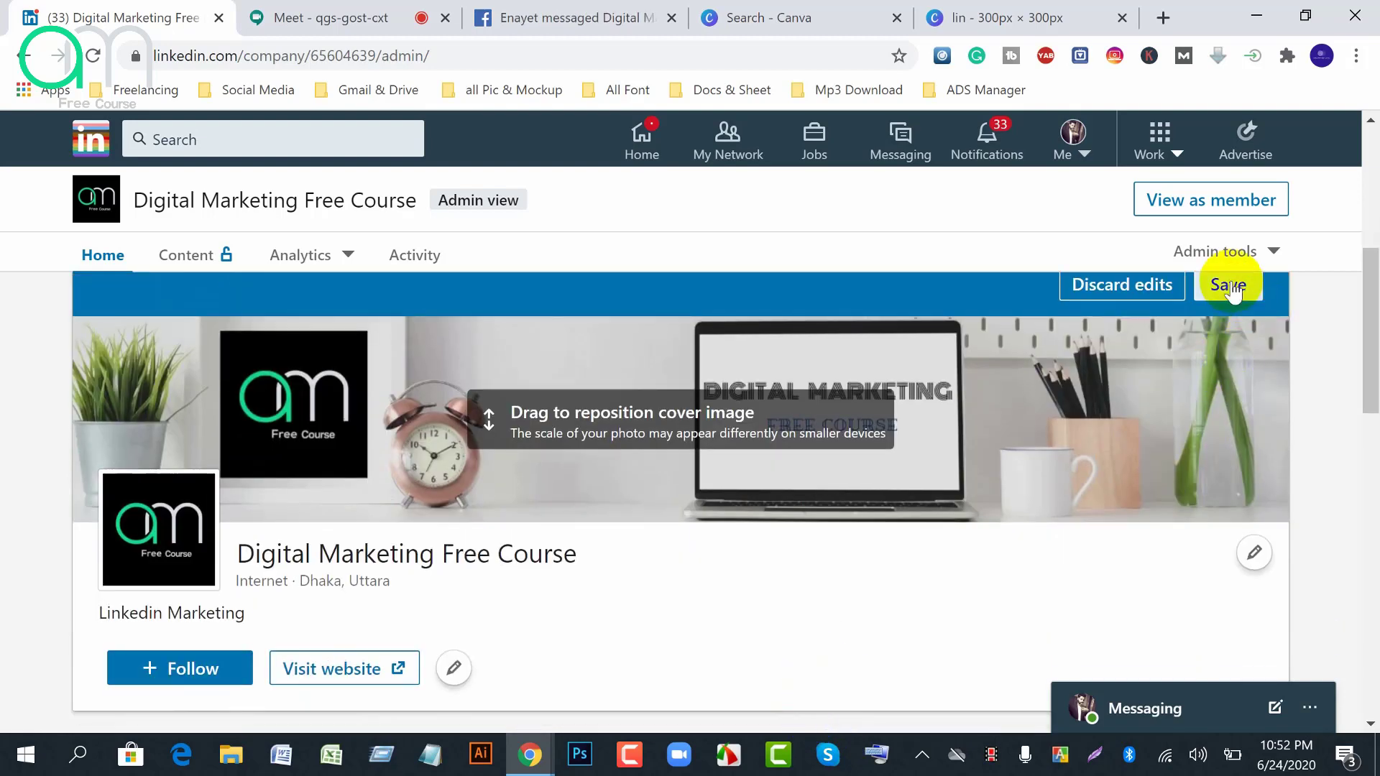
{"action": "left_click", "coordinate": [1229, 286]}
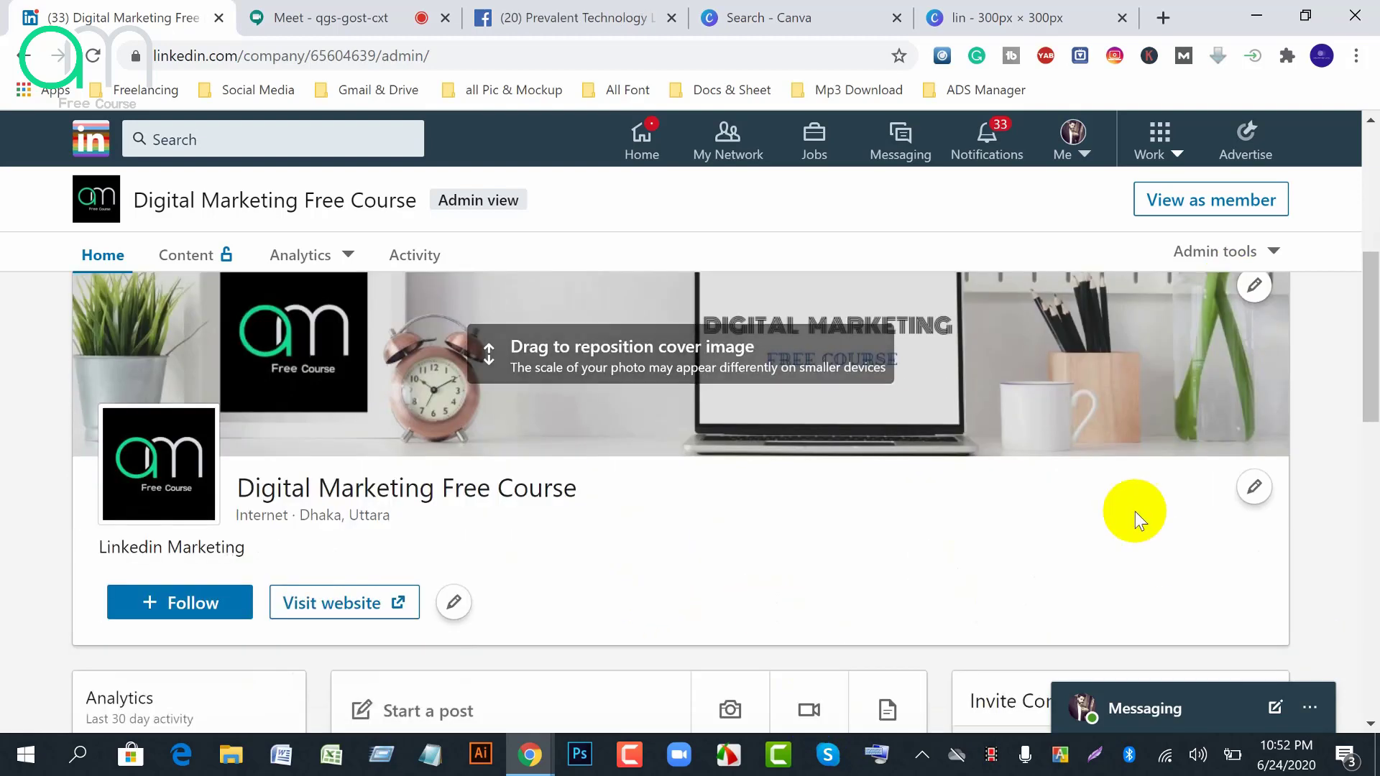
Dismiss the 'Cover image updated' notice
{"action": "scroll", "coordinate": [793, 578], "scroll_direction": "down", "scroll_amount": 4}
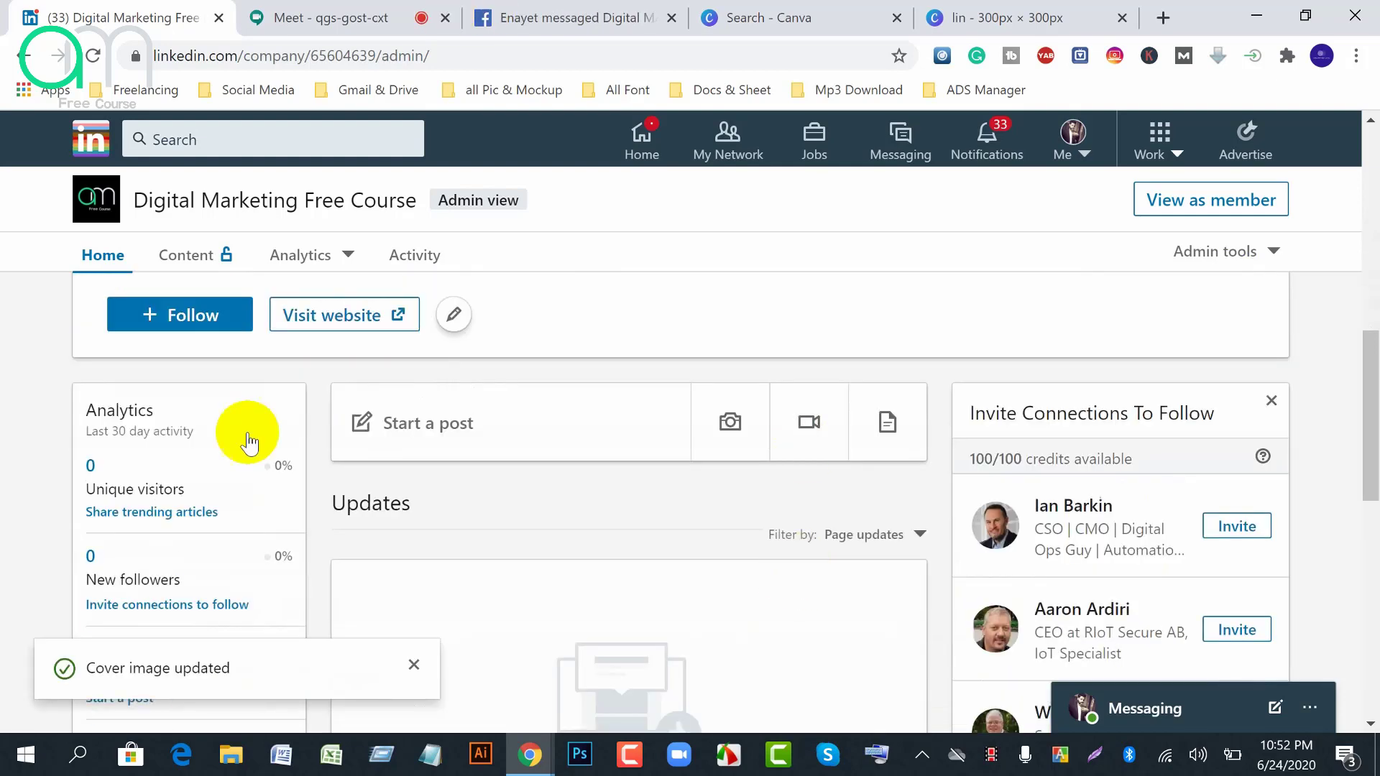
{"action": "left_click", "coordinate": [414, 664]}
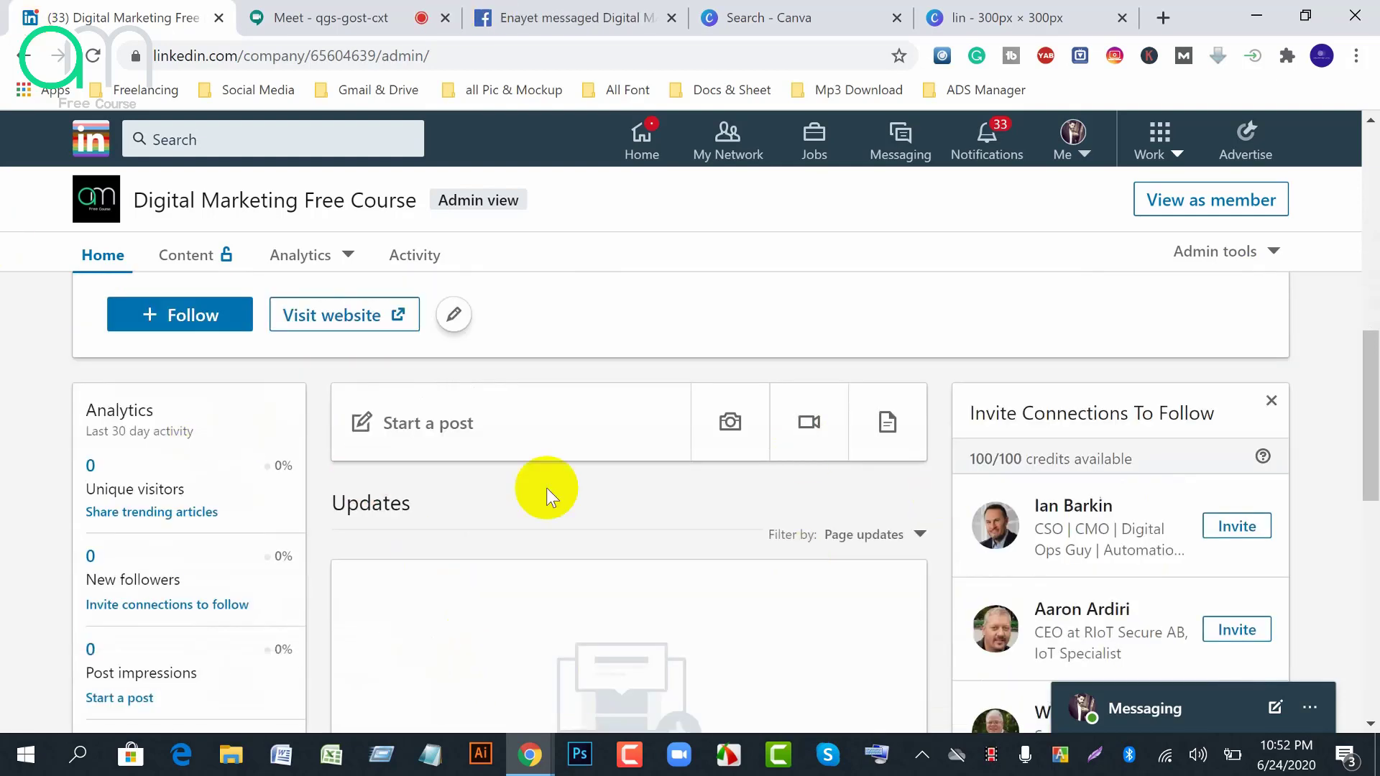
{"action": "scroll", "coordinate": [739, 522], "scroll_direction": "down", "scroll_amount": 7}
{"action": "scroll", "coordinate": [739, 522], "scroll_direction": "up", "scroll_amount": 5}
Review the analytics, empty updates and hashtags #digitalmarketing, #linkedinmarketing, #facebookmarketing
{"action": "scroll", "coordinate": [683, 517], "scroll_direction": "down", "scroll_amount": 6}
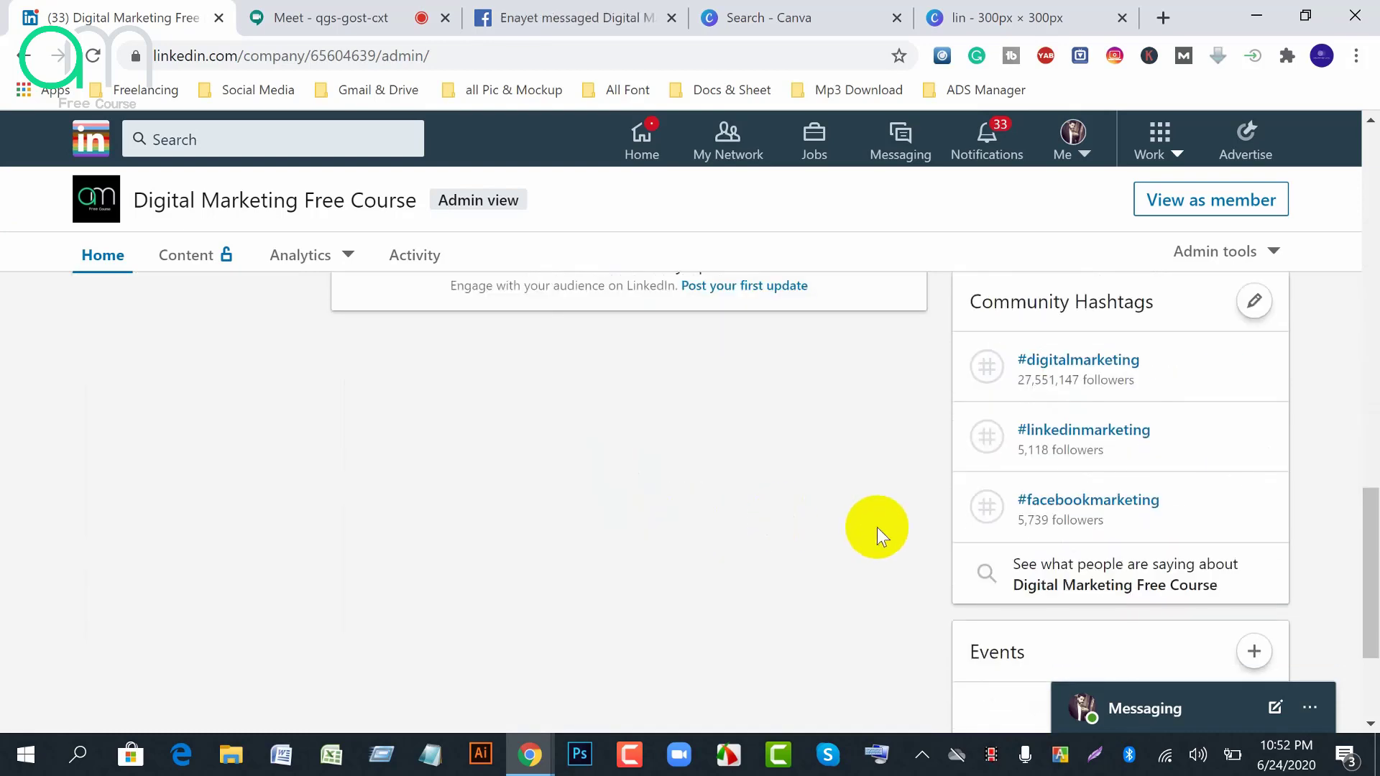
{"action": "scroll", "coordinate": [876, 528], "scroll_direction": "down", "scroll_amount": 3}
{"action": "scroll", "coordinate": [773, 411], "scroll_direction": "up", "scroll_amount": 4}
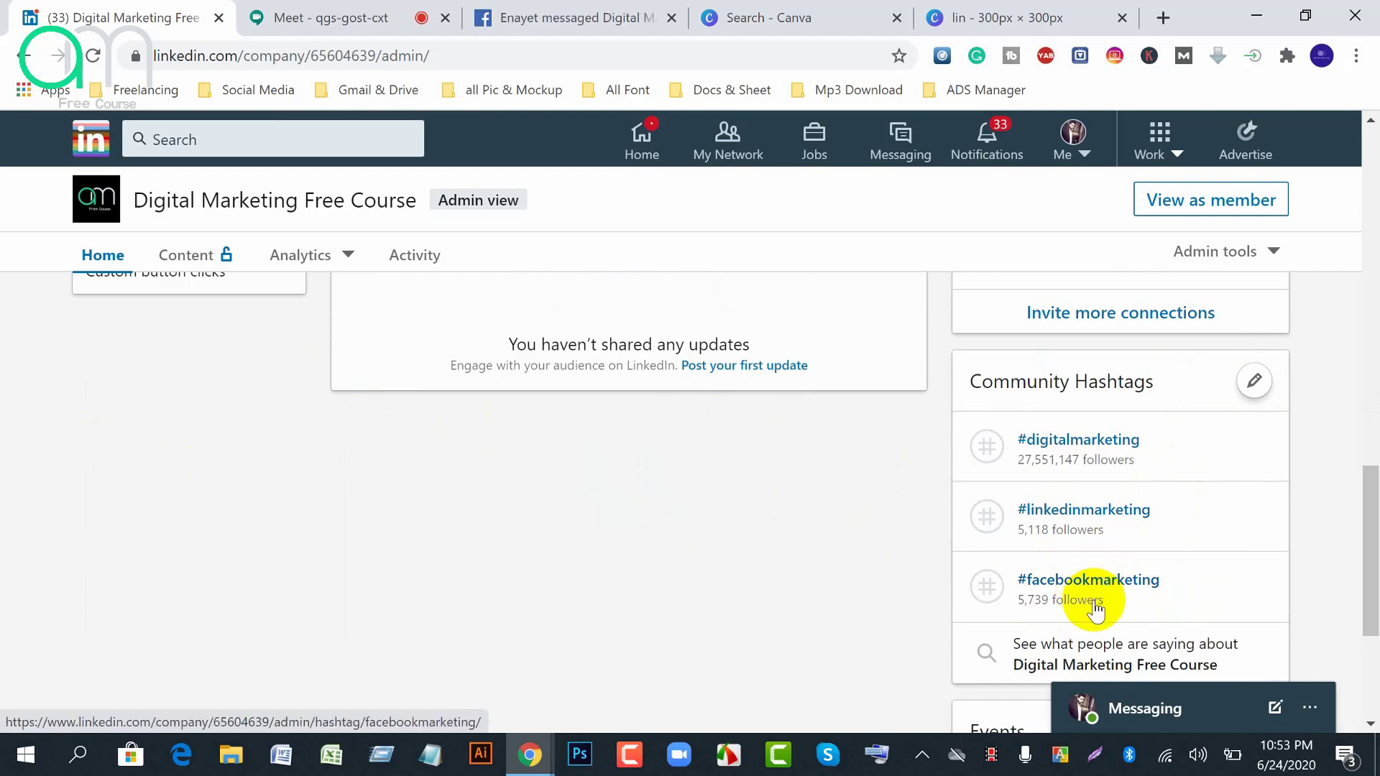
{"action": "scroll", "coordinate": [1093, 604], "scroll_direction": "up", "scroll_amount": 6}
{"action": "scroll", "coordinate": [1043, 475], "scroll_direction": "down", "scroll_amount": 2}
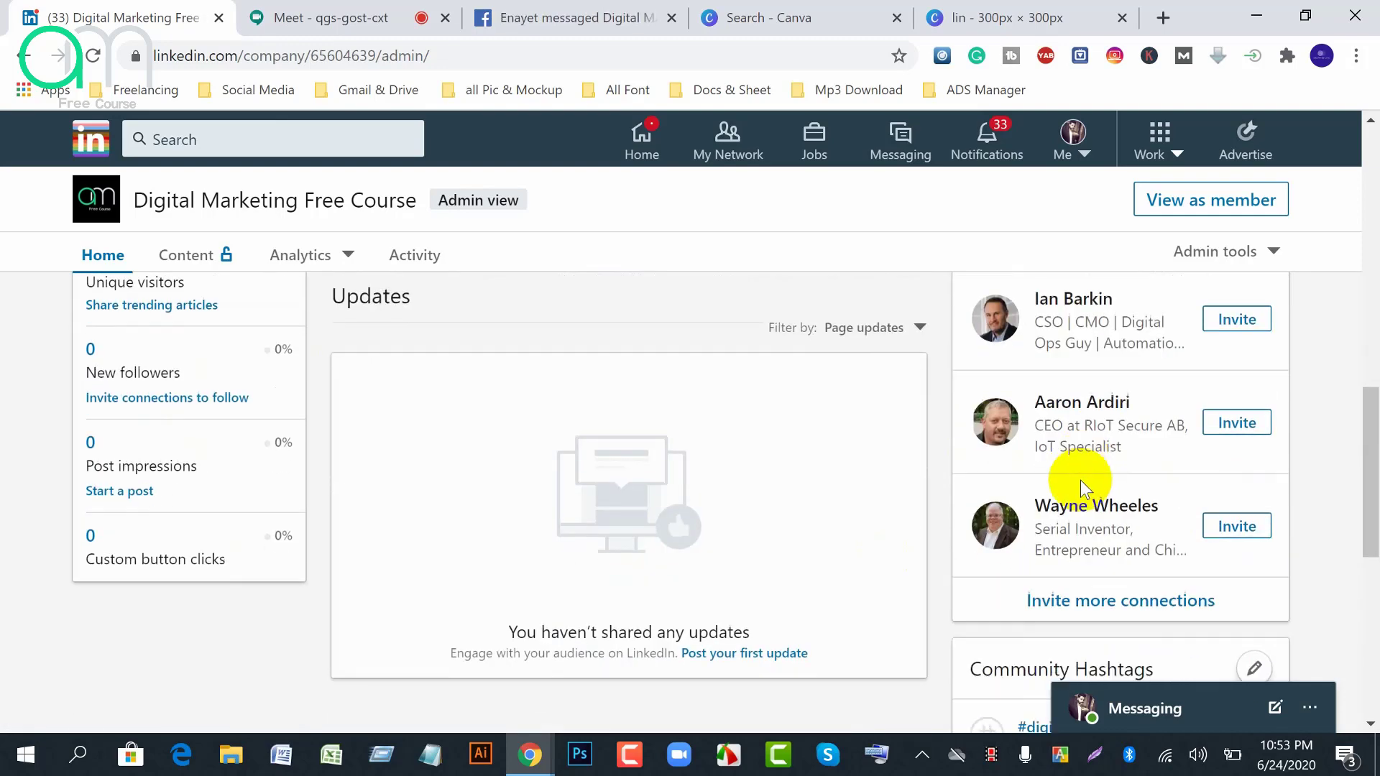
{"action": "scroll", "coordinate": [782, 567], "scroll_direction": "up", "scroll_amount": 4}
{"action": "scroll", "coordinate": [1072, 472], "scroll_direction": "down", "scroll_amount": 4}
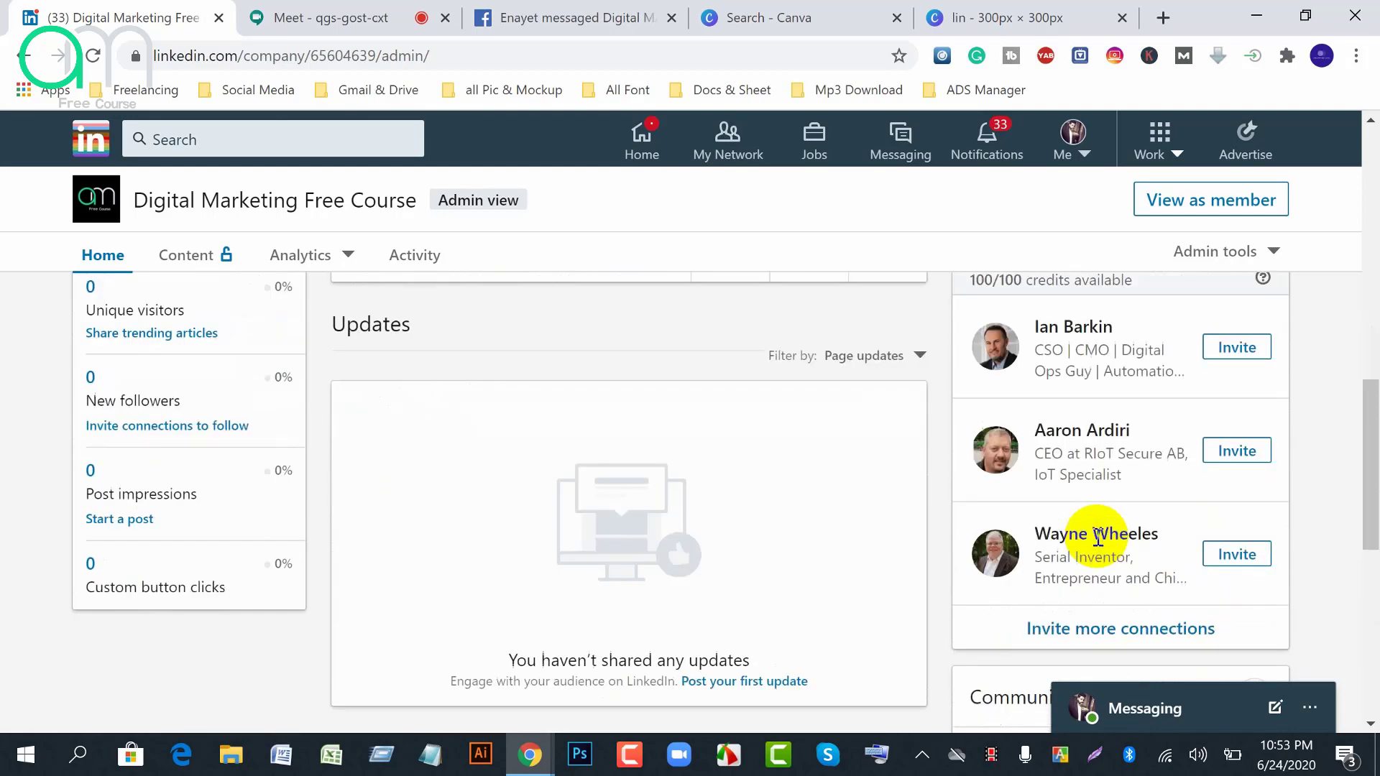
{"action": "scroll", "coordinate": [1098, 535], "scroll_direction": "down", "scroll_amount": 1}
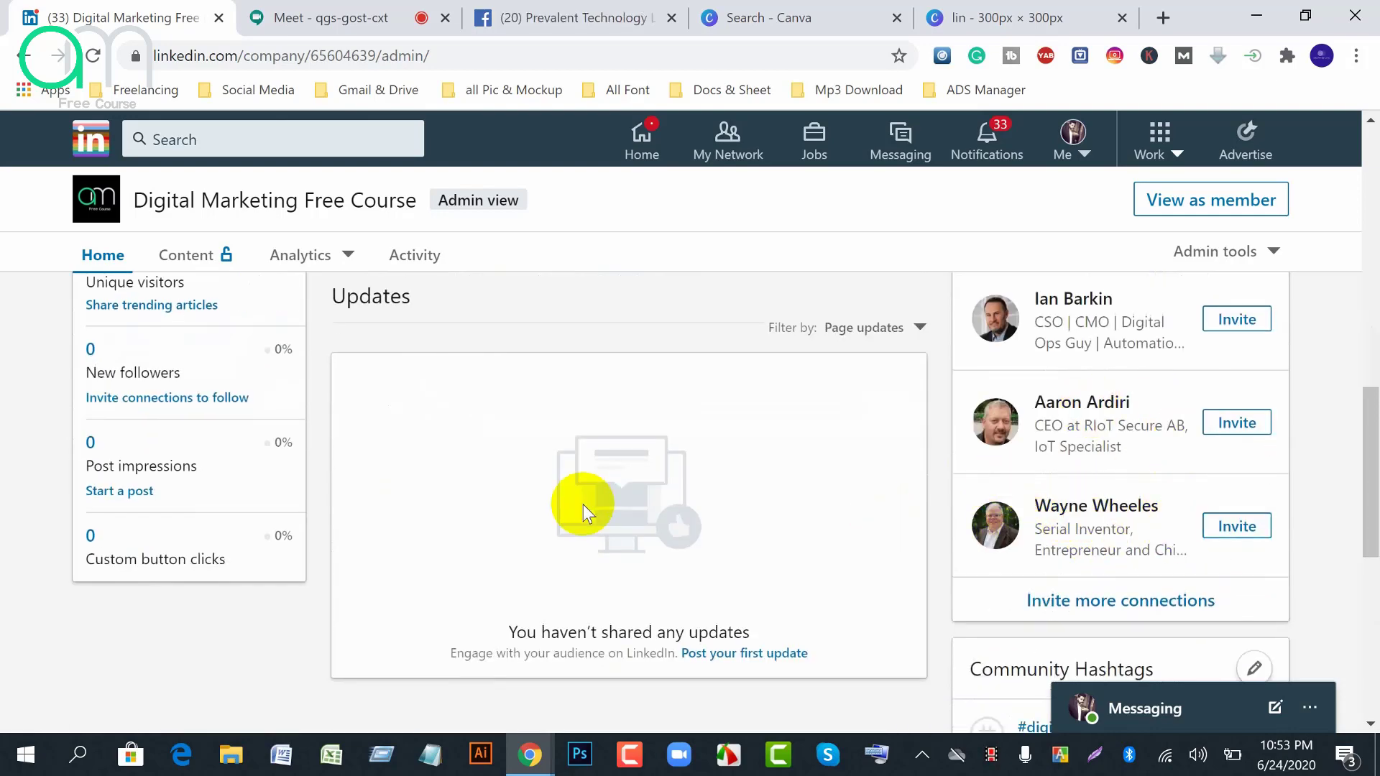
{"action": "scroll", "coordinate": [584, 504], "scroll_direction": "up", "scroll_amount": 4}
{"action": "scroll", "coordinate": [515, 456], "scroll_direction": "down", "scroll_amount": 2}
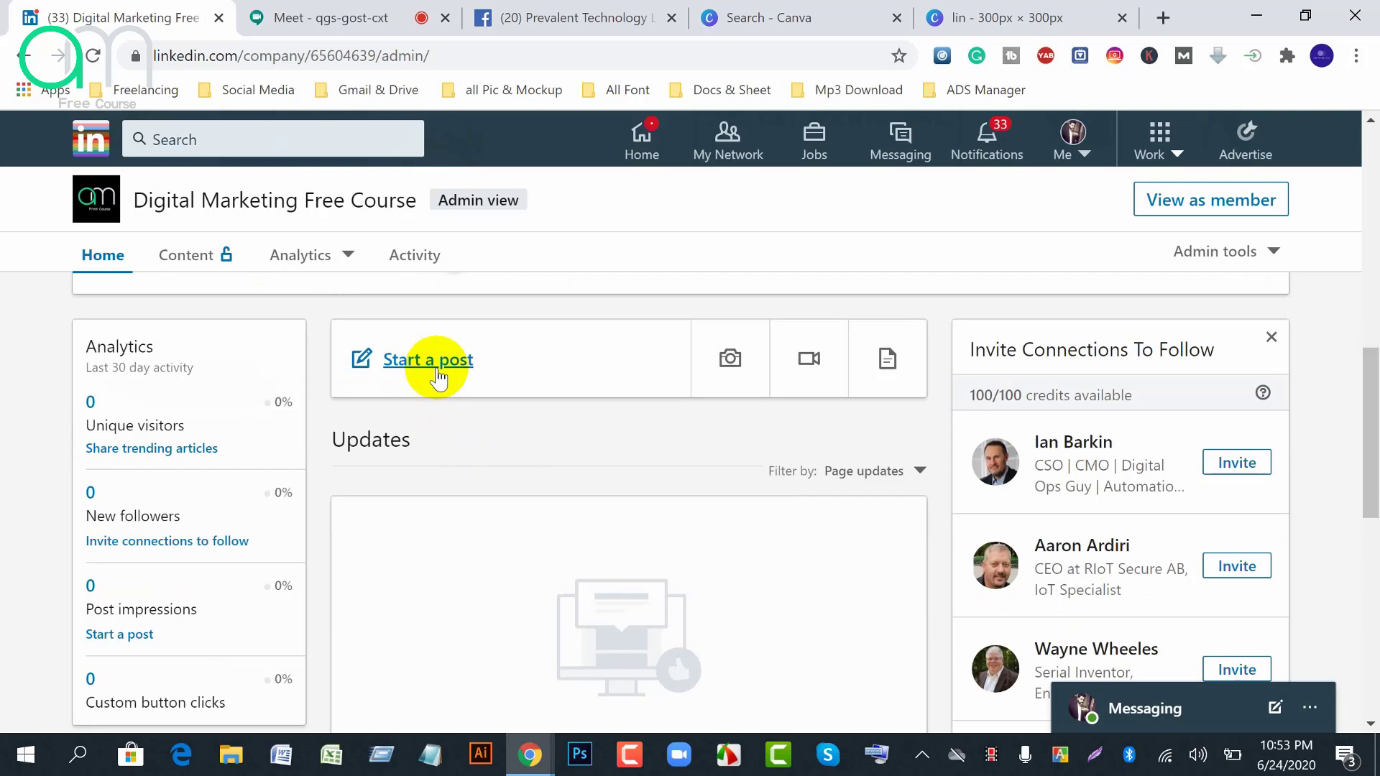
Start a new company post and attach the DM Post image from the DM folder
{"action": "left_click", "coordinate": [435, 360]}
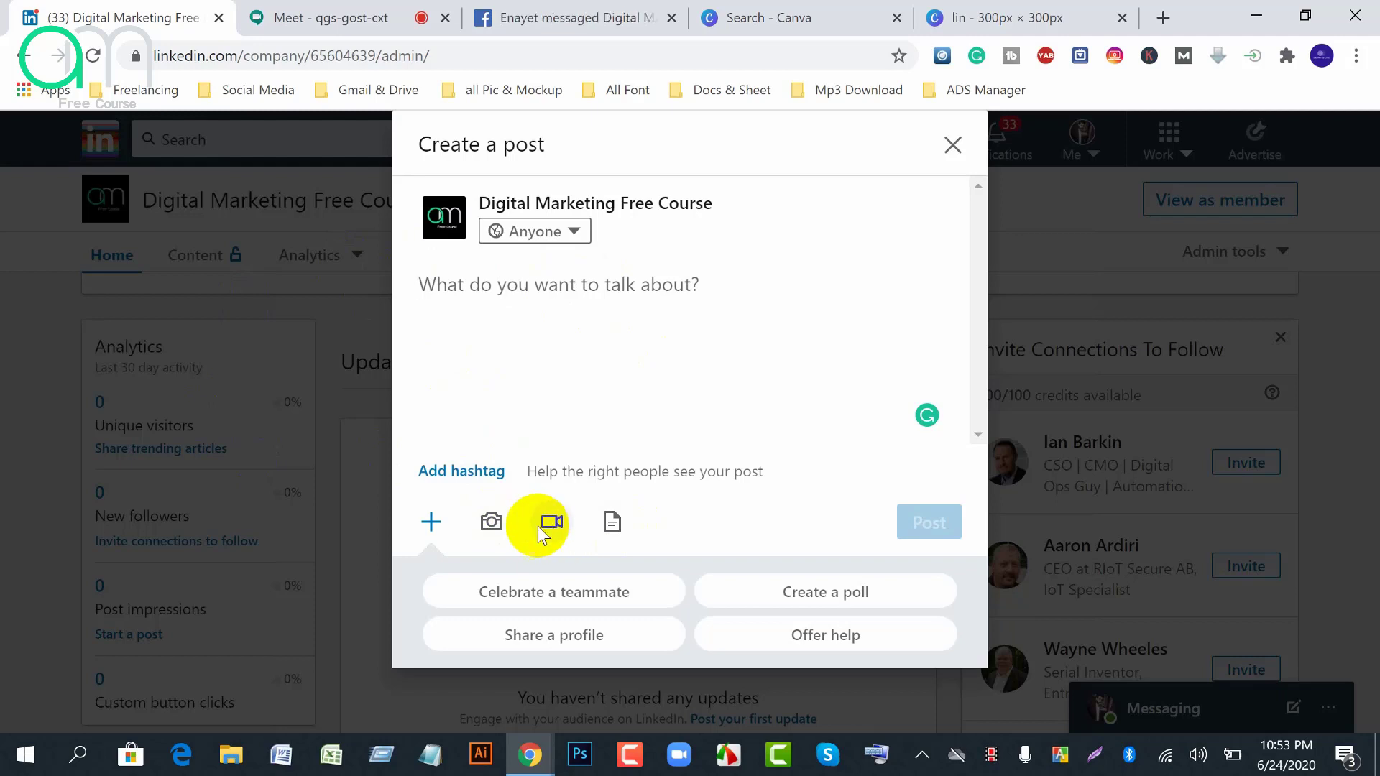
{"action": "left_click", "coordinate": [491, 522]}
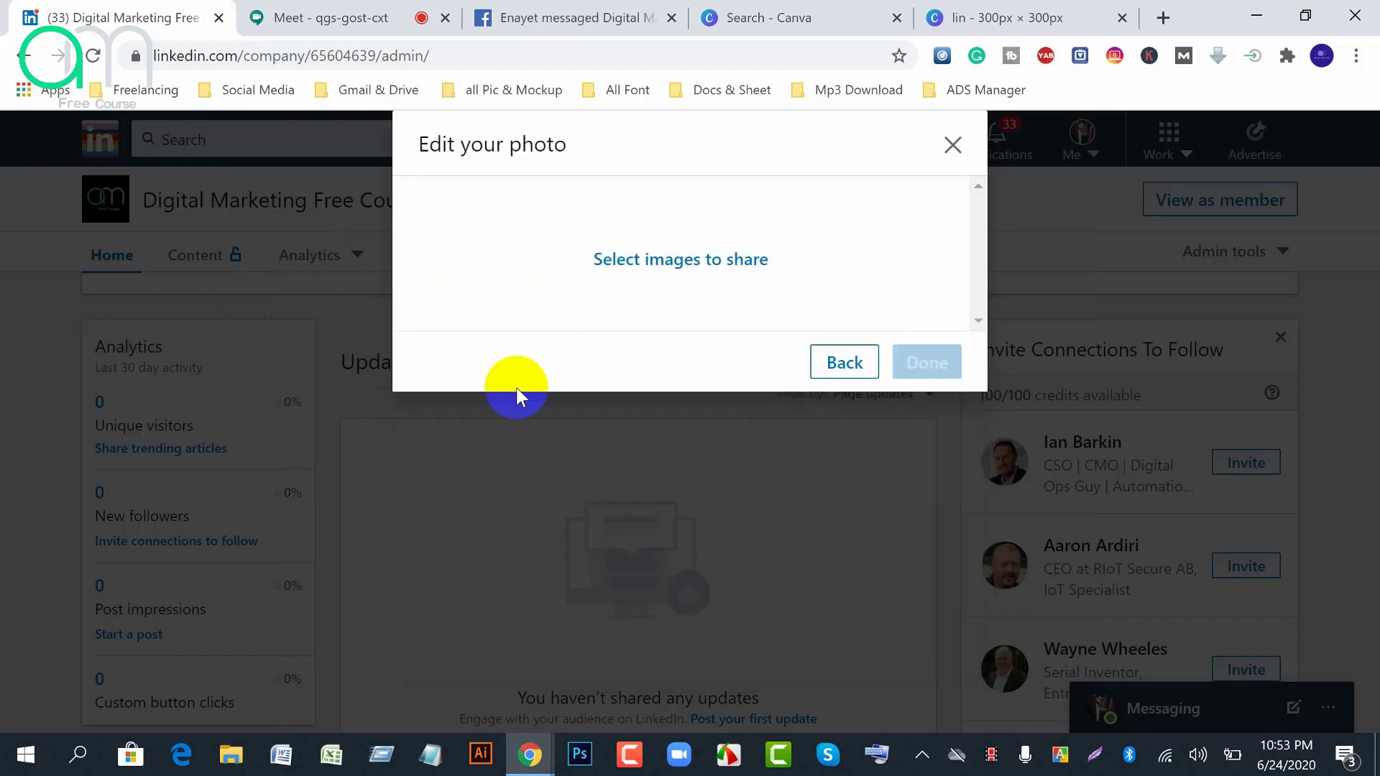
{"action": "left_click", "coordinate": [678, 263]}
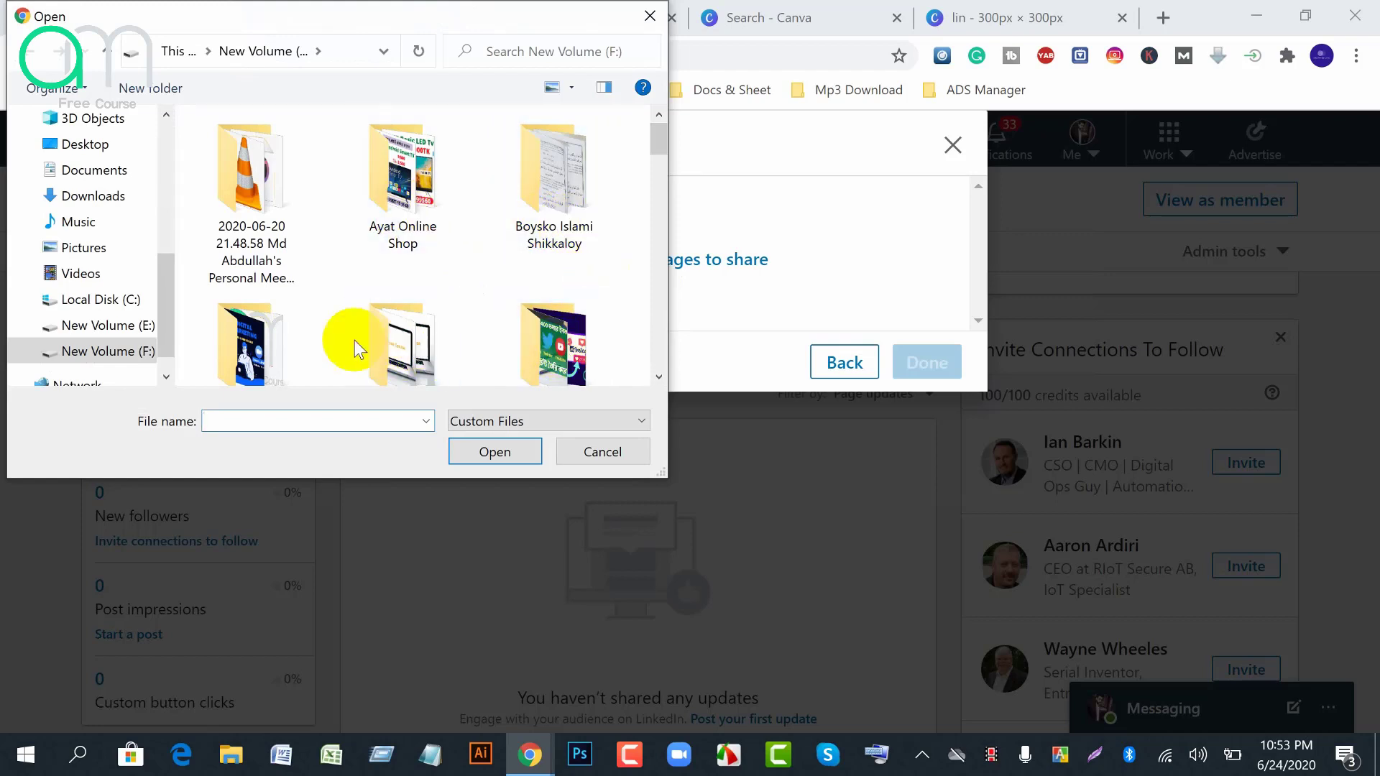
{"action": "left_click", "coordinate": [274, 351]}
{"action": "double_click", "coordinate": [273, 351]}
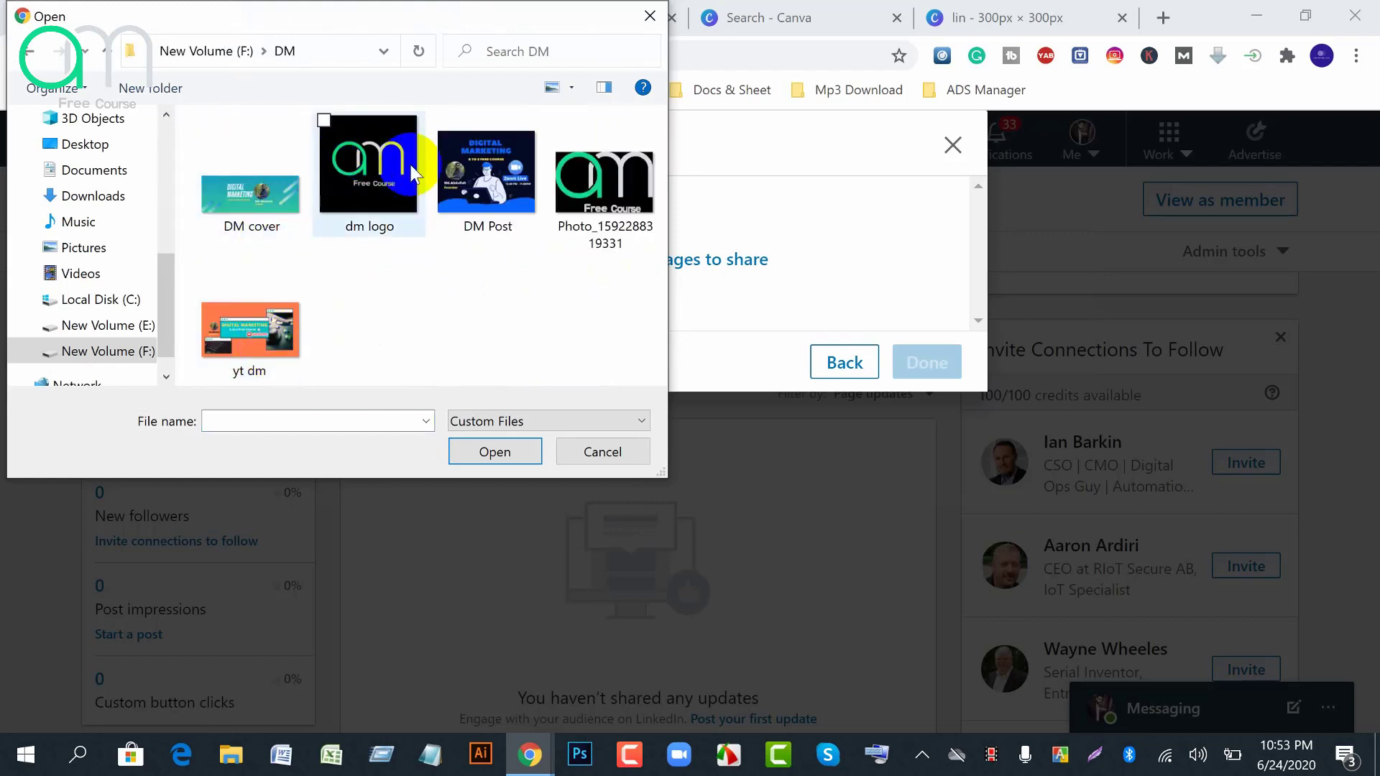
{"action": "left_click", "coordinate": [481, 187]}
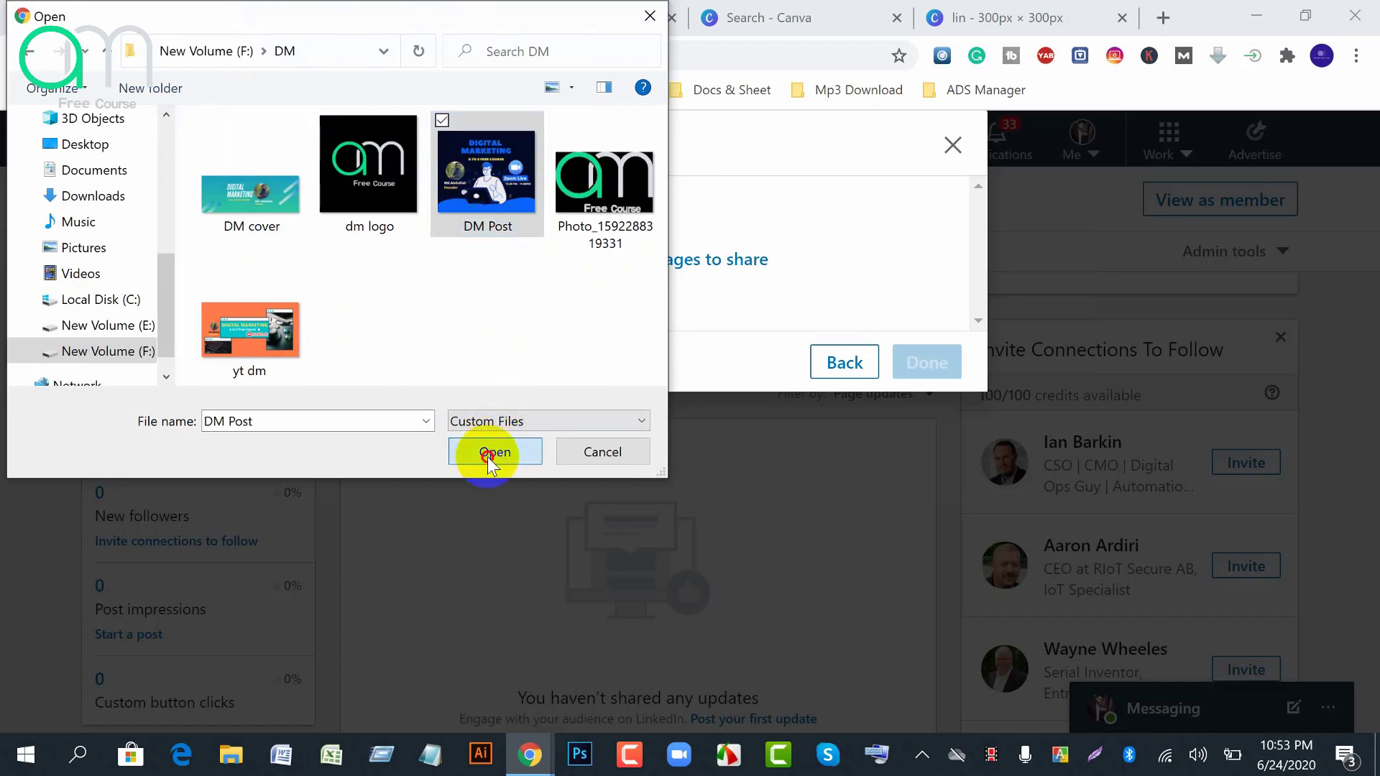
{"action": "left_click", "coordinate": [487, 457]}
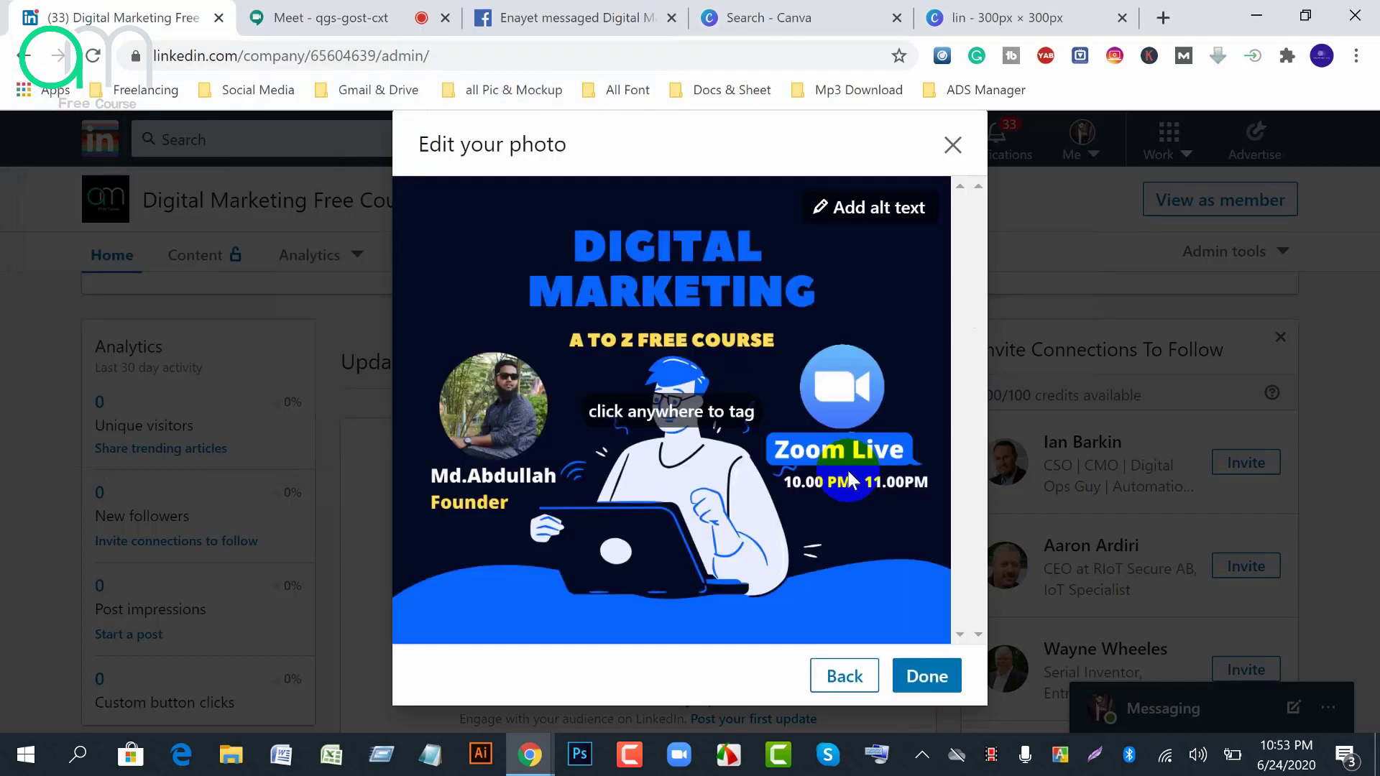
{"action": "left_click", "coordinate": [928, 677]}
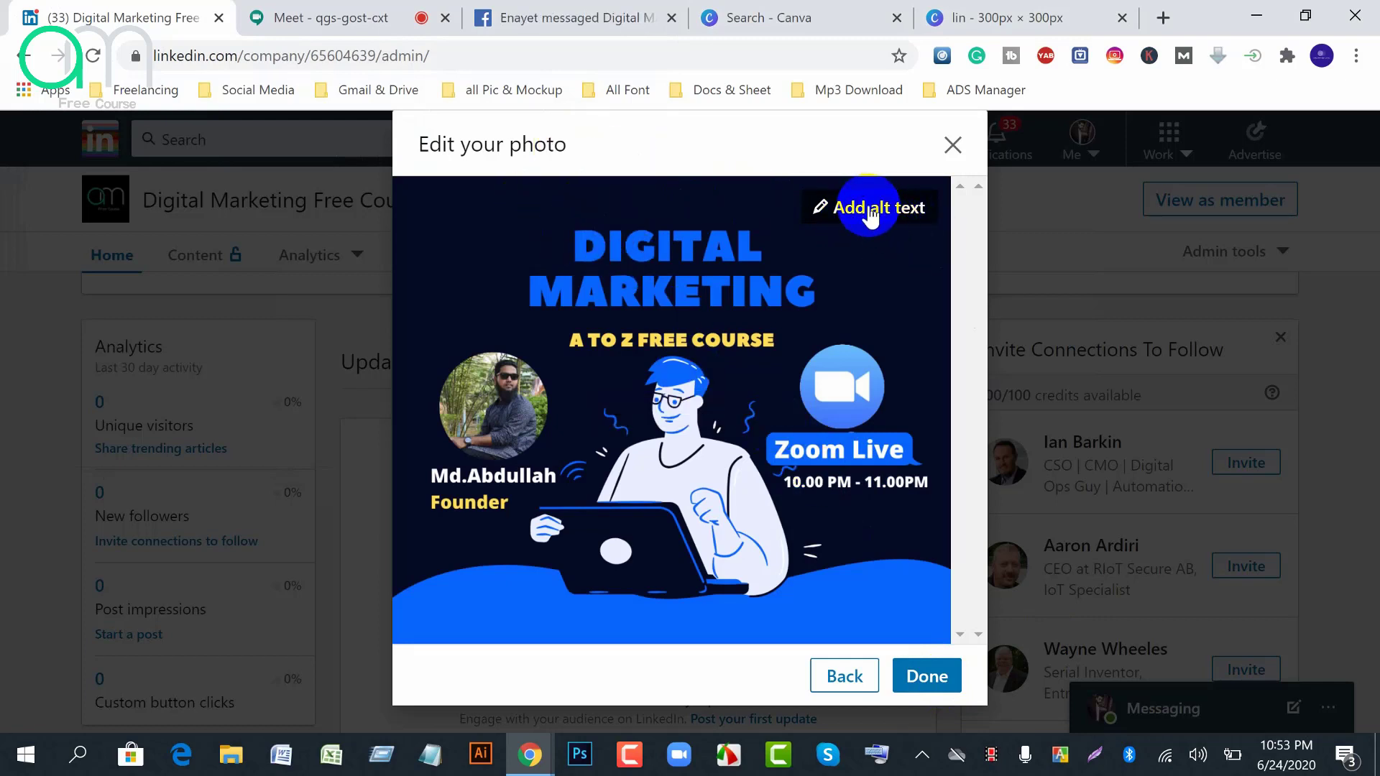
{"action": "left_click", "coordinate": [919, 676]}
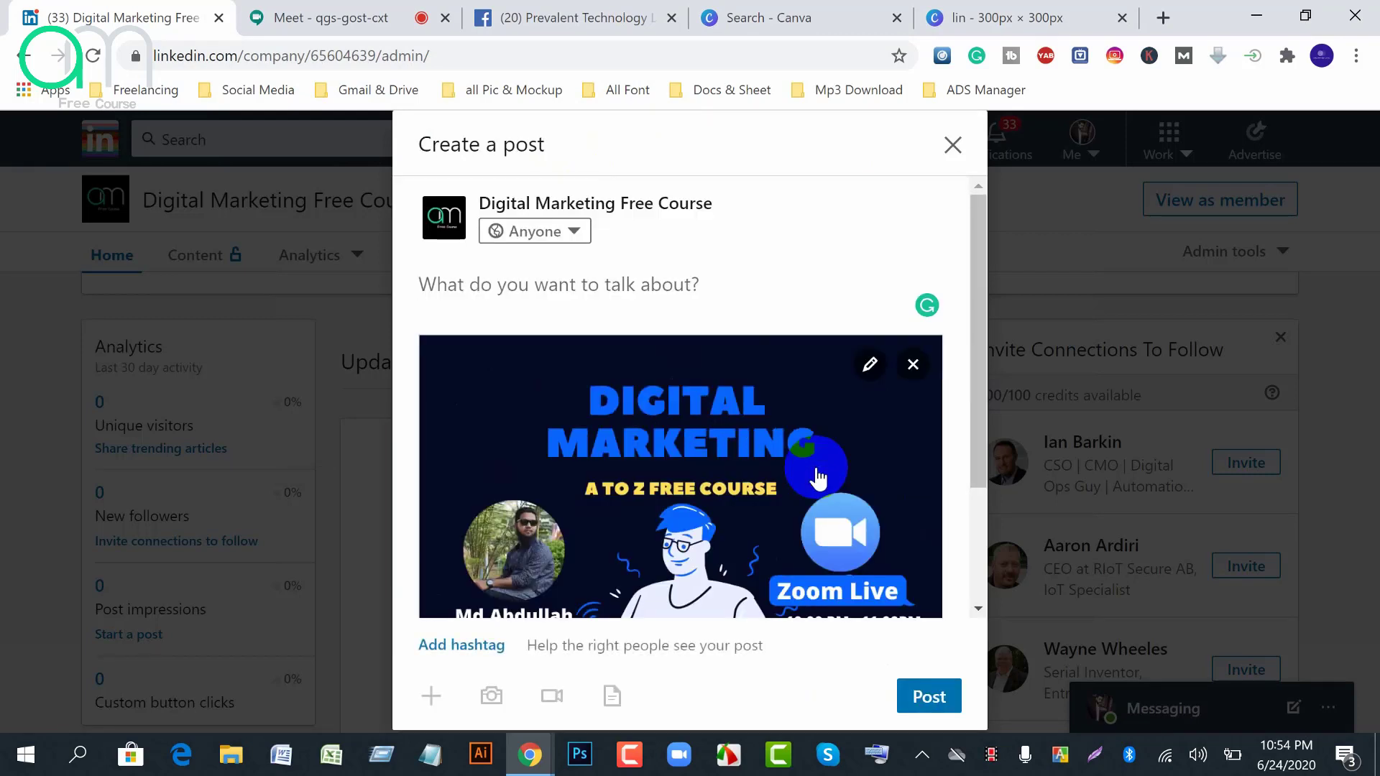
Write the caption 'A to Z Digital Marketing Free Course' followed by a new line
{"action": "left_click", "coordinate": [519, 302]}
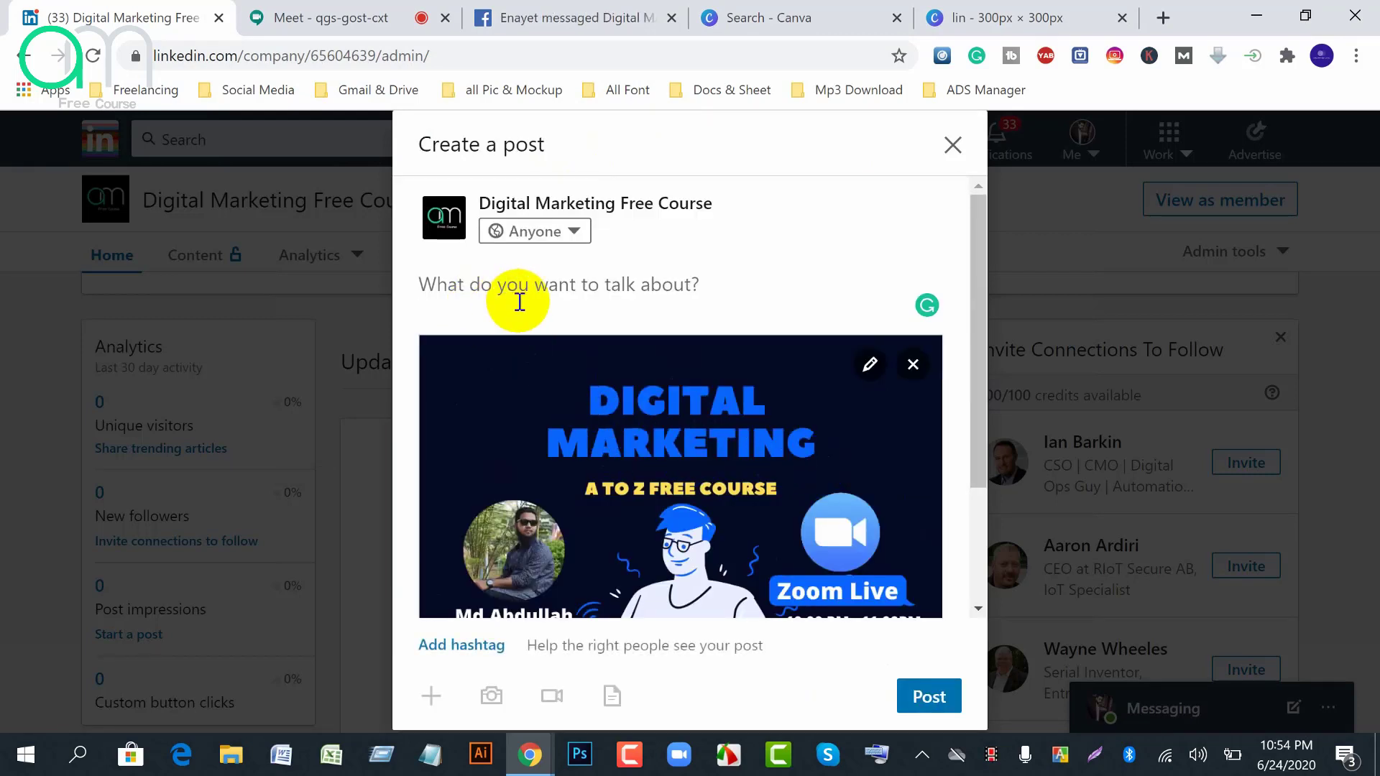
{"action": "type", "text": "D"}
{"action": "key", "text": "BackSpace"}
{"action": "type", "text": "A to Z Digital Marke"}
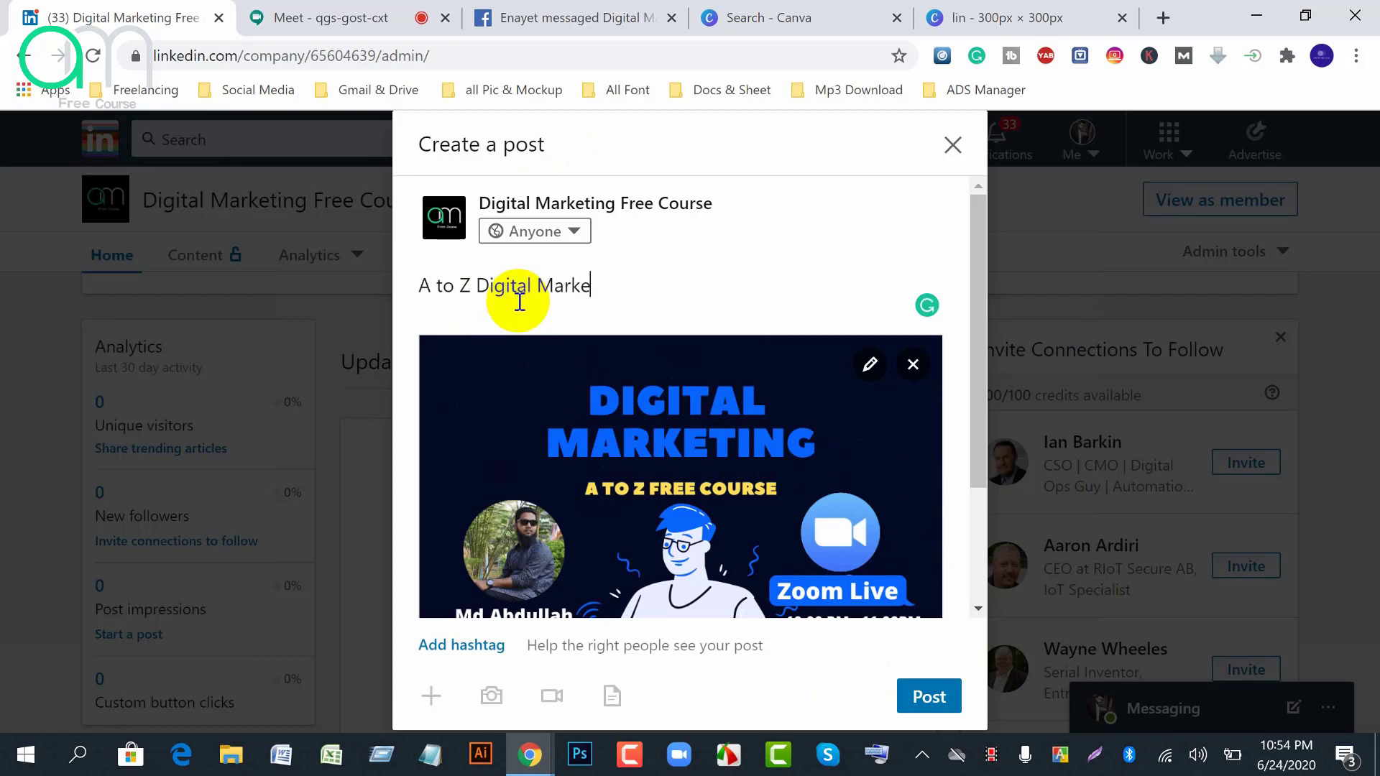
{"action": "type", "text": "ting"}
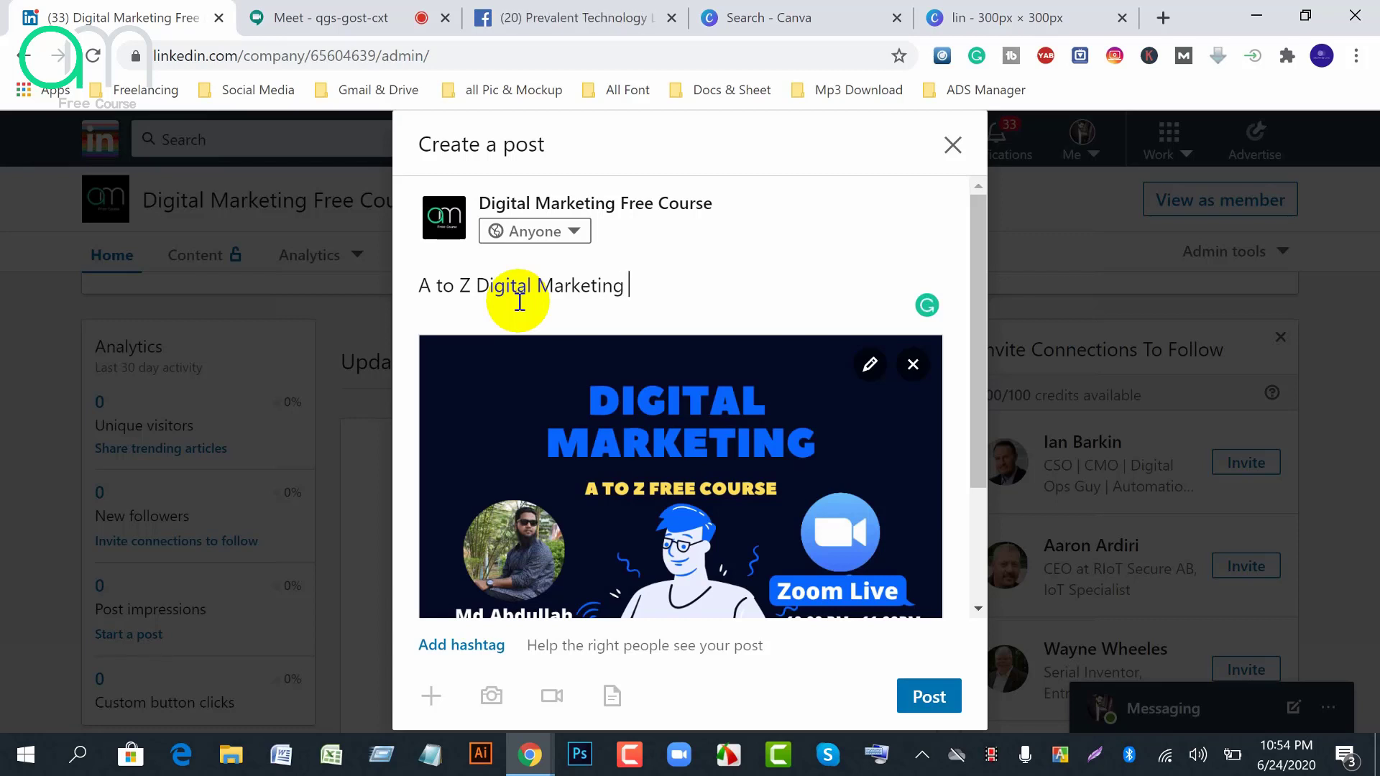
{"action": "type", "text": "Free Course"}
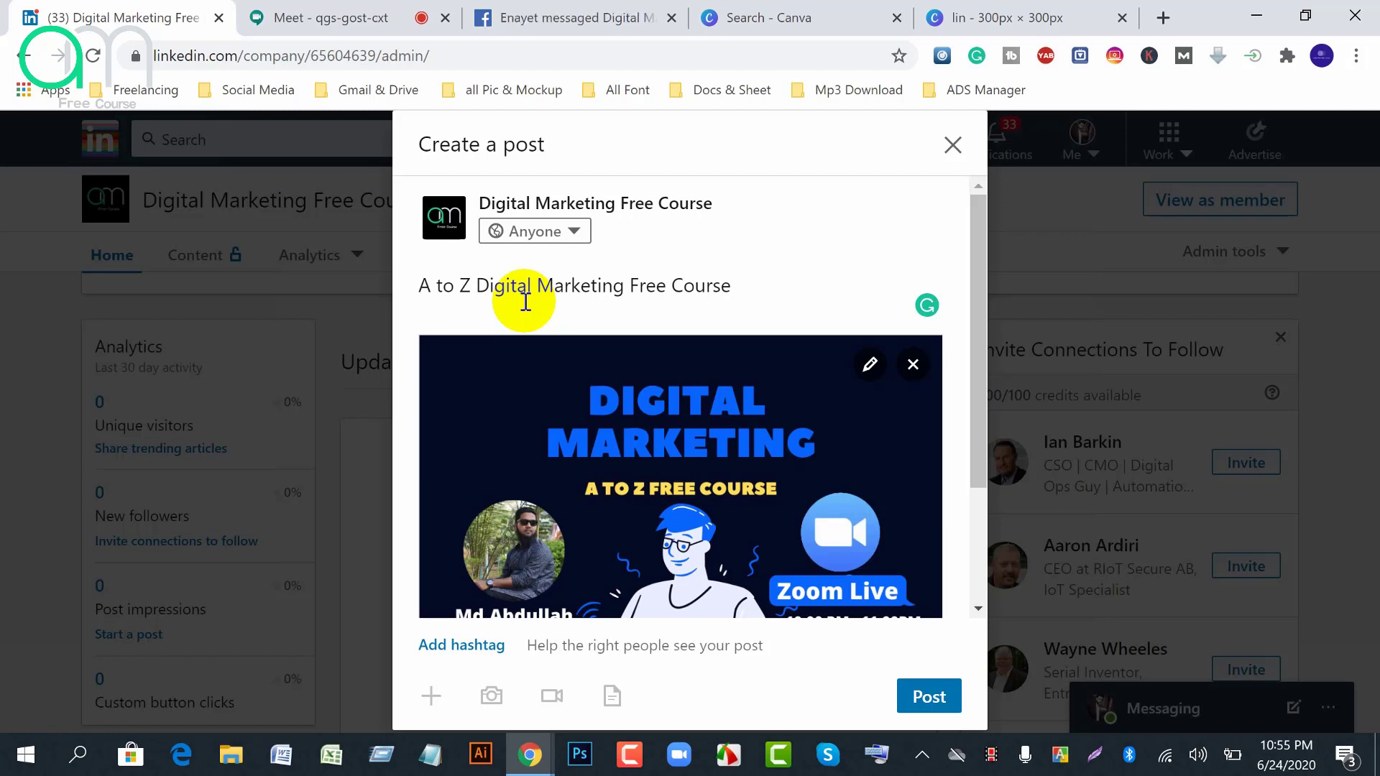
{"action": "key", "text": "Return"}
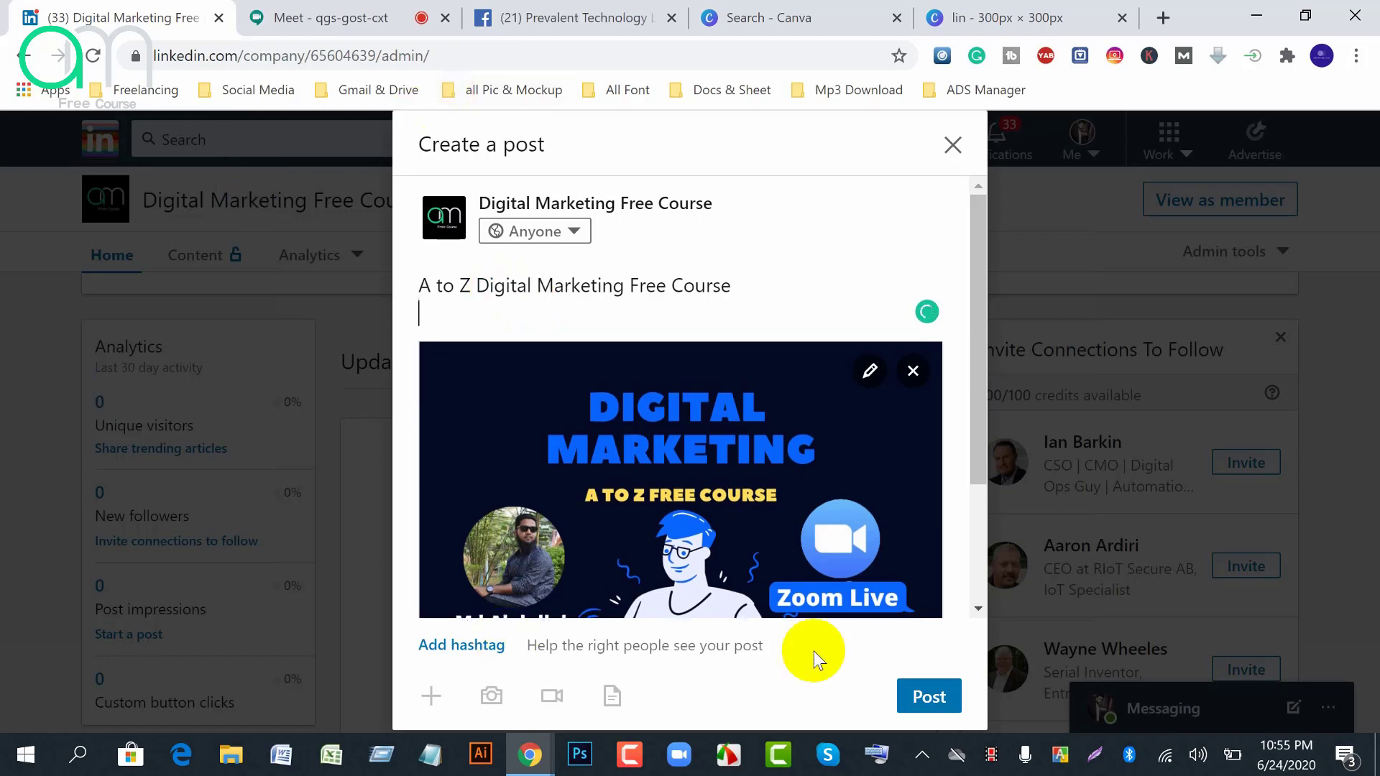
Type #digitalmarketing, then pick #linkedinmarketing, #linkedinprofile and #facebookmarketing from suggestions
{"action": "left_click", "coordinate": [462, 645]}
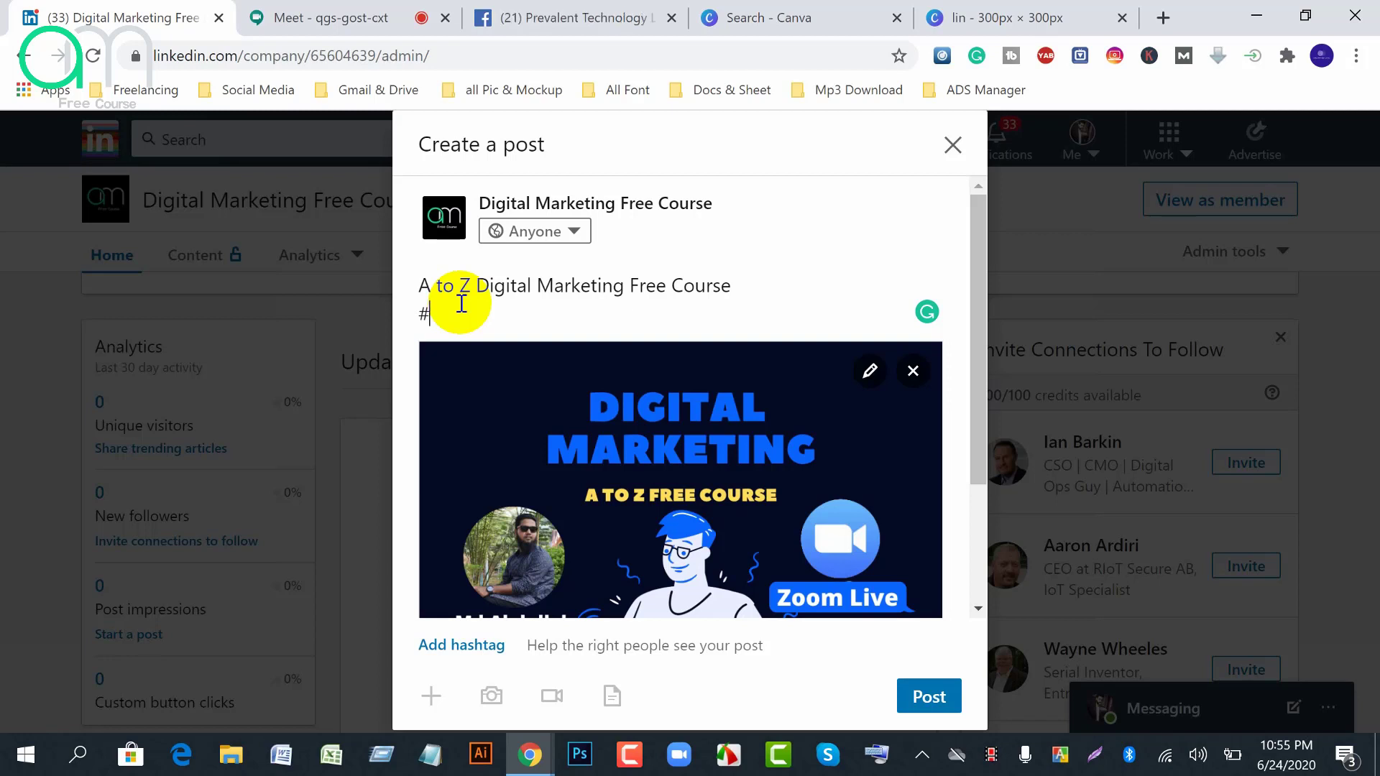
{"action": "type", "text": "digitalmarketing"}
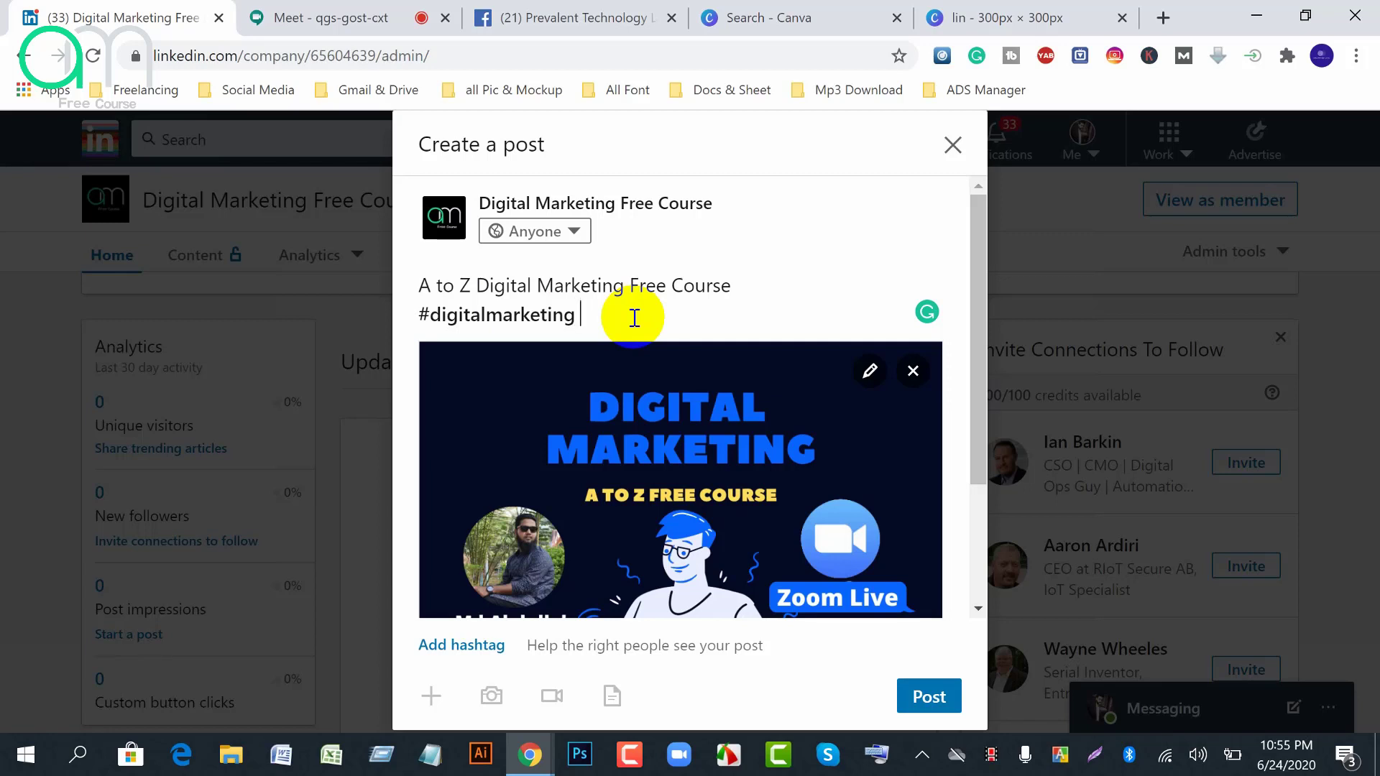
{"action": "type", "text": " #linkedin"}
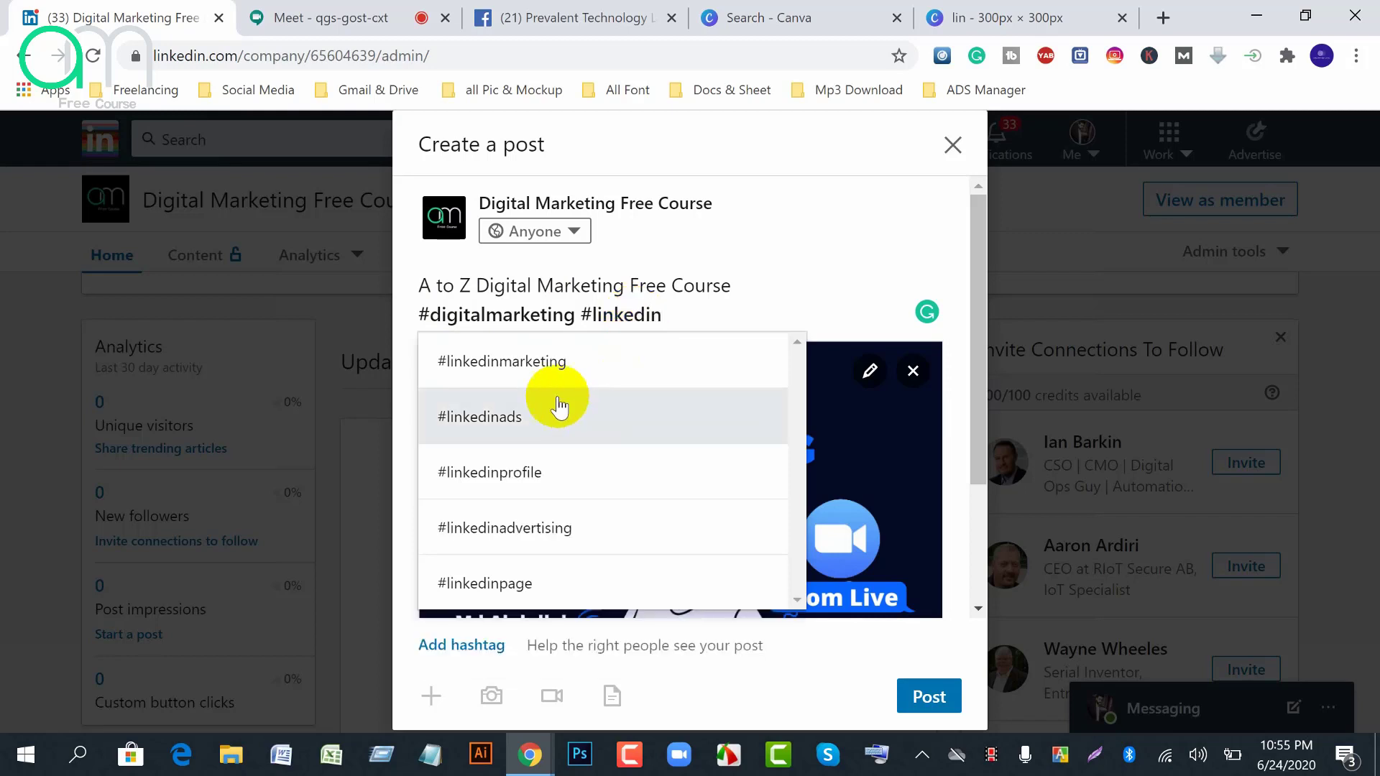
{"action": "left_click", "coordinate": [530, 373]}
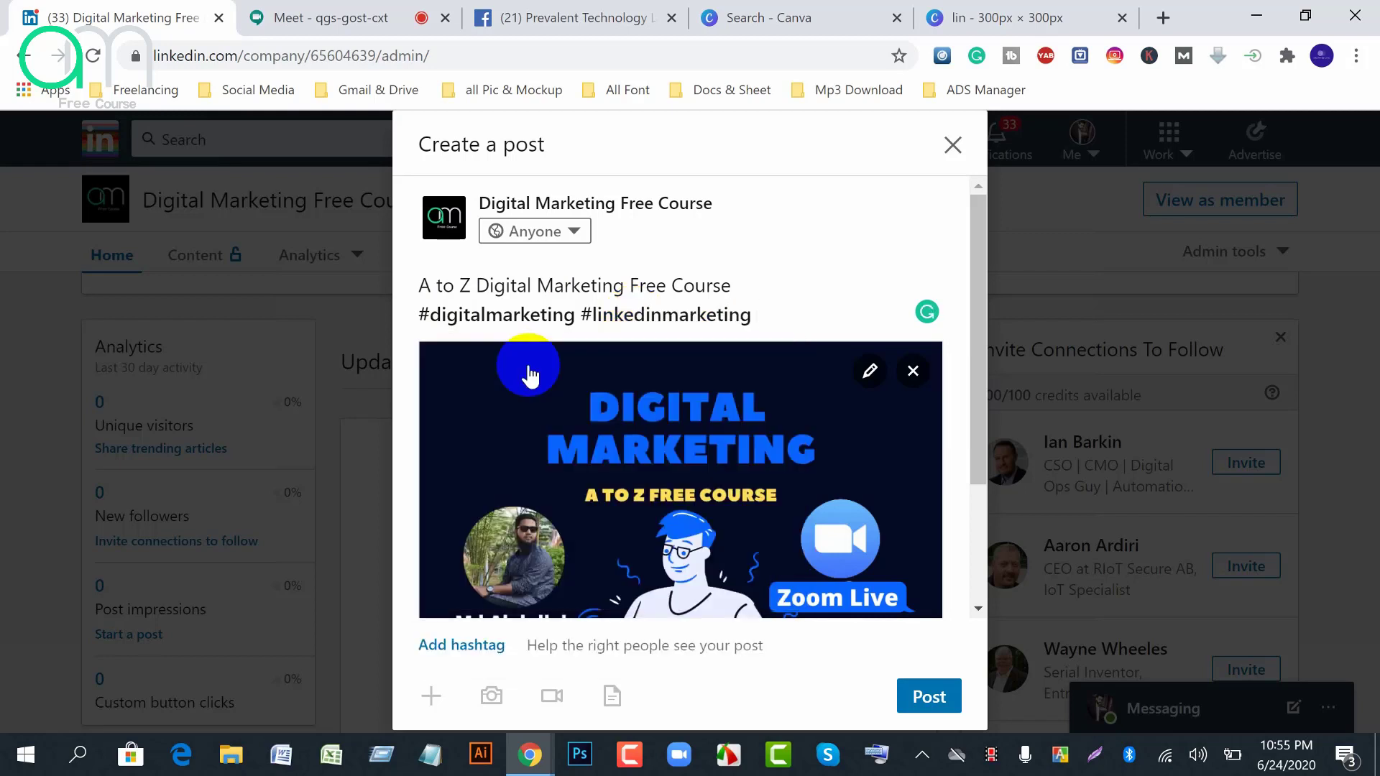
{"action": "type", "text": "#li"}
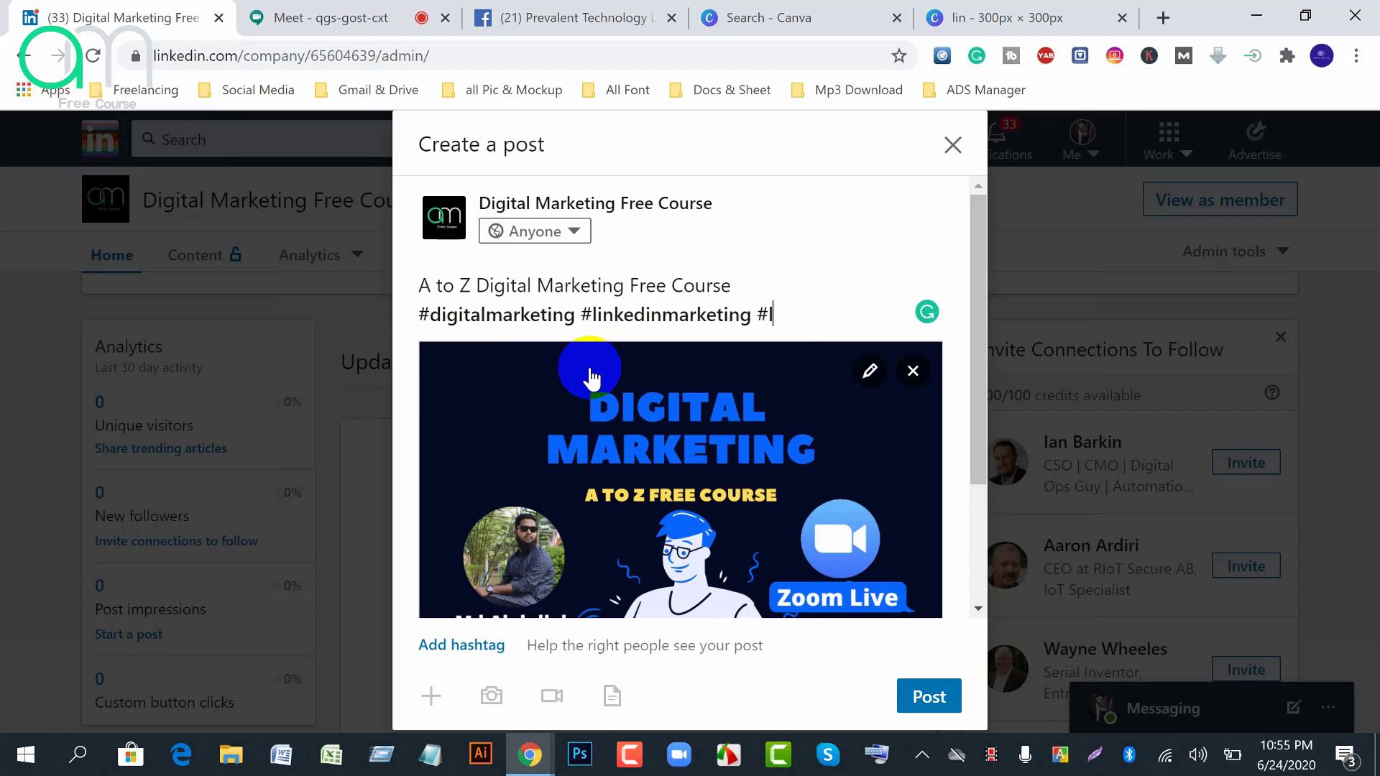
{"action": "type", "text": "nkedin"}
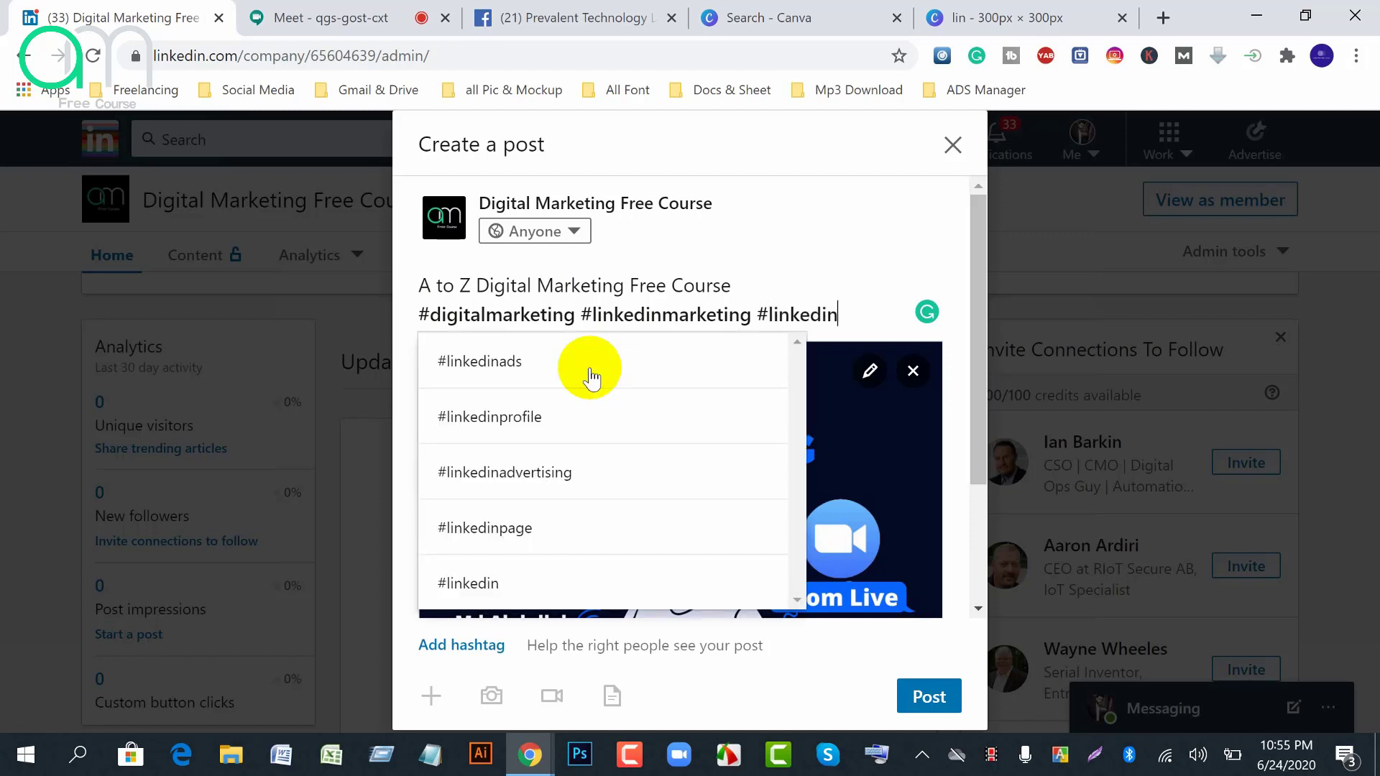
{"action": "left_click", "coordinate": [516, 426]}
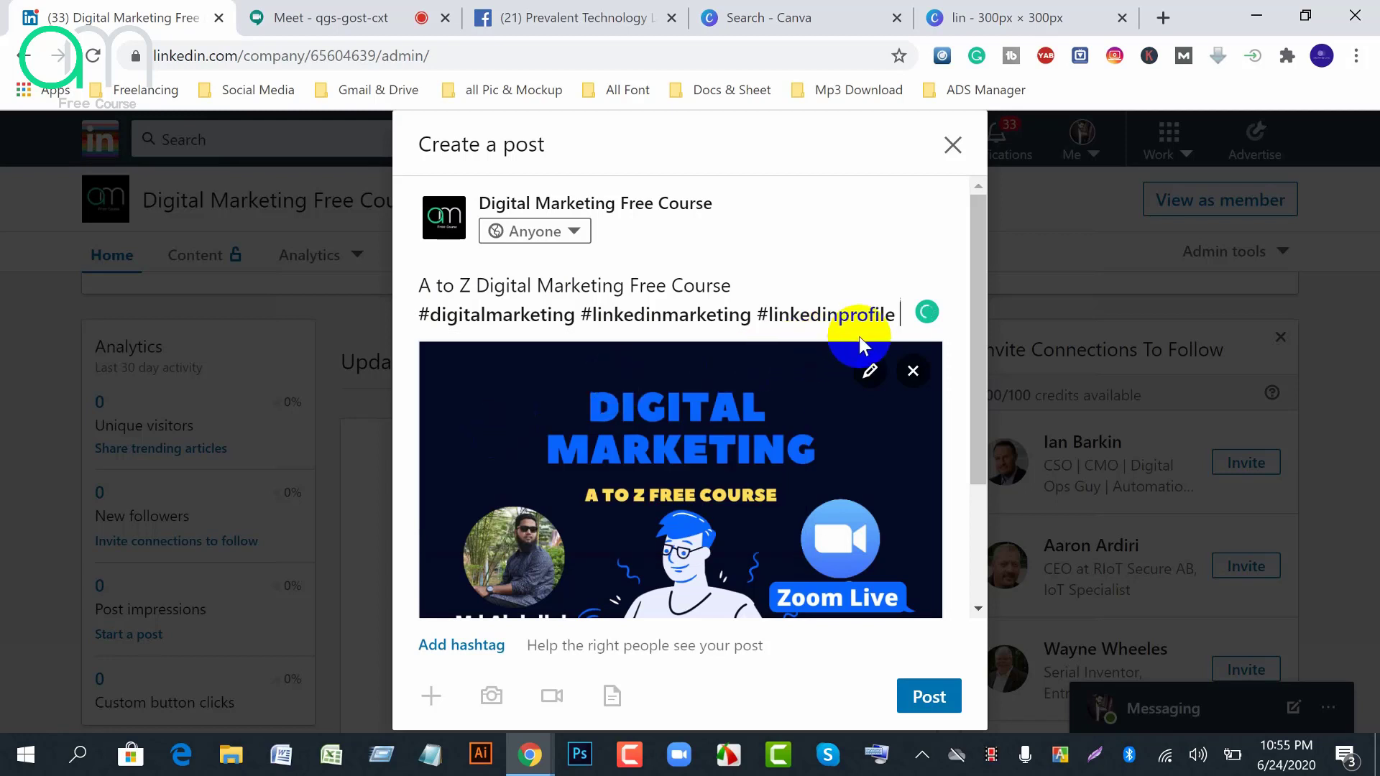
{"action": "type", "text": "#face"}
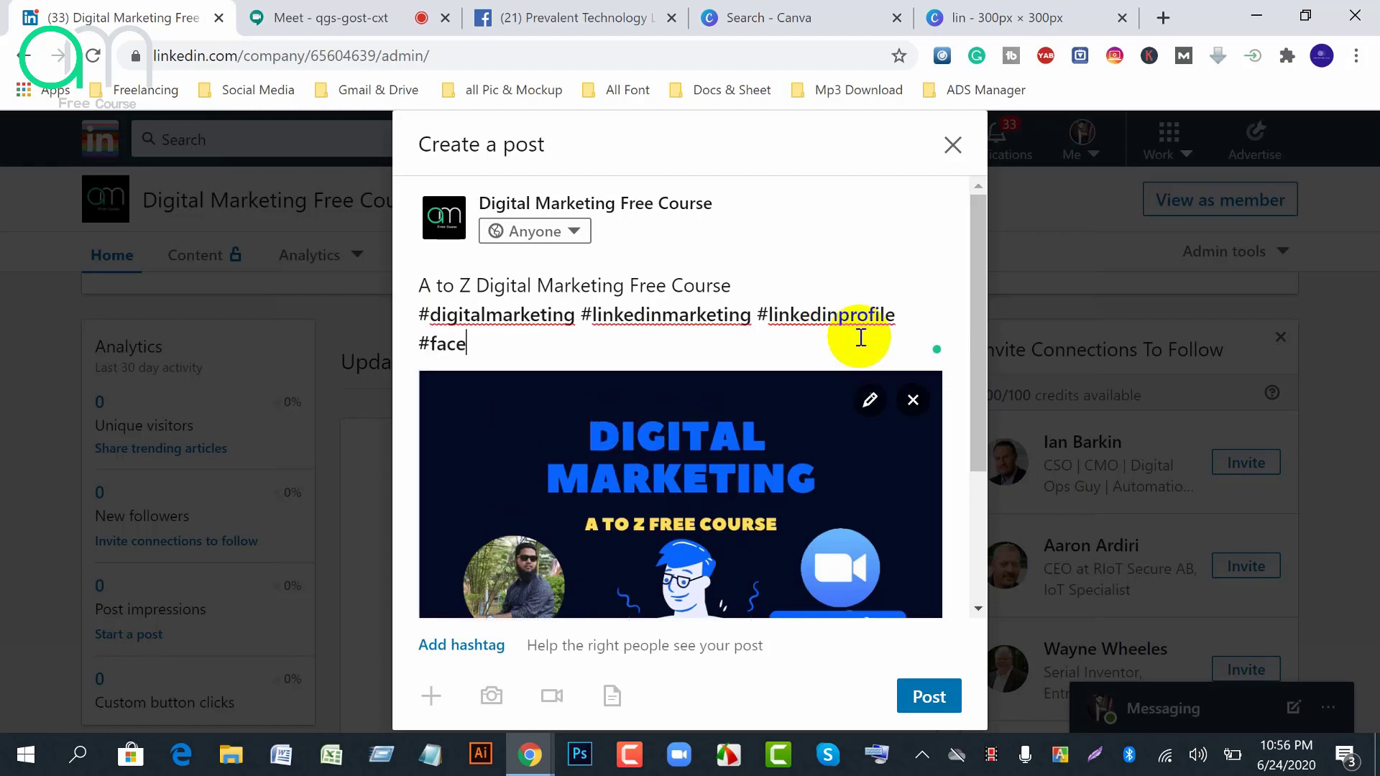
{"action": "type", "text": "book"}
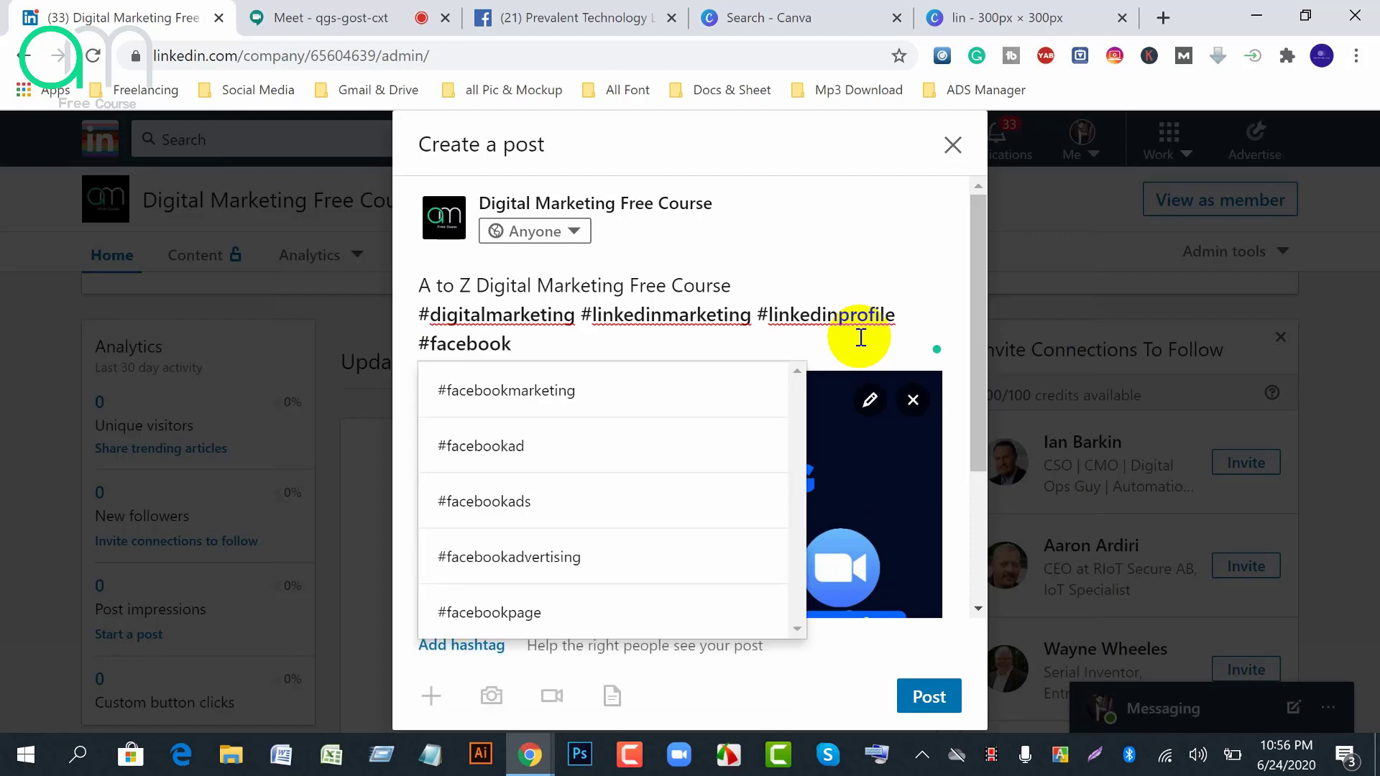
{"action": "left_click", "coordinate": [561, 388]}
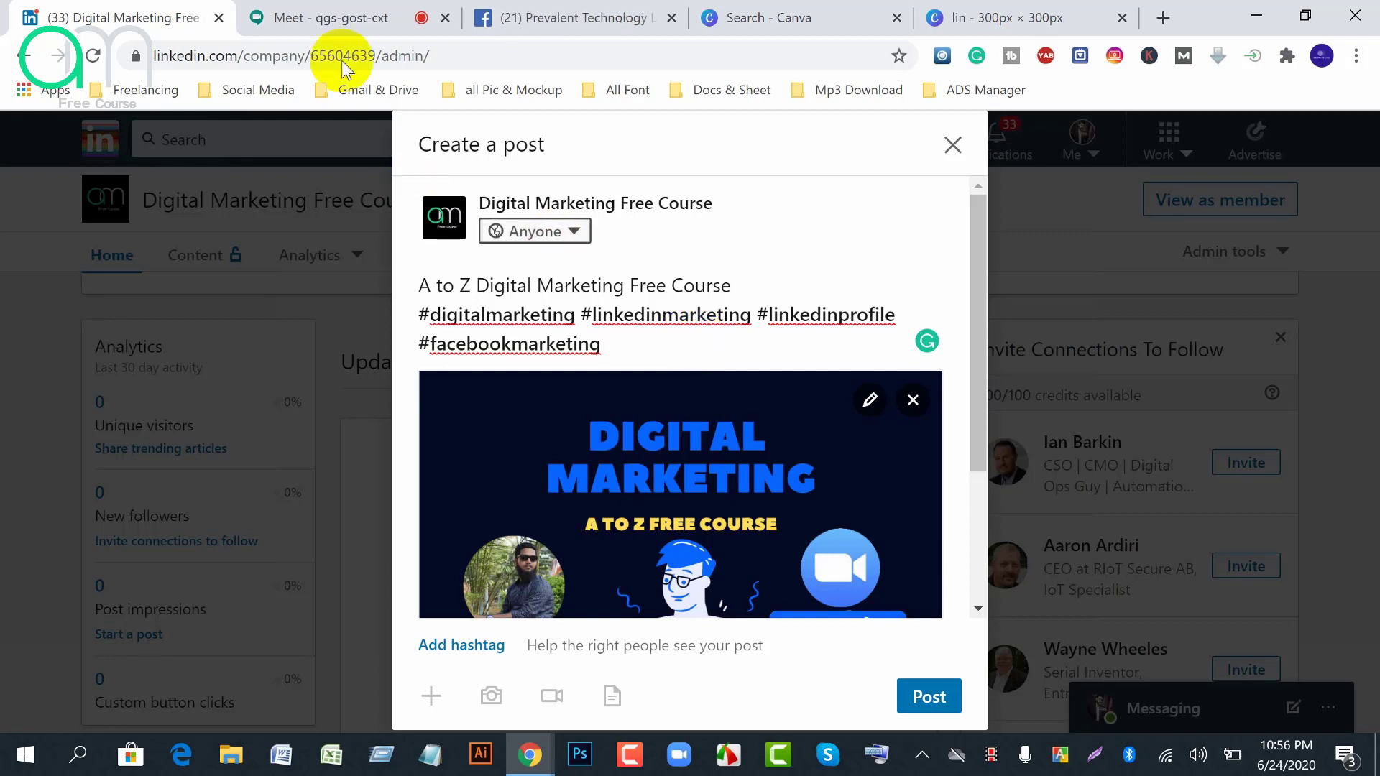
Open ptech.com.bd in a new tab by typing 'pte' in the address bar
{"action": "left_click", "coordinate": [1166, 17]}
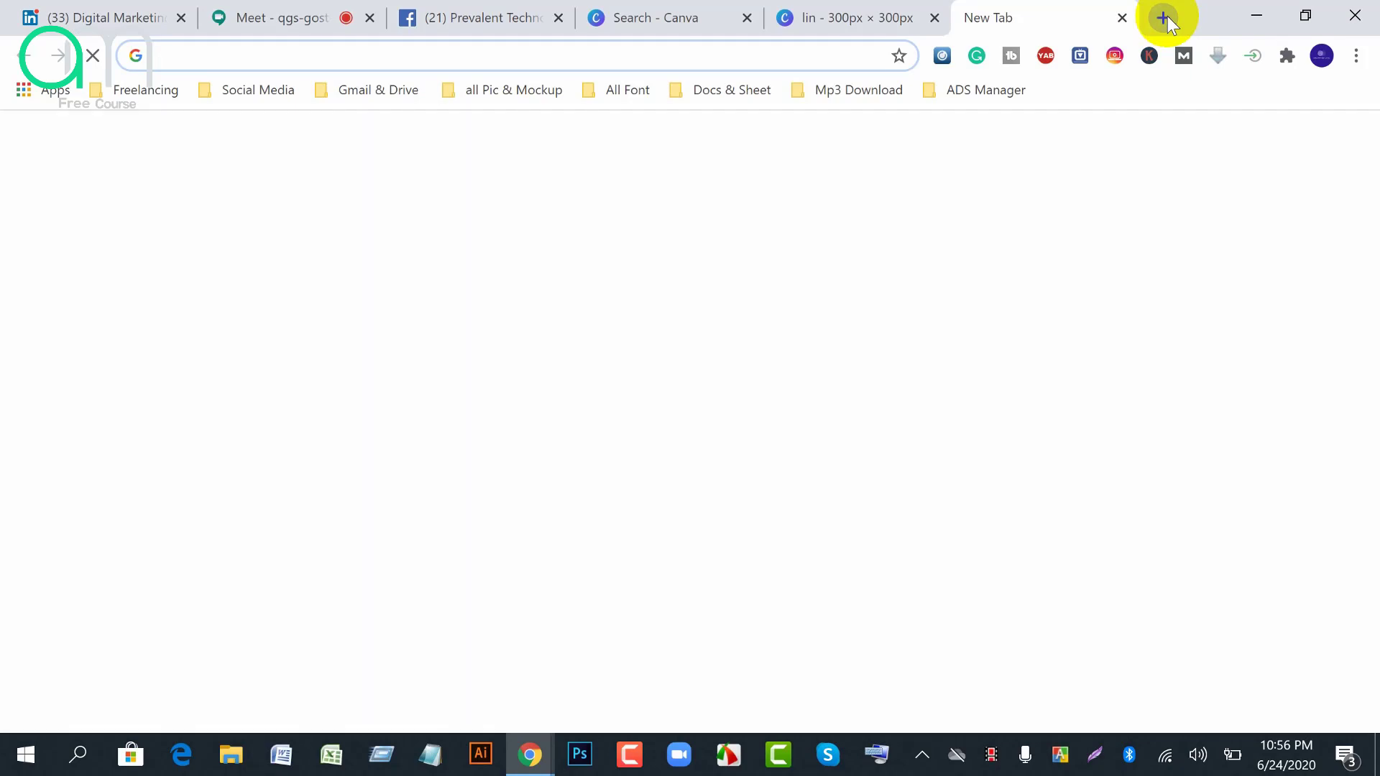
{"action": "type", "text": "pte"}
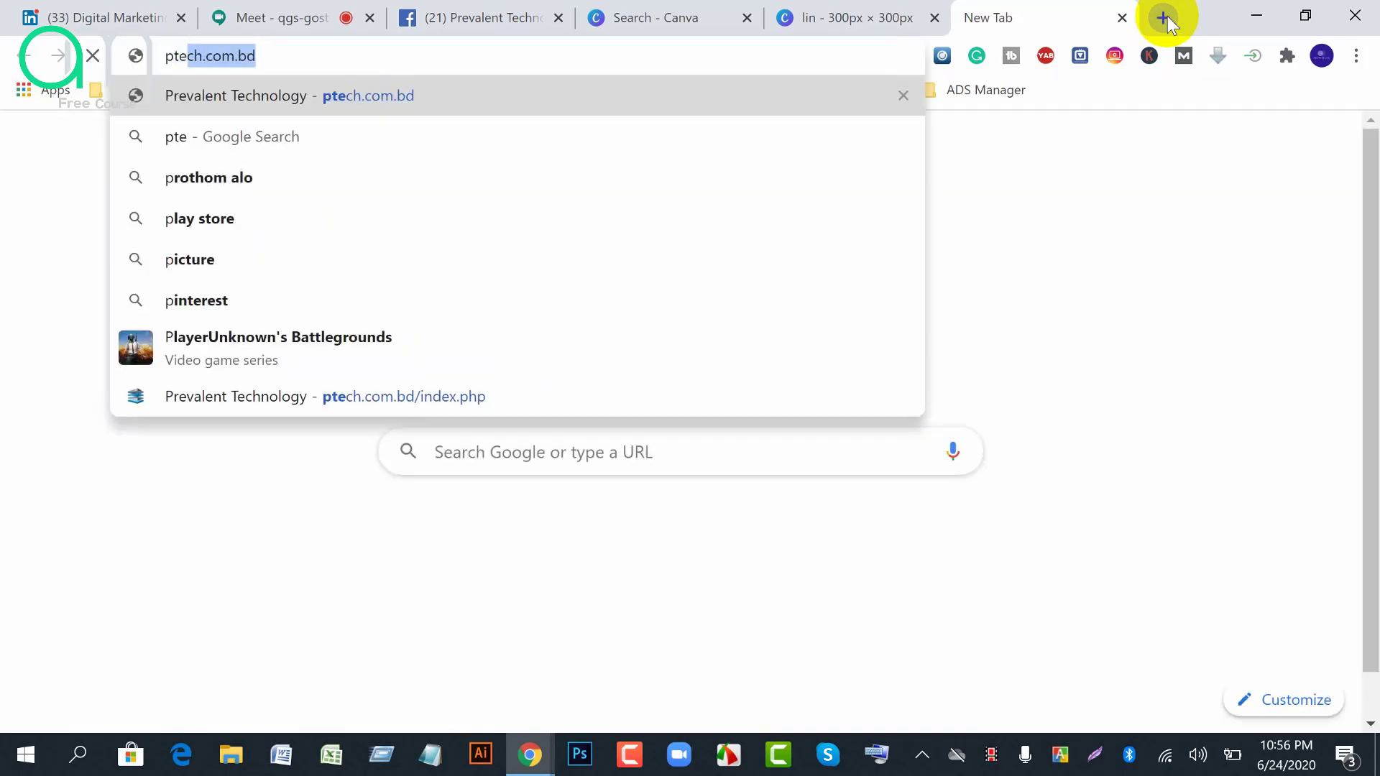
{"action": "key", "text": "Return"}
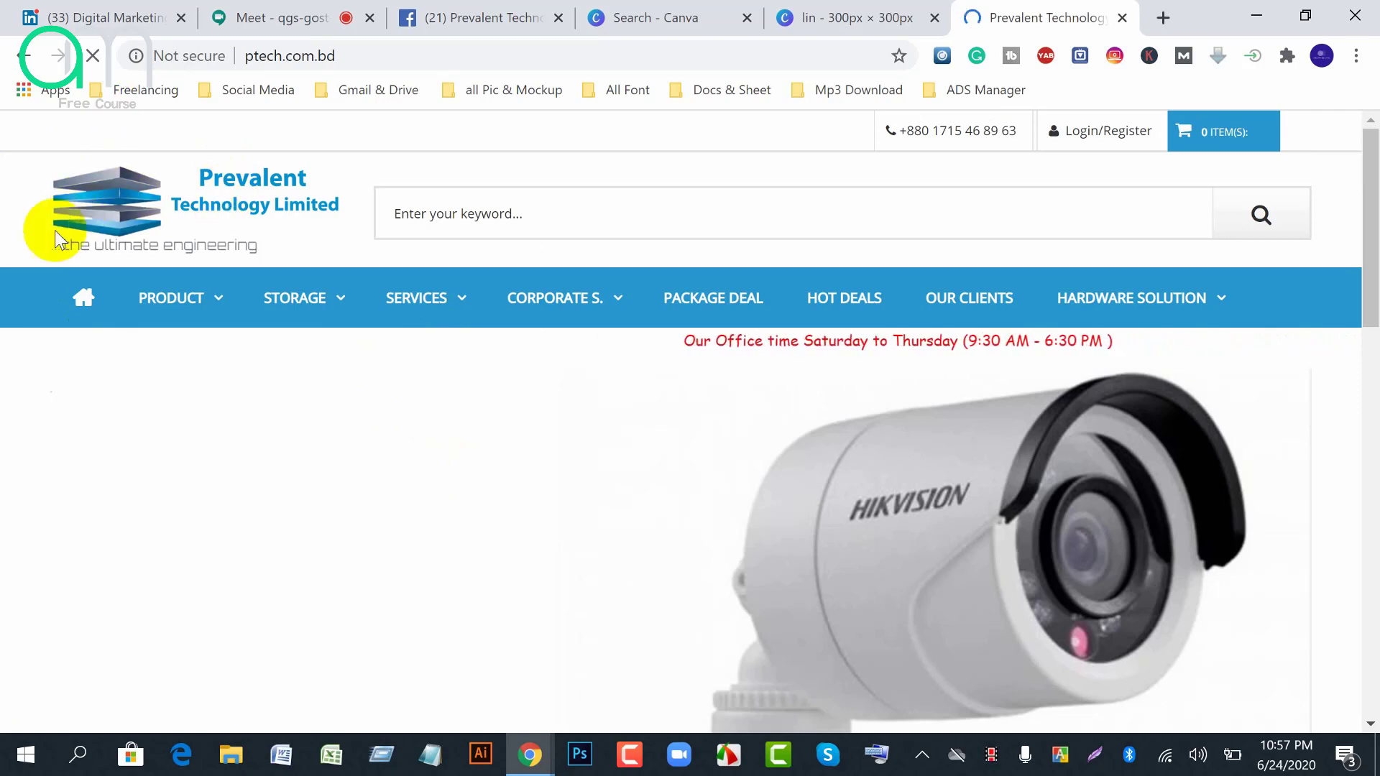
Save the site's logo image as logo.png and return to the LinkedIn window
{"action": "right_click", "coordinate": [223, 202]}
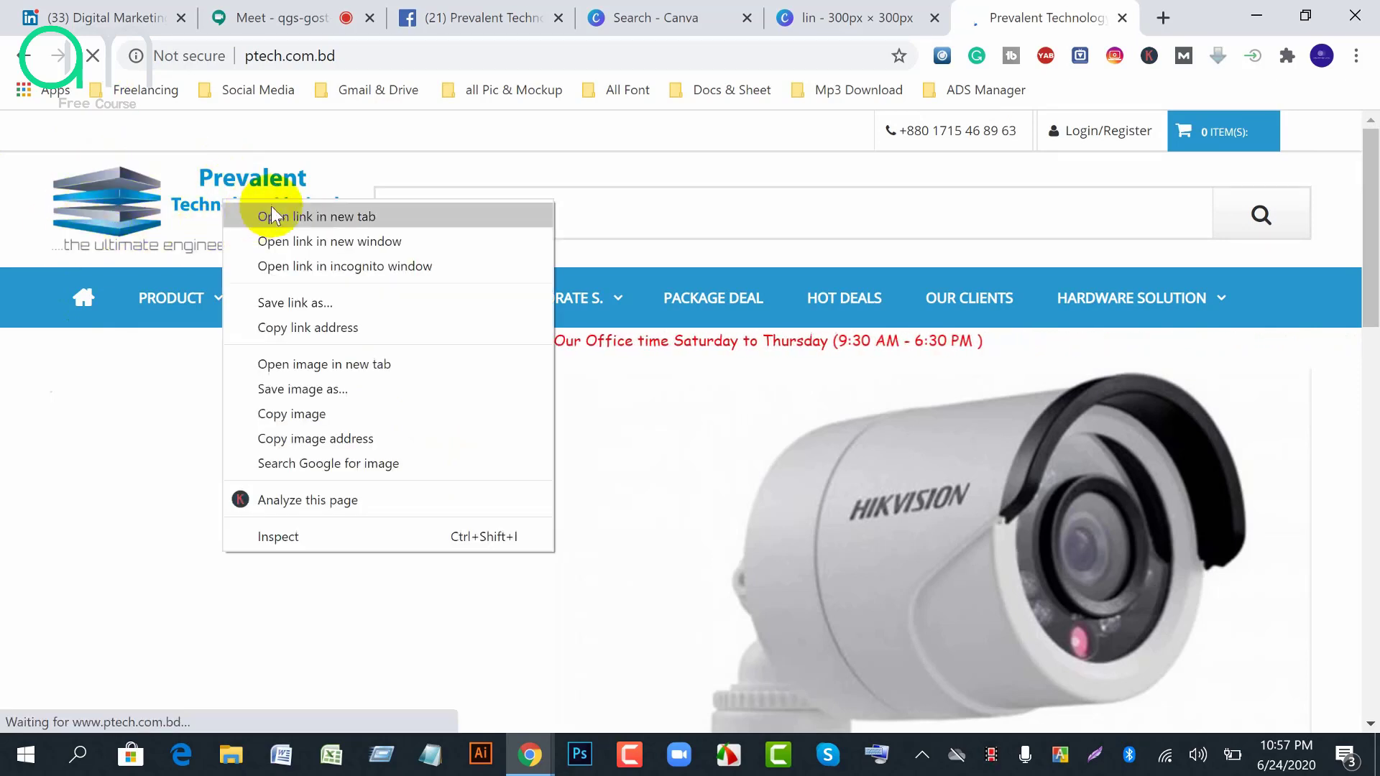
{"action": "left_click", "coordinate": [299, 389]}
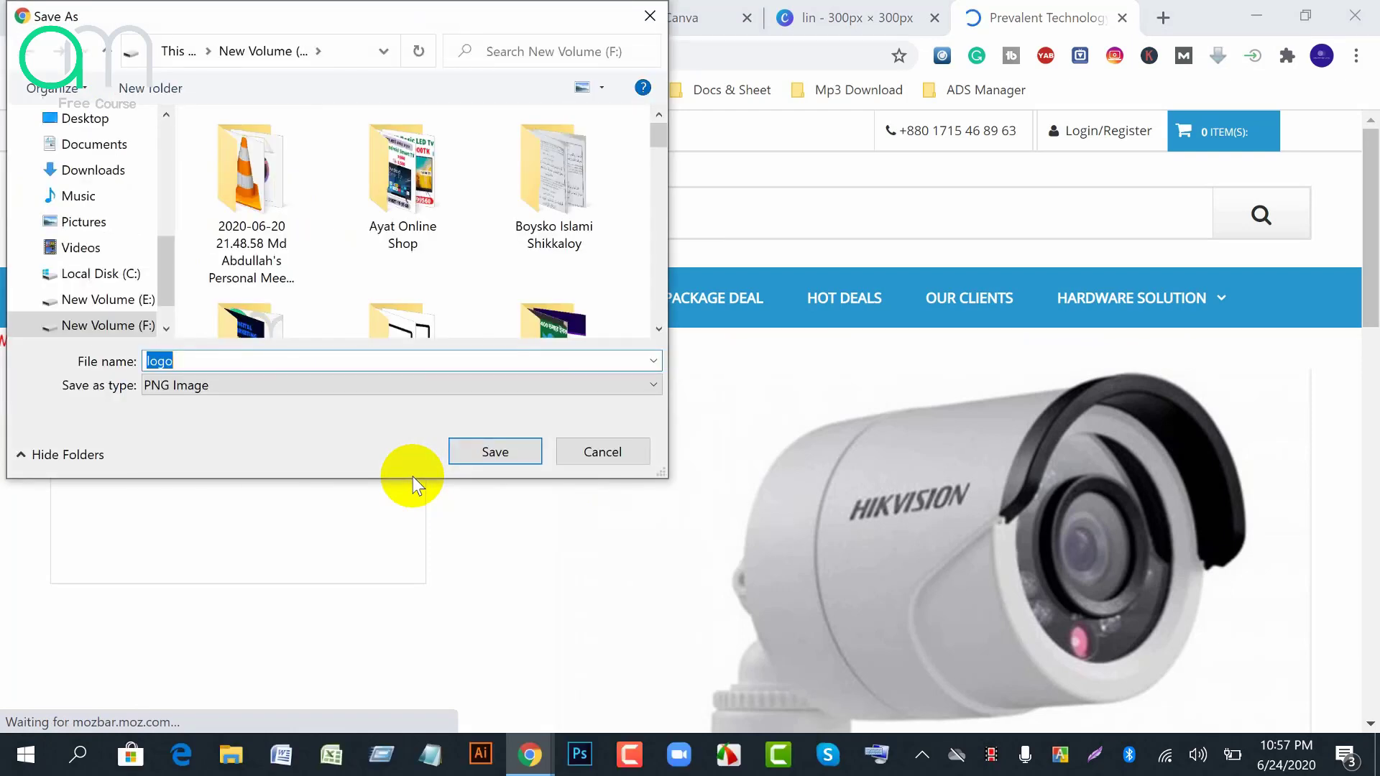
{"action": "left_click", "coordinate": [493, 453]}
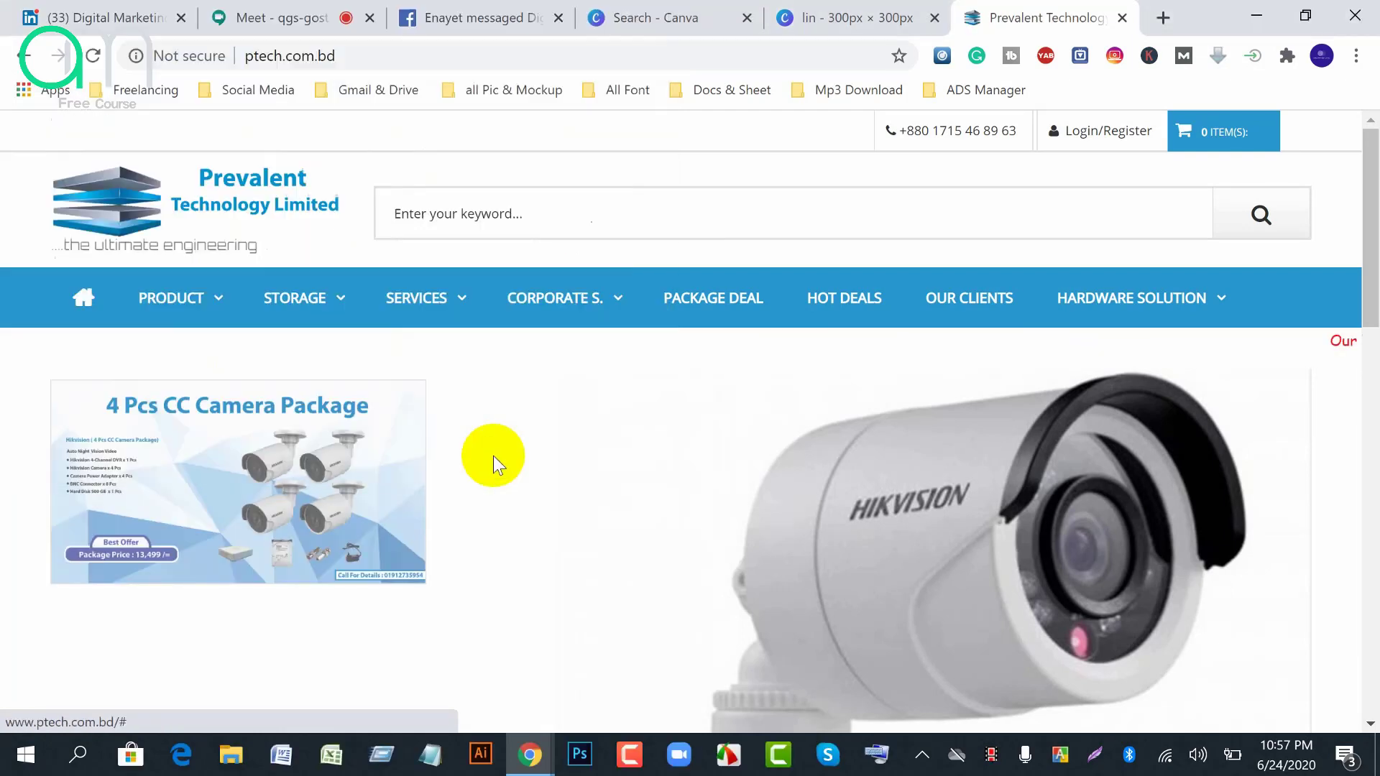
{"action": "mouse_move", "coordinate": [529, 751]}
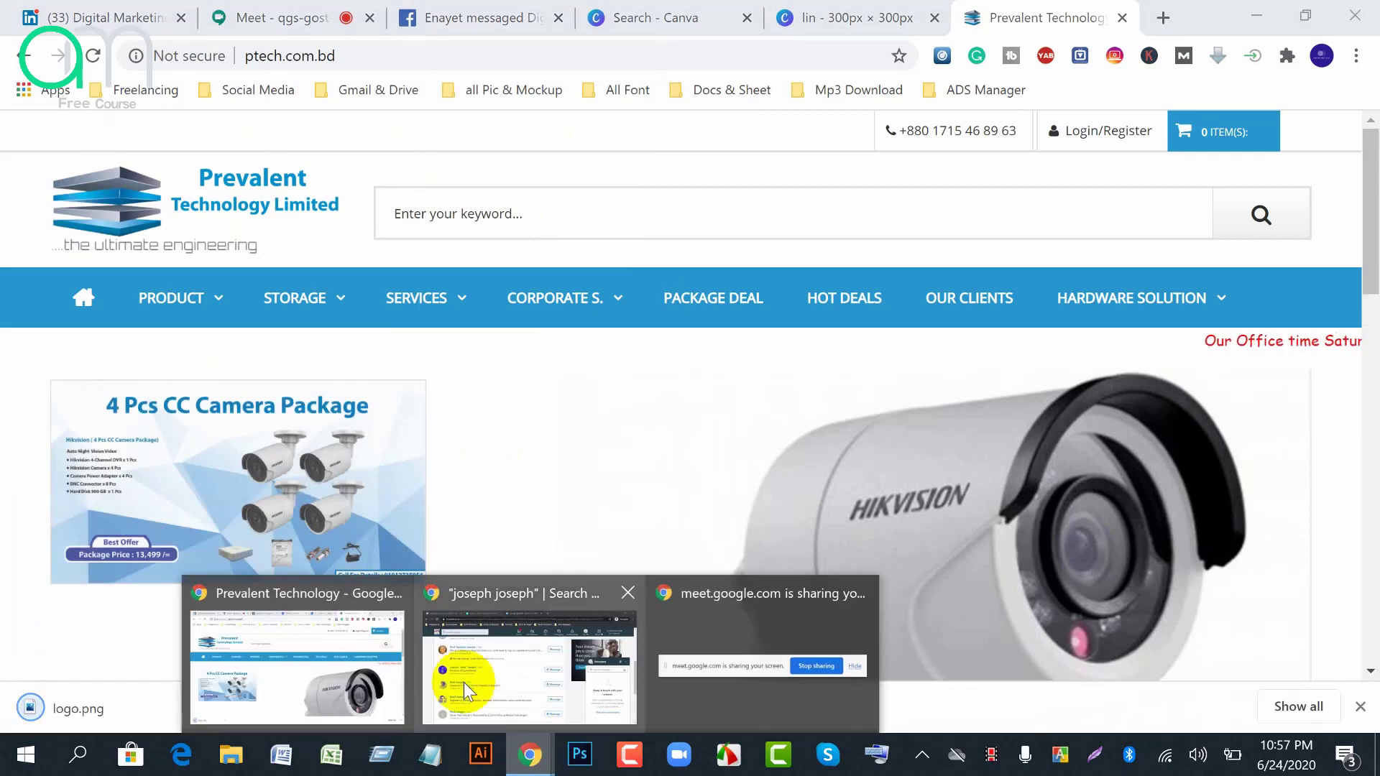
{"action": "mouse_move", "coordinate": [454, 650]}
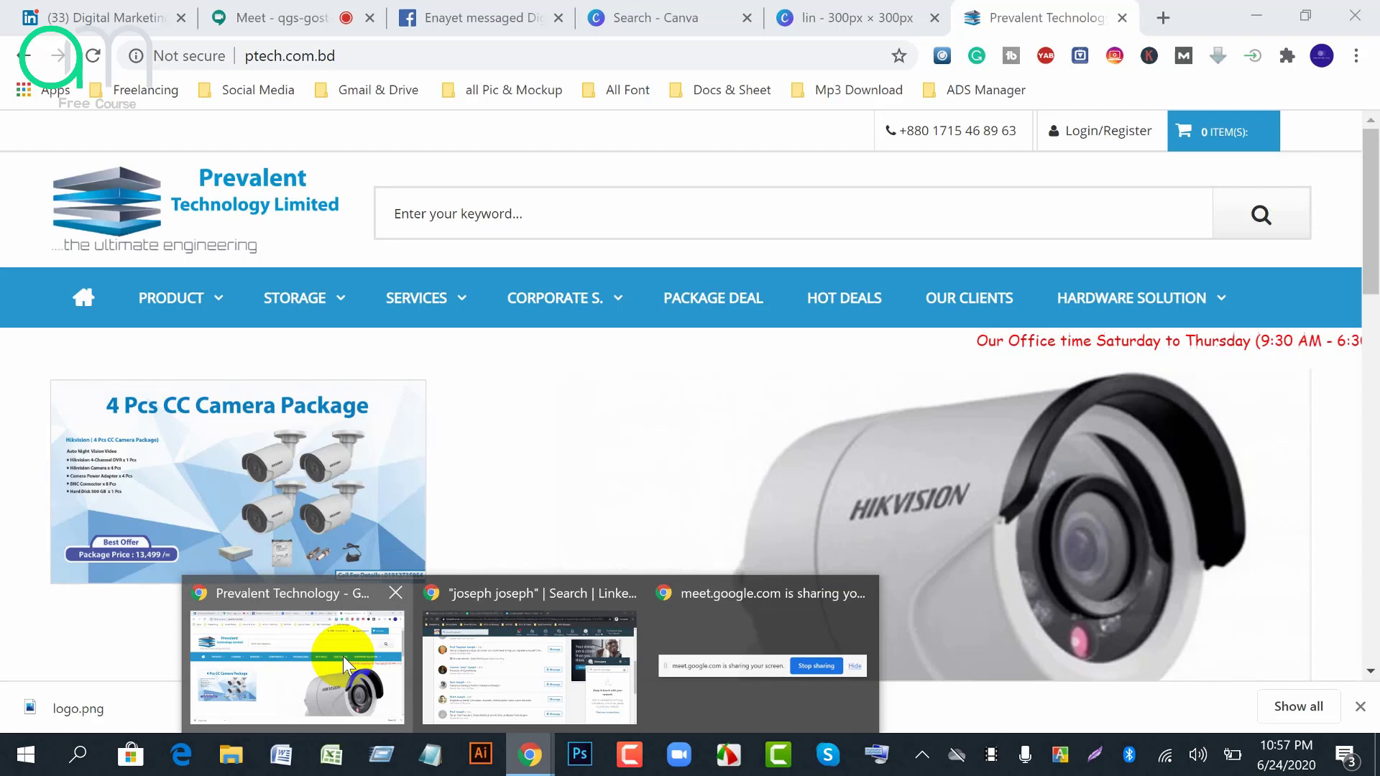
From the Canva home page, clear the old search and search templates for 'logo'
{"action": "left_click", "coordinate": [345, 657]}
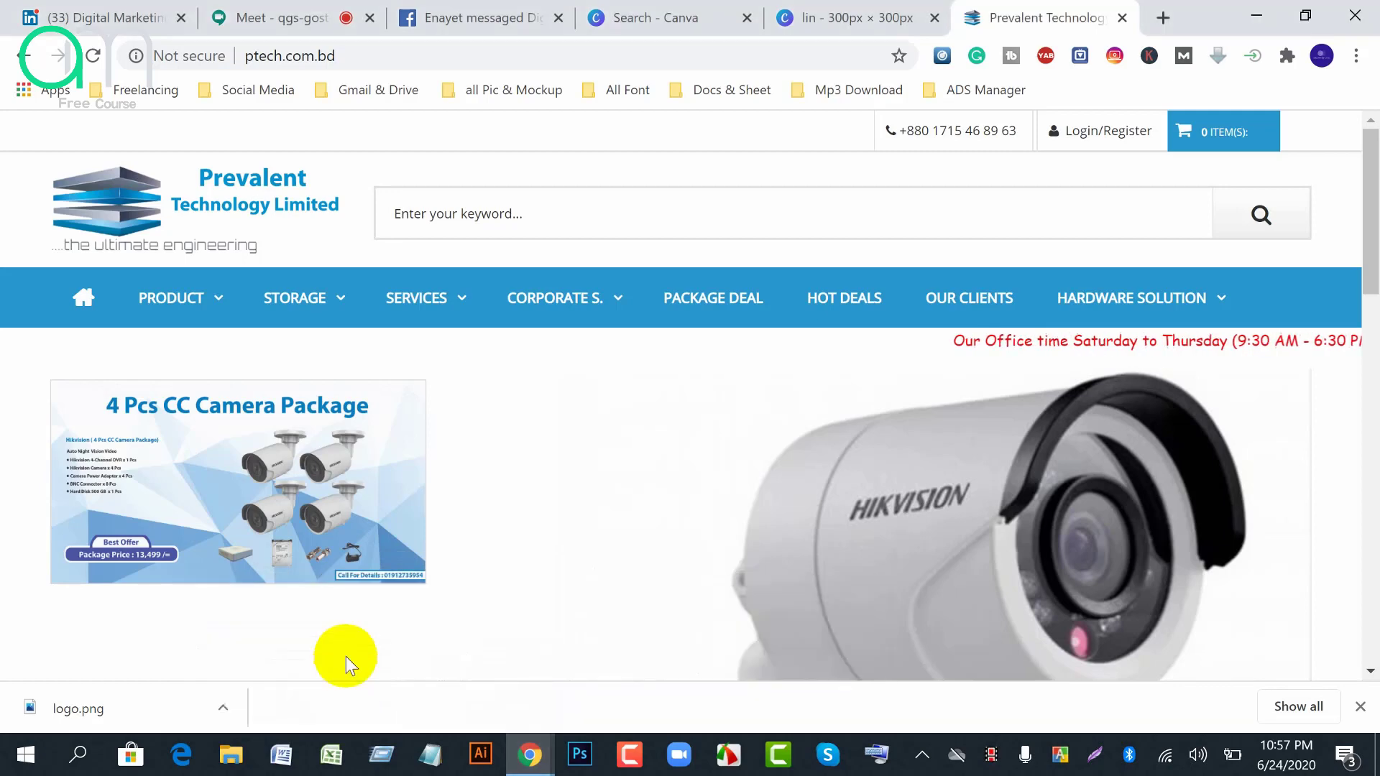
{"action": "left_click", "coordinate": [649, 19]}
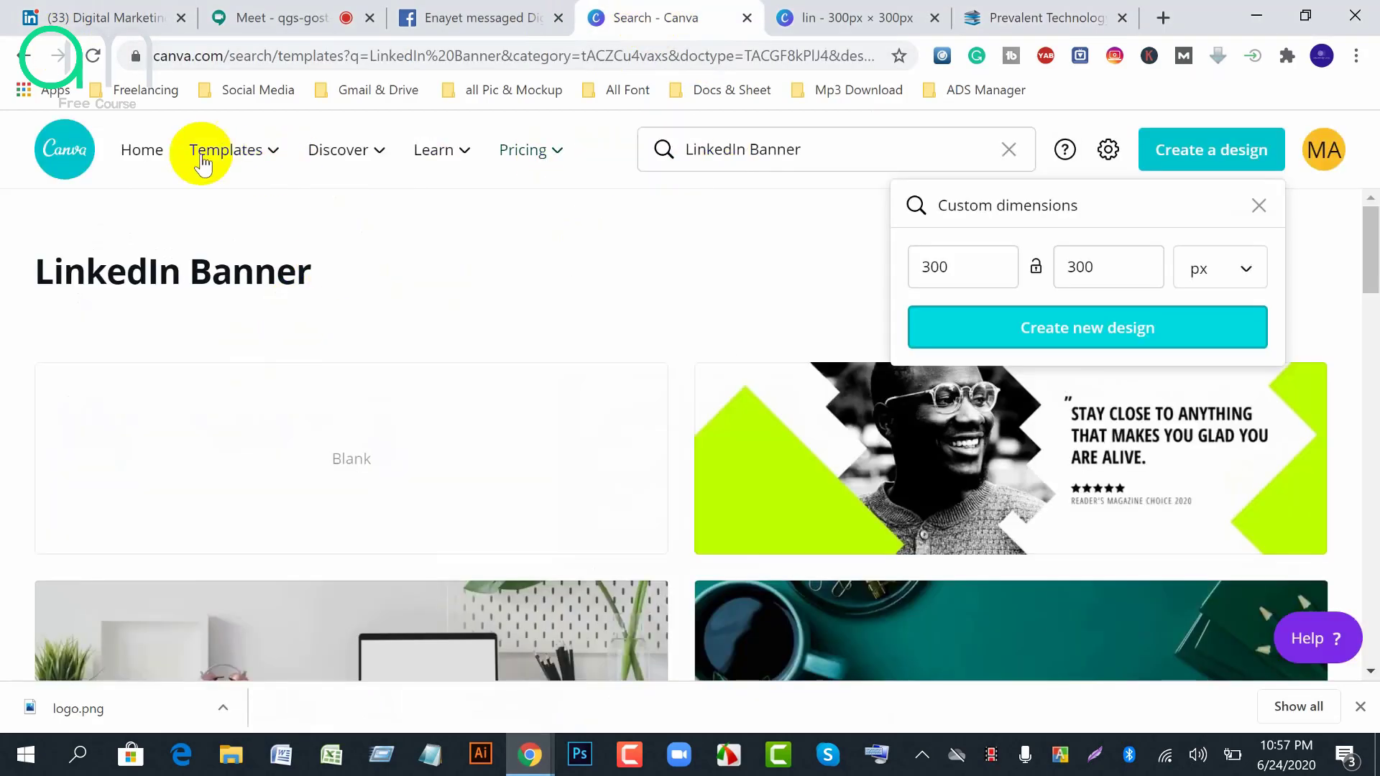
{"action": "left_click", "coordinate": [167, 154]}
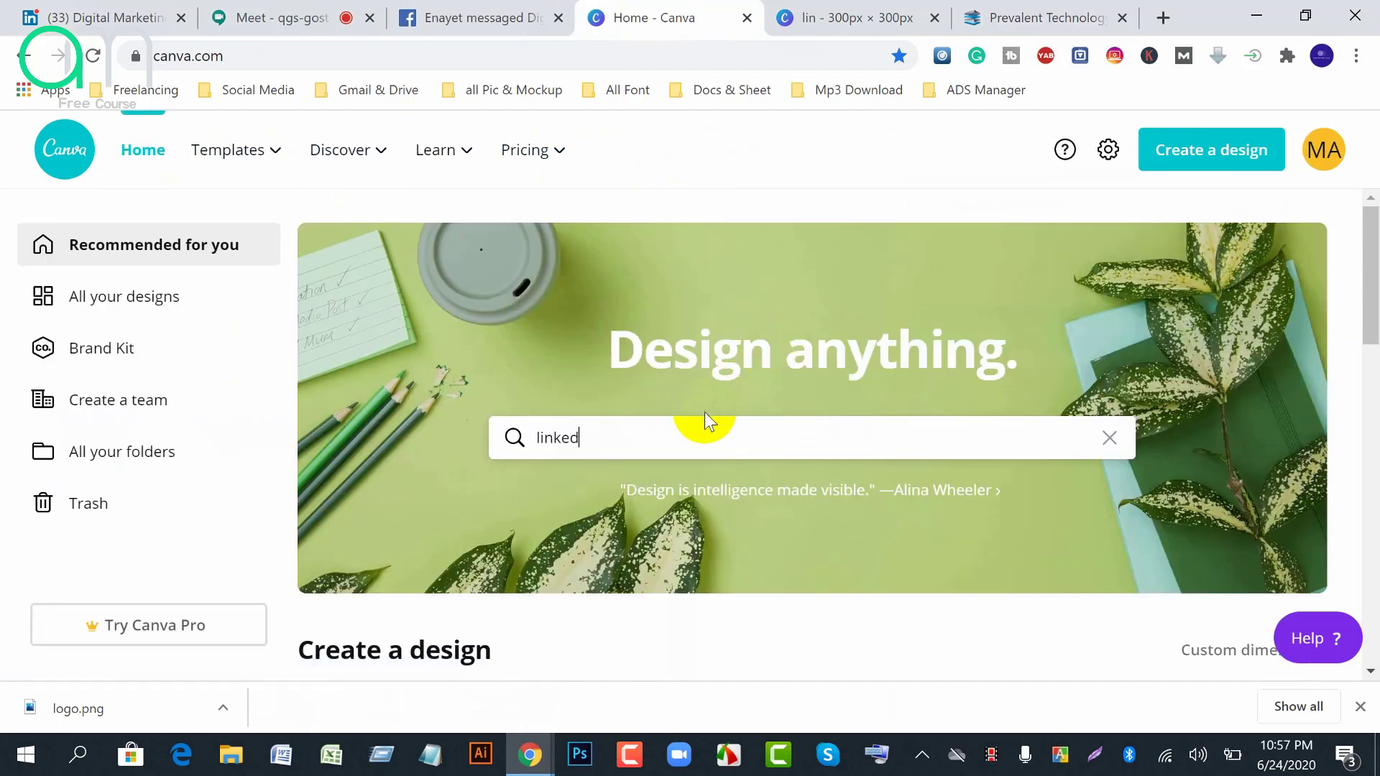
{"action": "key", "text": "BackSpace"}
{"action": "key", "text": "BackSpace"}
{"action": "key", "text": "BackSpace"}
{"action": "key", "text": "BackSpace"}
{"action": "key", "text": "BackSpace"}
{"action": "key", "text": "BackSpace"}
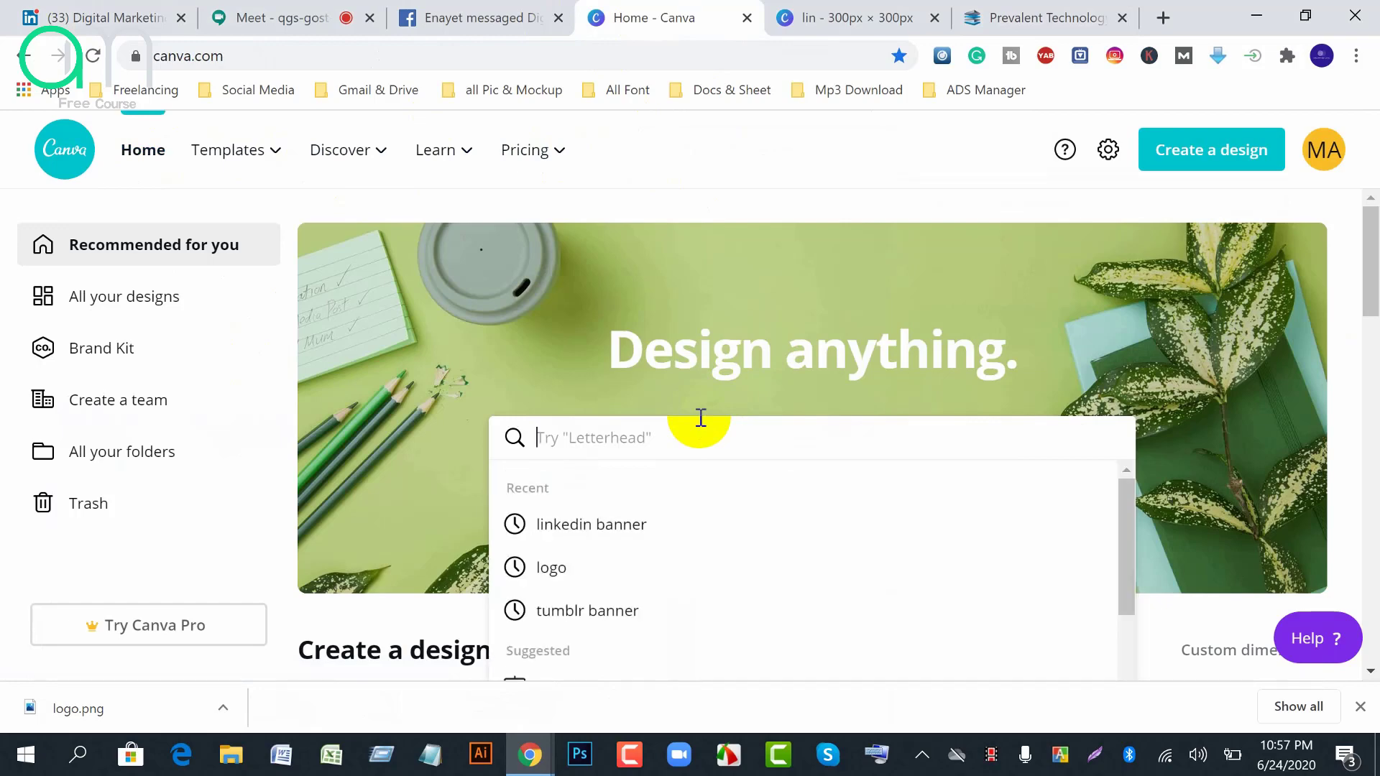
{"action": "left_click", "coordinate": [550, 567]}
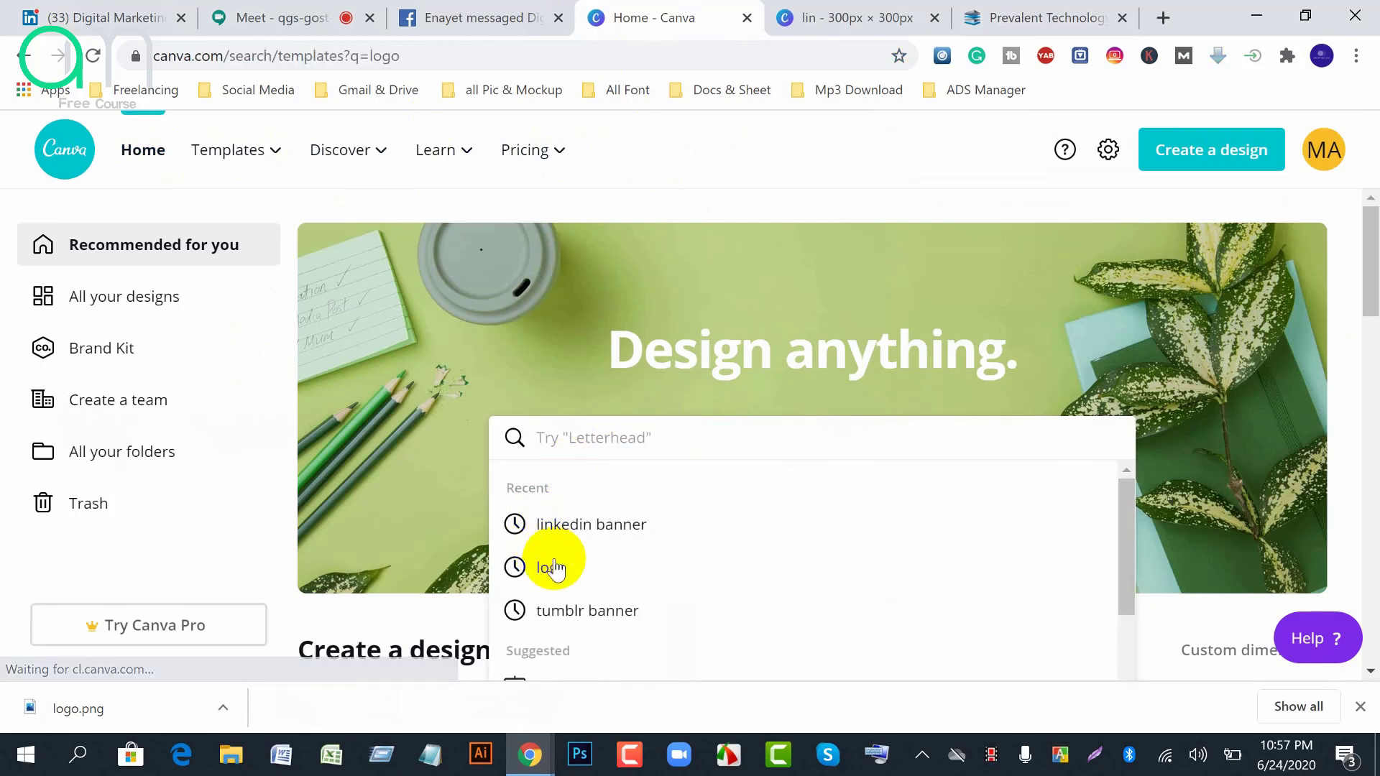
Glance over the ptech.com.bd website, then return to Canva's logo search results
{"action": "left_click", "coordinate": [989, 16]}
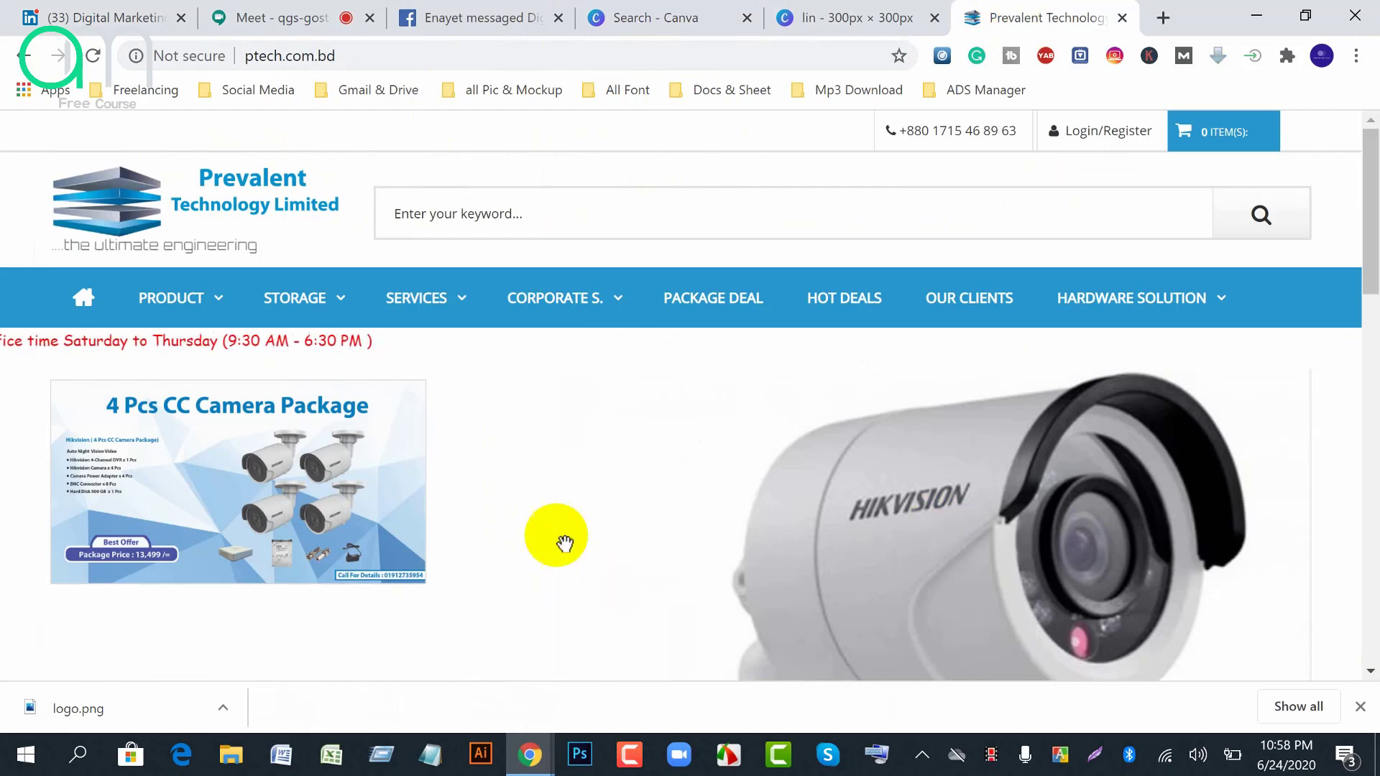
{"action": "scroll", "coordinate": [770, 569], "scroll_direction": "down", "scroll_amount": 2}
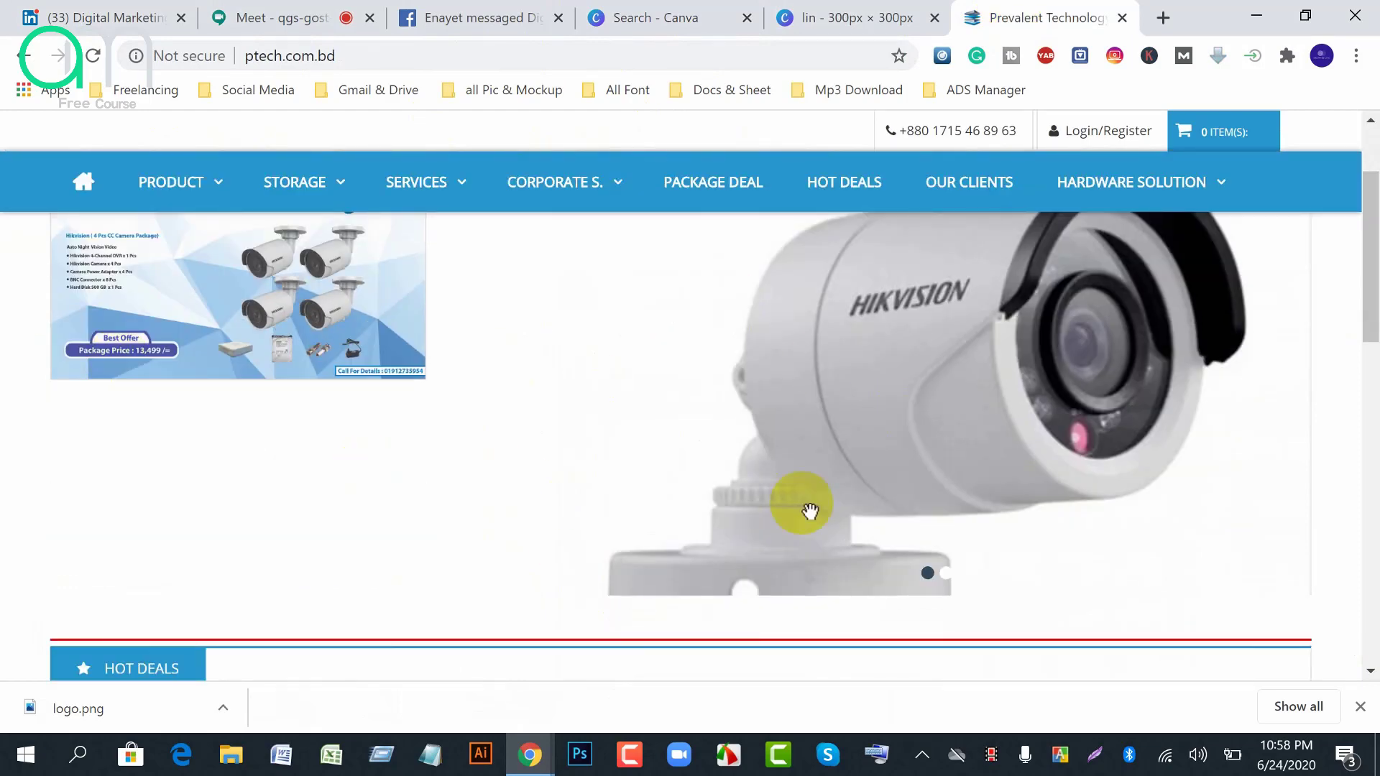
{"action": "scroll", "coordinate": [587, 532], "scroll_direction": "down", "scroll_amount": 5}
{"action": "scroll", "coordinate": [721, 508], "scroll_direction": "up", "scroll_amount": 7}
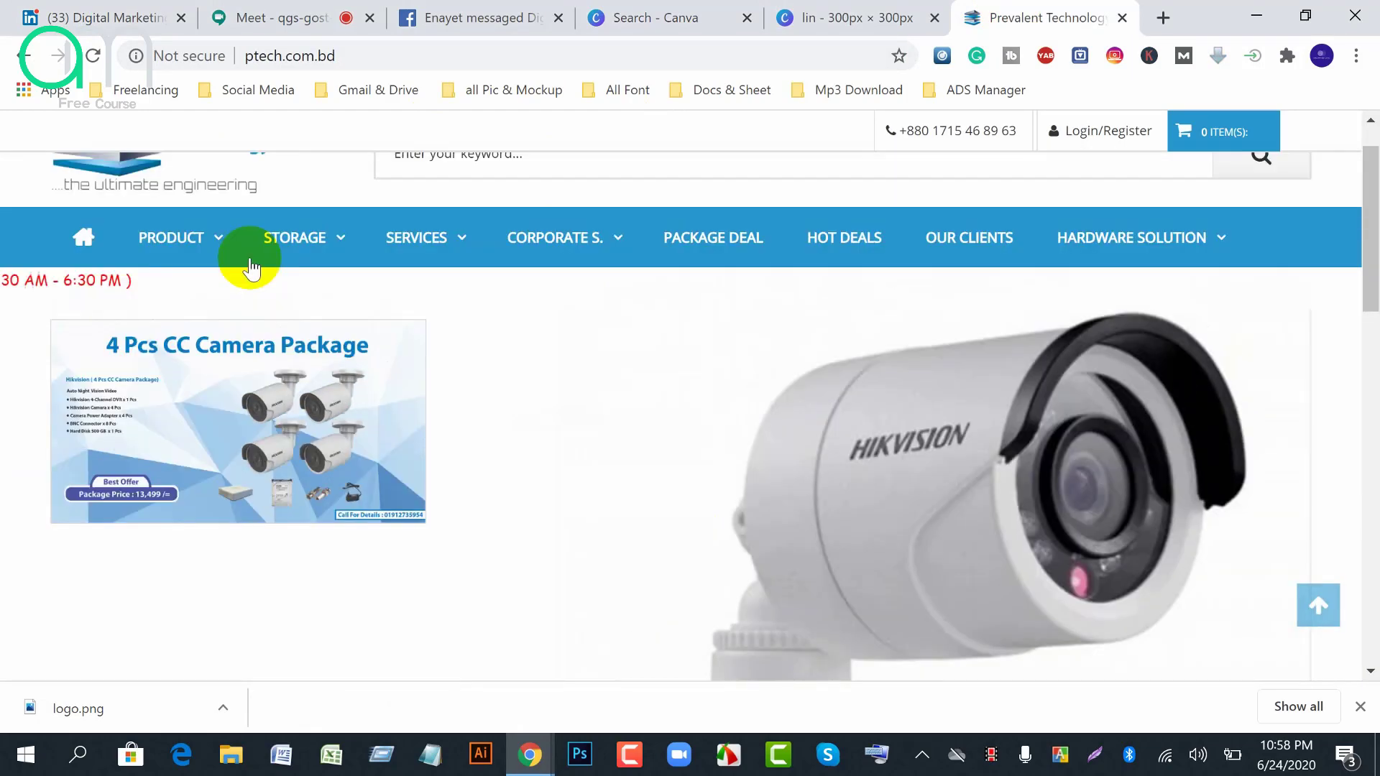
{"action": "mouse_move", "coordinate": [530, 755]}
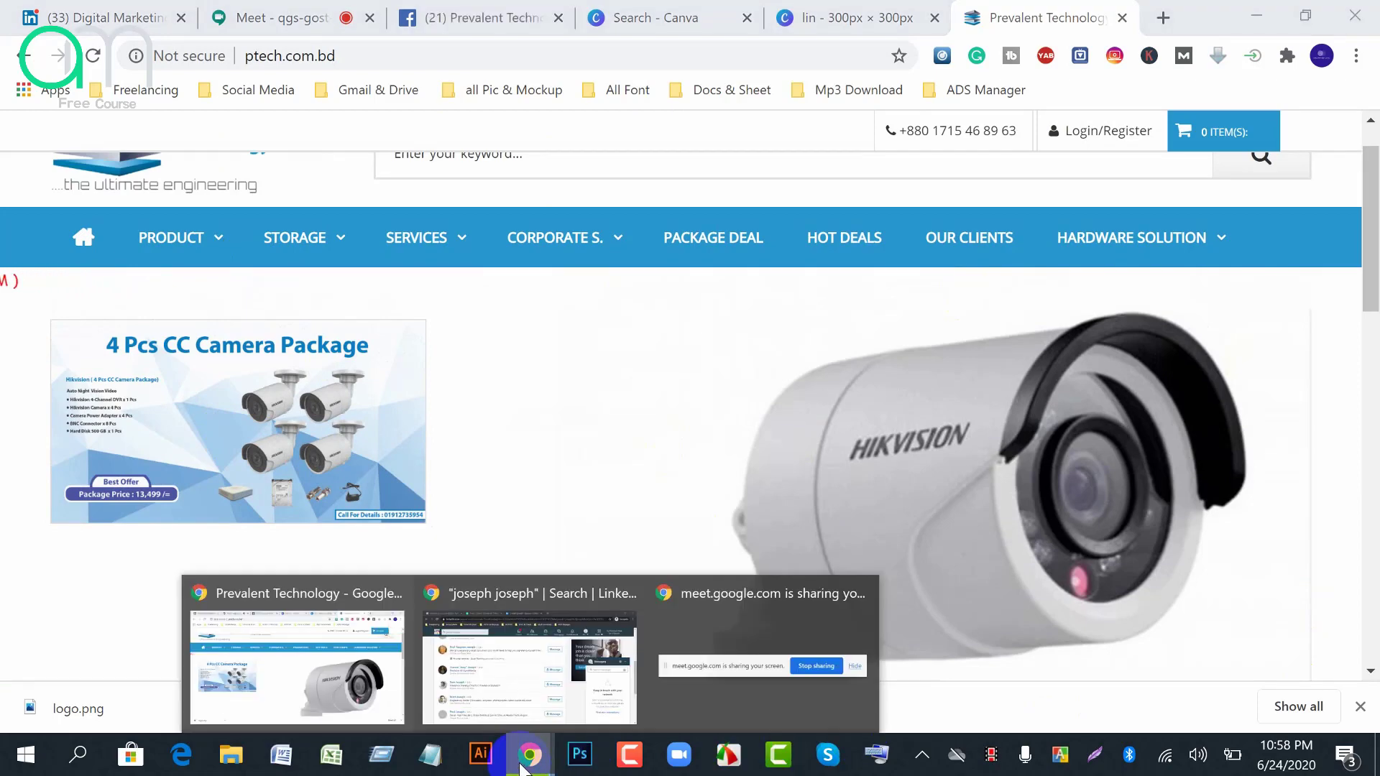
{"action": "left_click", "coordinate": [530, 676]}
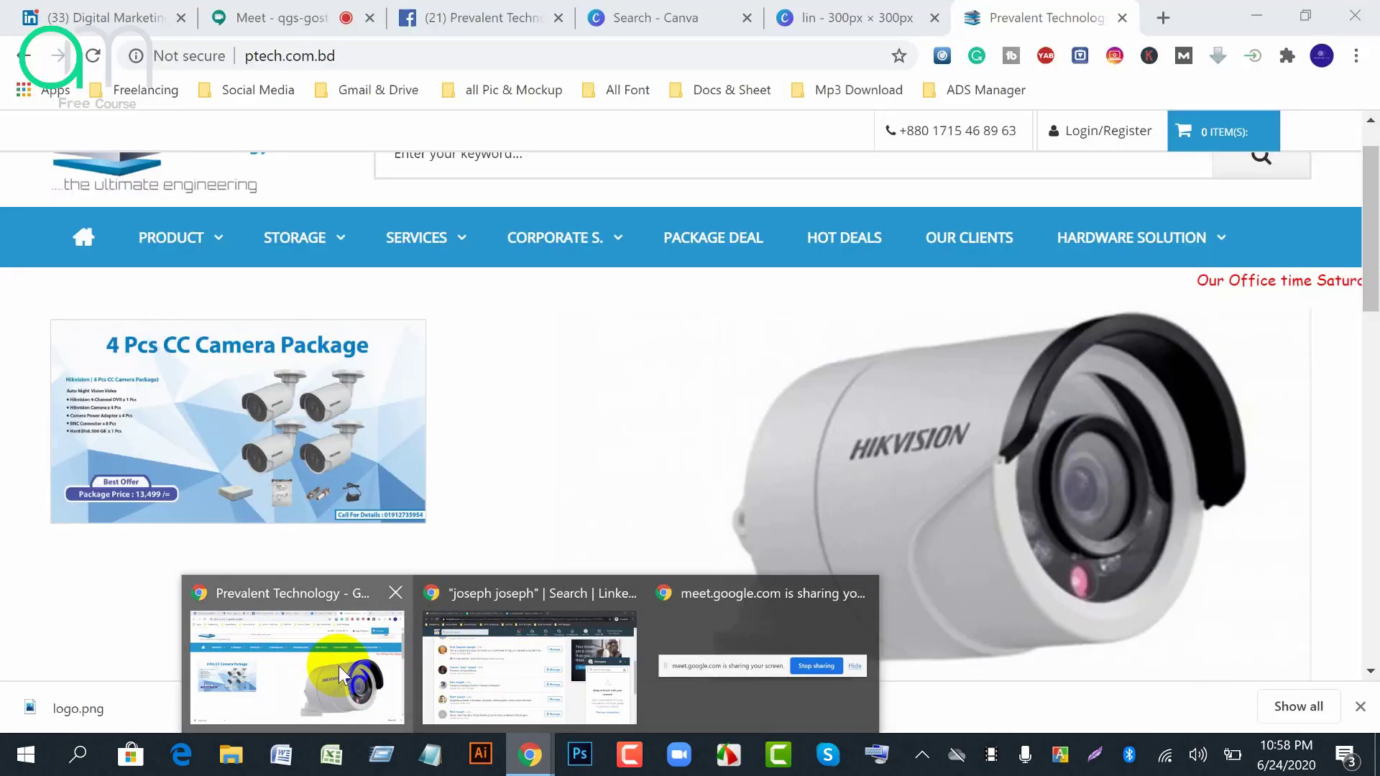
{"action": "left_click", "coordinate": [338, 666]}
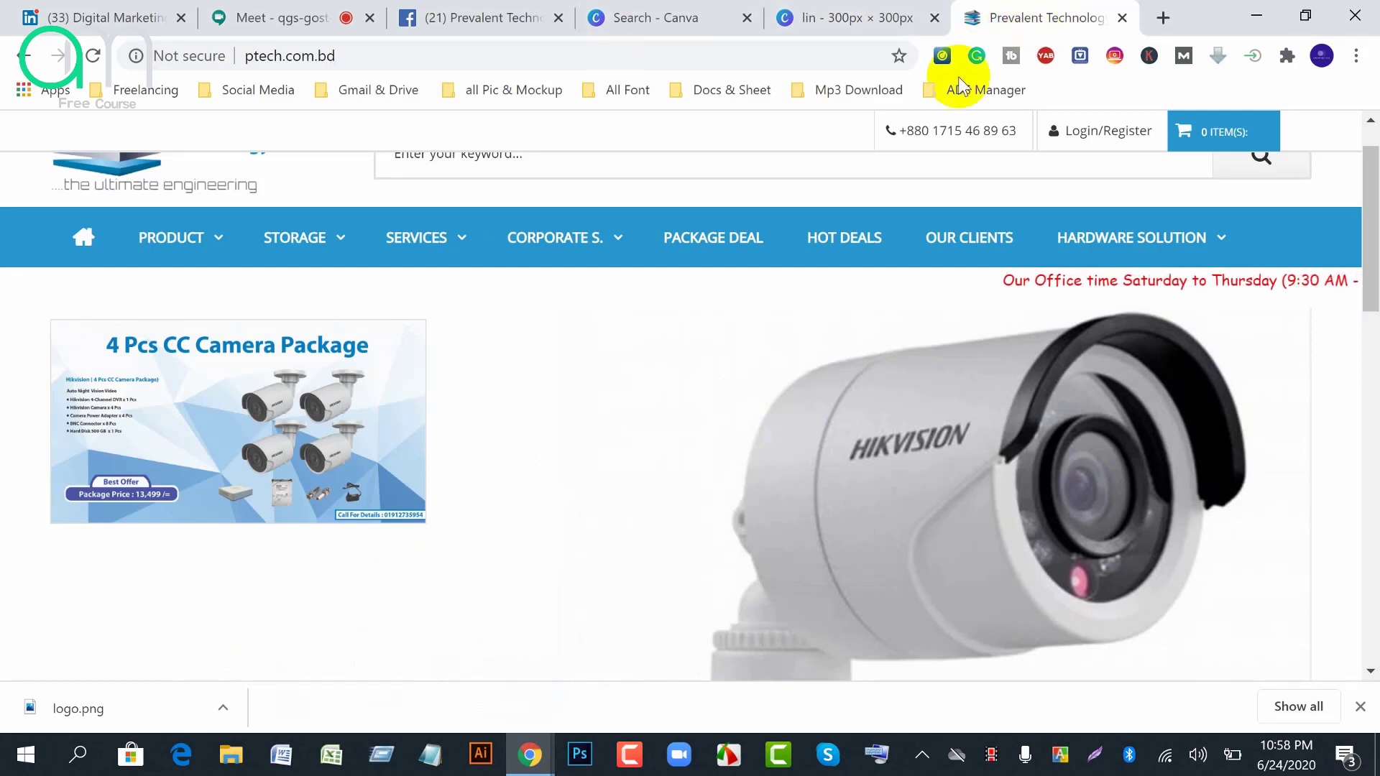
{"action": "scroll", "coordinate": [542, 475], "scroll_direction": "up", "scroll_amount": 1}
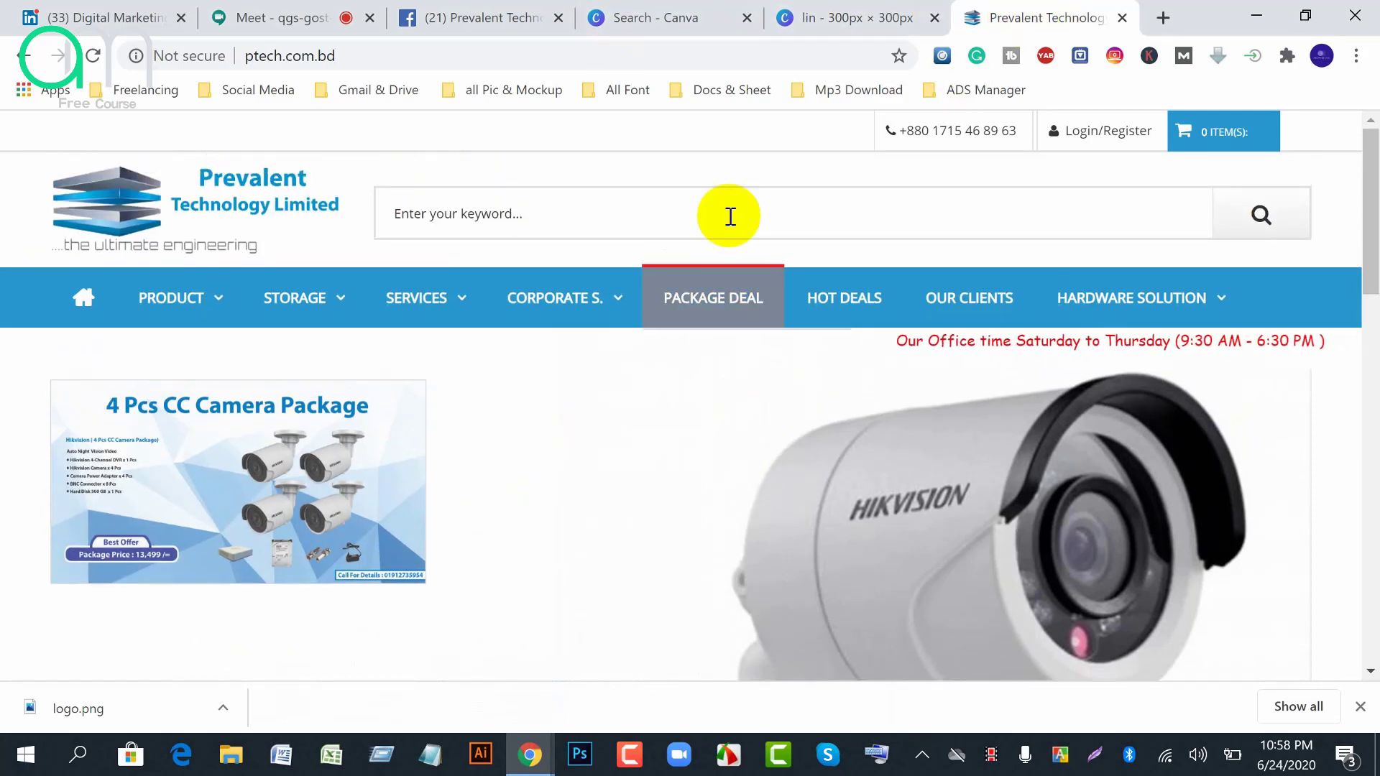
{"action": "left_click", "coordinate": [667, 19]}
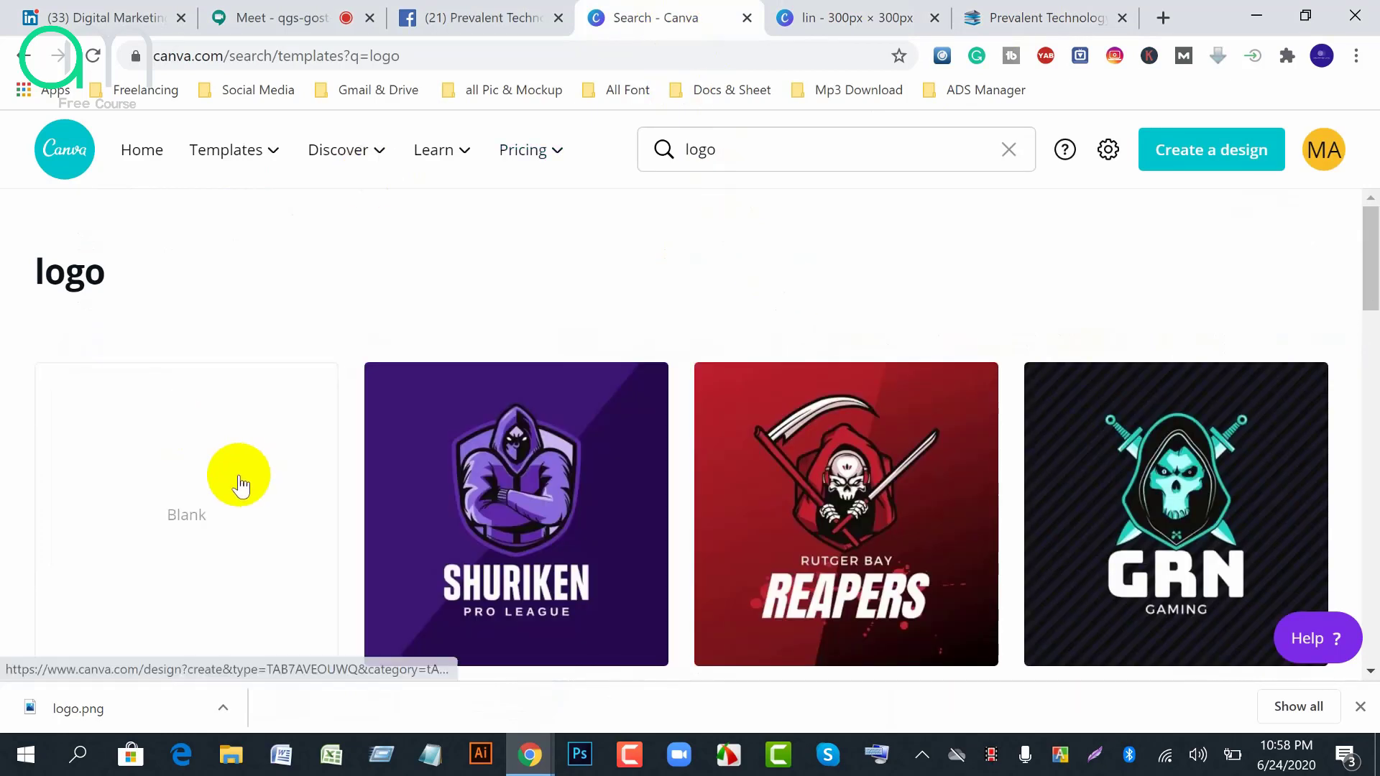
Open a Blank logo design in Canva, dismiss the downloads bar, and return to the LinkedIn post draft
{"action": "left_click", "coordinate": [238, 477]}
{"action": "left_click", "coordinate": [1360, 707]}
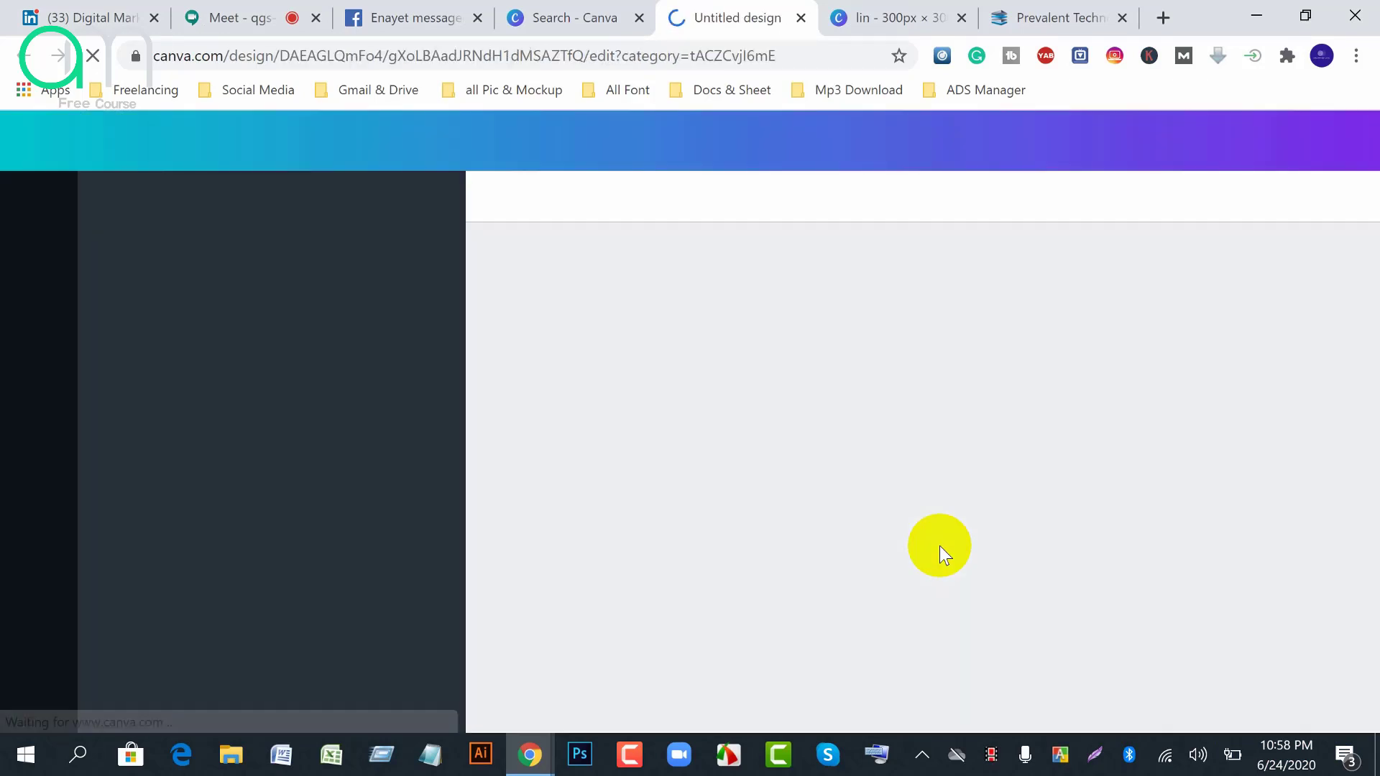
{"action": "left_click", "coordinate": [282, 532]}
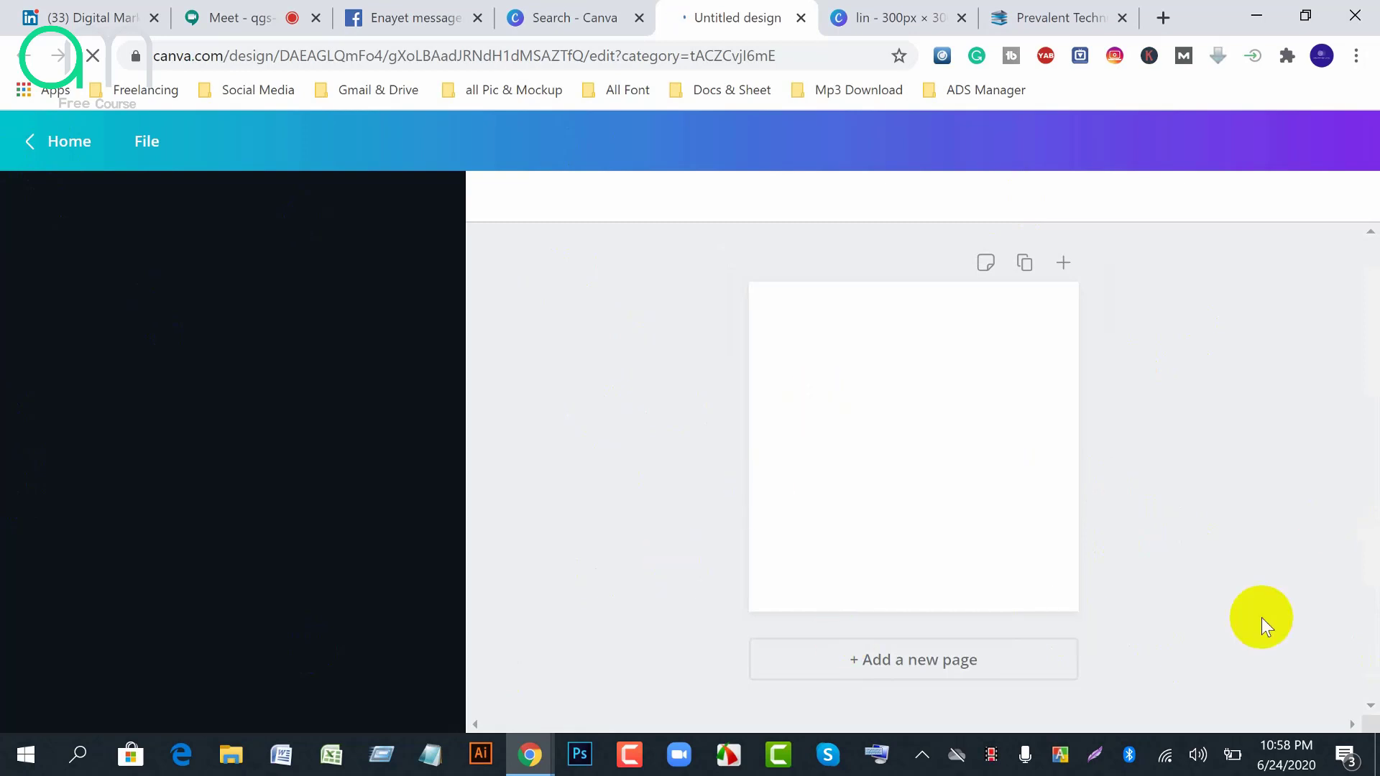
{"action": "left_click", "coordinate": [66, 20]}
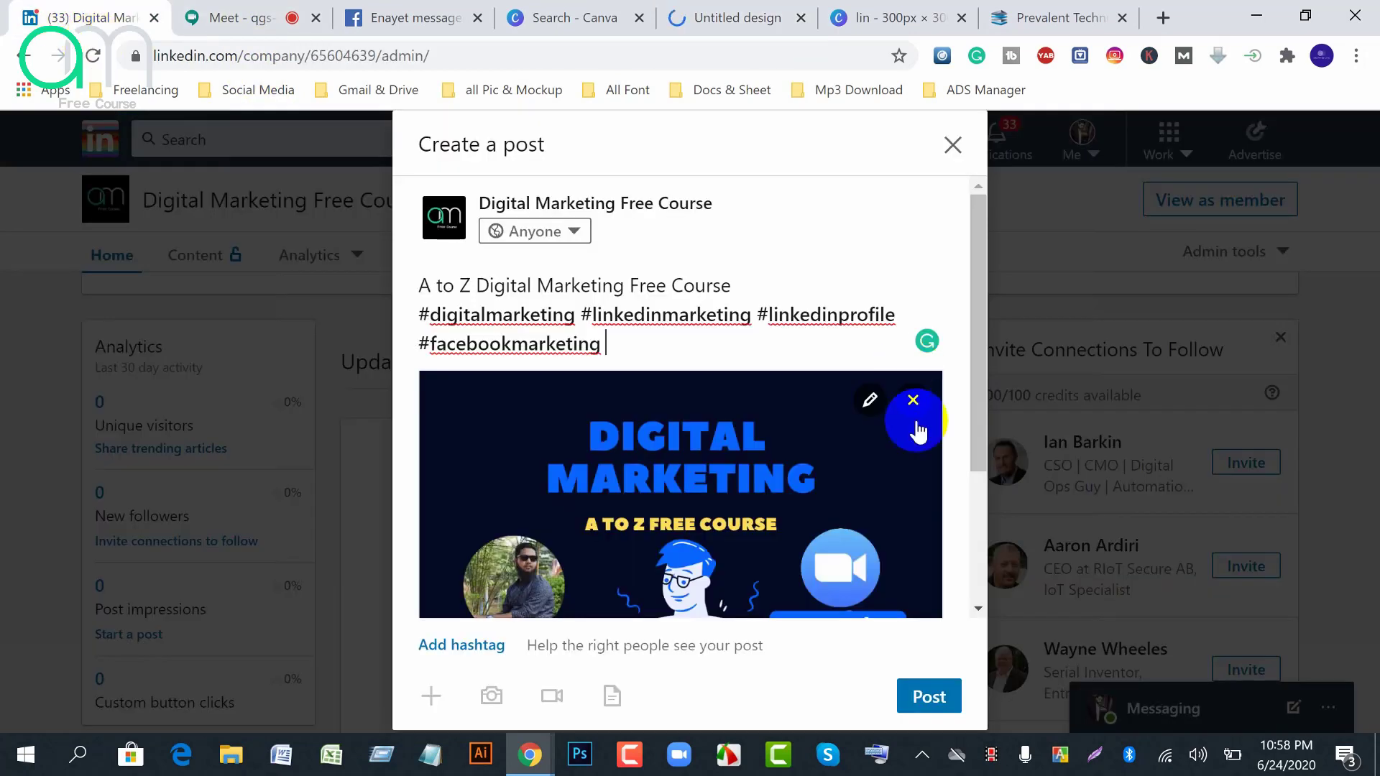
Post the Digital Marketing Free Course update, dismiss the success notice, and review it
{"action": "left_click", "coordinate": [927, 697]}
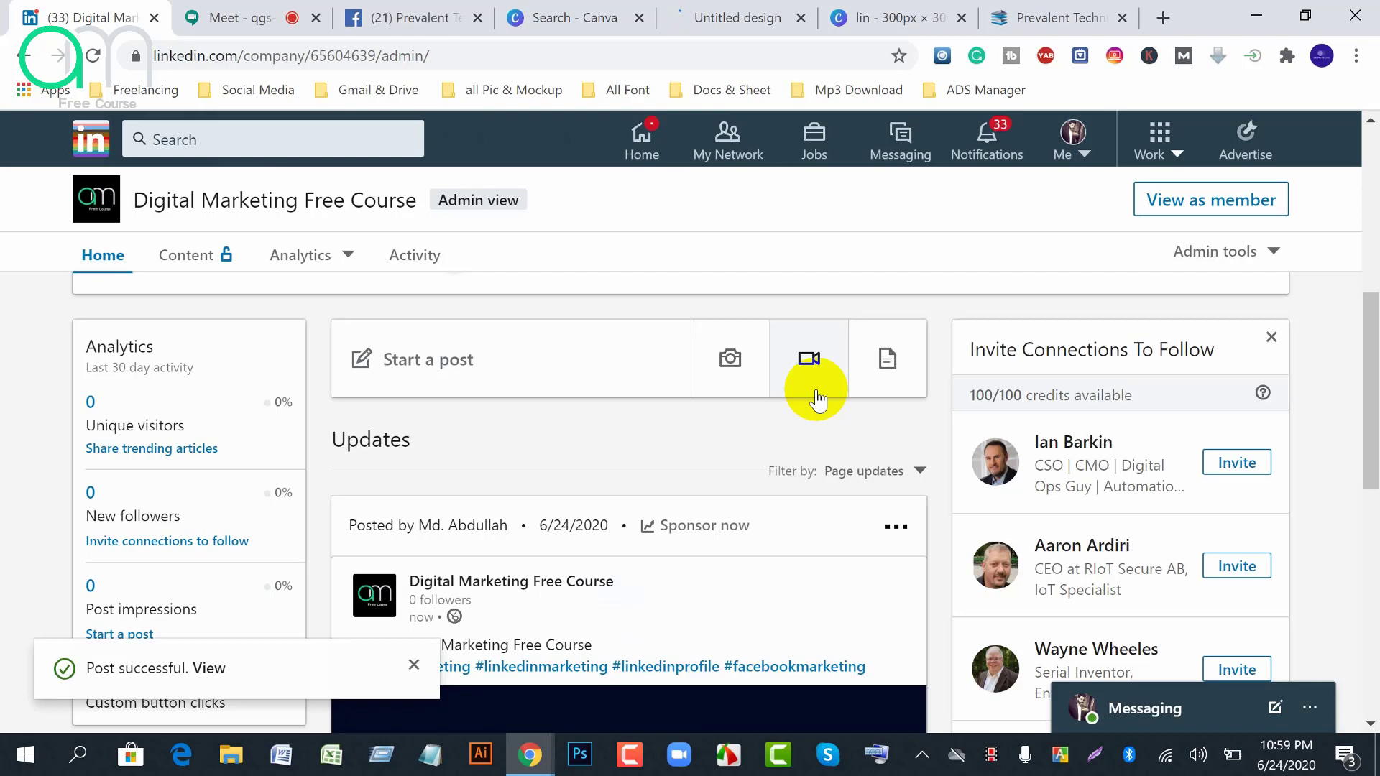
{"action": "scroll", "coordinate": [832, 580], "scroll_direction": "down", "scroll_amount": 6}
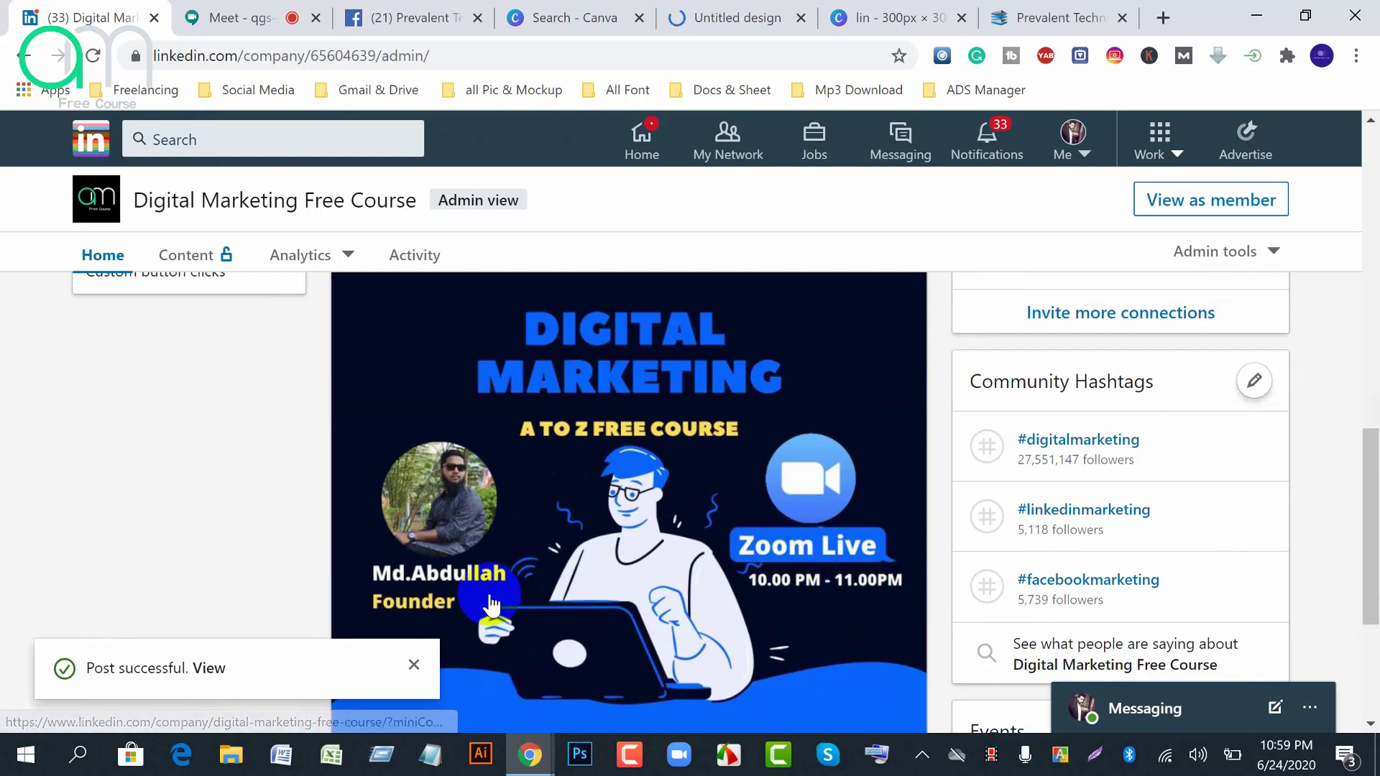
{"action": "scroll", "coordinate": [926, 586], "scroll_direction": "down", "scroll_amount": 4}
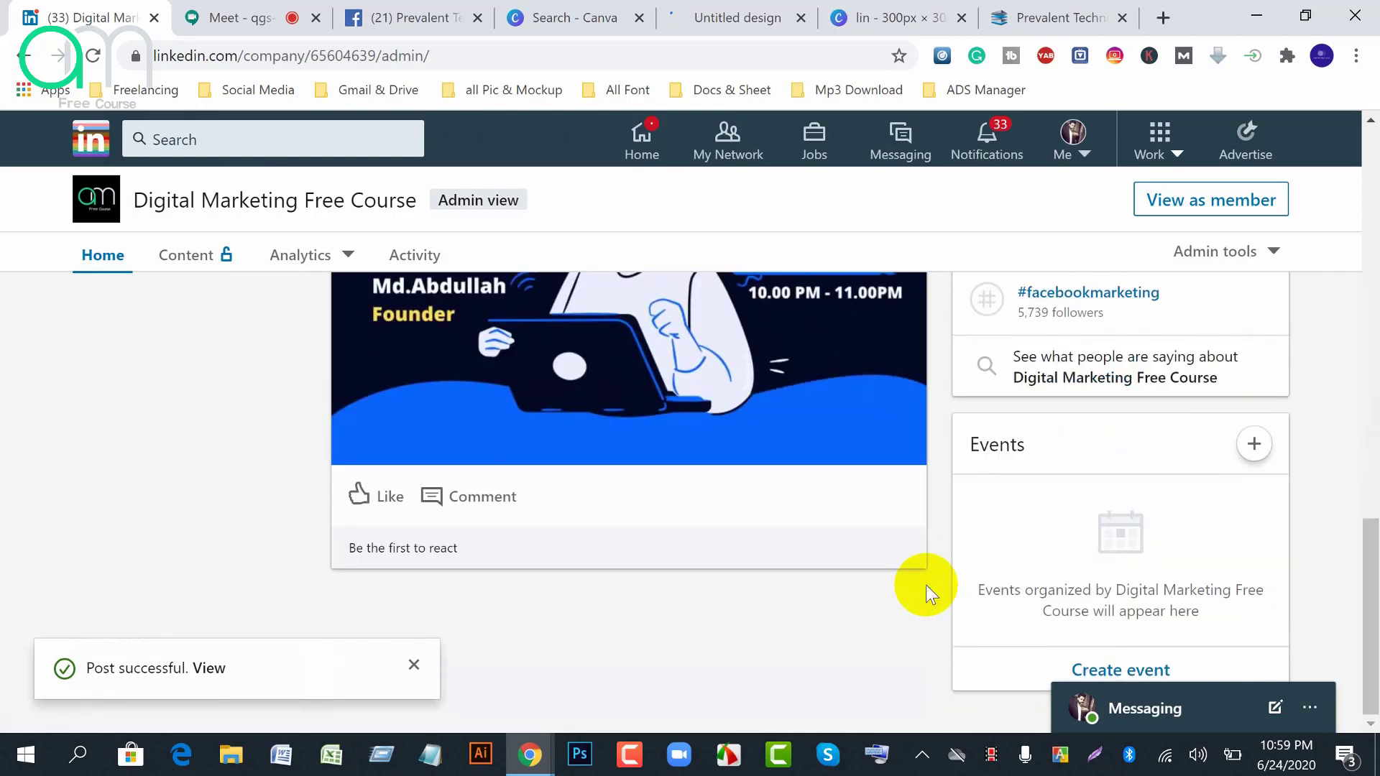
{"action": "left_click", "coordinate": [418, 666]}
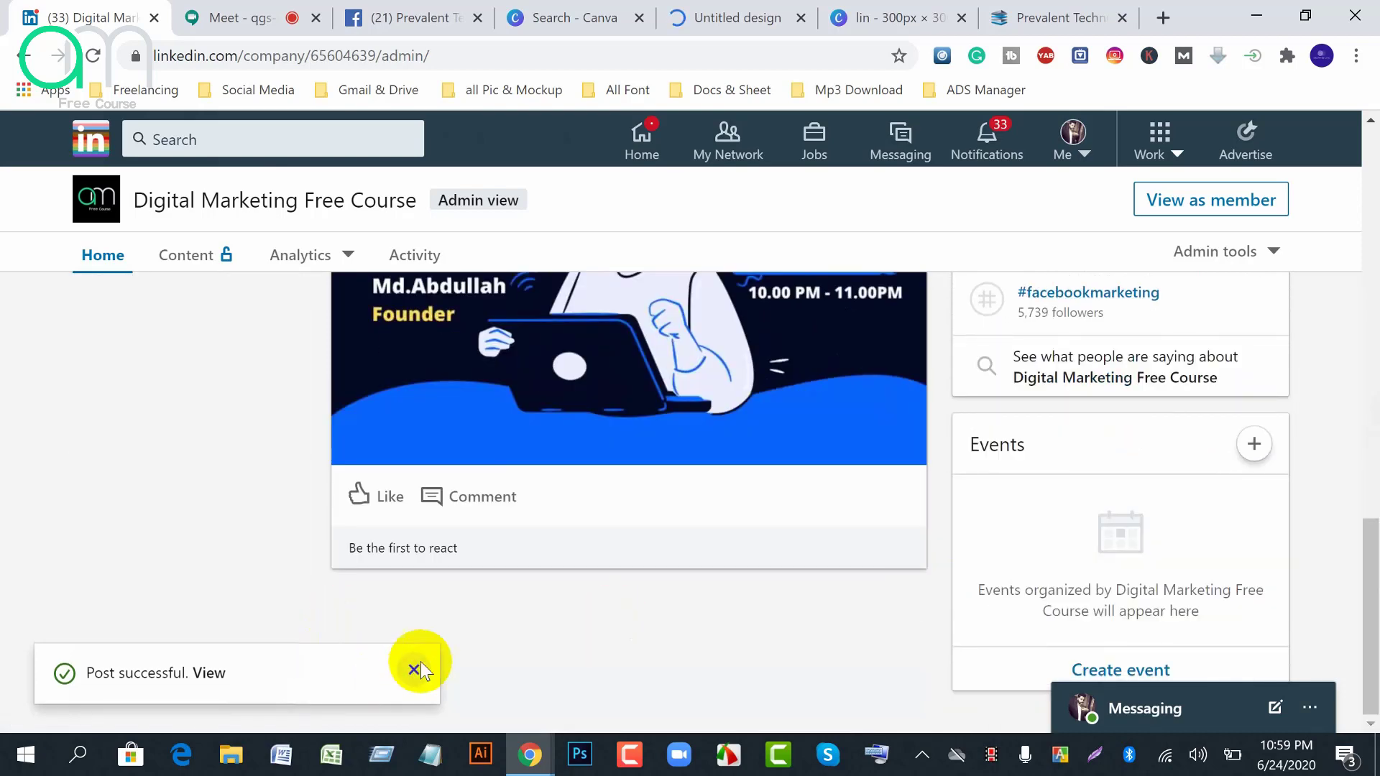
{"action": "scroll", "coordinate": [696, 624], "scroll_direction": "up", "scroll_amount": 6}
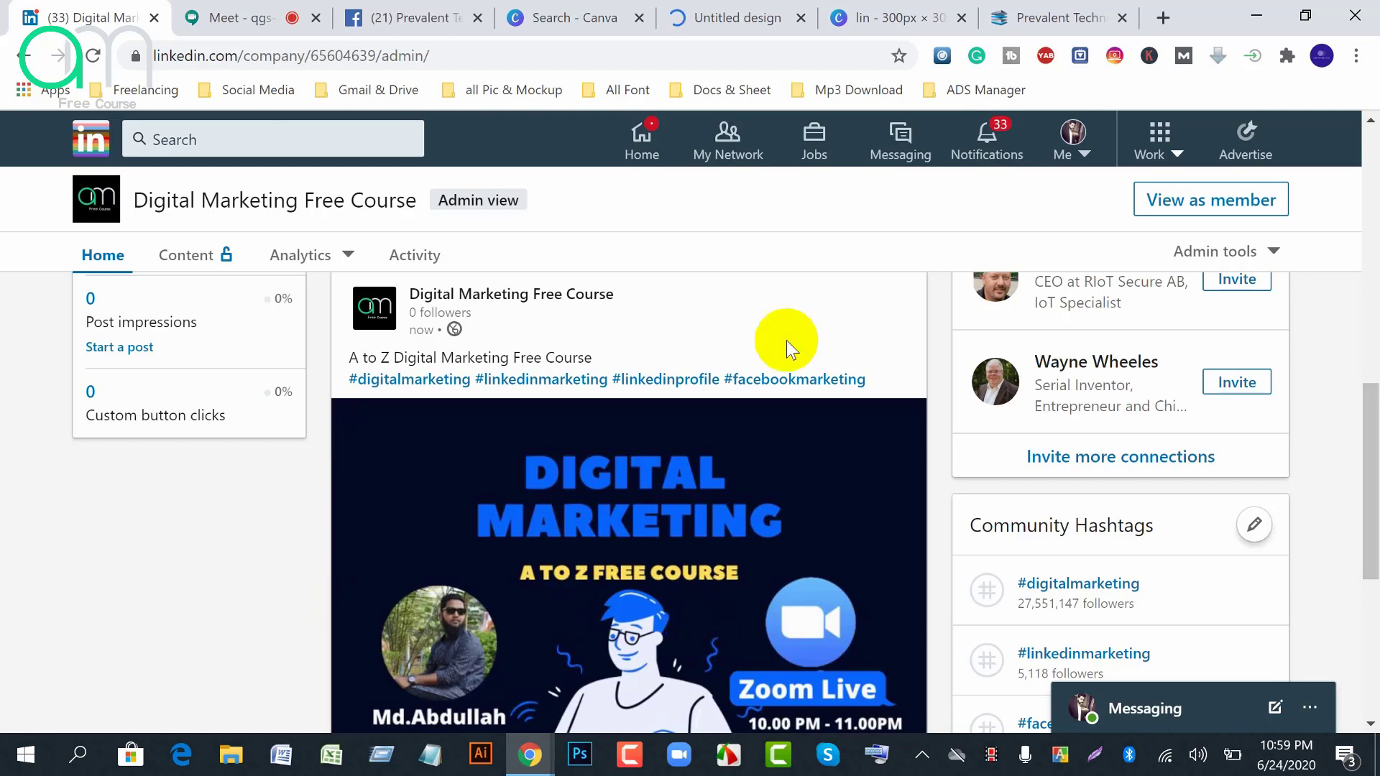
{"action": "scroll", "coordinate": [950, 583], "scroll_direction": "down", "scroll_amount": 4}
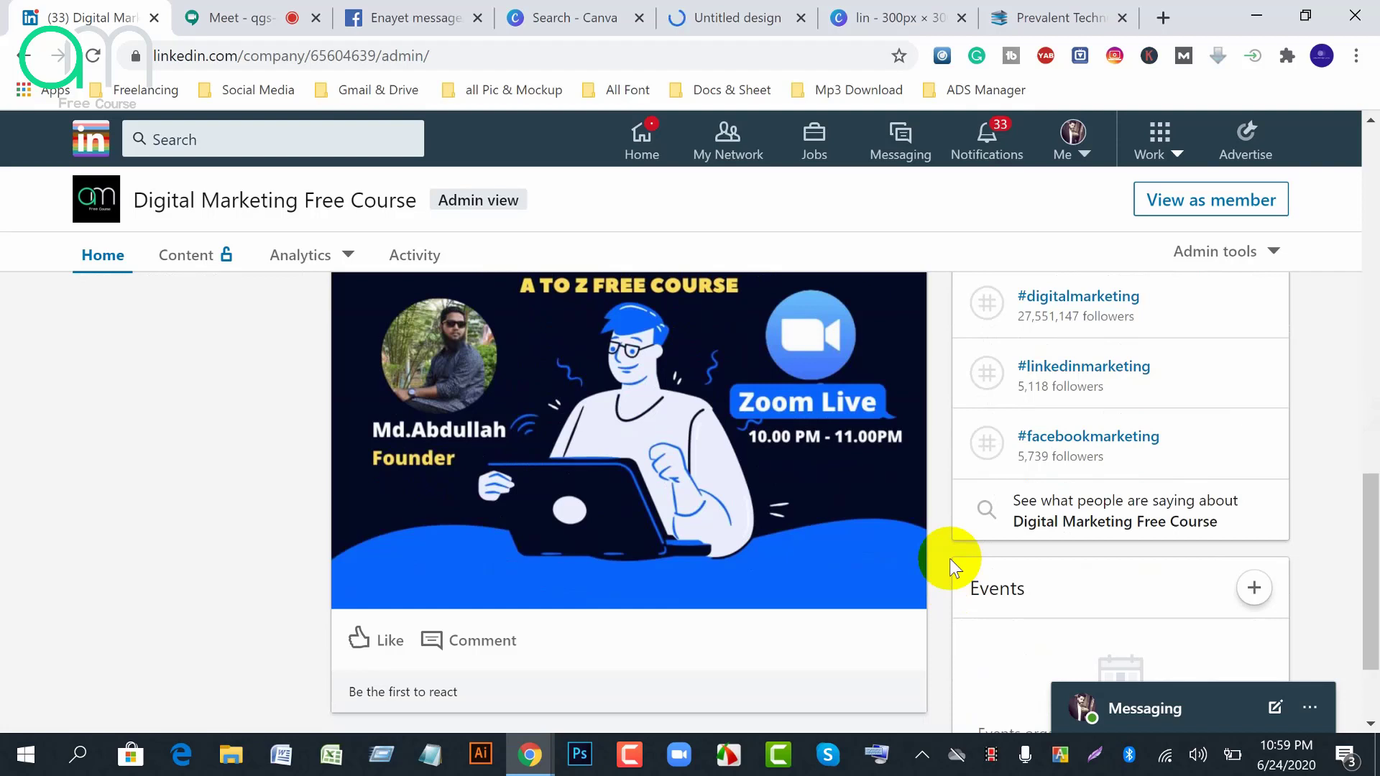
{"action": "left_click", "coordinate": [732, 24]}
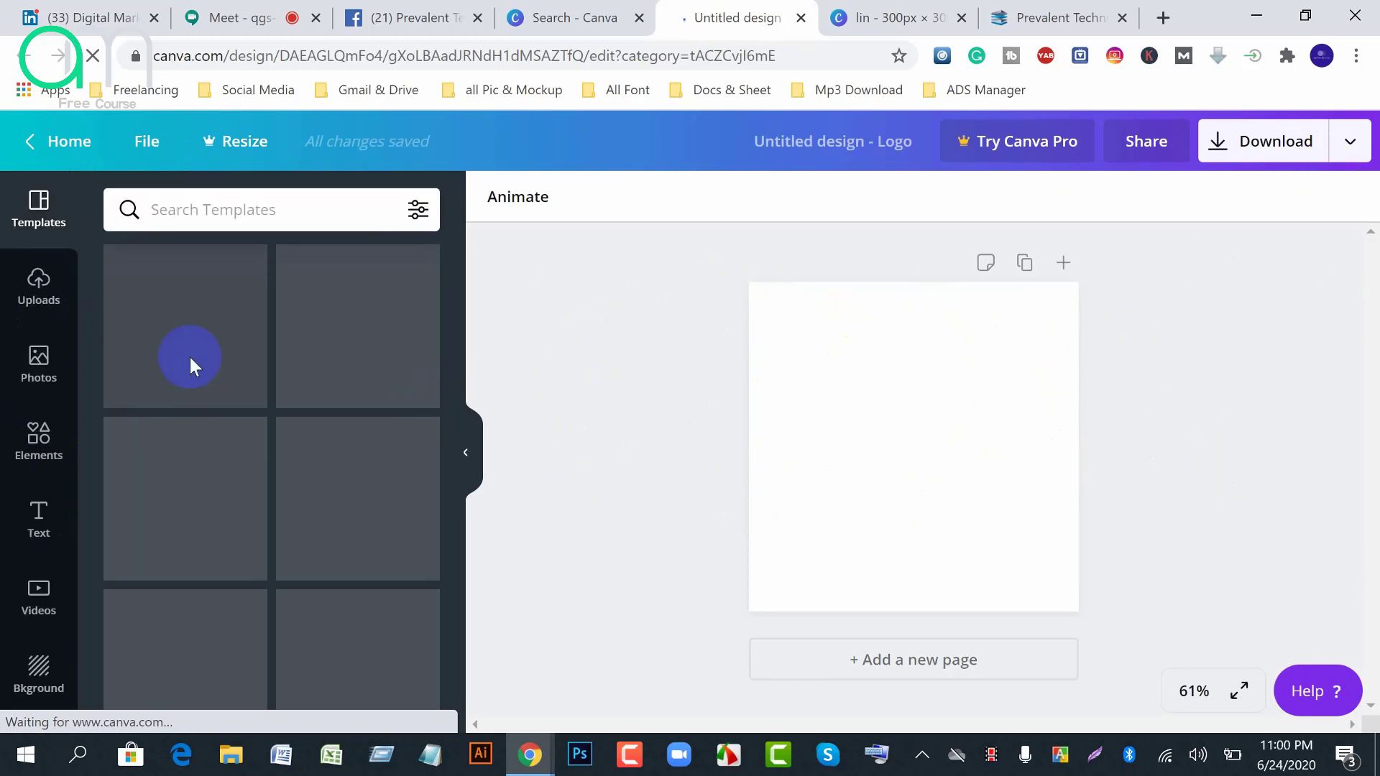
Upload the 'logo' image from New Volume (F:) into Canva's Uploads
{"action": "left_click", "coordinate": [42, 295]}
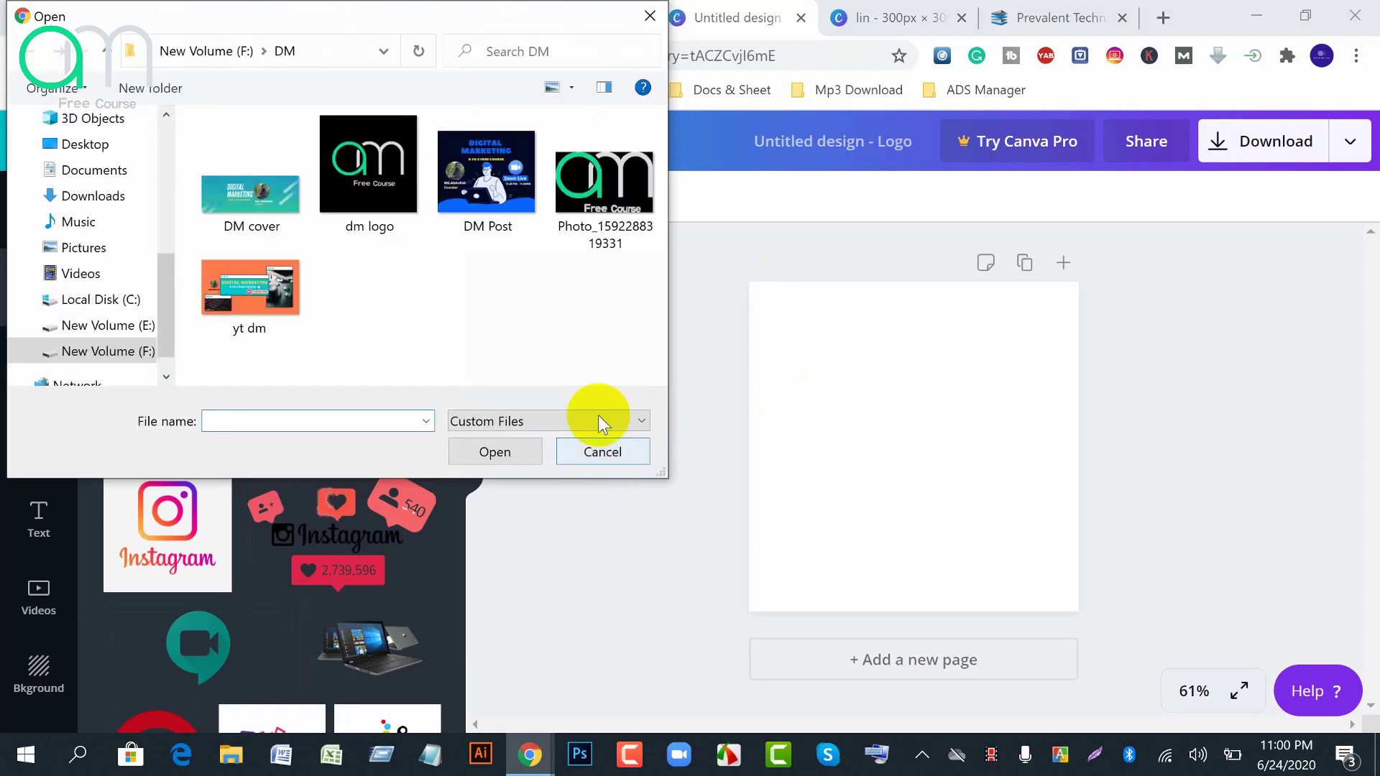
{"action": "left_click", "coordinate": [109, 49]}
{"action": "scroll", "coordinate": [387, 341], "scroll_direction": "down", "scroll_amount": 10}
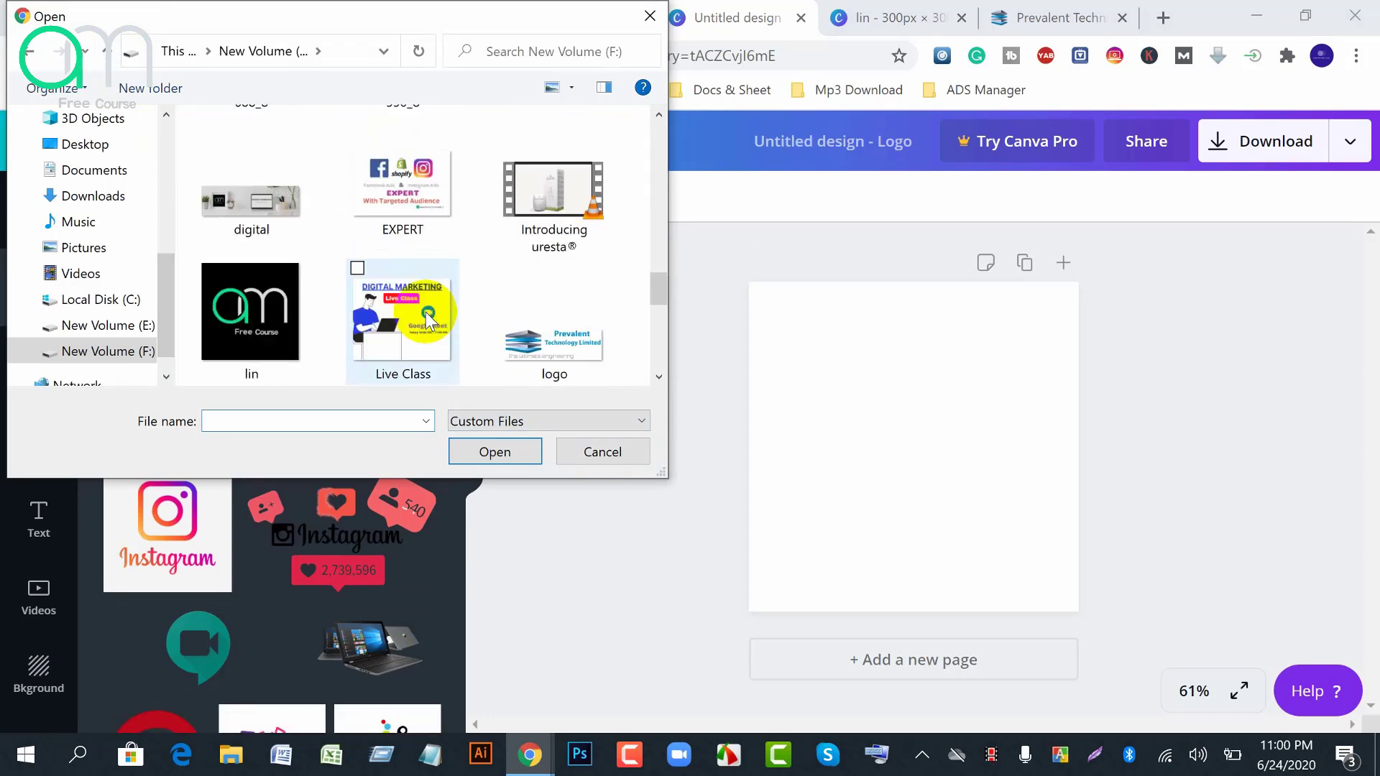
{"action": "scroll", "coordinate": [429, 322], "scroll_direction": "down", "scroll_amount": 6}
{"action": "scroll", "coordinate": [429, 321], "scroll_direction": "up", "scroll_amount": 3}
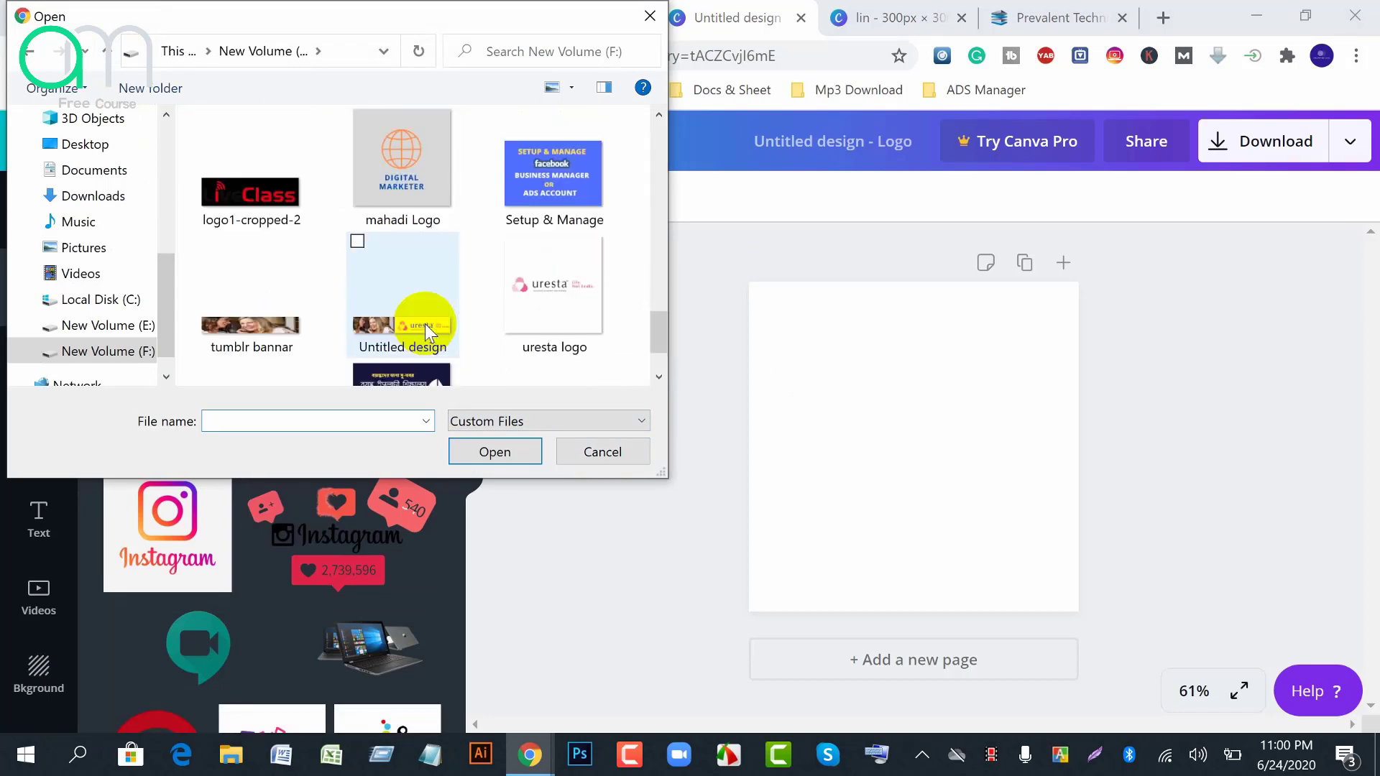
{"action": "scroll", "coordinate": [425, 325], "scroll_direction": "up", "scroll_amount": 2}
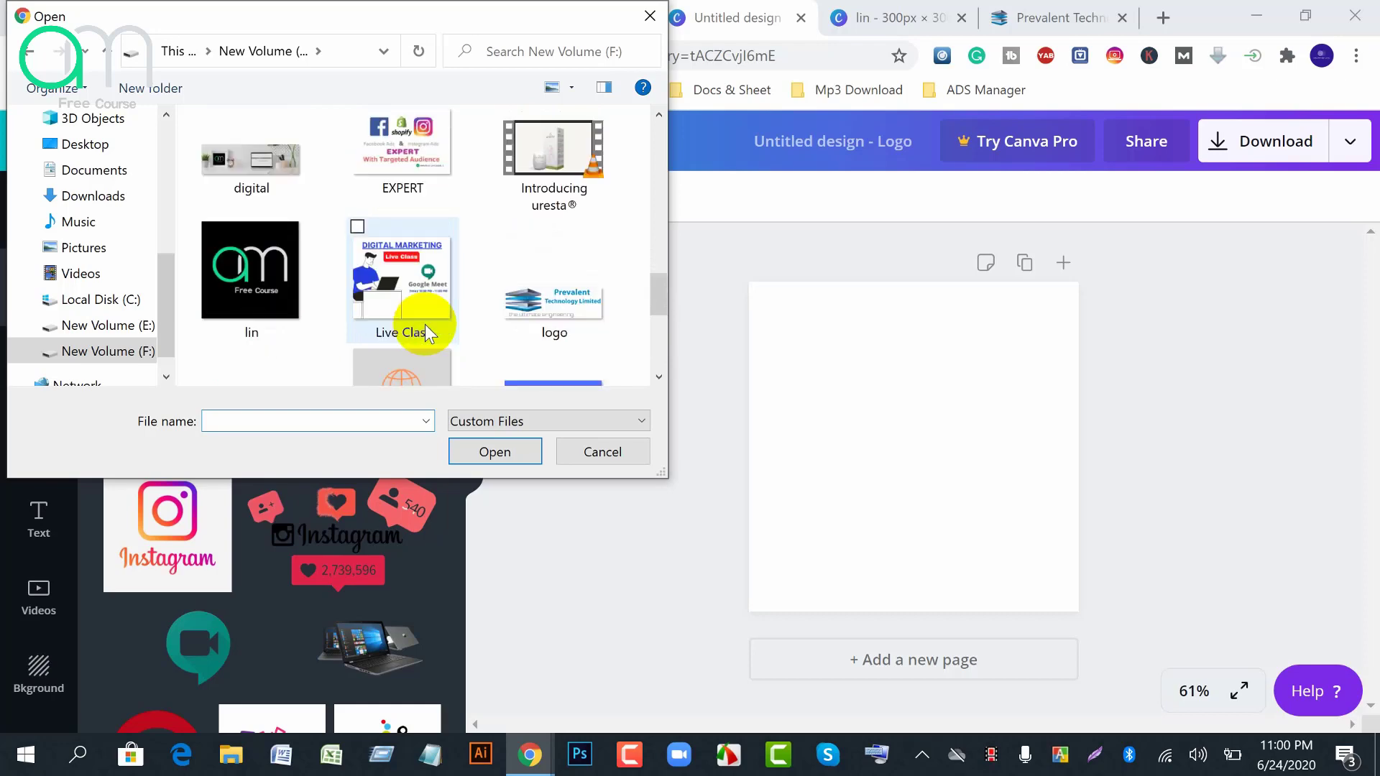
{"action": "scroll", "coordinate": [424, 325], "scroll_direction": "up", "scroll_amount": 5}
{"action": "scroll", "coordinate": [425, 324], "scroll_direction": "up", "scroll_amount": 2}
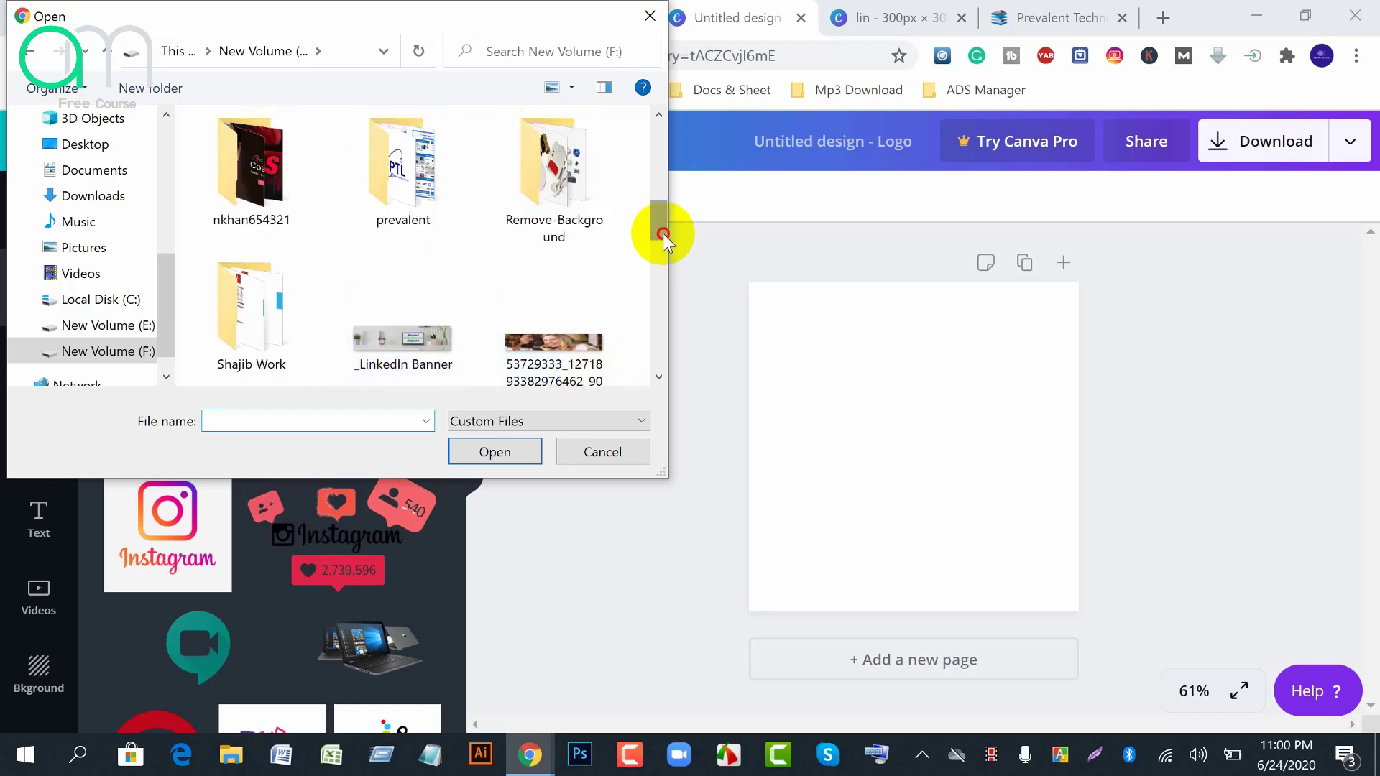
{"action": "left_click_drag", "start_coordinate": [663, 233], "coordinate": [664, 326]}
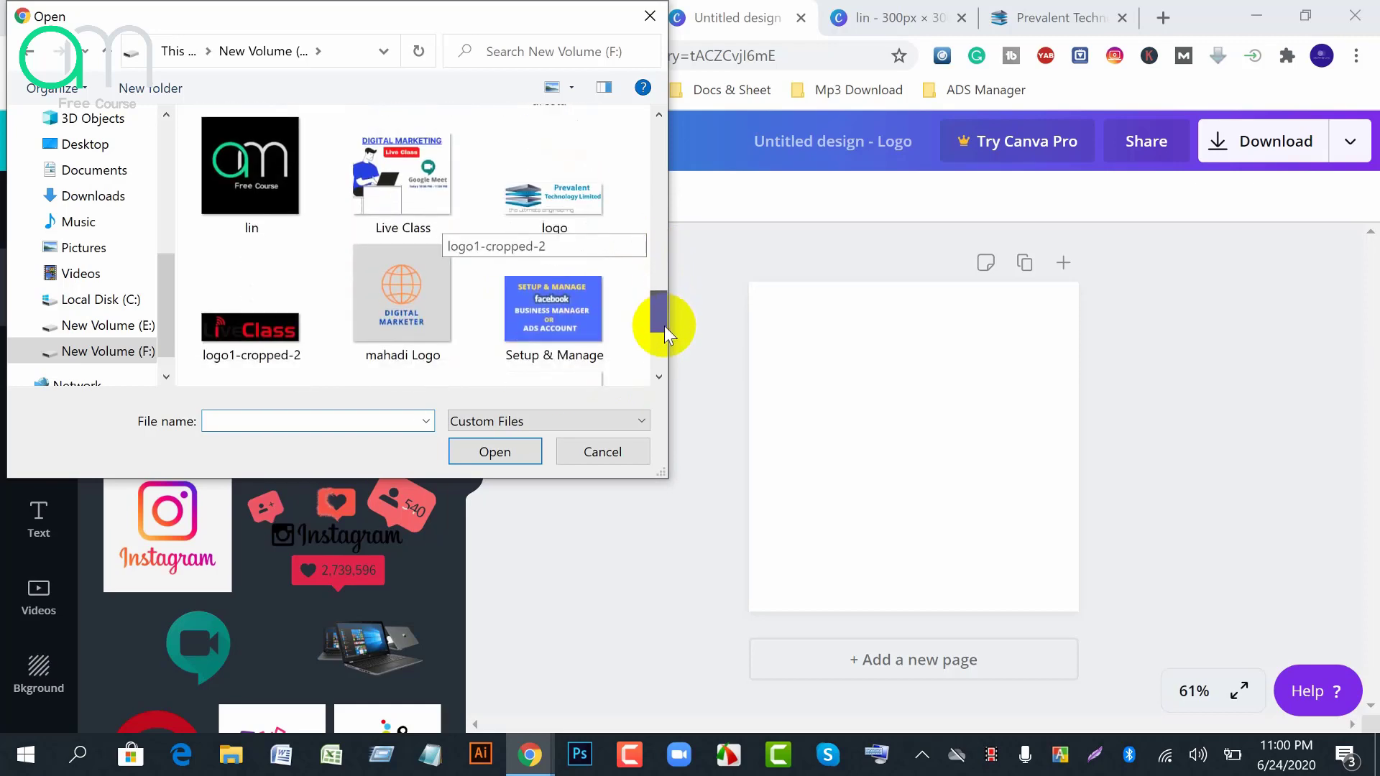
{"action": "left_click", "coordinate": [540, 219]}
{"action": "left_click", "coordinate": [496, 453]}
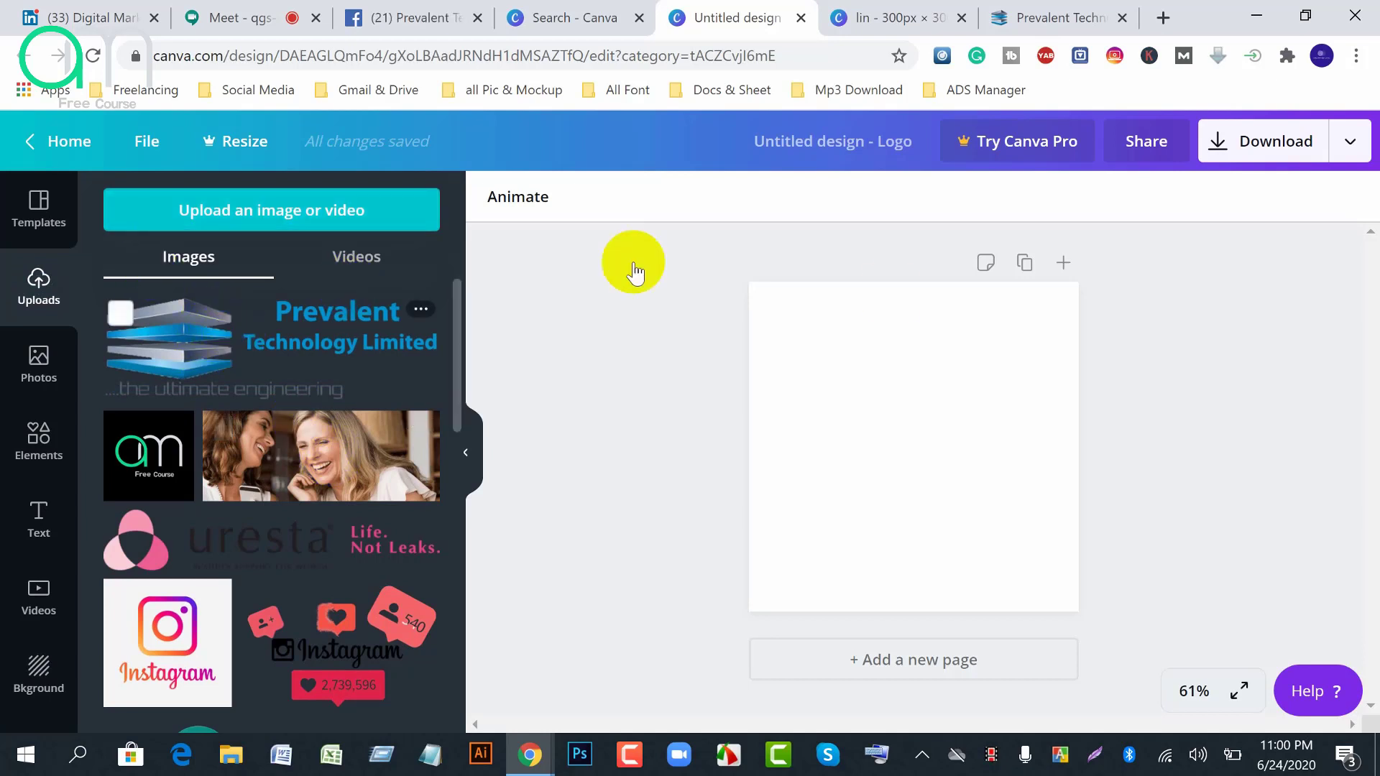
Place the Prevalent Technology Limited logo on the page, enlarge it to nearly full width, and centre it
{"action": "left_click_drag", "start_coordinate": [635, 272], "coordinate": [957, 472]}
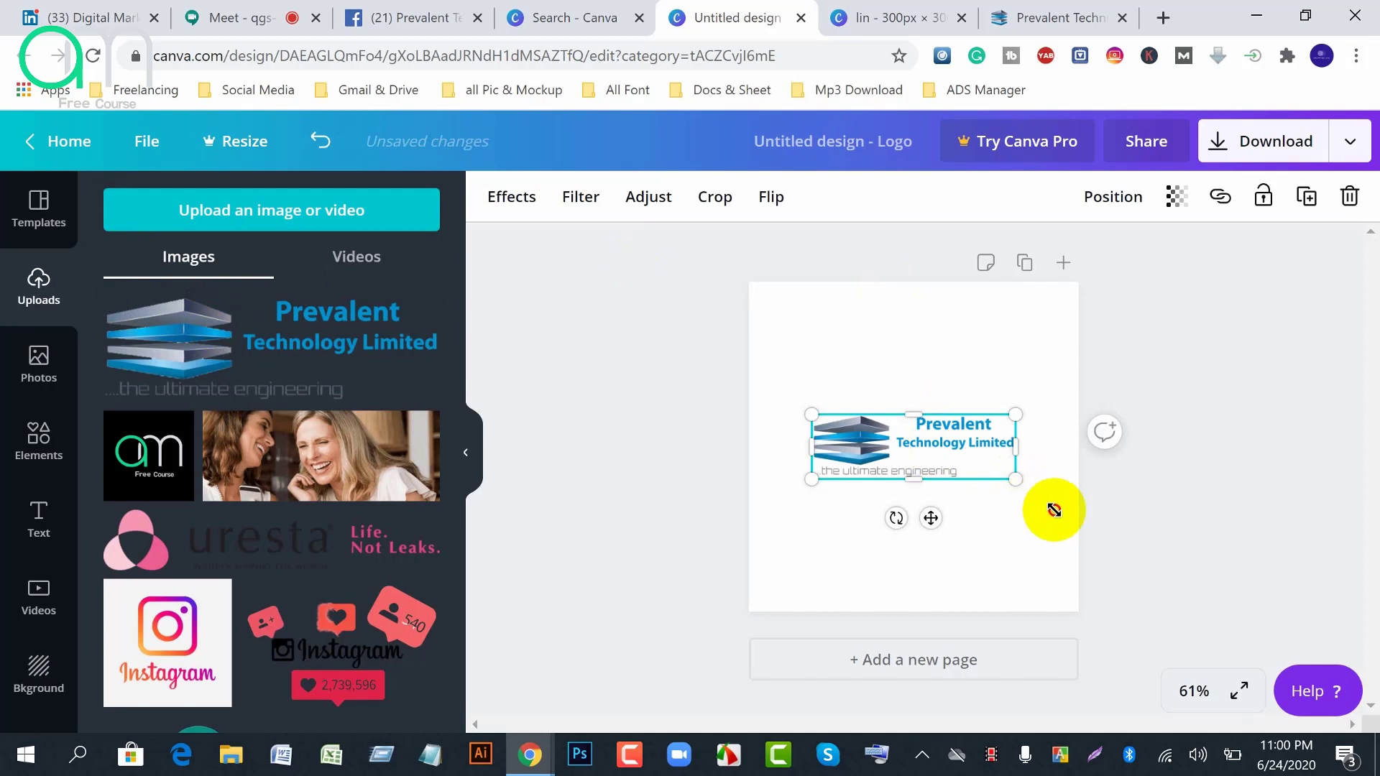
{"action": "left_click_drag", "start_coordinate": [1062, 515], "coordinate": [937, 448]}
{"action": "left_click_drag", "start_coordinate": [937, 447], "coordinate": [936, 447]}
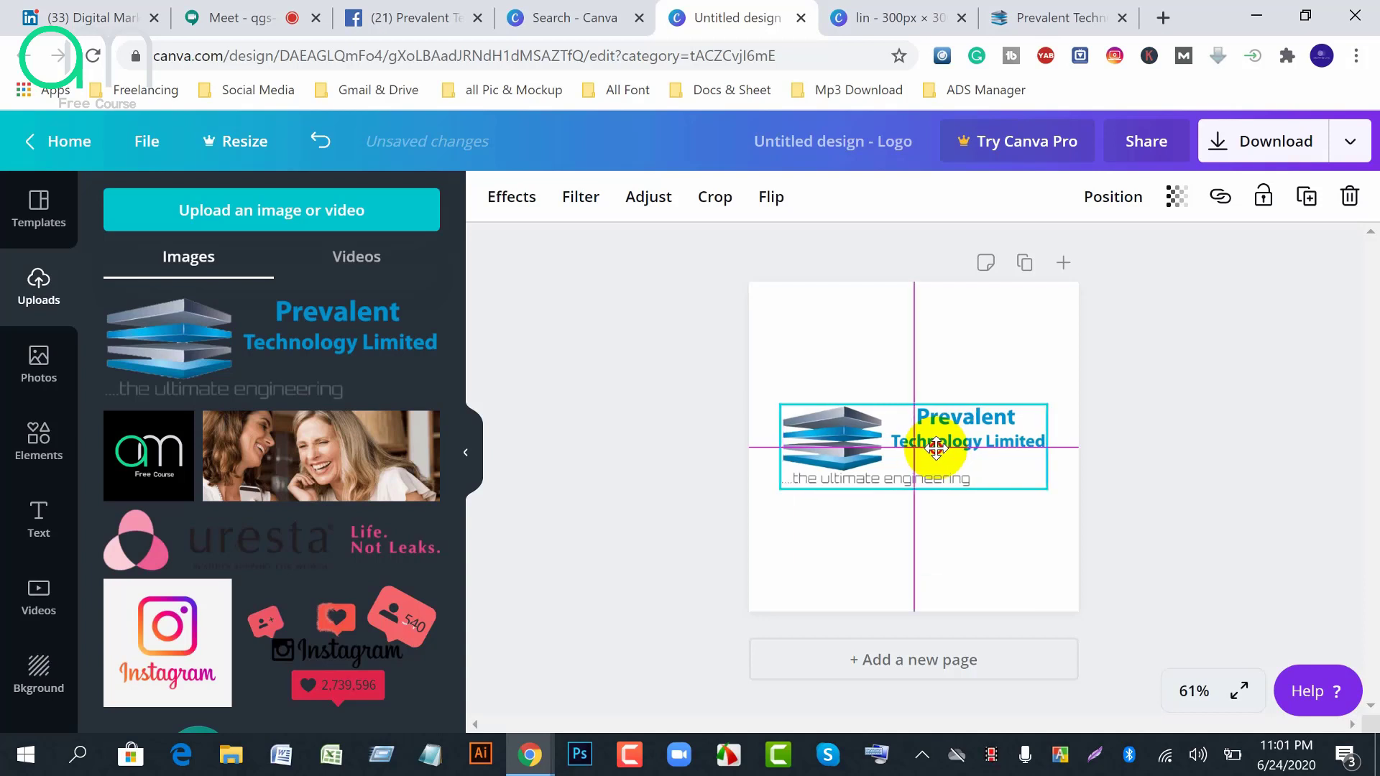
{"action": "left_click_drag", "start_coordinate": [936, 447], "coordinate": [935, 446]}
{"action": "left_click", "coordinate": [1213, 386]}
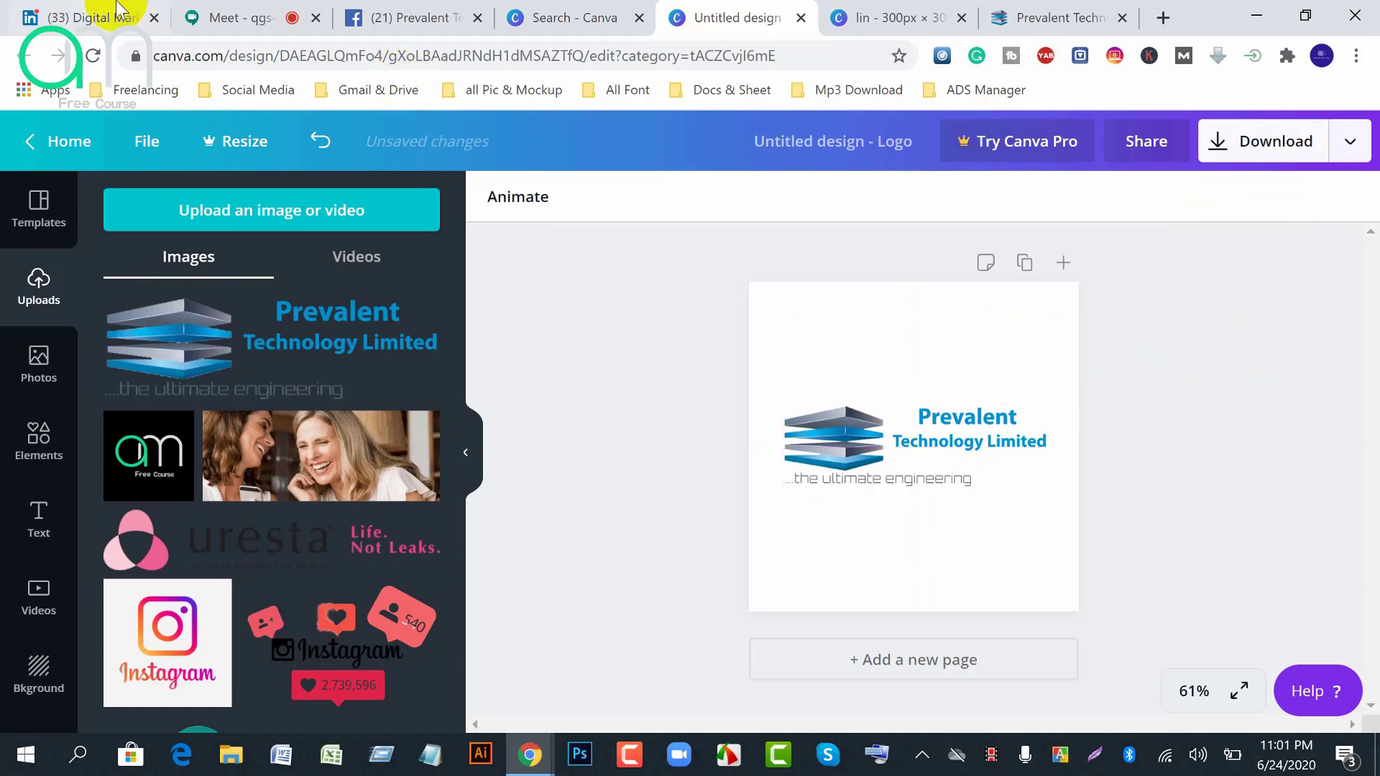
Scroll the Digital Marketing Free Course admin page to review the post's caption, hashtags and image
{"action": "left_click", "coordinate": [370, 19]}
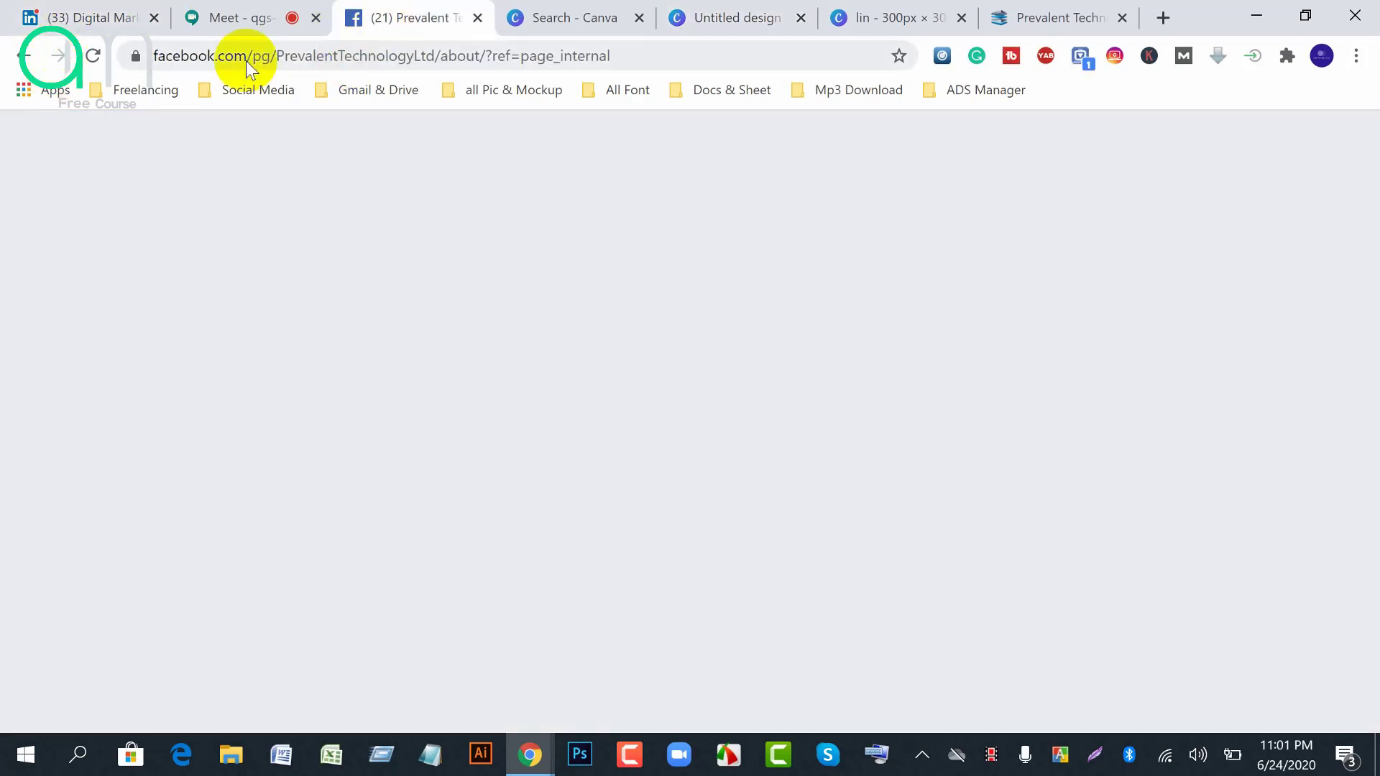
{"action": "left_click", "coordinate": [56, 19]}
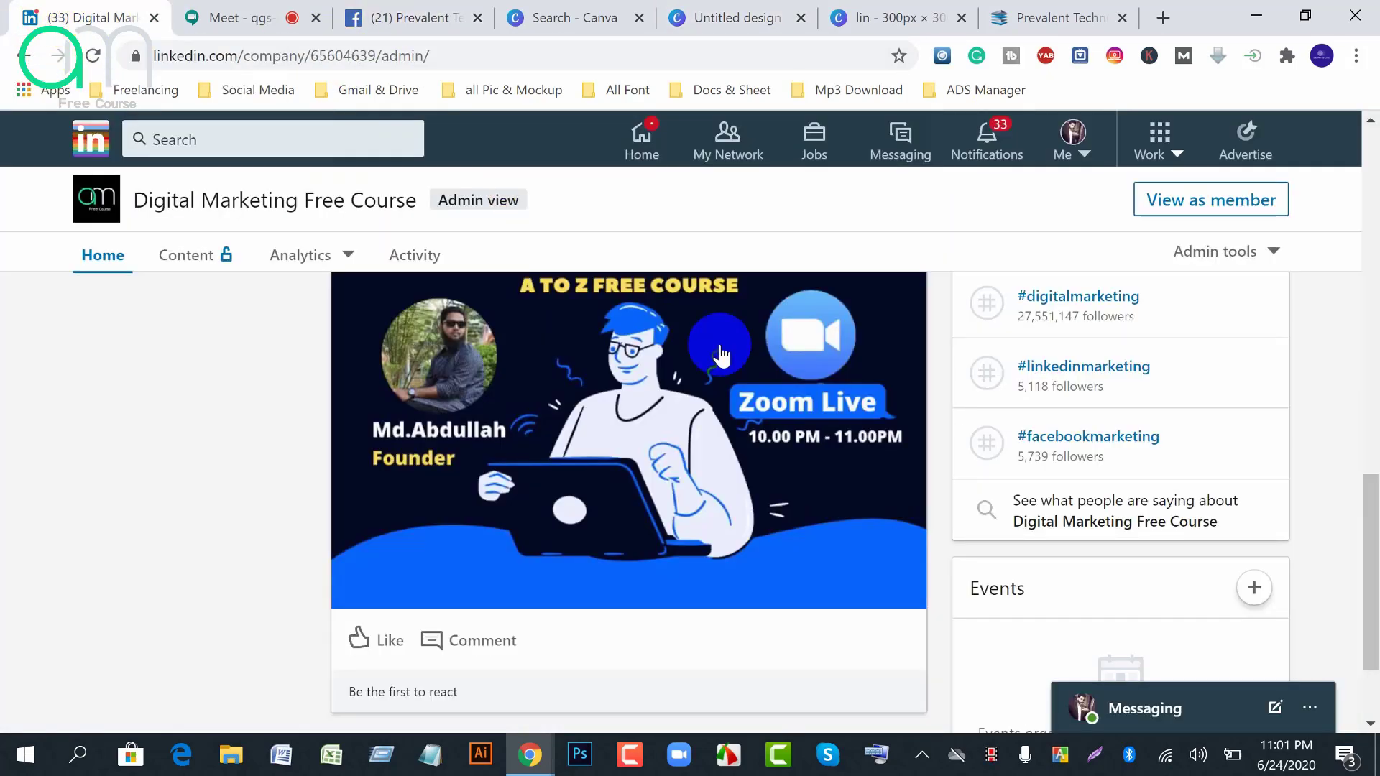
{"action": "scroll", "coordinate": [668, 625], "scroll_direction": "up", "scroll_amount": 1}
{"action": "scroll", "coordinate": [668, 622], "scroll_direction": "up", "scroll_amount": 5}
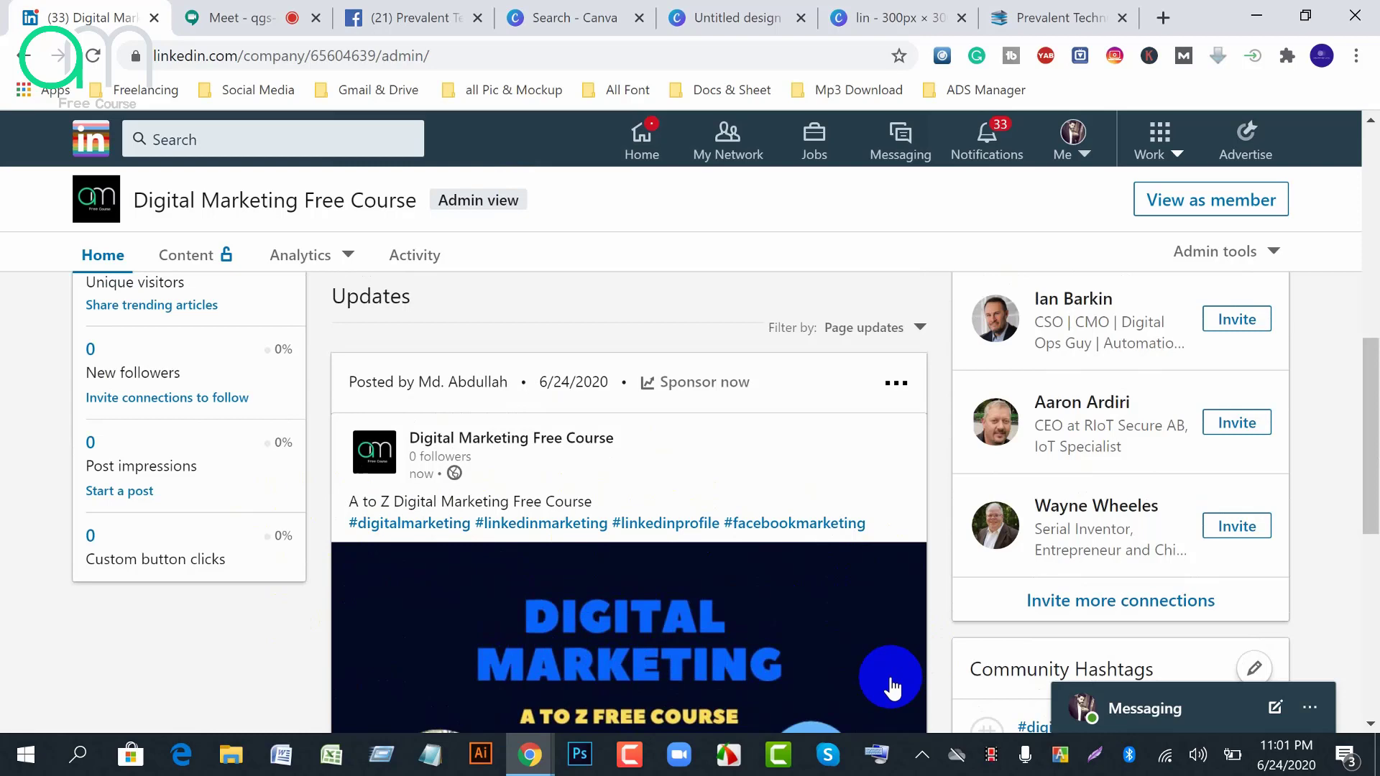
{"action": "scroll", "coordinate": [776, 638], "scroll_direction": "down", "scroll_amount": 2}
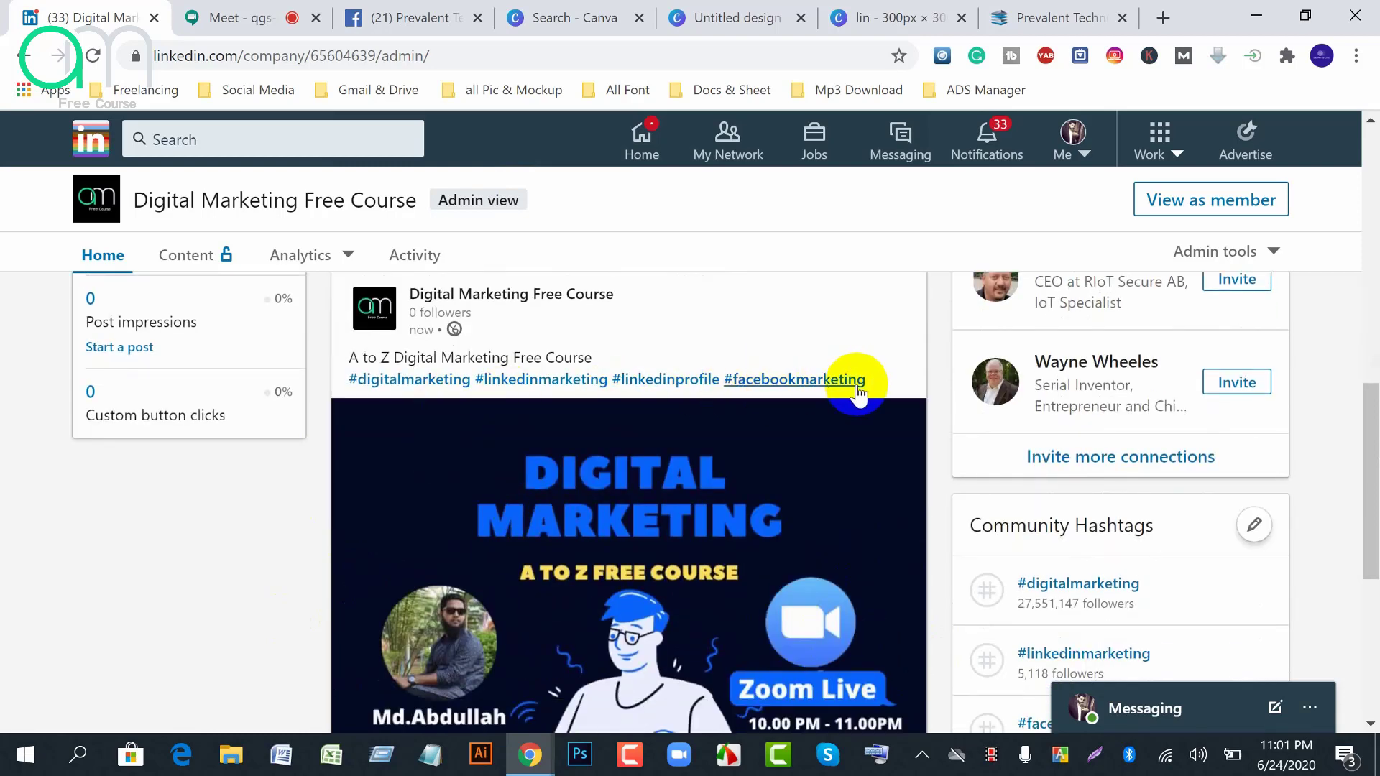
{"action": "scroll", "coordinate": [895, 639], "scroll_direction": "down", "scroll_amount": 4}
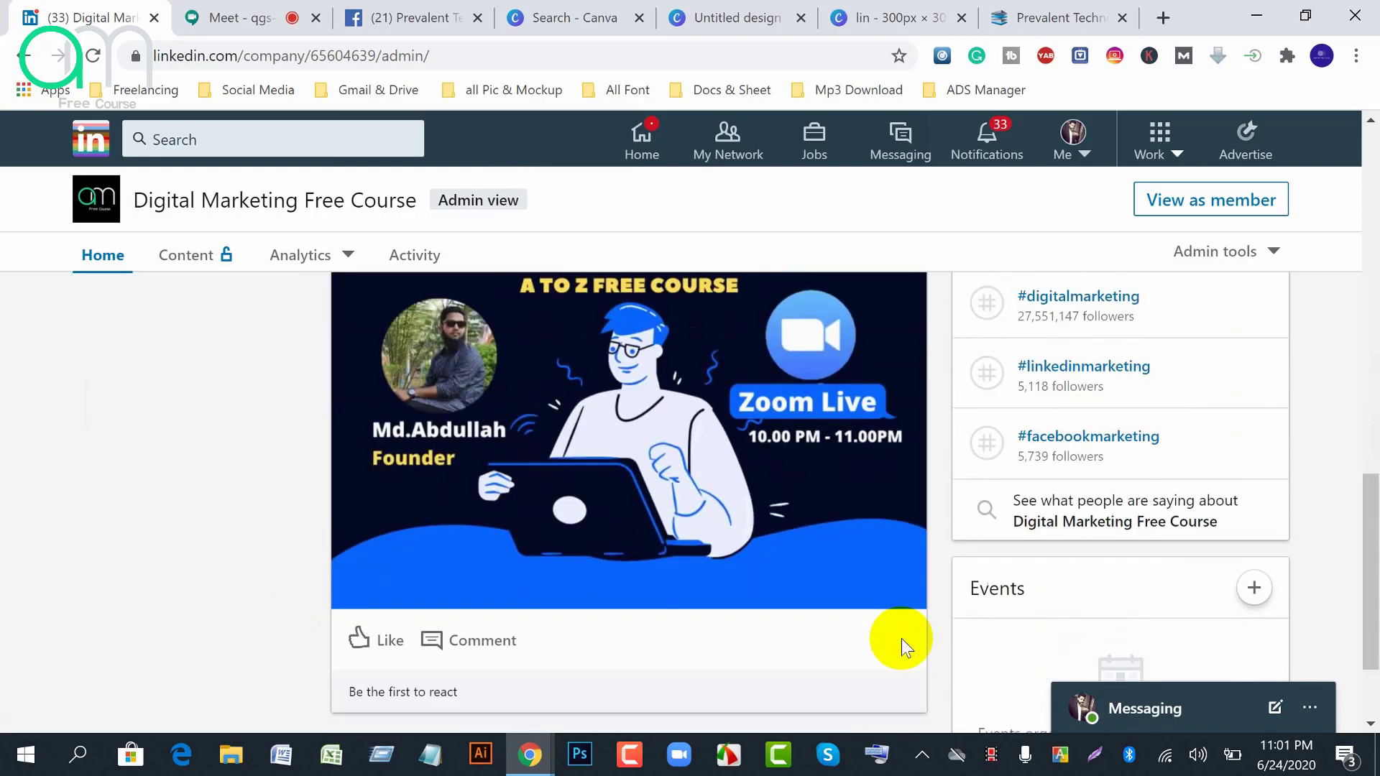
{"action": "scroll", "coordinate": [884, 650], "scroll_direction": "up", "scroll_amount": 4}
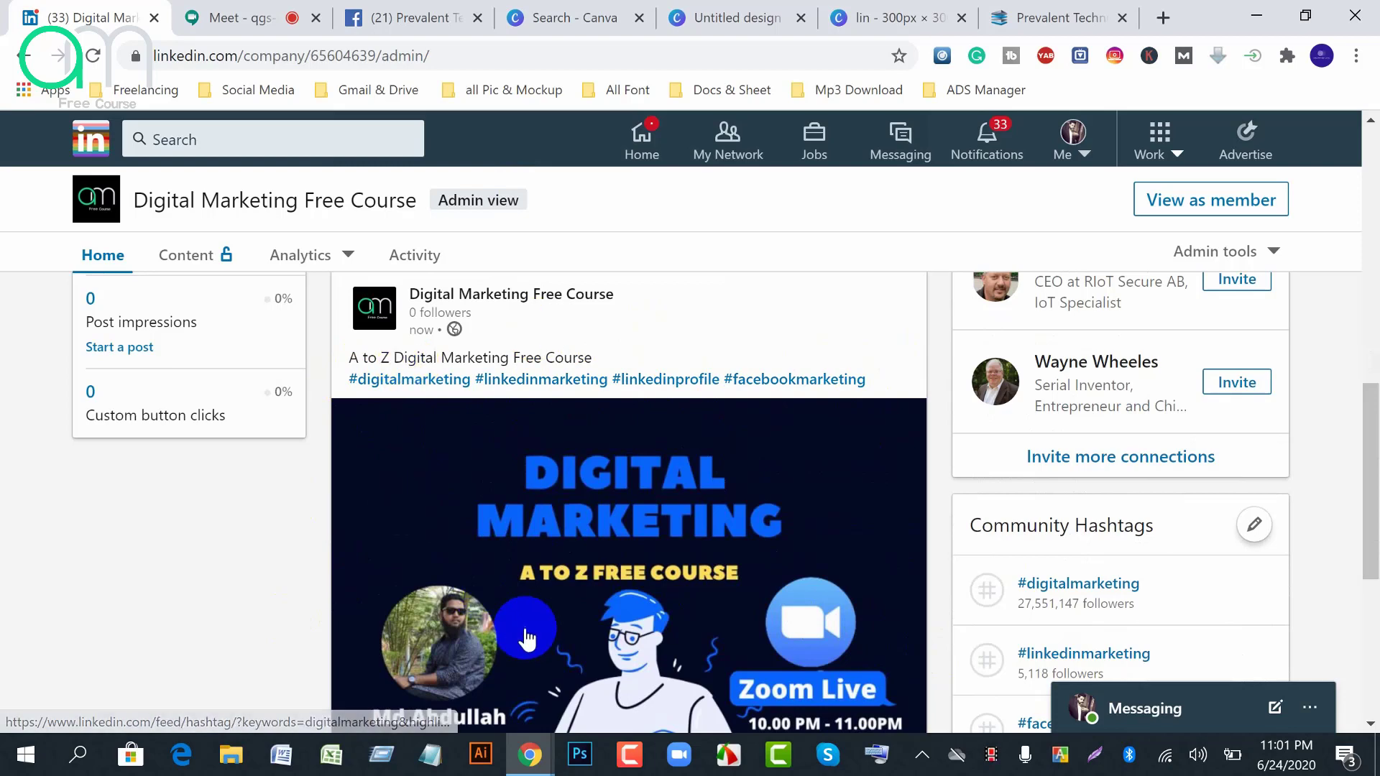
{"action": "scroll", "coordinate": [526, 632], "scroll_direction": "up", "scroll_amount": 6}
{"action": "scroll", "coordinate": [525, 633], "scroll_direction": "up", "scroll_amount": 5}
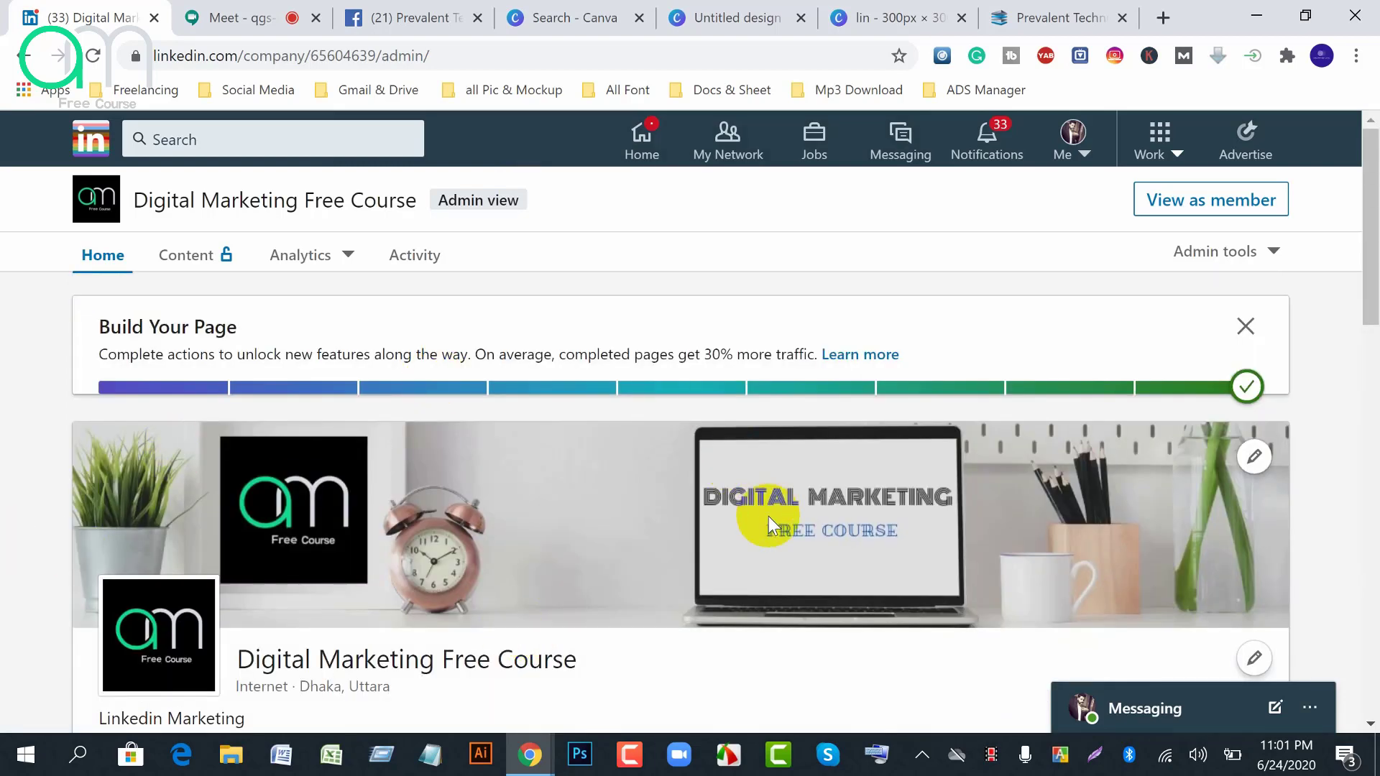
{"action": "scroll", "coordinate": [769, 516], "scroll_direction": "down", "scroll_amount": 5}
{"action": "scroll", "coordinate": [805, 444], "scroll_direction": "down", "scroll_amount": 4}
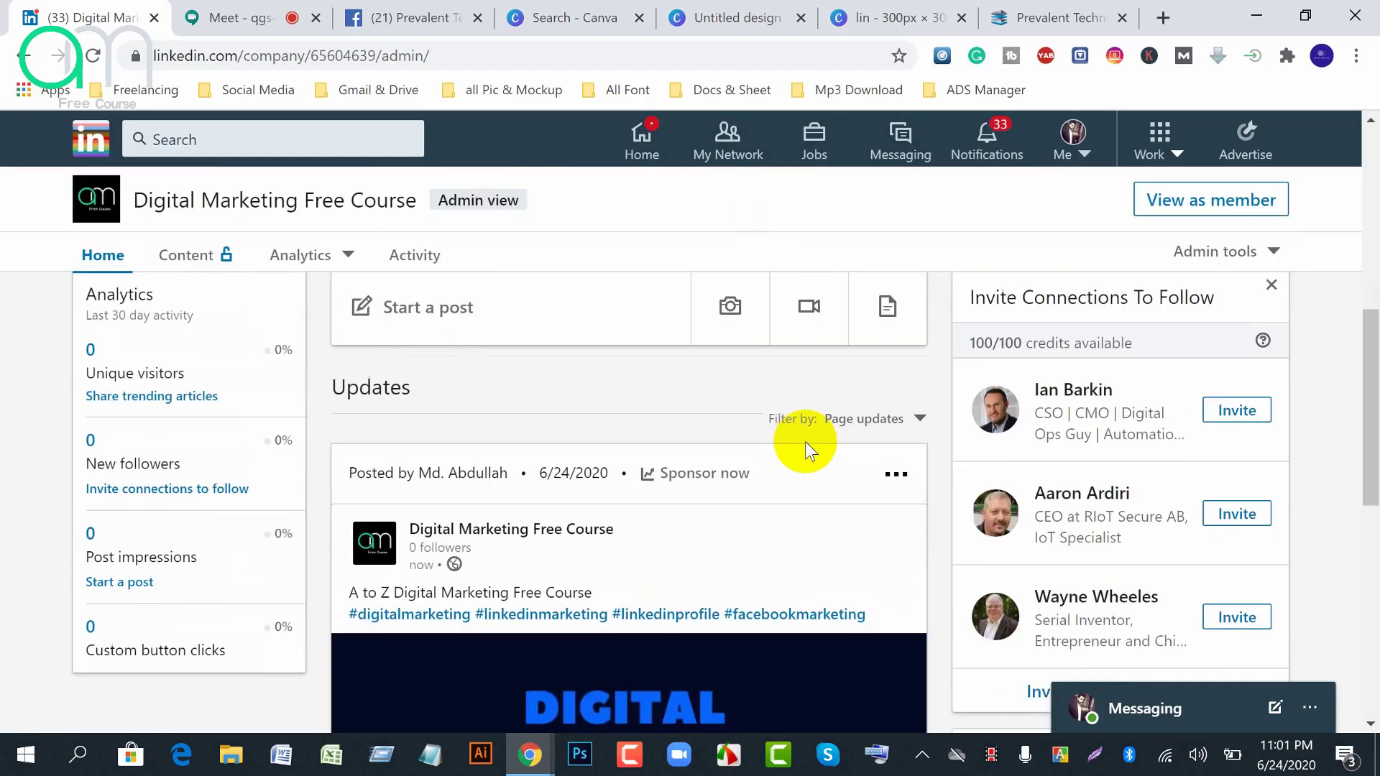
{"action": "scroll", "coordinate": [795, 495], "scroll_direction": "down", "scroll_amount": 3}
{"action": "scroll", "coordinate": [795, 496], "scroll_direction": "up", "scroll_amount": 5}
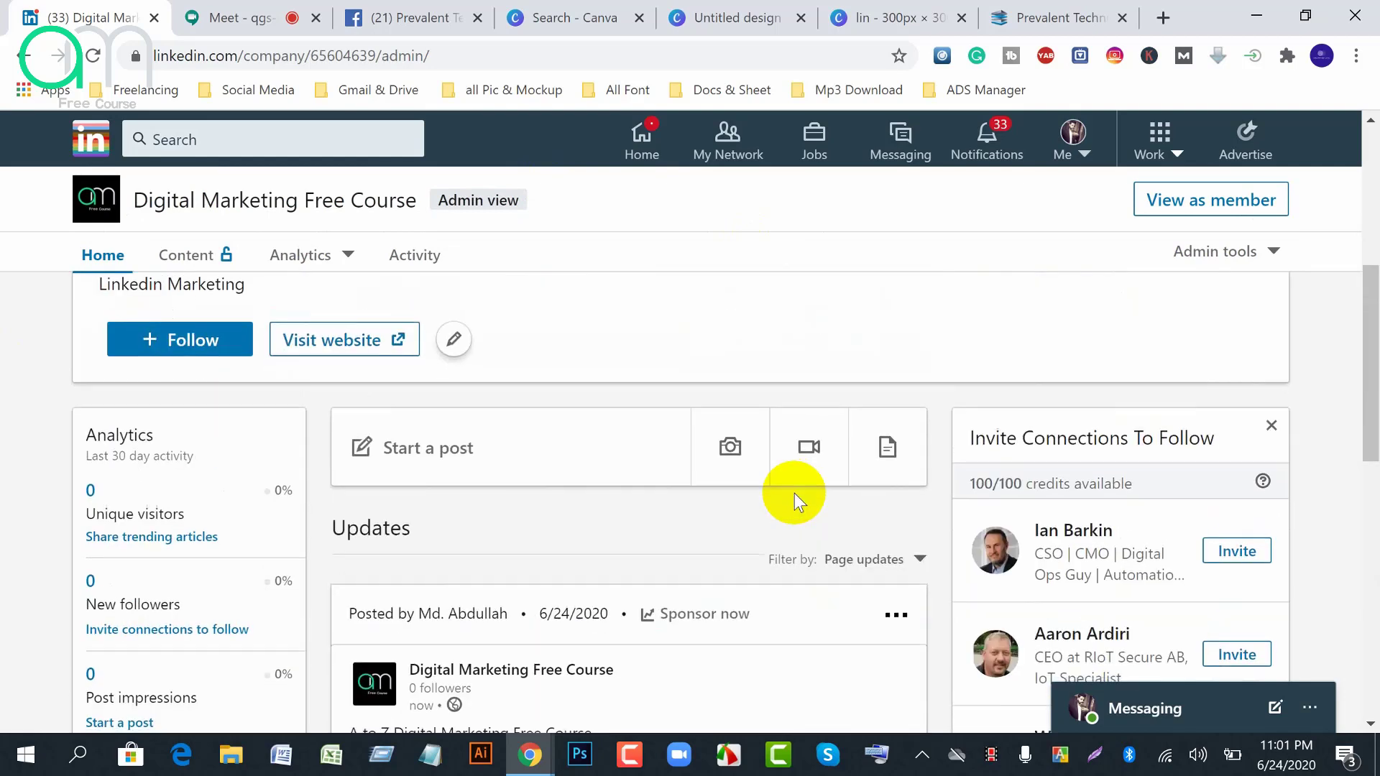
{"action": "scroll", "coordinate": [795, 496], "scroll_direction": "down", "scroll_amount": 4}
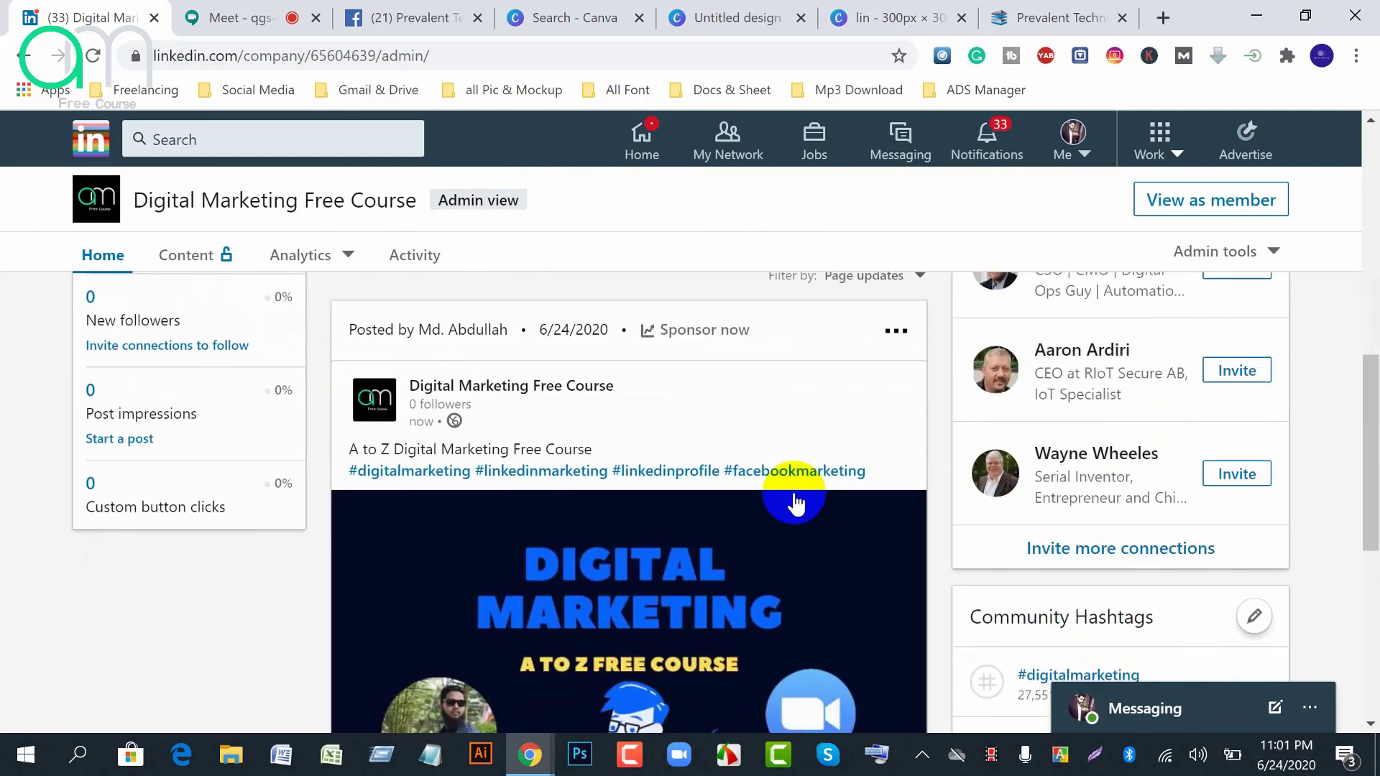
{"action": "scroll", "coordinate": [795, 496], "scroll_direction": "up", "scroll_amount": 4}
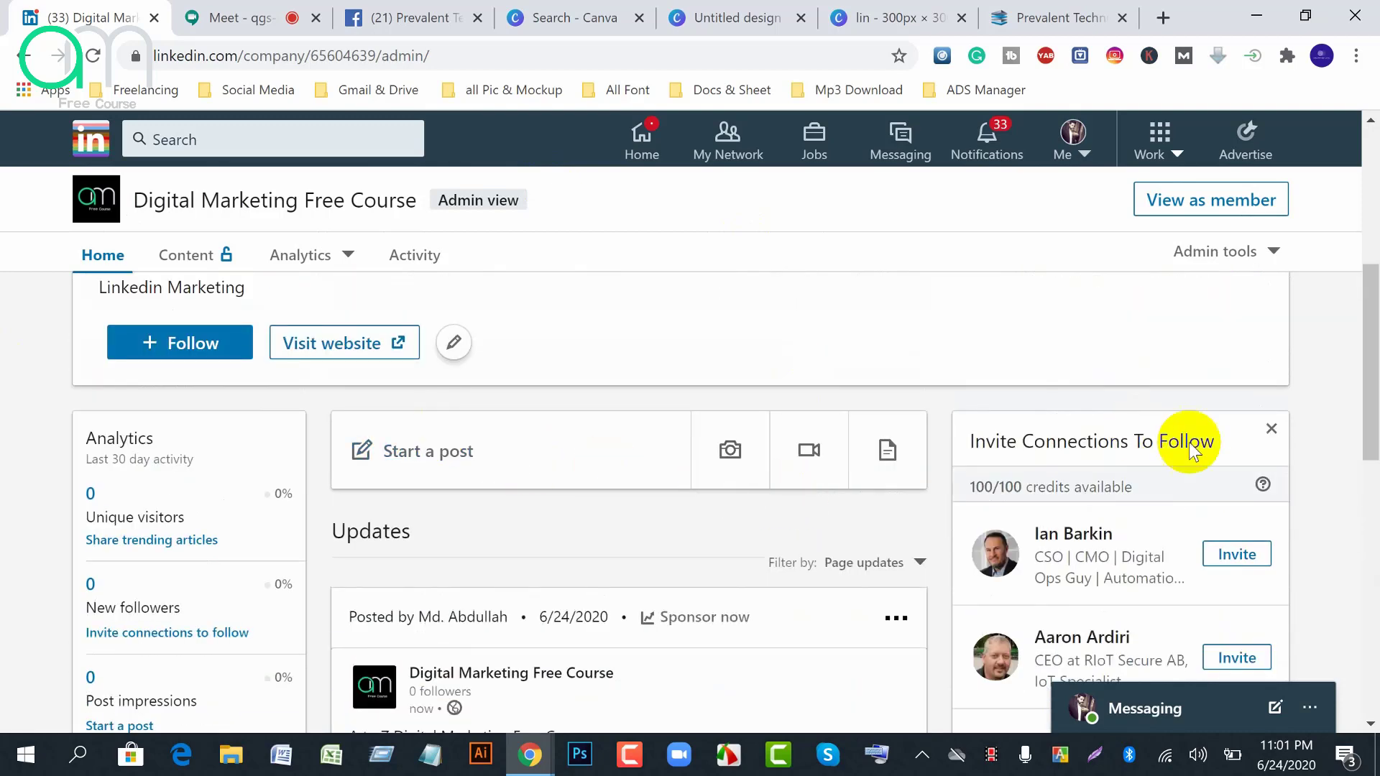
{"action": "scroll", "coordinate": [1121, 455], "scroll_direction": "up", "scroll_amount": 4}
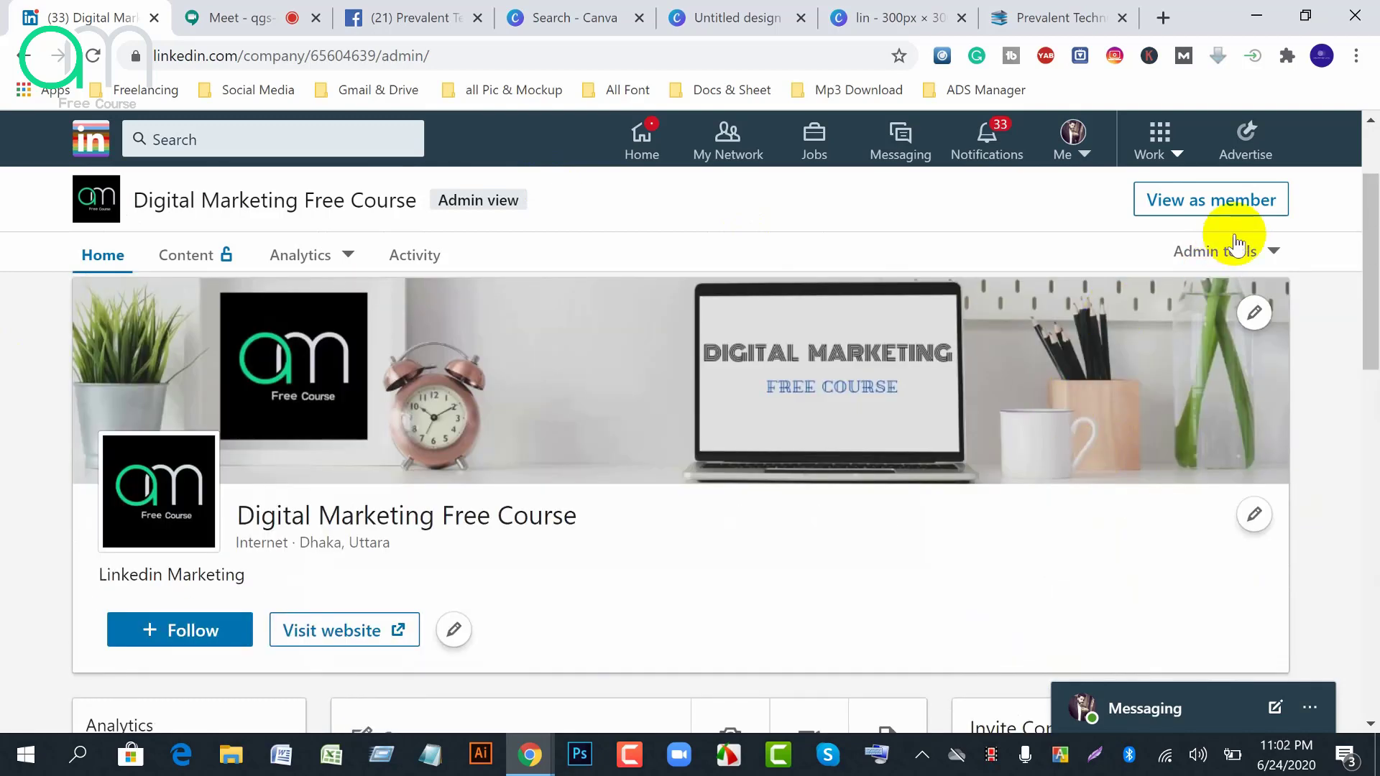
{"action": "left_click", "coordinate": [1271, 253]}
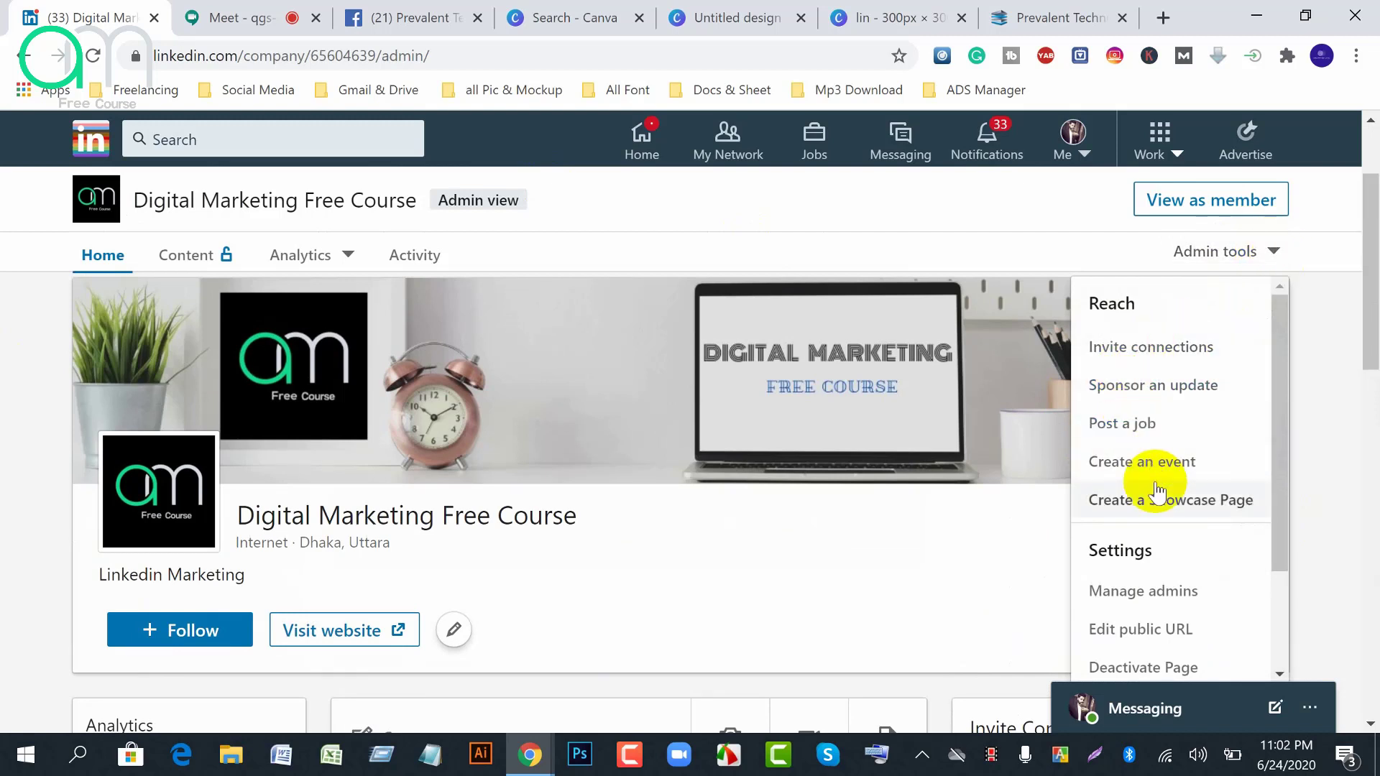
{"action": "scroll", "coordinate": [1176, 554], "scroll_direction": "down", "scroll_amount": 2}
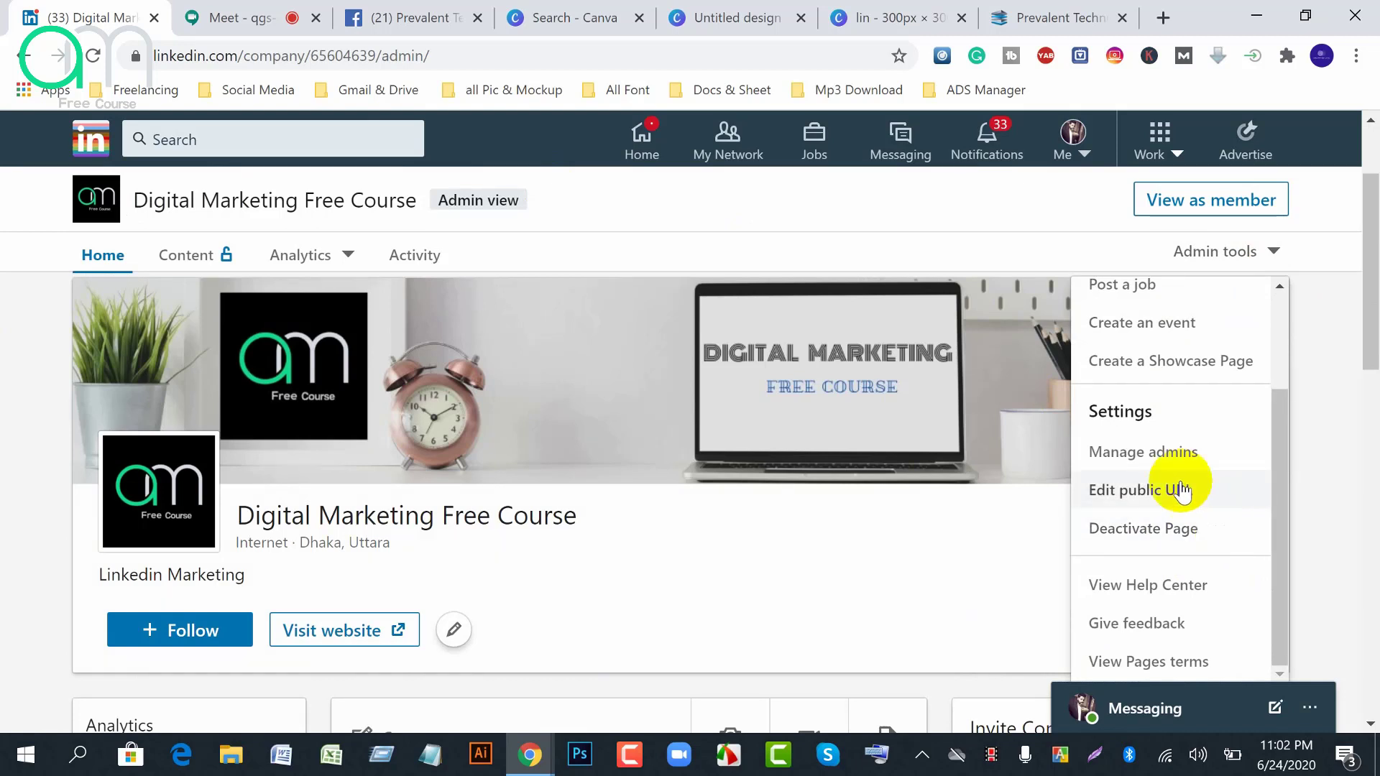
{"action": "left_click", "coordinate": [1143, 453]}
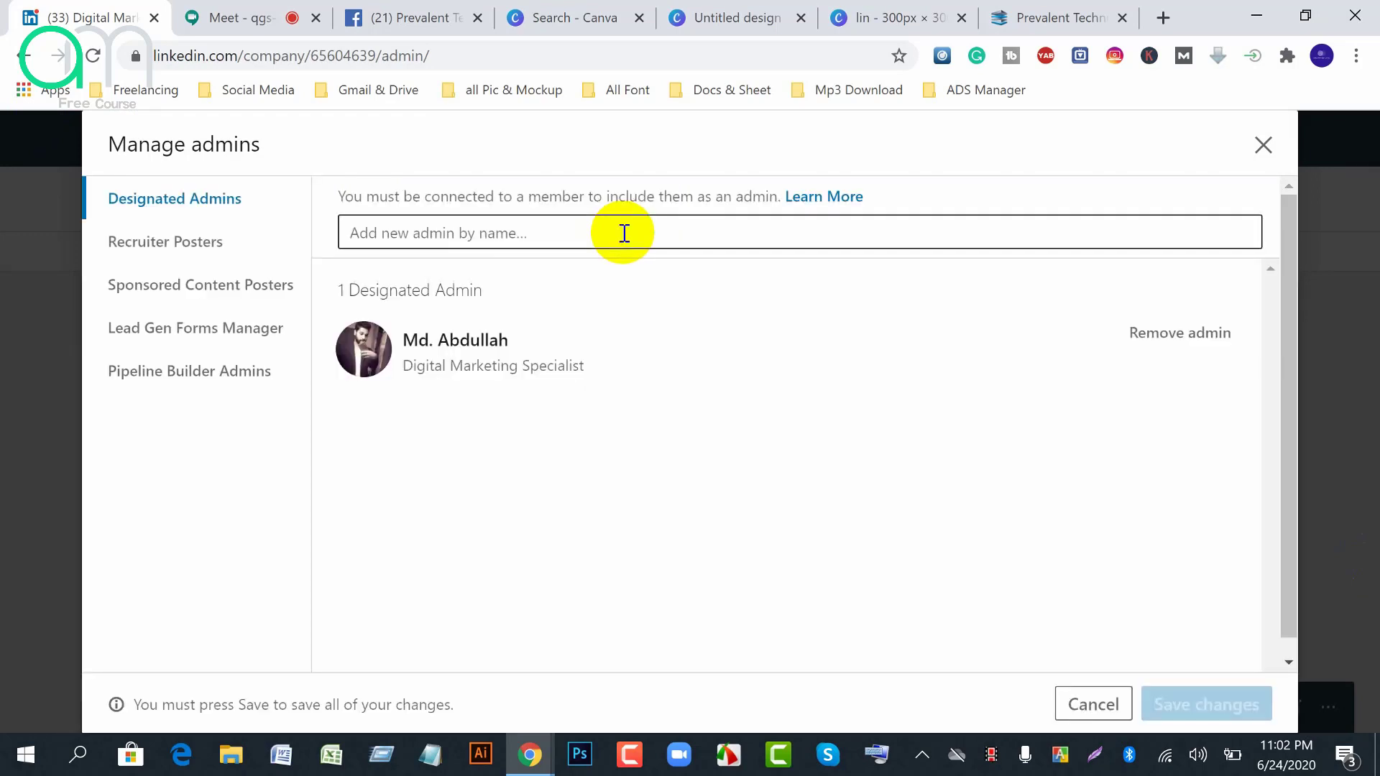
{"action": "left_click", "coordinate": [1265, 146]}
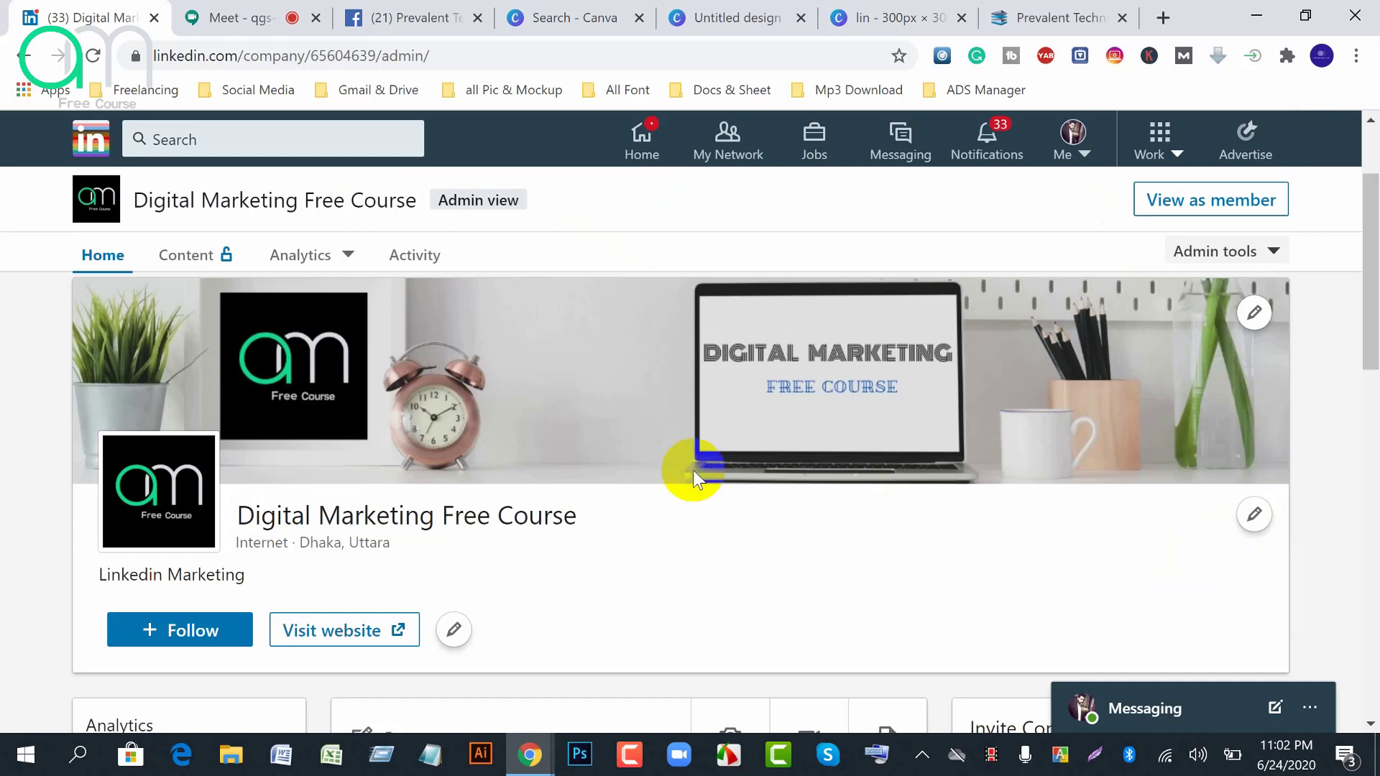
{"action": "left_click", "coordinate": [1277, 254]}
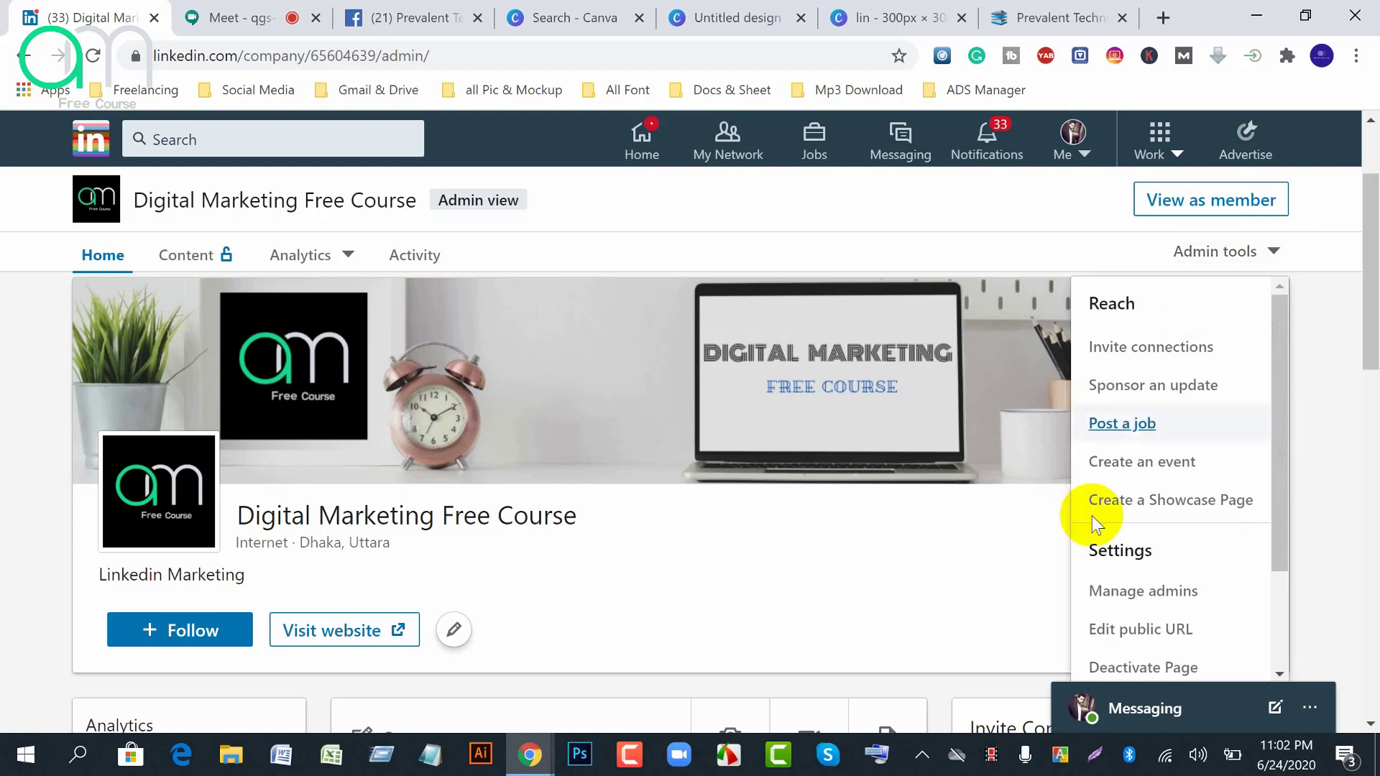
{"action": "left_click", "coordinate": [1194, 602]}
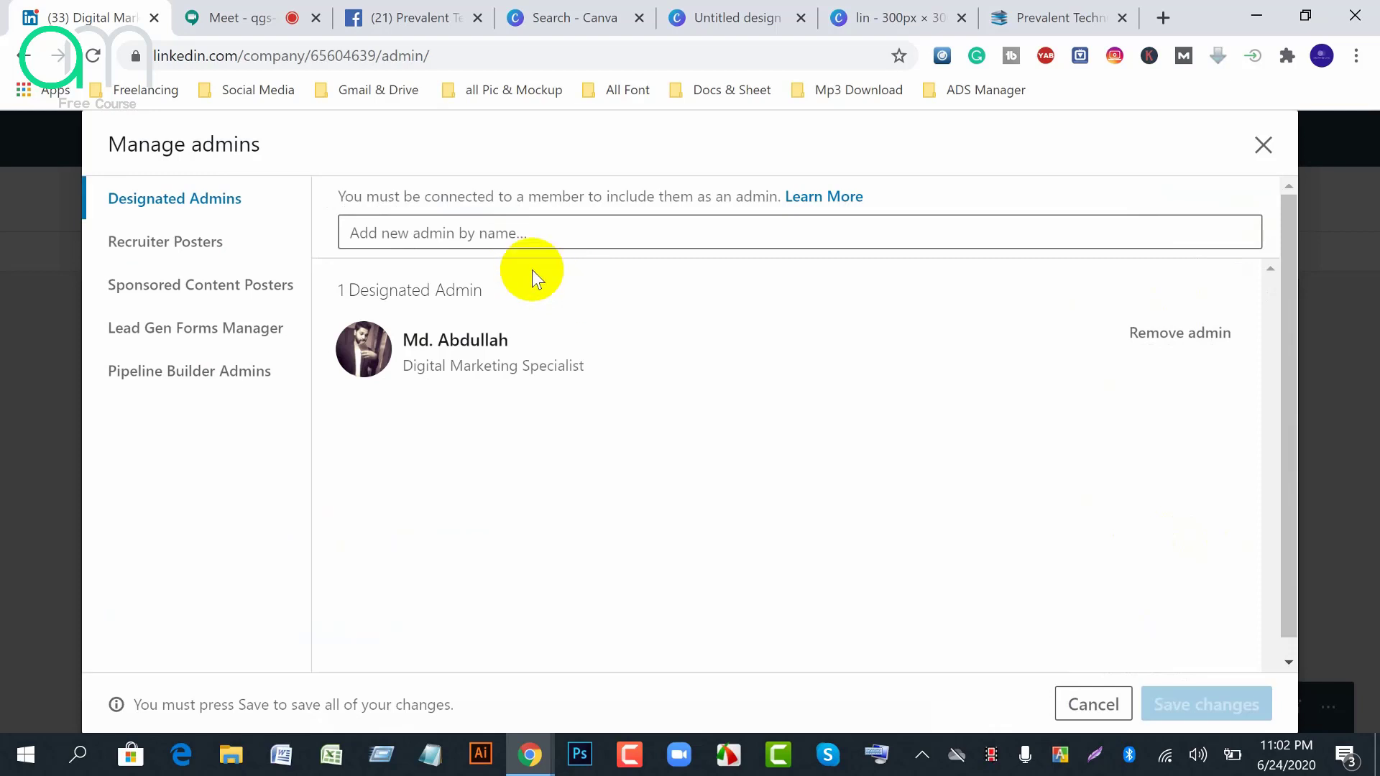
{"action": "left_click", "coordinate": [348, 231]}
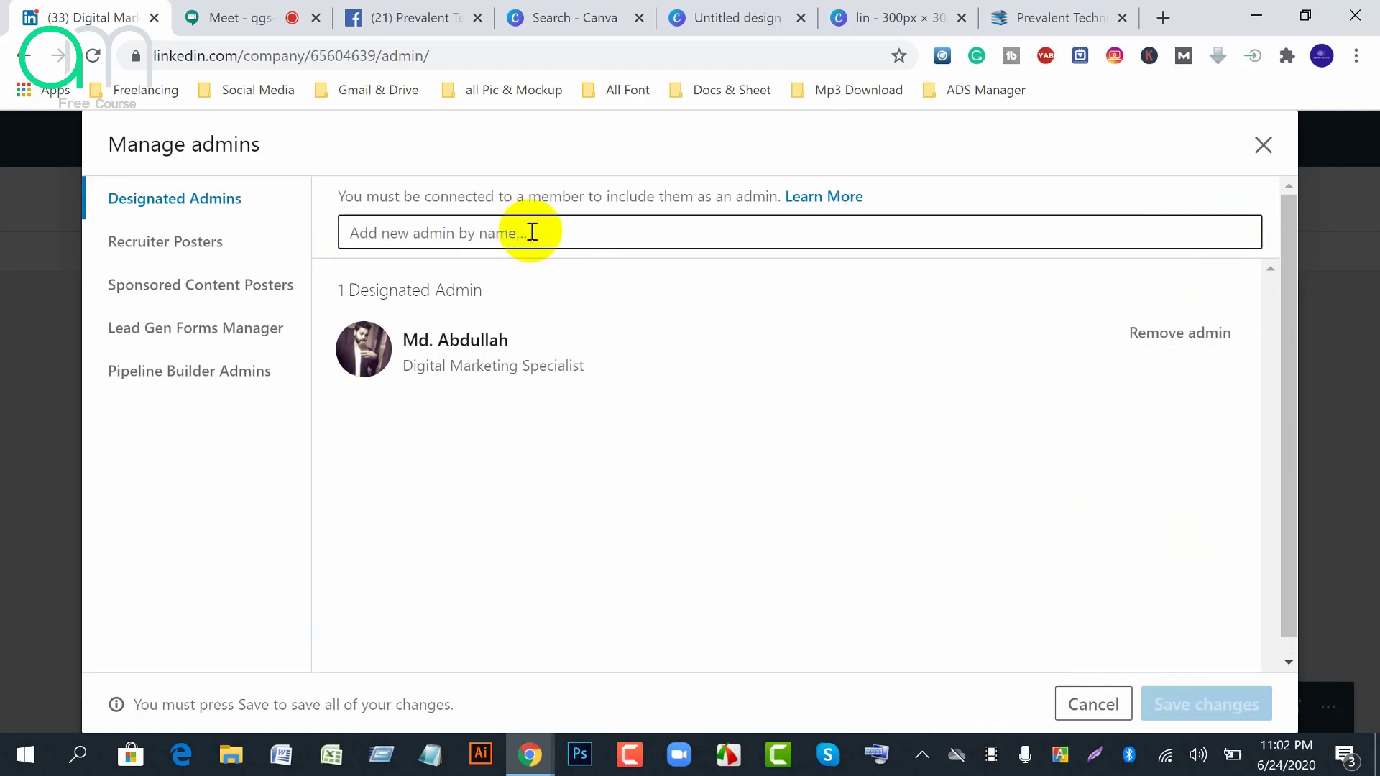
{"action": "left_click", "coordinate": [496, 230]}
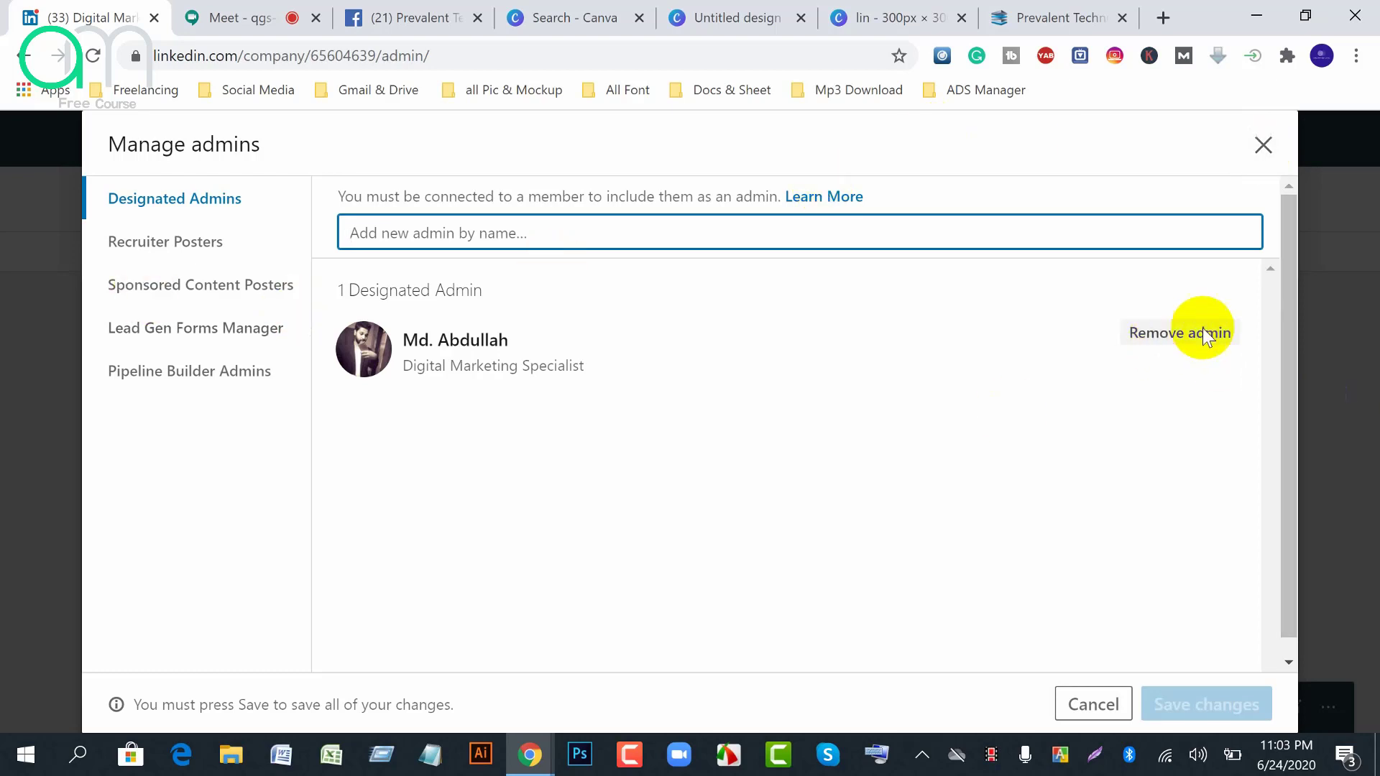
{"action": "left_click", "coordinate": [1088, 715]}
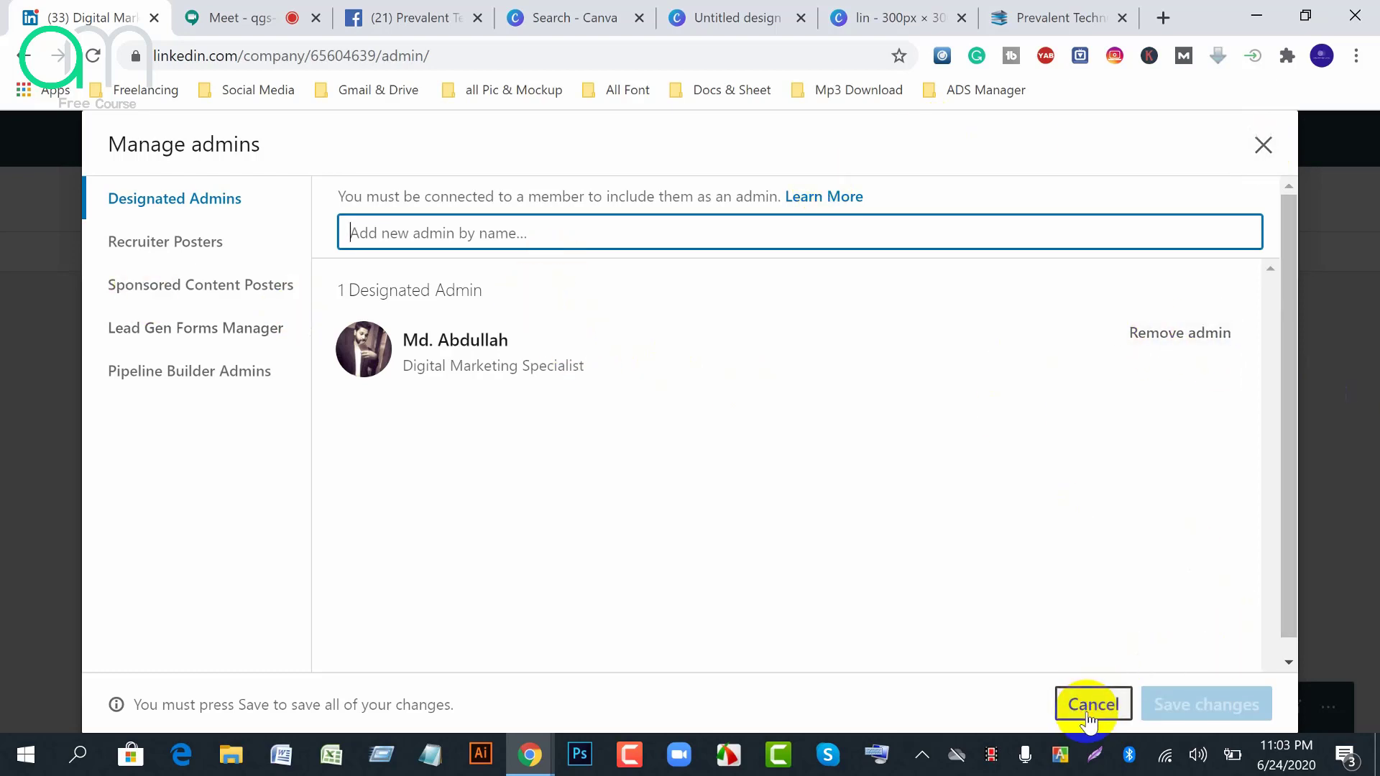
{"action": "scroll", "coordinate": [748, 563], "scroll_direction": "down", "scroll_amount": 15}
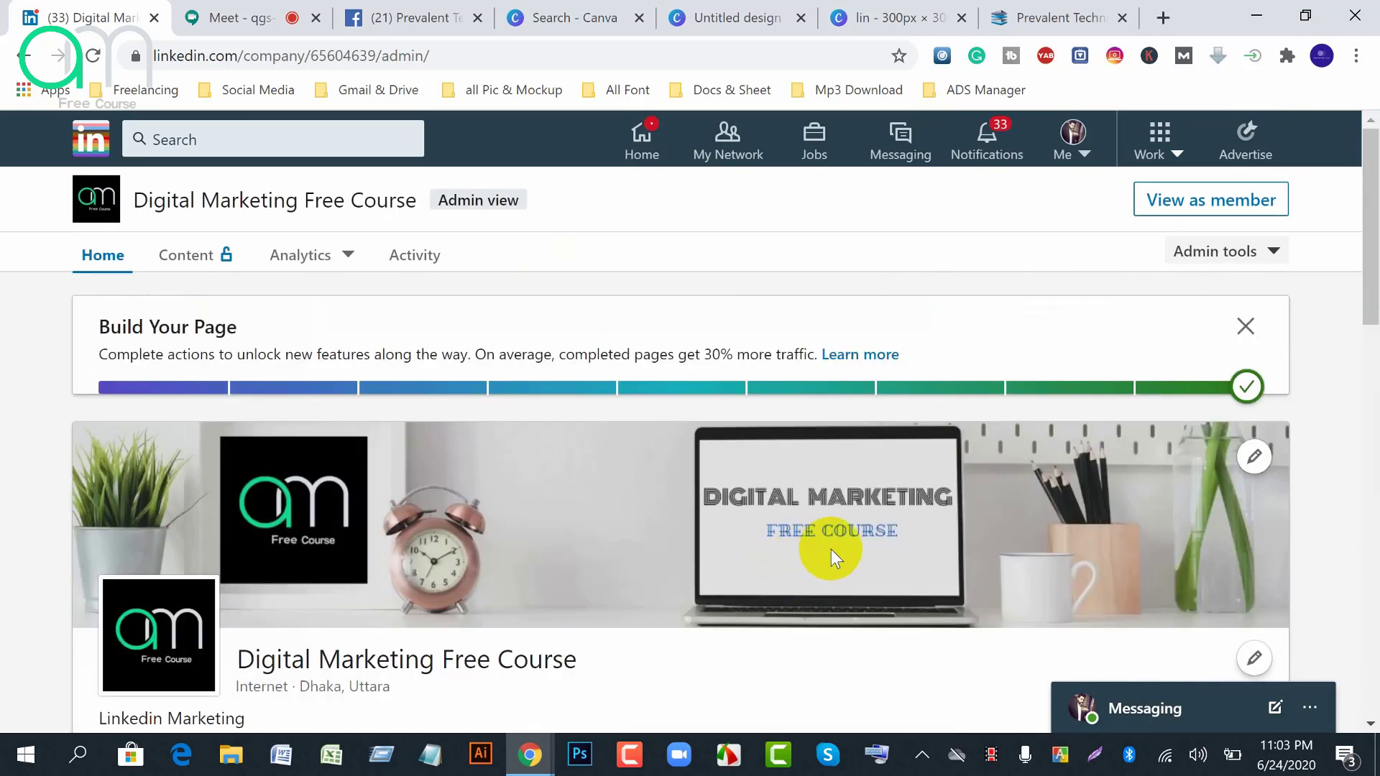
Go back to Fiverr's 'linkedin' results of 5,747 services and scroll to the top
{"action": "mouse_move", "coordinate": [532, 754]}
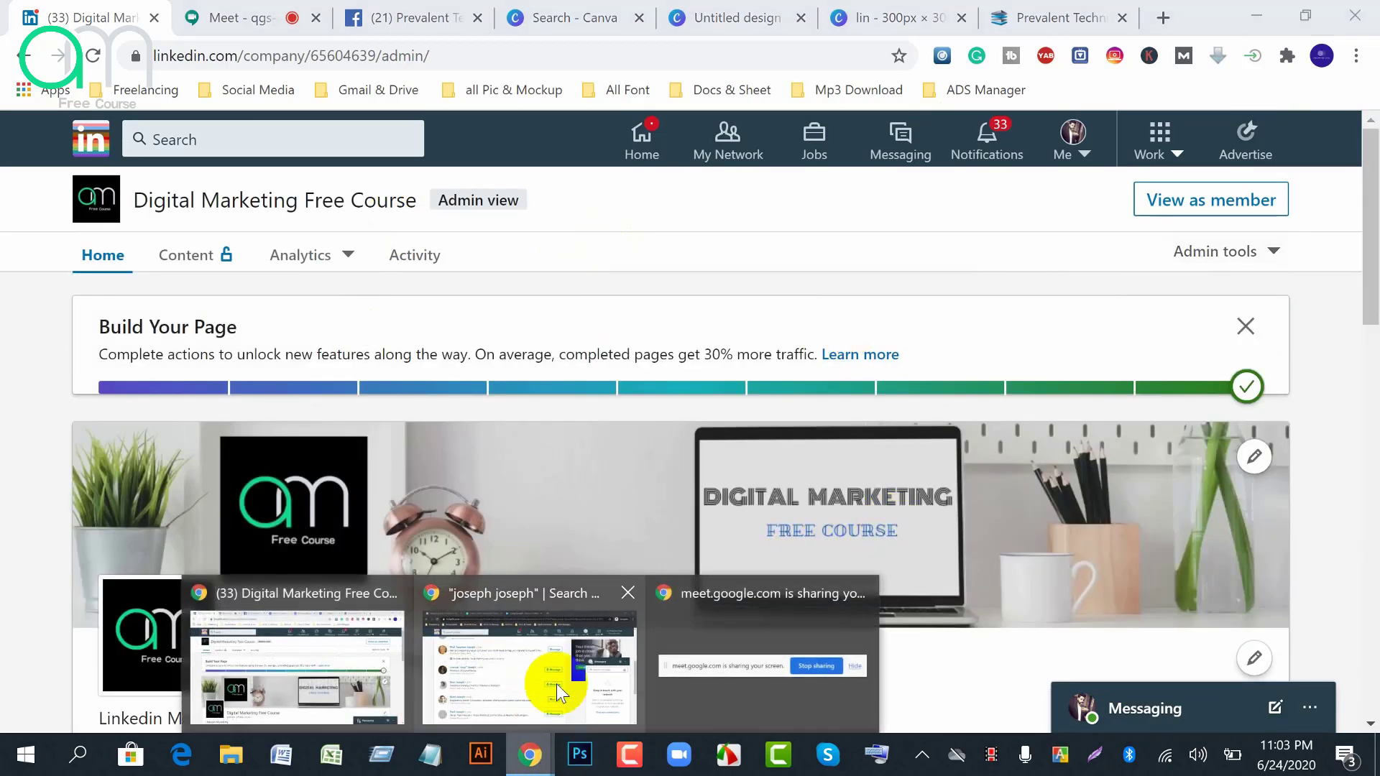
{"action": "mouse_move", "coordinate": [561, 692]}
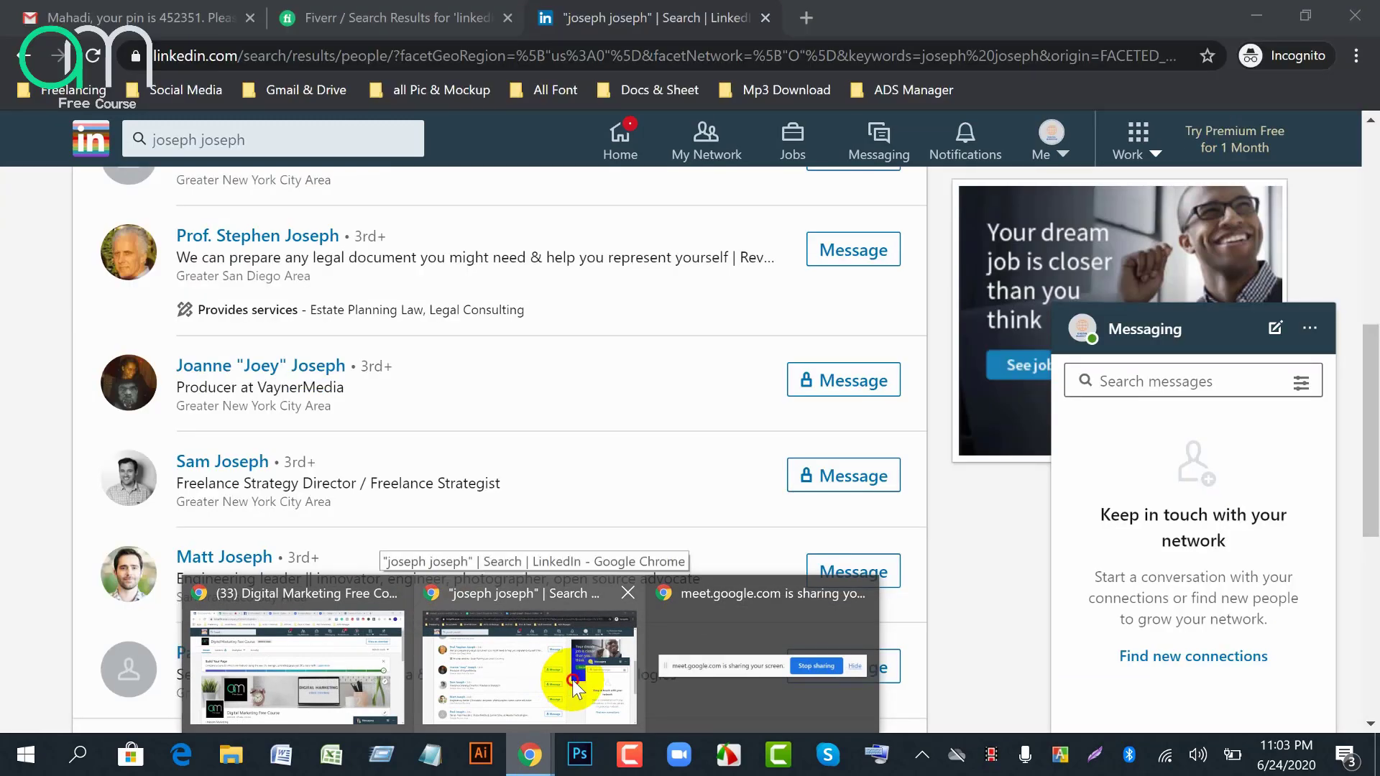
{"action": "left_click", "coordinate": [568, 596]}
{"action": "mouse_move", "coordinate": [524, 768]}
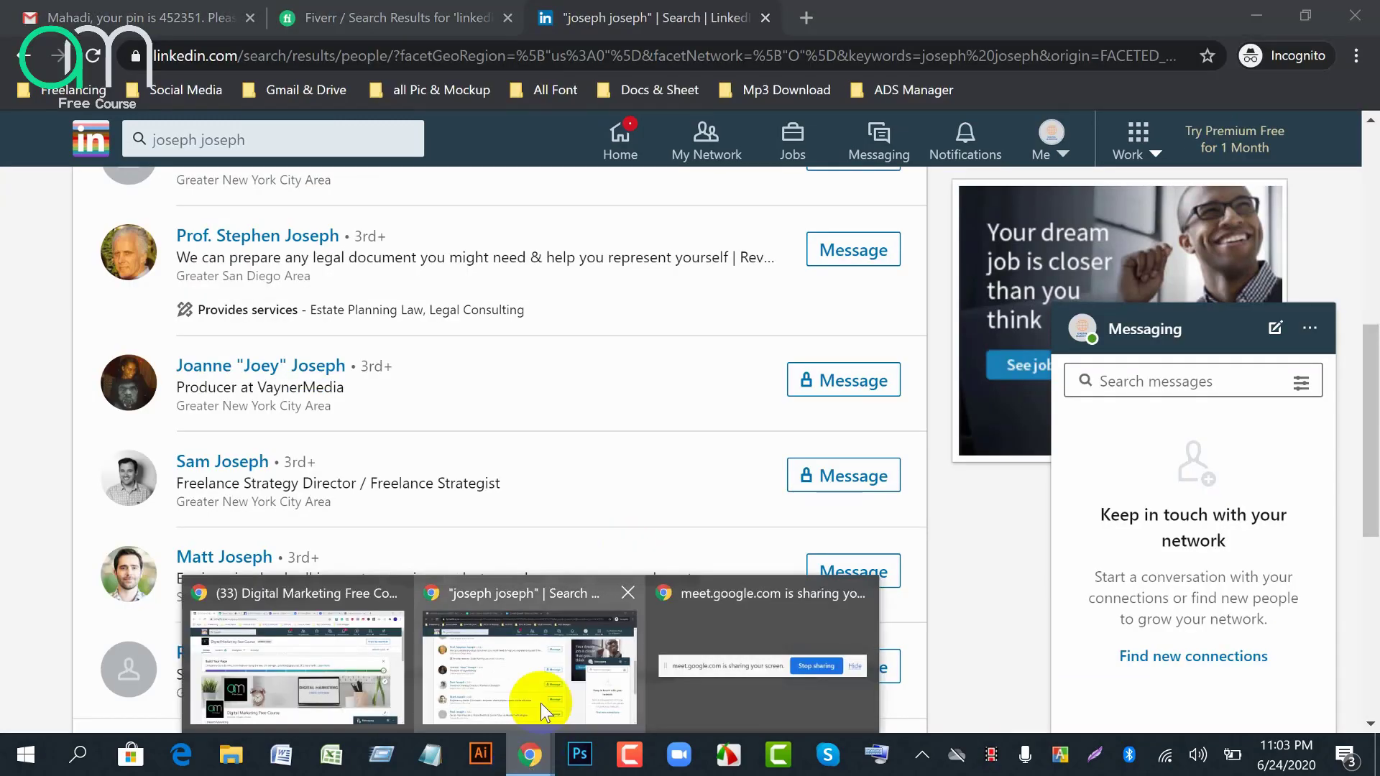
{"action": "mouse_move", "coordinate": [683, 658]}
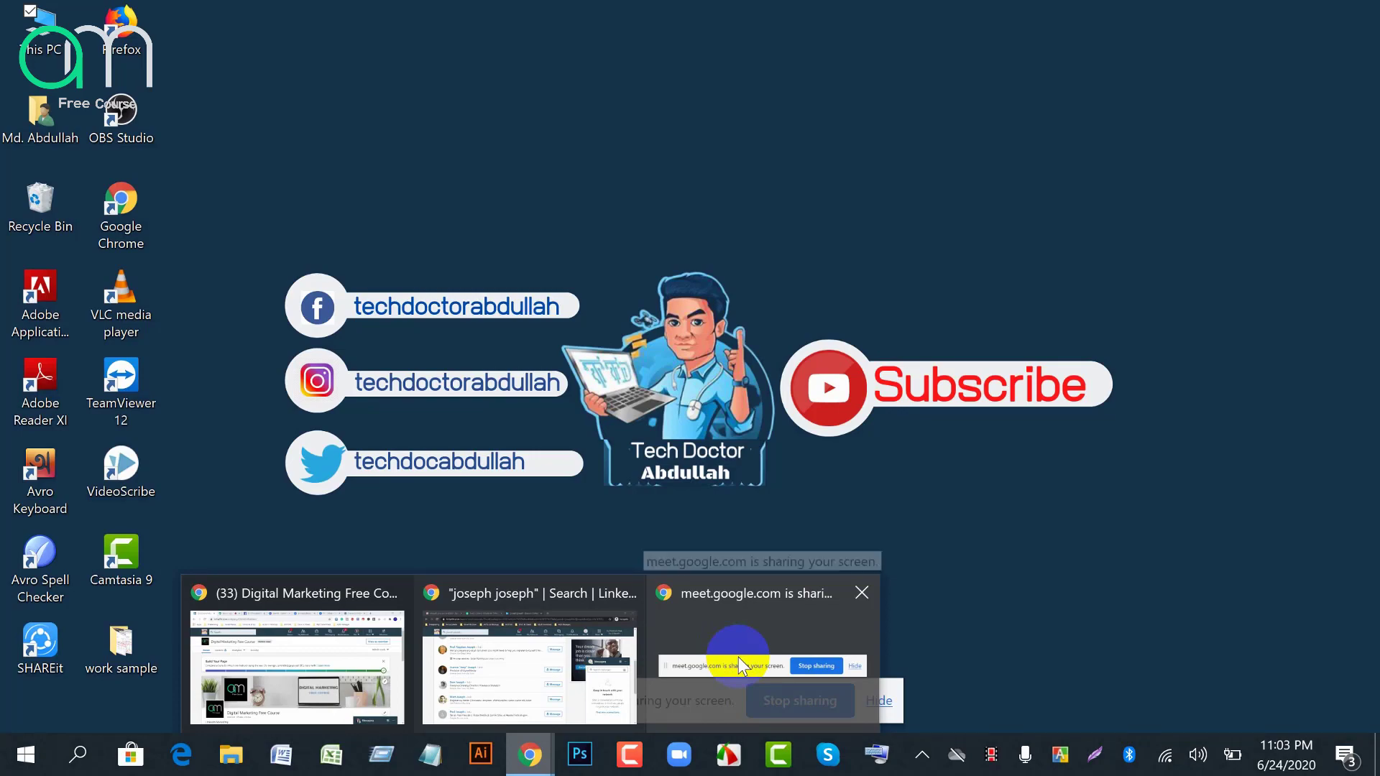
{"action": "left_click", "coordinate": [552, 674]}
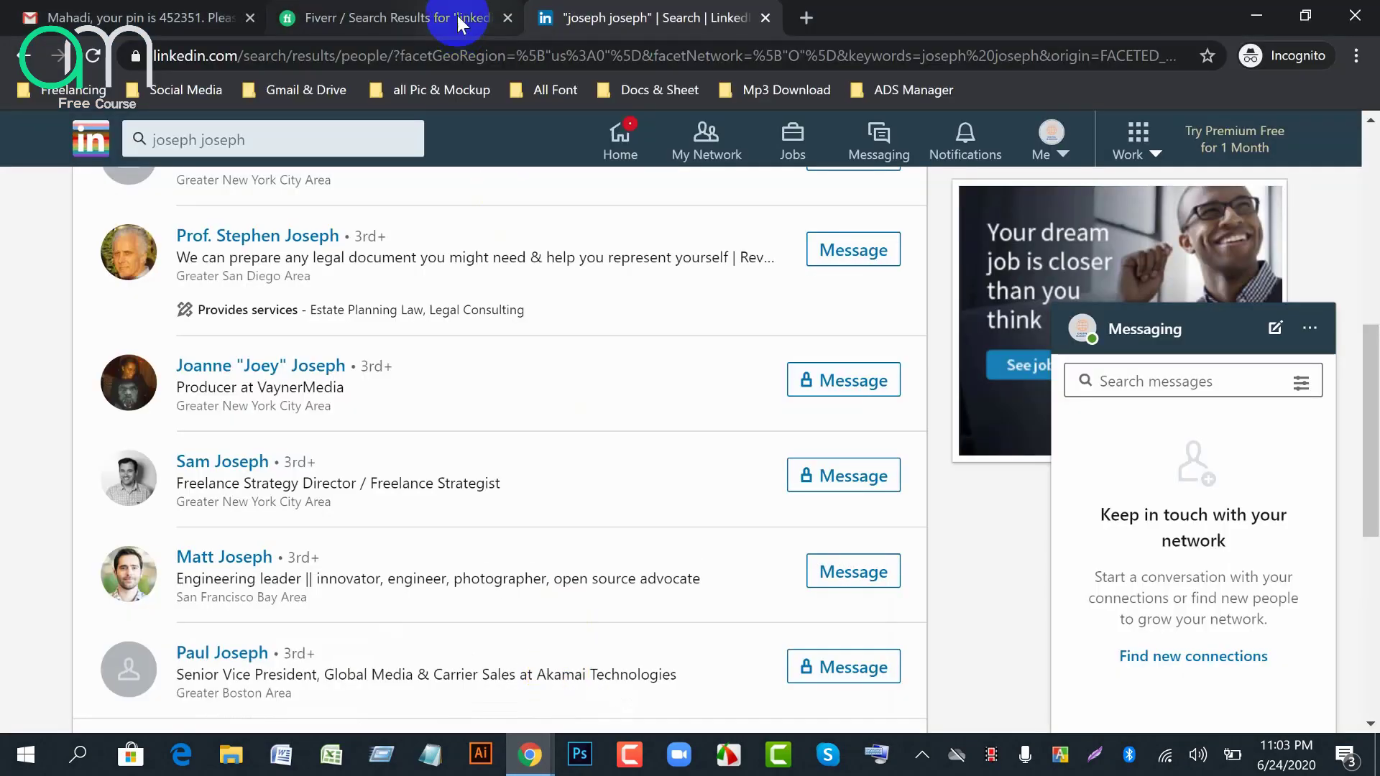
{"action": "left_click", "coordinate": [427, 18]}
{"action": "scroll", "coordinate": [575, 640], "scroll_direction": "down", "scroll_amount": 5}
{"action": "scroll", "coordinate": [573, 640], "scroll_direction": "down", "scroll_amount": 5}
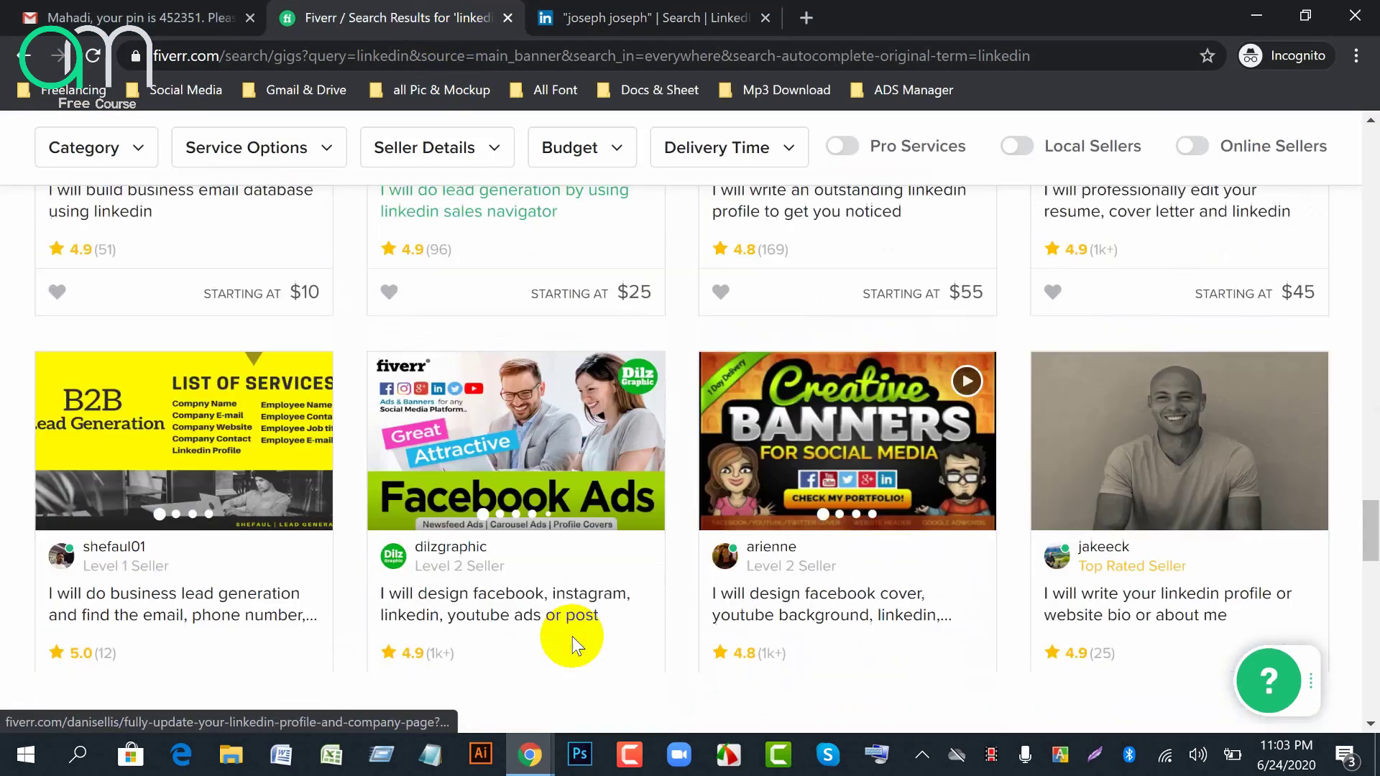
{"action": "scroll", "coordinate": [572, 640], "scroll_direction": "up", "scroll_amount": 20}
{"action": "scroll", "coordinate": [270, 472], "scroll_direction": "up", "scroll_amount": 15}
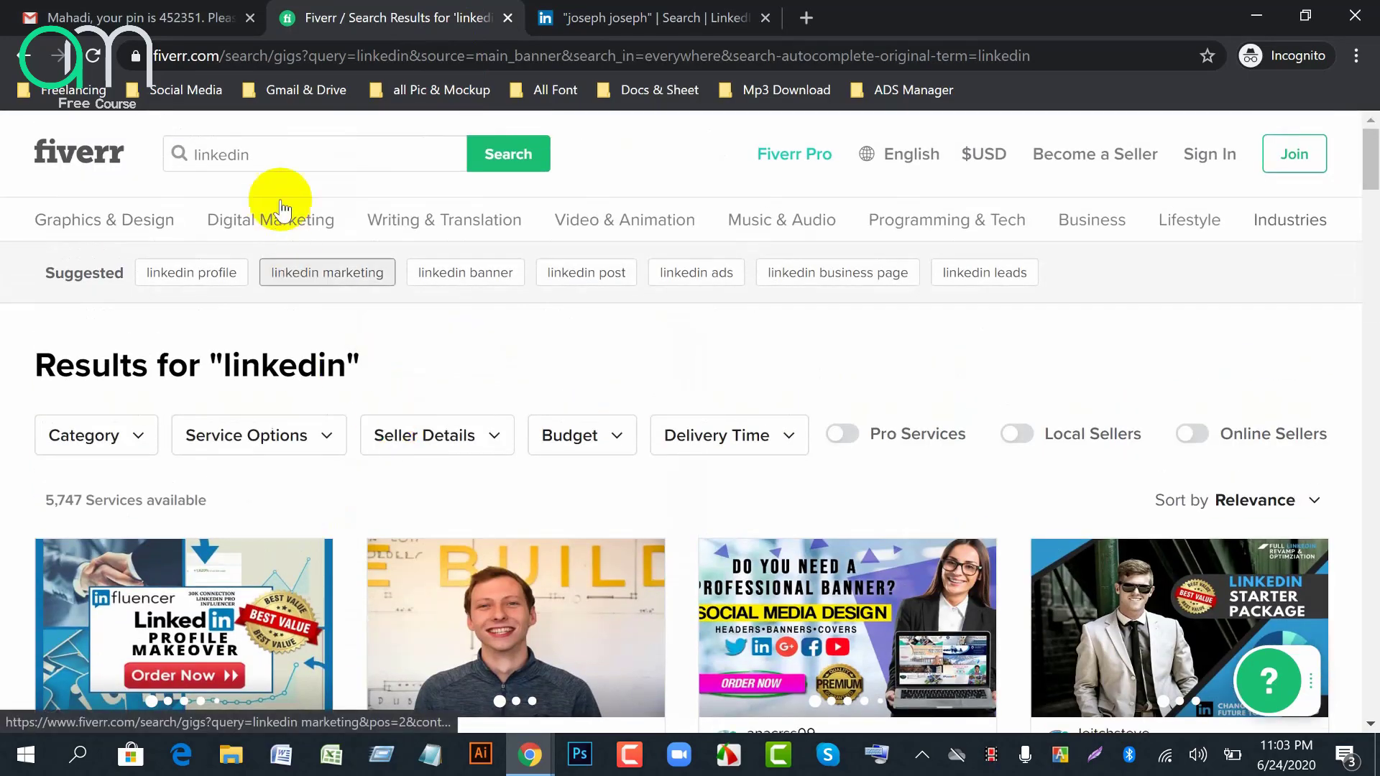
Refine the Fiverr search to 'linkedin ads' (205 services) and close the Join Fiverr prompt
{"action": "left_click", "coordinate": [289, 153]}
{"action": "type", "text": "ads"}
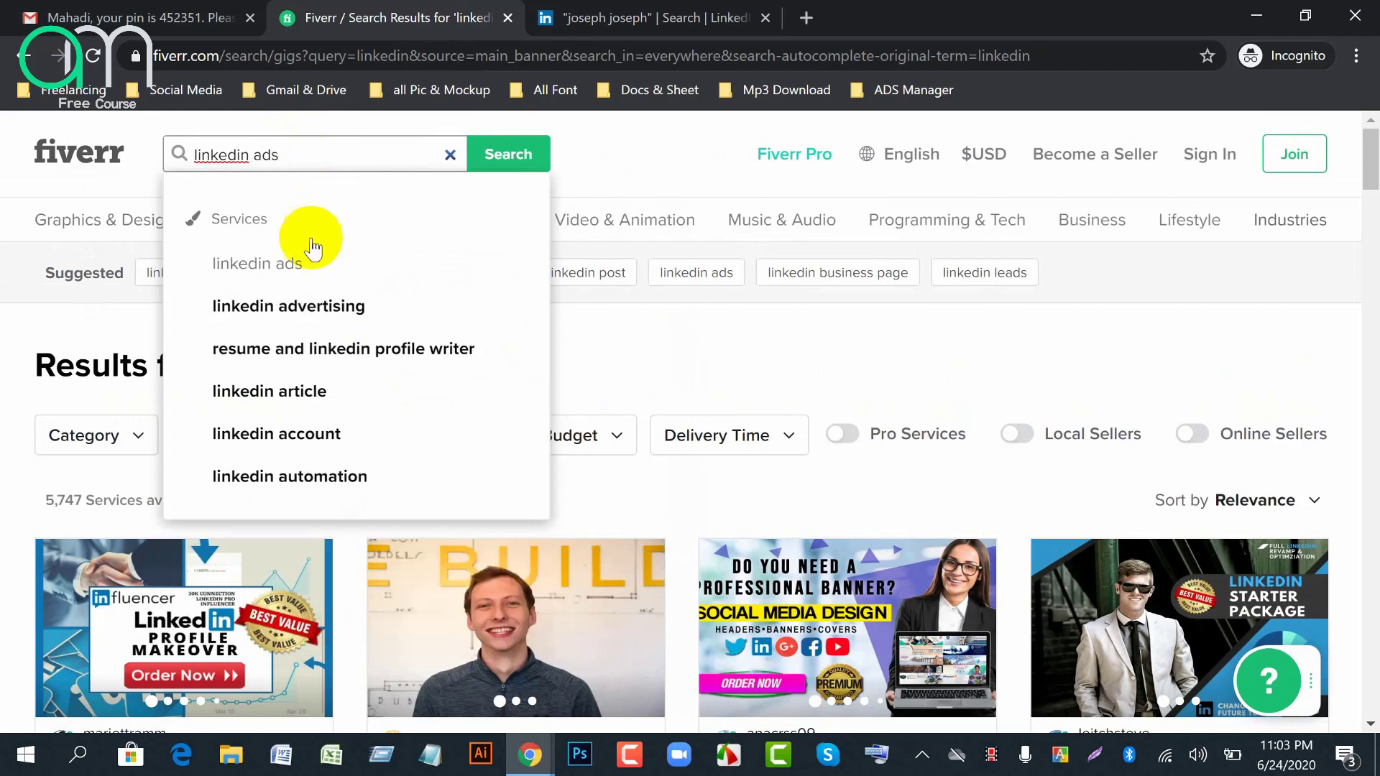
{"action": "left_click", "coordinate": [301, 263]}
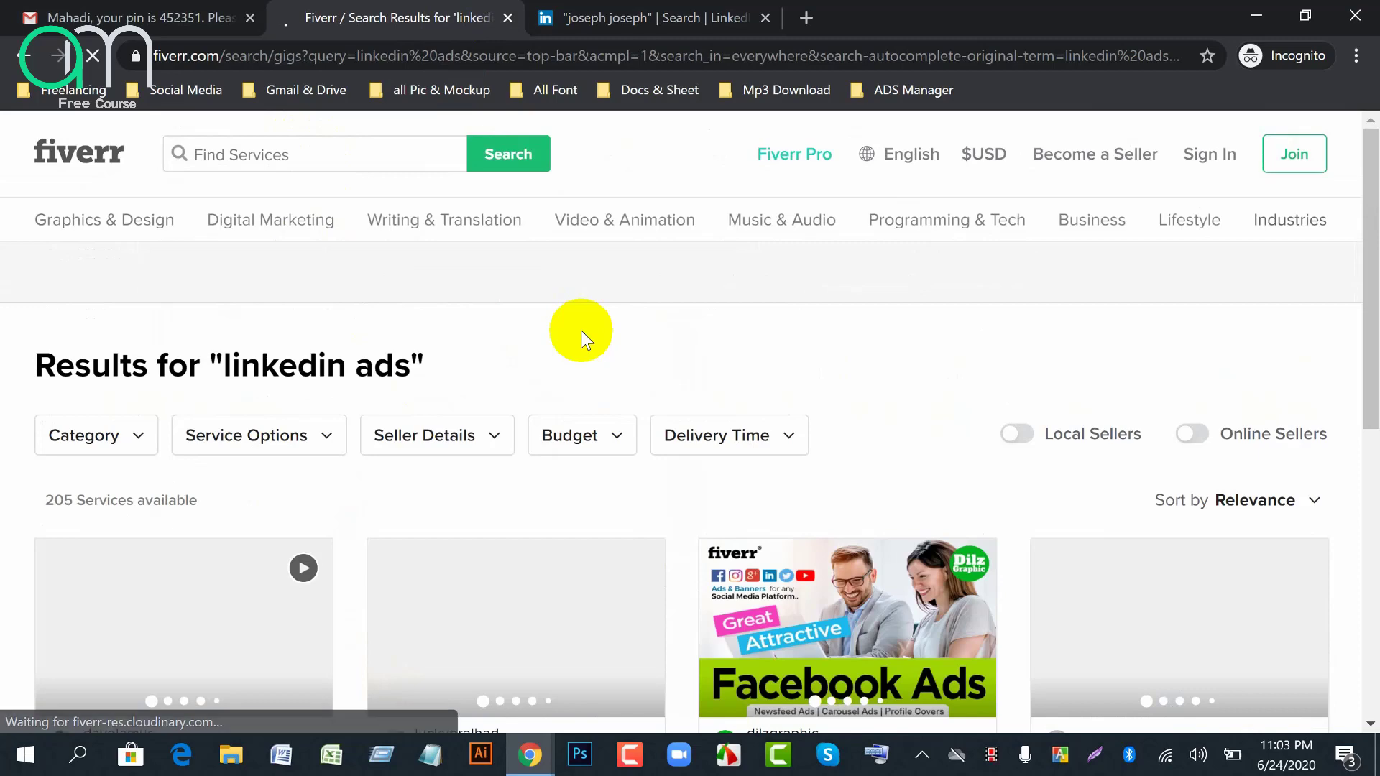
{"action": "scroll", "coordinate": [581, 331], "scroll_direction": "down", "scroll_amount": 4}
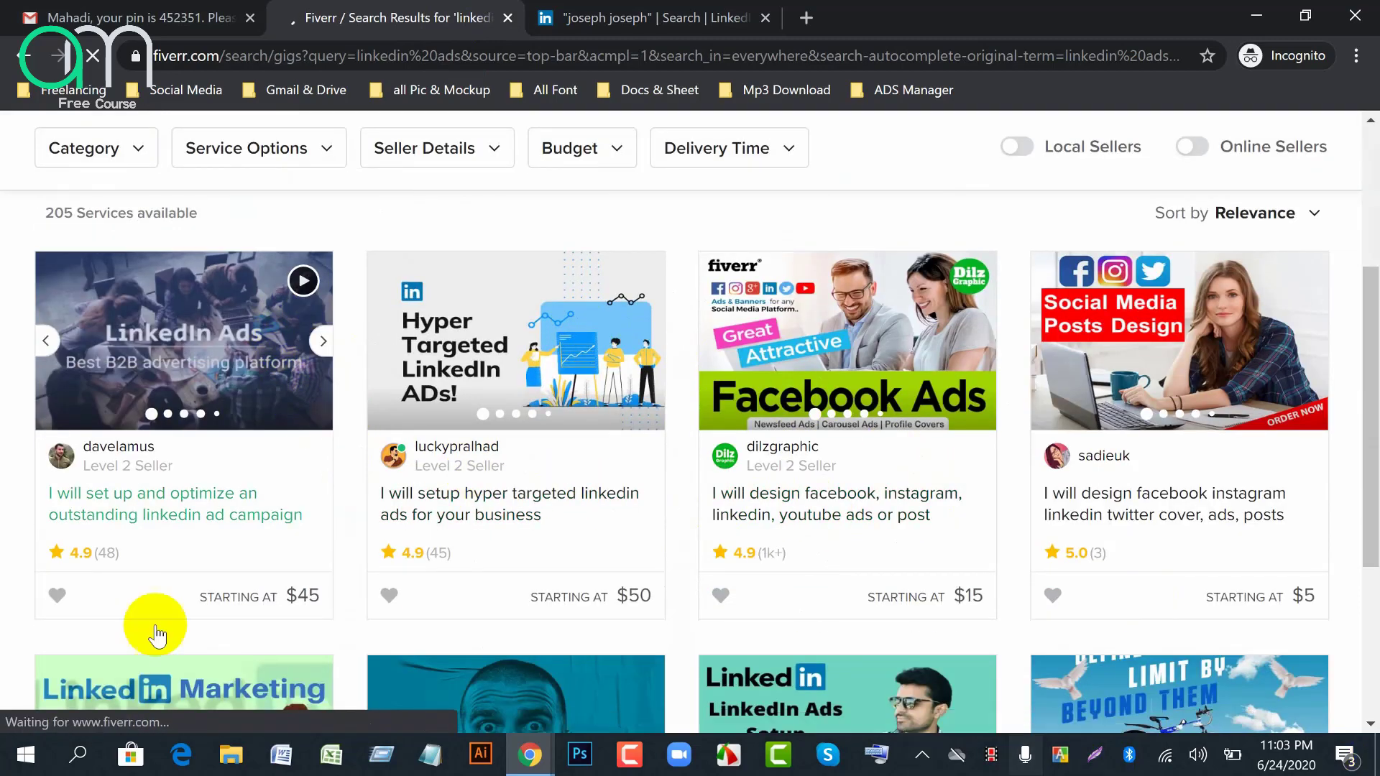
{"action": "left_click", "coordinate": [140, 508]}
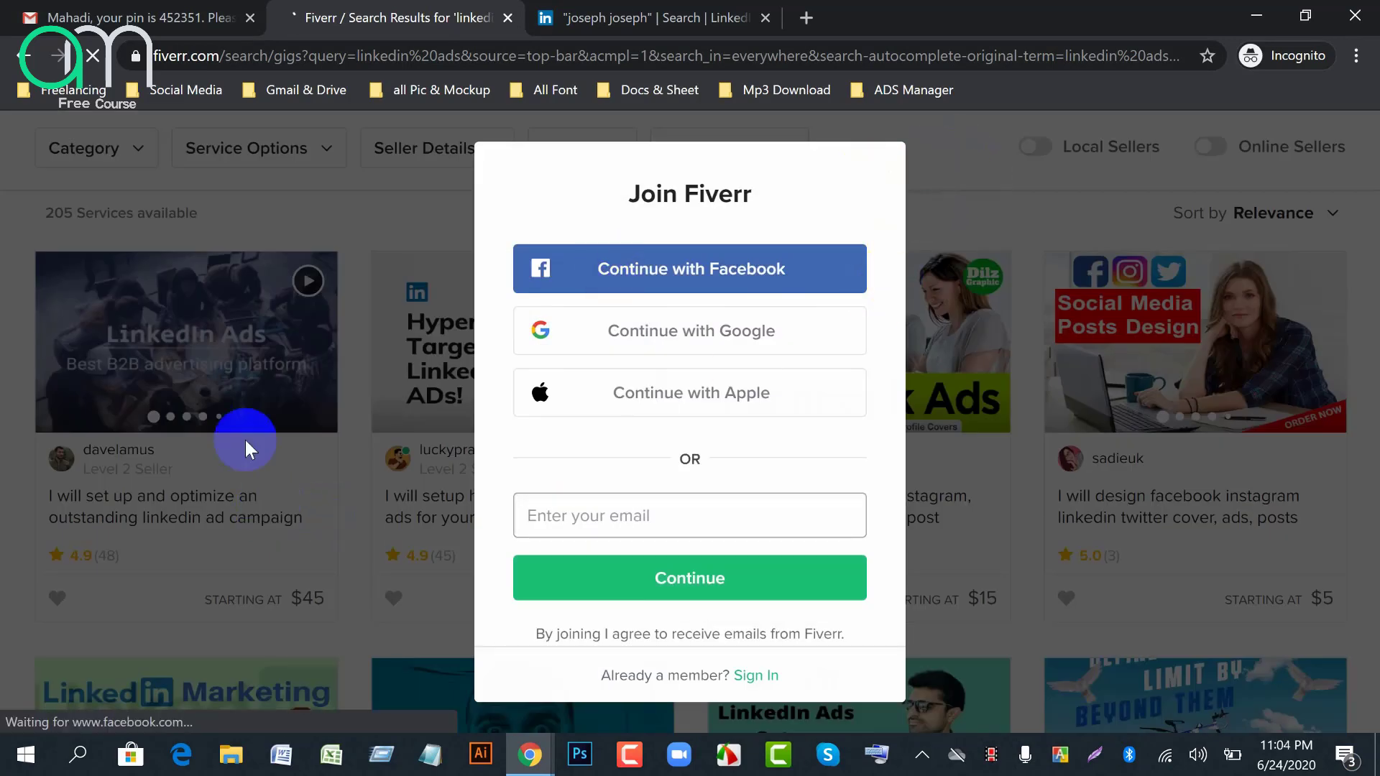
{"action": "left_click", "coordinate": [933, 167]}
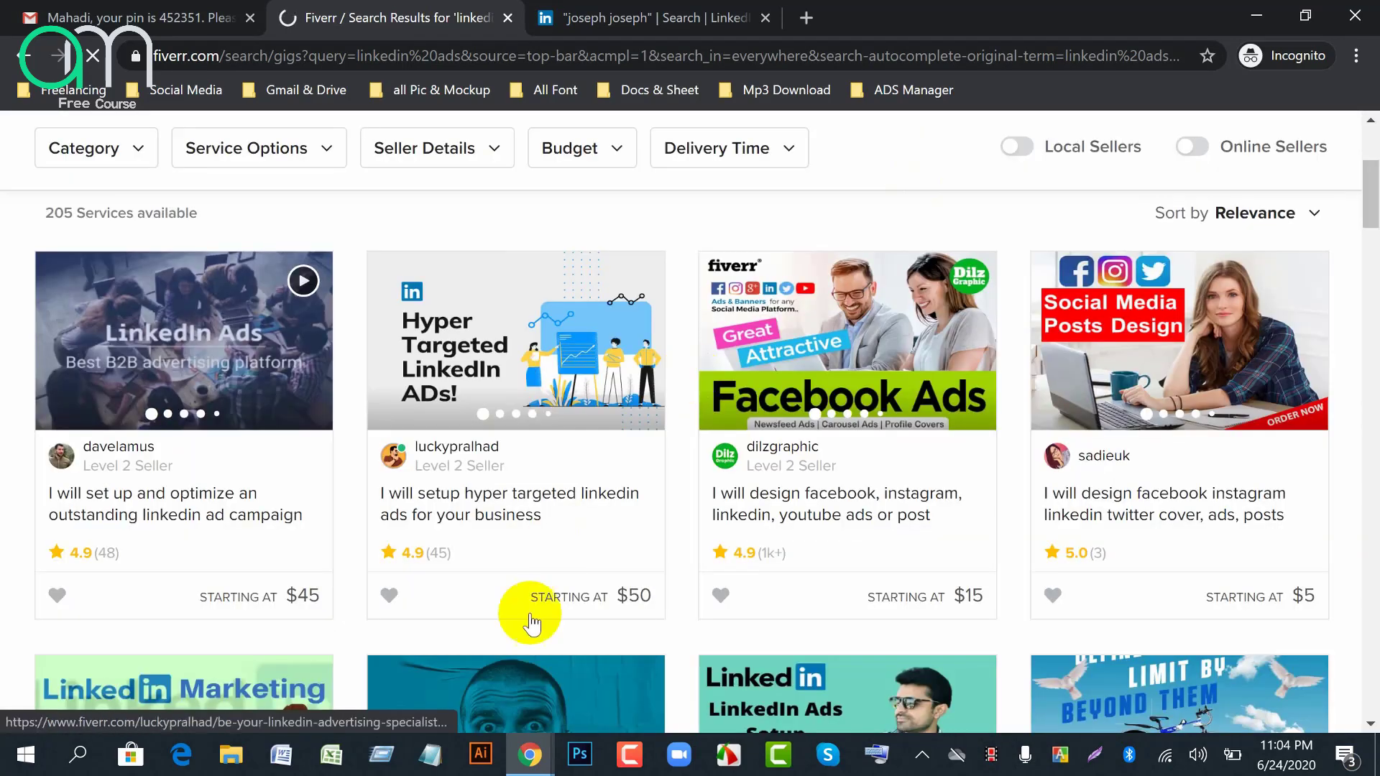
Check the LinkedIn admin page and Google Meet, then return to the Fiverr linkedin ads results
{"action": "mouse_move", "coordinate": [533, 753]}
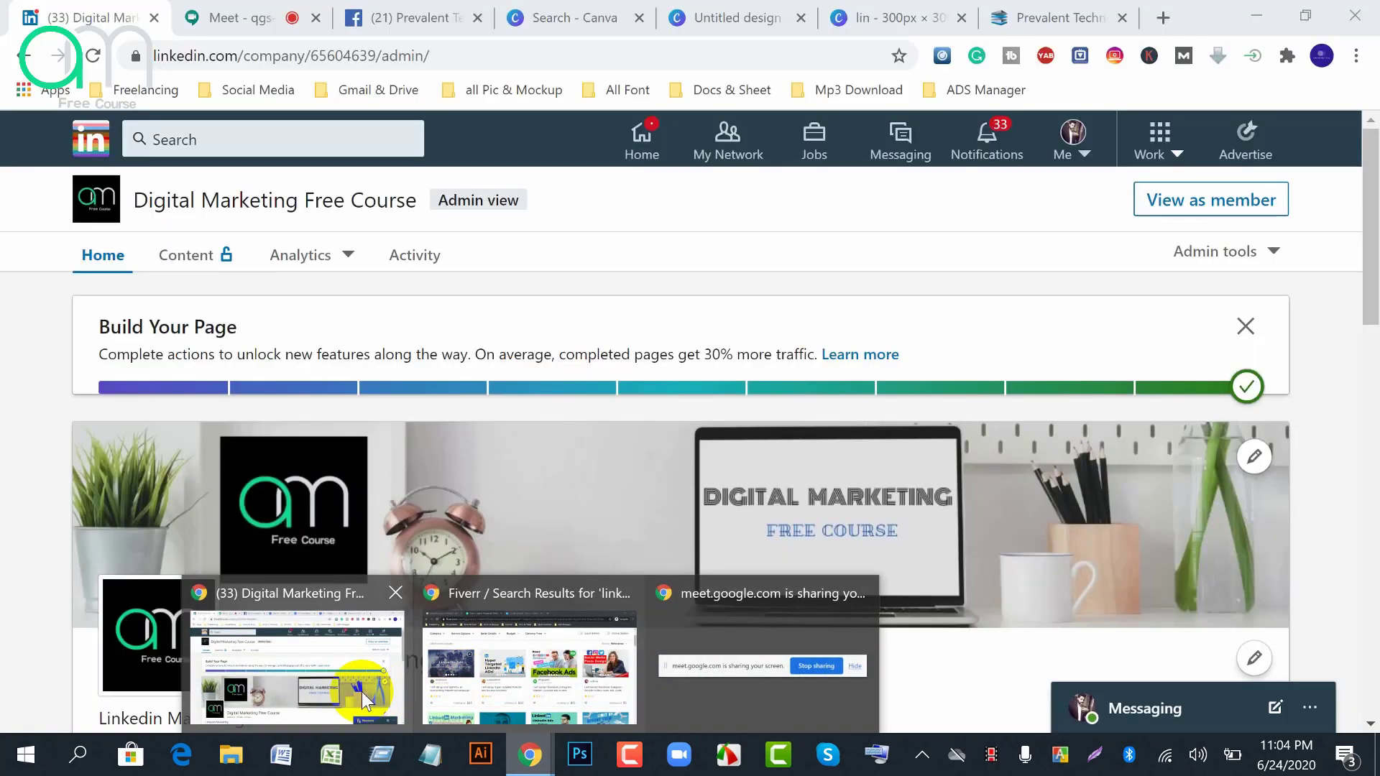
{"action": "left_click", "coordinate": [361, 692]}
{"action": "left_click", "coordinate": [236, 18]}
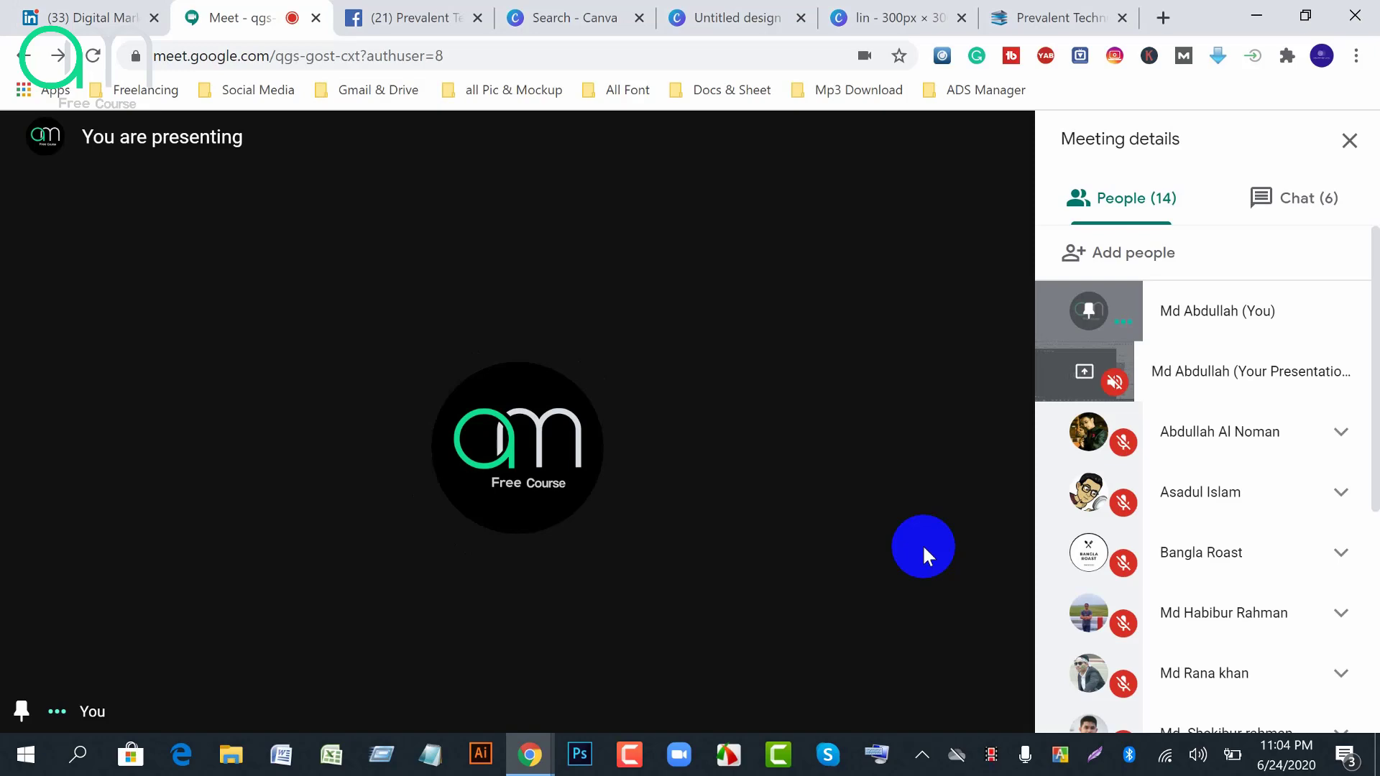
{"action": "mouse_move", "coordinate": [532, 763]}
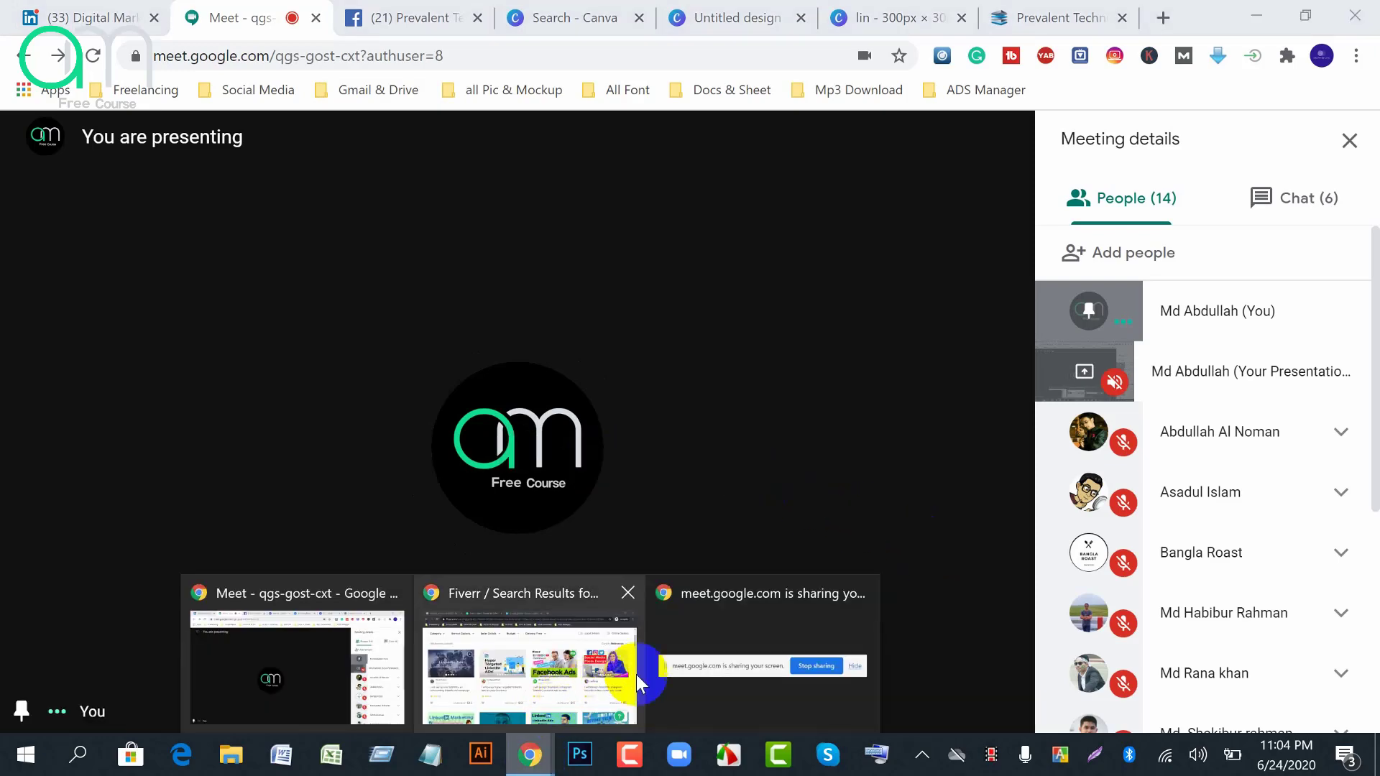
{"action": "left_click", "coordinate": [564, 656]}
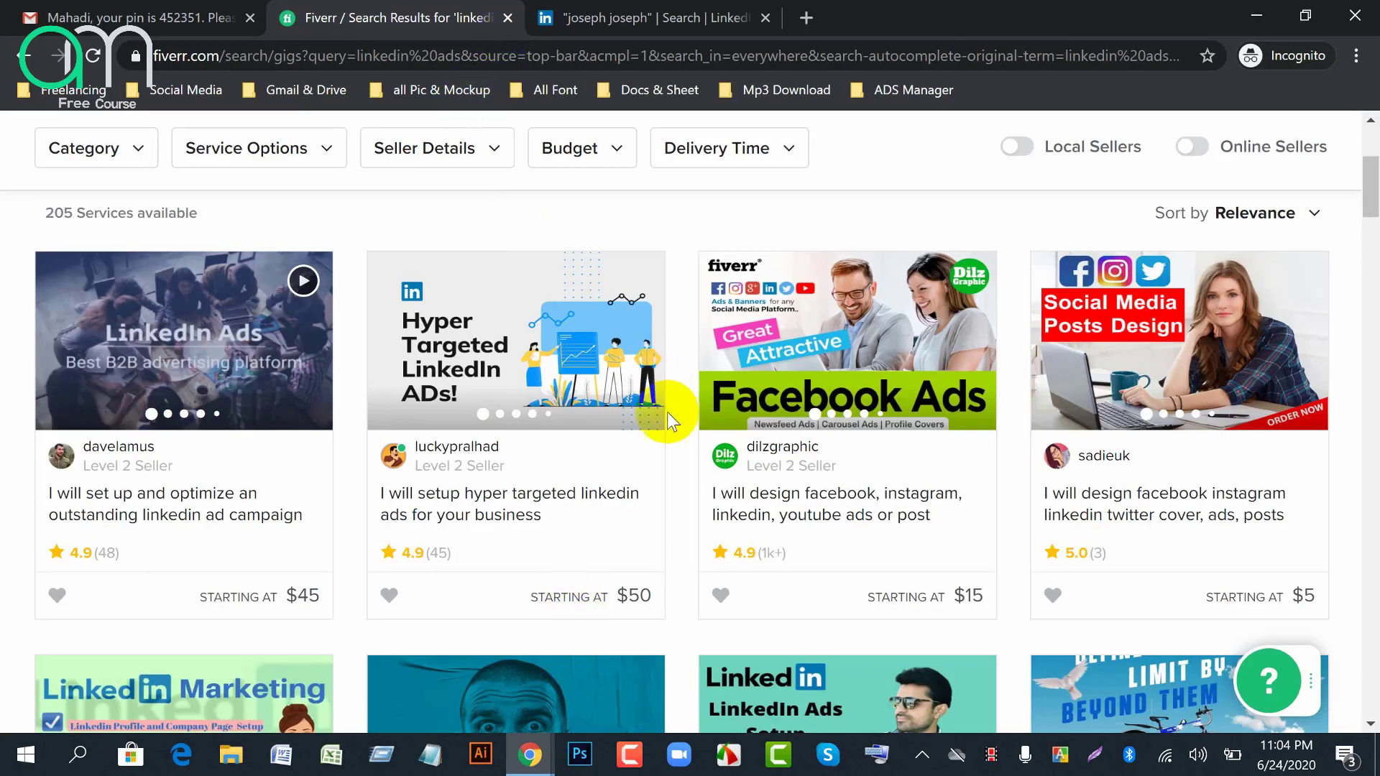
Browse the linkedin ads gigs and their prices, then minimize Fiverr to show the Google Meet presentation
{"action": "scroll", "coordinate": [665, 460], "scroll_direction": "down", "scroll_amount": 4}
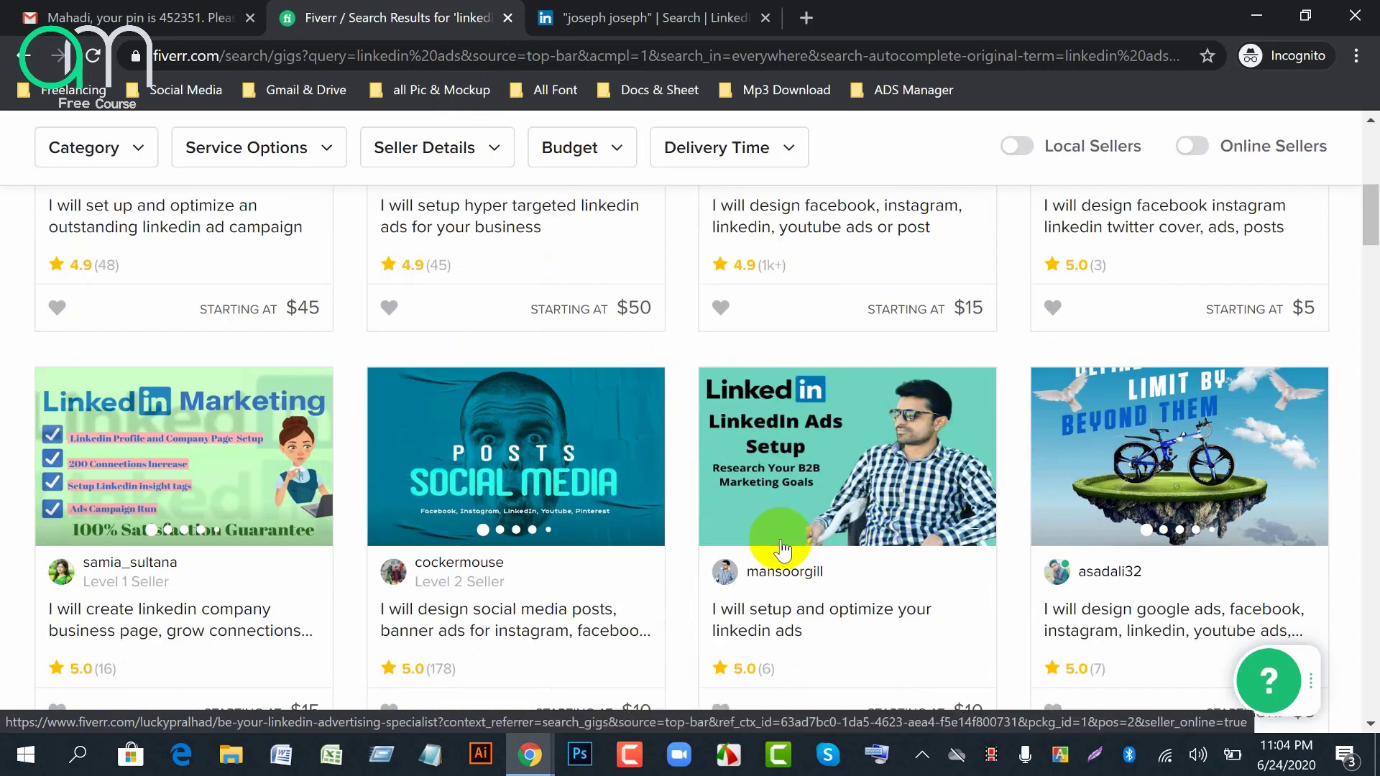
{"action": "scroll", "coordinate": [892, 598], "scroll_direction": "down", "scroll_amount": 2}
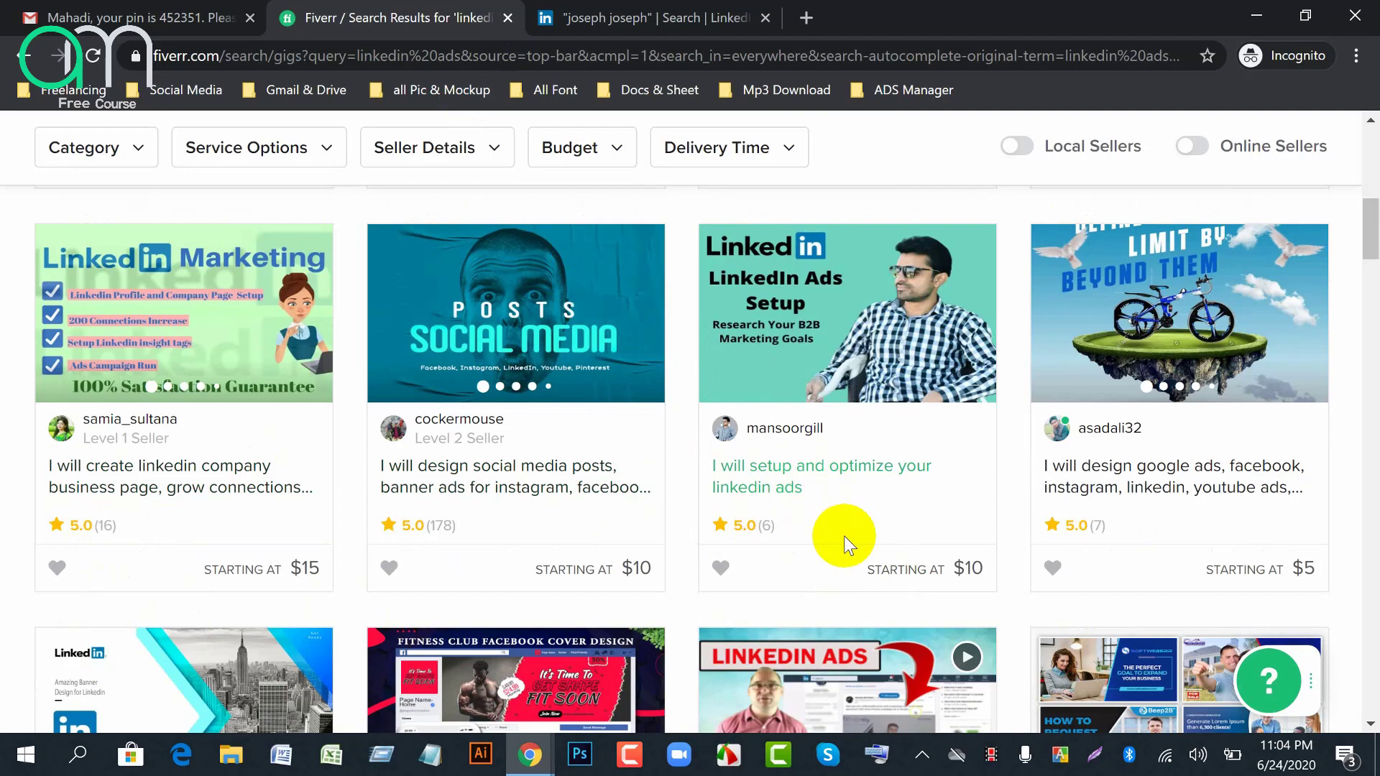
{"action": "scroll", "coordinate": [843, 538], "scroll_direction": "up", "scroll_amount": 10}
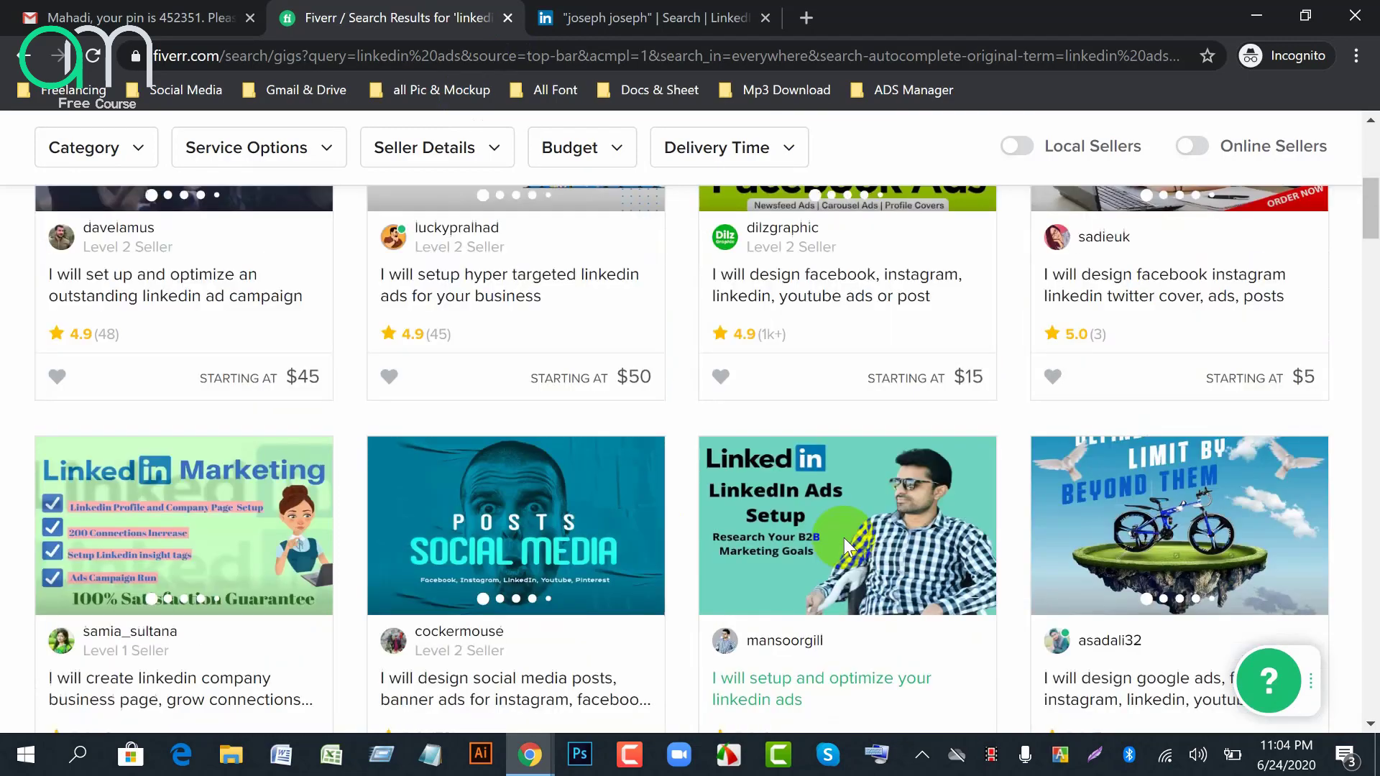
{"action": "scroll", "coordinate": [845, 555], "scroll_direction": "down", "scroll_amount": 12}
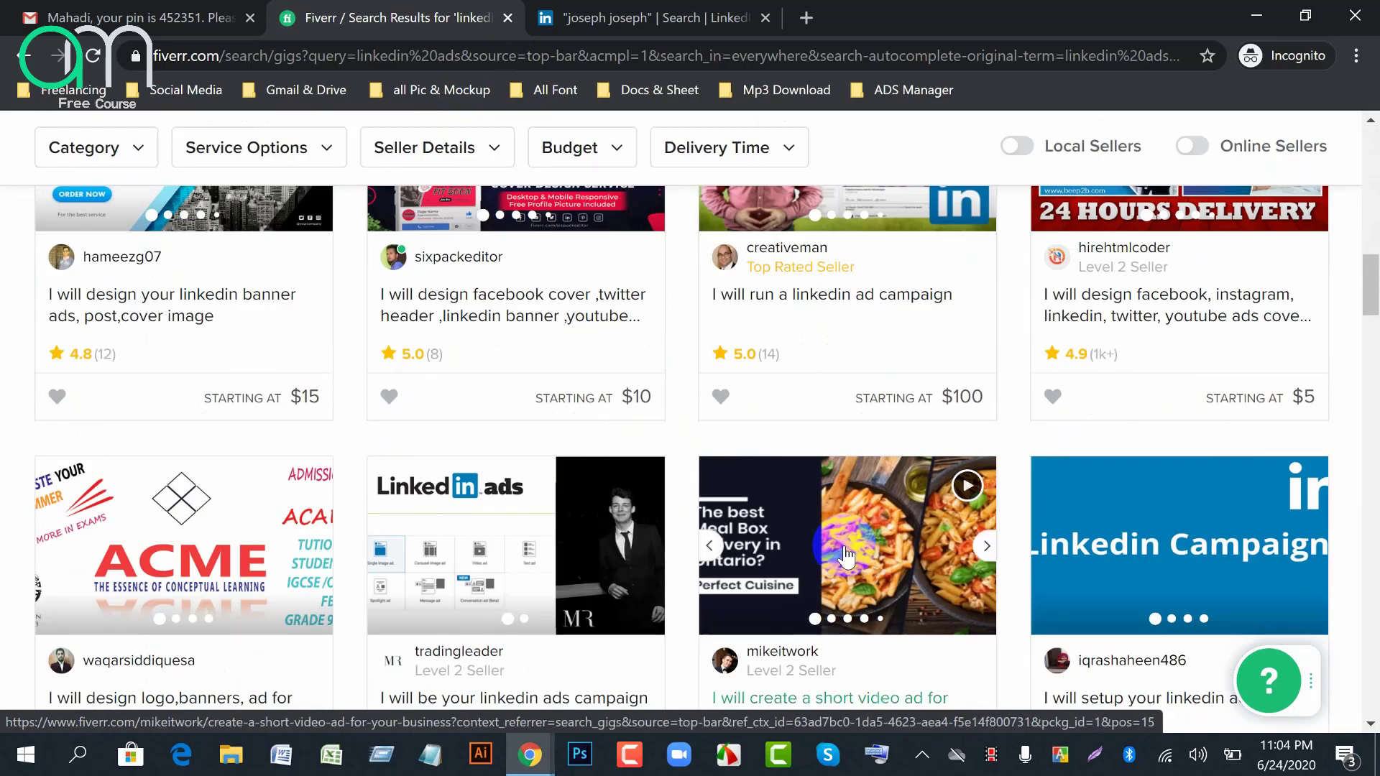
{"action": "scroll", "coordinate": [845, 555], "scroll_direction": "down", "scroll_amount": 5}
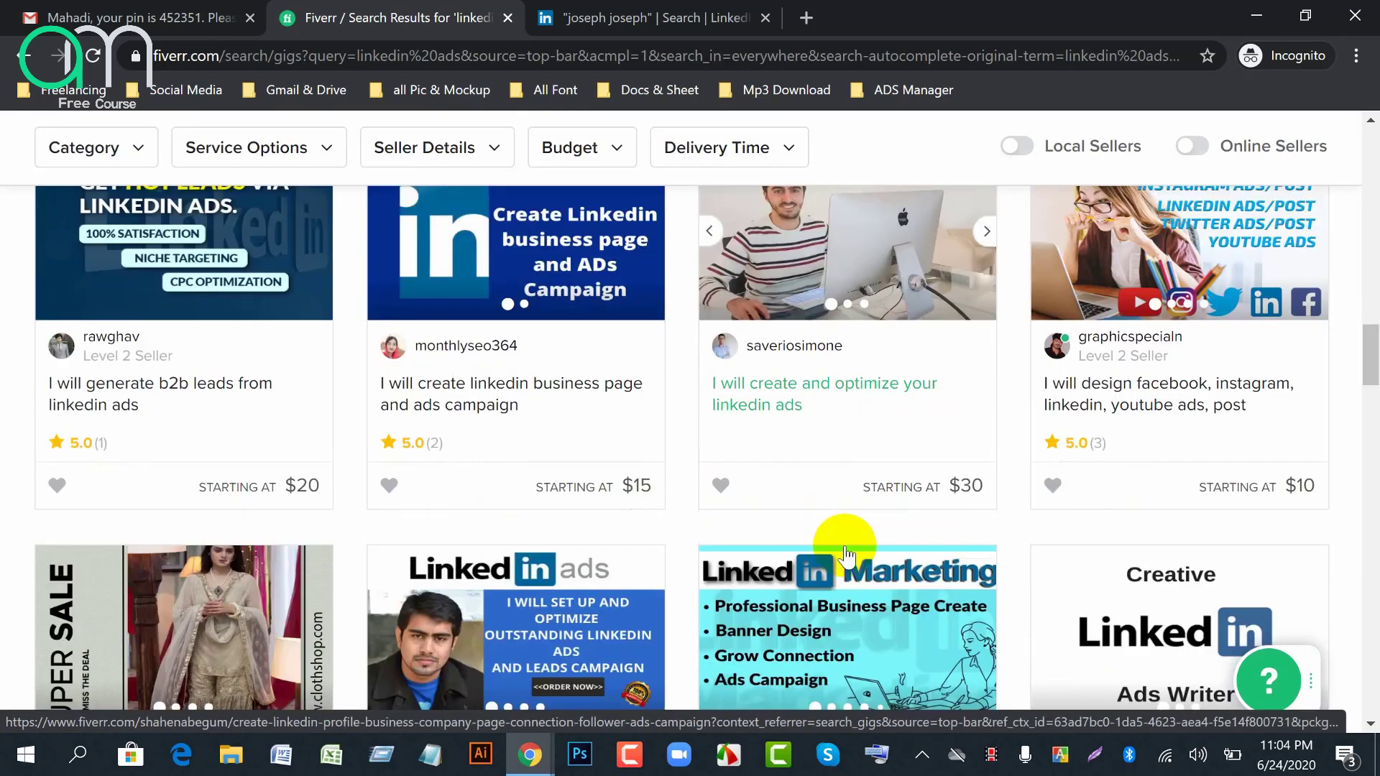
{"action": "scroll", "coordinate": [845, 553], "scroll_direction": "down", "scroll_amount": 4}
{"action": "scroll", "coordinate": [844, 546], "scroll_direction": "down", "scroll_amount": 8}
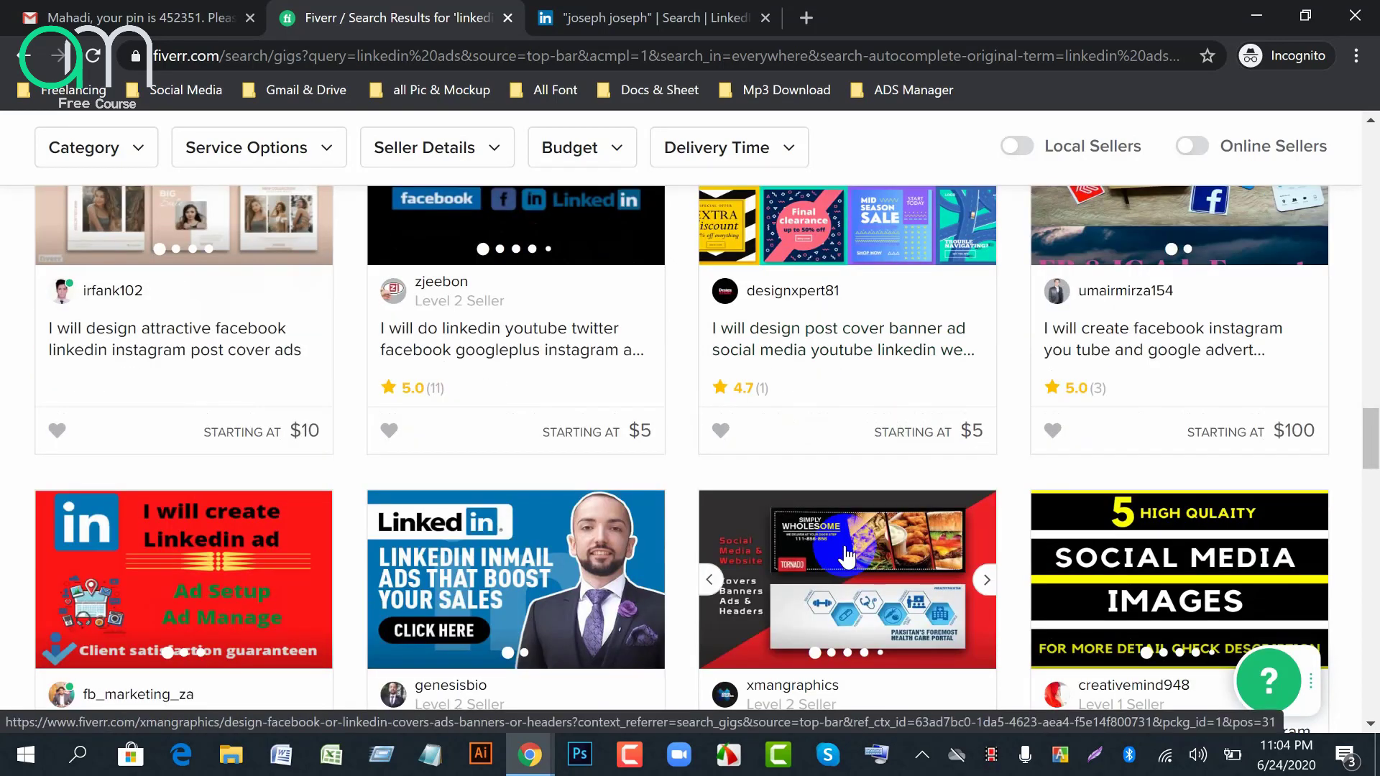
{"action": "scroll", "coordinate": [846, 554], "scroll_direction": "down", "scroll_amount": 2}
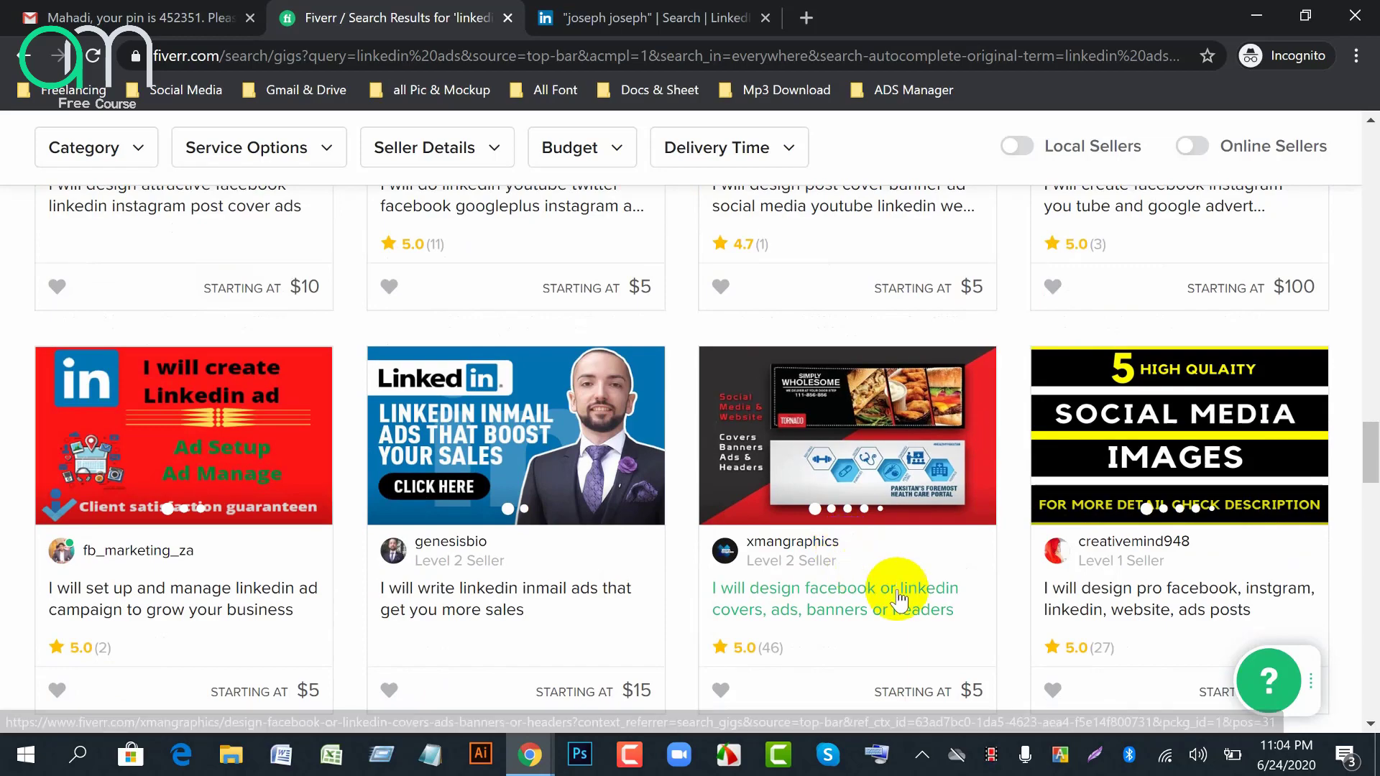
{"action": "scroll", "coordinate": [938, 618], "scroll_direction": "down", "scroll_amount": 4}
{"action": "scroll", "coordinate": [935, 620], "scroll_direction": "down", "scroll_amount": 2}
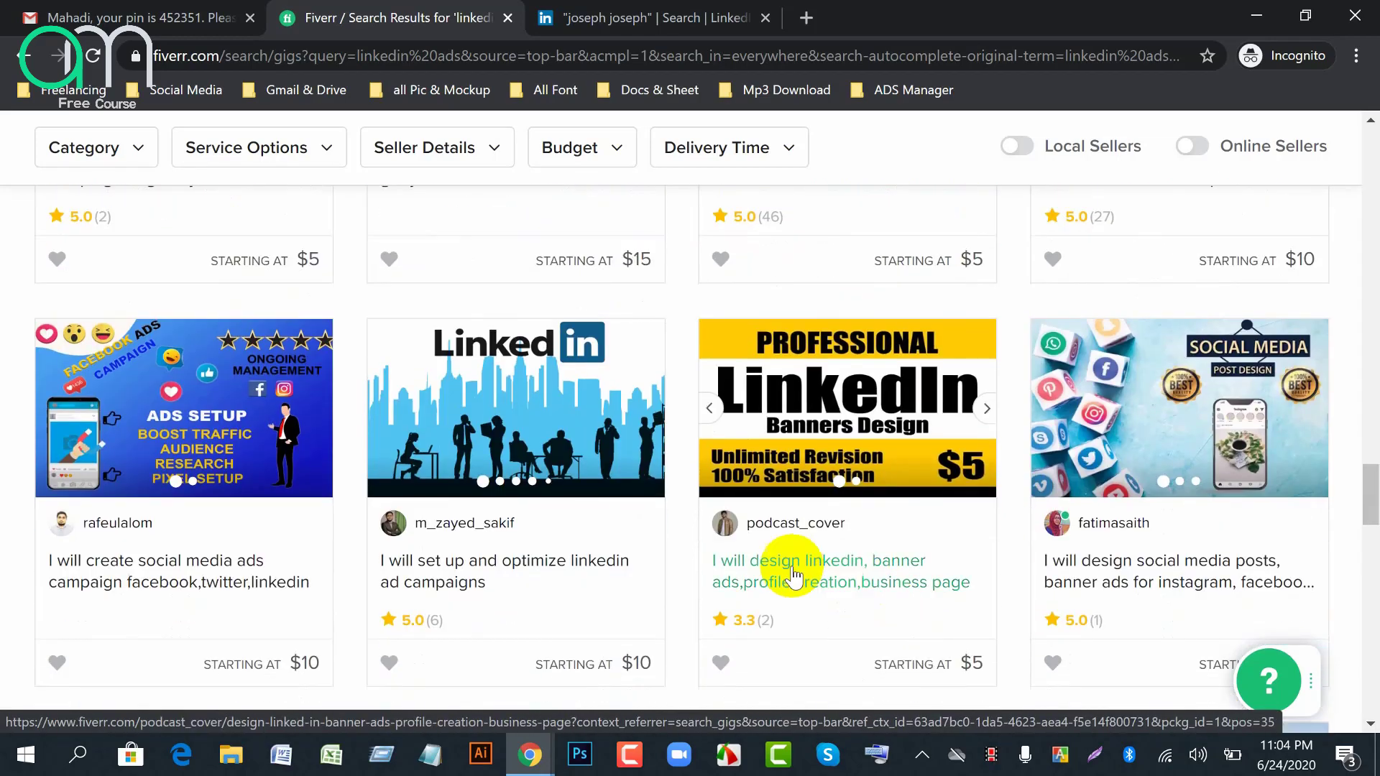
{"action": "scroll", "coordinate": [726, 575], "scroll_direction": "up", "scroll_amount": 20}
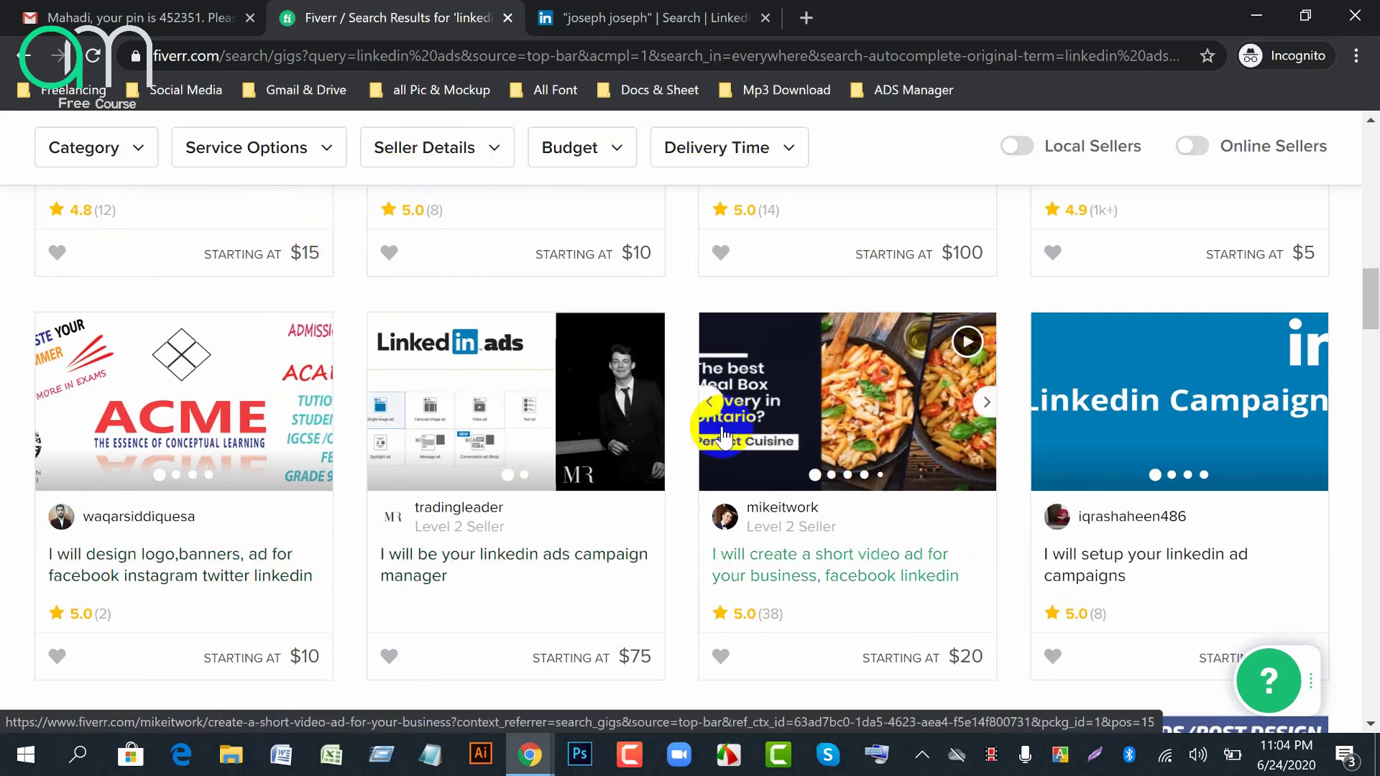
{"action": "scroll", "coordinate": [722, 437], "scroll_direction": "up", "scroll_amount": 8}
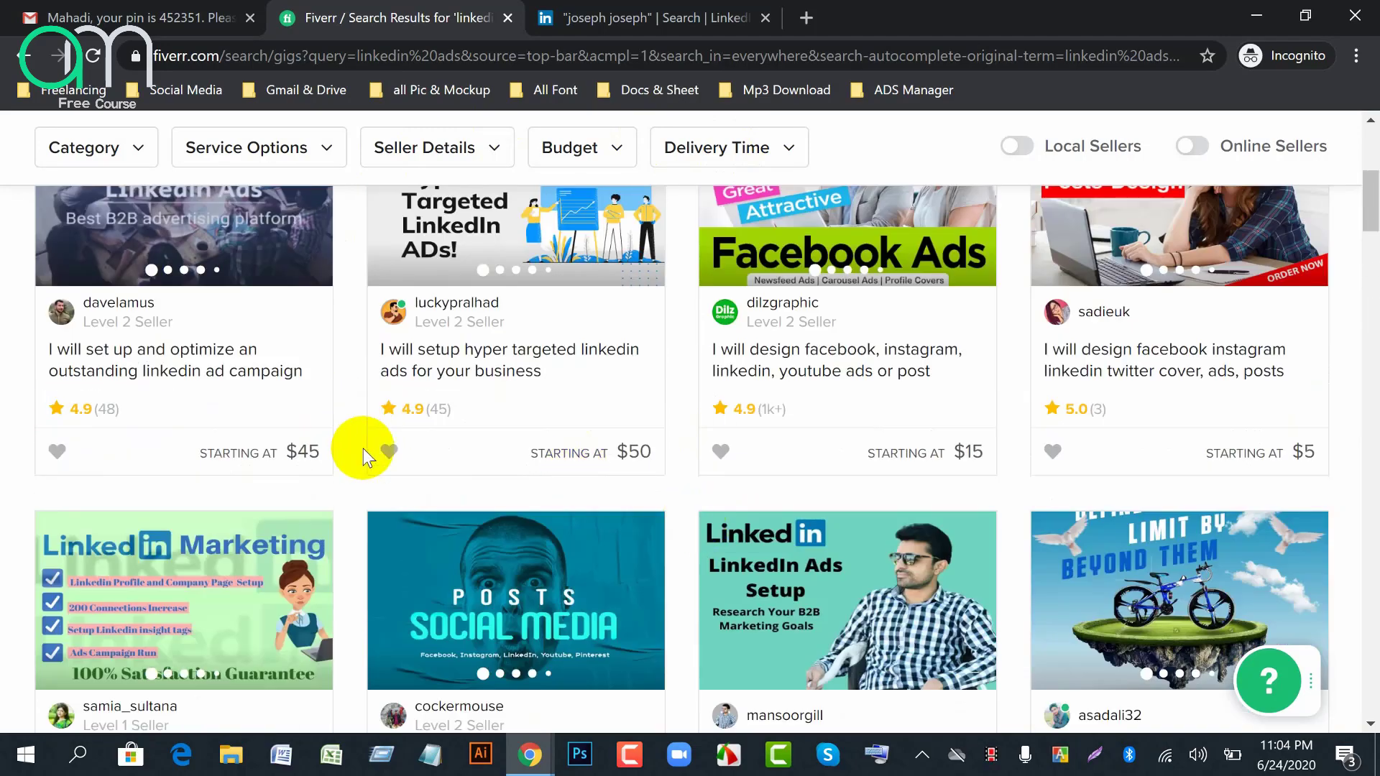
{"action": "scroll", "coordinate": [1015, 447], "scroll_direction": "up", "scroll_amount": 5}
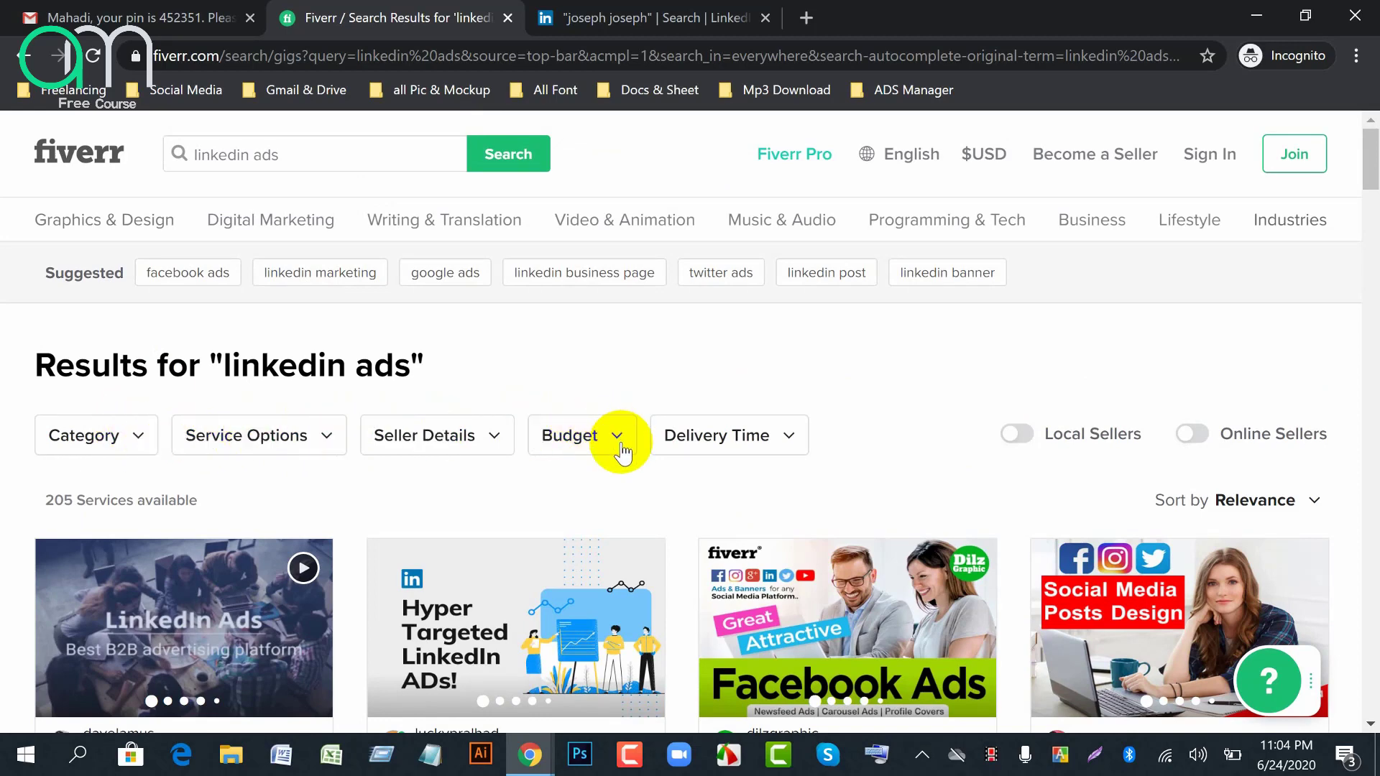
{"action": "scroll", "coordinate": [635, 595], "scroll_direction": "down", "scroll_amount": 5}
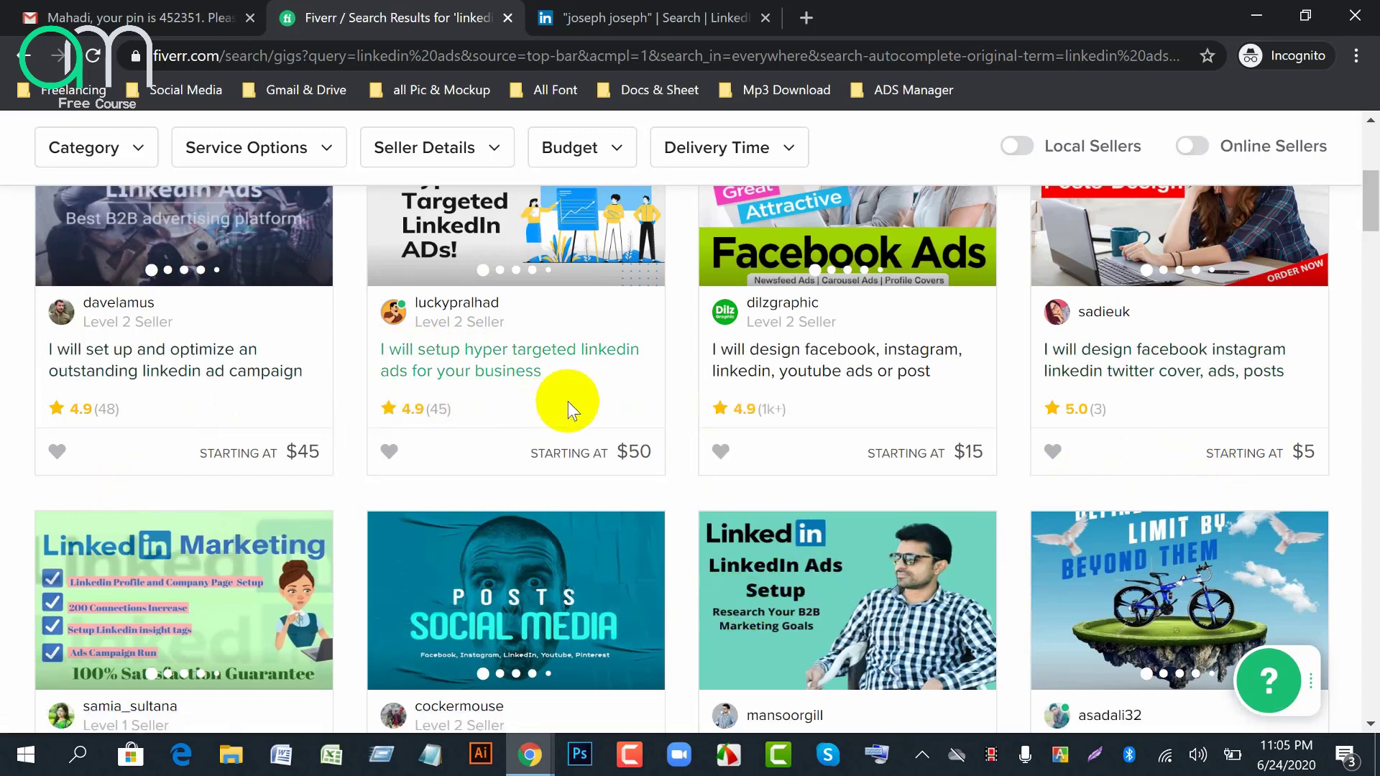
{"action": "left_click", "coordinate": [1241, 27]}
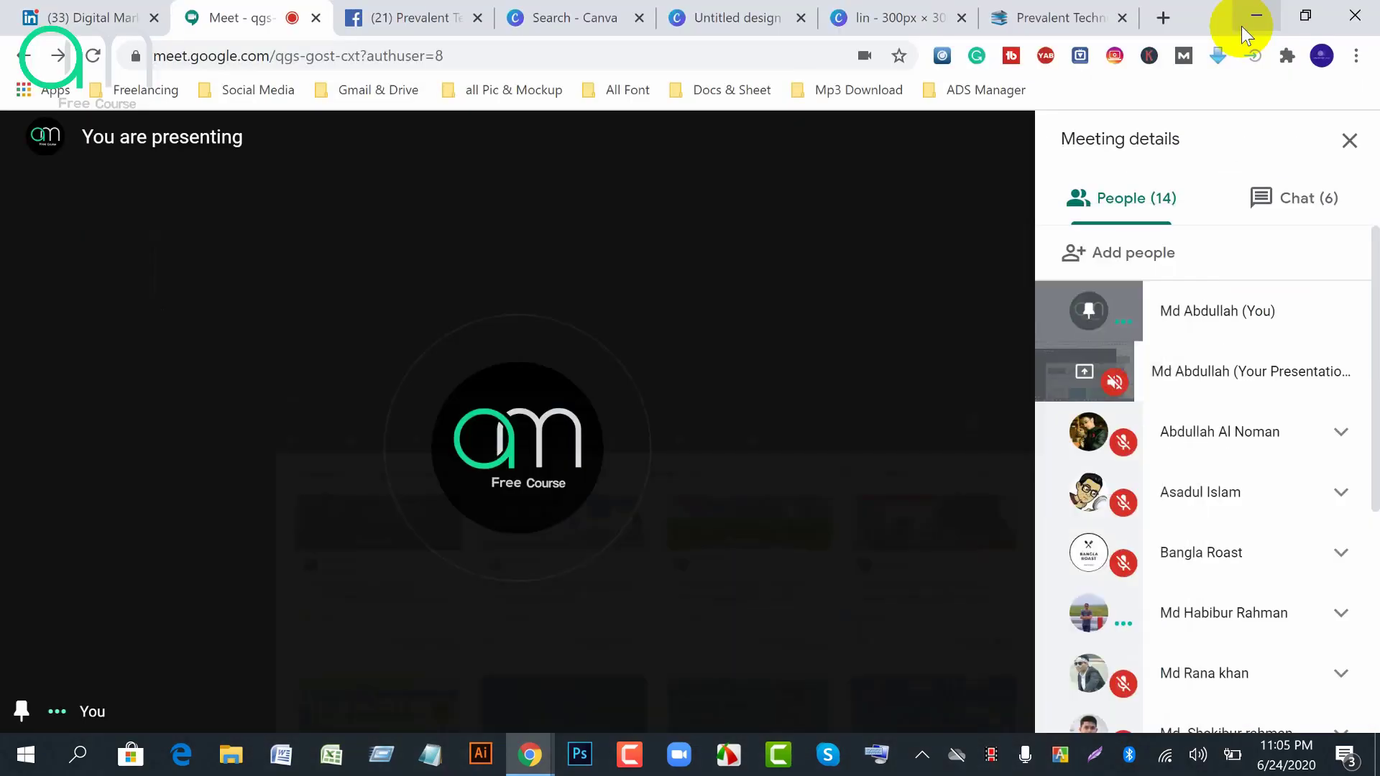